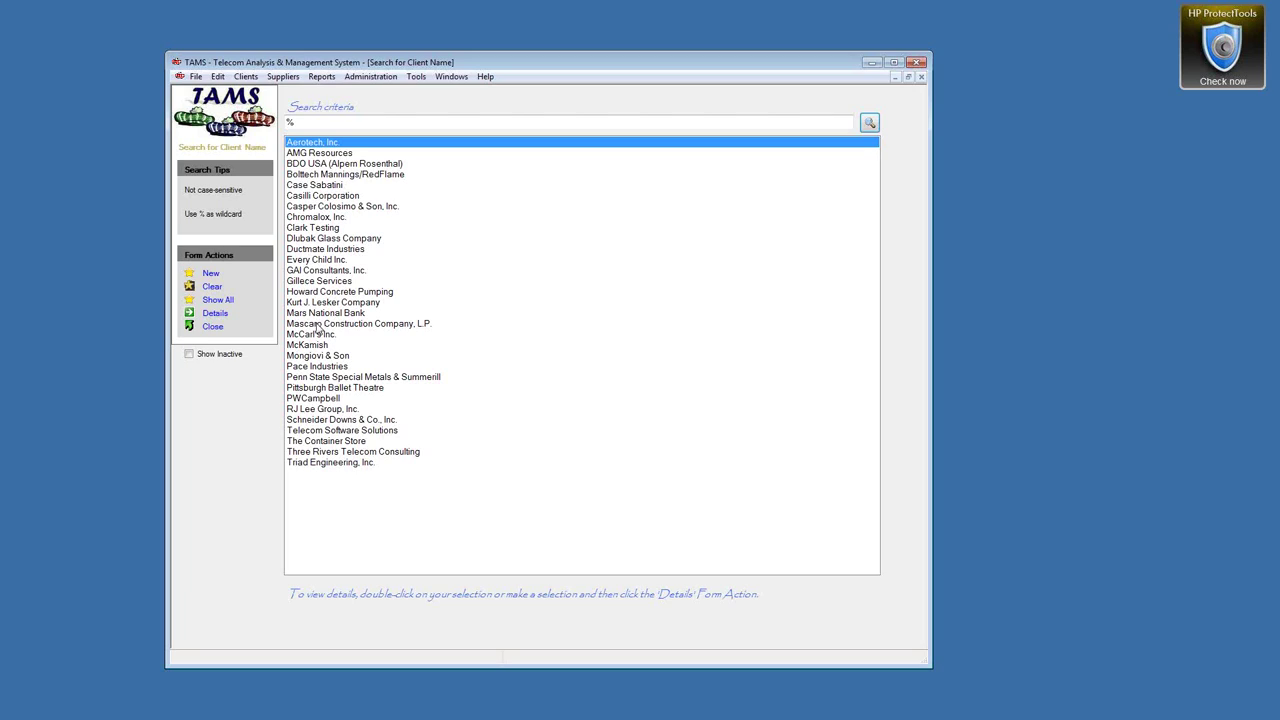
# Open the Every Child Inc. client's process management details and start generating the Datafull Telecom Analysis Report.
pyautogui.doubleClick(310, 262)
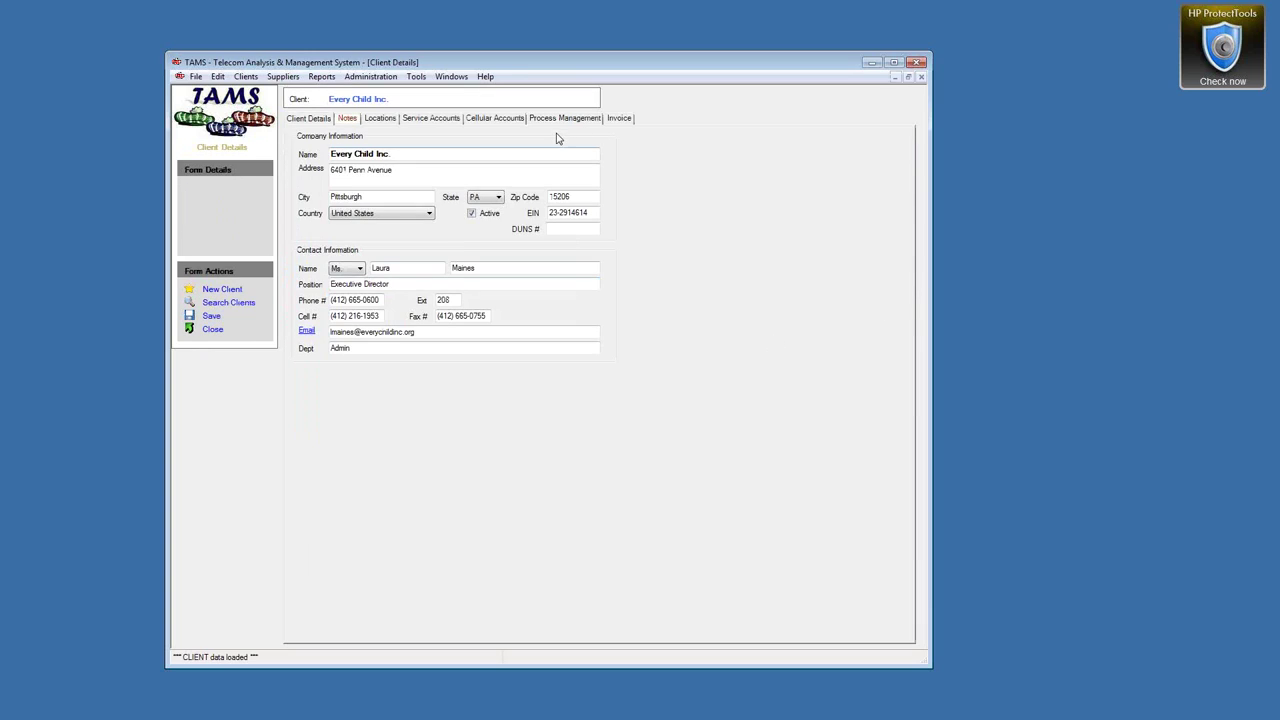
pyautogui.click(580, 120)
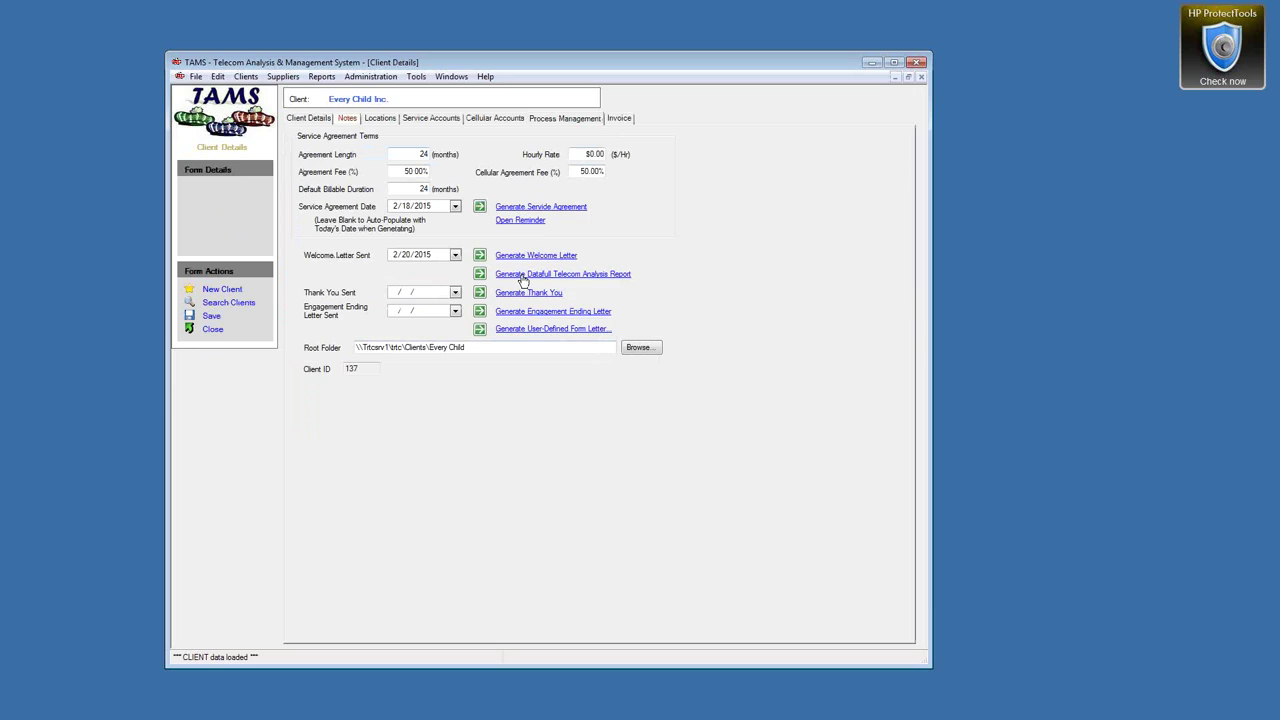
pyautogui.click(524, 283)
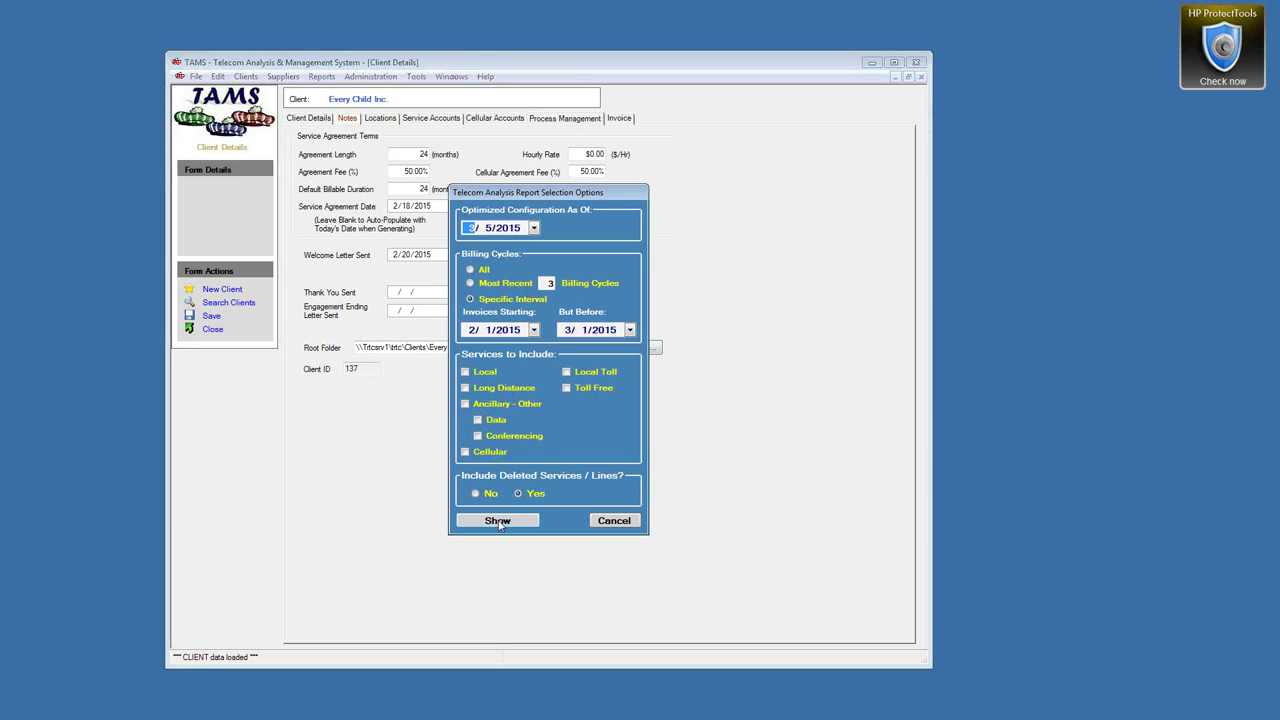
# Generate the report with the optimized configuration as of 1/1/2020, all billing cycles, and Cellular services included.
pyautogui.write('1/1/2020')
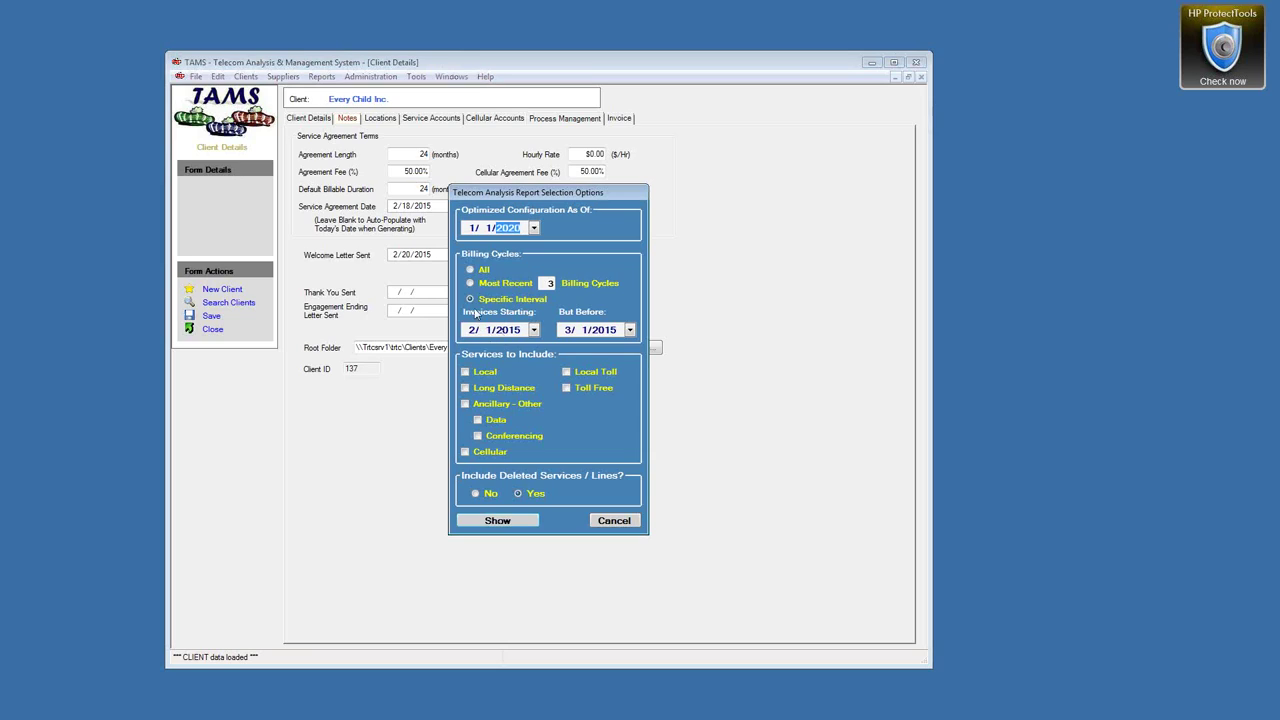
pyautogui.click(471, 272)
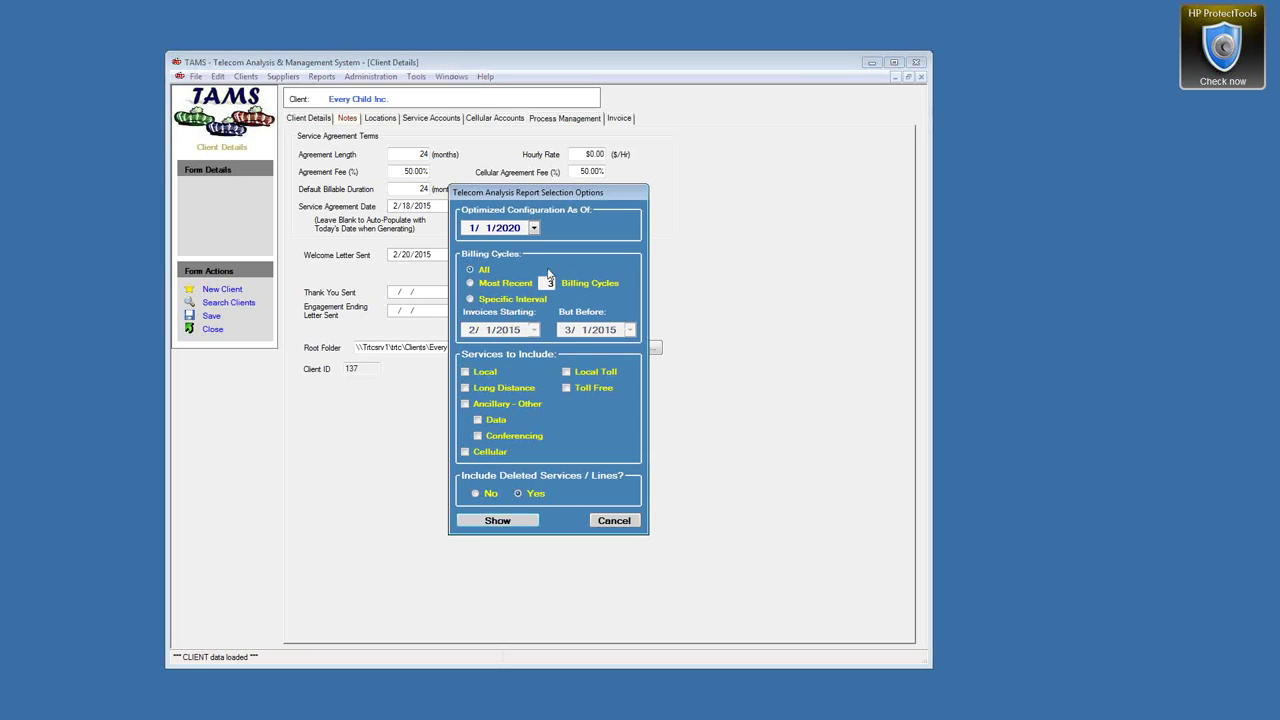
pyautogui.click(465, 452)
pyautogui.click(517, 524)
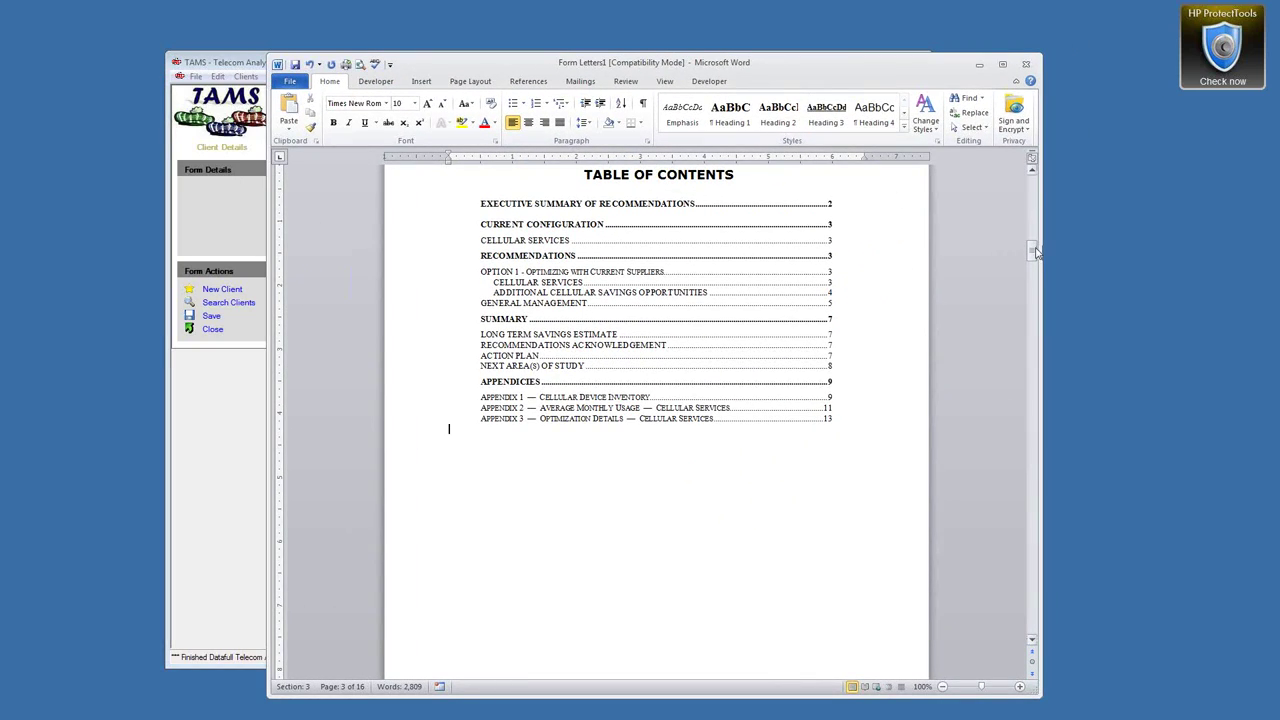
# Review the generated report's cover letter, title page, table of contents and executive summary.
pyautogui.moveTo(1035, 250); pyautogui.dragTo(1033, 175)
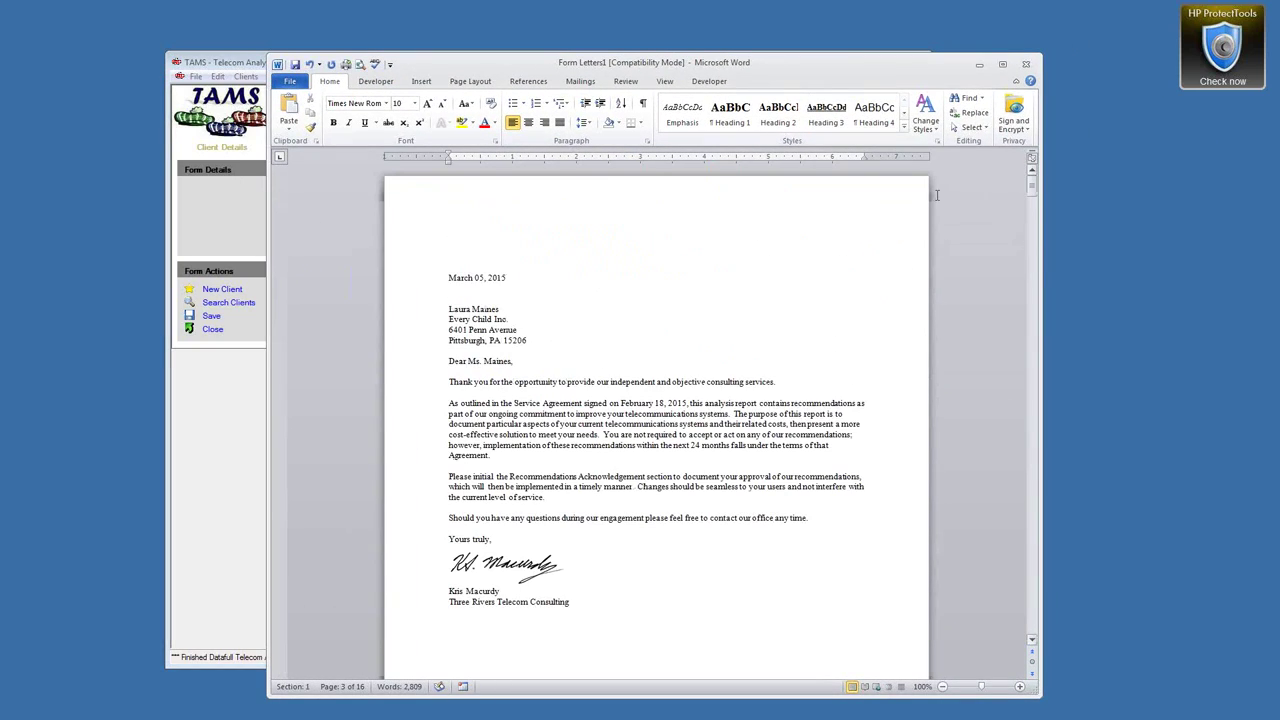
pyautogui.scroll(-1, 1033, 190)
pyautogui.scroll(-5, 705, 438)
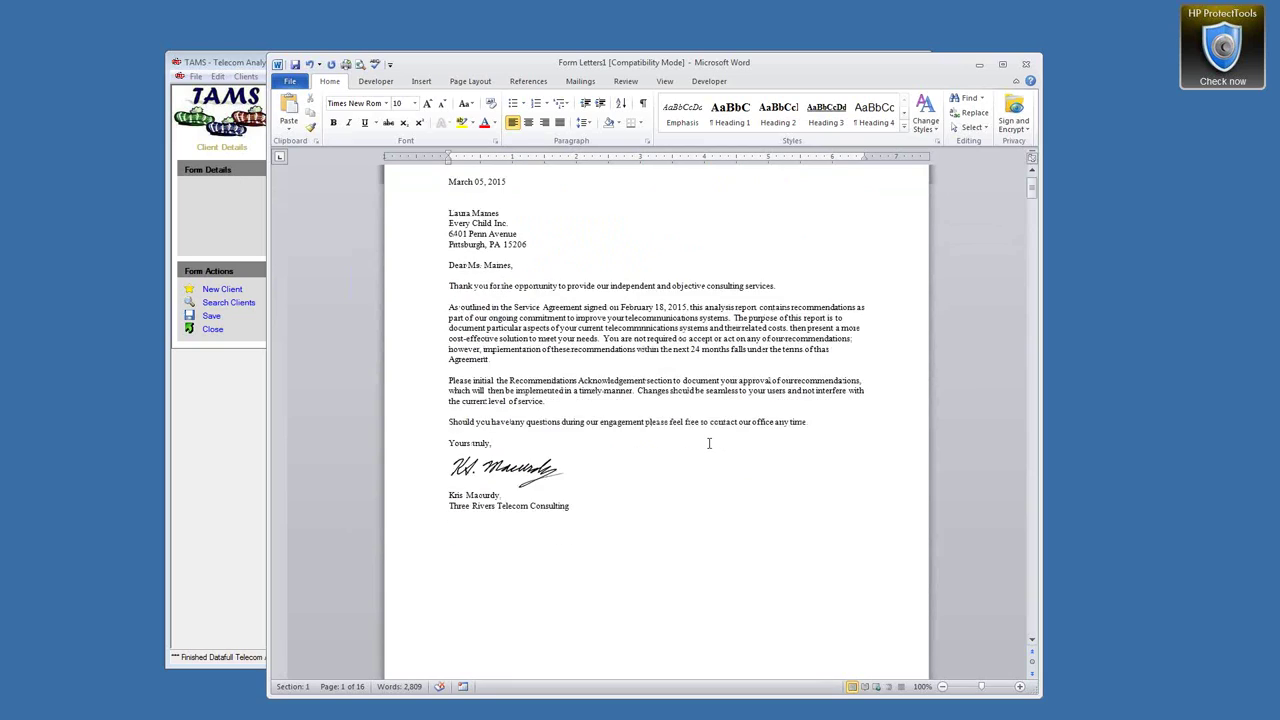
pyautogui.scroll(-6, 708, 442)
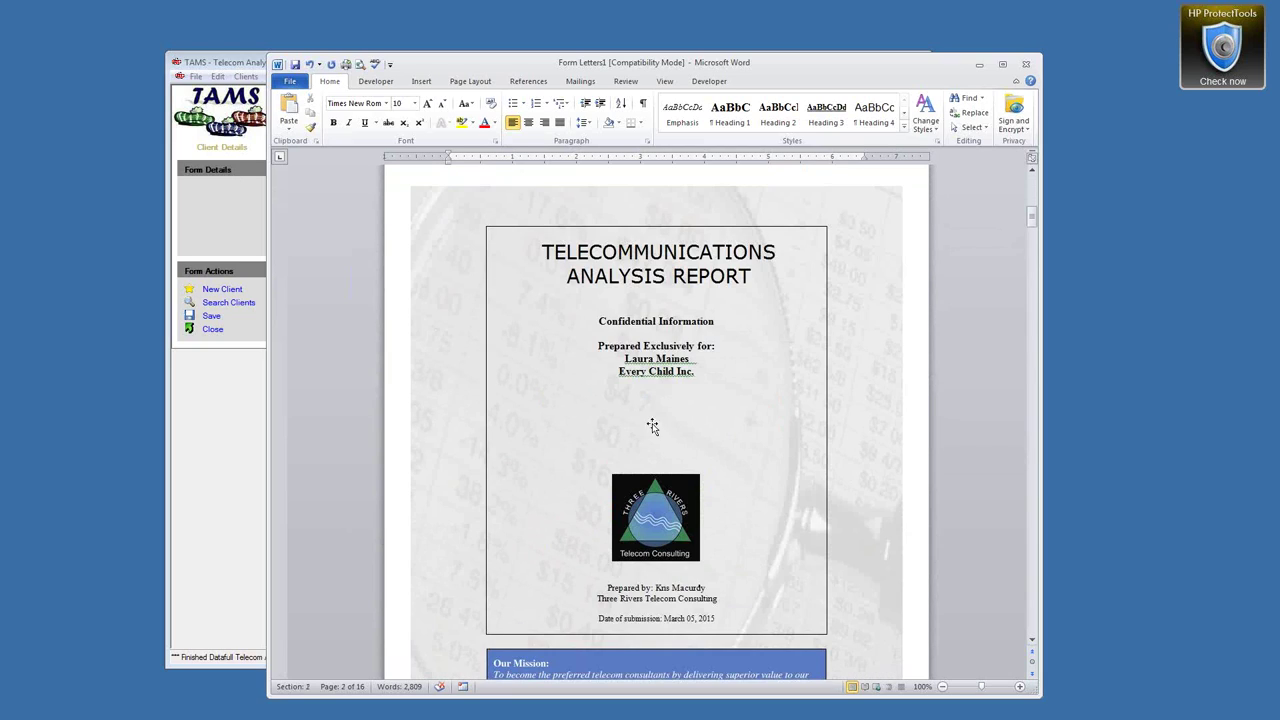
pyautogui.scroll(-1, 906, 387)
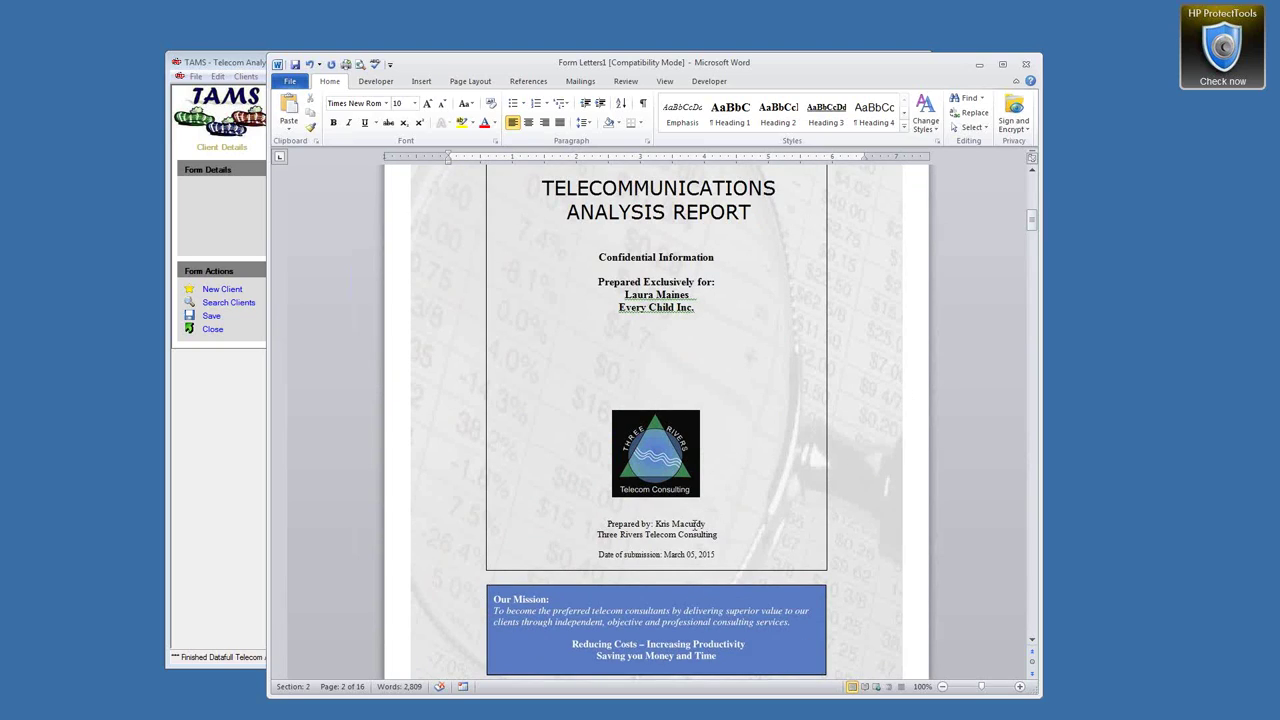
pyautogui.scroll(-8, 628, 554)
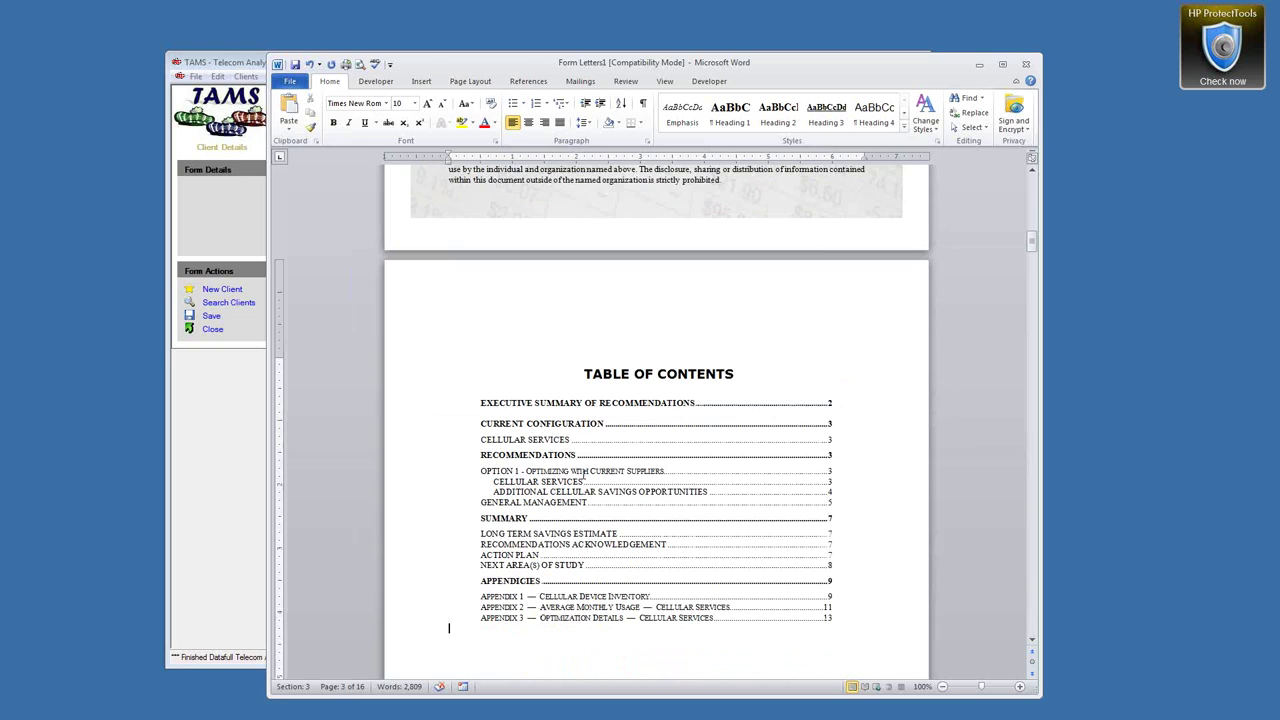
pyautogui.scroll(-2, 583, 475)
pyautogui.scroll(-10, 593, 461)
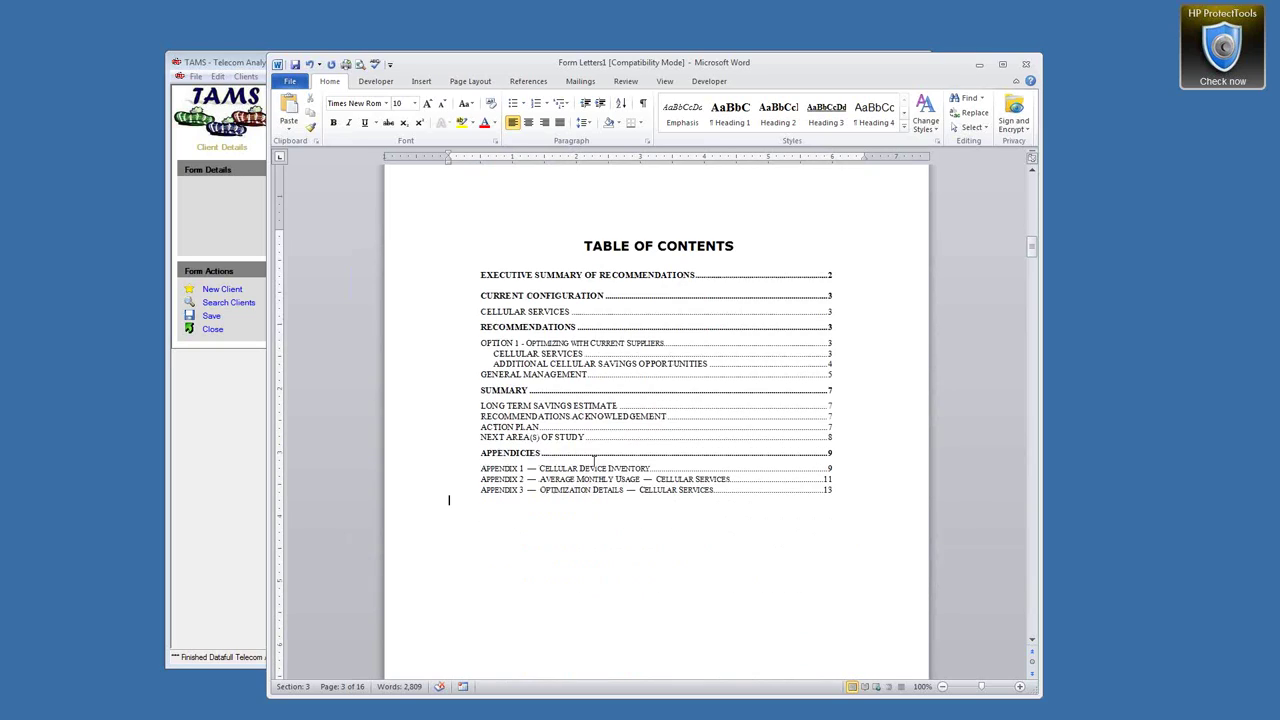
pyautogui.scroll(-2, 590, 460)
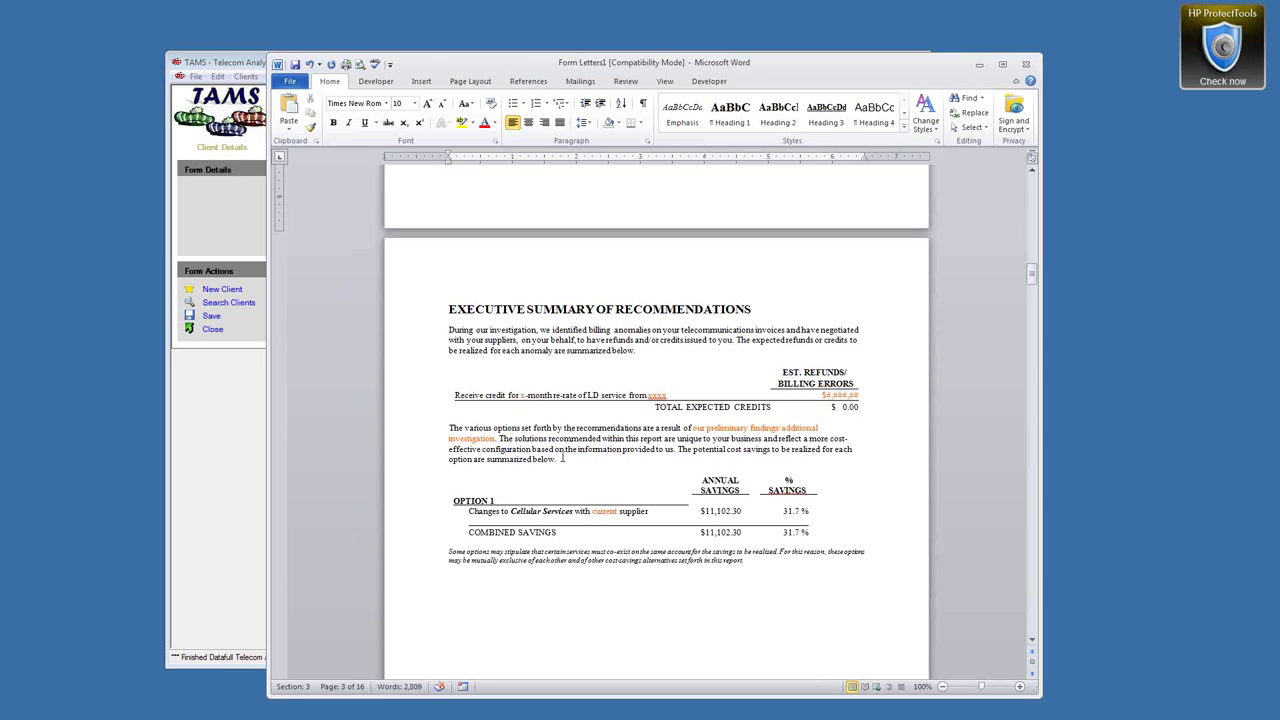
pyautogui.scroll(-2, 562, 457)
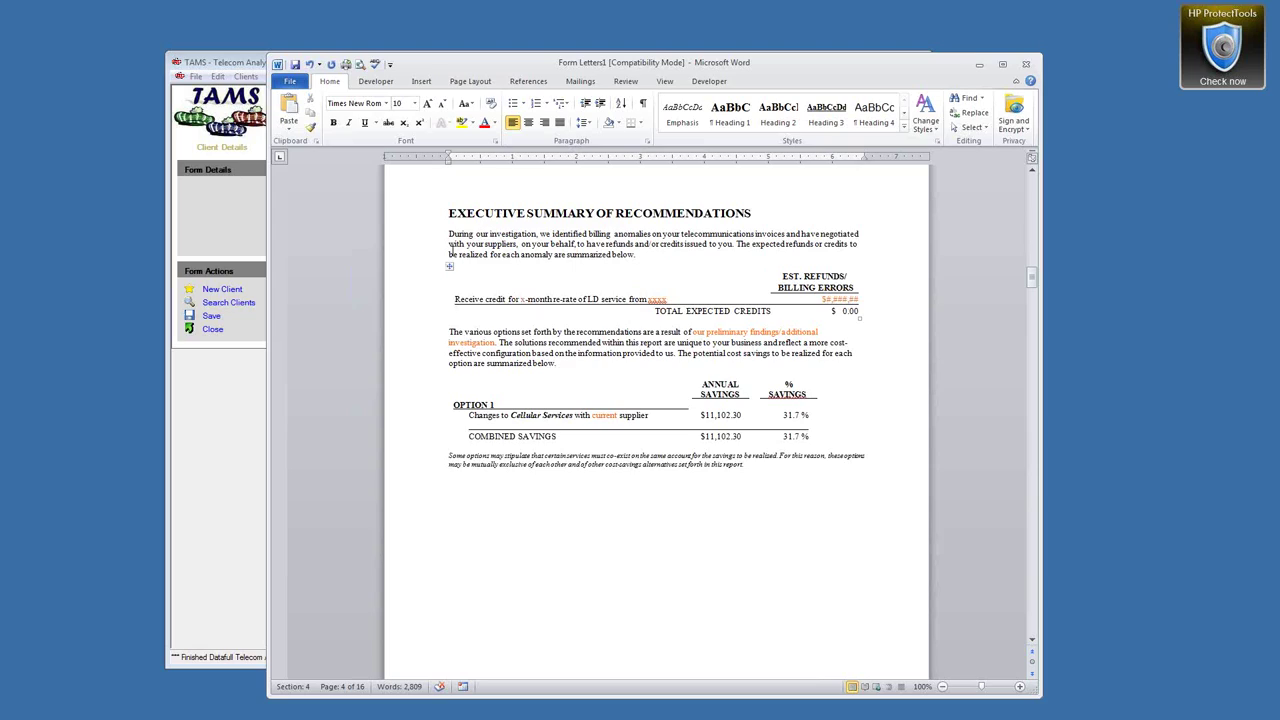
# Delete the billing-refunds paragraph with its credits table and the "/additional investigation" wording from the Executive Summary of Recommendations.
pyautogui.moveTo(447, 234); pyautogui.dragTo(444, 330)
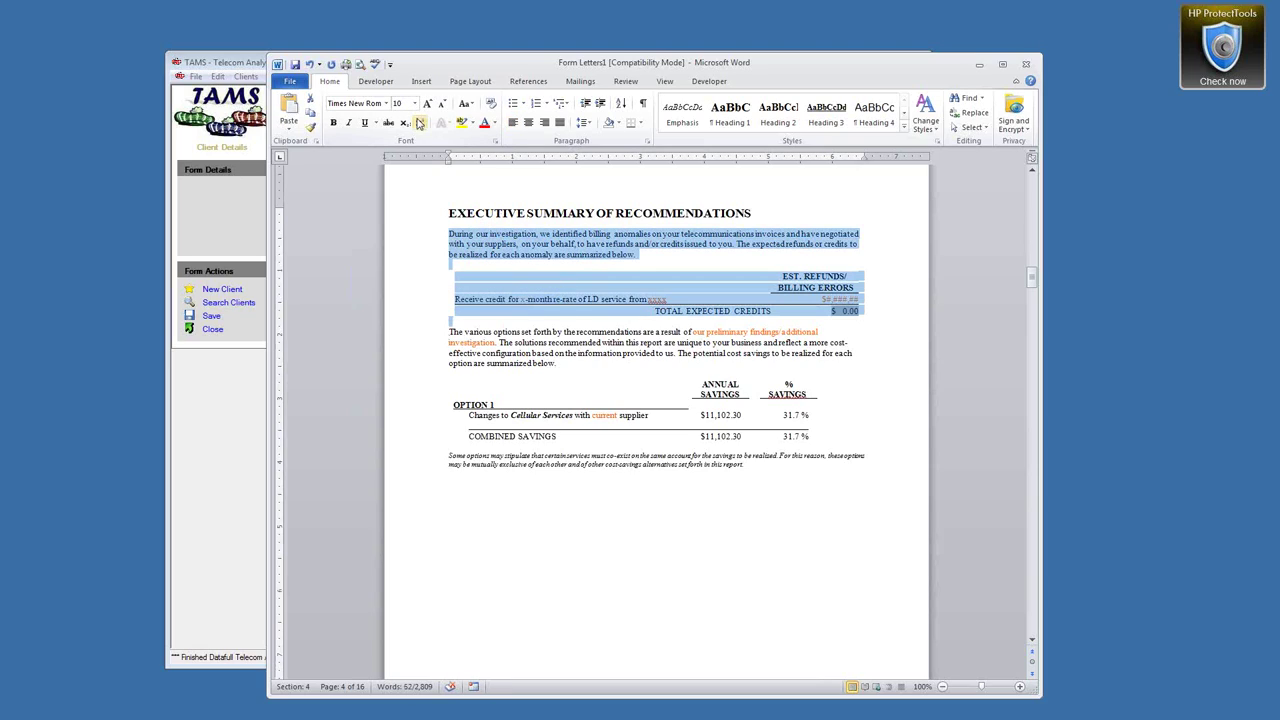
pyautogui.press('Delete')
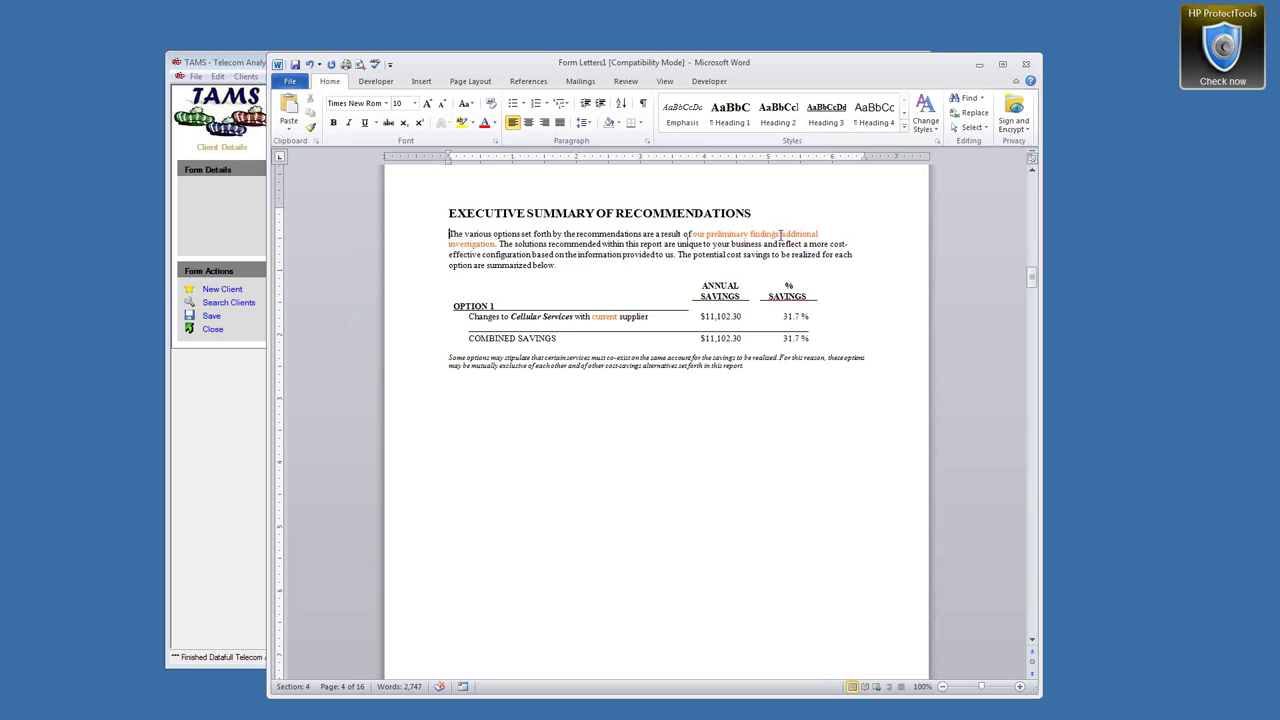
pyautogui.moveTo(779, 234); pyautogui.dragTo(493, 246)
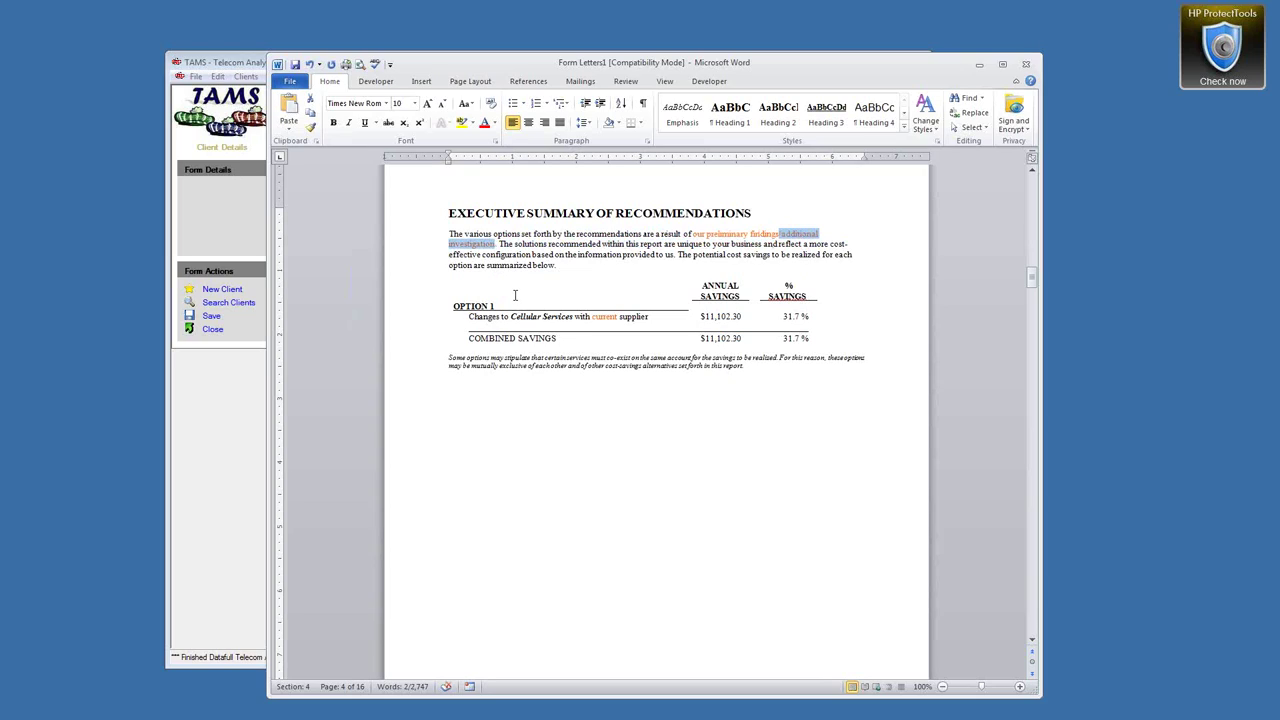
pyautogui.press('Delete')
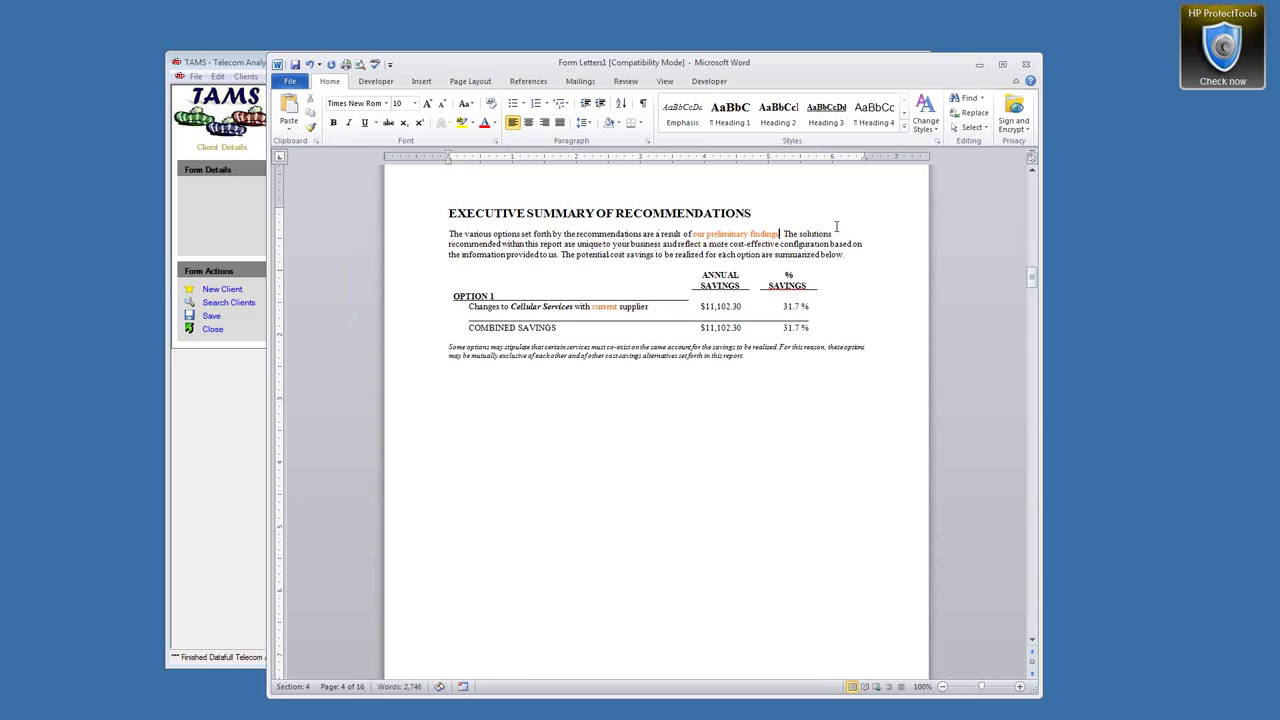
# Recolor the orange "our preliminary findings" and "current" supplier wording in the executive summary to black.
pyautogui.moveTo(797, 234); pyautogui.dragTo(662, 234)
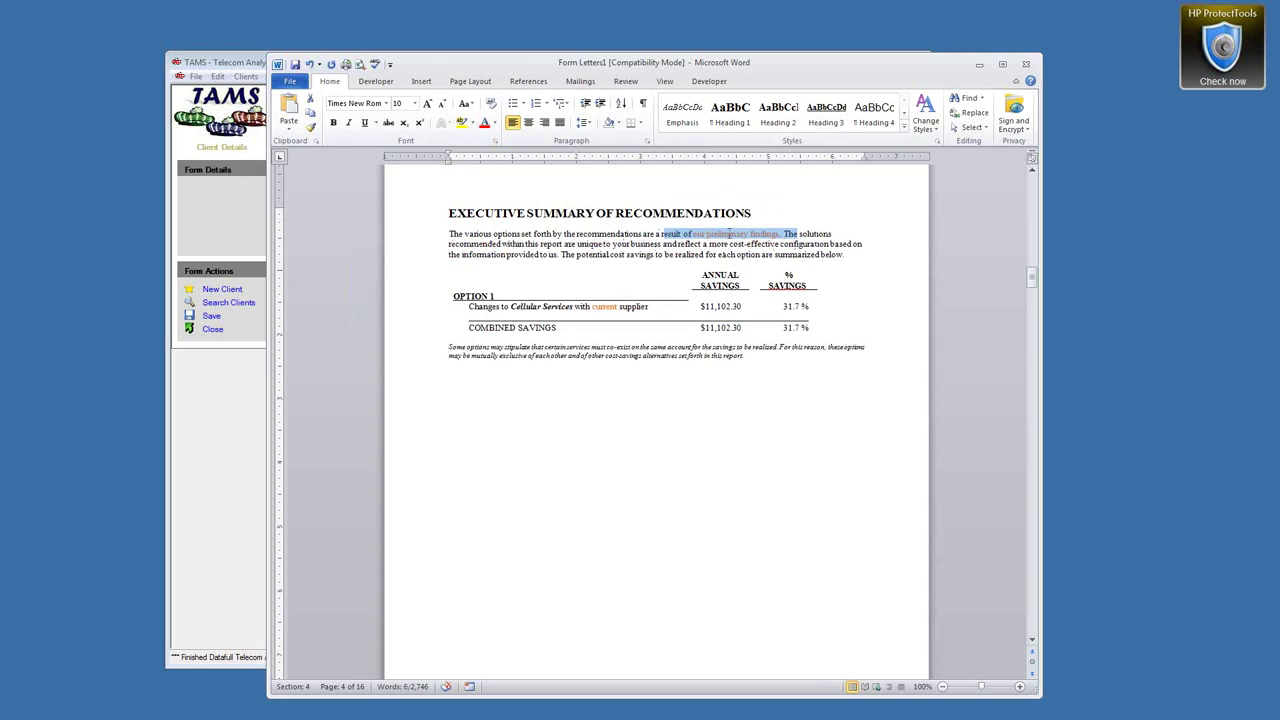
pyautogui.click(494, 123)
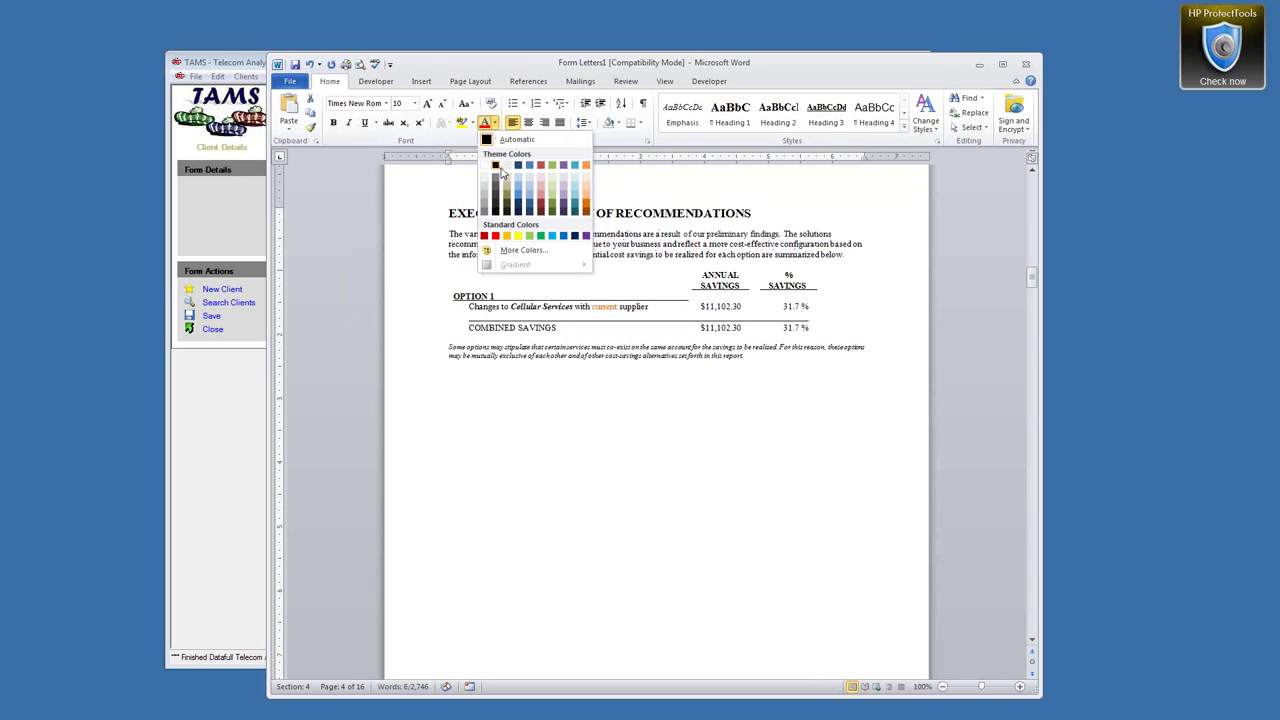
pyautogui.press('Escape')
pyautogui.moveTo(574, 307); pyautogui.dragTo(650, 320)
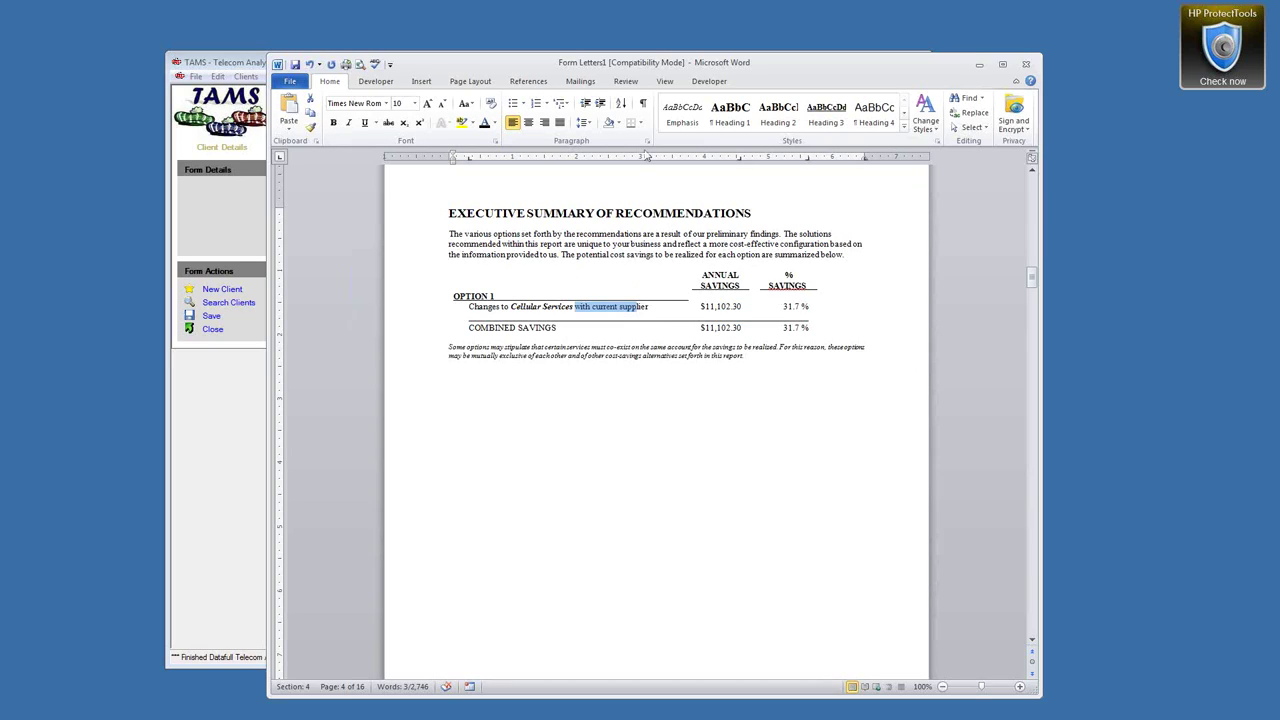
# Reveal the hidden text, then unhide the Status of Previous Recommendations section and set its font color to Automatic.
pyautogui.click(645, 106)
pyautogui.scroll(-5, 540, 427)
pyautogui.scroll(-6, 540, 427)
pyautogui.moveTo(441, 351); pyautogui.dragTo(630, 357)
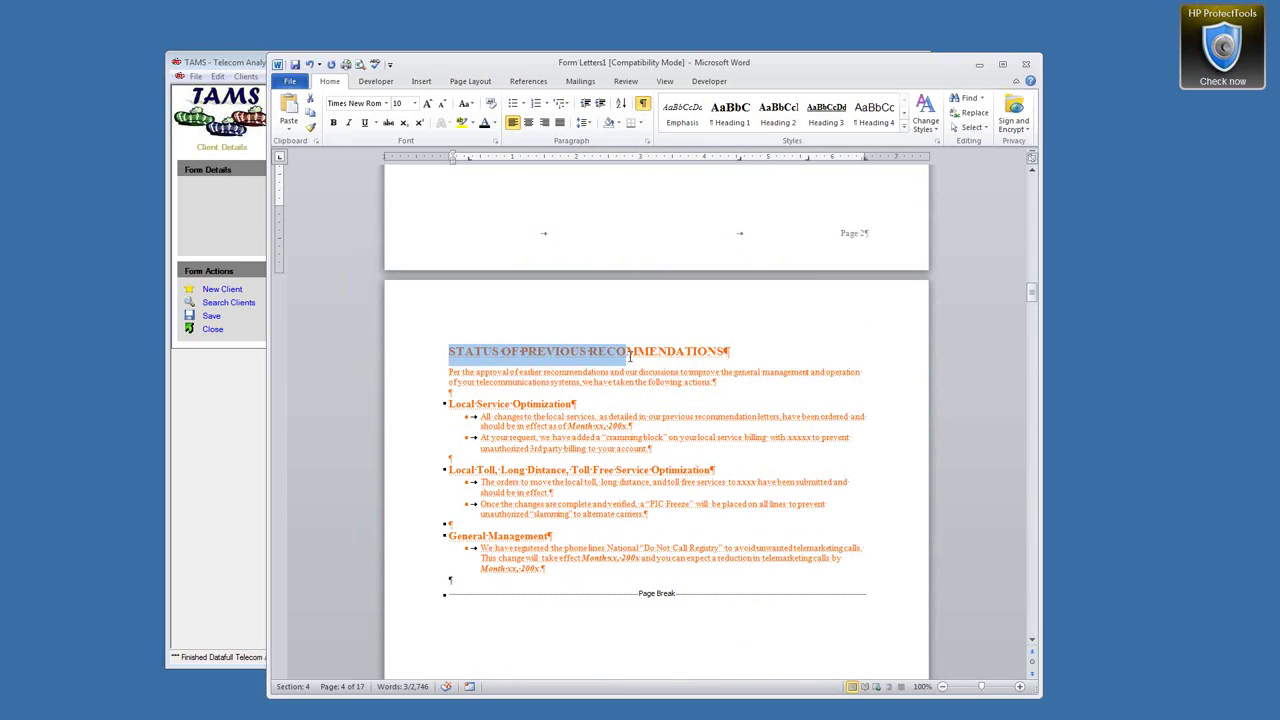
pyautogui.click(461, 351)
pyautogui.moveTo(448, 351); pyautogui.dragTo(585, 572)
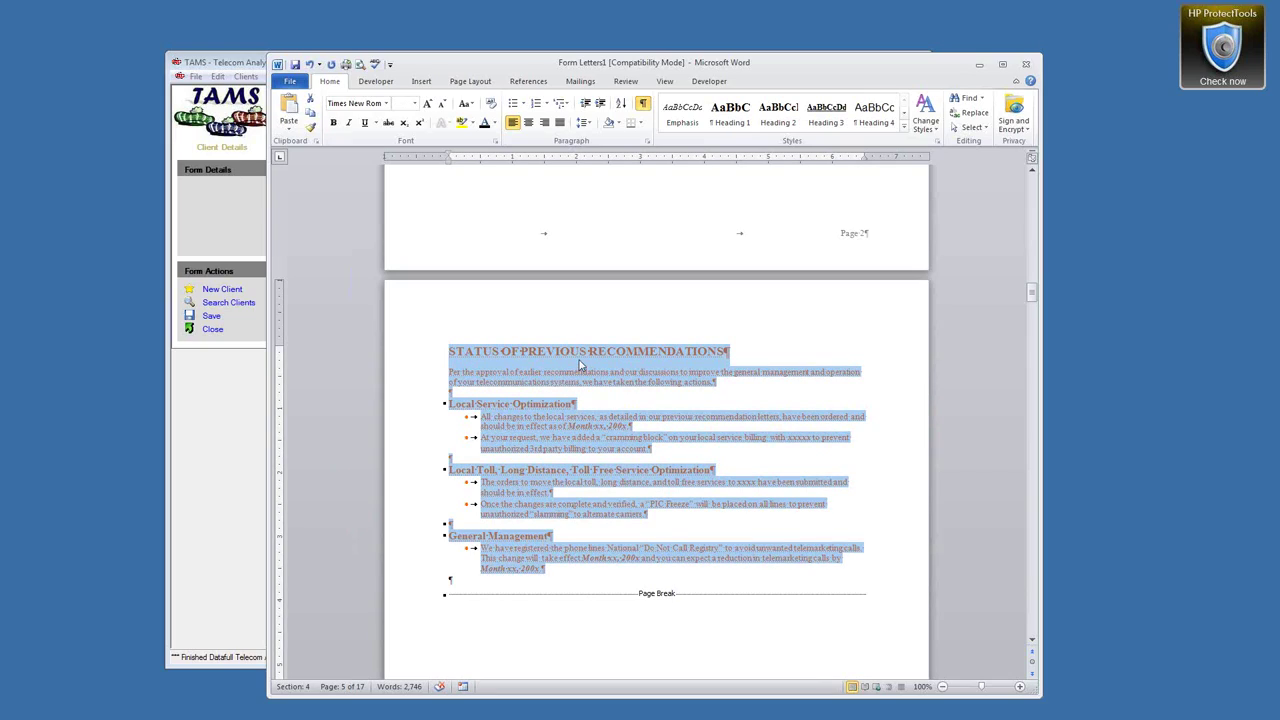
pyautogui.rightClick(553, 367)
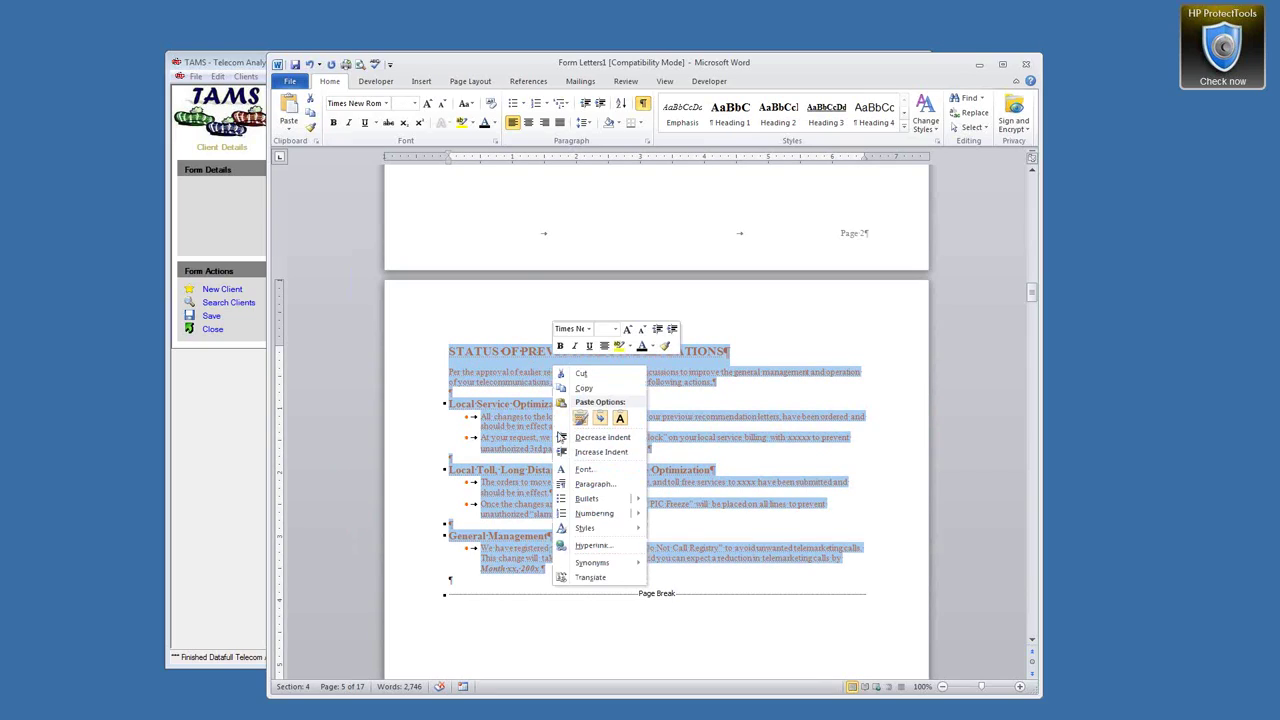
pyautogui.click(583, 470)
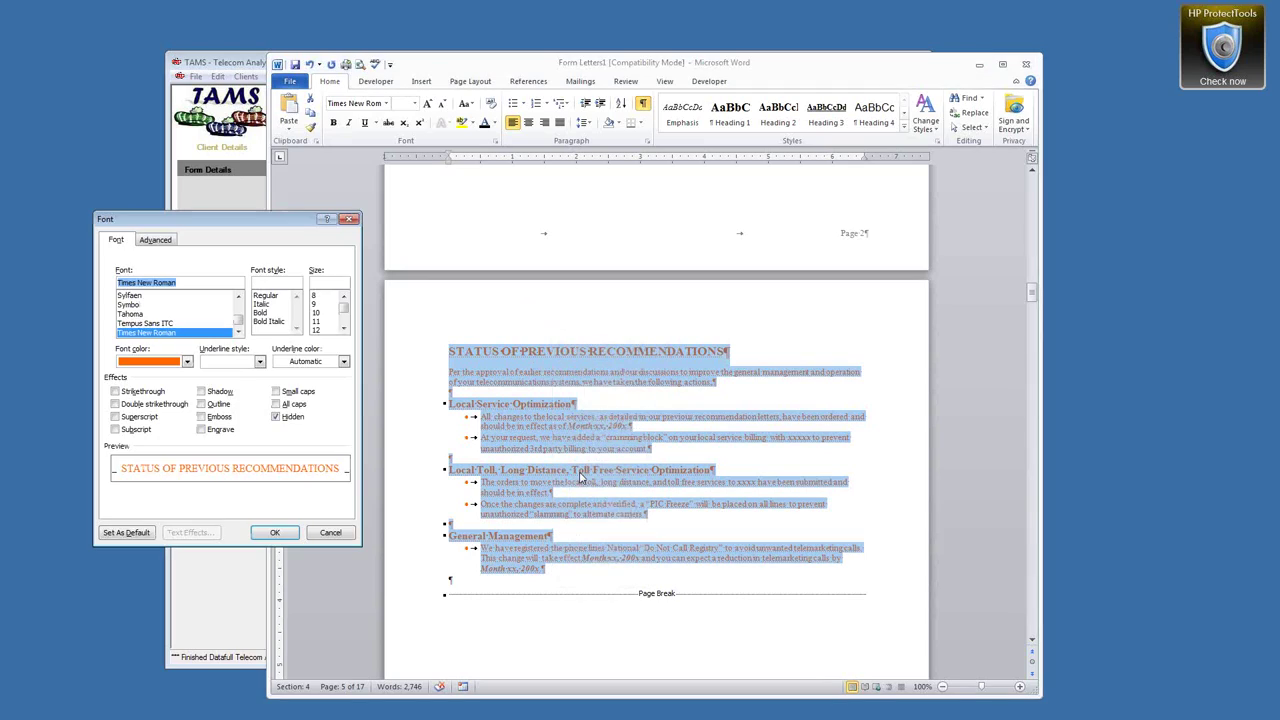
pyautogui.click(187, 361)
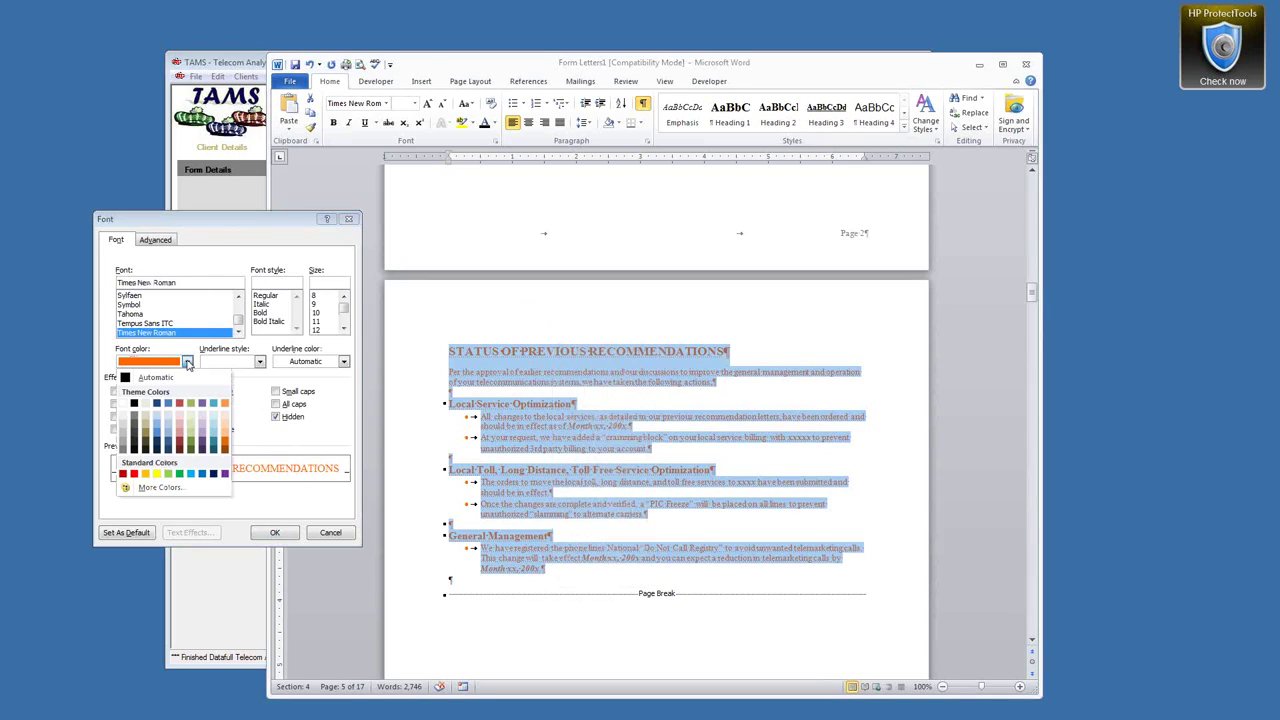
pyautogui.click(126, 378)
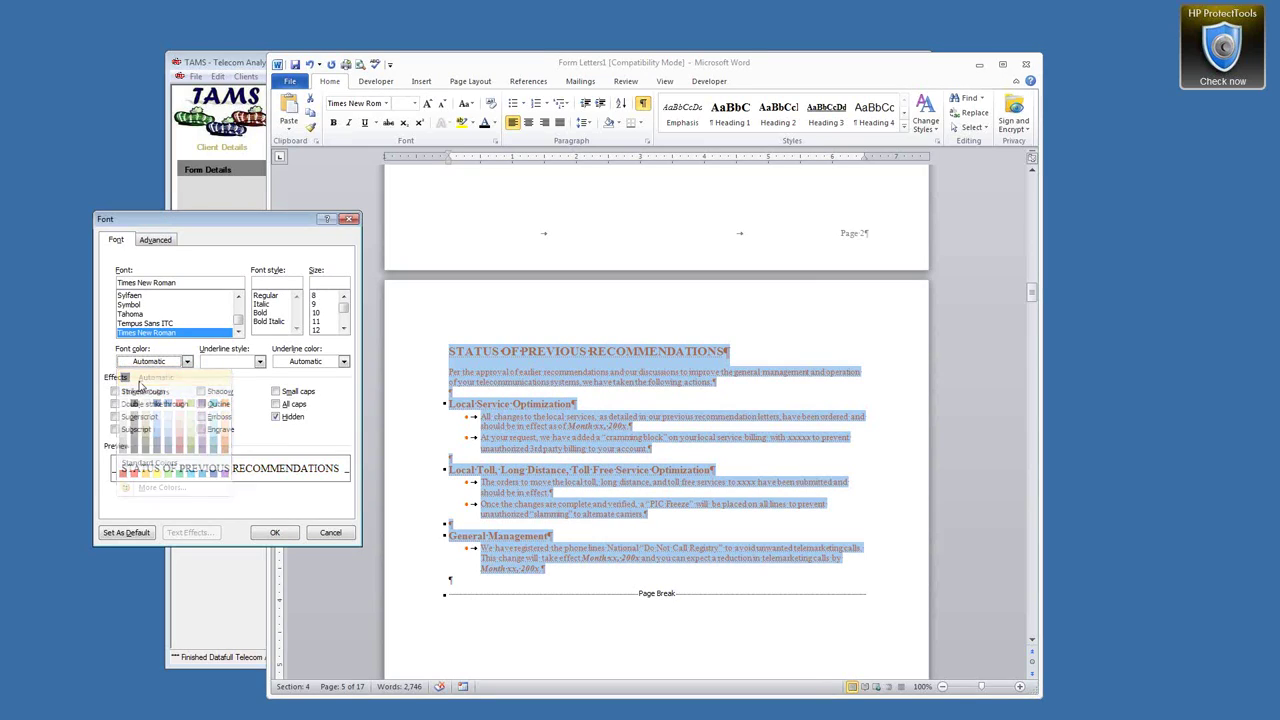
pyautogui.click(278, 418)
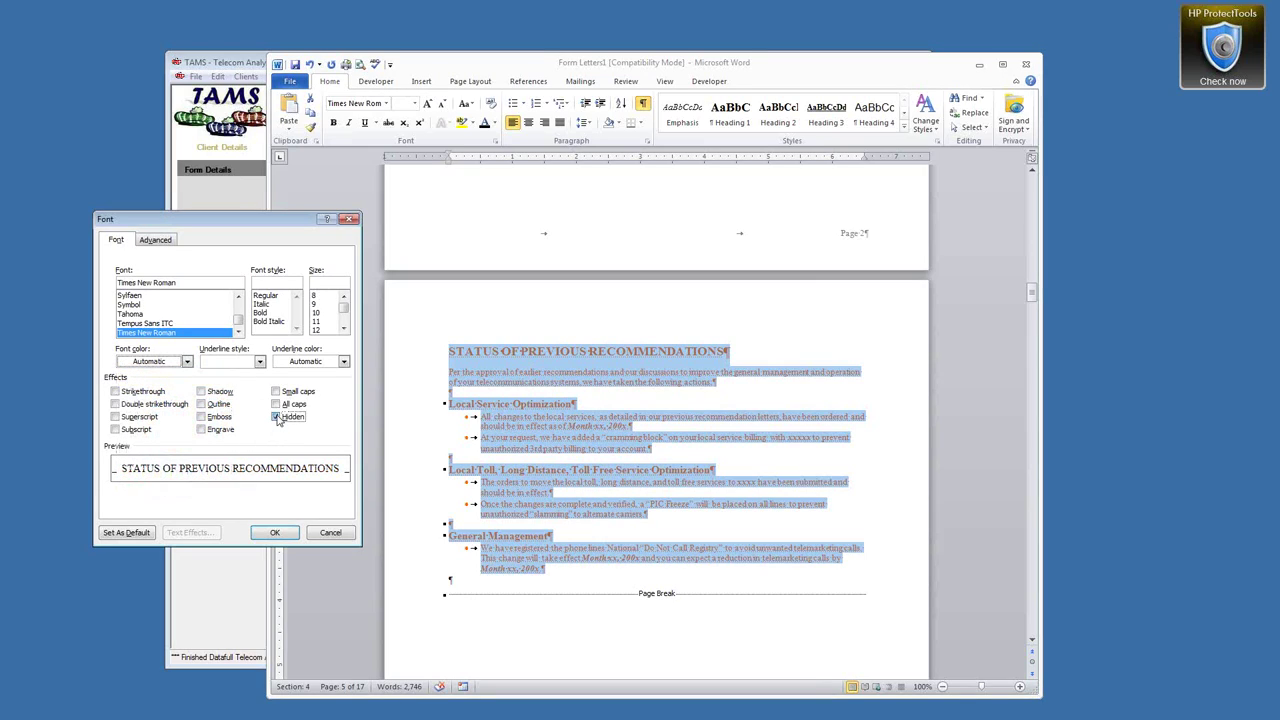
pyautogui.click(274, 532)
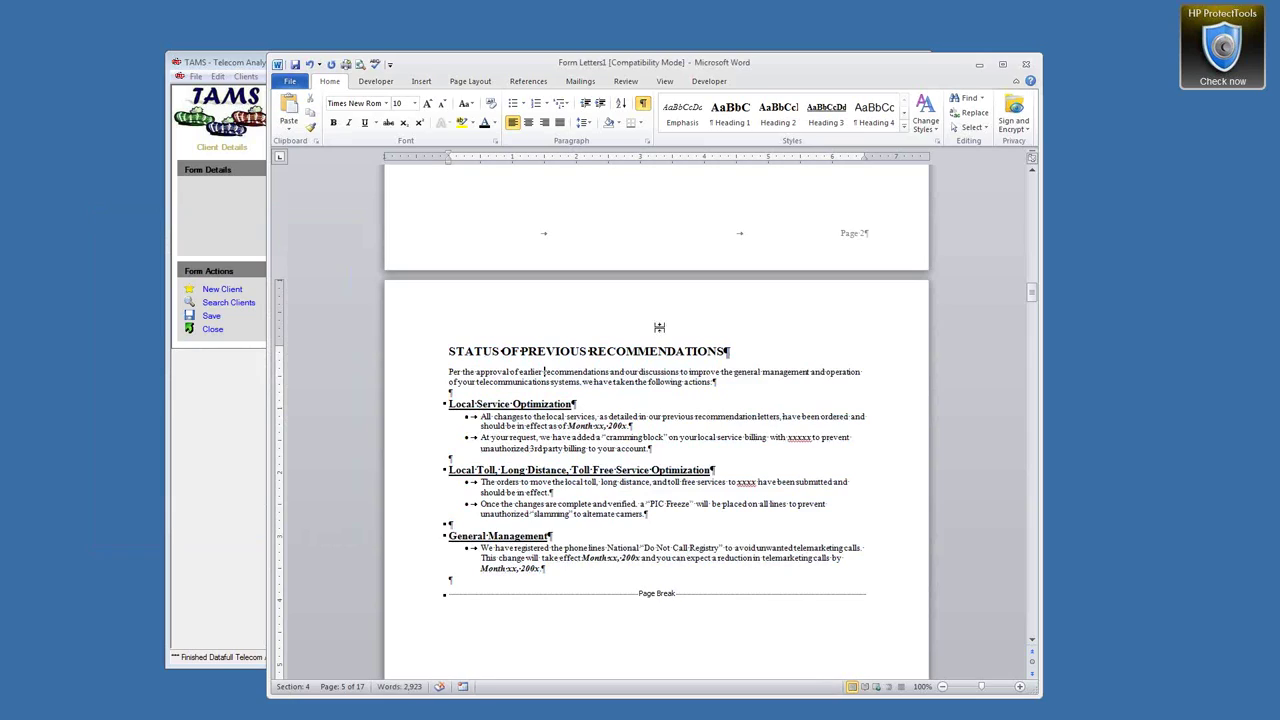
# Turn off the formatting marks and insert an unbulleted blank line above the Current Configuration heading.
pyautogui.click(642, 103)
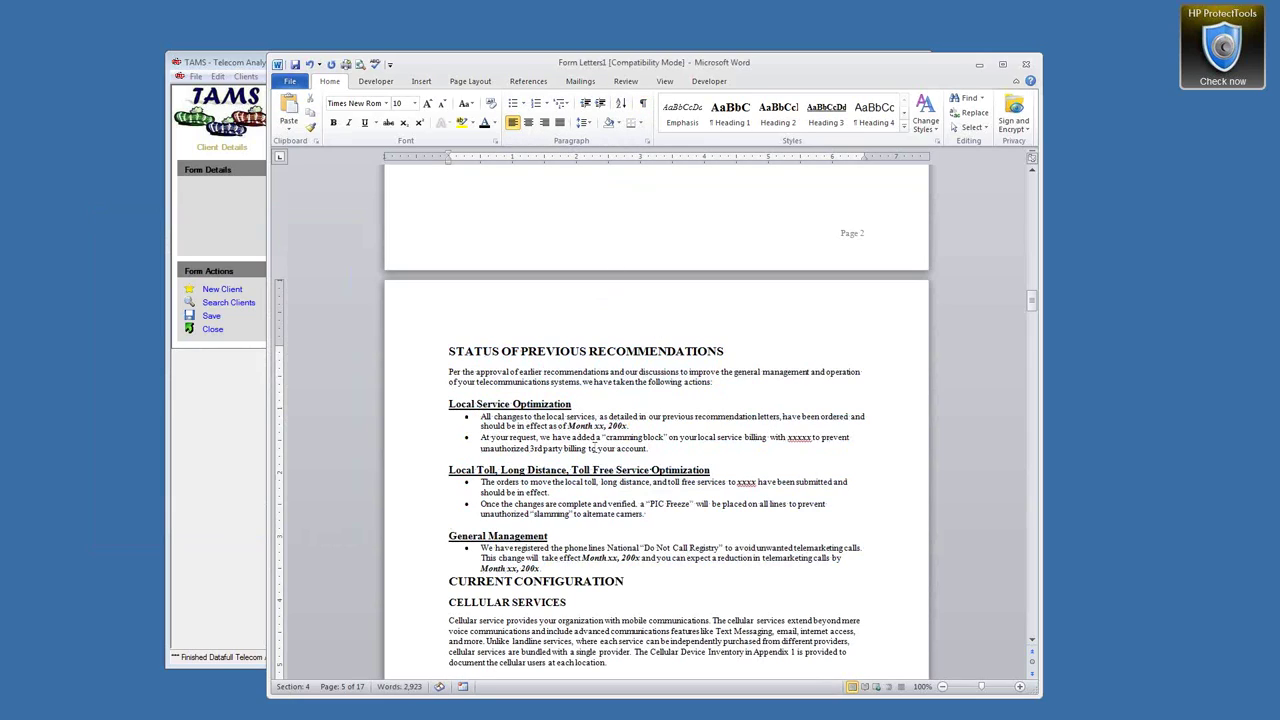
pyautogui.click(561, 569)
pyautogui.press('Return')
pyautogui.press('BackSpace')
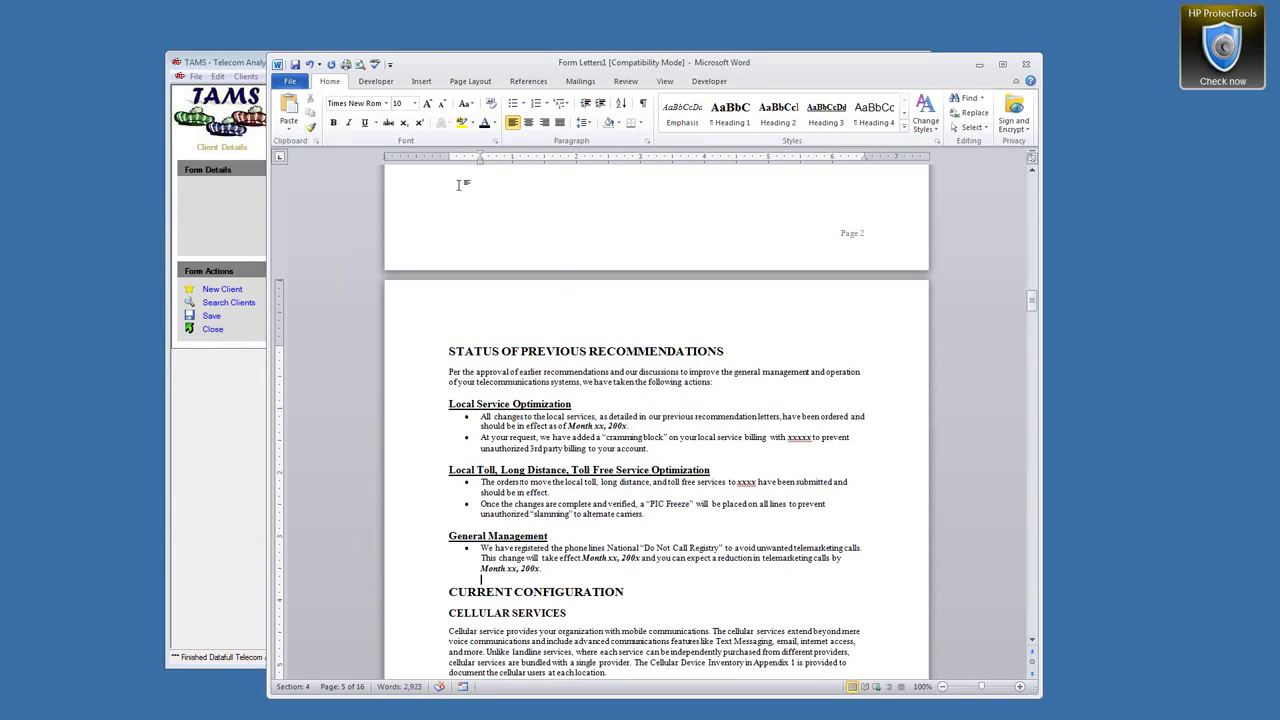
# Undo the added blank line and the unhiding and recoloring of the Status of Previous Recommendations section.
pyautogui.click(311, 66)
pyautogui.click(311, 66)
pyautogui.click(311, 66)
# Show the formatting marks to examine the hidden Option 2 and Bundled Services sections under Recommendations, then hide the marks again.
pyautogui.click(642, 103)
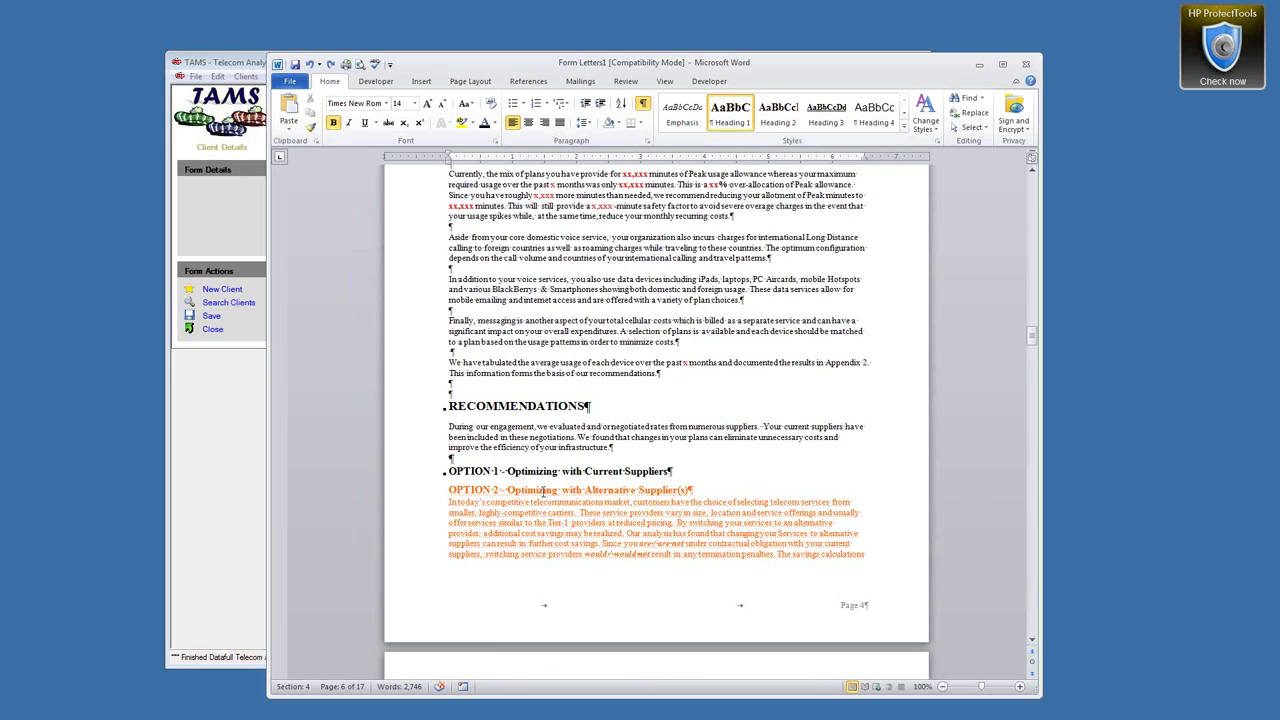
pyautogui.scroll(-3, 598, 514)
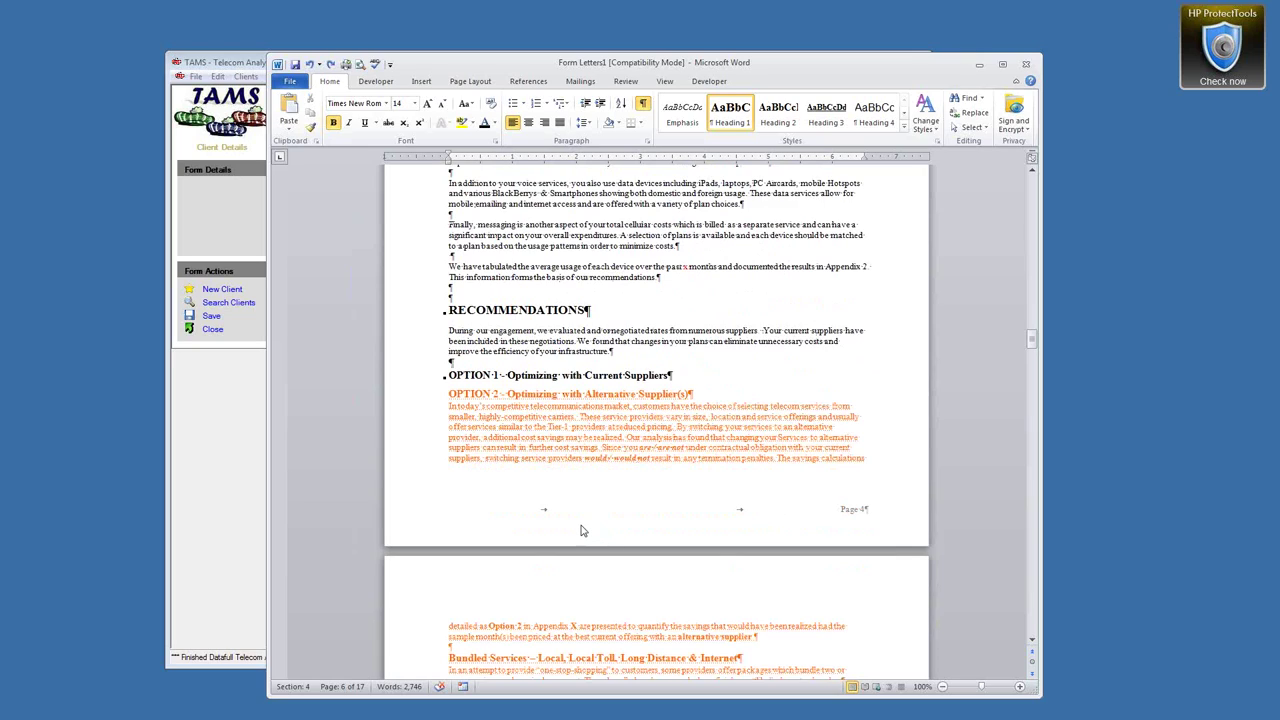
pyautogui.scroll(-5, 611, 420)
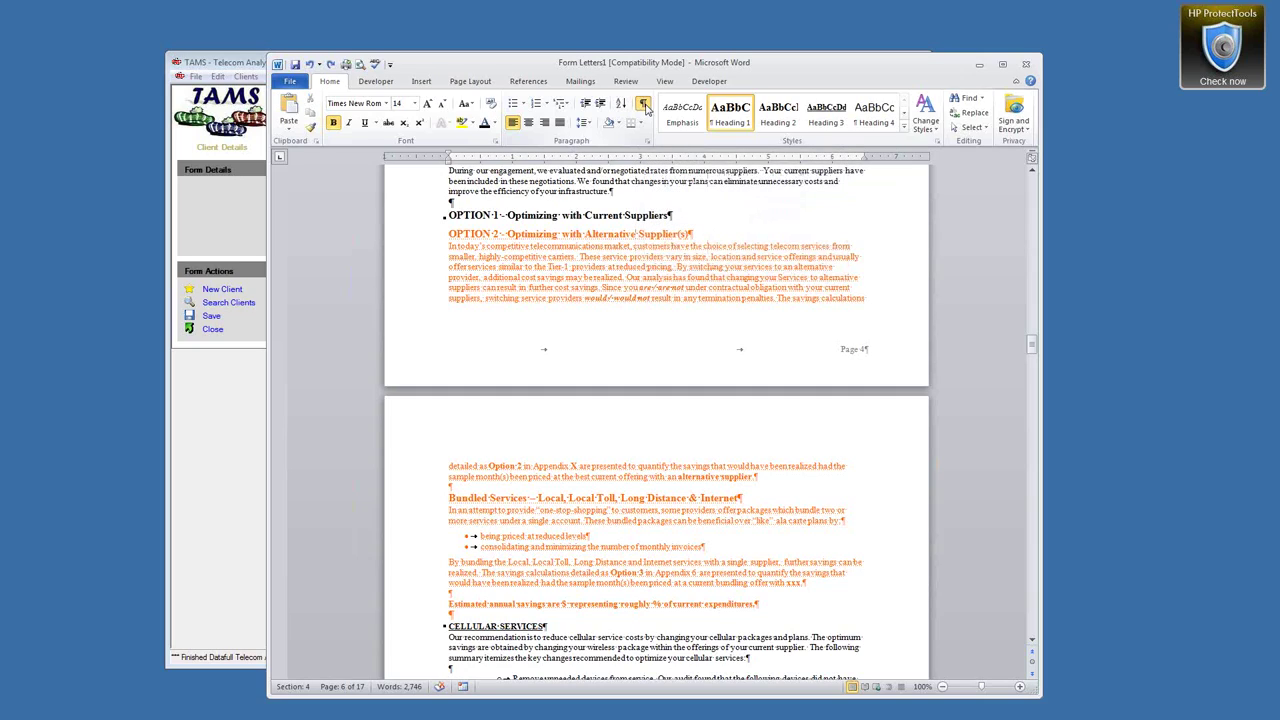
pyautogui.click(643, 104)
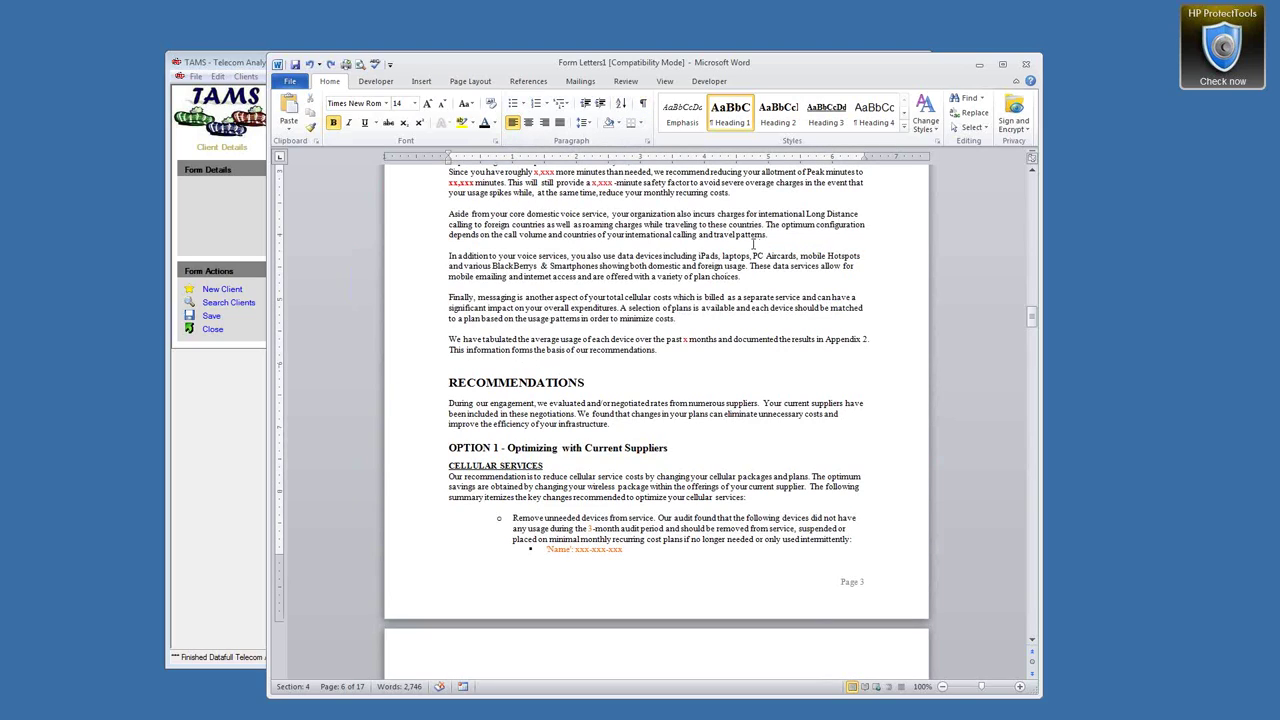
# Review the Option 1 recommendations and Executive Summary, then locate the [INSERT GRAPH HERE] placeholder under Current Configuration.
pyautogui.scroll(-2, 714, 297)
pyautogui.scroll(-3, 714, 299)
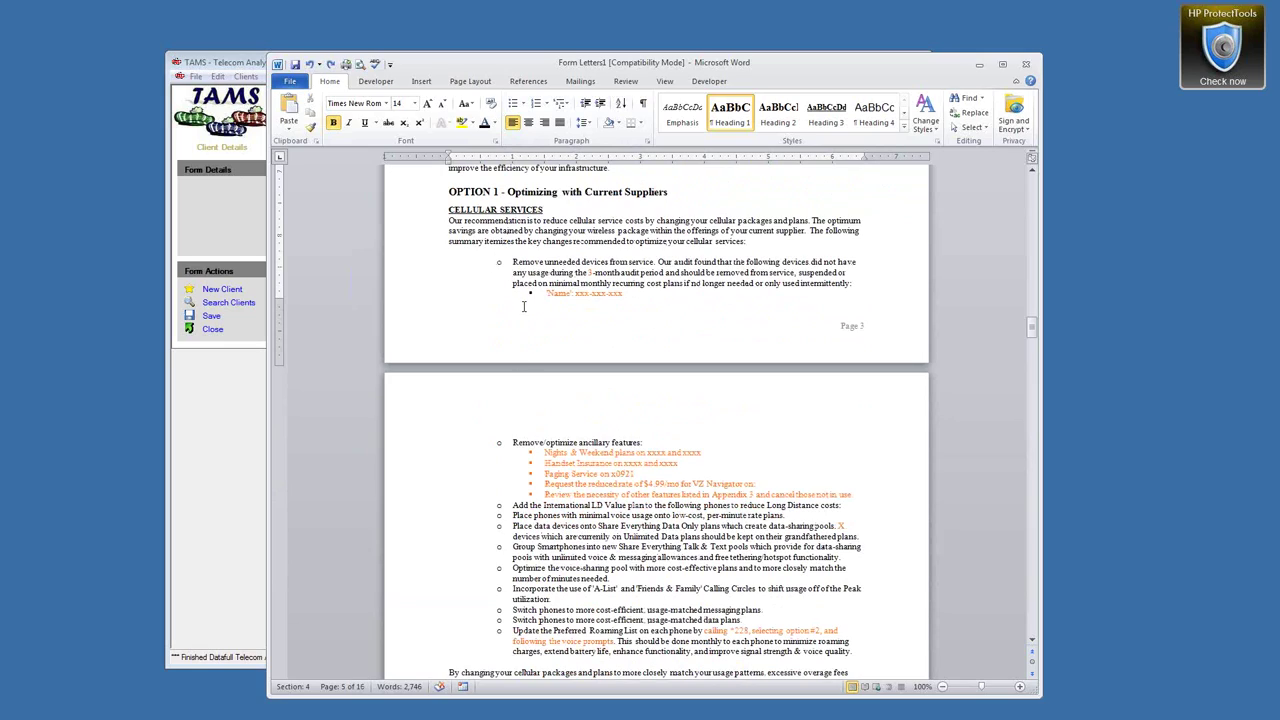
pyautogui.scroll(20, 523, 306)
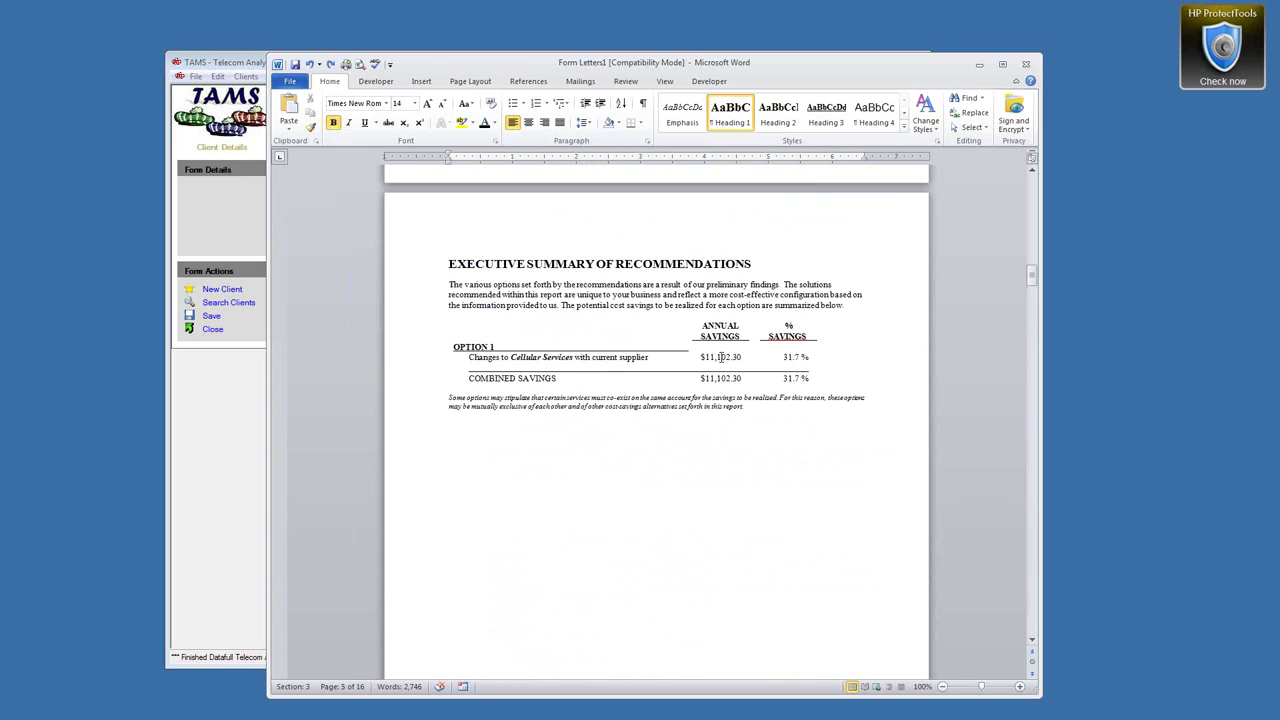
pyautogui.scroll(-3, 690, 395)
pyautogui.scroll(-9, 620, 430)
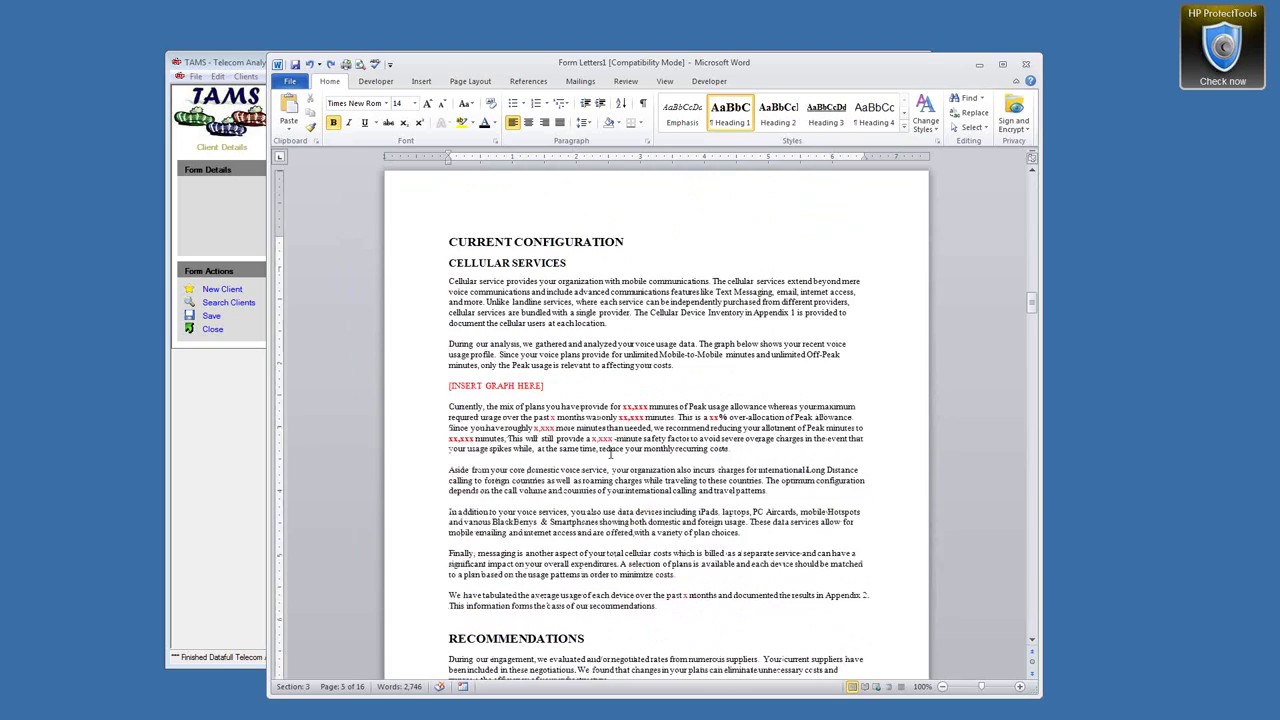
pyautogui.click(441, 353)
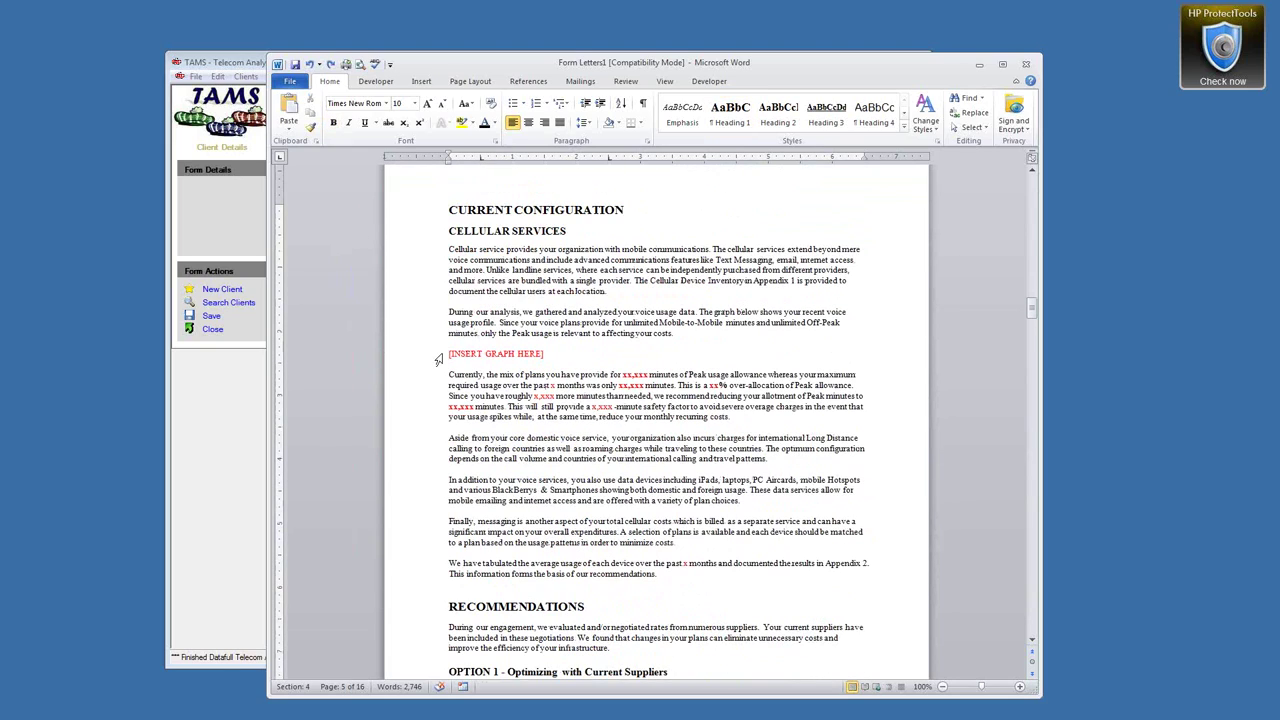
# Switch to TAMS, generate the cellular Shared Peak Usage/Allowances Graph for Every Child Inc., and enlarge the report window.
pyautogui.click(220, 62)
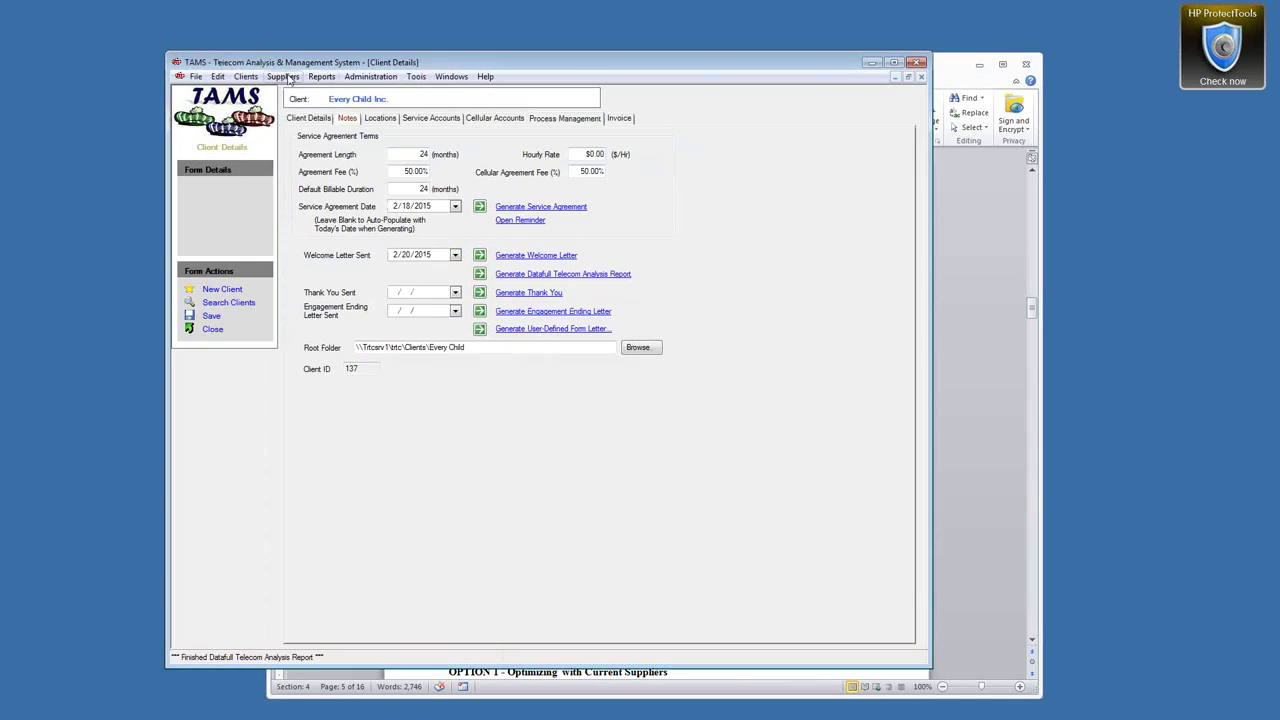
pyautogui.click(334, 79)
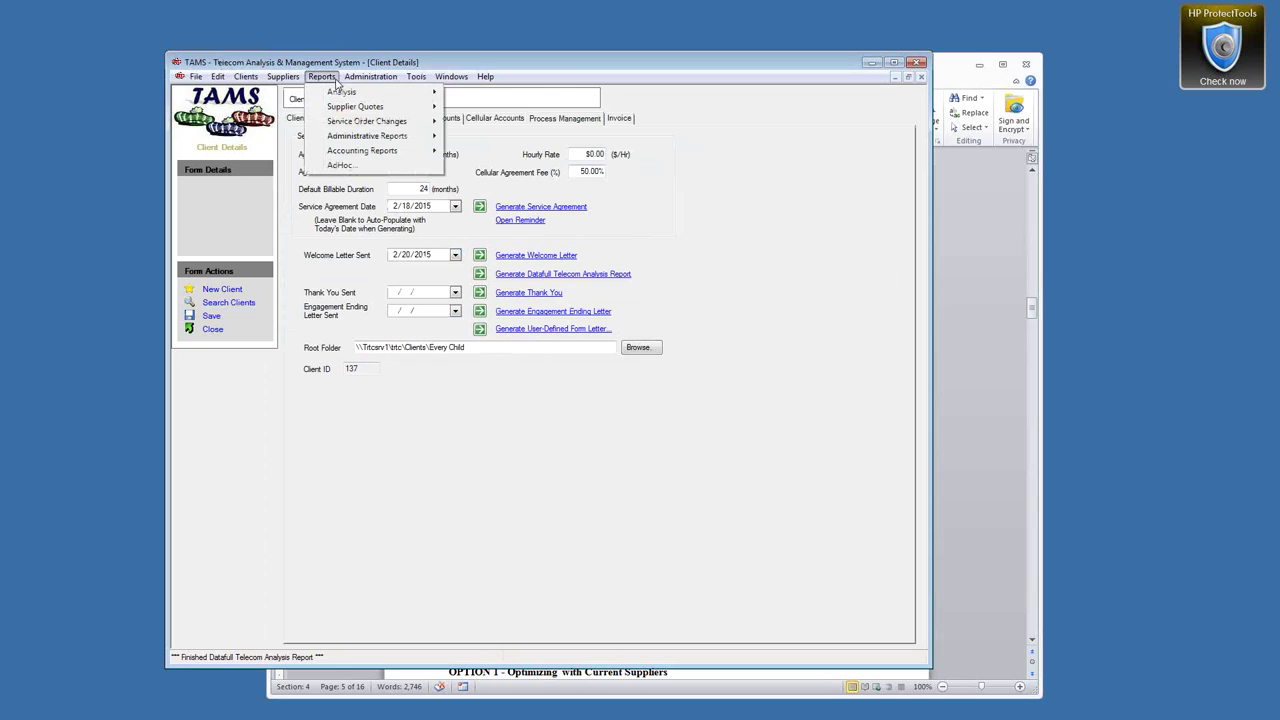
pyautogui.moveTo(341, 92)
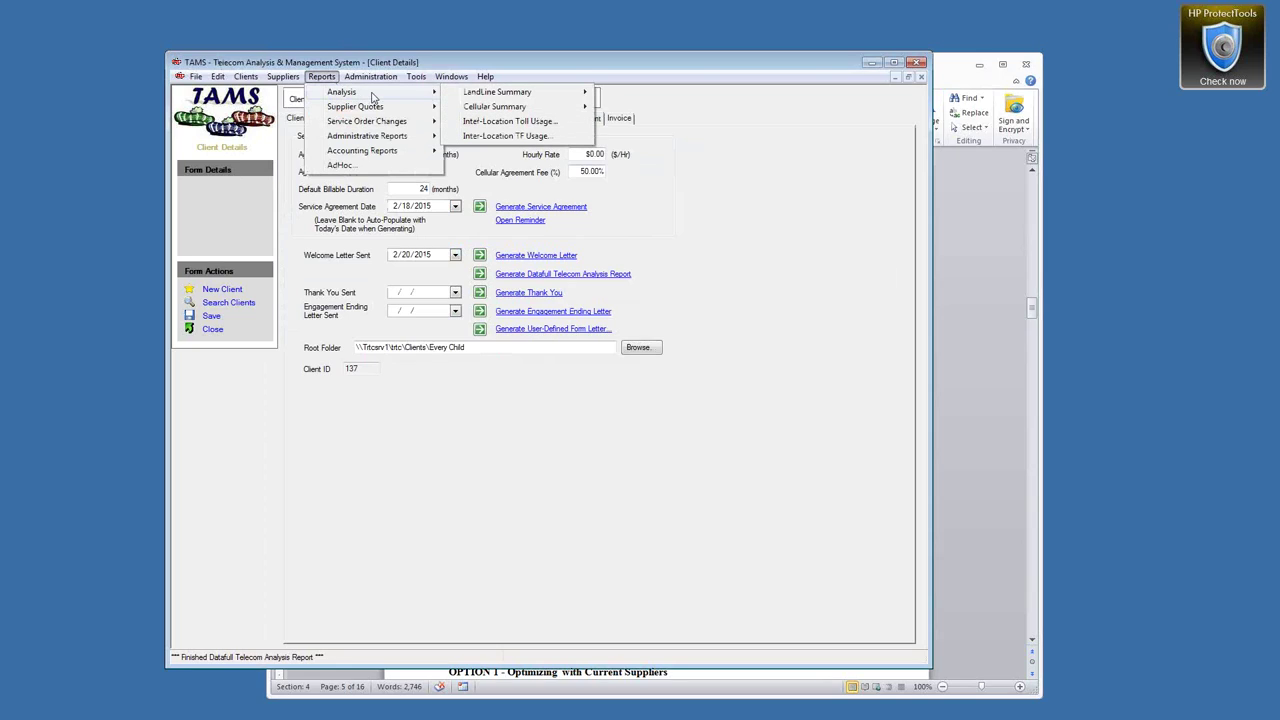
pyautogui.moveTo(466, 110)
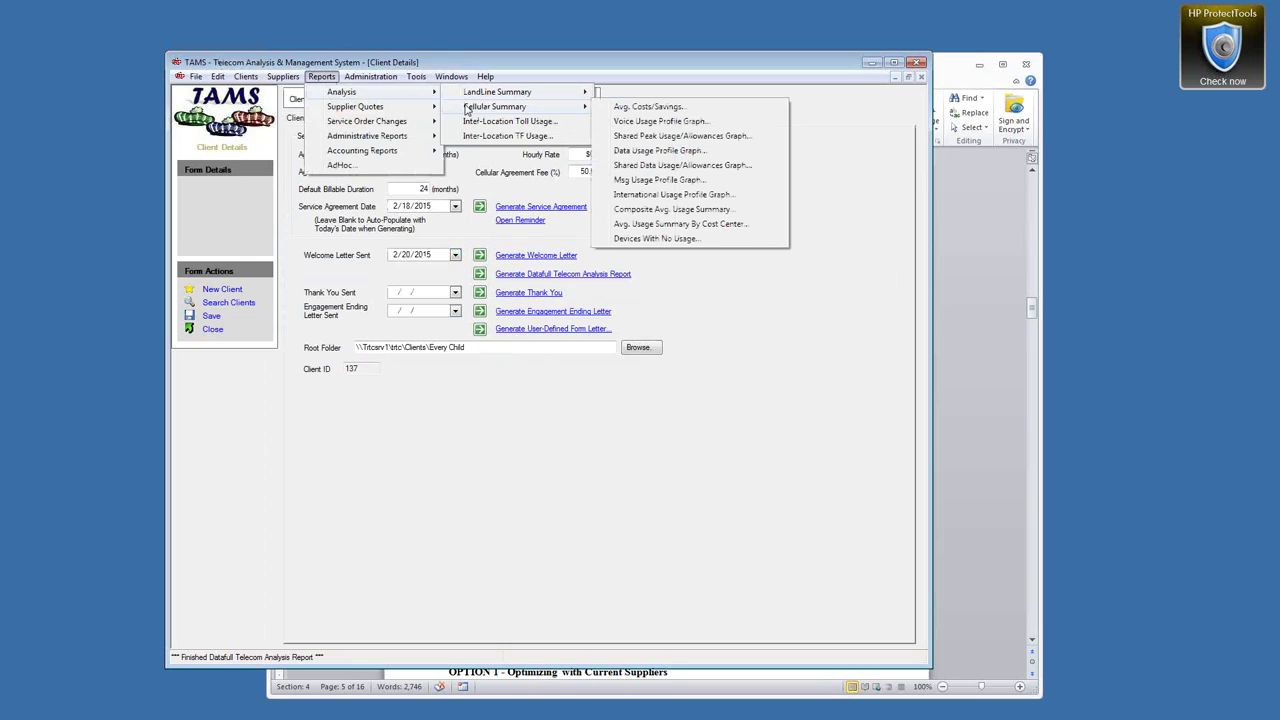
pyautogui.click(678, 139)
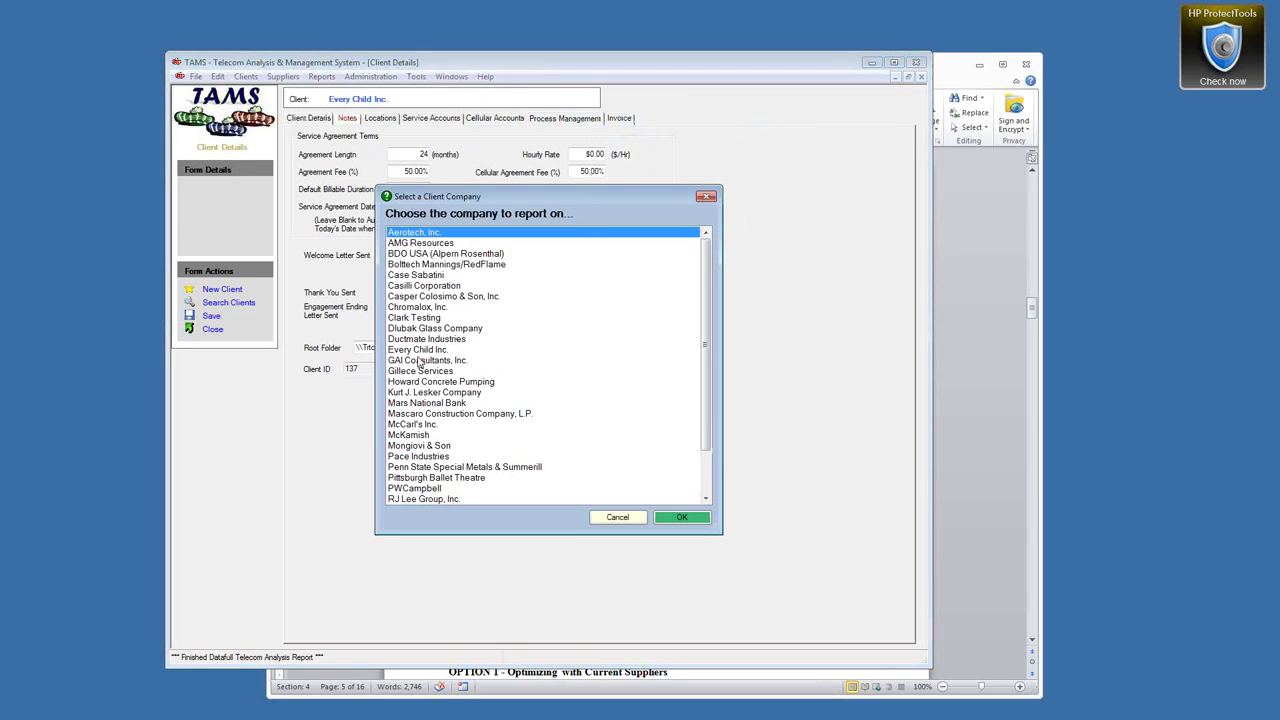
pyautogui.doubleClick(422, 350)
pyautogui.click(481, 323)
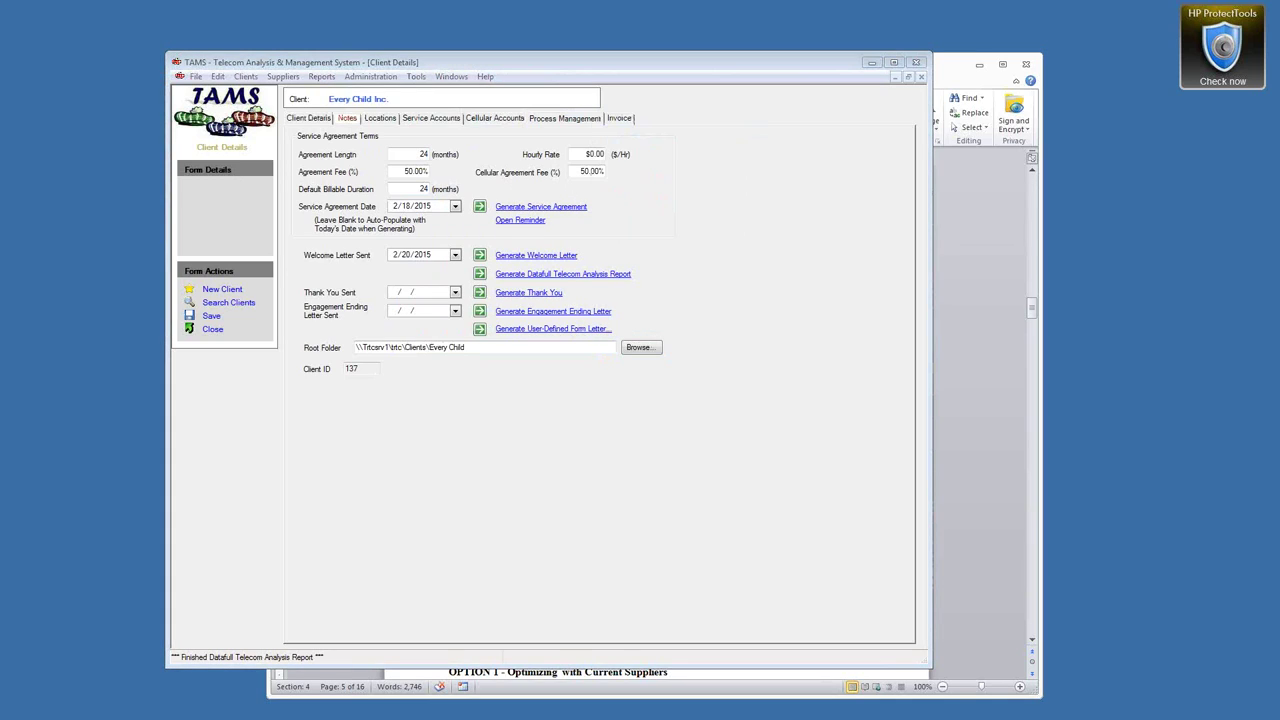
pyautogui.moveTo(638, 428); pyautogui.dragTo(944, 678)
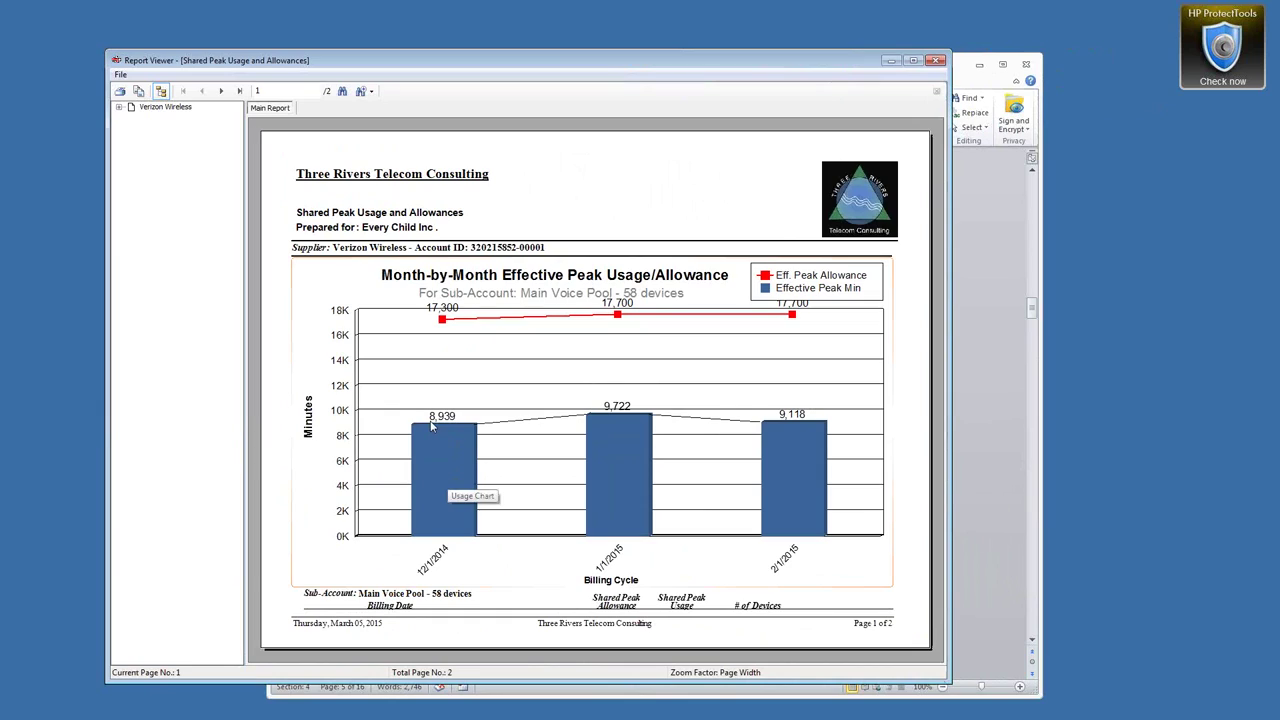
# Examine the file types available for exporting the report, then leave the export options without exporting.
pyautogui.click(120, 75)
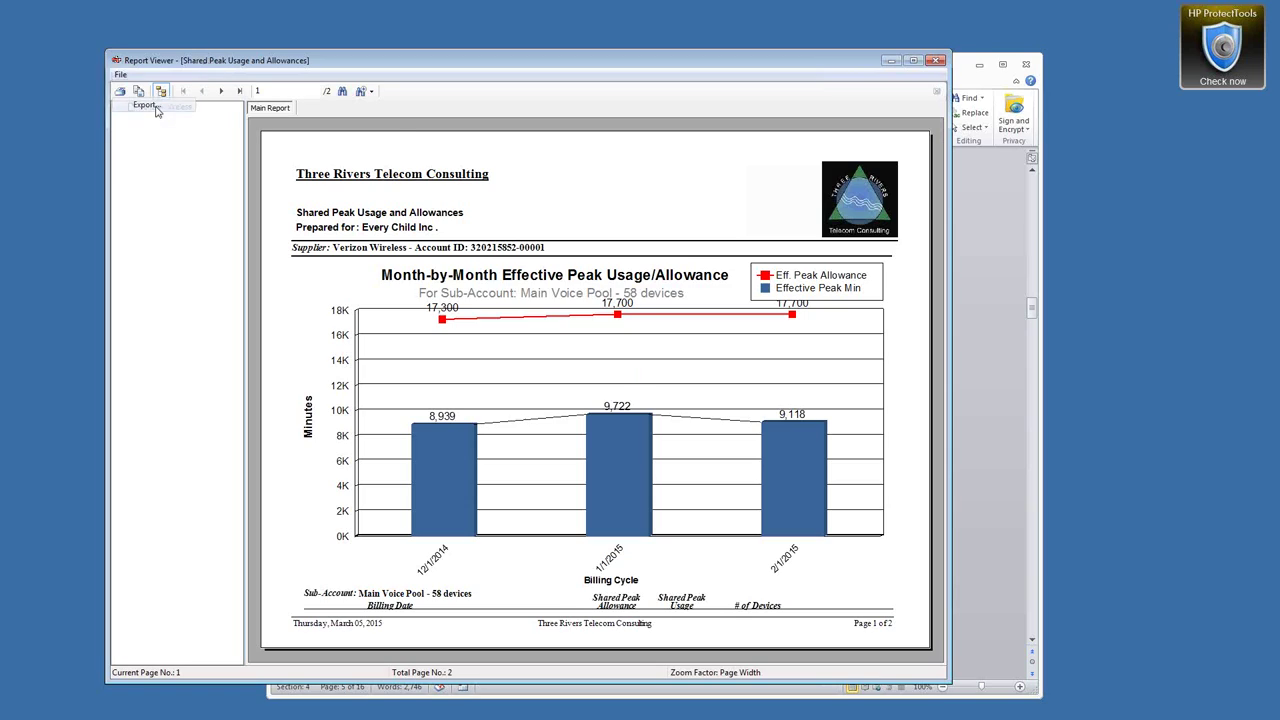
pyautogui.click(150, 107)
pyautogui.click(610, 325)
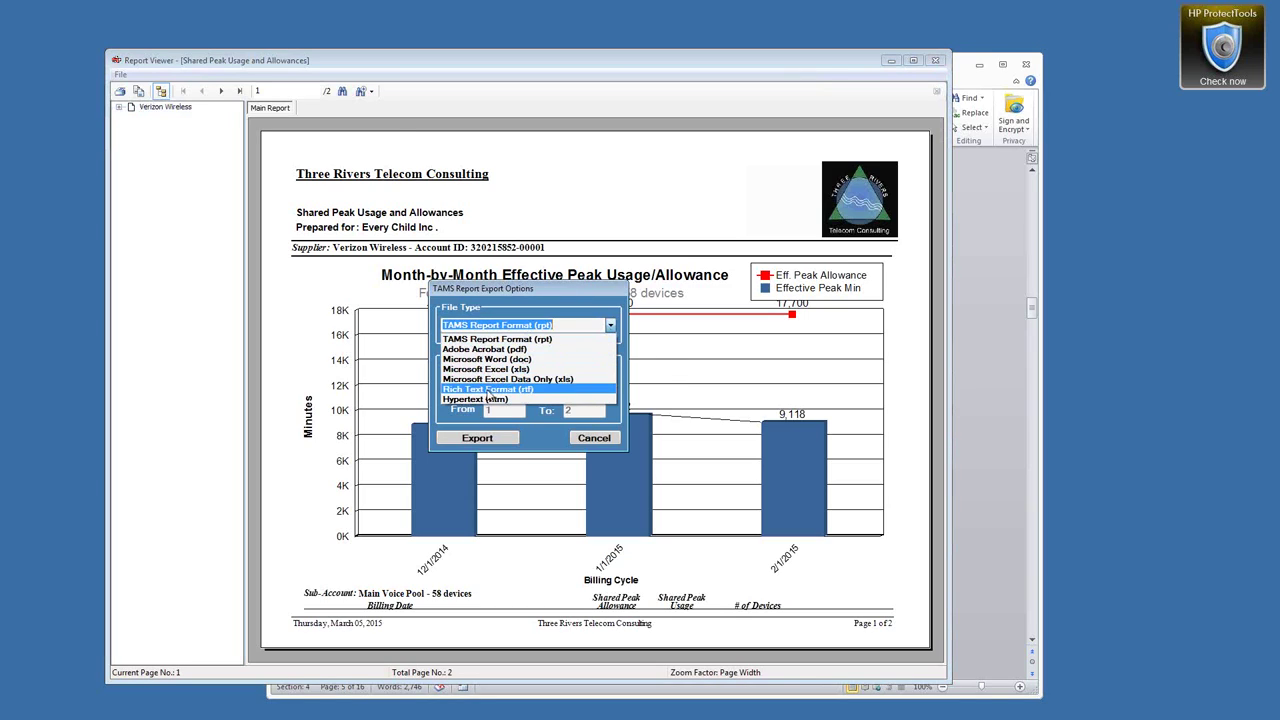
pyautogui.click(561, 302)
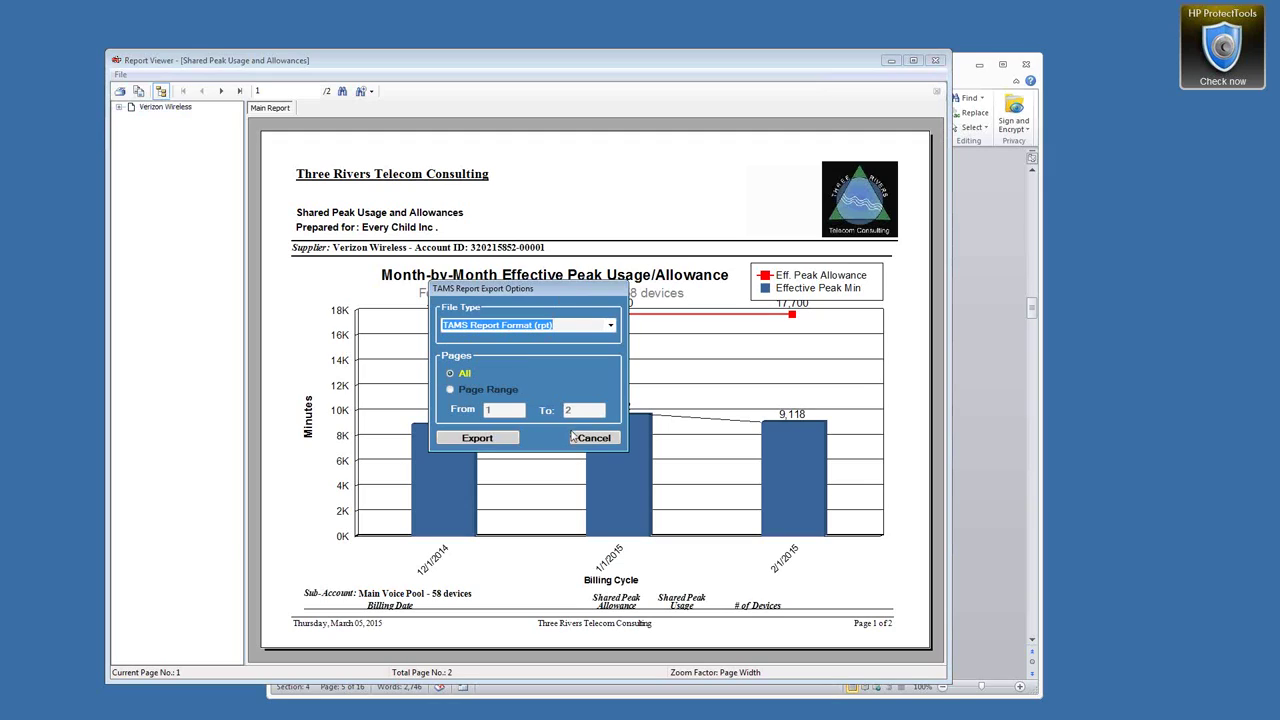
pyautogui.click(578, 442)
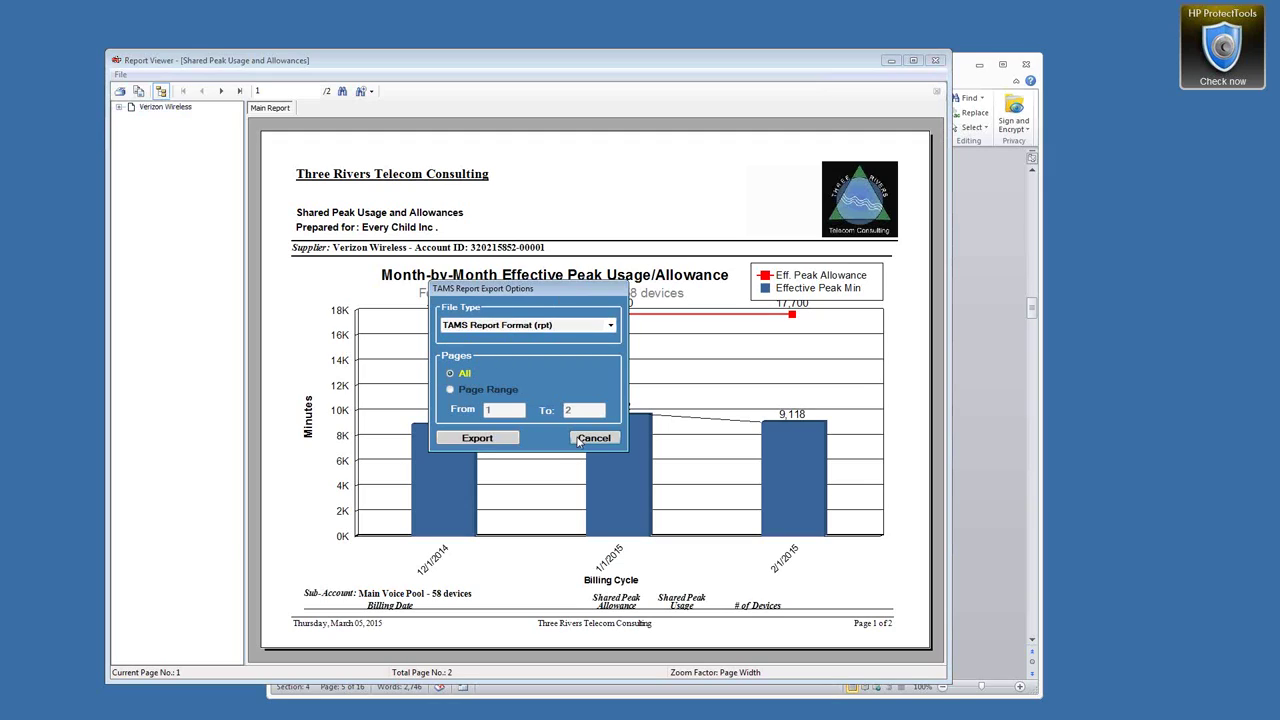
pyautogui.click(578, 442)
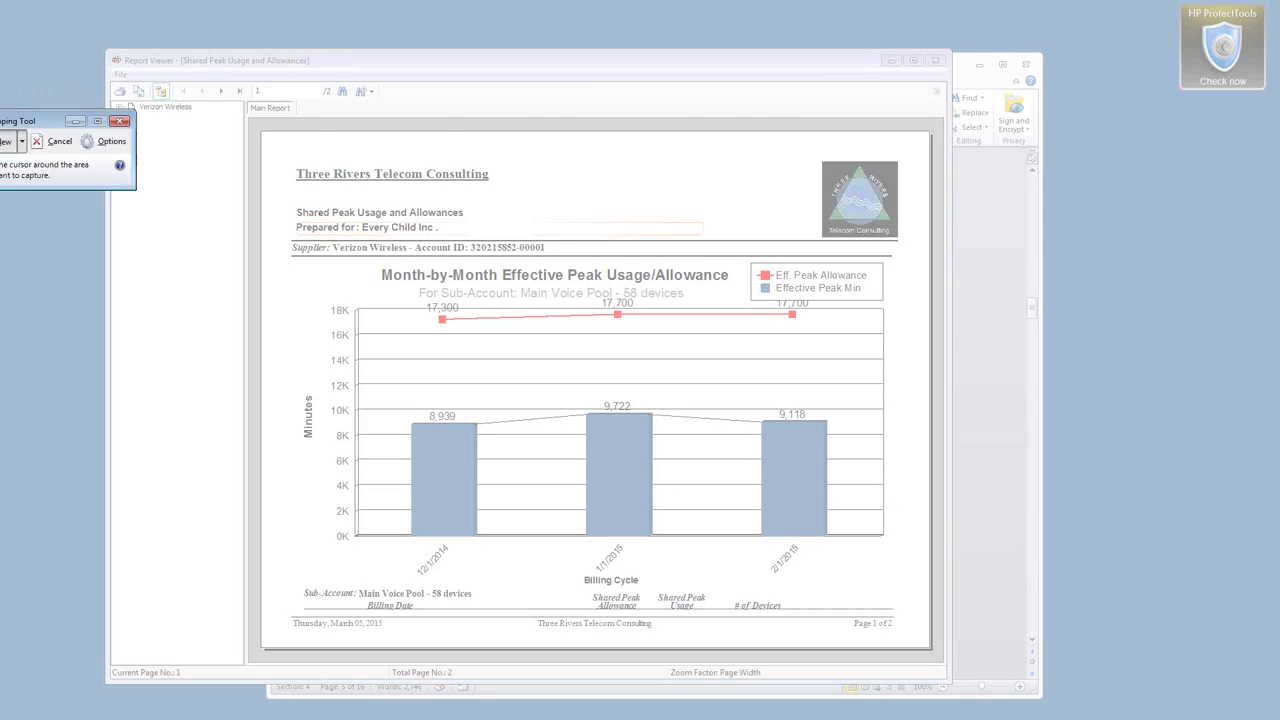
# Capture the report's header and month-by-month peak usage chart with the Snipping Tool, then minimize the tool.
pyautogui.click(696, 122)
pyautogui.moveTo(670, 98); pyautogui.dragTo(601, 39)
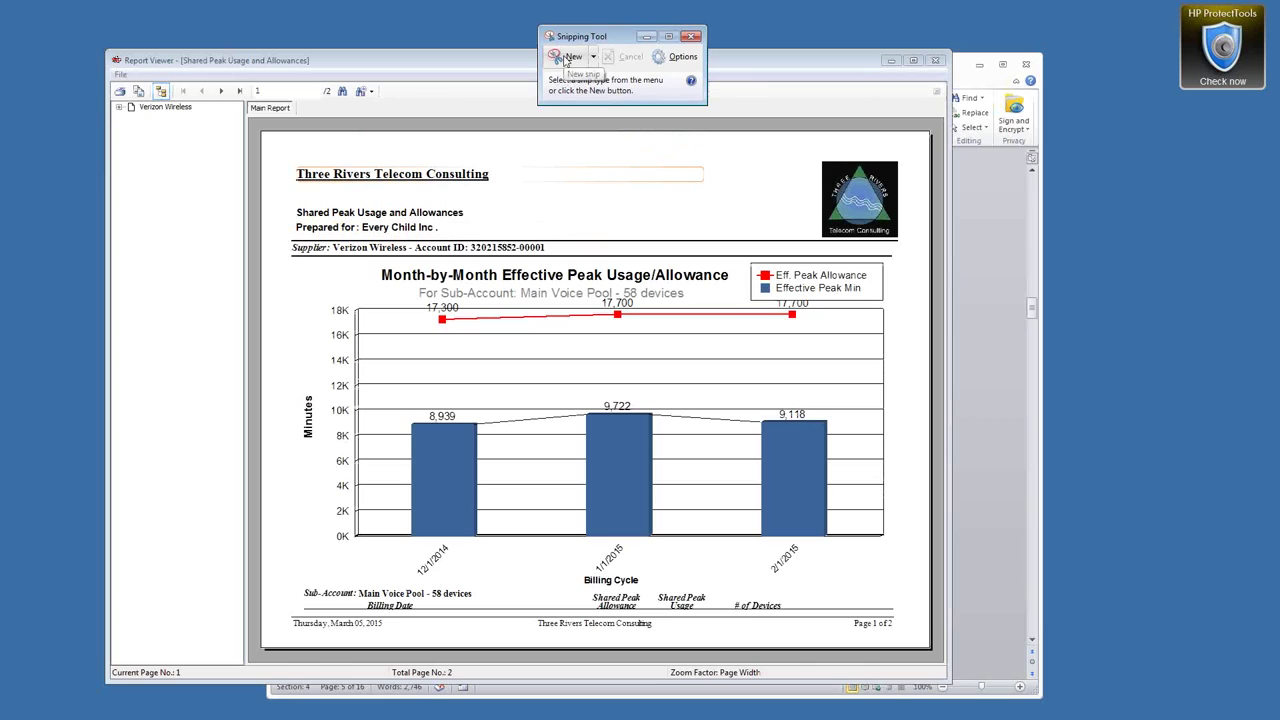
pyautogui.click(565, 58)
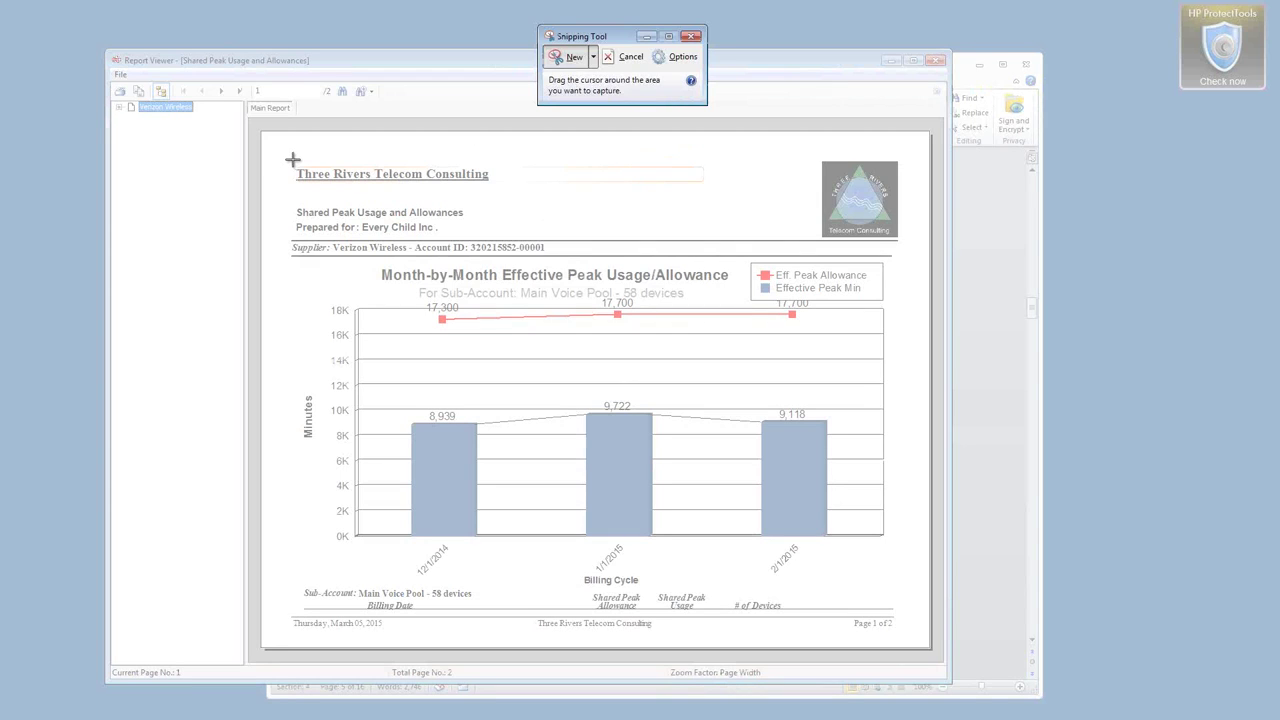
pyautogui.moveTo(286, 158); pyautogui.dragTo(905, 588)
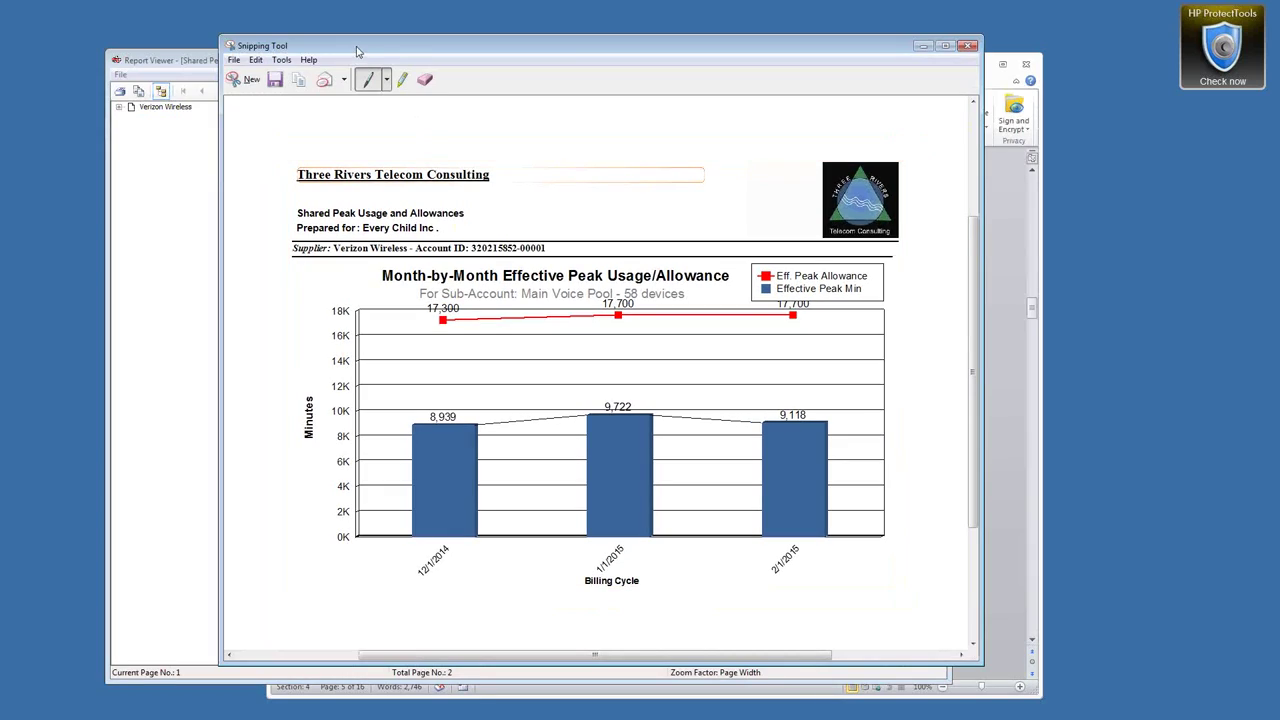
pyautogui.click(922, 46)
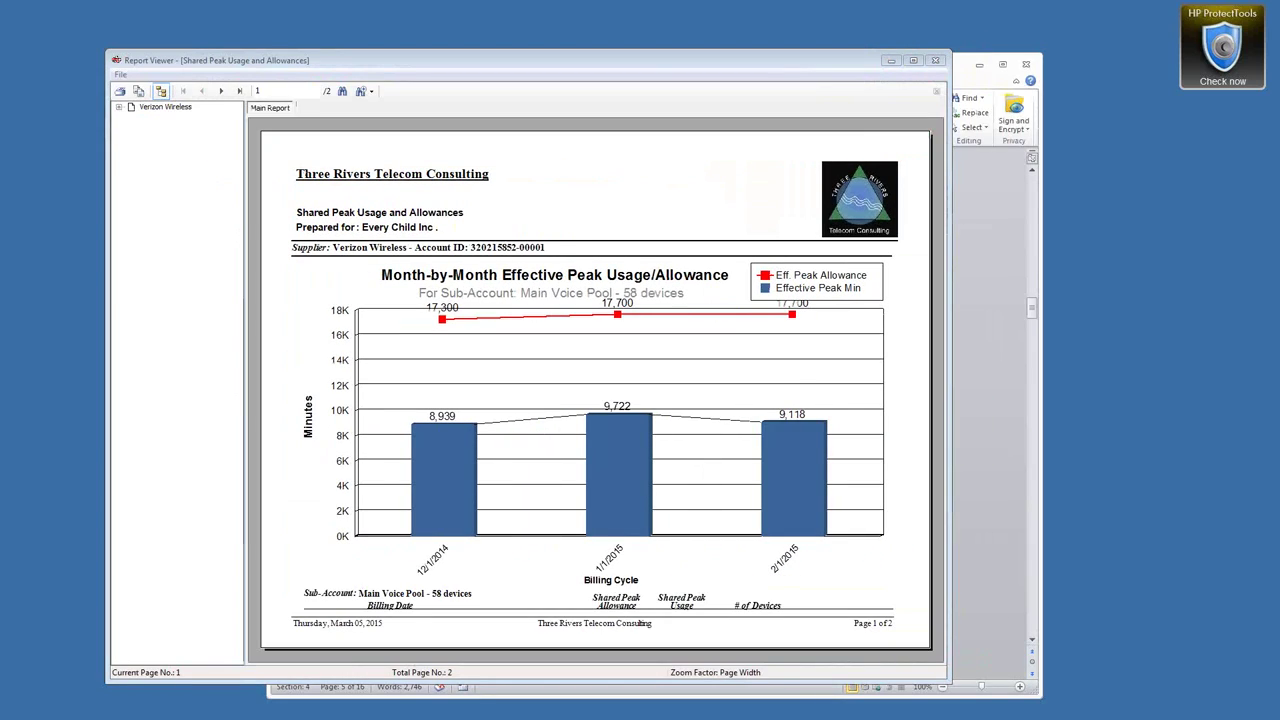
# Switch to Word, replace the [INSERT GRAPH HERE] placeholder with the captured graph, and add a blank line beneath it.
pyautogui.click(956, 66)
pyautogui.click(443, 356)
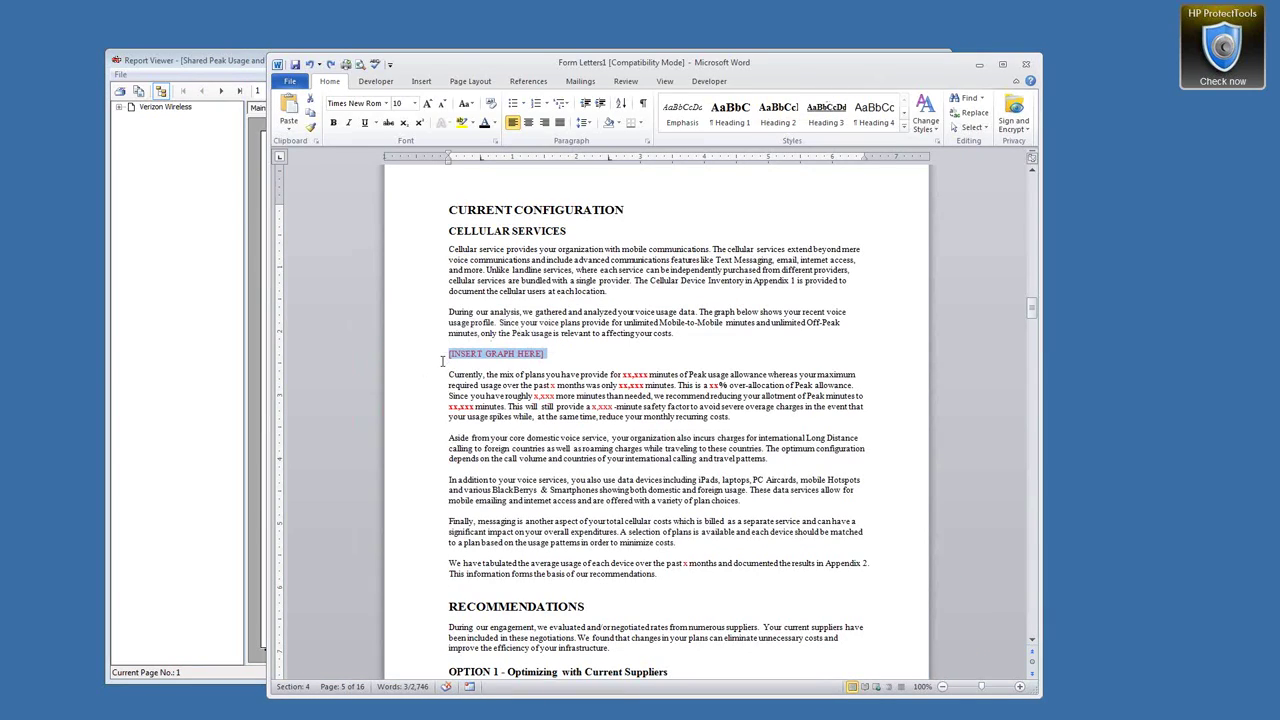
pyautogui.hotkey('ctrl', 'v')
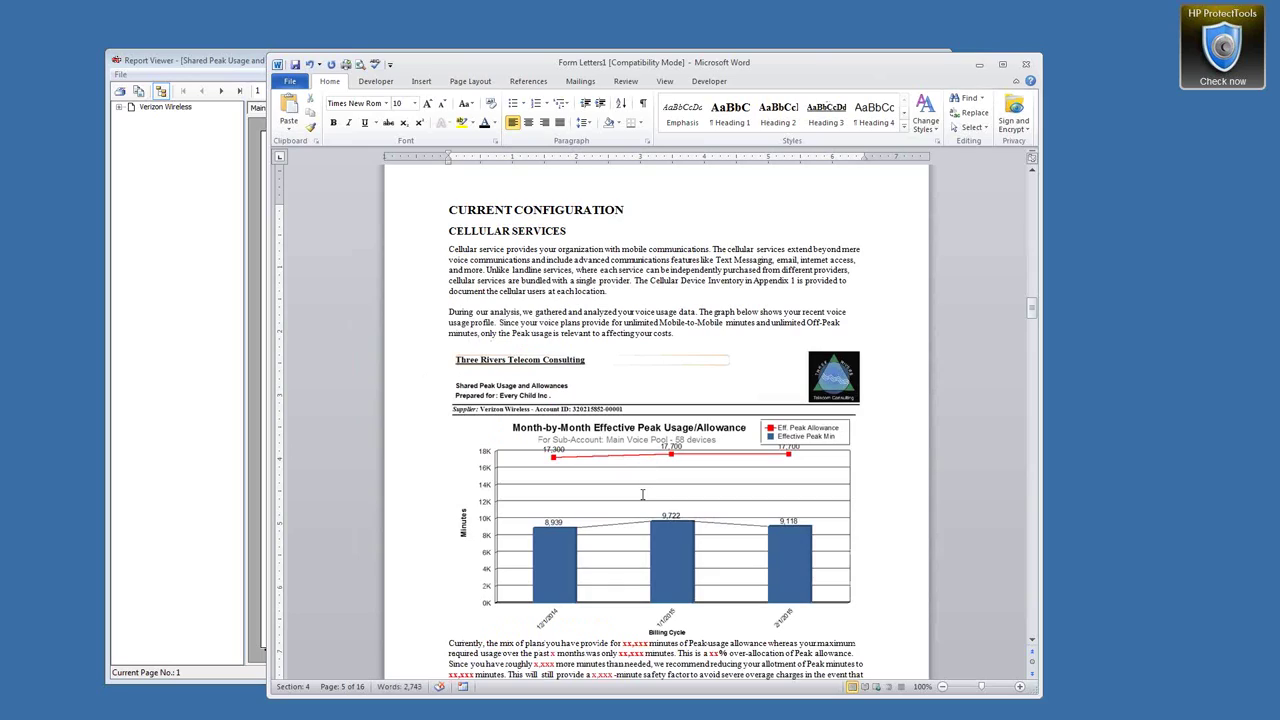
pyautogui.press('Return')
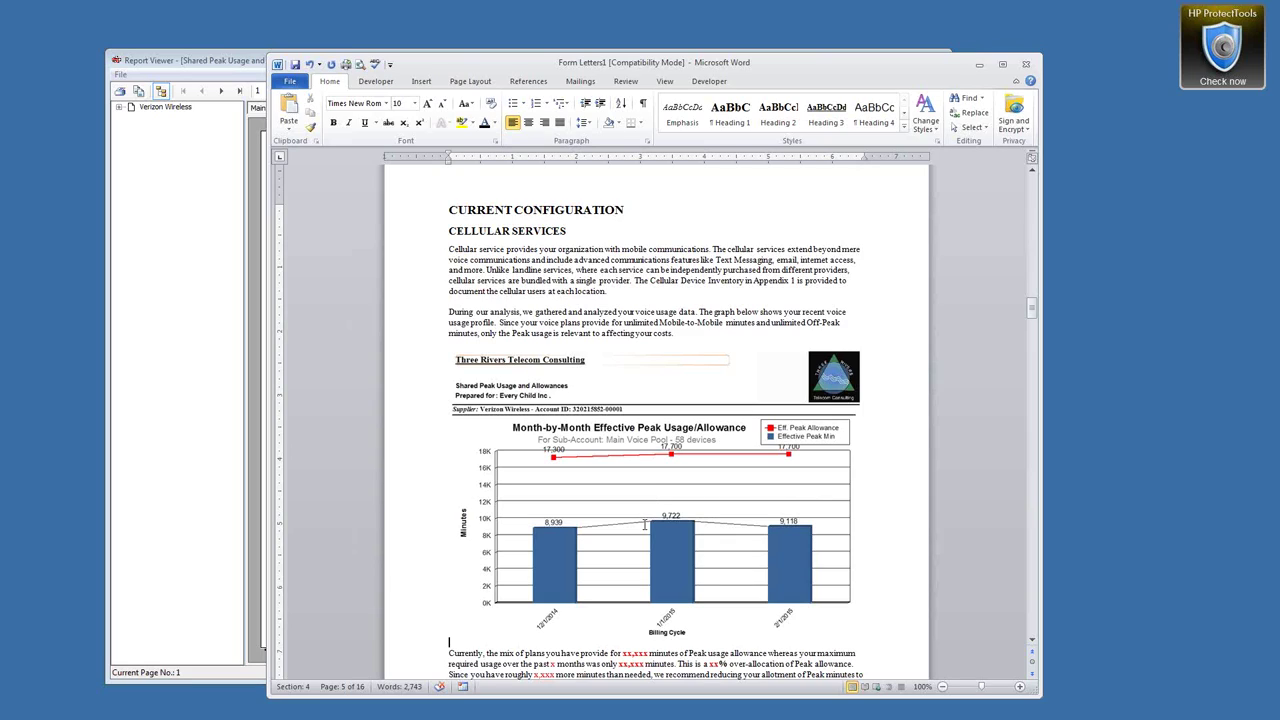
# Examine the peak-minute placeholders in the usage paragraph beneath the inserted graph, highlighting the xx,xxx usage allowance.
pyautogui.scroll(-3, 644, 528)
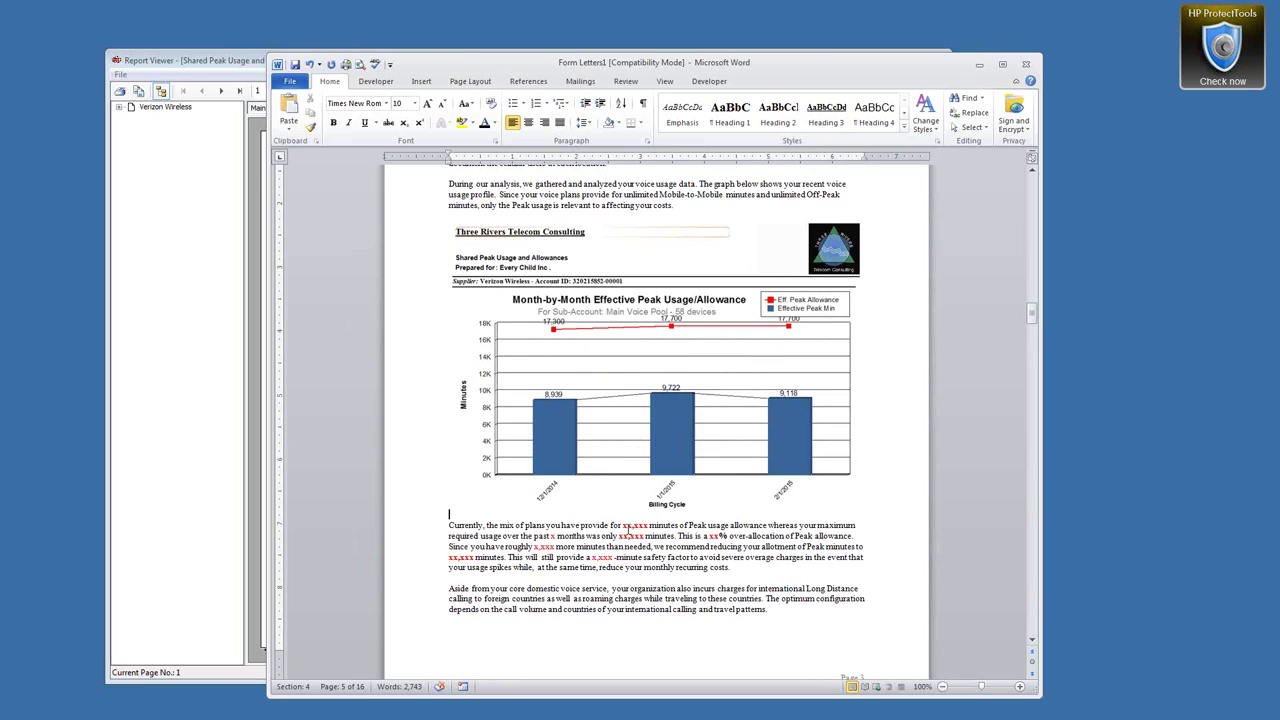
pyautogui.moveTo(621, 526); pyautogui.dragTo(649, 525)
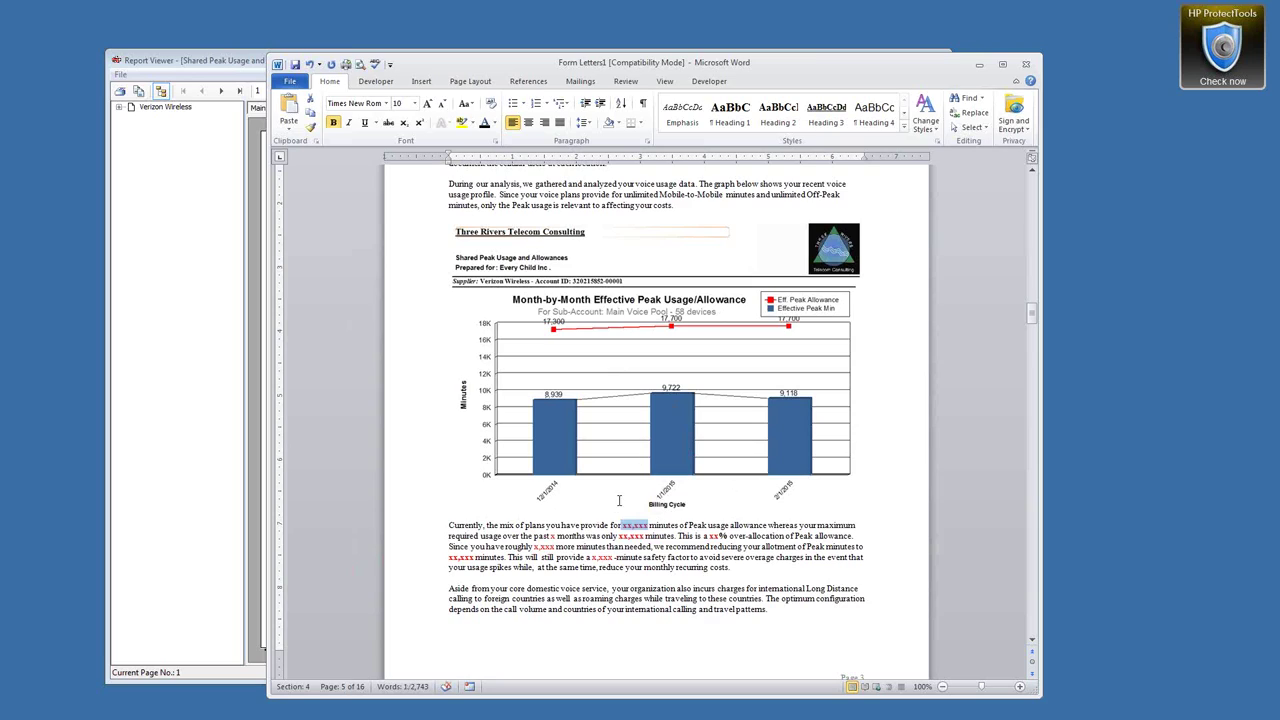
pyautogui.scroll(-3, 543, 582)
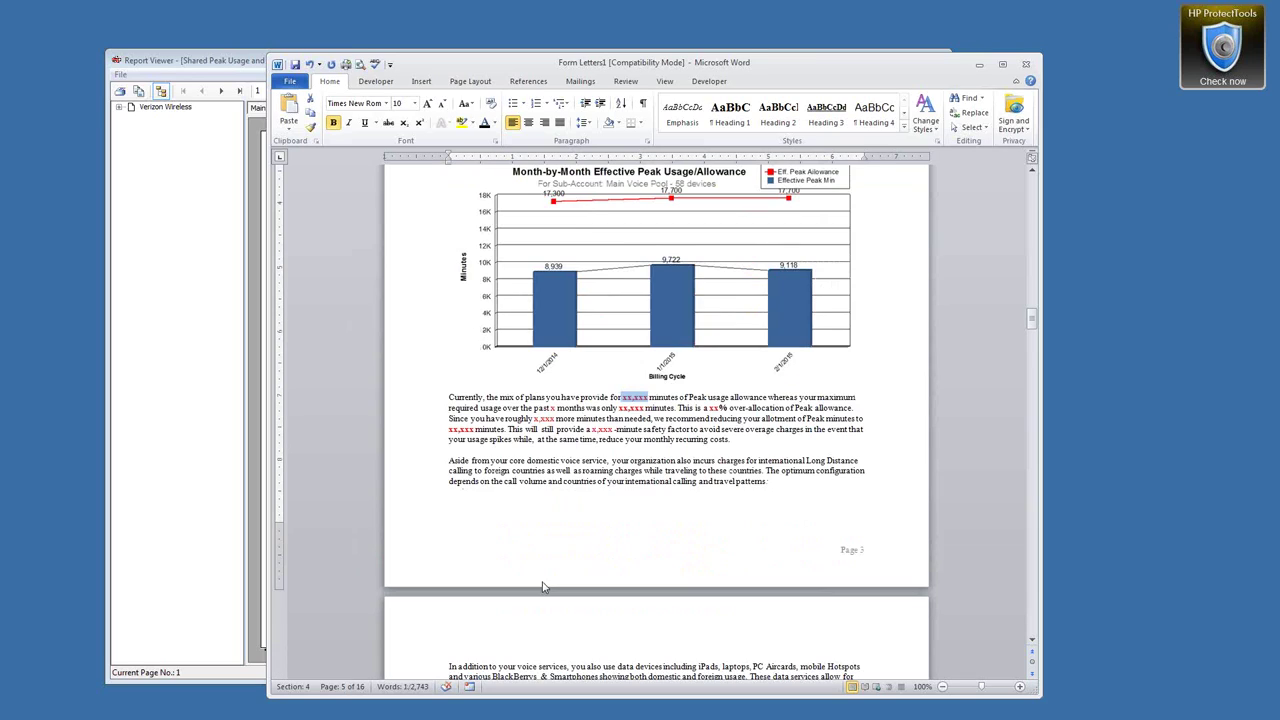
pyautogui.scroll(-3, 594, 432)
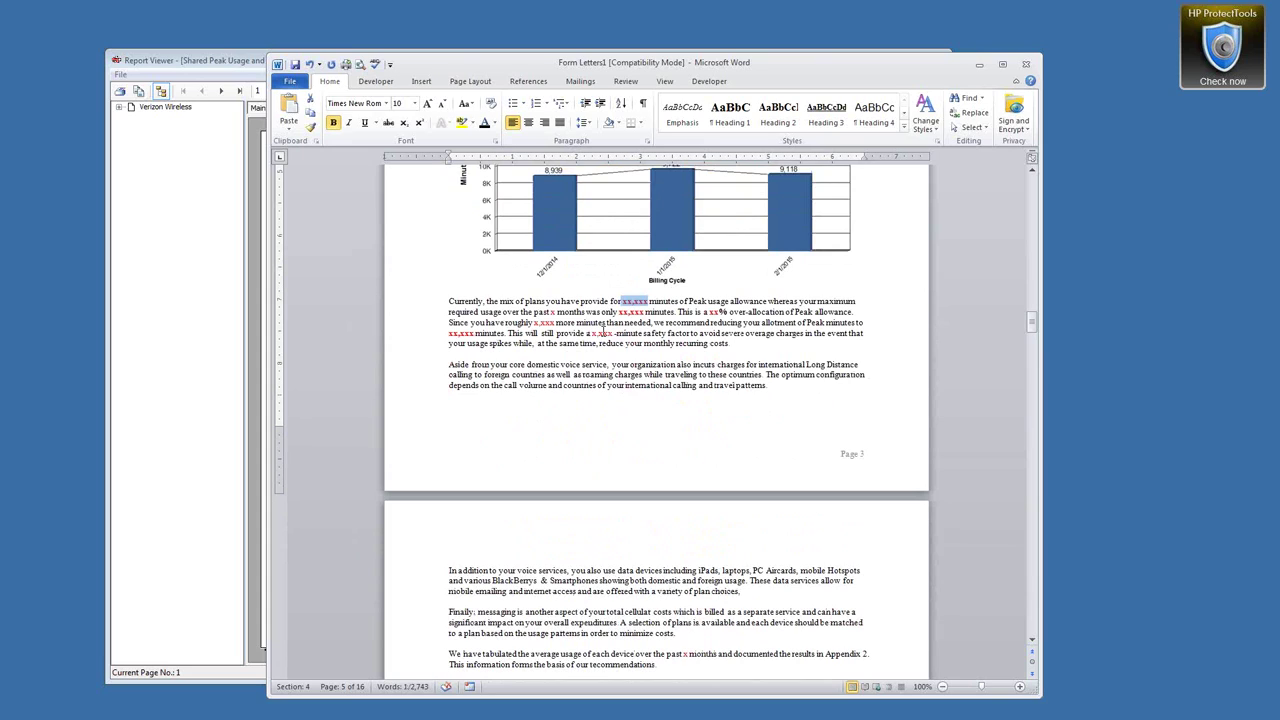
# Examine the Option 1 Cellular Services bullets, highlighting the unneeded-device placeholder and the International LD Value plan text.
pyautogui.scroll(-3, 594, 335)
pyautogui.scroll(-12, 594, 335)
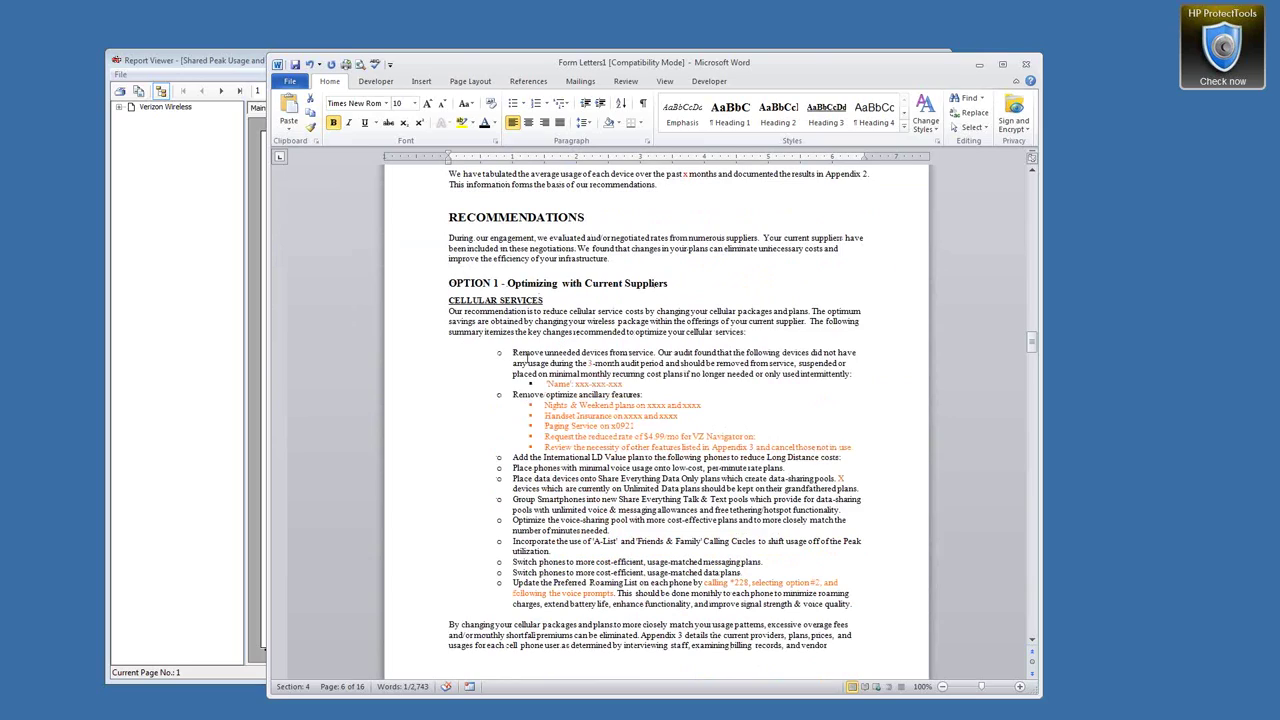
pyautogui.moveTo(632, 386); pyautogui.dragTo(548, 385)
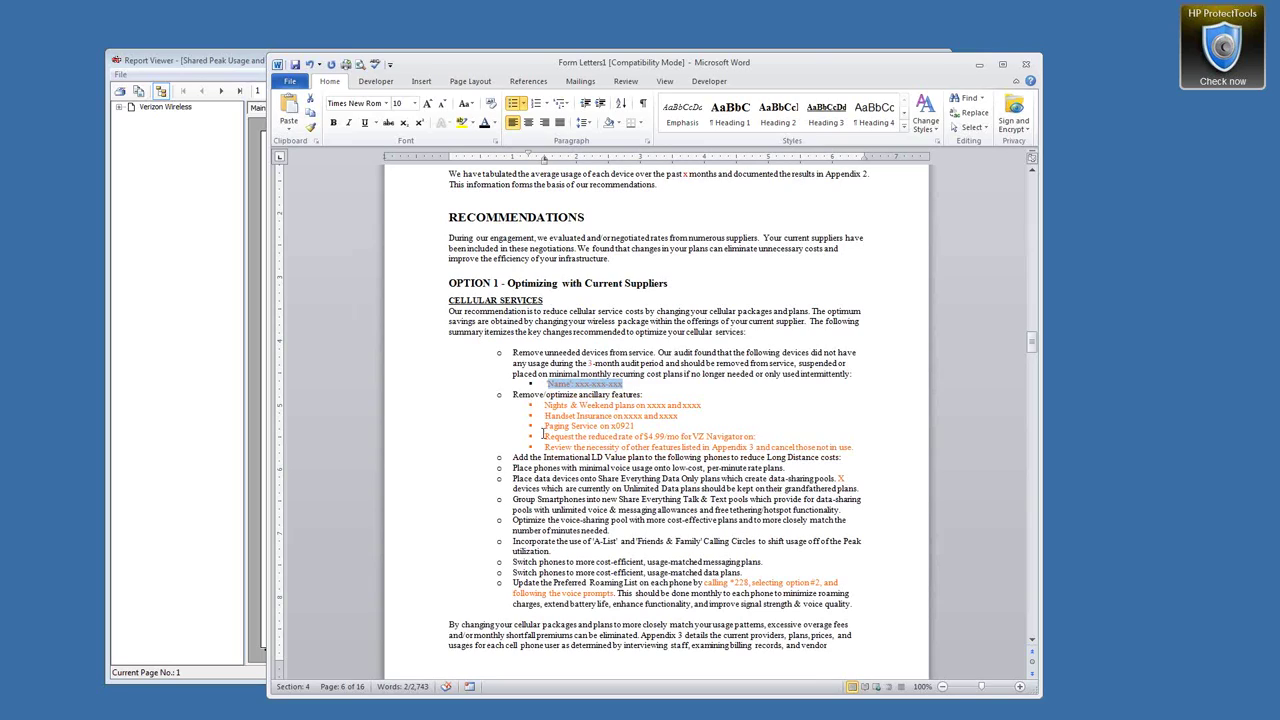
pyautogui.scroll(-1, 542, 456)
pyautogui.moveTo(528, 425); pyautogui.dragTo(631, 428)
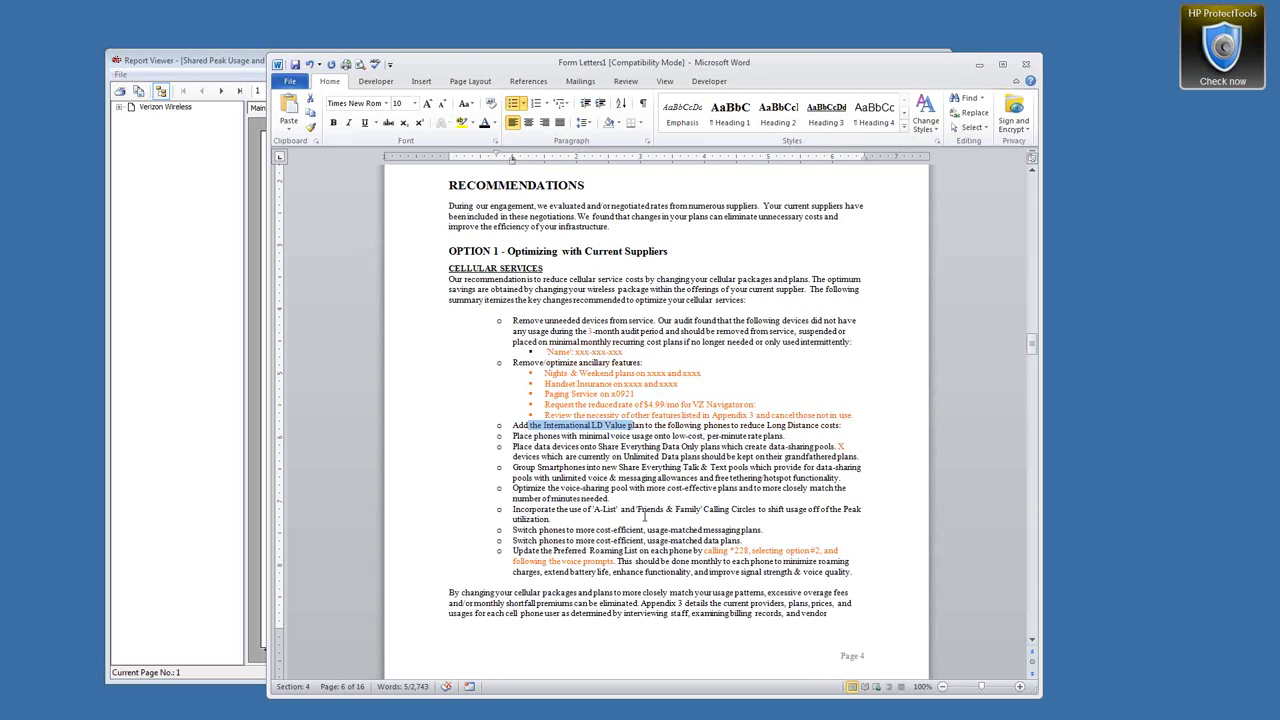
pyautogui.scroll(-2, 652, 512)
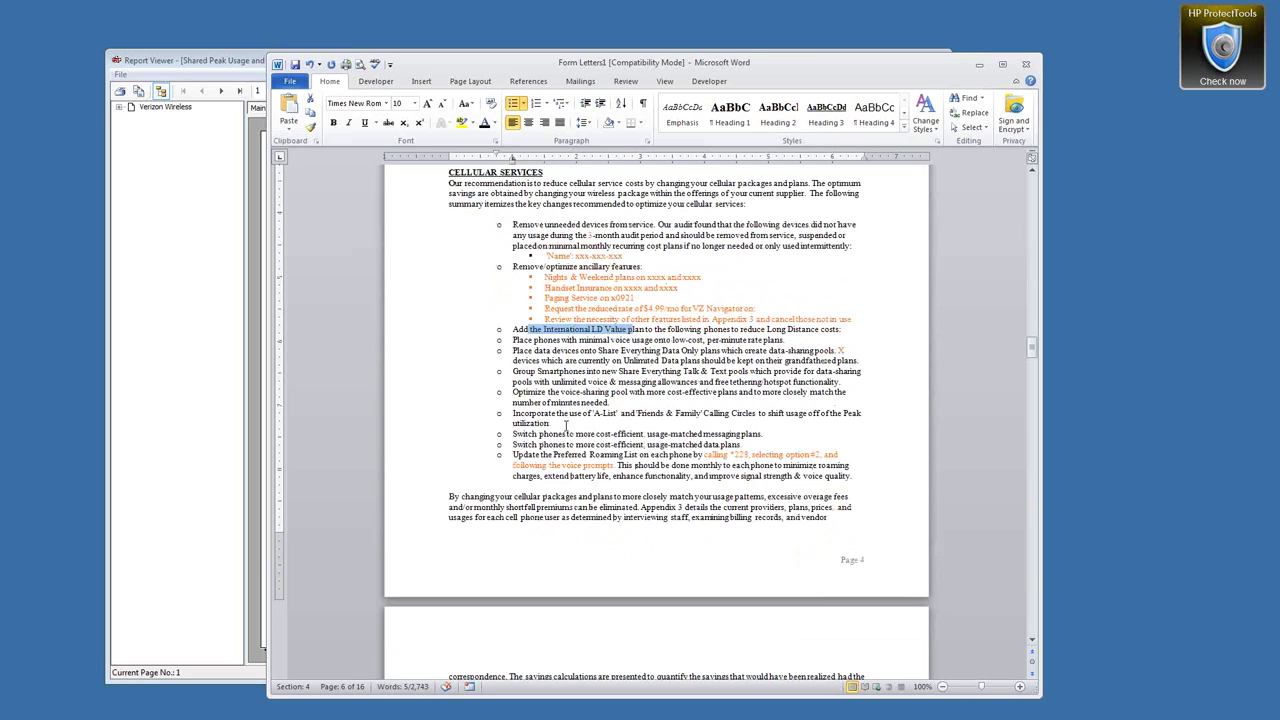
pyautogui.scroll(-2, 556, 437)
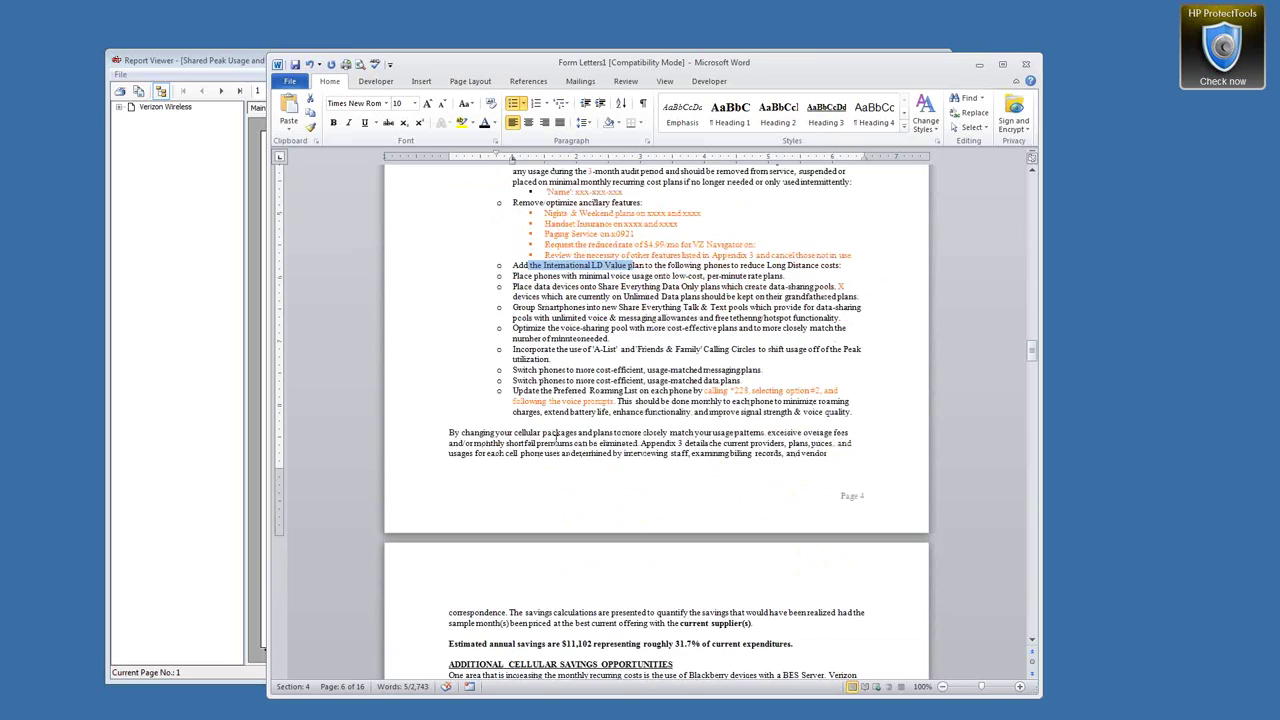
pyautogui.scroll(2, 539, 278)
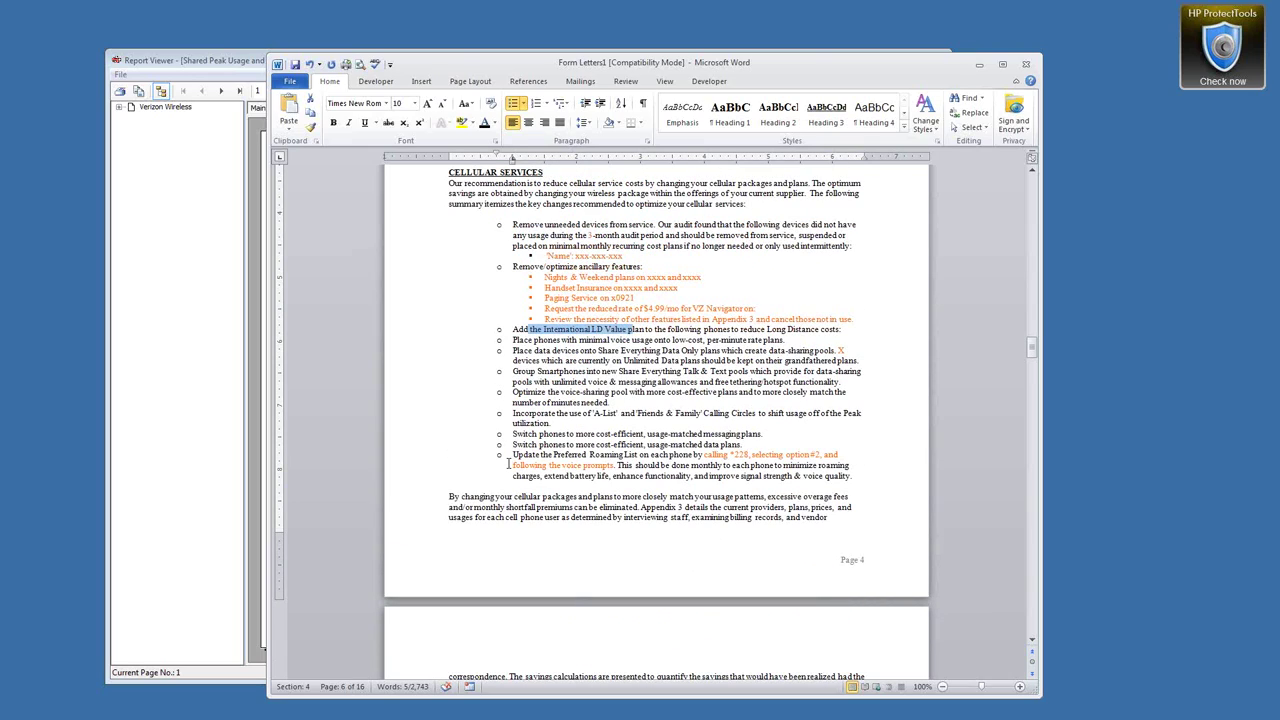
# Examine the Additional Cellular Savings Opportunities section, highlighting its heading and the first line about Blackberry devices with a BES Server.
pyautogui.moveTo(1036, 347); pyautogui.dragTo(1036, 353)
pyautogui.scroll(-5, 715, 362)
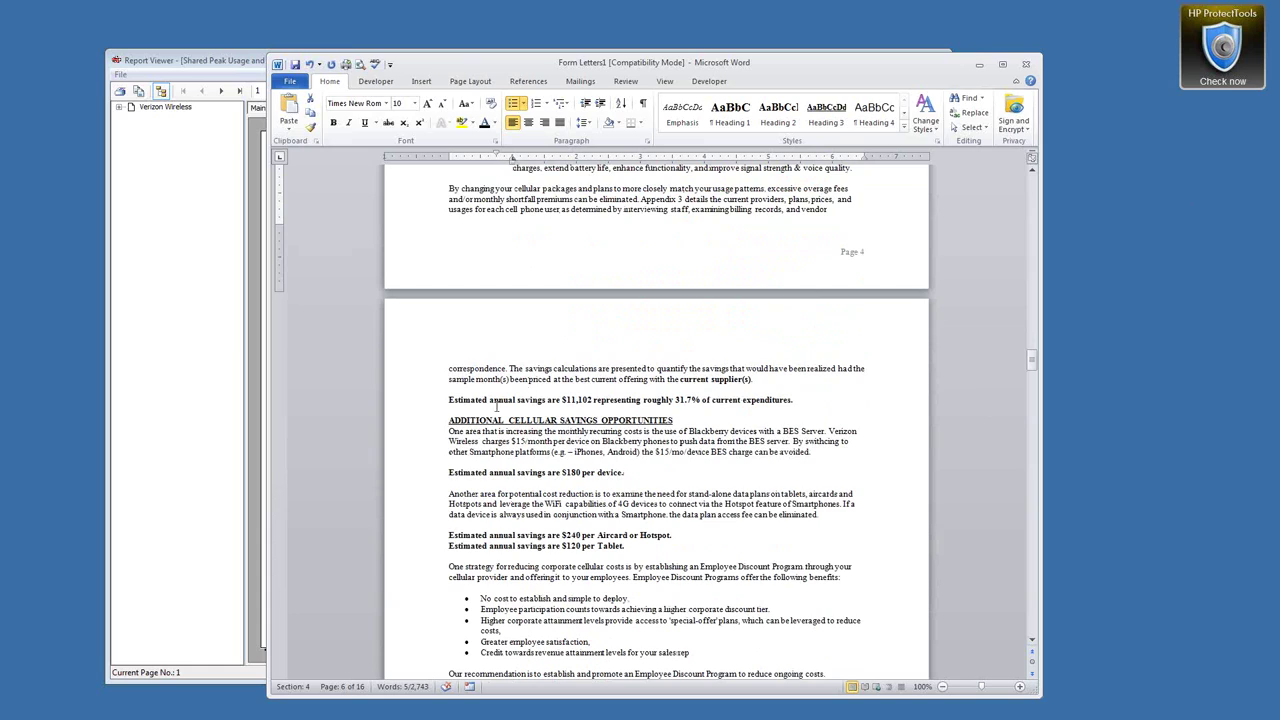
pyautogui.moveTo(448, 420); pyautogui.dragTo(441, 440)
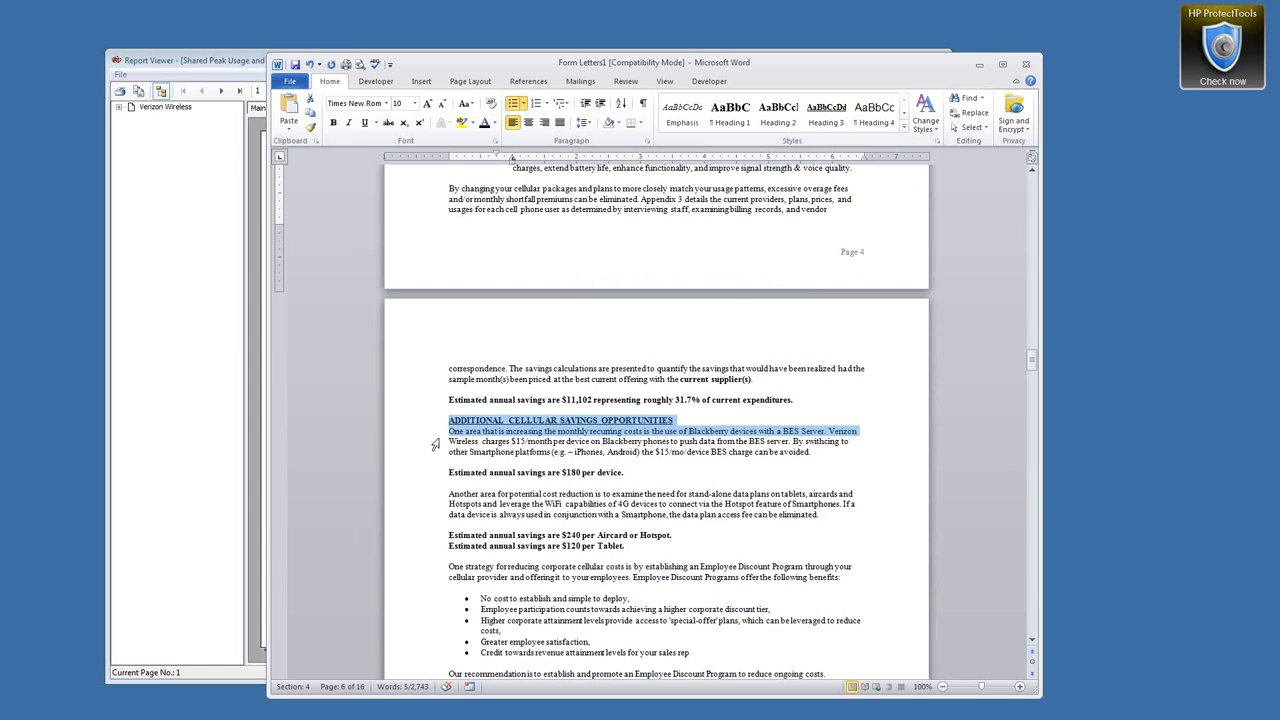
pyautogui.scroll(-3, 445, 440)
pyautogui.scroll(3, 557, 390)
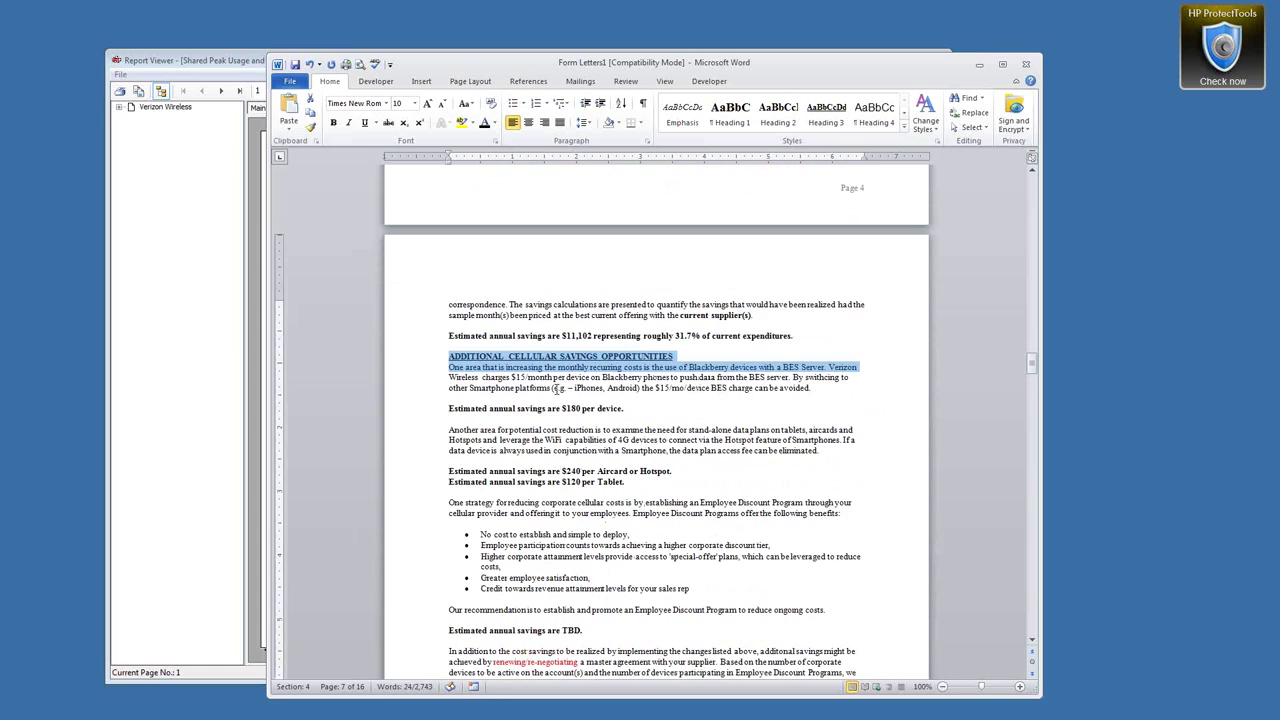
# Examine the estimated annual savings statement above the Additional Cellular Savings Opportunities heading, highlighting its dollar amount and the full sentence.
pyautogui.moveTo(562, 399)
pyautogui.mouseDown()
pyautogui.moveTo(600, 399)
pyautogui.moveTo(559, 401)
pyautogui.mouseUp()
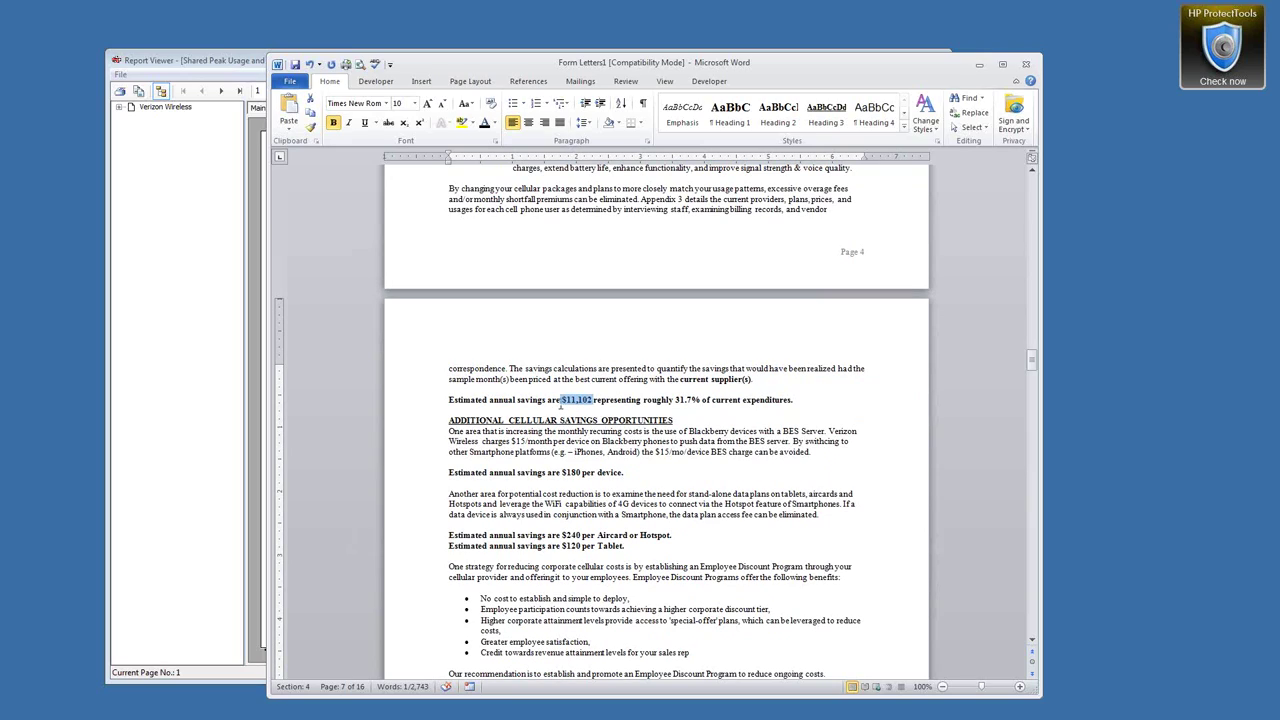
pyautogui.moveTo(730, 400); pyautogui.dragTo(451, 410)
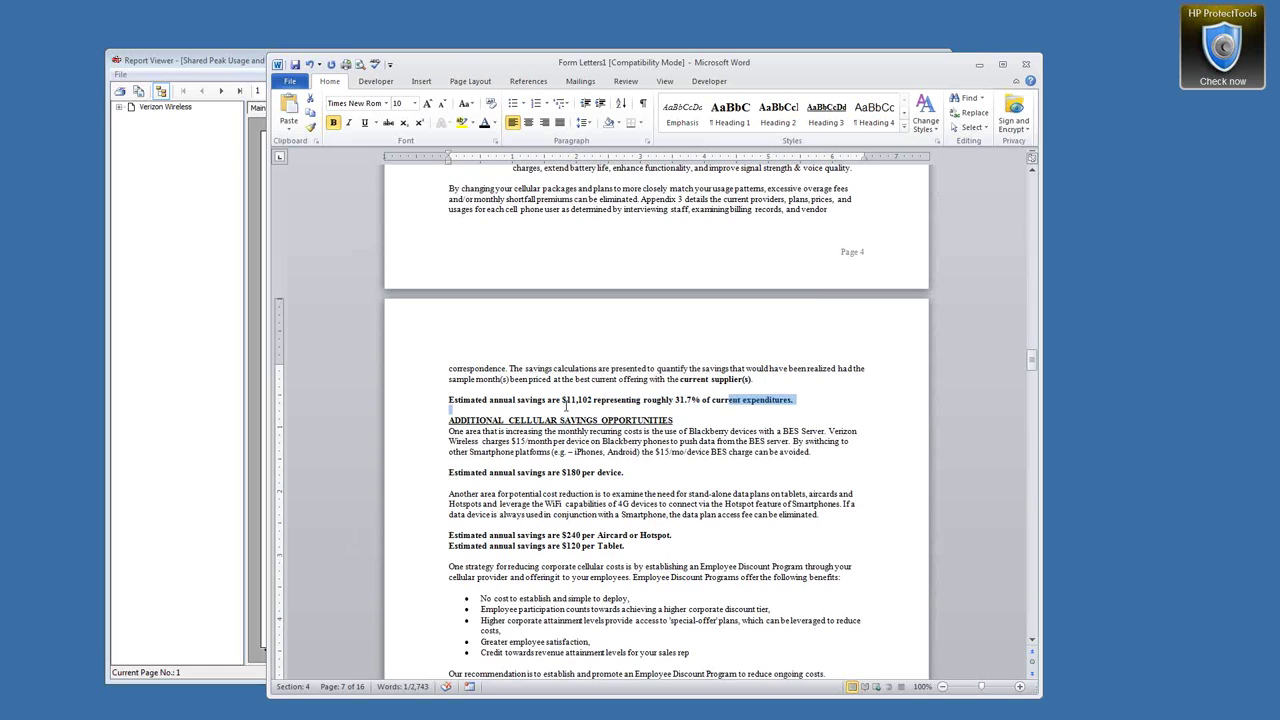
pyautogui.moveTo(568, 404); pyautogui.dragTo(450, 401)
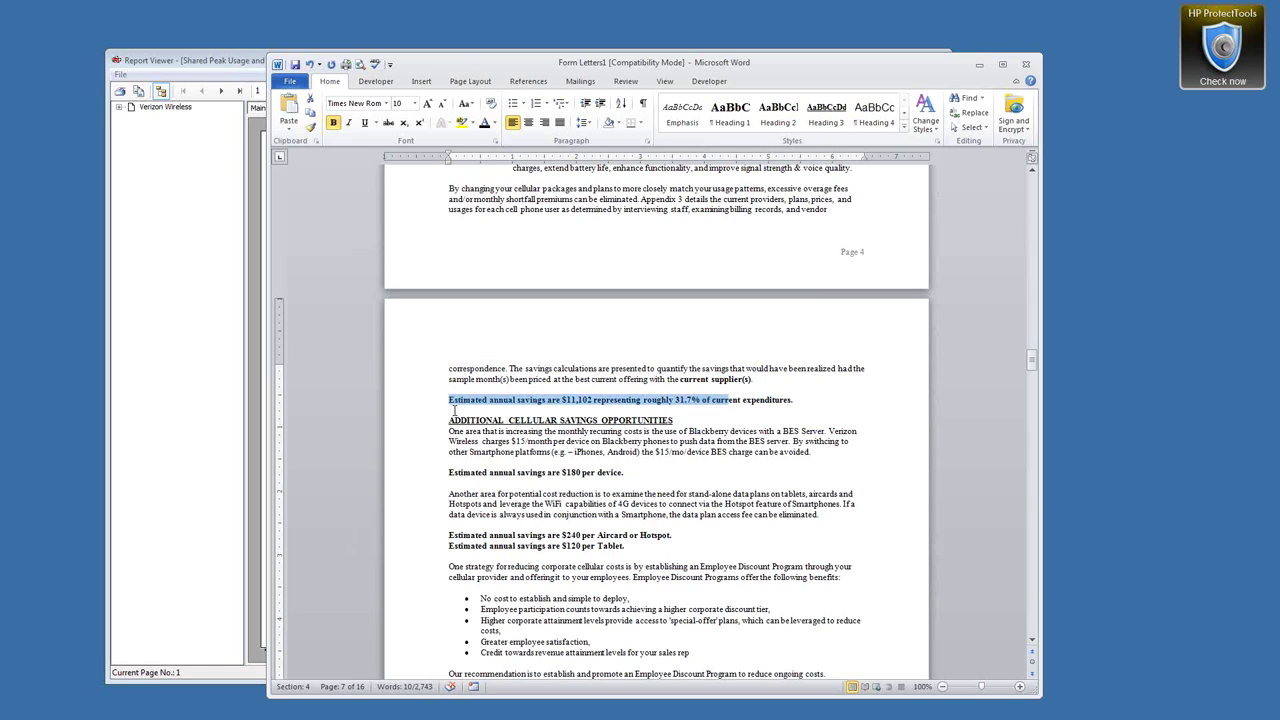
pyautogui.scroll(5, 453, 410)
pyautogui.moveTo(463, 216); pyautogui.dragTo(555, 217)
pyautogui.scroll(-5, 481, 441)
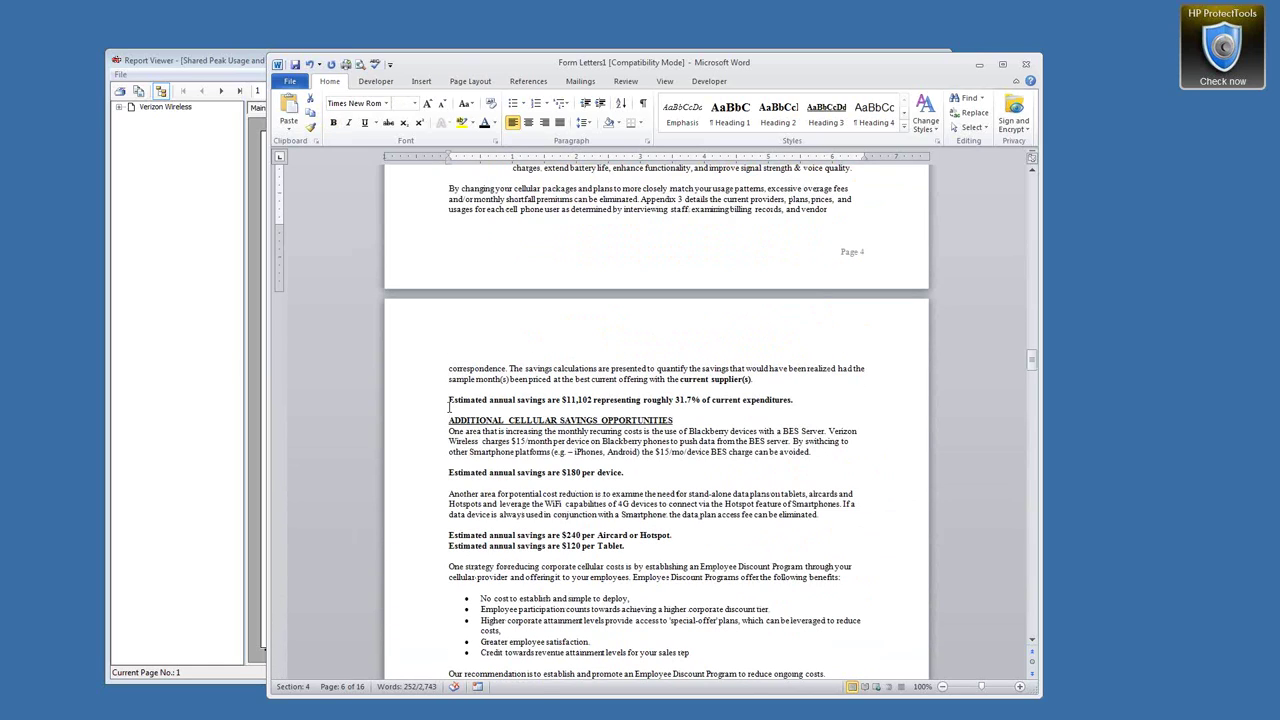
pyautogui.tripleClick(513, 400)
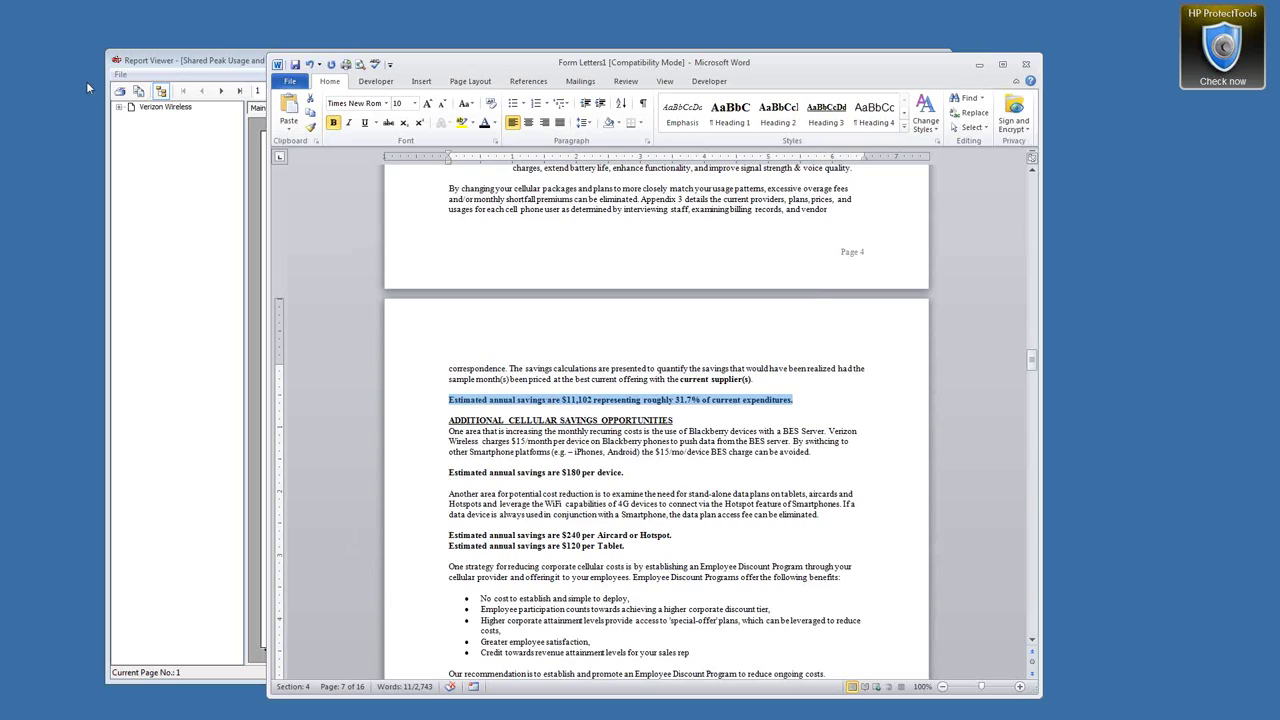
# Close the shared peak usage report and generate the cellular Avg. Costs/Savings report for Every Child Inc. in TAMS with the default options.
pyautogui.click(201, 66)
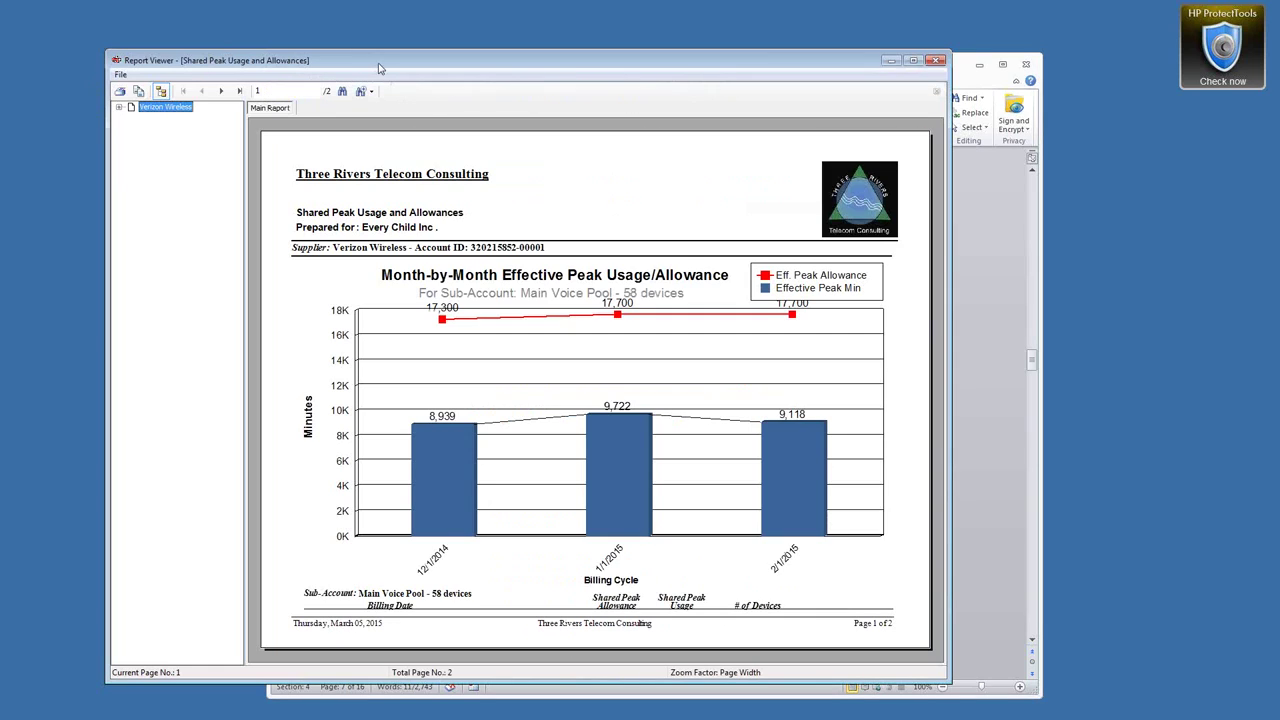
pyautogui.click(935, 60)
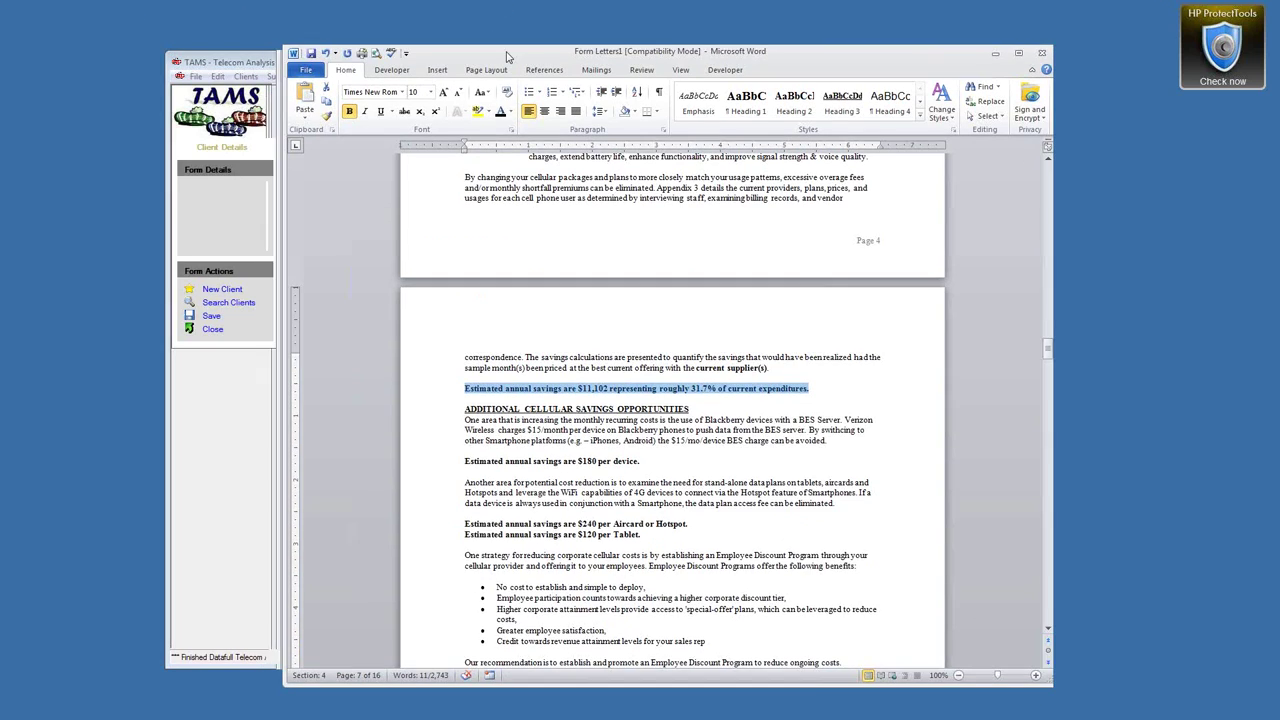
pyautogui.click(228, 79)
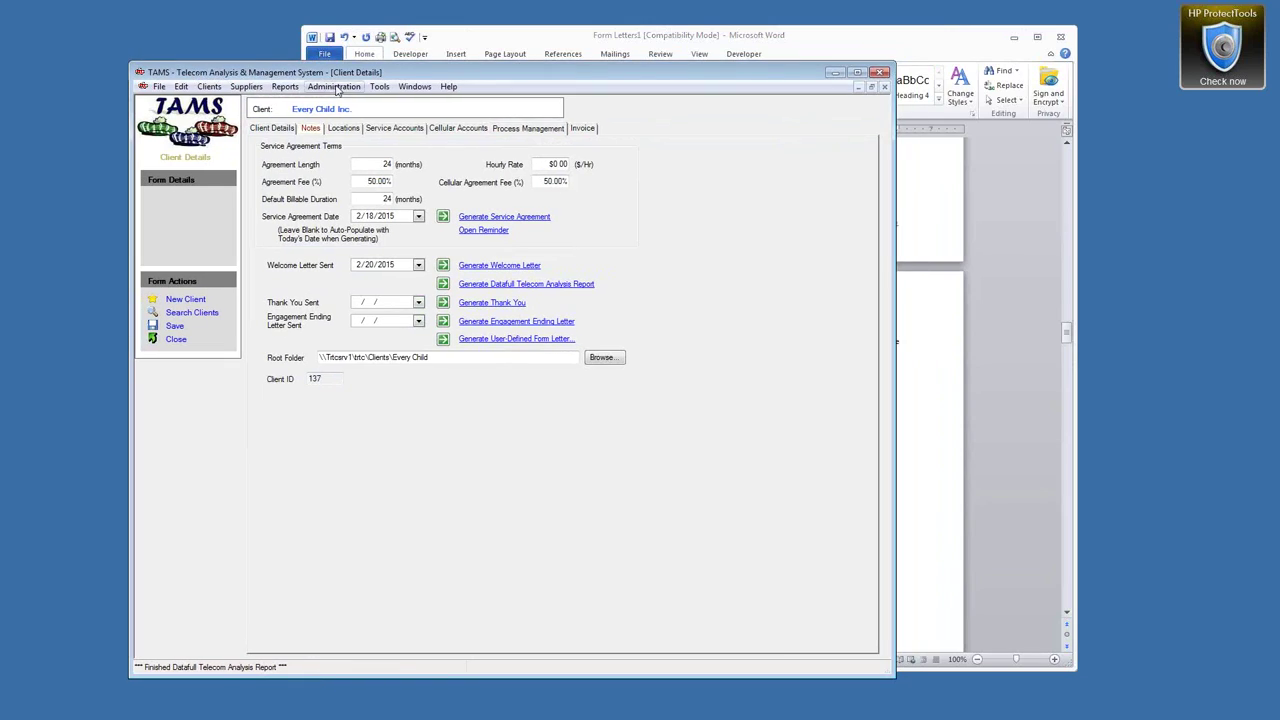
pyautogui.click(287, 87)
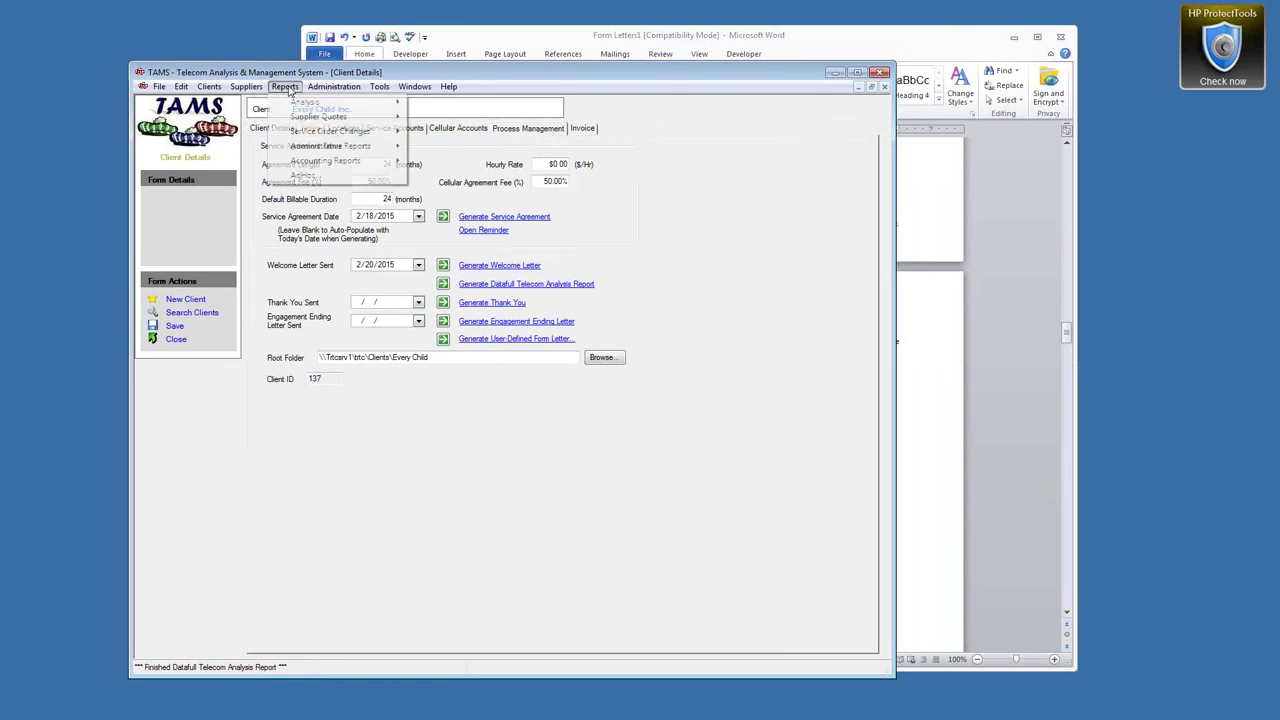
pyautogui.moveTo(293, 104)
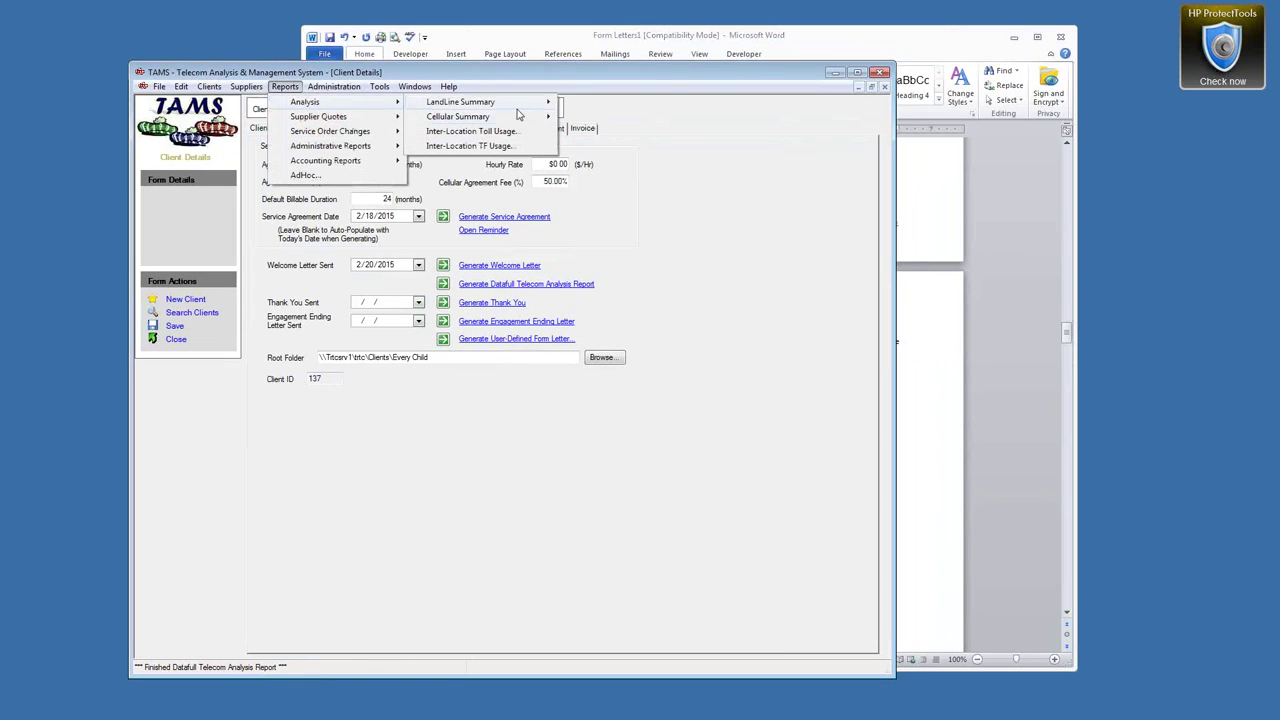
pyautogui.moveTo(516, 119)
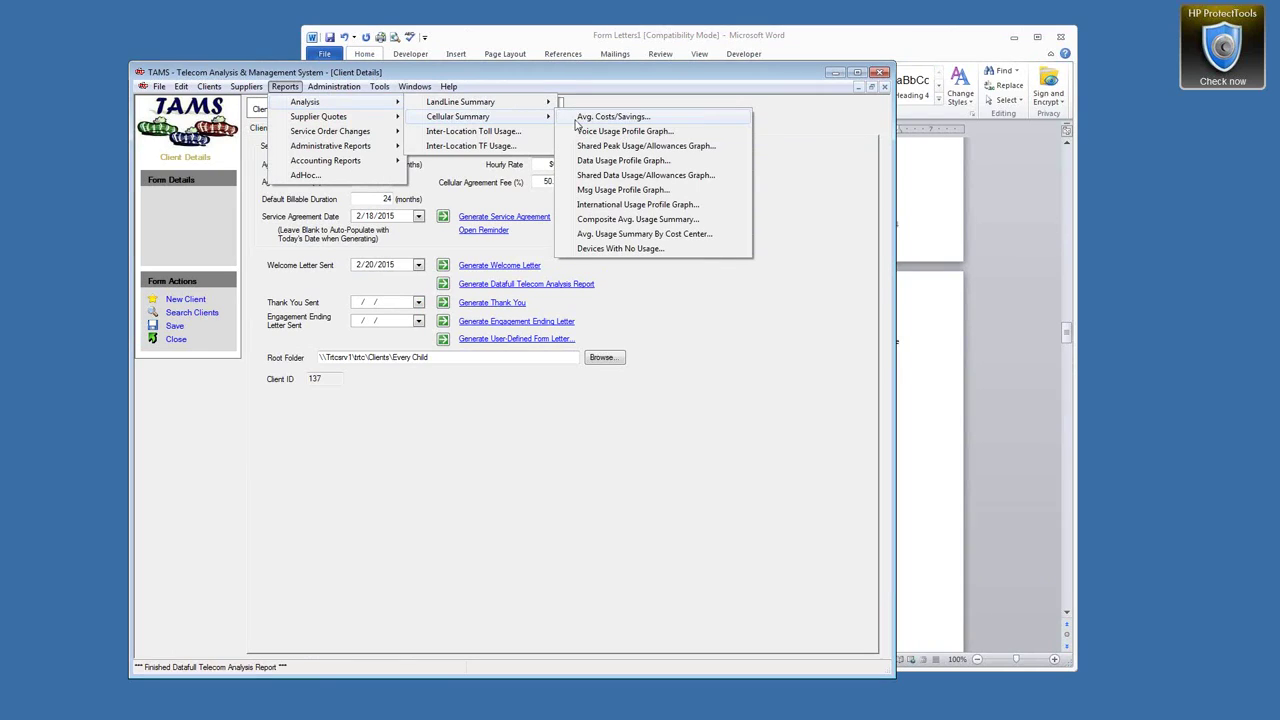
pyautogui.click(610, 118)
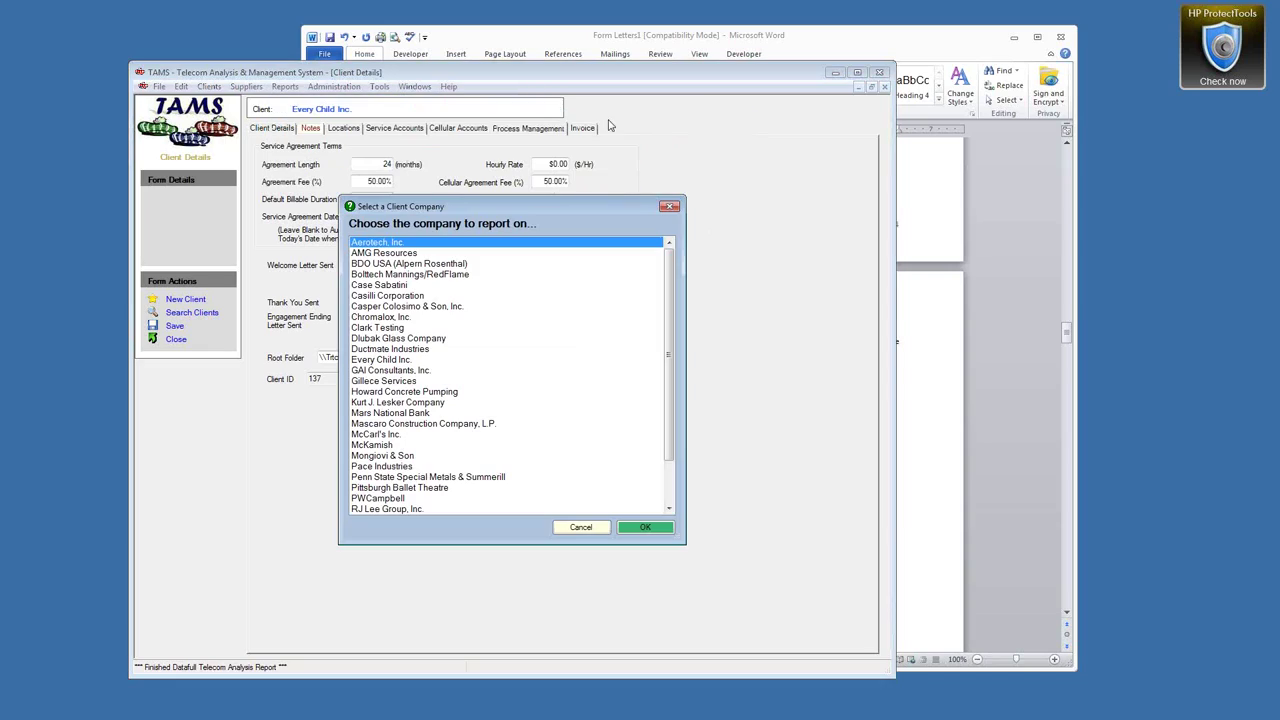
pyautogui.doubleClick(381, 361)
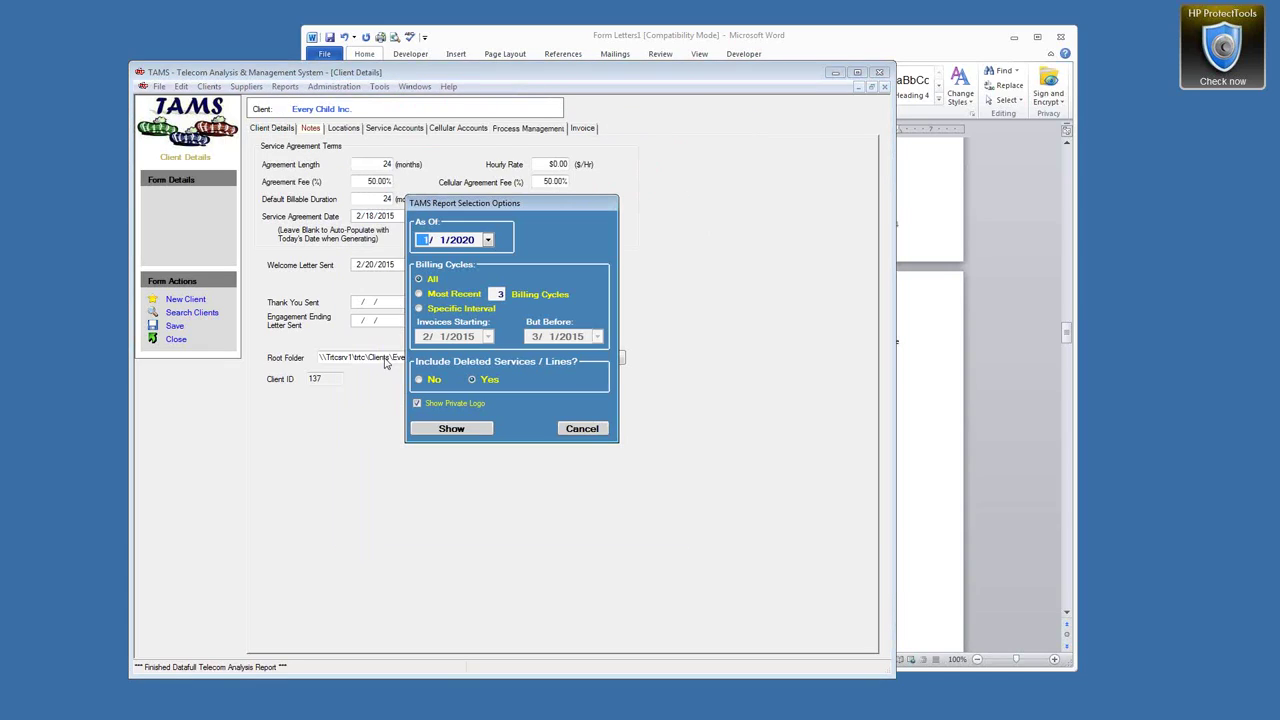
pyautogui.click(487, 429)
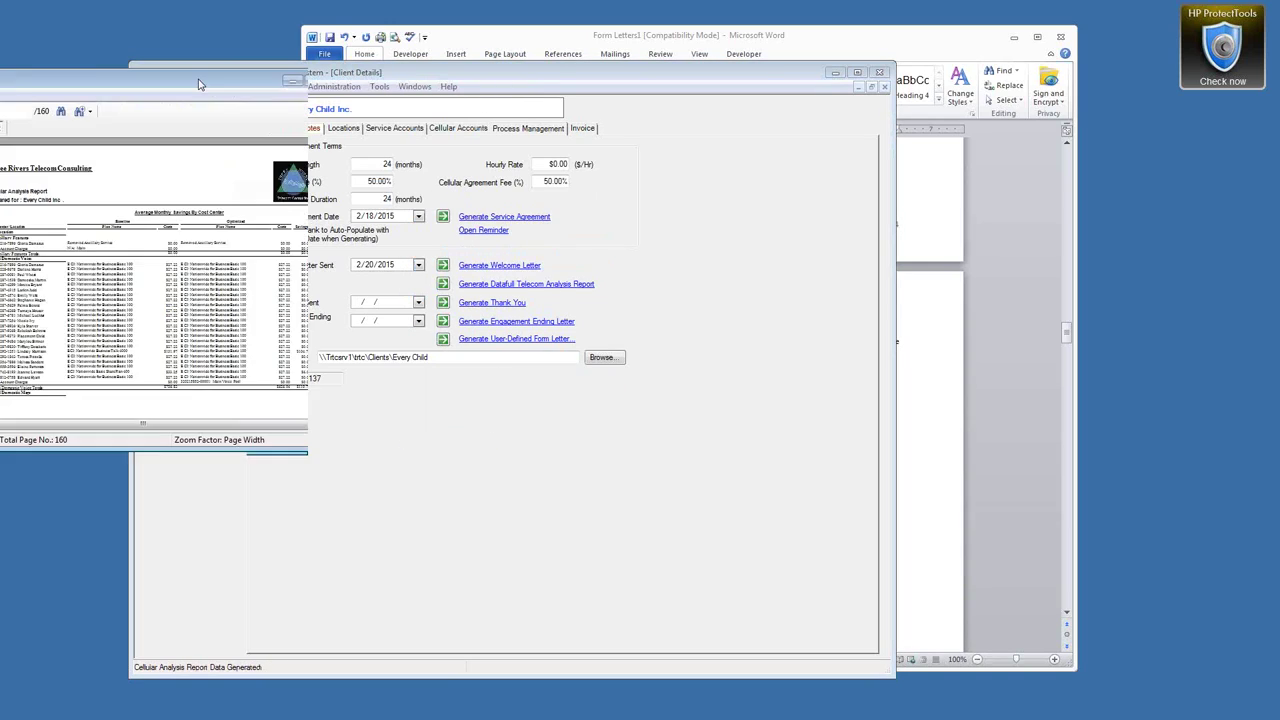
# Enlarge the Cellular Analysis Report window and go to its last page, selecting the Estimated Monthly Savings amount.
pyautogui.moveTo(705, 409); pyautogui.dragTo(1099, 700)
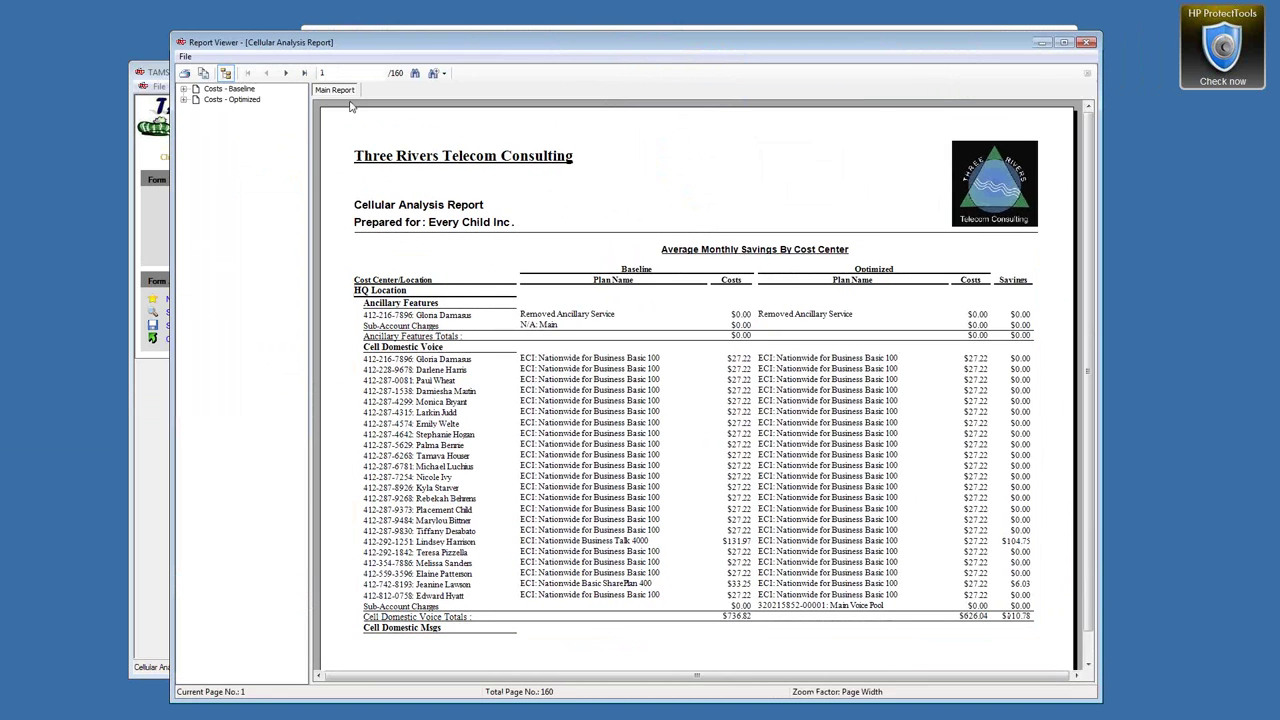
pyautogui.click(304, 72)
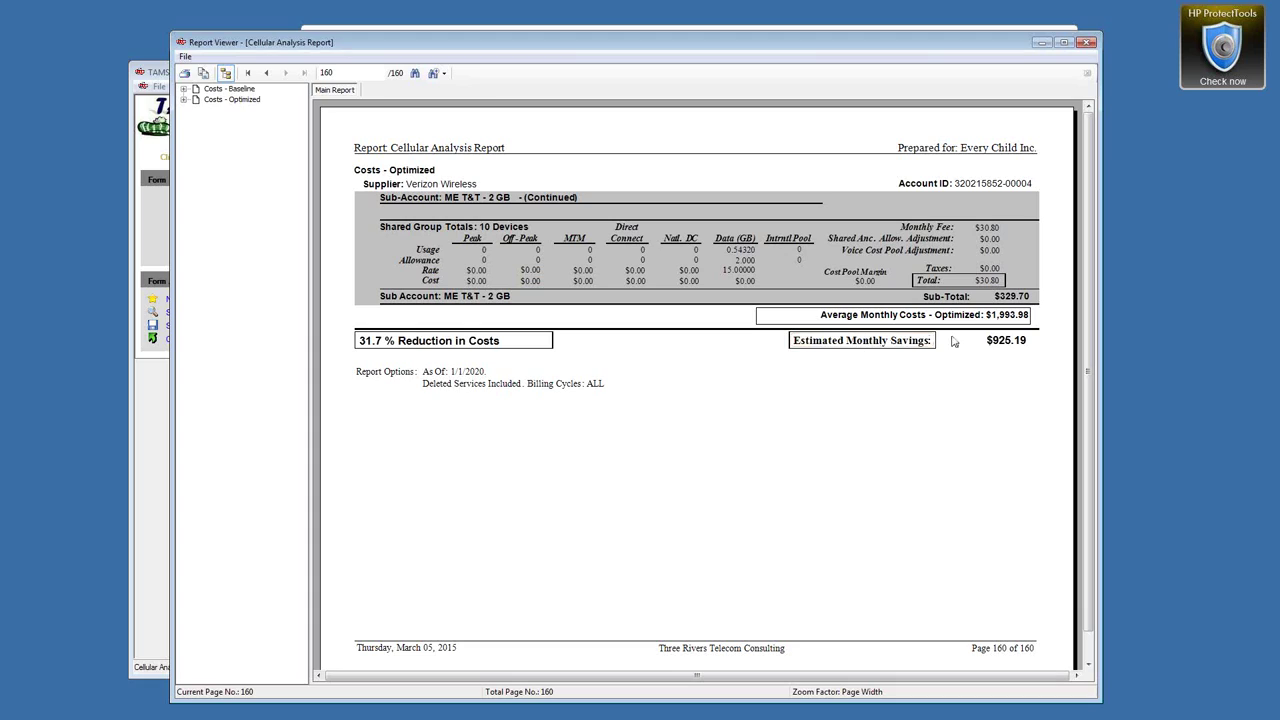
pyautogui.click(1005, 342)
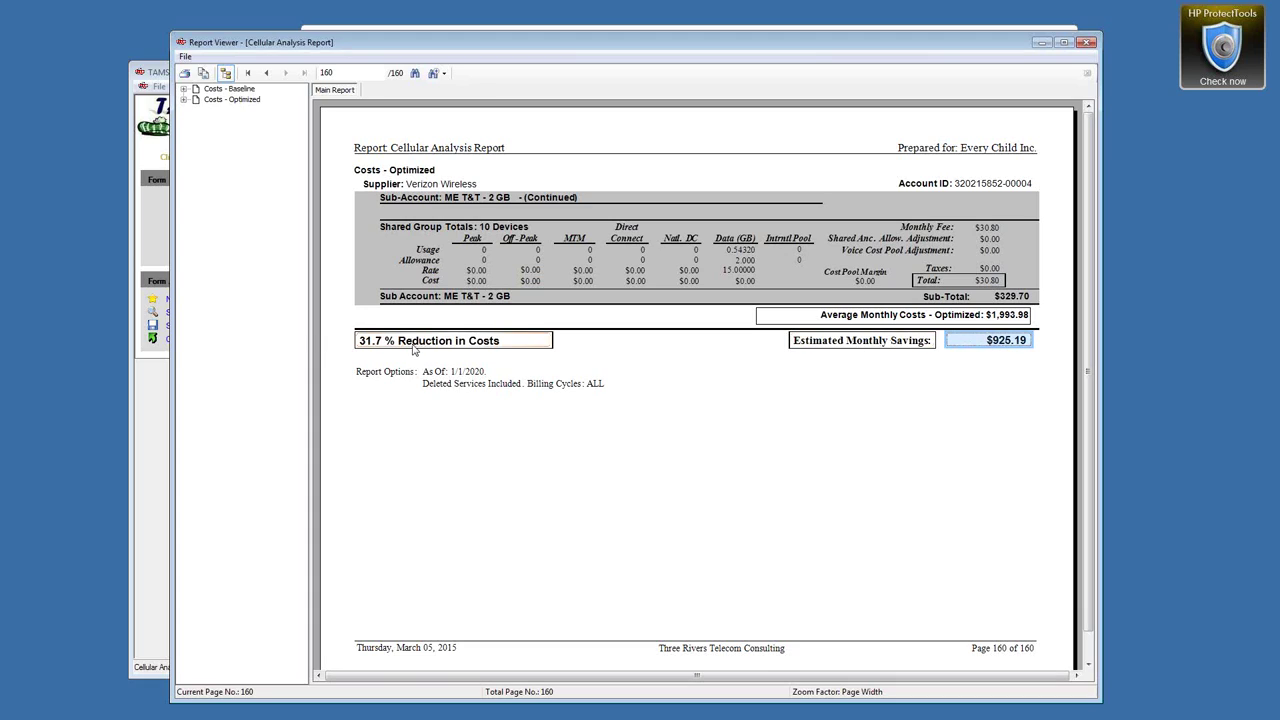
# Switch to Word and highlight the annual savings amount to compare it with the report's monthly savings.
pyautogui.moveTo(426, 45); pyautogui.dragTo(430, 64)
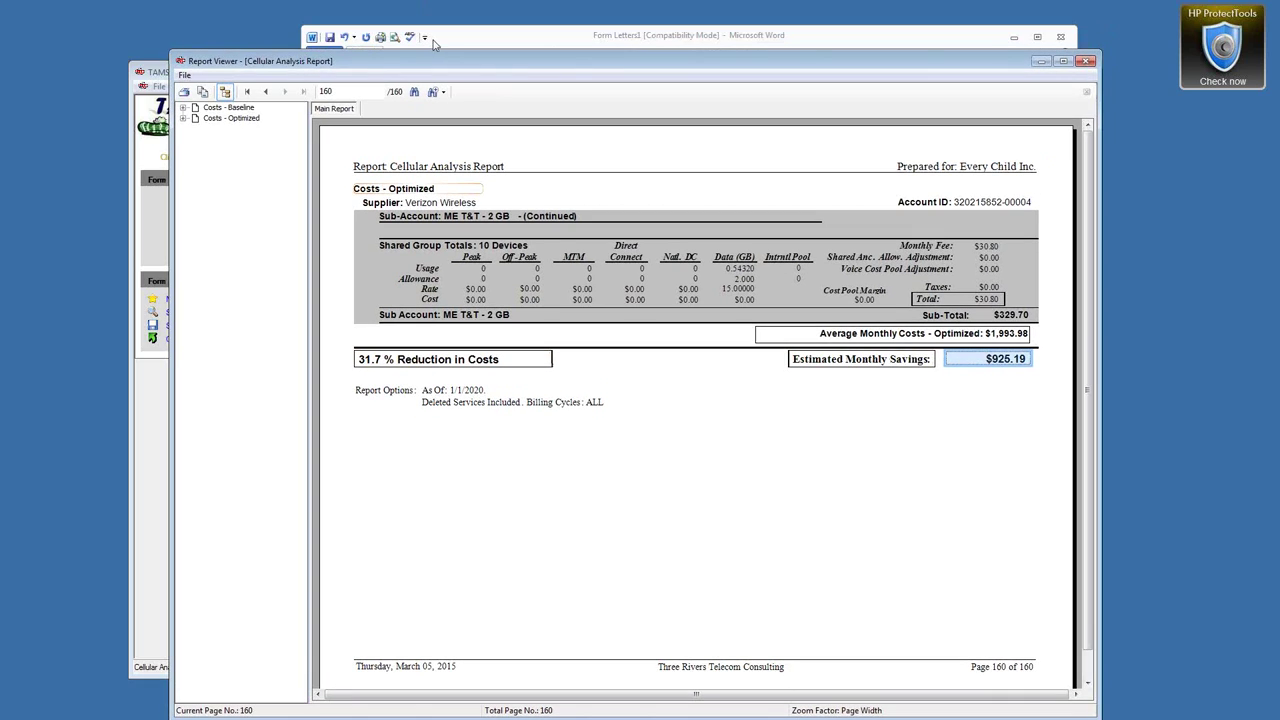
pyautogui.click(453, 43)
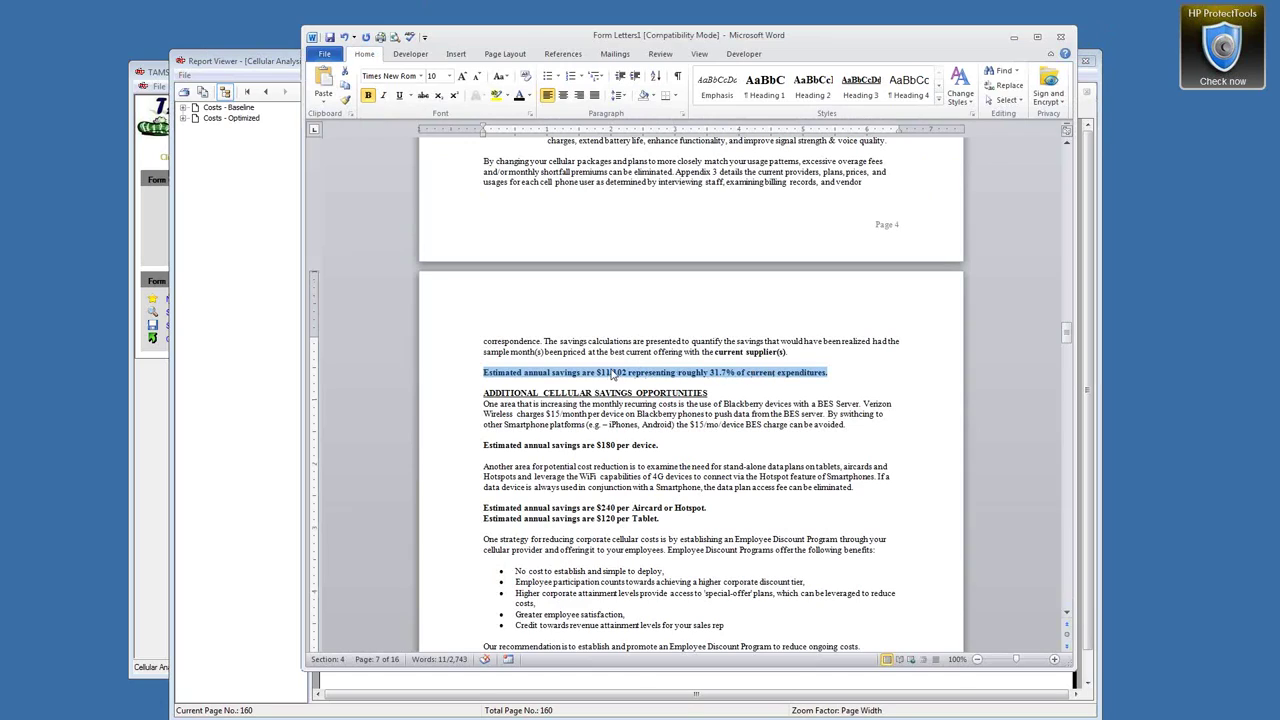
pyautogui.click(614, 375)
pyautogui.moveTo(600, 372); pyautogui.dragTo(627, 372)
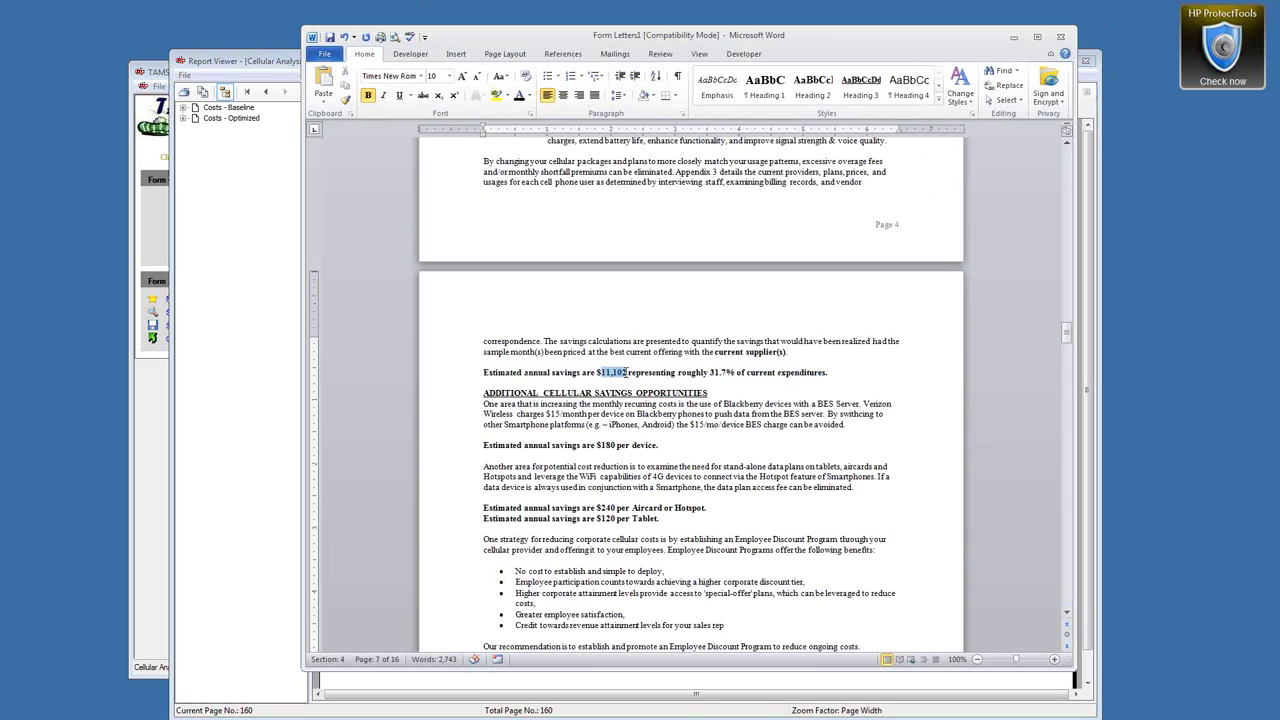
# Review the Average Monthly Savings By Cost Center table on the Cellular Analysis Report's first page and switch back to Word.
pyautogui.click(260, 64)
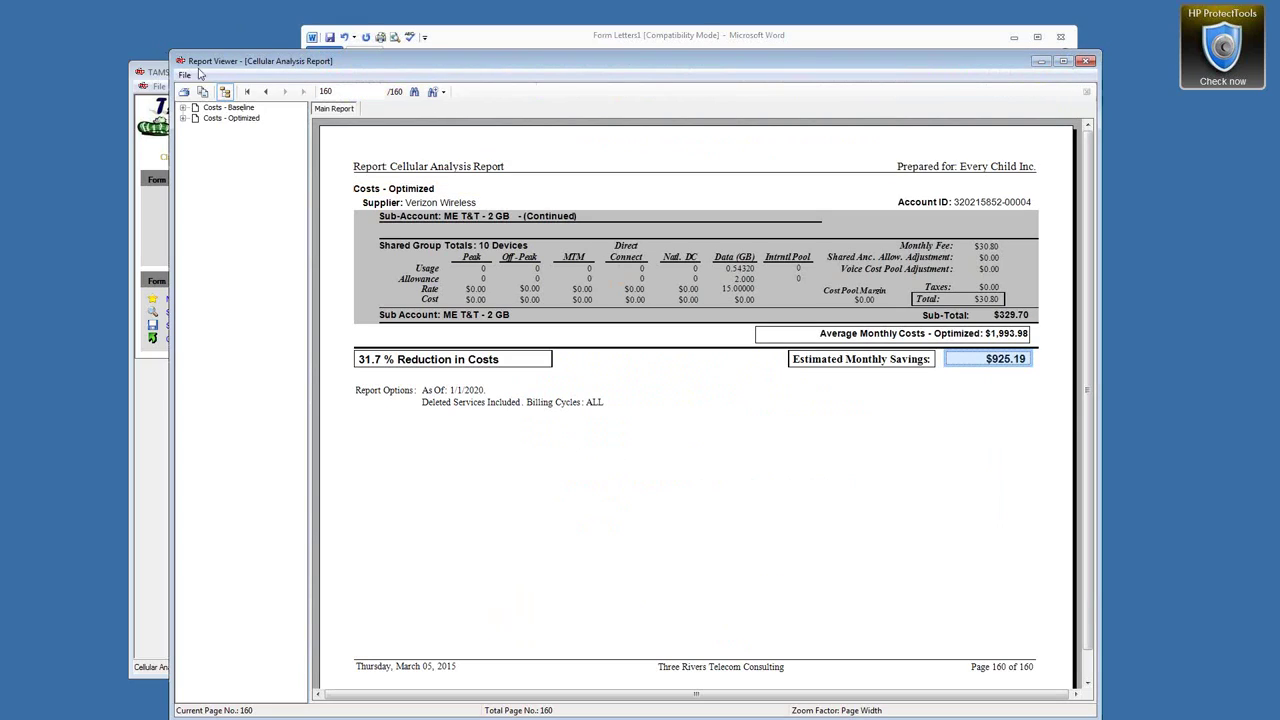
pyautogui.click(249, 91)
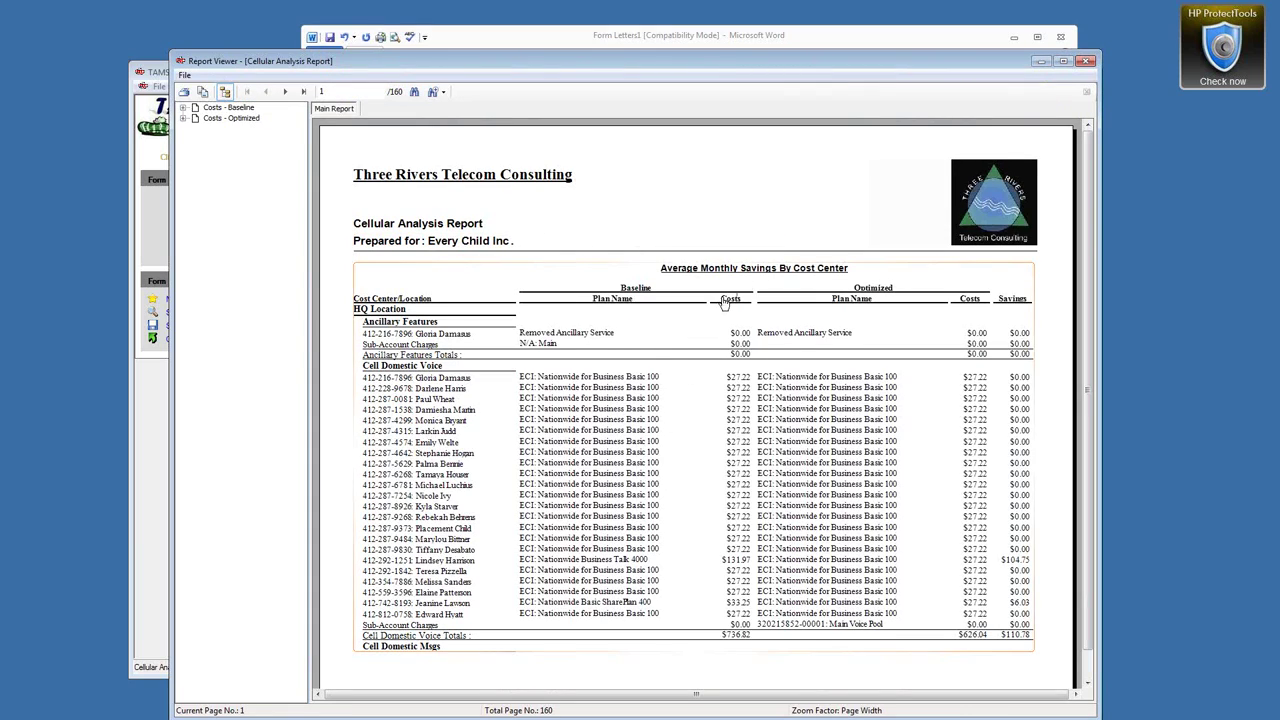
pyautogui.click(613, 42)
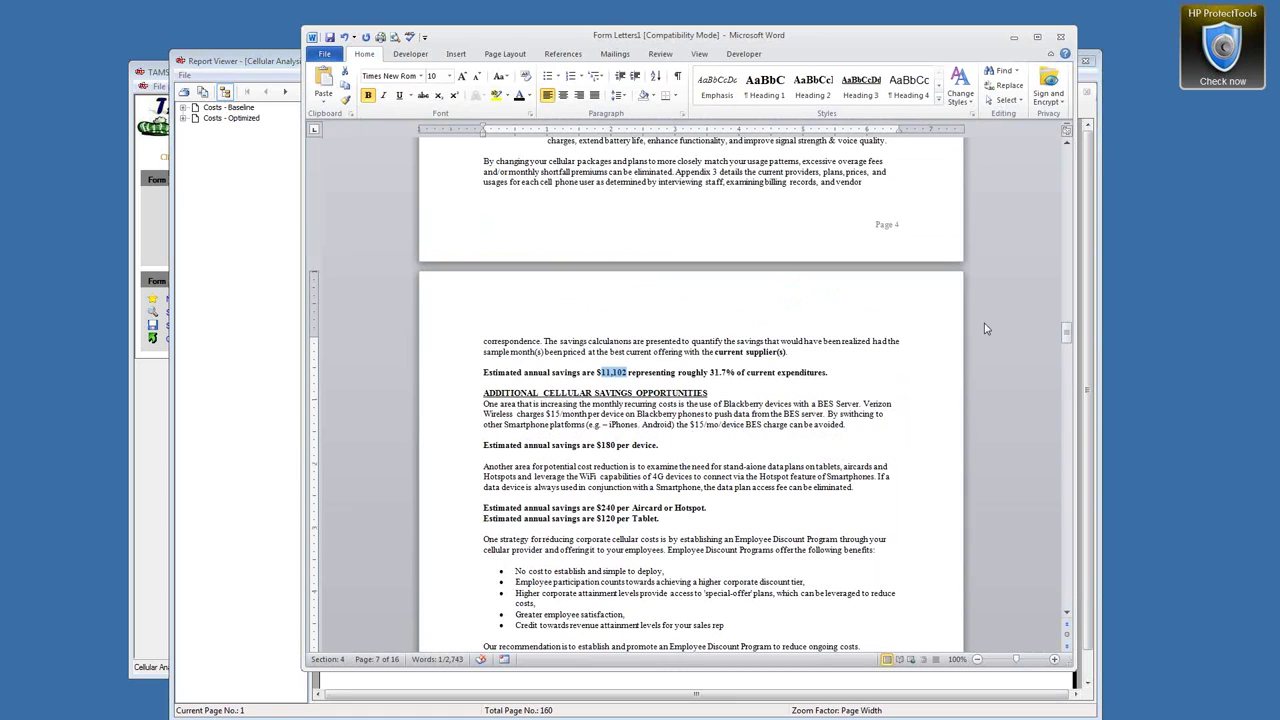
# Examine the Cellular Device Inventory title page in the appendices, highlighting the Appendix 1 label.
pyautogui.moveTo(1067, 332); pyautogui.dragTo(1077, 461)
pyautogui.click(649, 366)
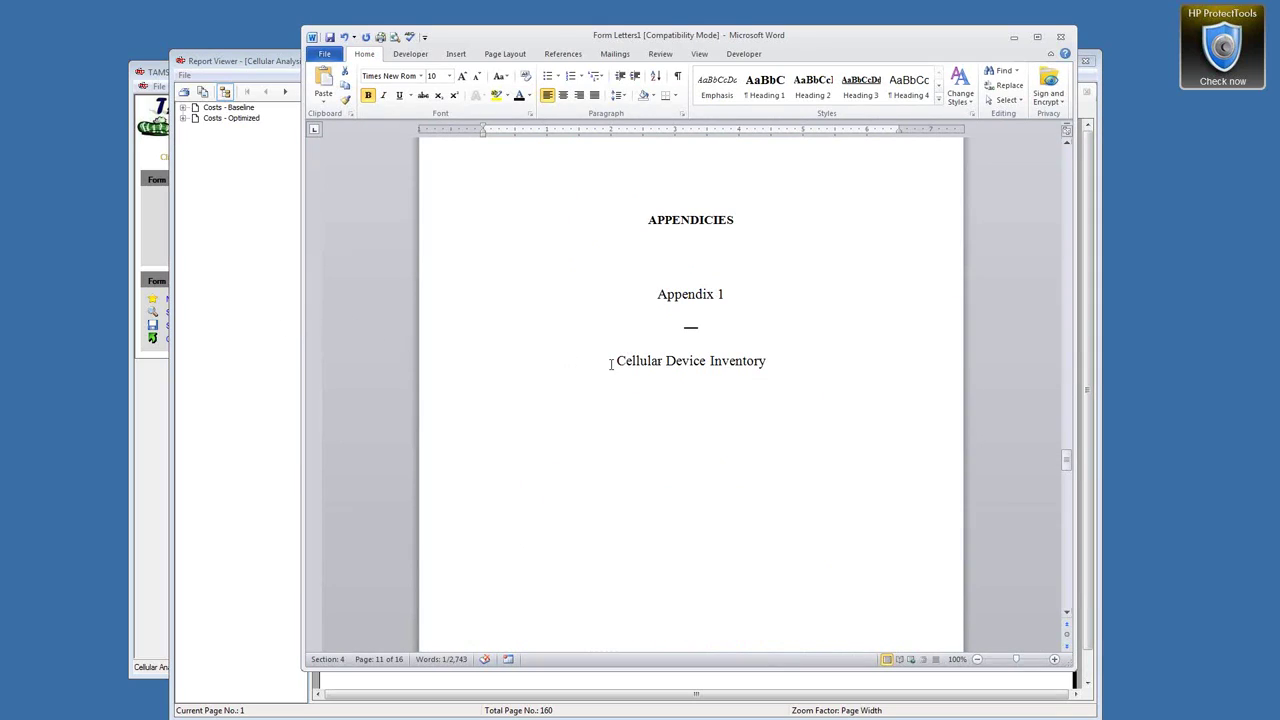
pyautogui.scroll(-1, 694, 310)
pyautogui.scroll(3, 668, 262)
pyautogui.moveTo(658, 358); pyautogui.dragTo(724, 358)
# Return to the Current Configuration section above the usage graph and highlight its heading.
pyautogui.moveTo(1066, 456); pyautogui.dragTo(1064, 312)
pyautogui.scroll(2, 689, 279)
pyautogui.scroll(6, 689, 279)
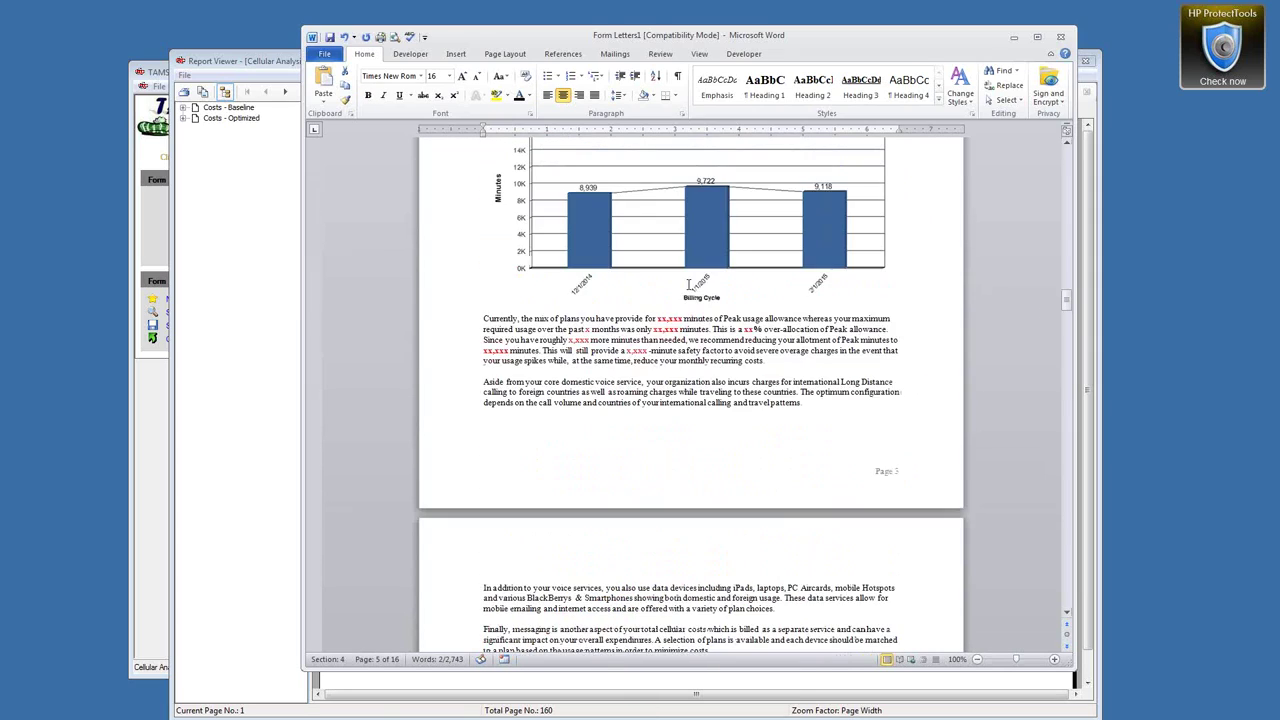
pyautogui.scroll(11, 564, 179)
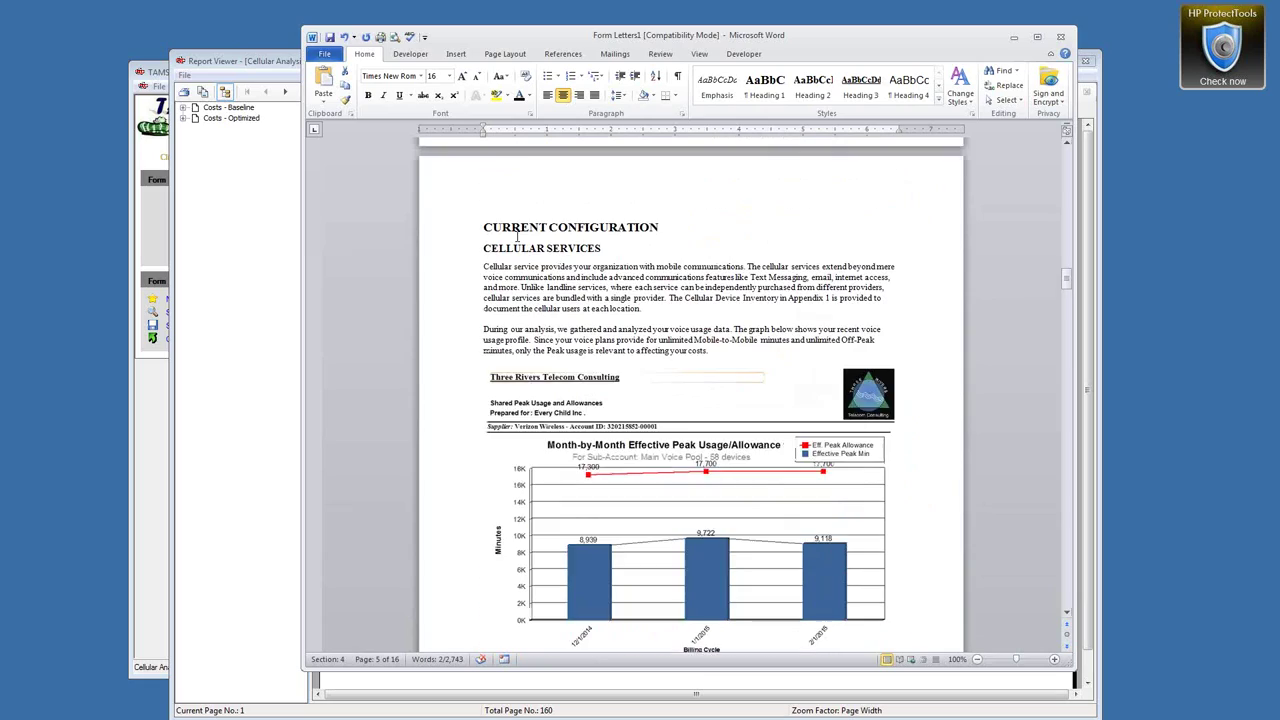
pyautogui.moveTo(484, 259); pyautogui.dragTo(660, 261)
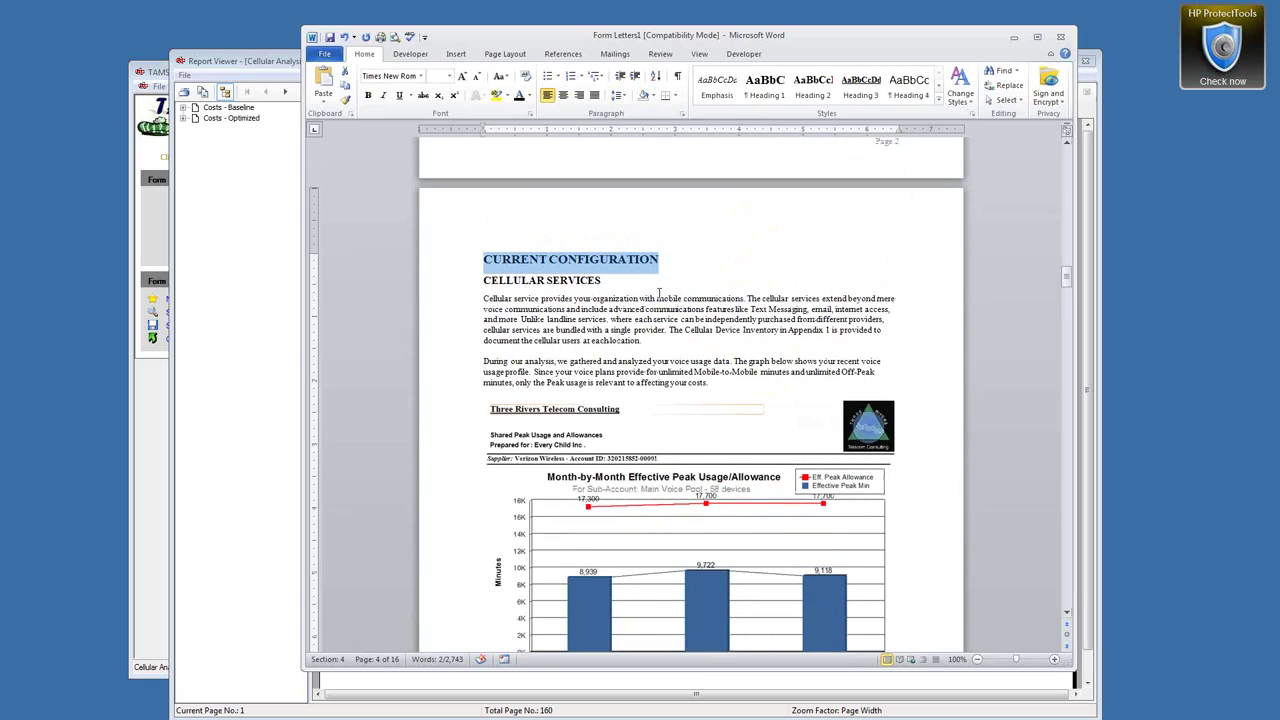
# Compare the Cellular Device Inventory's appendix number in the Cellular Services paragraph with the one on its appendix title page, highlighting both.
pyautogui.moveTo(669, 330); pyautogui.dragTo(830, 330)
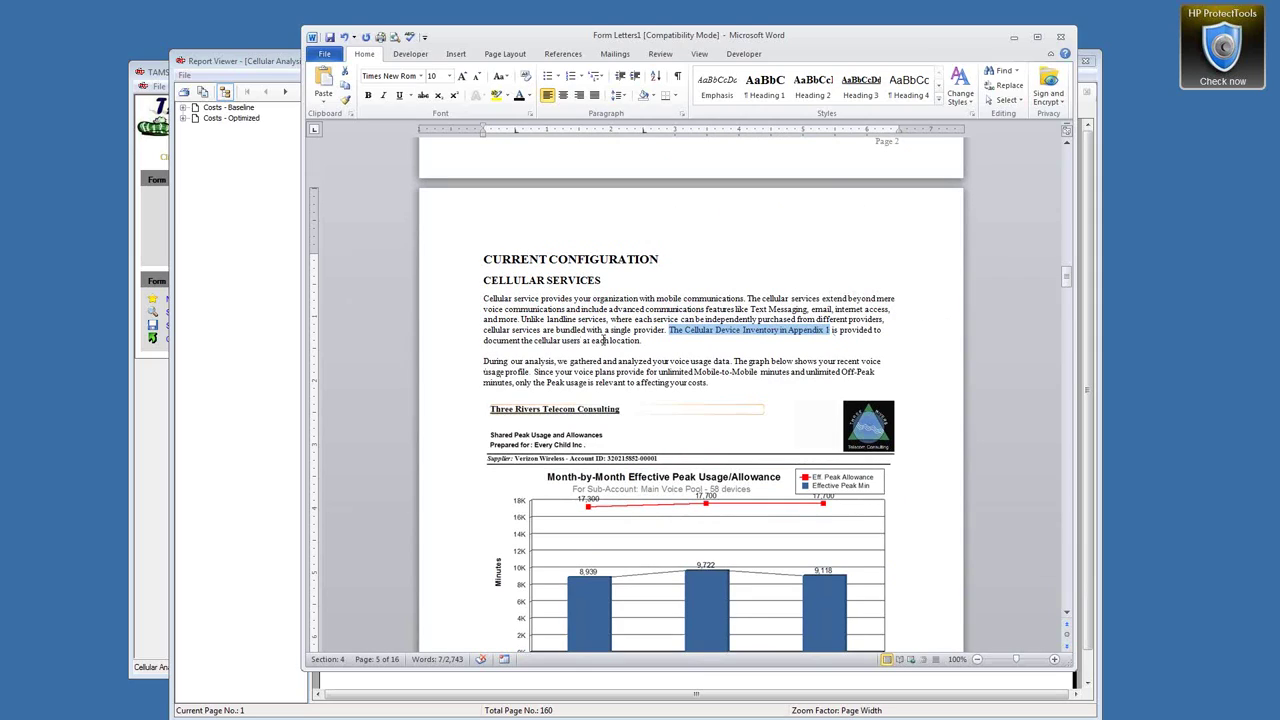
pyautogui.click(828, 331)
pyautogui.doubleClick(827, 331)
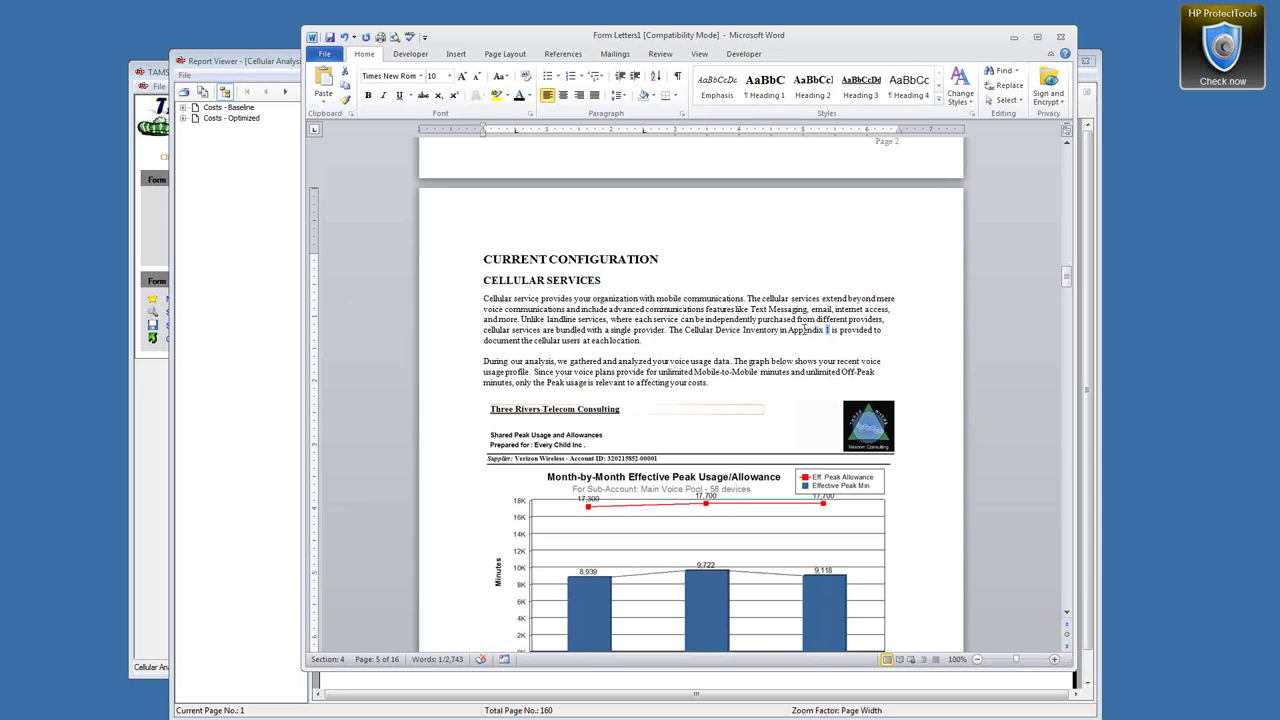
pyautogui.moveTo(1069, 277); pyautogui.dragTo(1072, 456)
pyautogui.moveTo(727, 379); pyautogui.dragTo(717, 380)
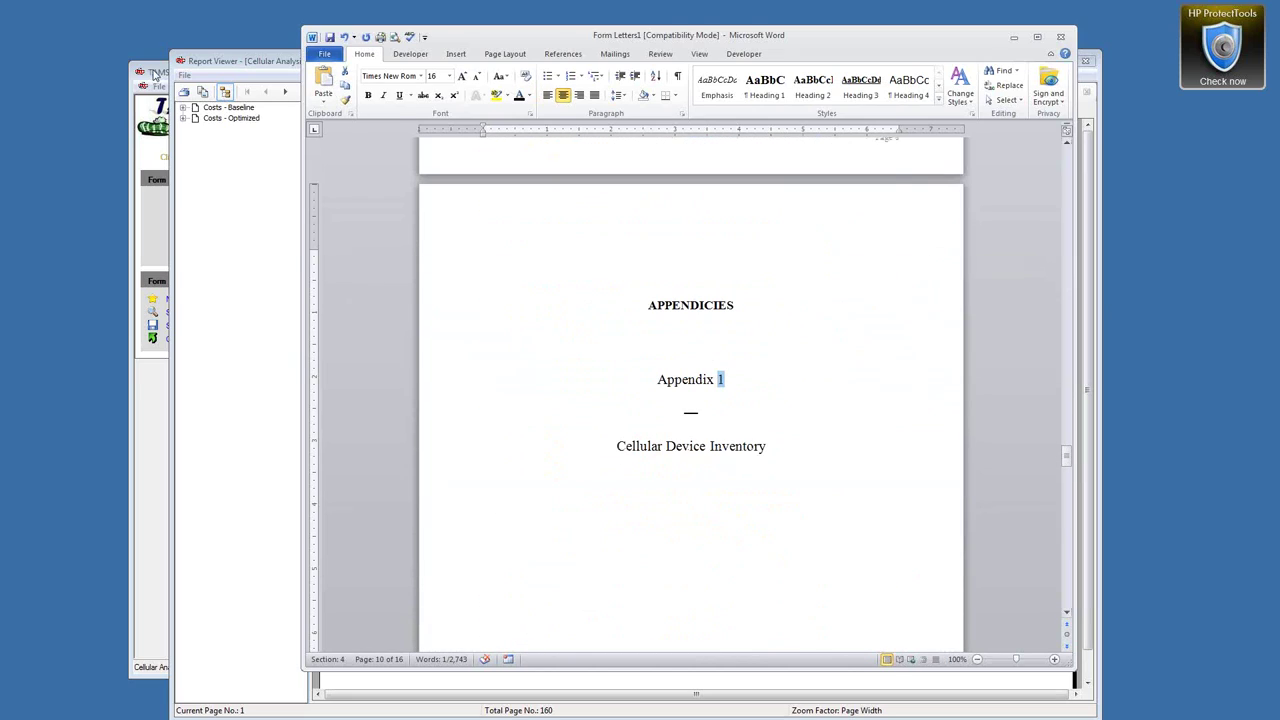
# Switch to TAMS and generate another Datafull Telecom Analysis Report, adding Local and Long Distance to the included Cellular services.
pyautogui.click(155, 76)
pyautogui.click(478, 286)
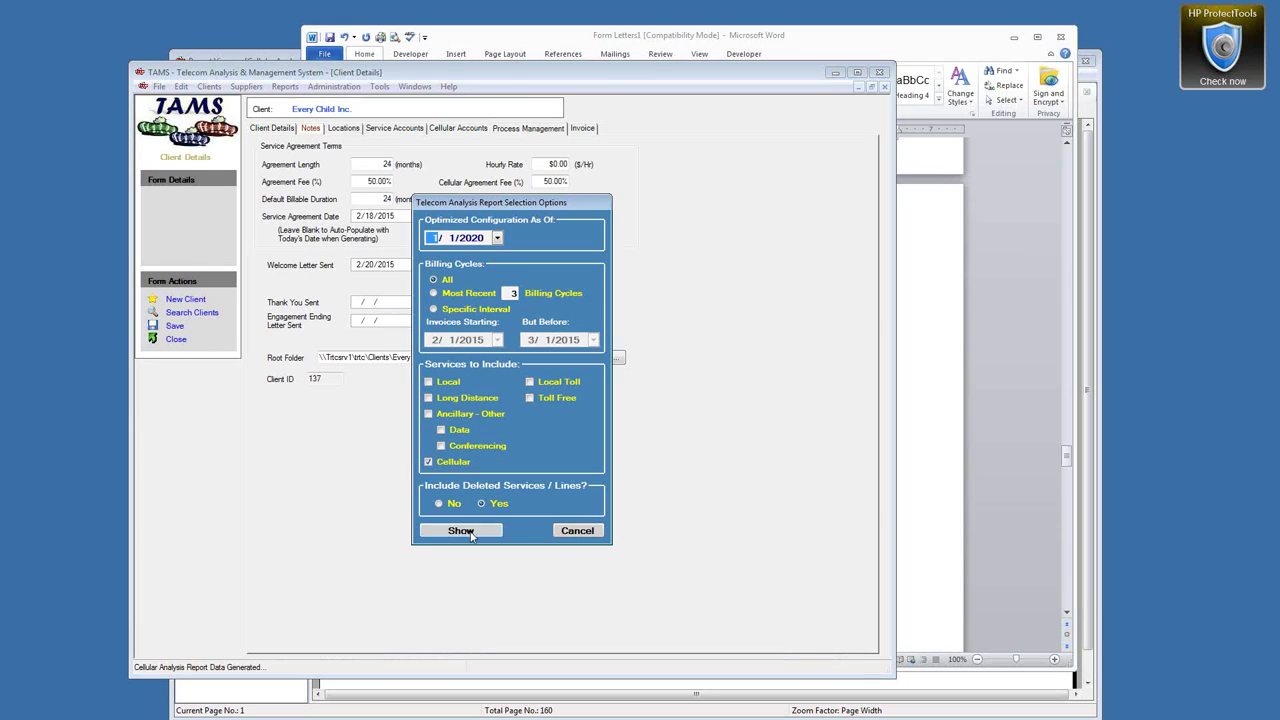
pyautogui.click(428, 382)
pyautogui.click(428, 398)
pyautogui.click(460, 531)
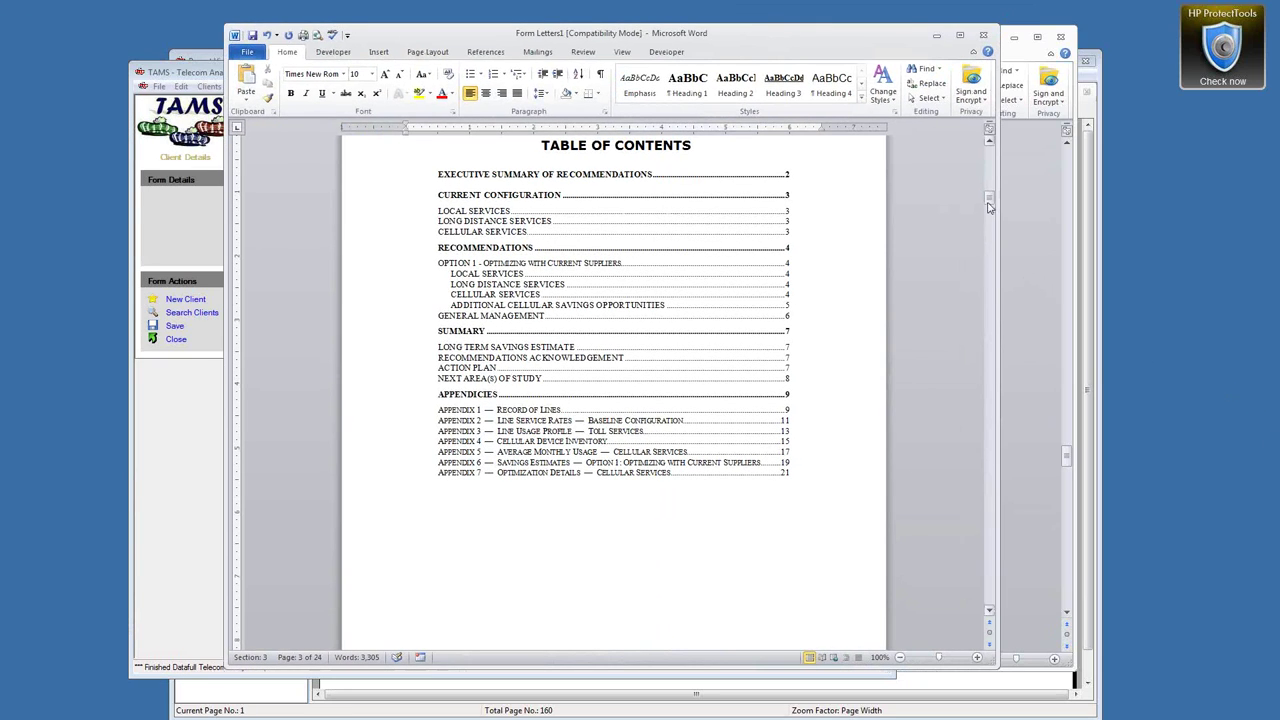
# Examine the Local Services paragraph under Current Configuration, highlighting its heading and the Appendix 1 reference.
pyautogui.moveTo(989, 206); pyautogui.dragTo(995, 233)
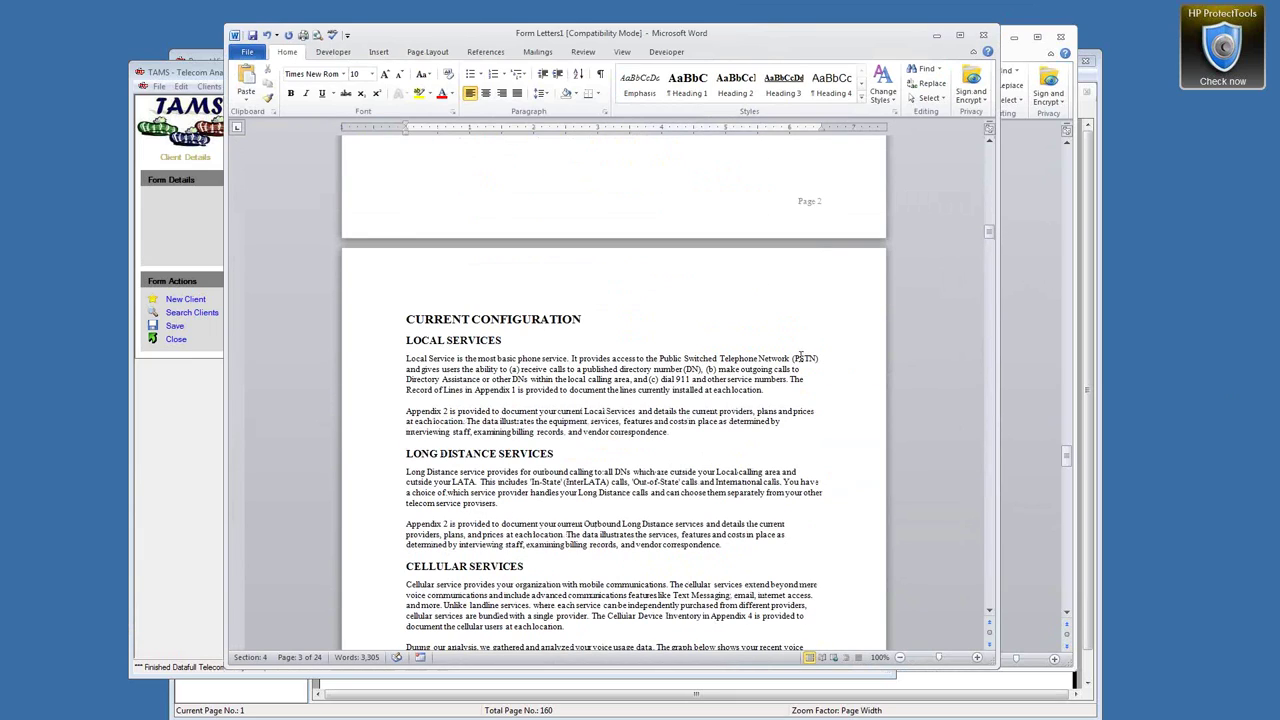
pyautogui.scroll(-1, 617, 400)
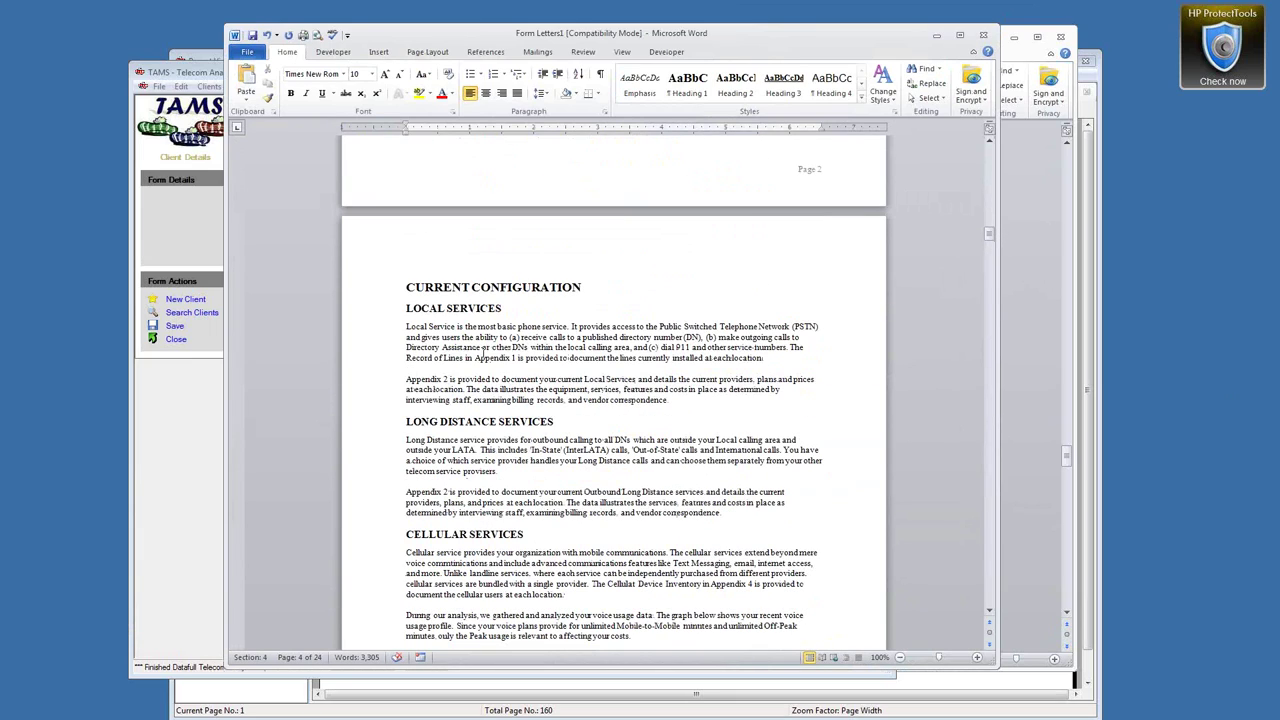
pyautogui.moveTo(414, 308); pyautogui.dragTo(468, 308)
pyautogui.moveTo(474, 357); pyautogui.dragTo(514, 357)
# Compare the Cellular Device Inventory's appendix title page with its reference in the Cellular Services paragraph, highlighting the Appendix 4 reference.
pyautogui.moveTo(994, 240); pyautogui.dragTo(1000, 469)
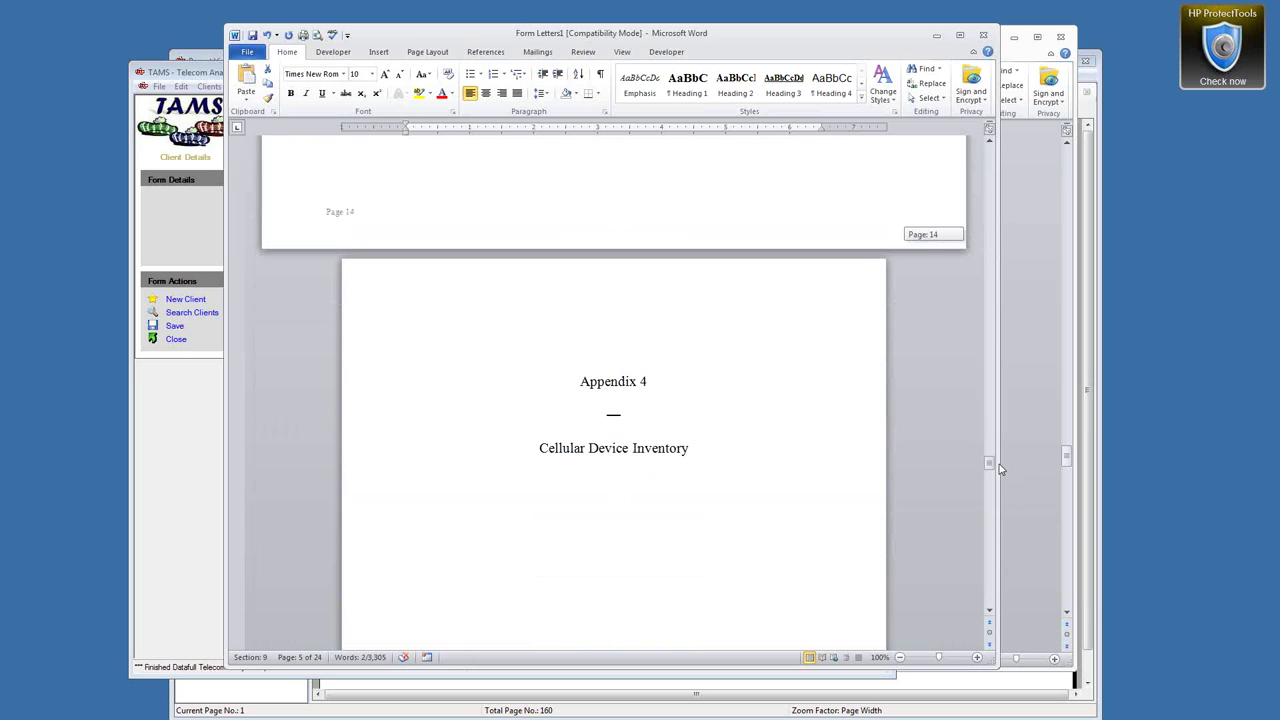
pyautogui.moveTo(1000, 469); pyautogui.dragTo(1001, 244)
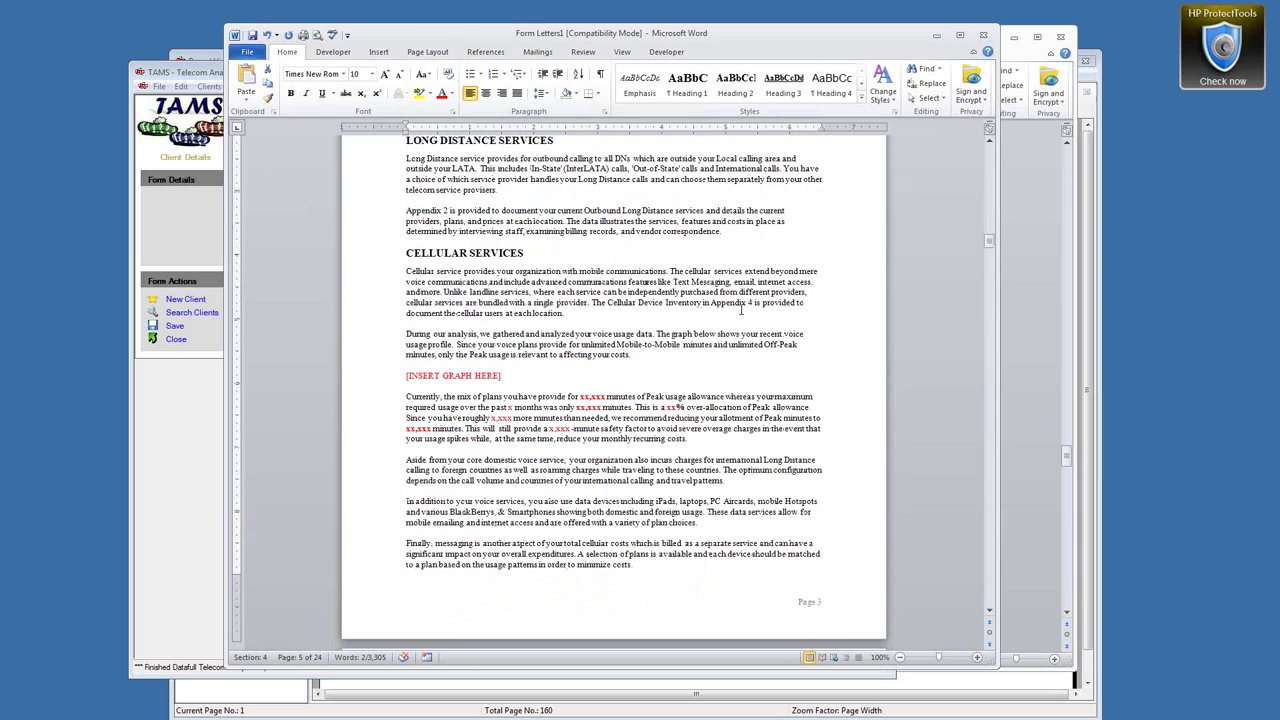
pyautogui.moveTo(751, 301); pyautogui.dragTo(593, 302)
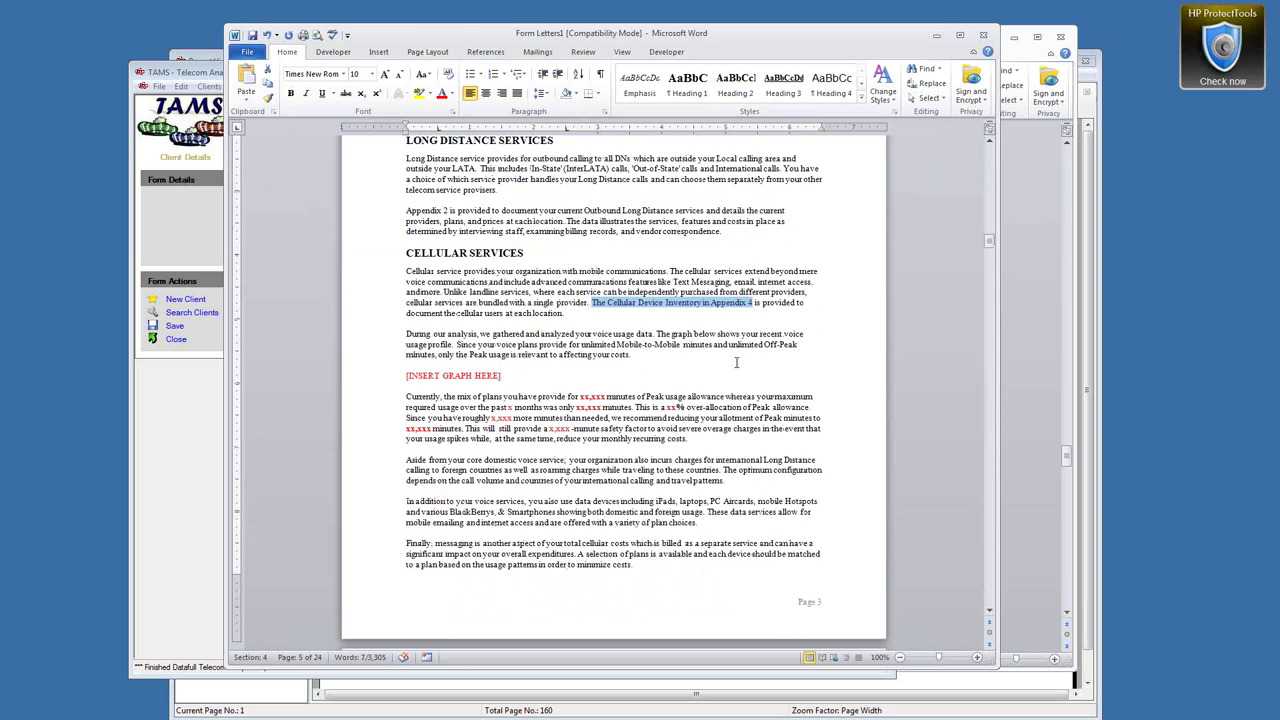
# Move the newly generated report window aside and close that document without saving.
pyautogui.moveTo(733, 35); pyautogui.dragTo(594, 37)
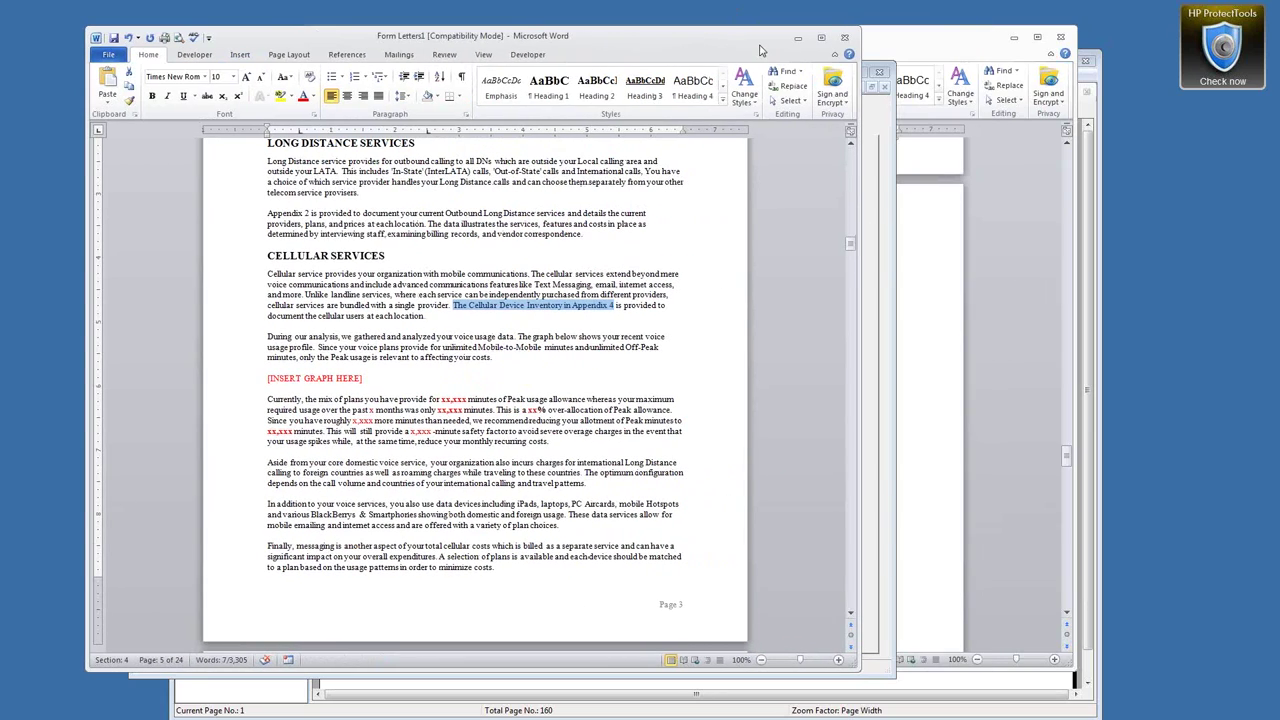
pyautogui.moveTo(760, 50); pyautogui.dragTo(752, 47)
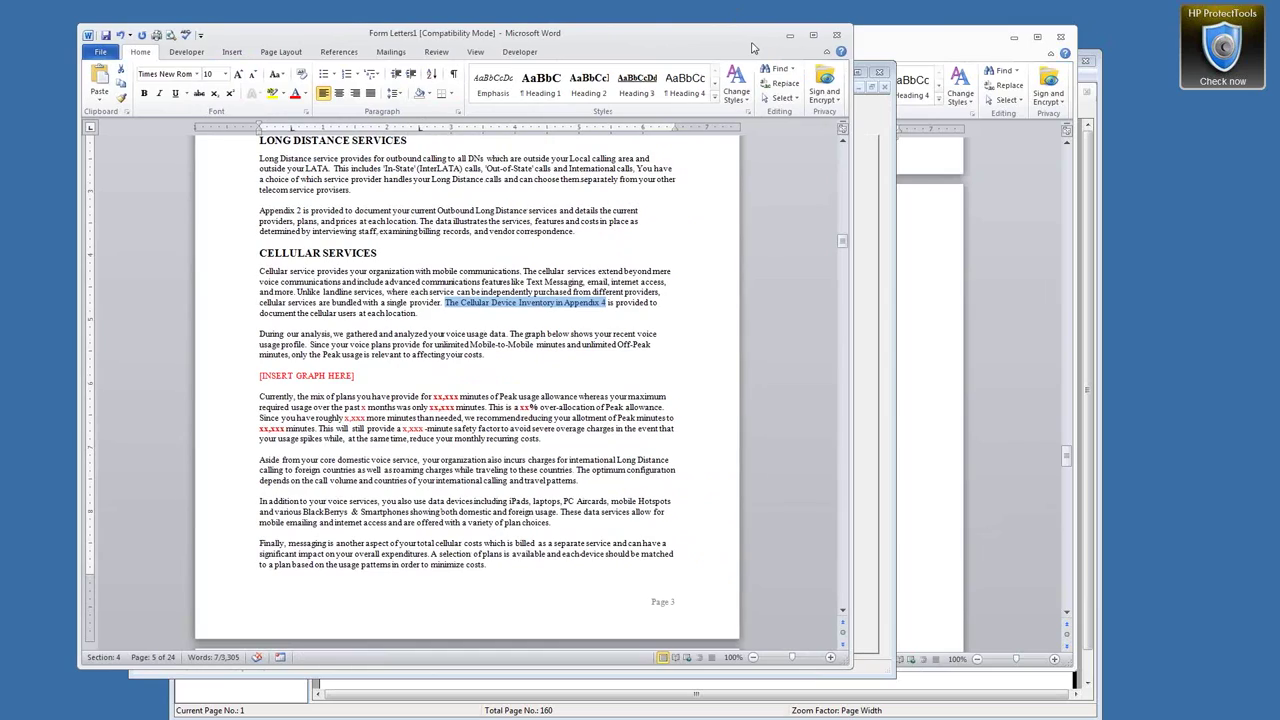
pyautogui.click(840, 38)
pyautogui.click(630, 382)
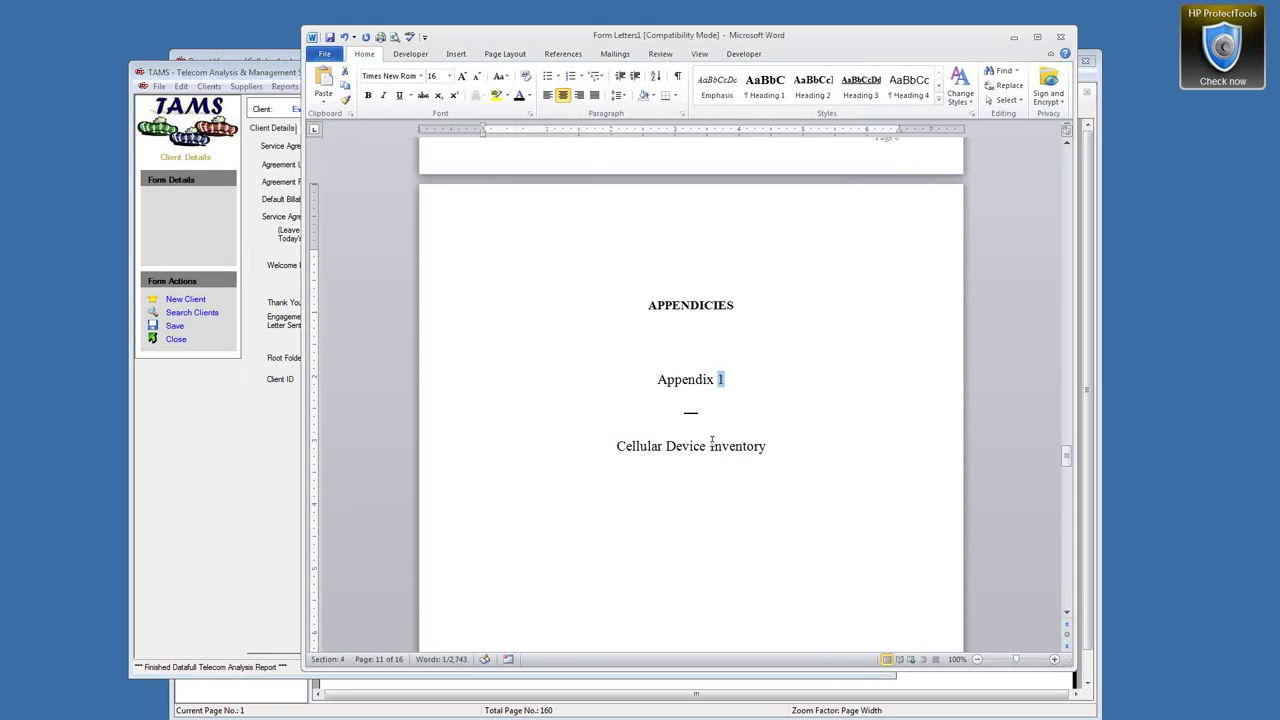
# Open the footer of the Cellular Device Inventory title page and highlight its page number.
pyautogui.scroll(-4, 712, 440)
pyautogui.scroll(-5, 712, 430)
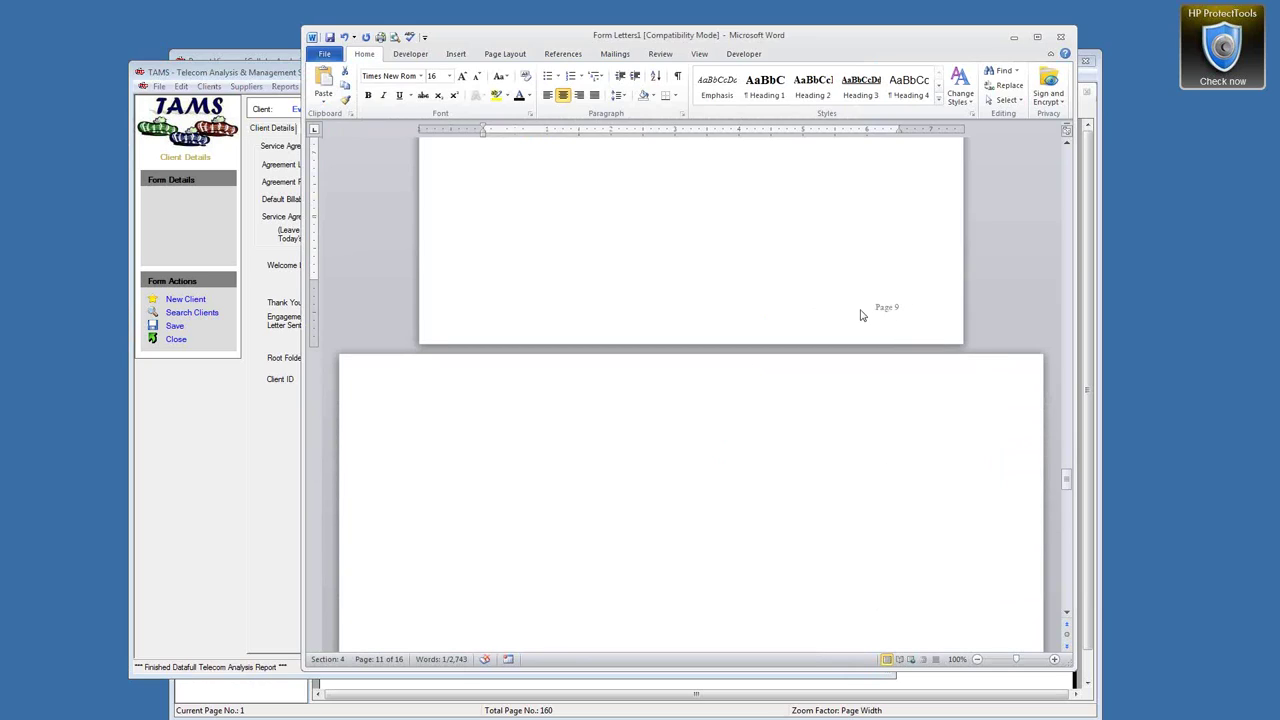
pyautogui.doubleClick(861, 311)
pyautogui.moveTo(876, 307); pyautogui.dragTo(902, 307)
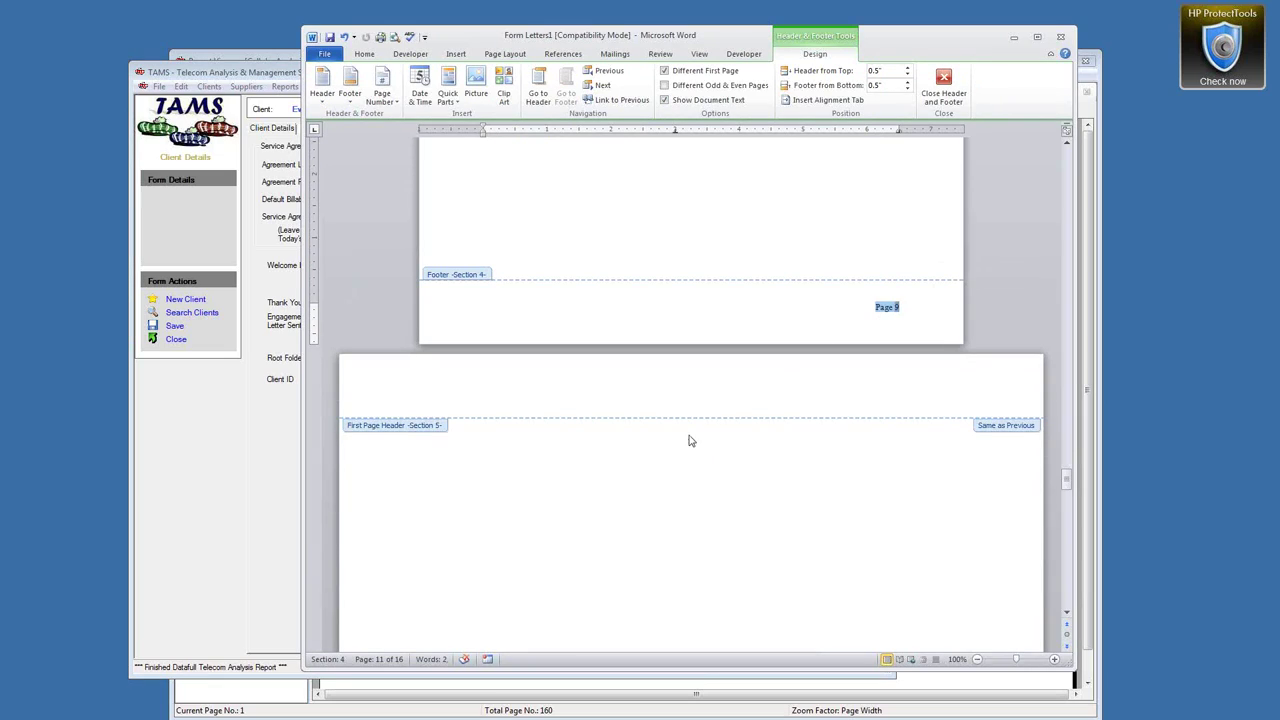
pyautogui.press('Left')
# Highlight the page number in the footer of the blank landscape page after the title page, and compare it with the preceding footer.
pyautogui.scroll(-5, 502, 461)
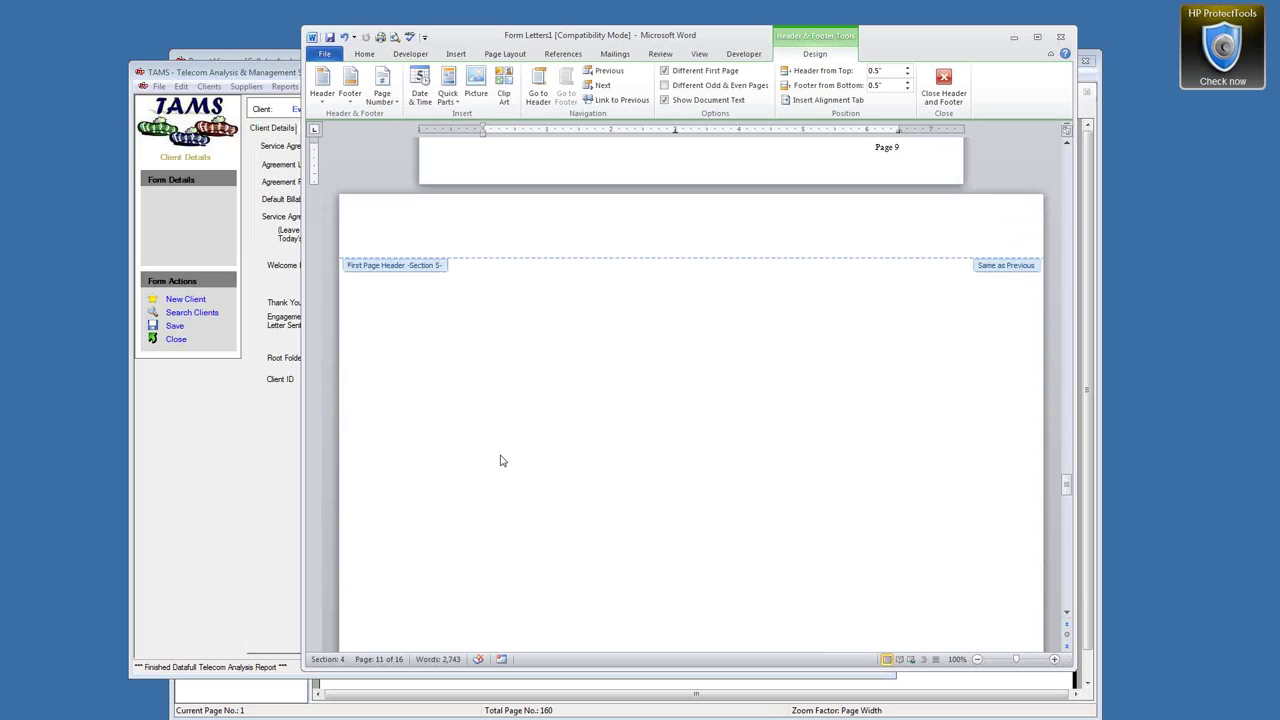
pyautogui.scroll(-2, 508, 460)
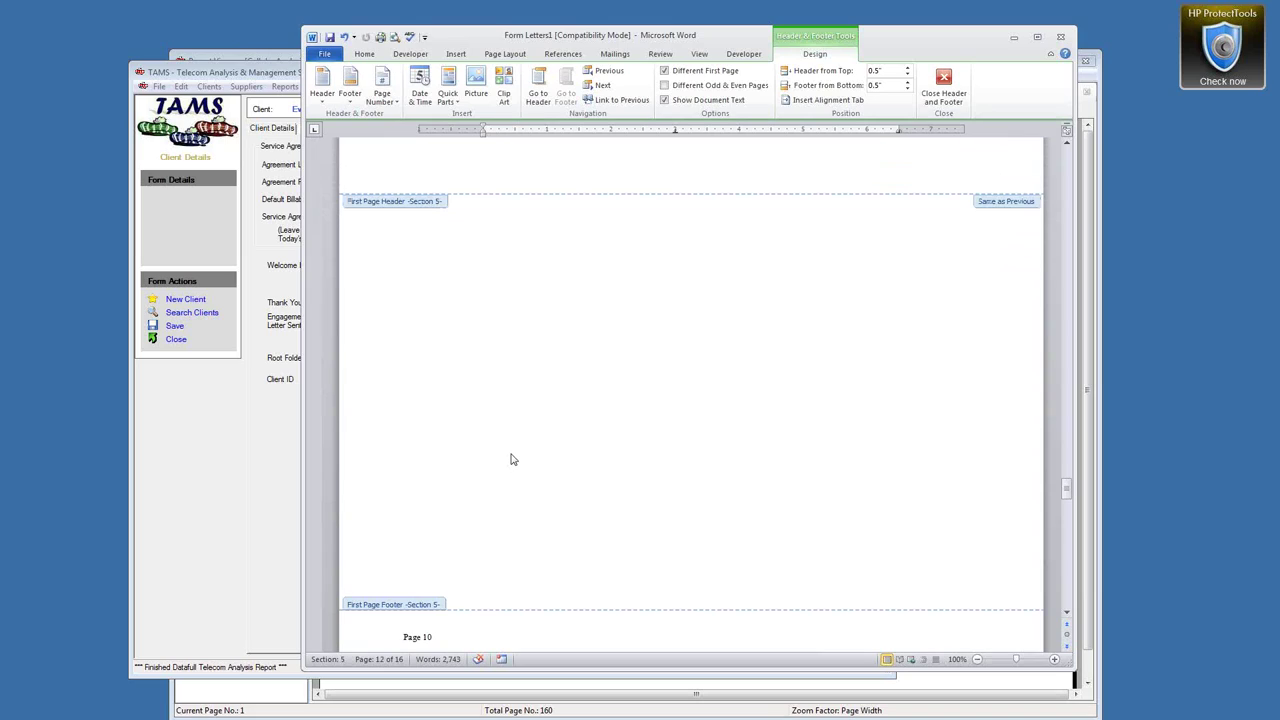
pyautogui.moveTo(432, 641); pyautogui.dragTo(400, 641)
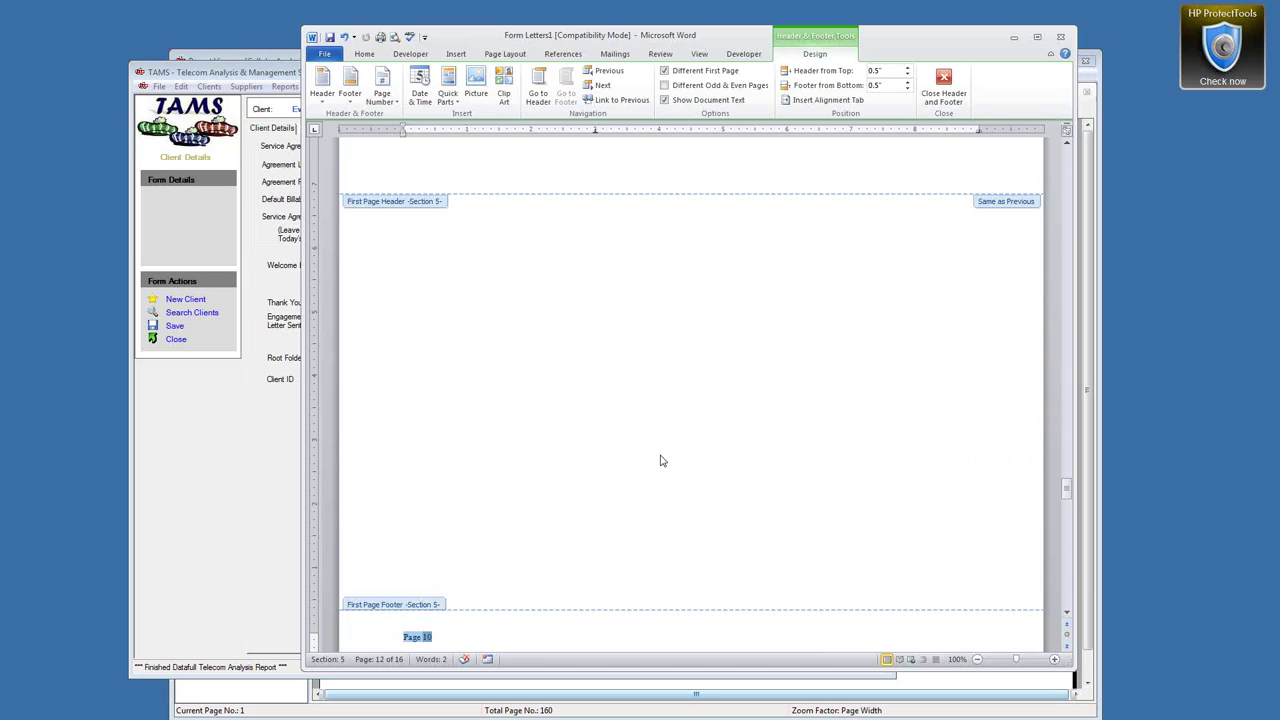
pyautogui.scroll(-1, 655, 456)
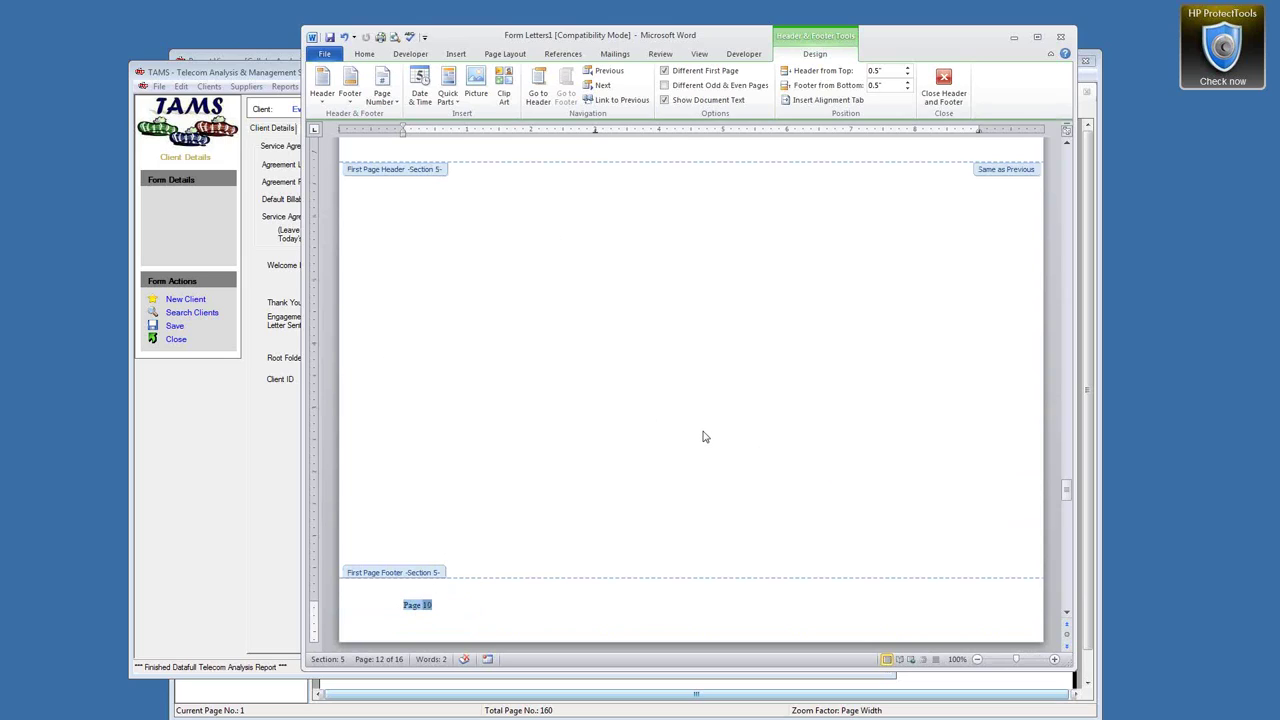
pyautogui.scroll(5, 703, 434)
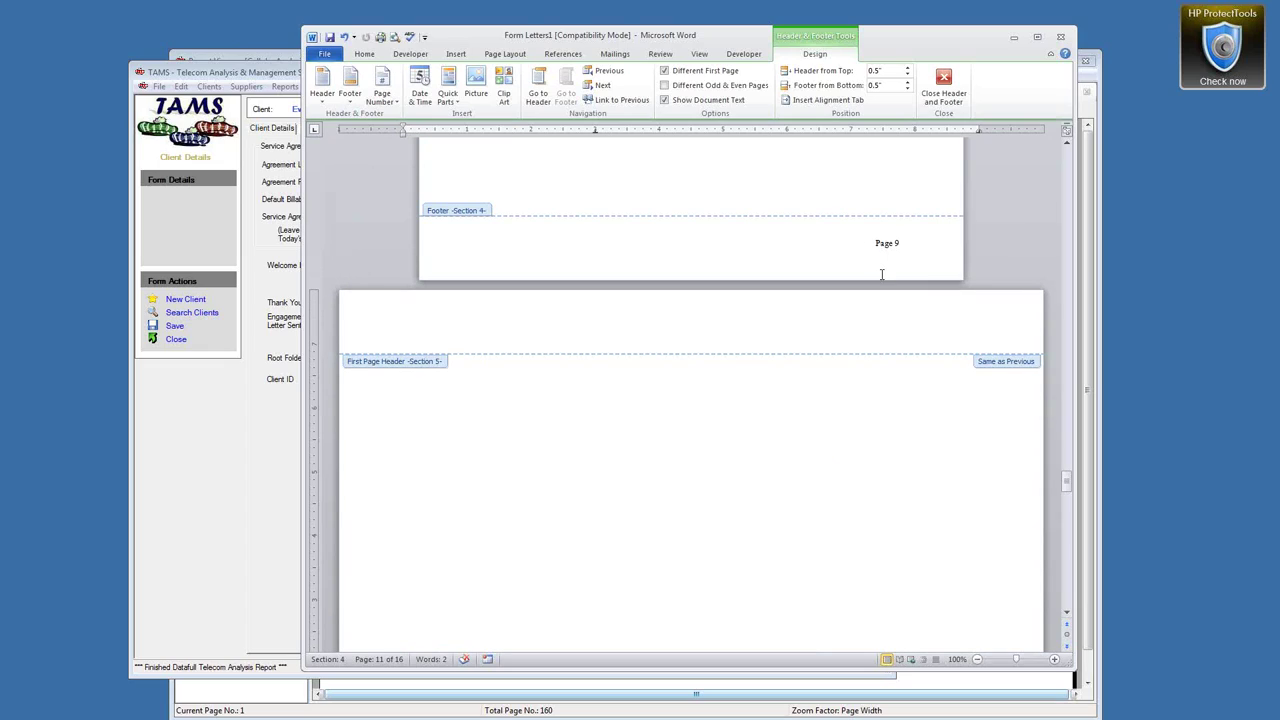
# Leave footer editing and highlight the Average Monthly Usage title on the Appendix 2 title page.
pyautogui.scroll(-15, 800, 433)
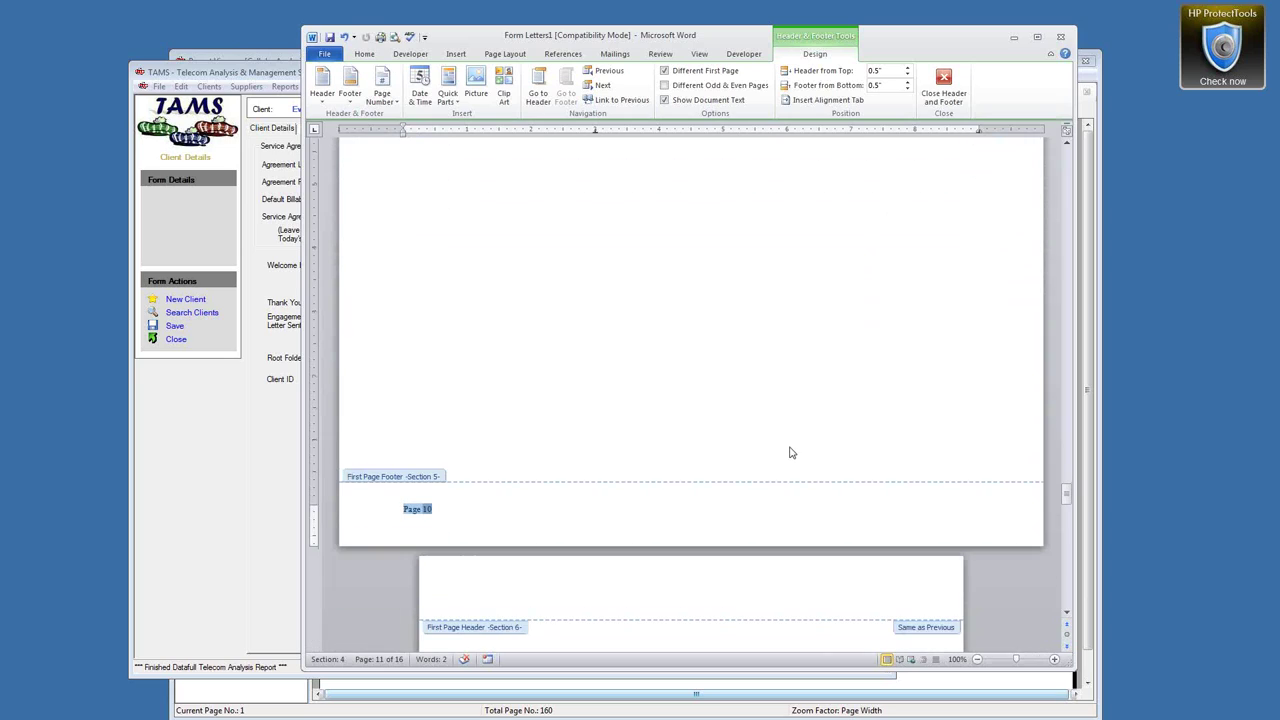
pyautogui.scroll(-5, 741, 388)
pyautogui.doubleClick(701, 436)
pyautogui.scroll(-10, 700, 320)
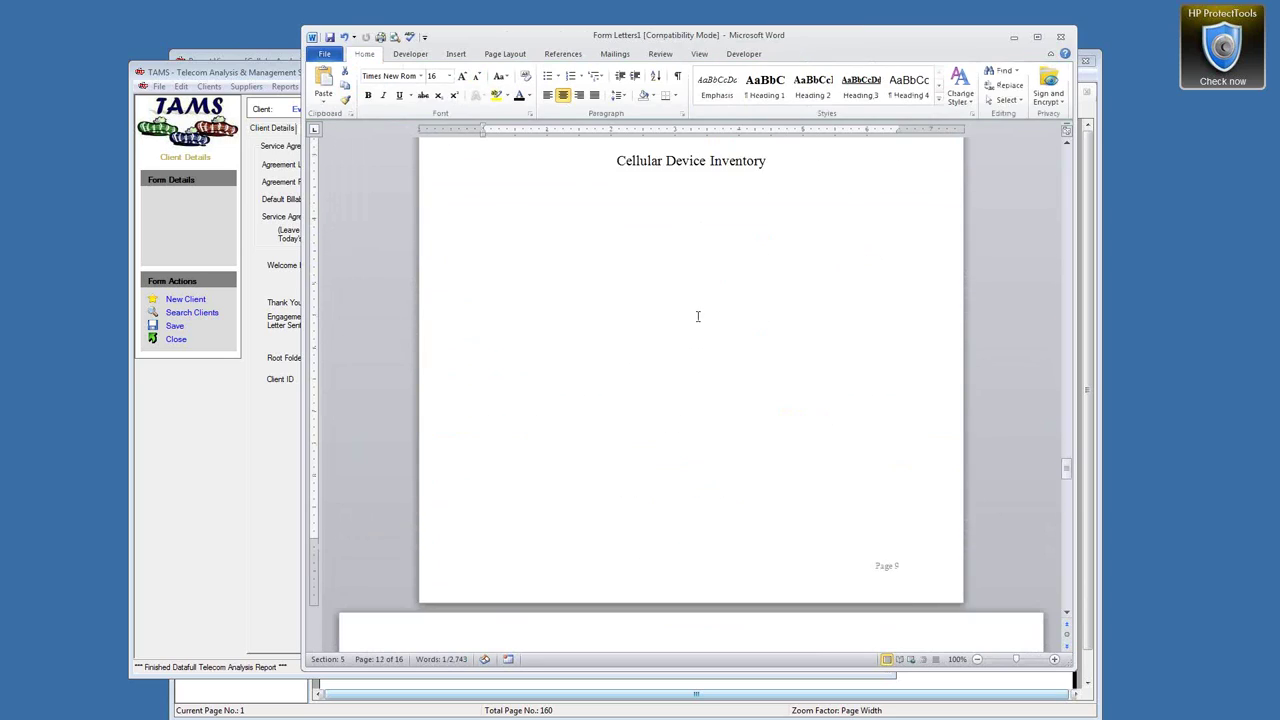
pyautogui.scroll(-4, 721, 454)
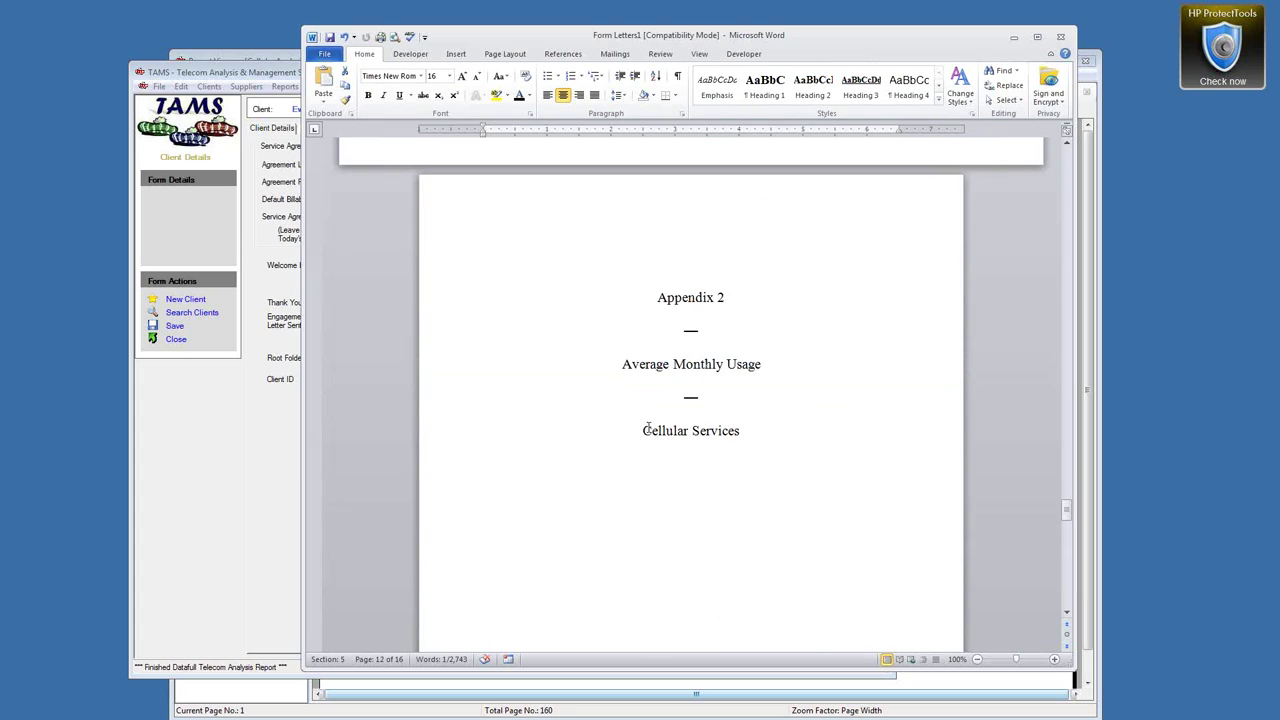
pyautogui.moveTo(626, 364); pyautogui.dragTo(761, 365)
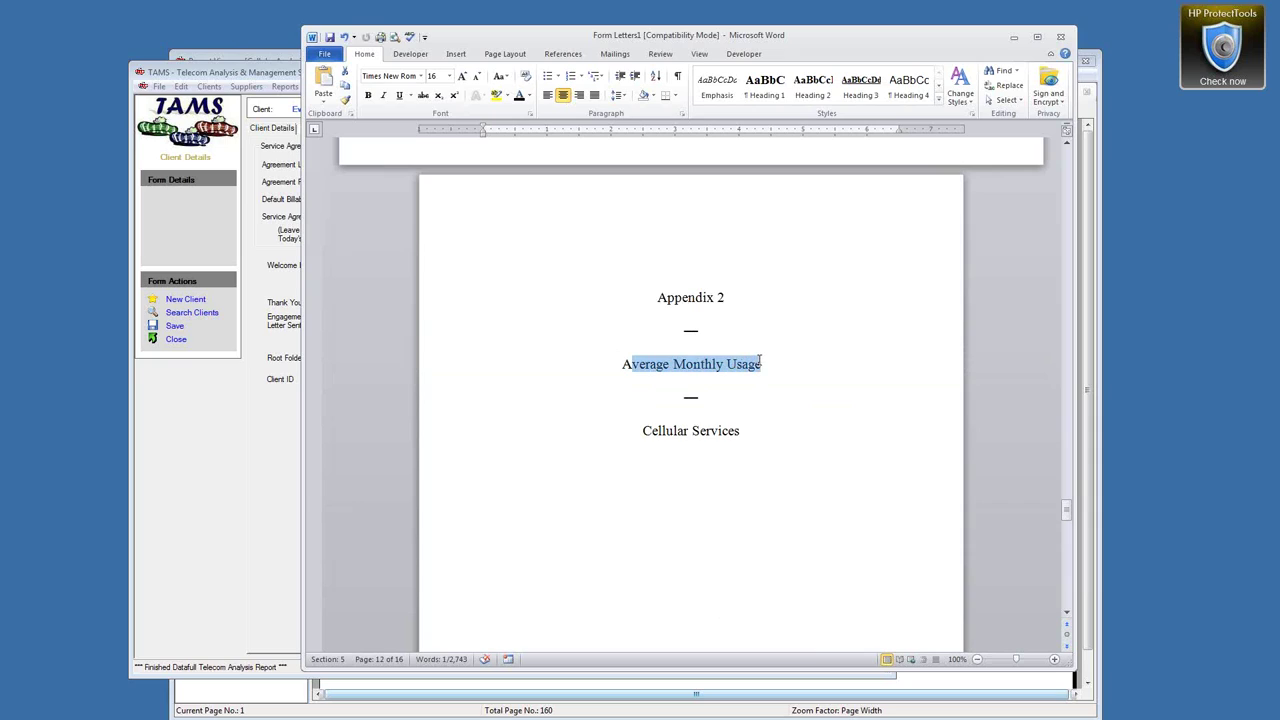
# Switch to the Report Viewer and page through the Cellular Analysis Report's savings by cost center up to the totals on page 11.
pyautogui.click(232, 57)
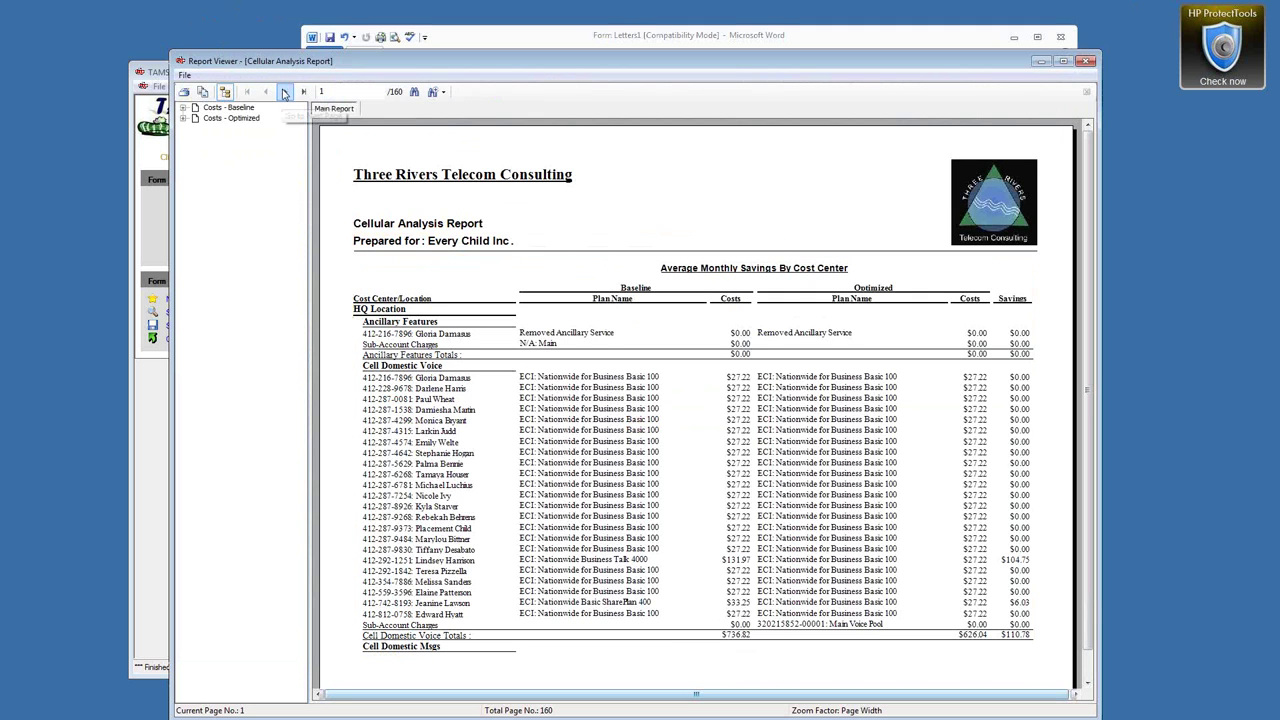
pyautogui.click(286, 92)
pyautogui.click(286, 92)
pyautogui.click(286, 92)
pyautogui.click(286, 92)
pyautogui.click(286, 92)
pyautogui.click(286, 92)
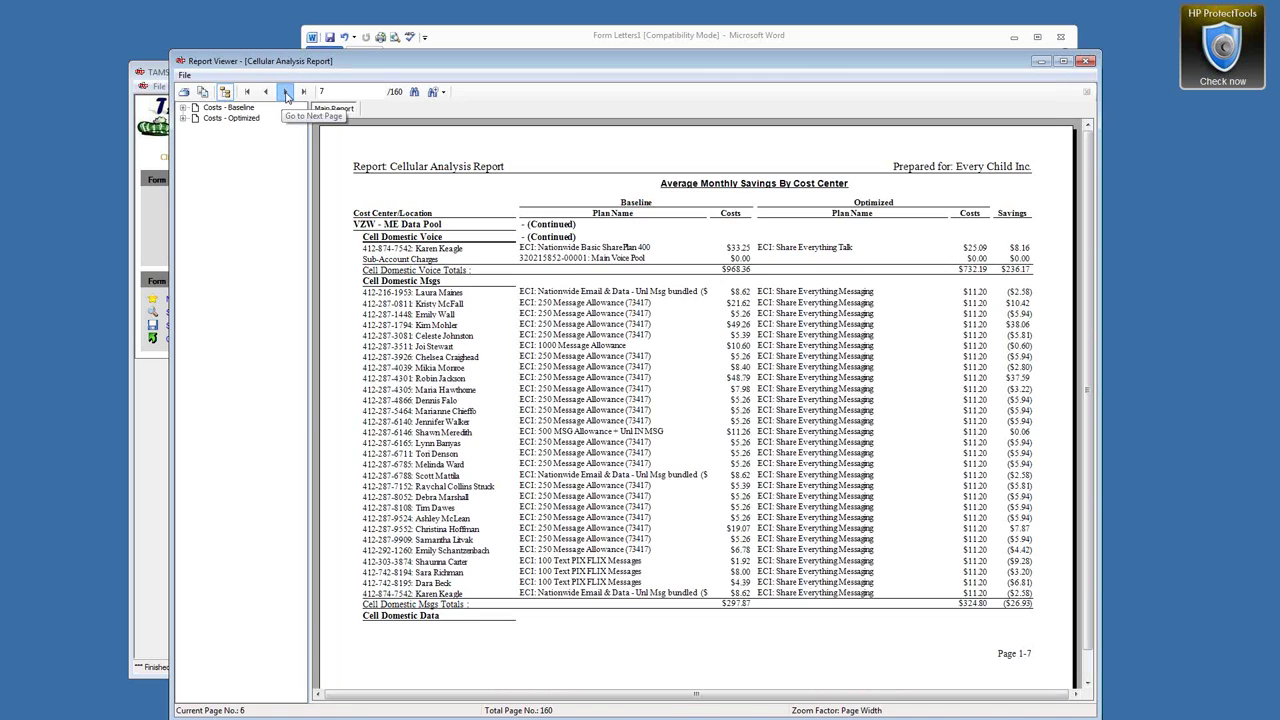
pyautogui.click(286, 92)
pyautogui.click(286, 92)
pyautogui.click(286, 92)
pyautogui.click(286, 92)
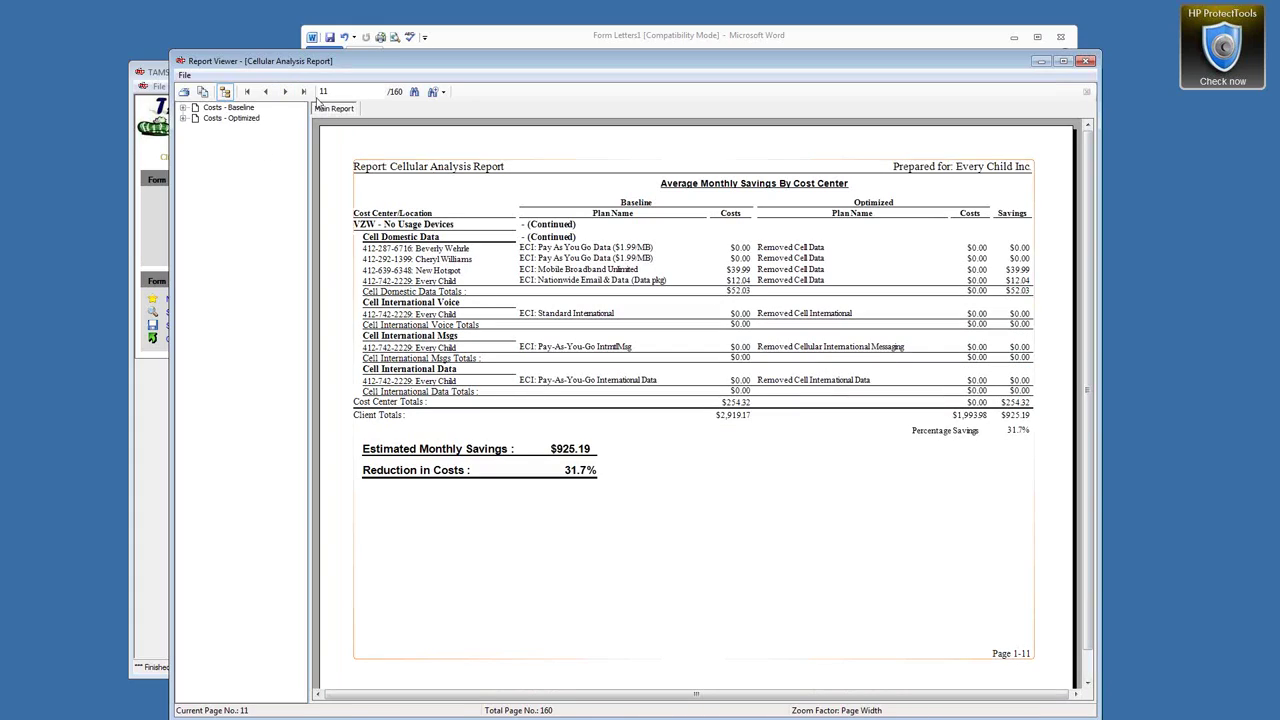
# Review the ME Data Pool savings pages back to page 8, and return to the savings totals on page 11.
pyautogui.click(333, 91)
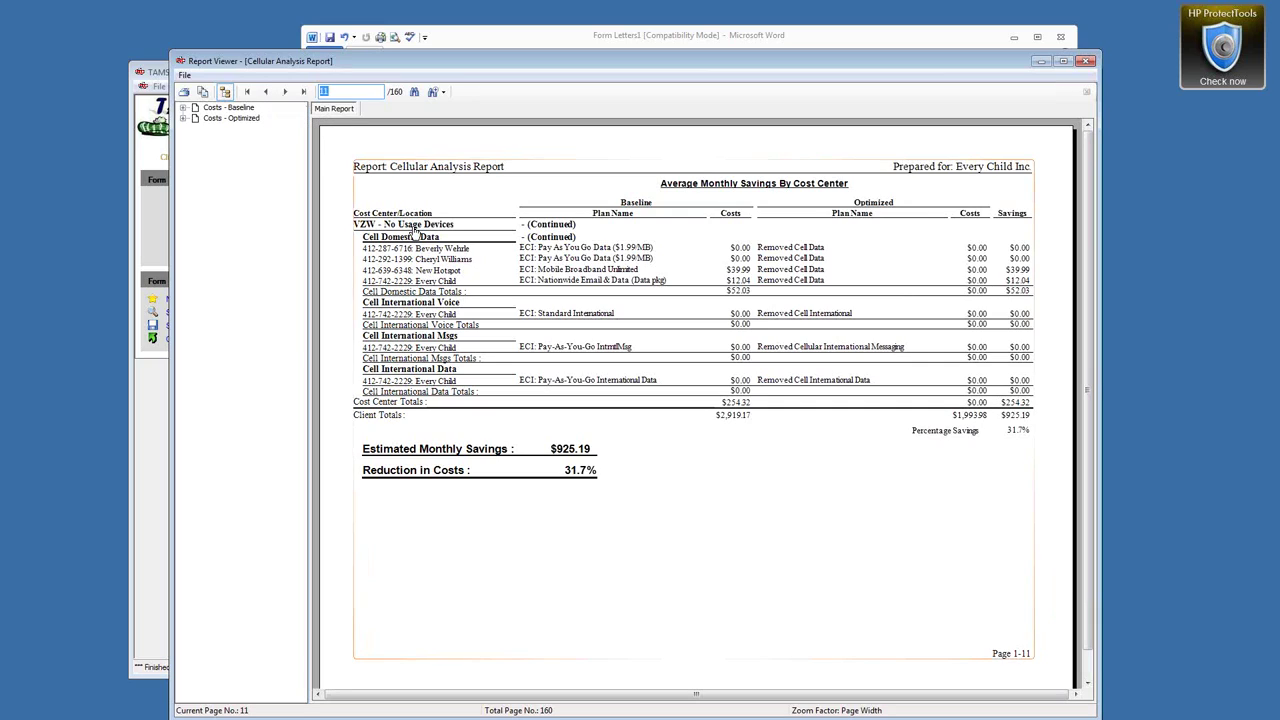
pyautogui.click(268, 92)
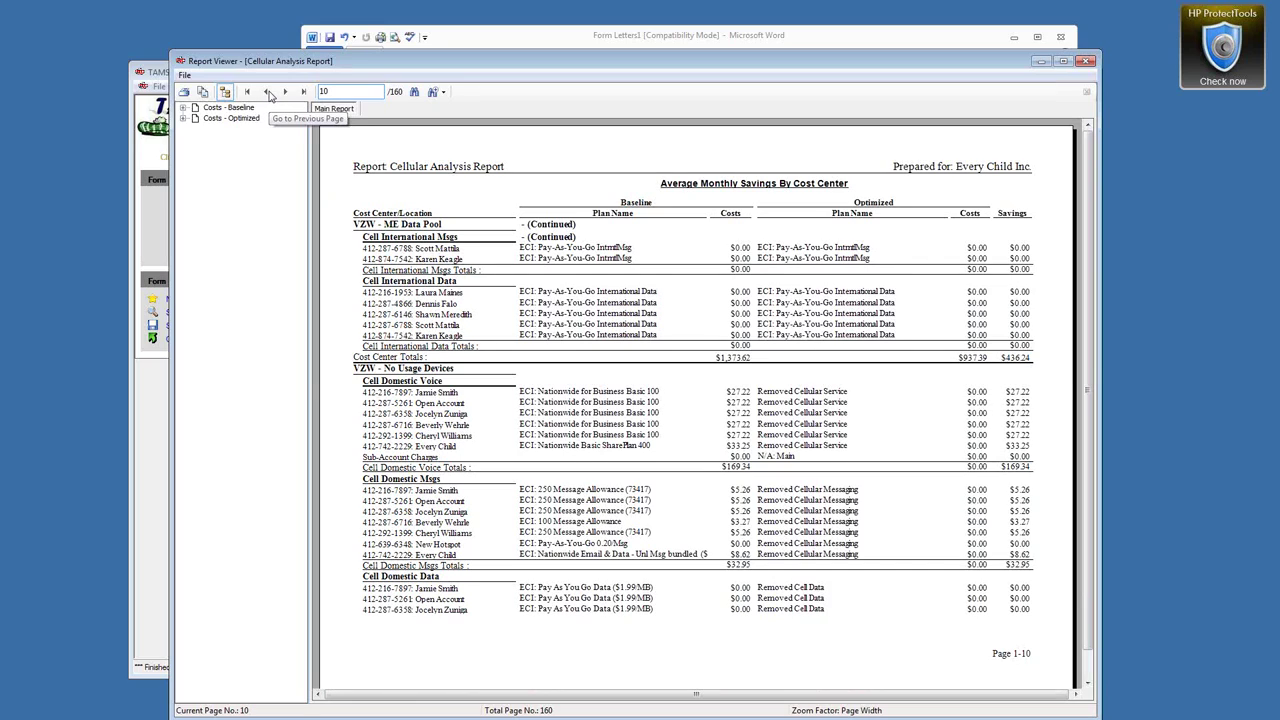
pyautogui.click(268, 92)
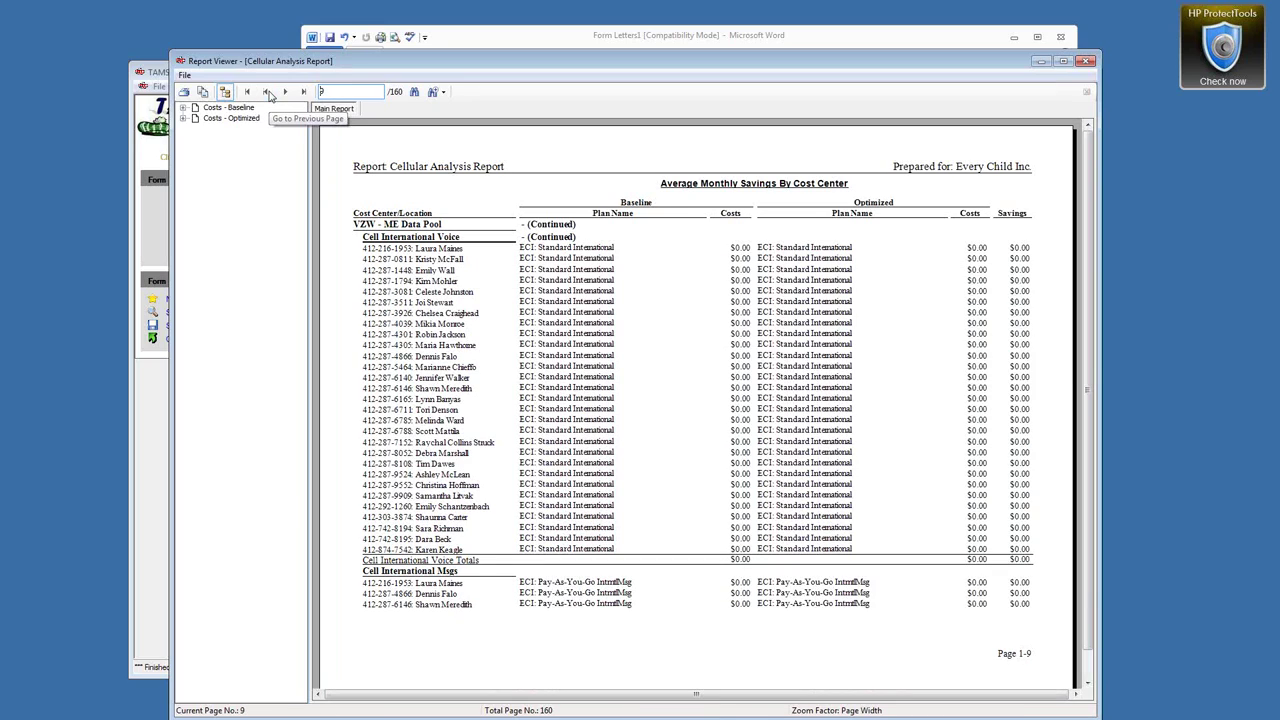
pyautogui.click(268, 92)
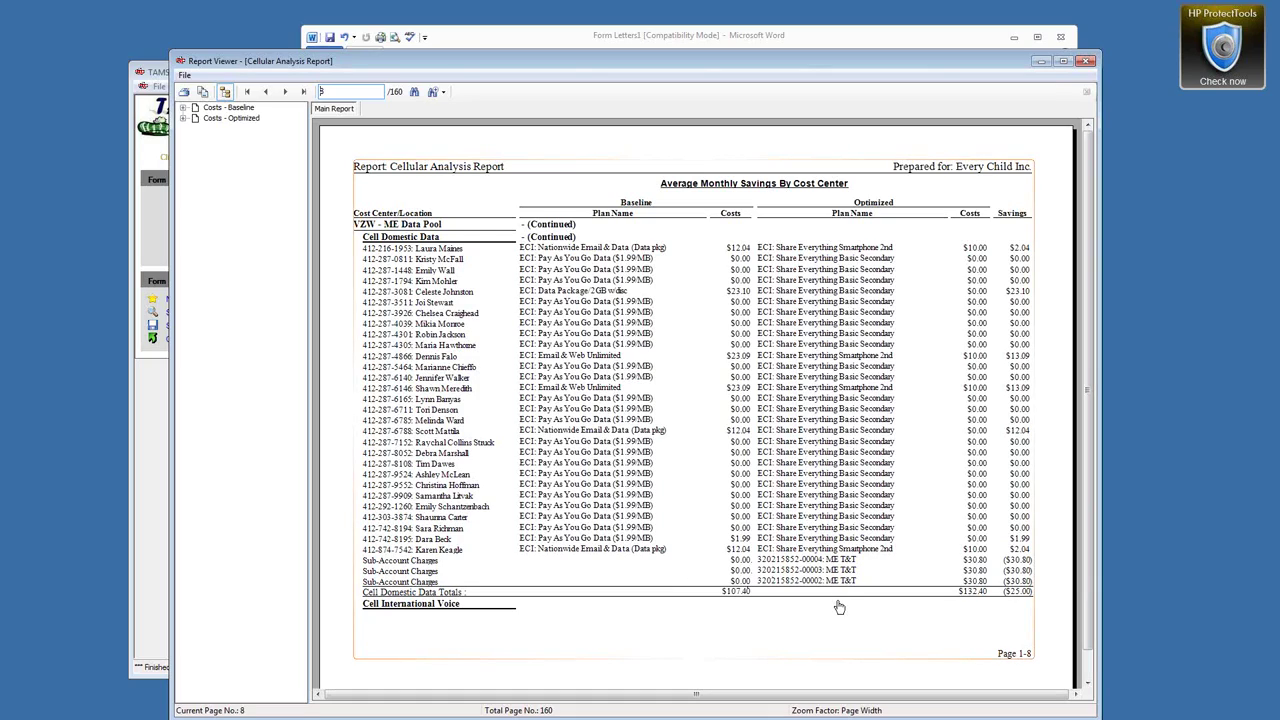
pyautogui.click(288, 92)
pyautogui.click(288, 92)
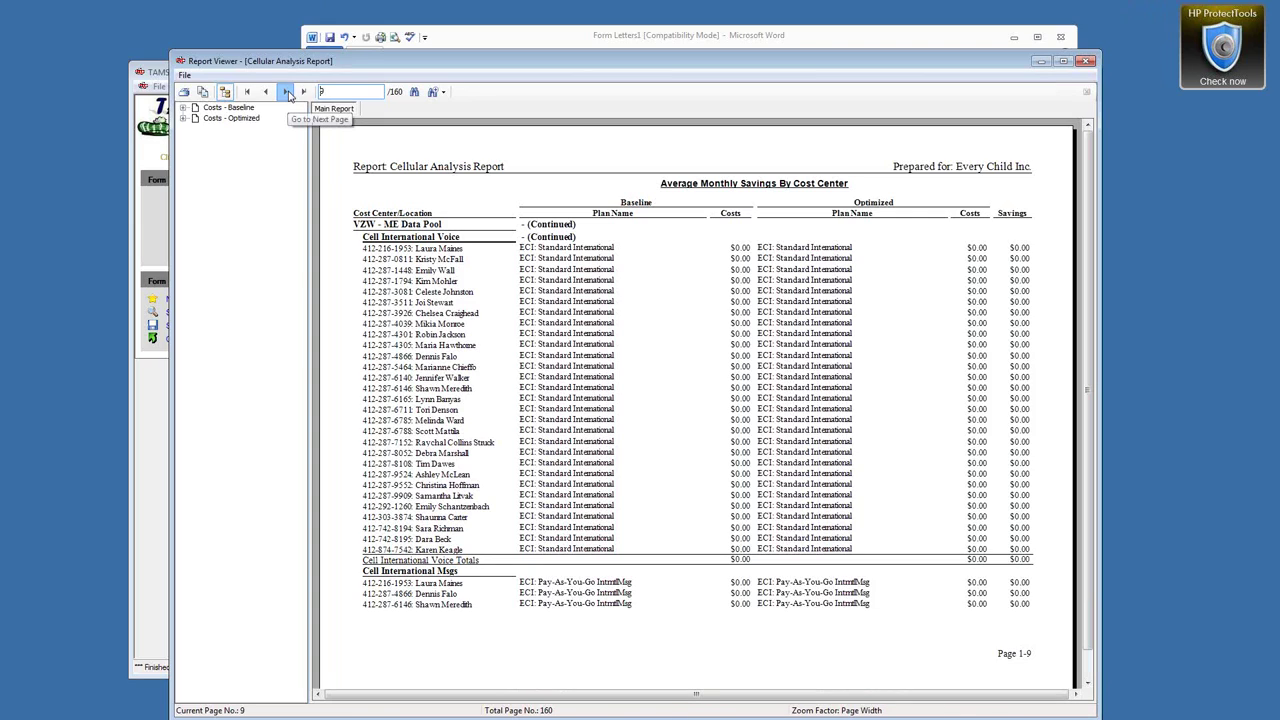
pyautogui.click(288, 92)
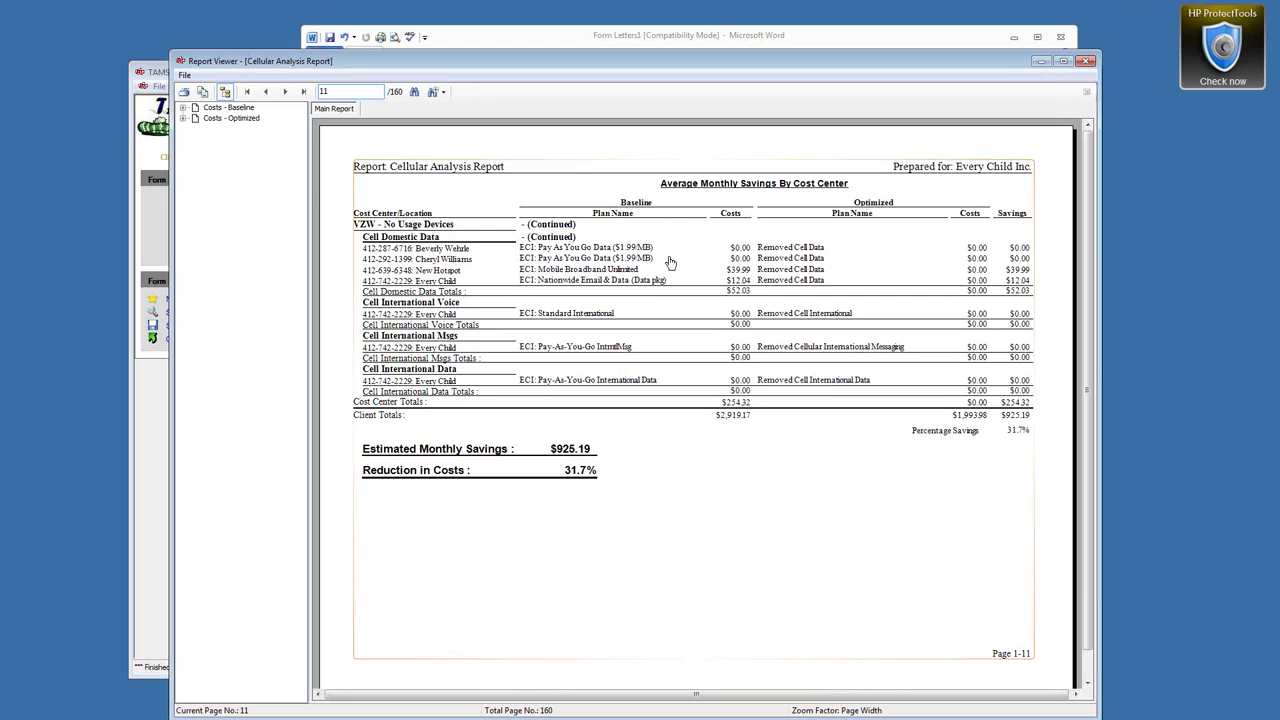
# Examine the average monthly usage by account and the messaging usage on pages 12 to 15.
pyautogui.click(286, 92)
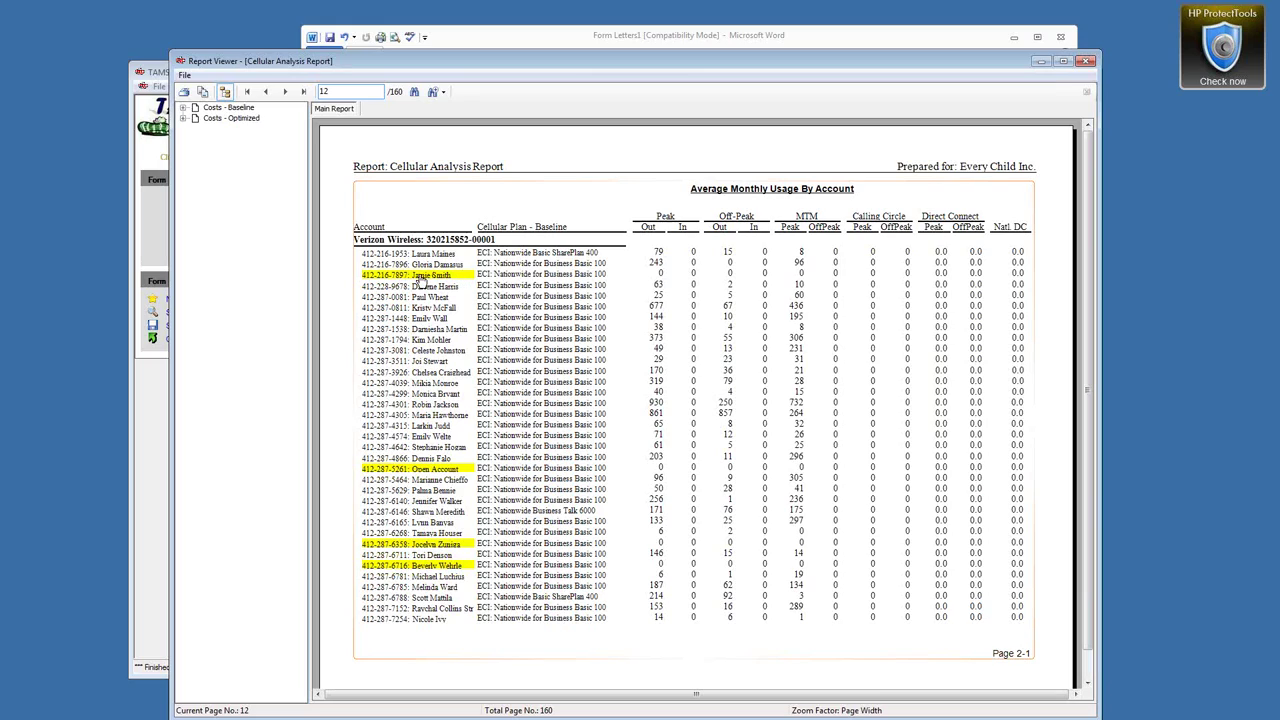
pyautogui.click(285, 92)
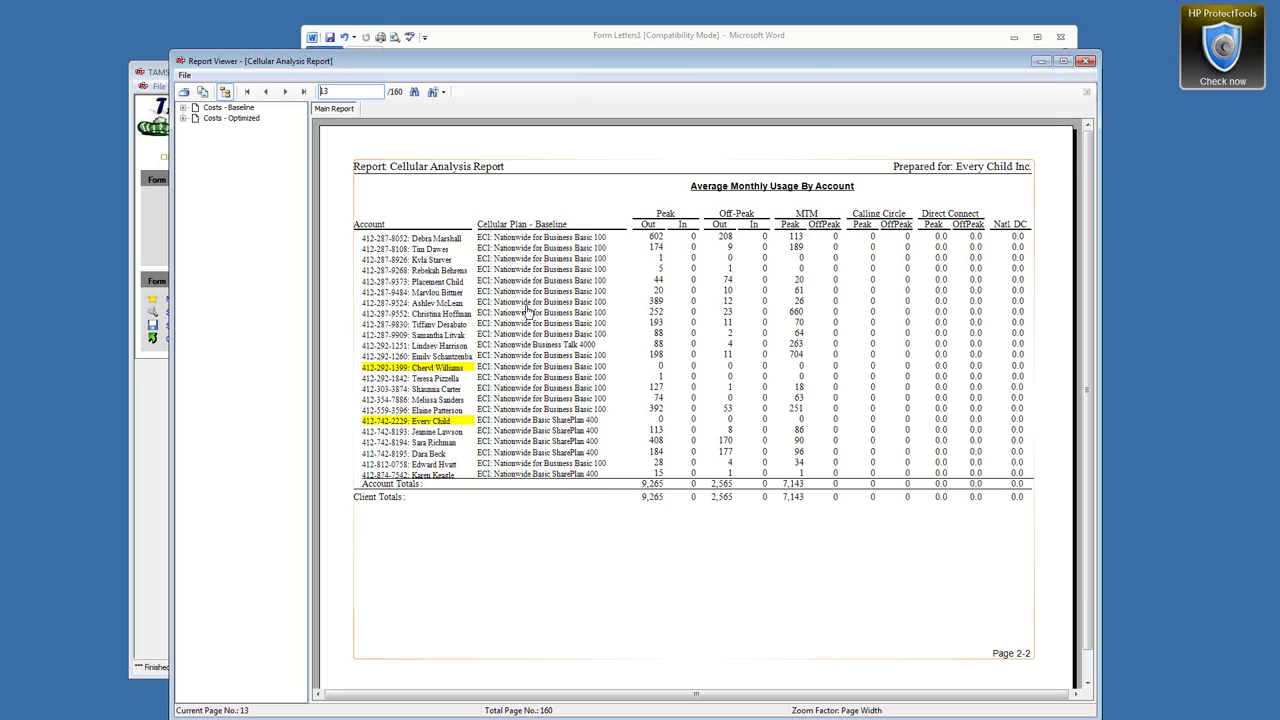
pyautogui.click(286, 93)
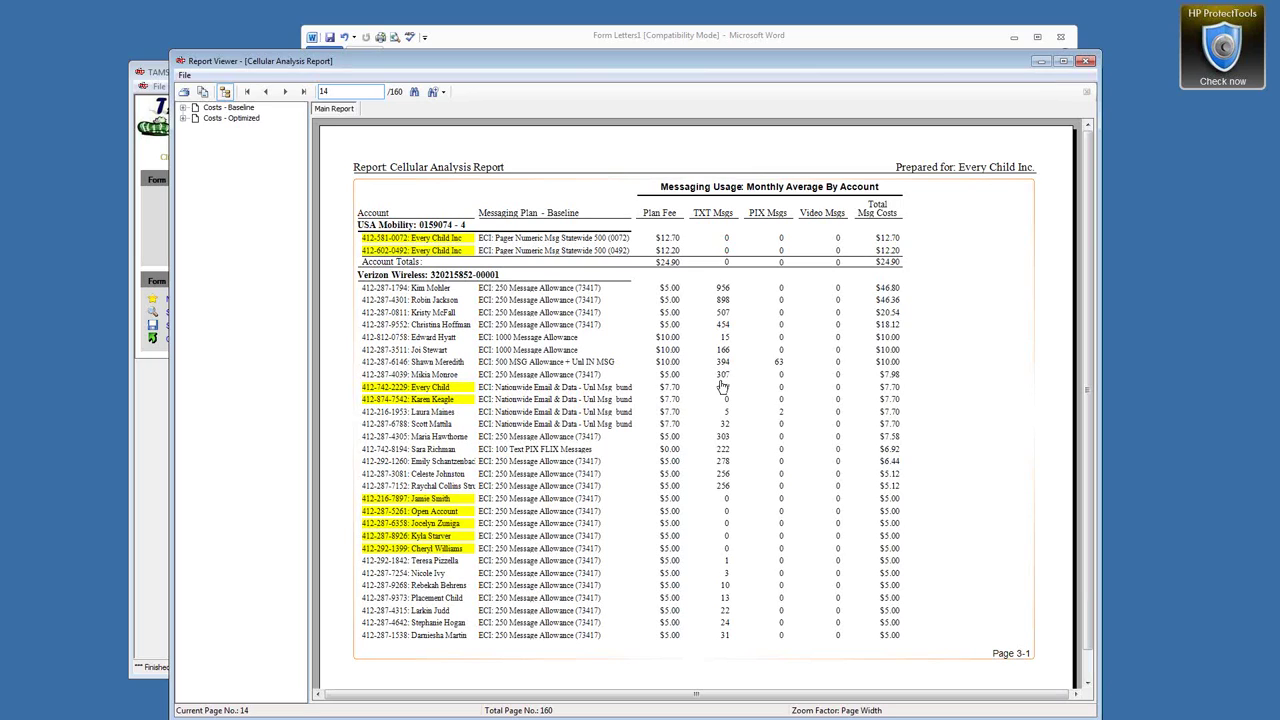
pyautogui.click(286, 92)
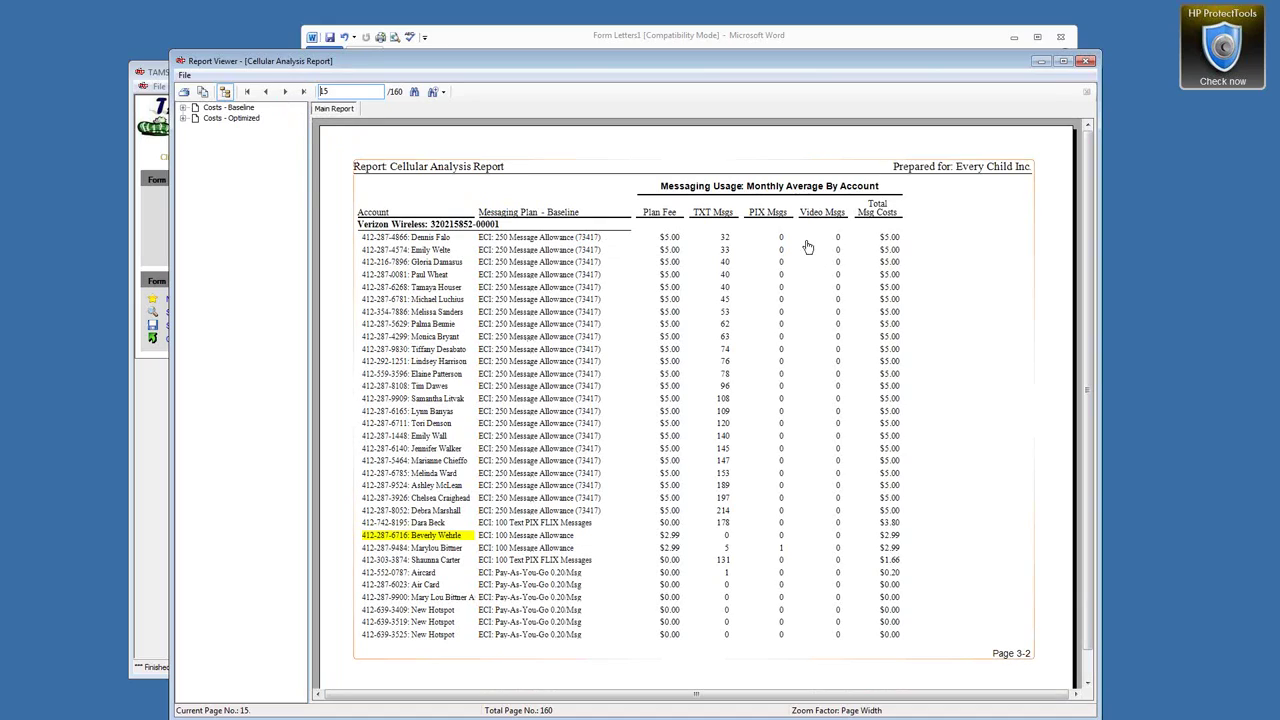
# Return to page 12 and page through all the usage-by-account sections to the Costs - Baseline details on page 23.
pyautogui.click(267, 92)
pyautogui.click(267, 92)
pyautogui.click(267, 92)
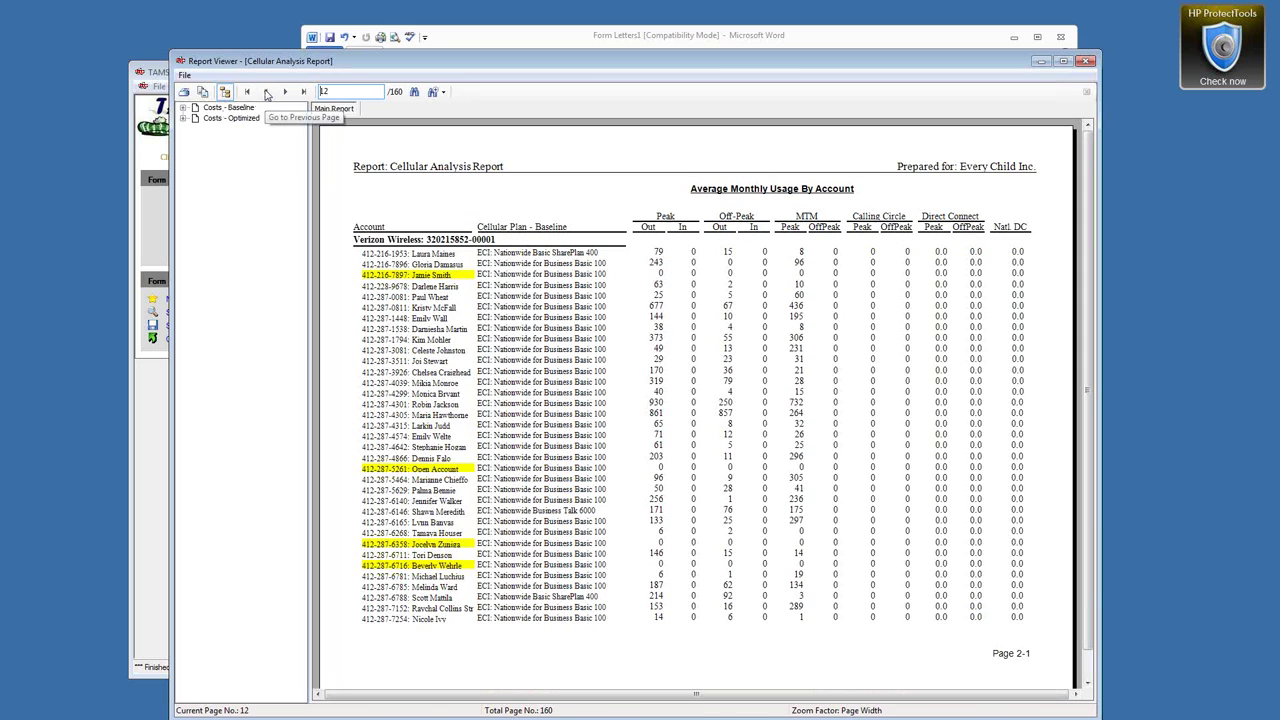
pyautogui.click(285, 92)
pyautogui.click(285, 92)
pyautogui.click(285, 92)
pyautogui.click(285, 92)
pyautogui.click(285, 92)
pyautogui.click(285, 92)
pyautogui.click(285, 92)
pyautogui.click(285, 92)
pyautogui.click(285, 92)
pyautogui.click(285, 92)
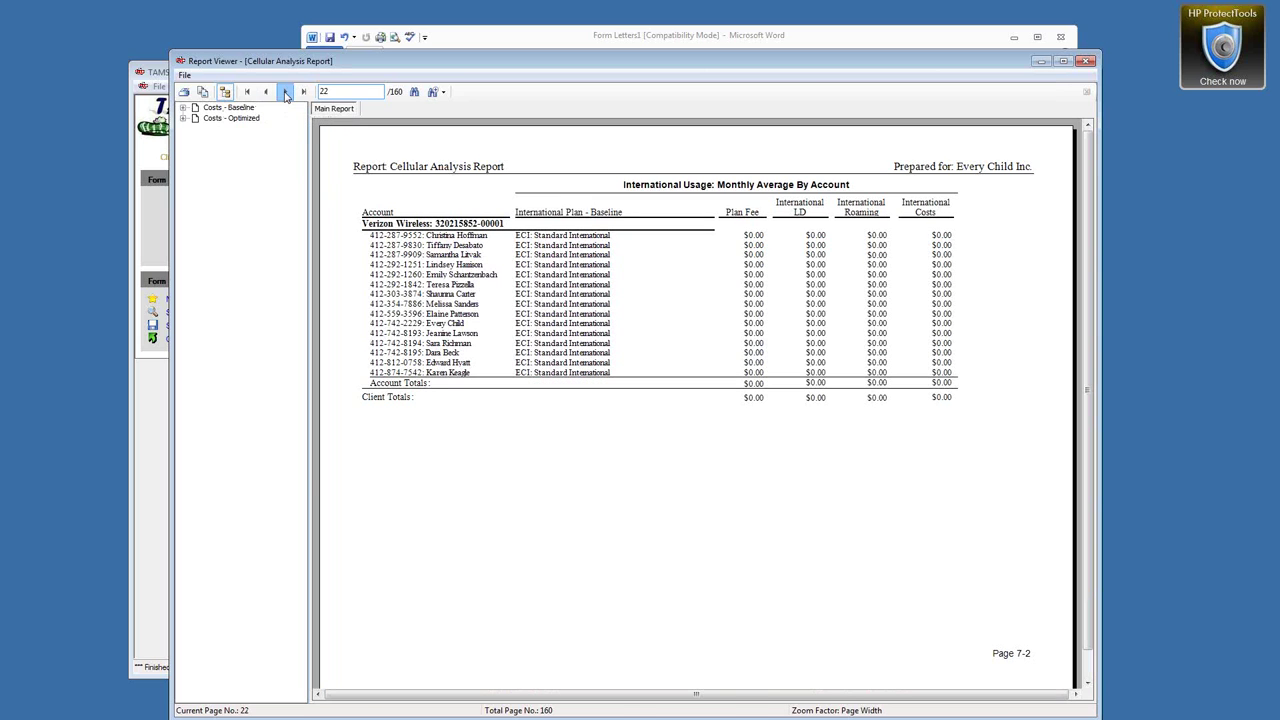
pyautogui.click(285, 92)
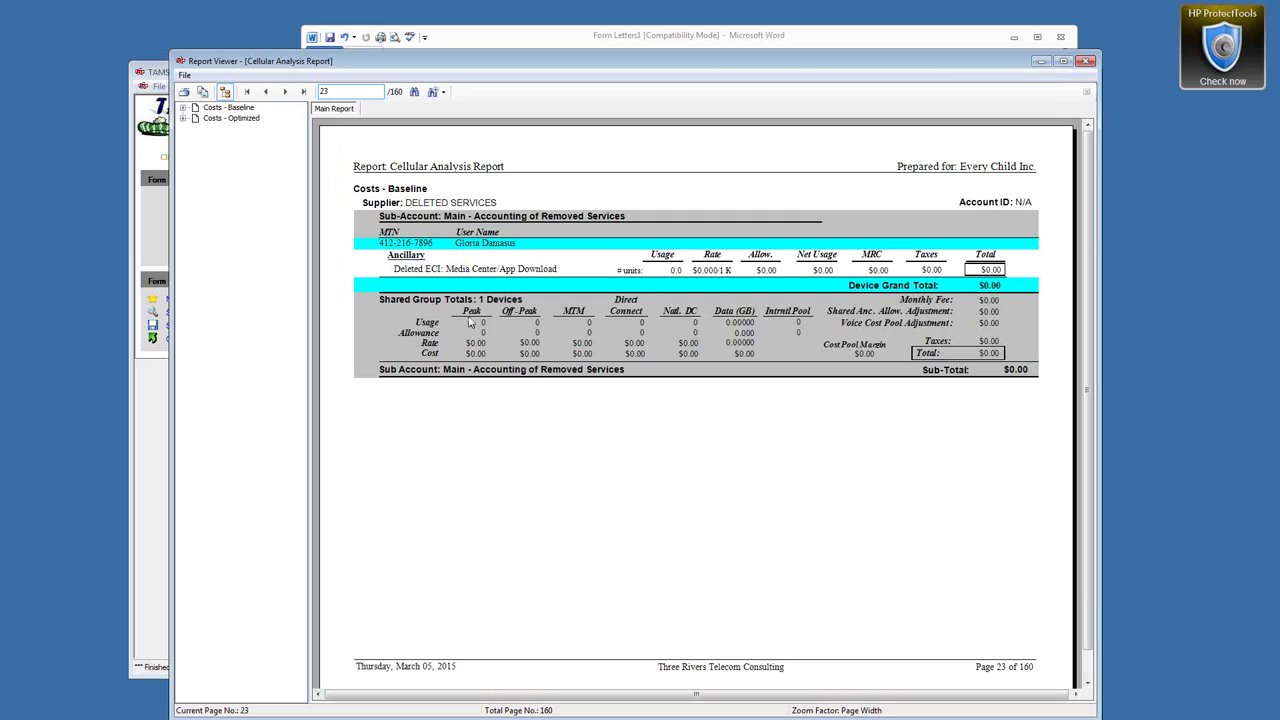
# Page back through the international, data and messaging usage sections from page 23 to the average monthly usage on page 12.
pyautogui.click(266, 92)
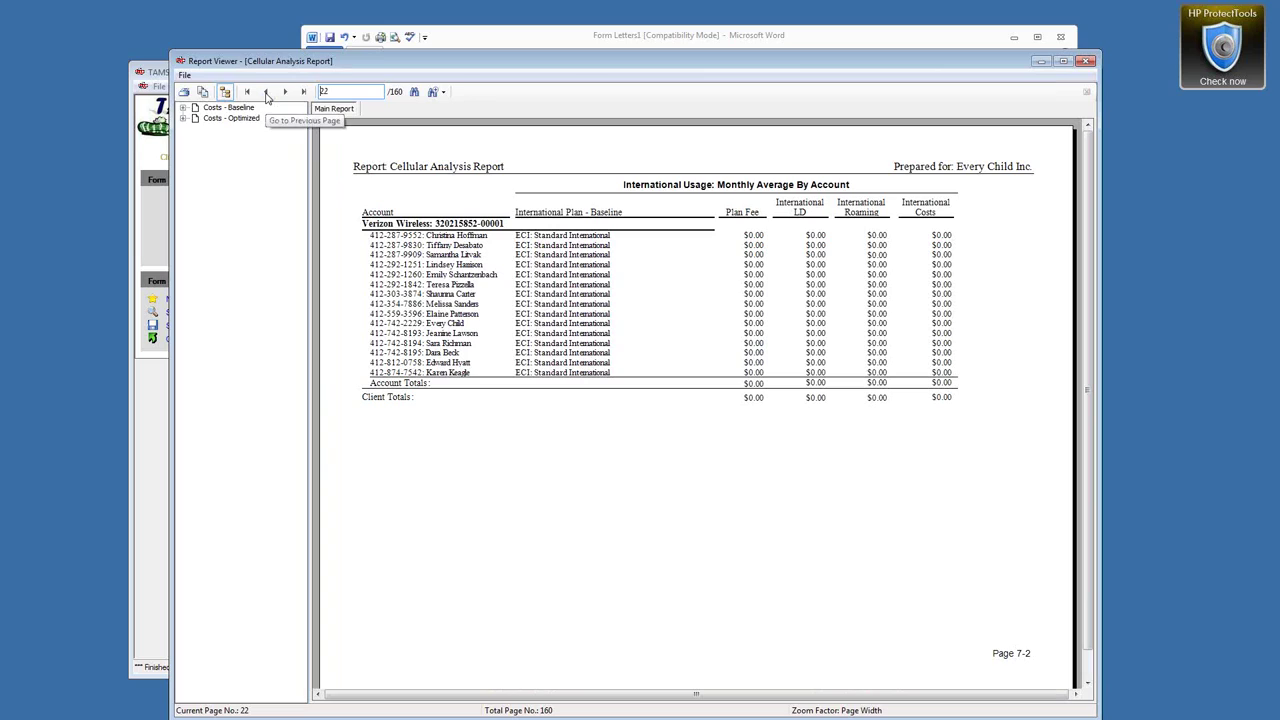
pyautogui.click(266, 92)
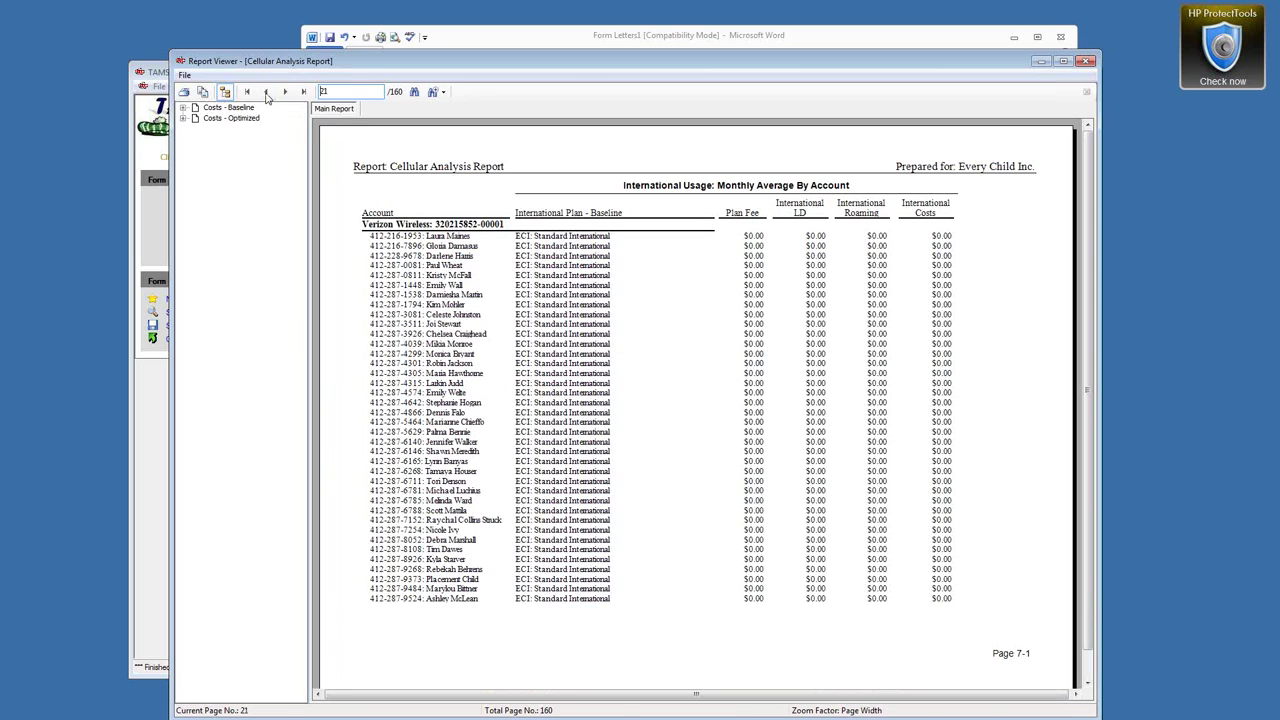
pyautogui.click(266, 92)
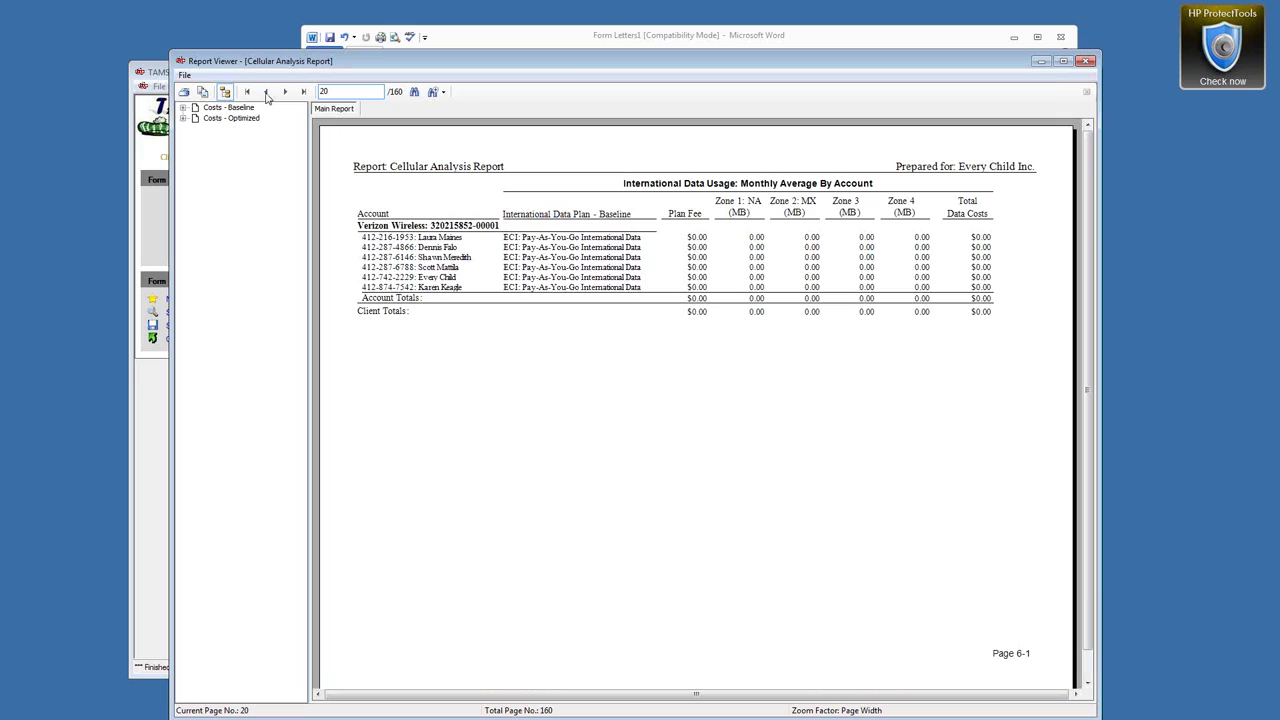
pyautogui.click(266, 92)
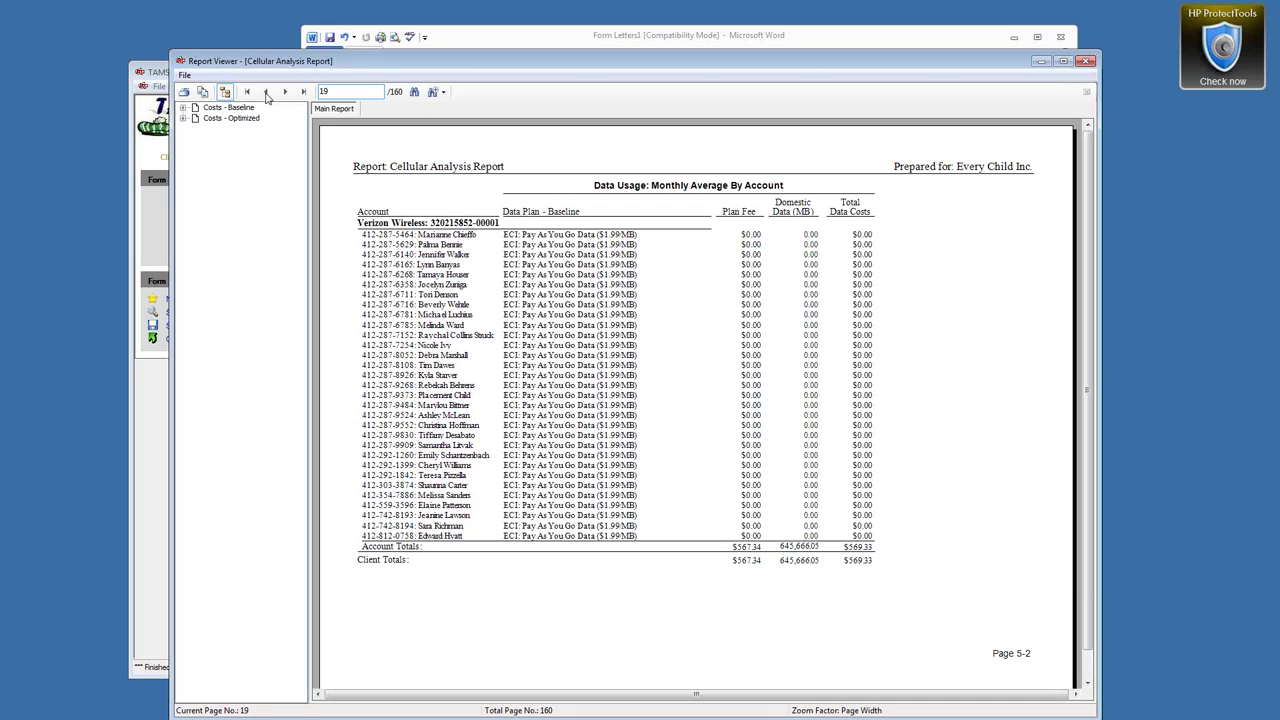
pyautogui.click(323, 91)
pyautogui.click(267, 92)
pyautogui.click(267, 92)
pyautogui.click(267, 92)
pyautogui.click(267, 92)
pyautogui.click(267, 92)
pyautogui.click(267, 92)
pyautogui.click(267, 92)
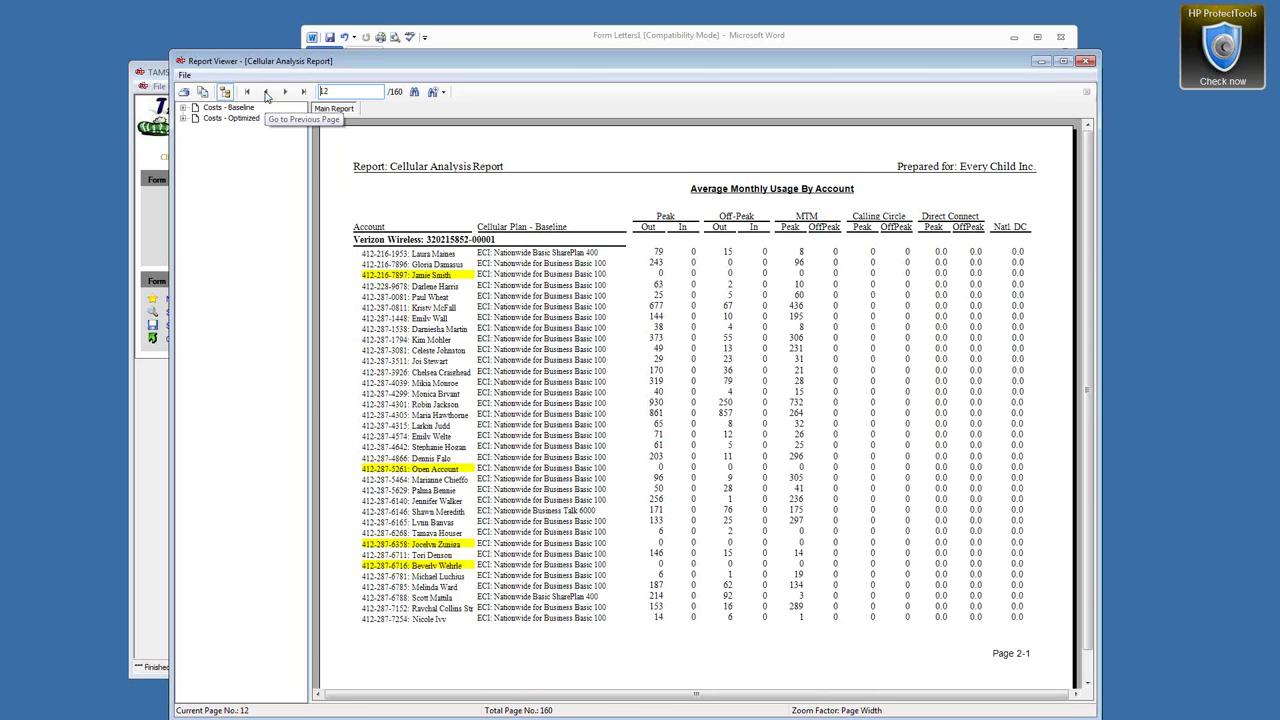
# Export pages 12 to 19 of the Cellular Analysis Report in Microsoft Word (doc) format.
pyautogui.click(183, 76)
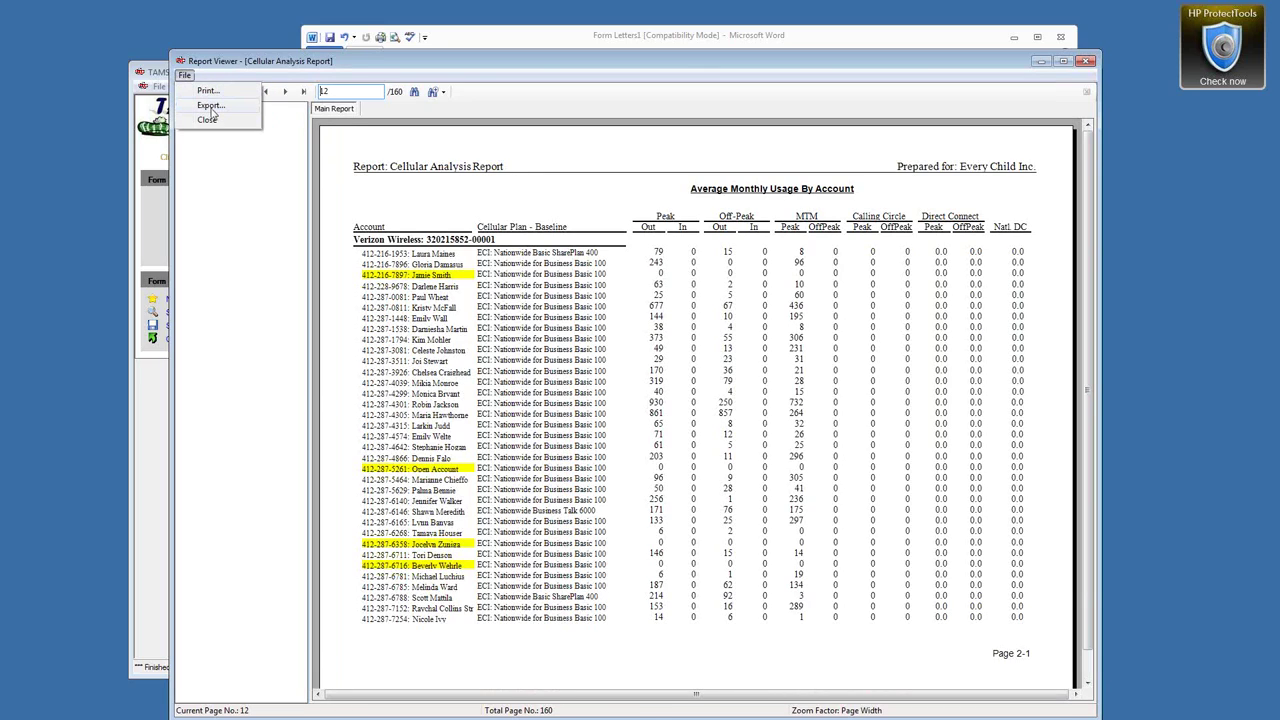
pyautogui.click(205, 106)
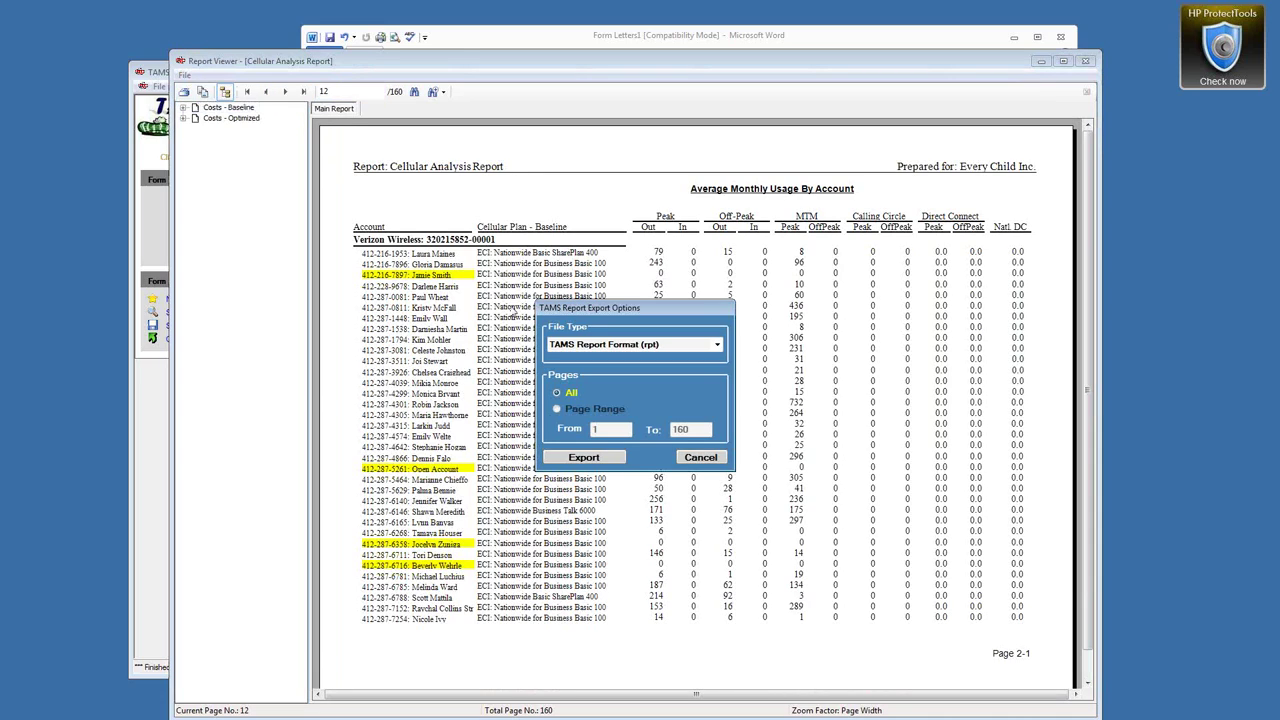
pyautogui.click(716, 344)
pyautogui.click(647, 380)
pyautogui.click(558, 409)
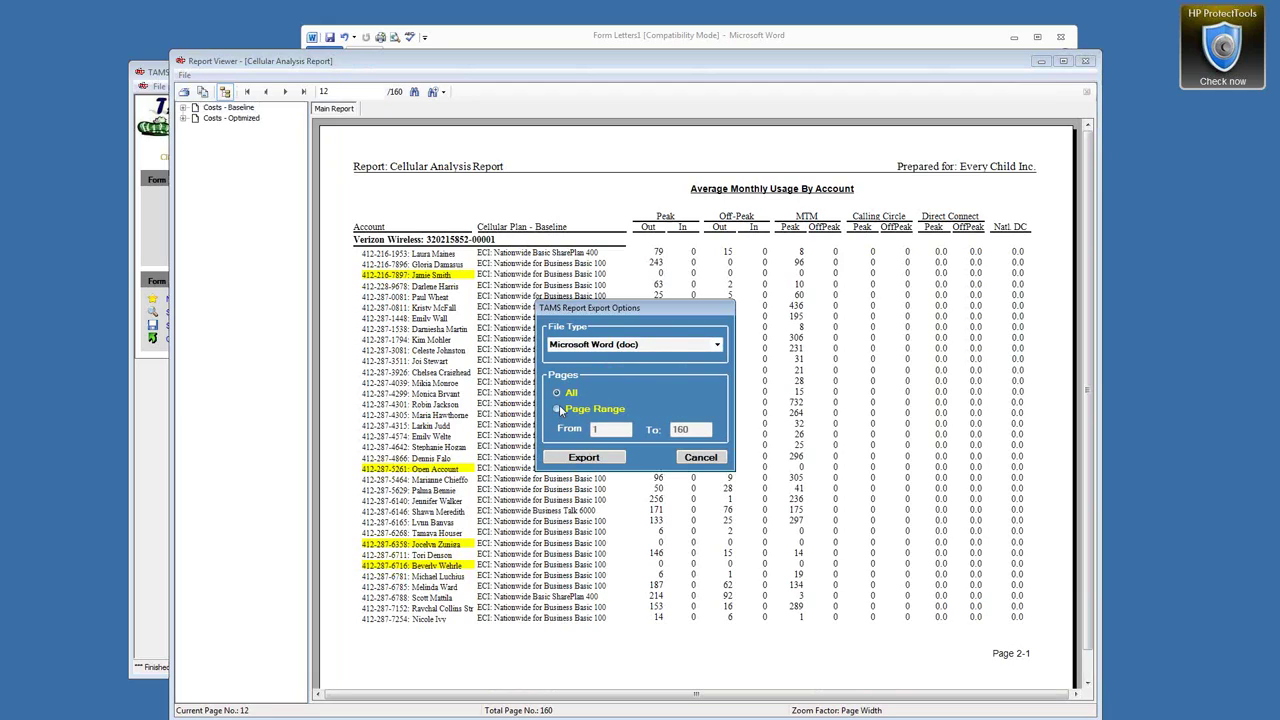
pyautogui.click(597, 429)
pyautogui.write('2')
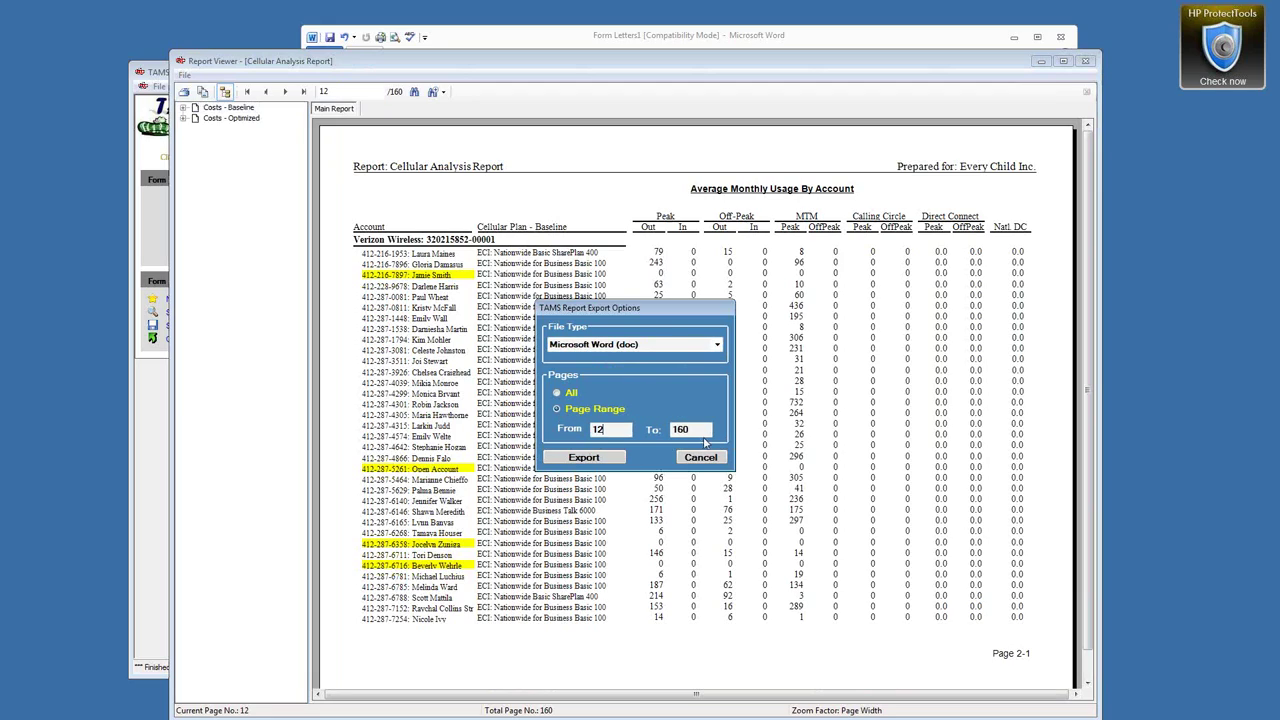
pyautogui.doubleClick(697, 429)
pyautogui.write('1')
pyautogui.click(616, 458)
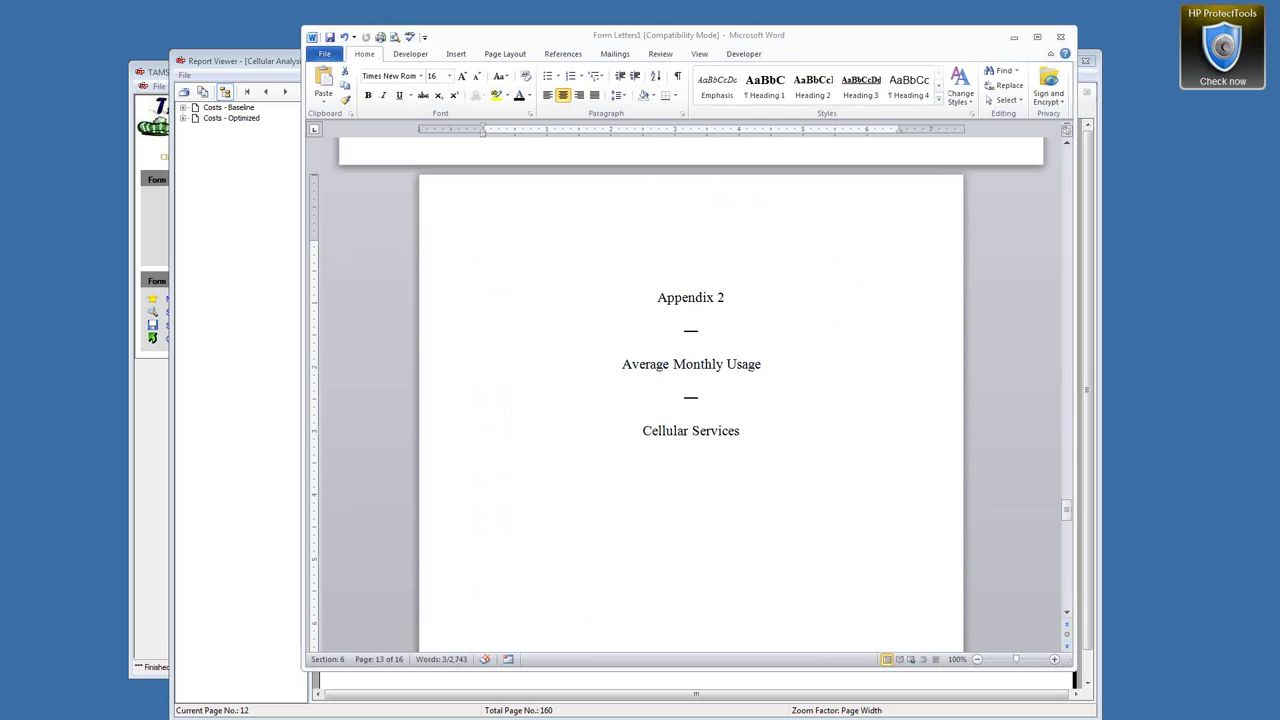
# Save the export as 2015-03-05_Cellular_AvgUsage.doc in the Every Child folder and open the saved document from there.
pyautogui.press('F12')
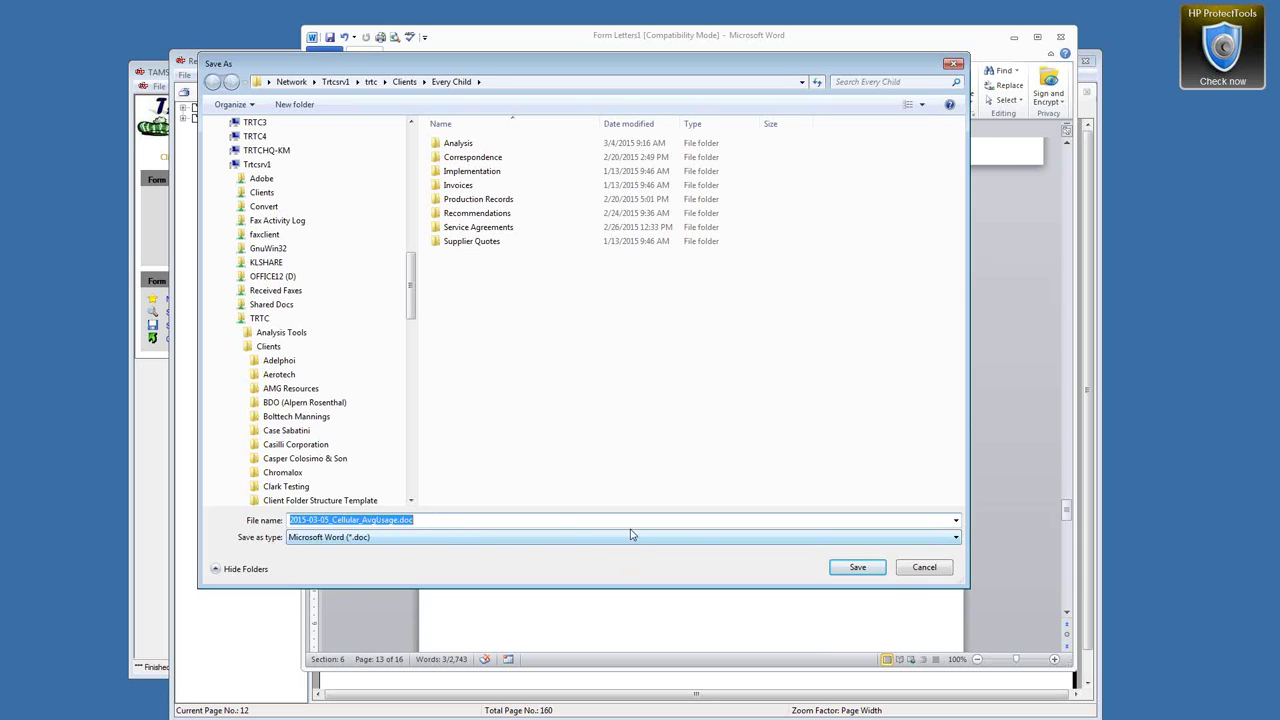
pyautogui.click(856, 569)
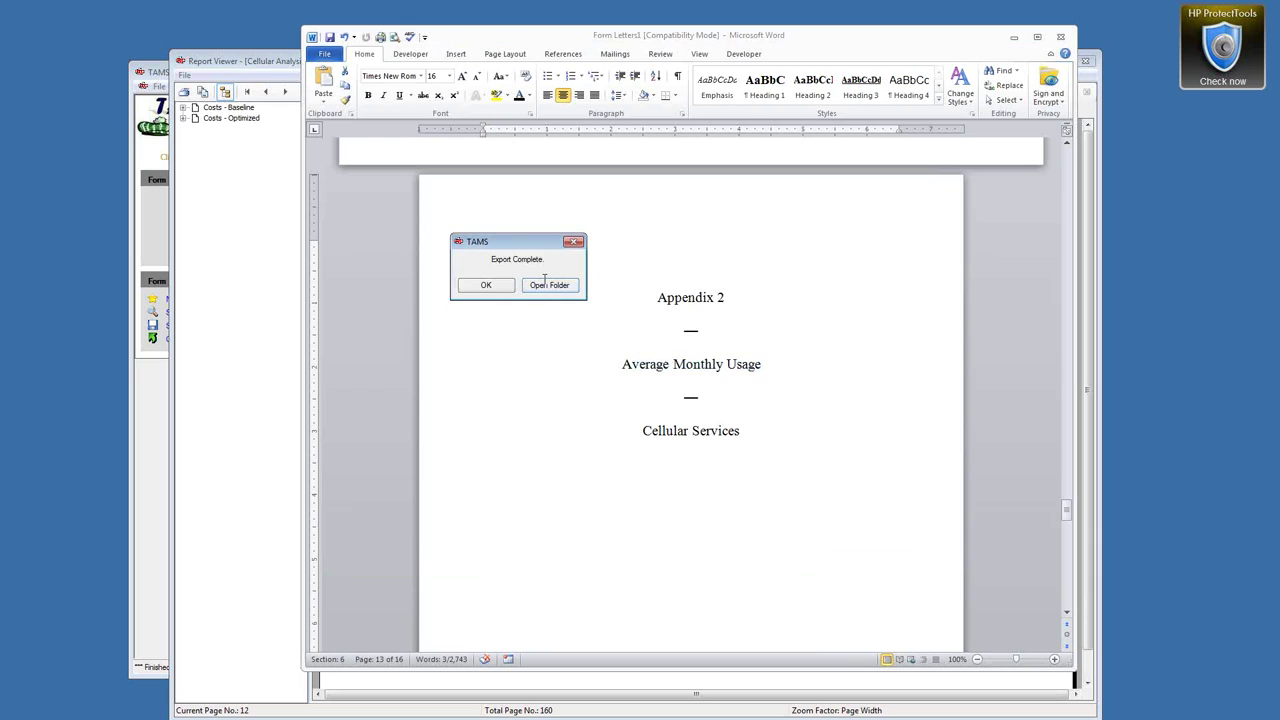
pyautogui.click(552, 288)
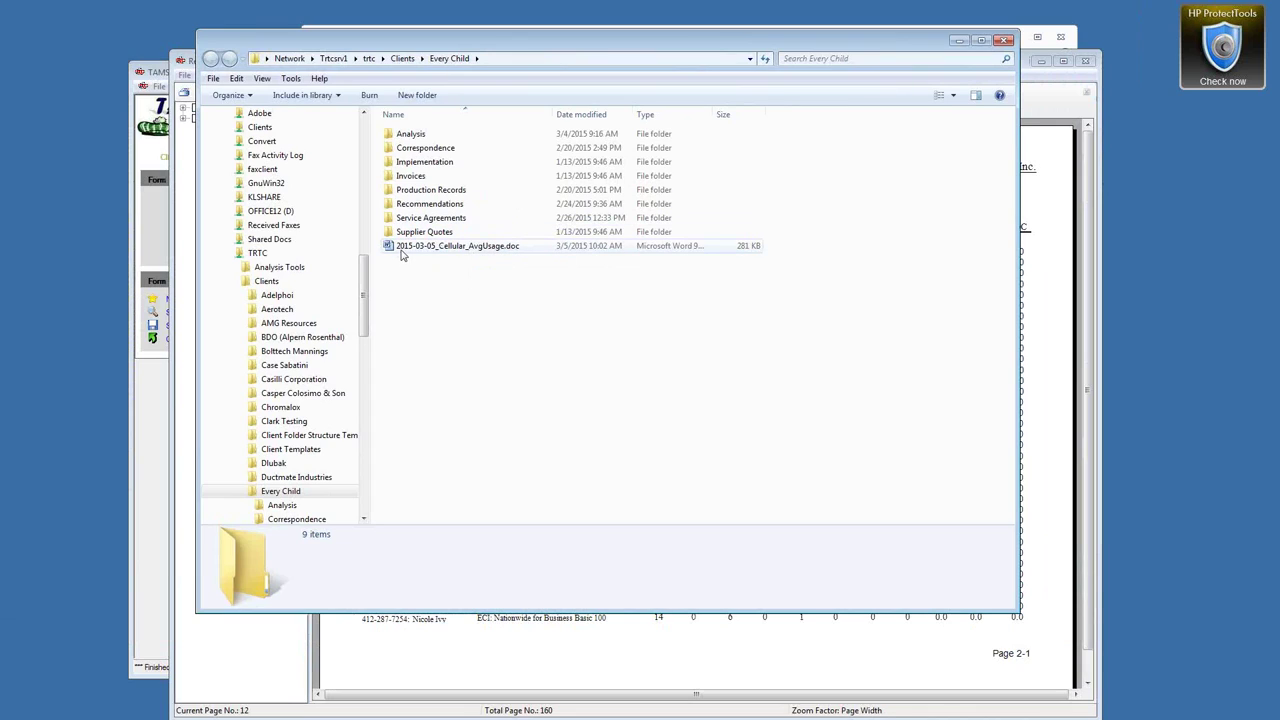
pyautogui.doubleClick(402, 252)
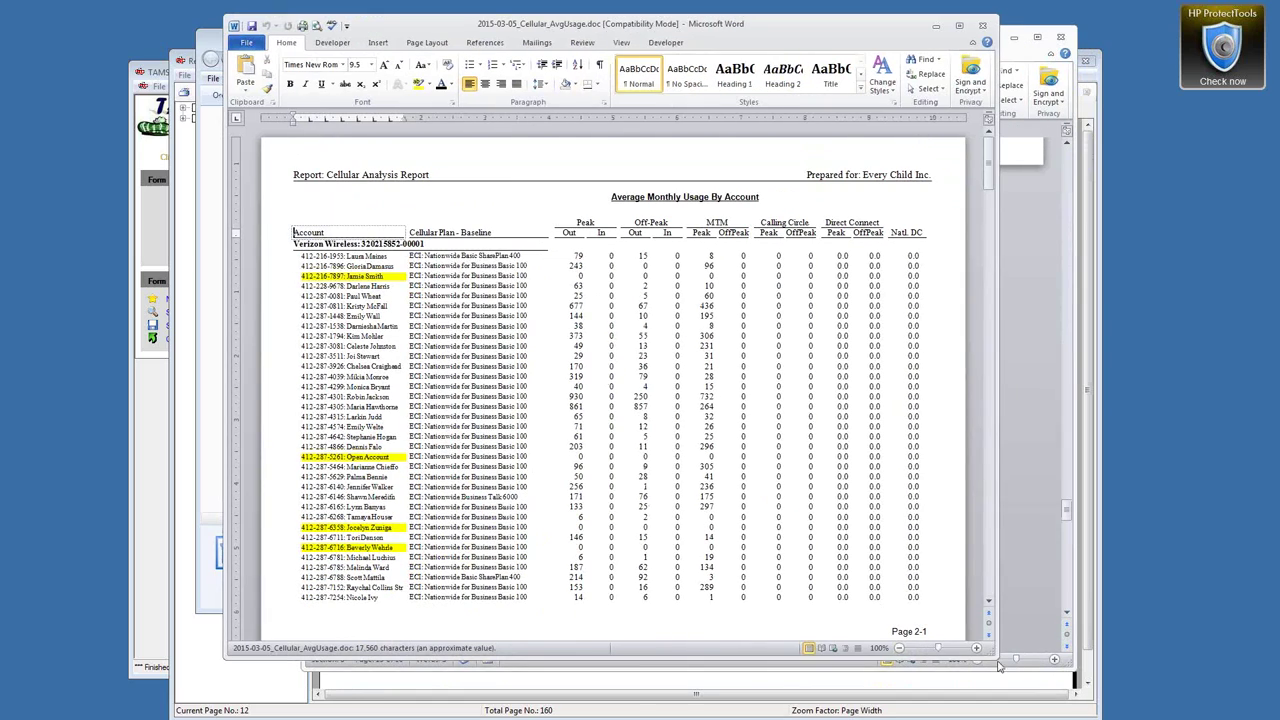
# Resize the document window, set the zoom to one page, and check the page labels on the first three pages.
pyautogui.moveTo(995, 656); pyautogui.dragTo(963, 690)
pyautogui.click(621, 42)
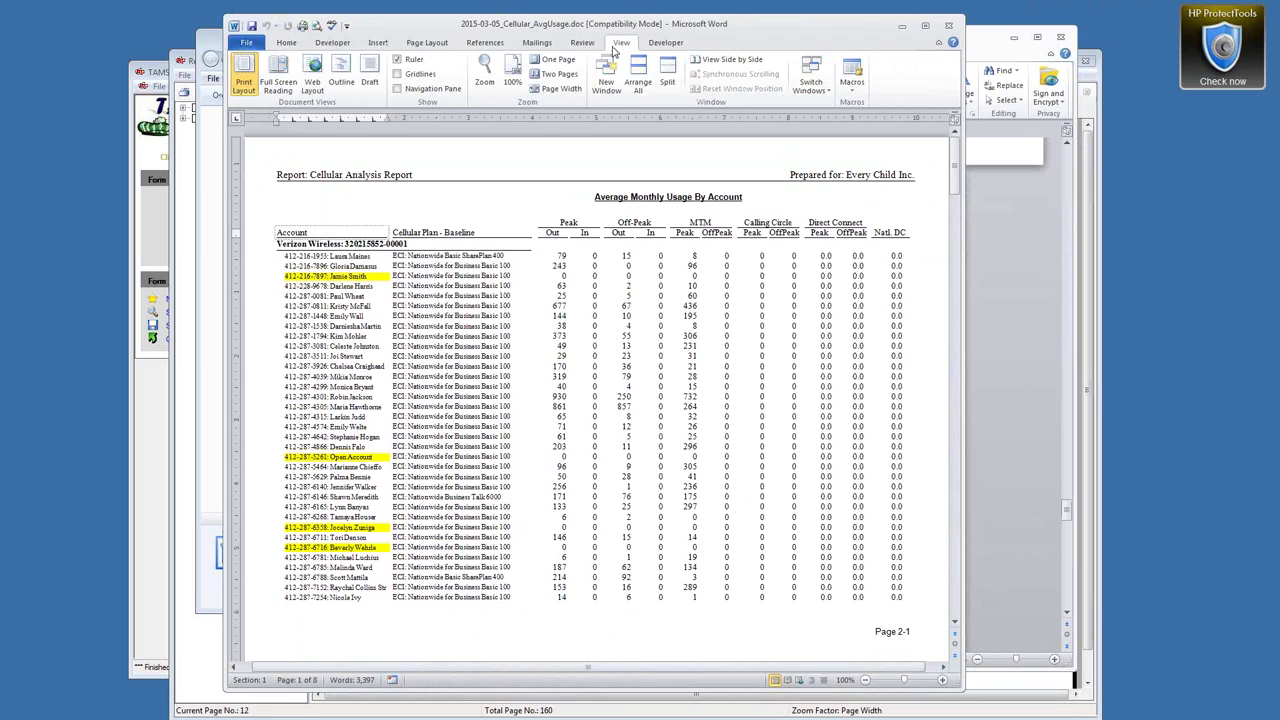
pyautogui.click(553, 62)
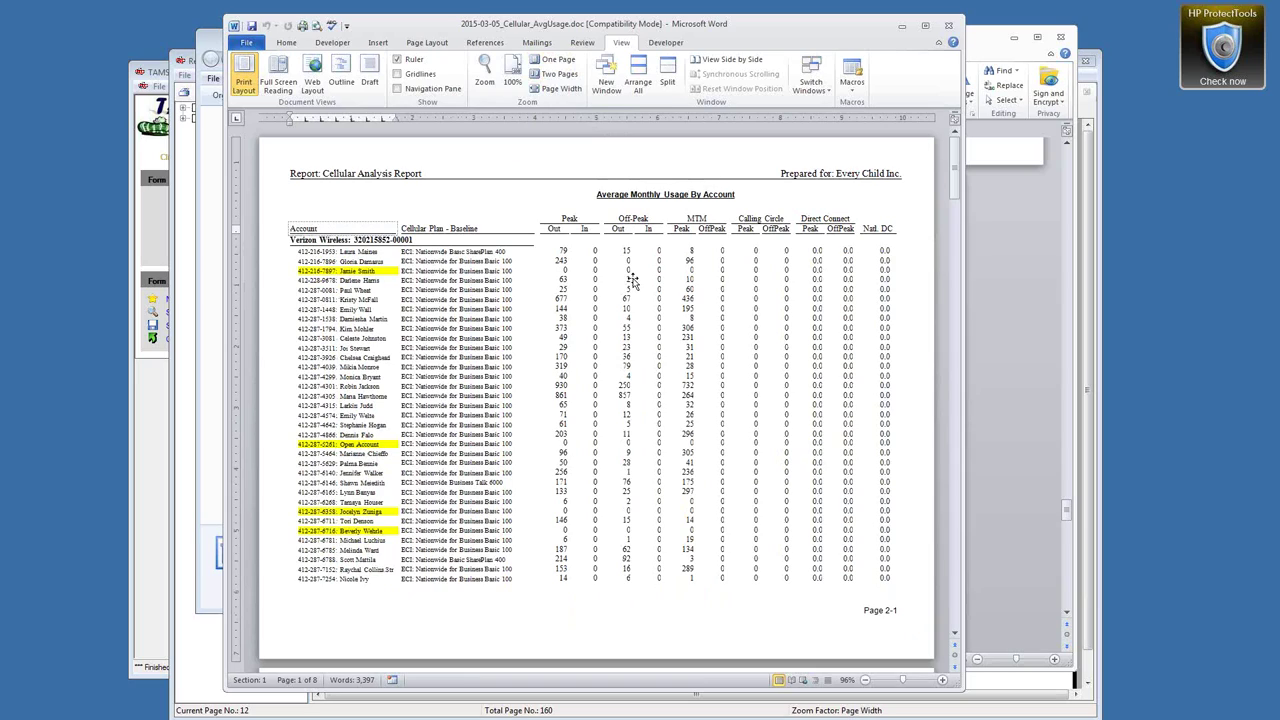
pyautogui.scroll(-15, 632, 280)
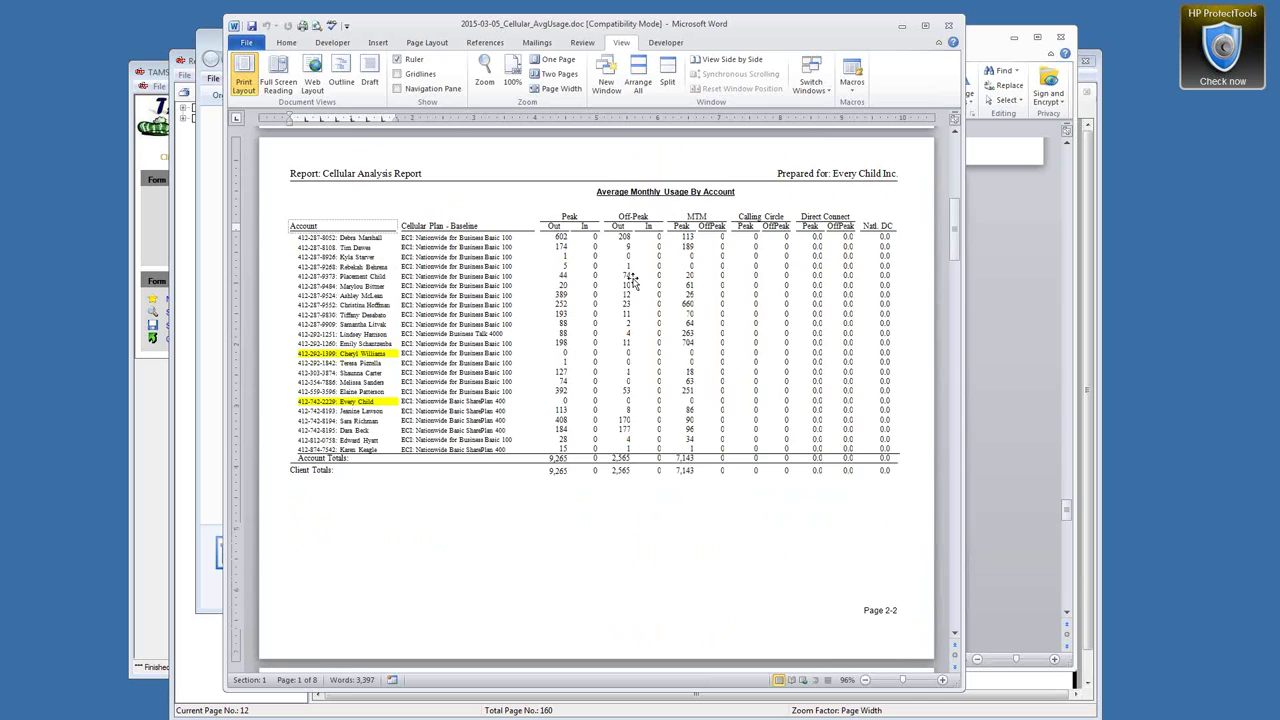
pyautogui.scroll(-3, 632, 280)
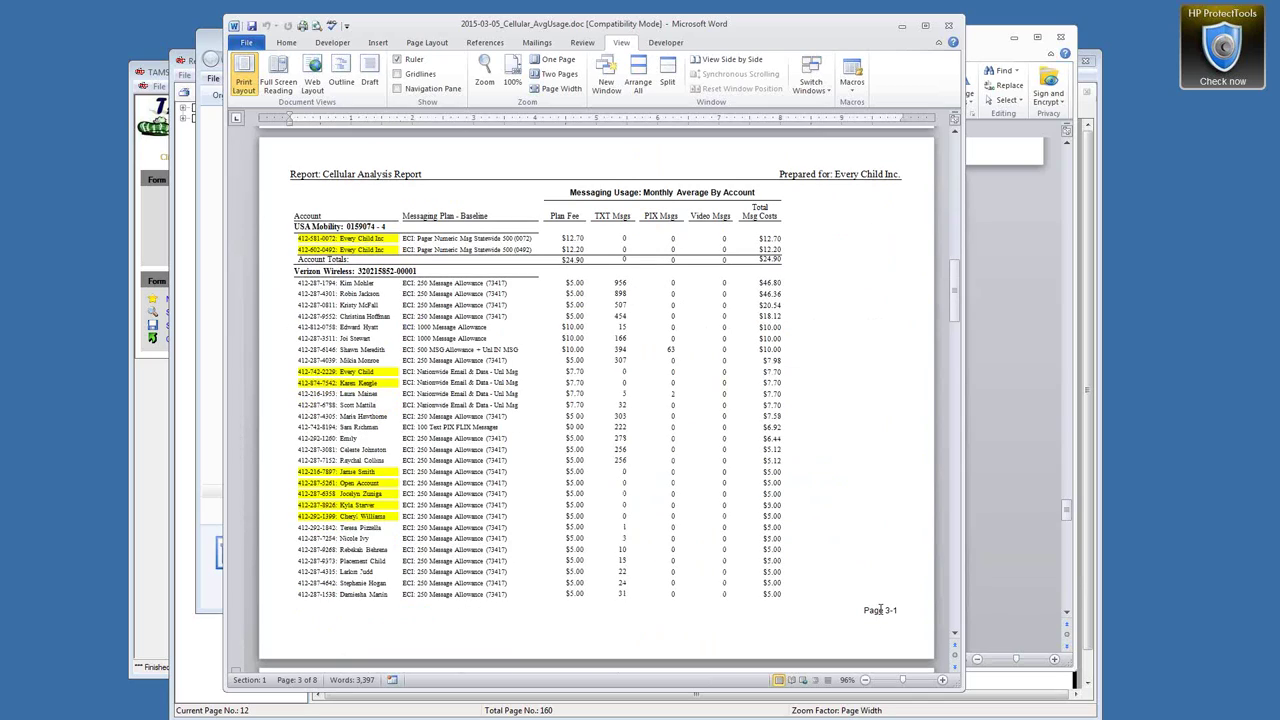
pyautogui.press('pageup')
pyautogui.press('pageup')
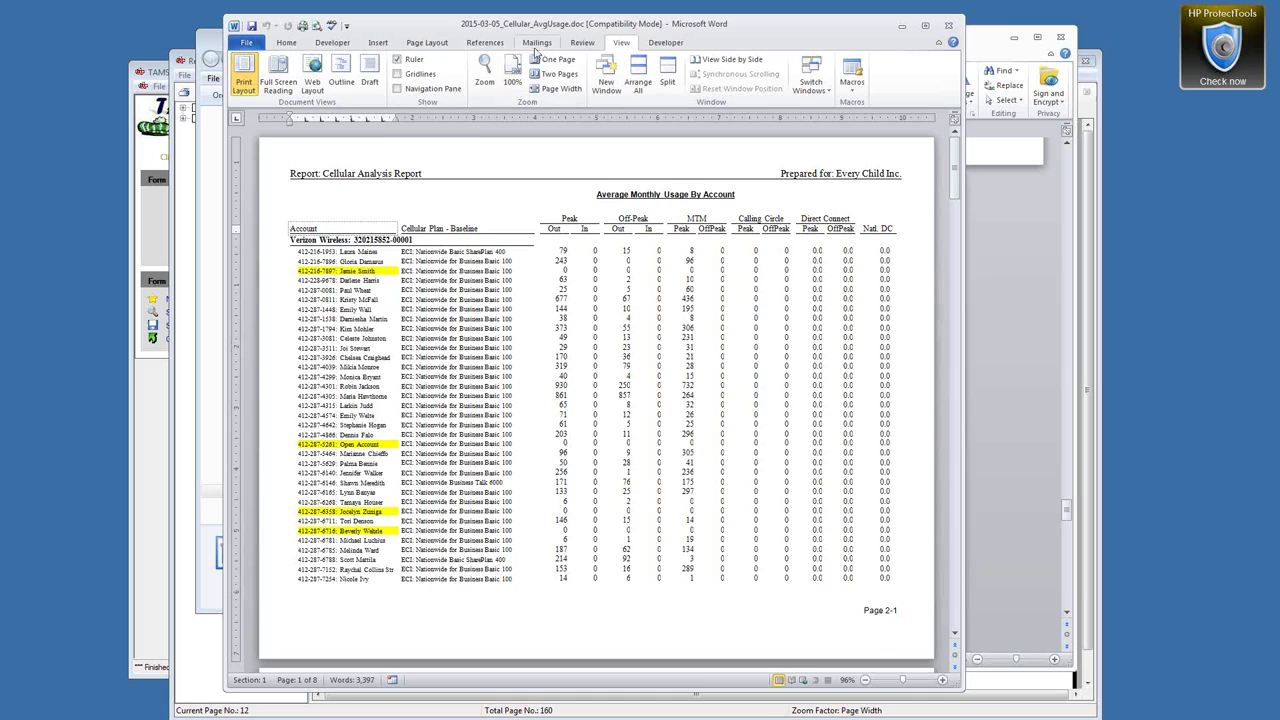
# Delete the page number label at the bottom of every page in the exported usage document.
pyautogui.click(876, 619)
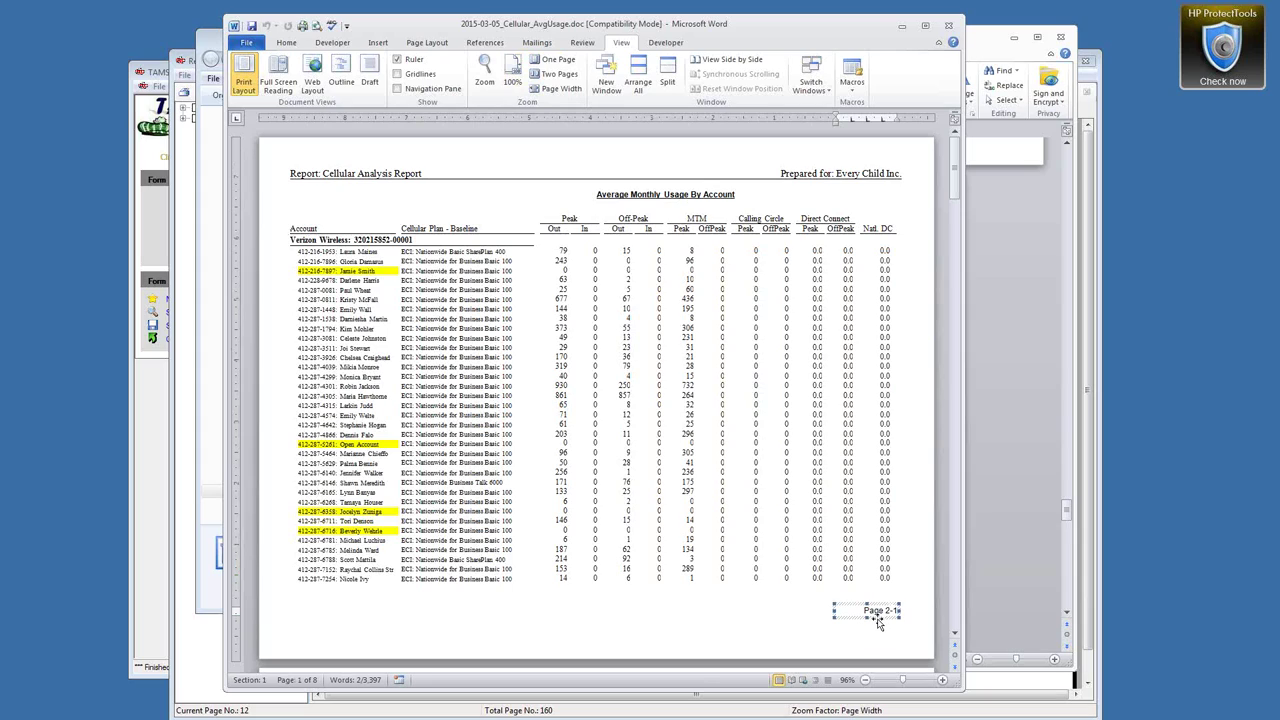
pyautogui.press('pagedown')
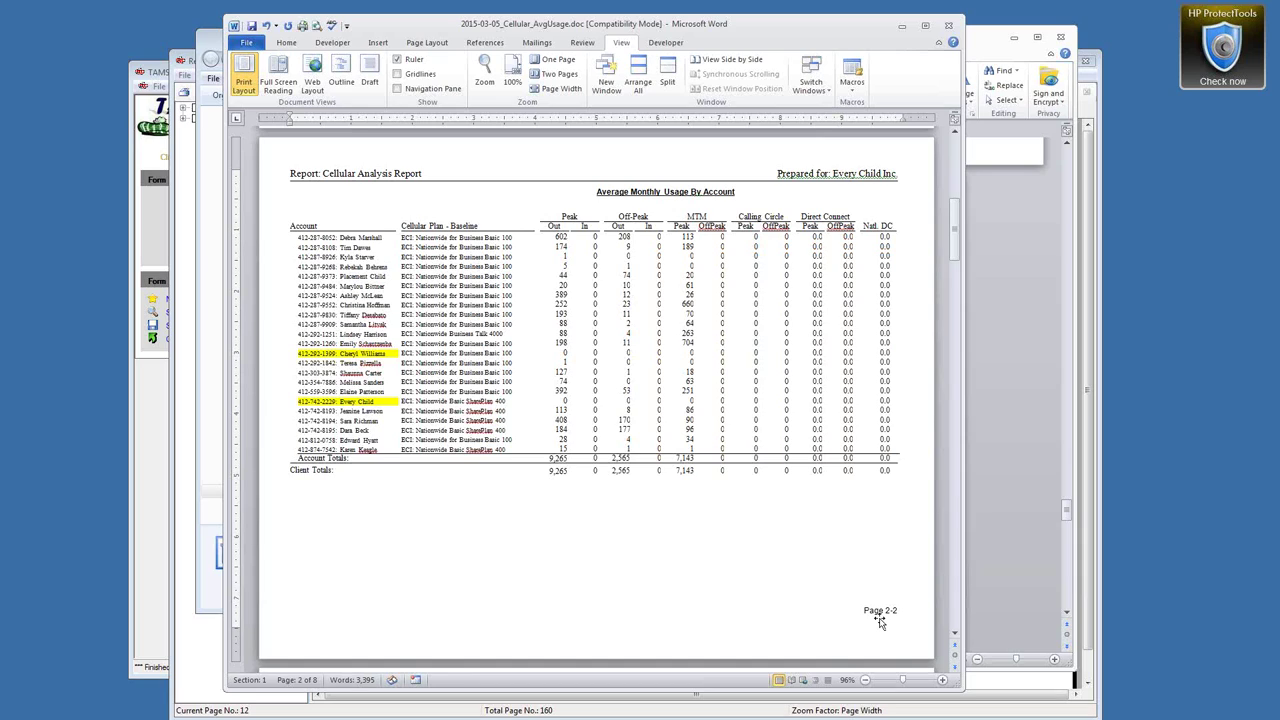
pyautogui.press('pagedown')
pyautogui.click(879, 621)
pyautogui.press('pagedown')
pyautogui.press('pagedown')
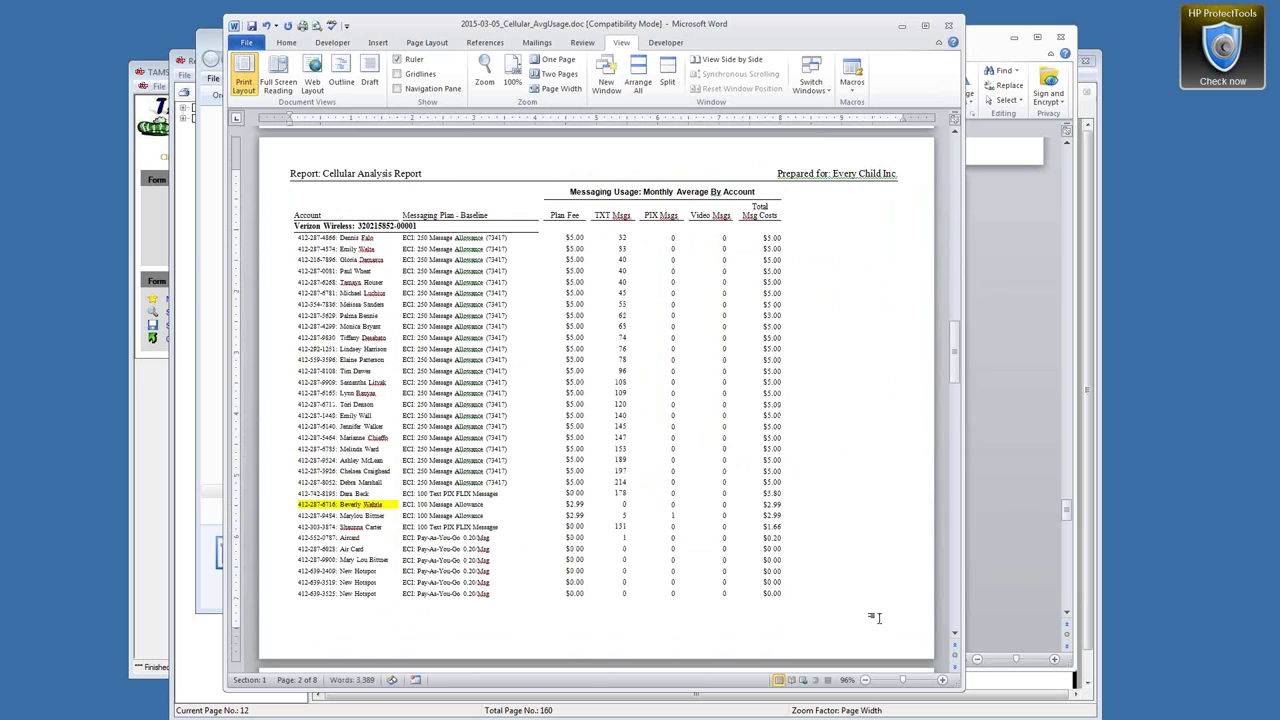
pyautogui.press('pagedown')
pyautogui.press('pagedown')
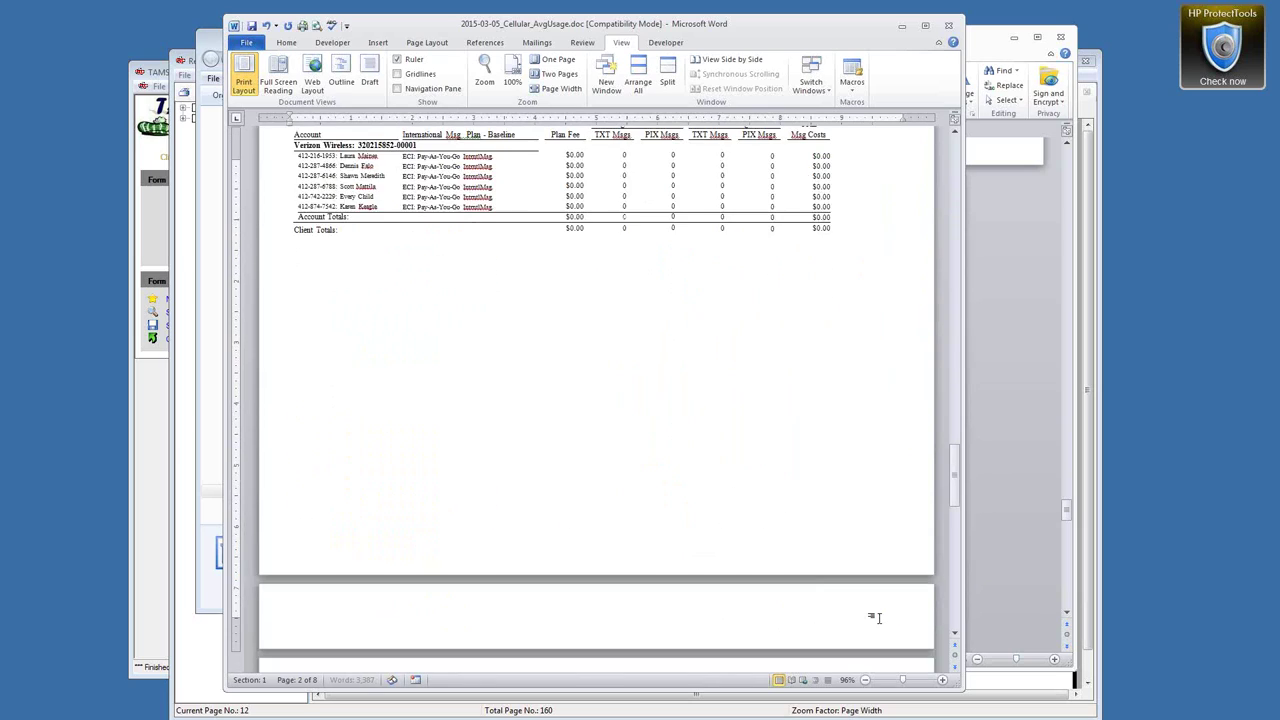
pyautogui.press('pagedown')
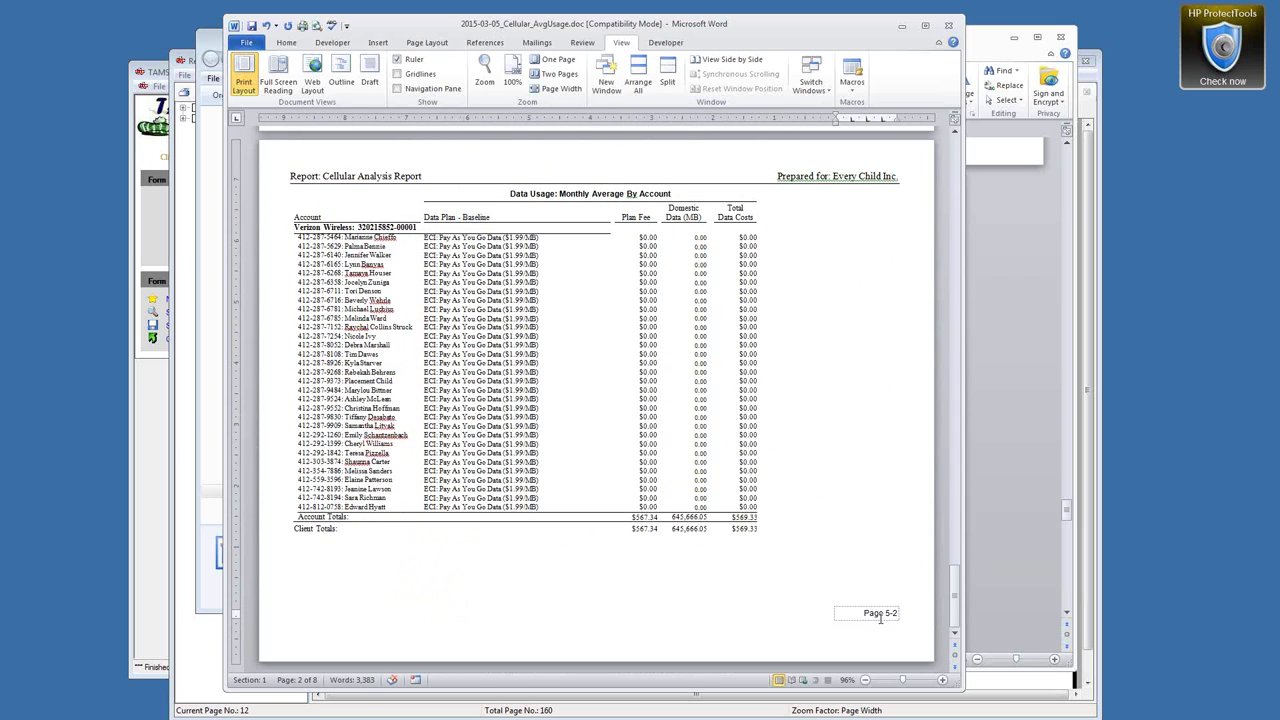
pyautogui.tripleClick(880, 615)
pyautogui.press('Delete')
# Remove the "ECI:" prefix from all plan names by replacing every occurrence with nothing throughout the document.
pyautogui.scroll(10, 665, 500)
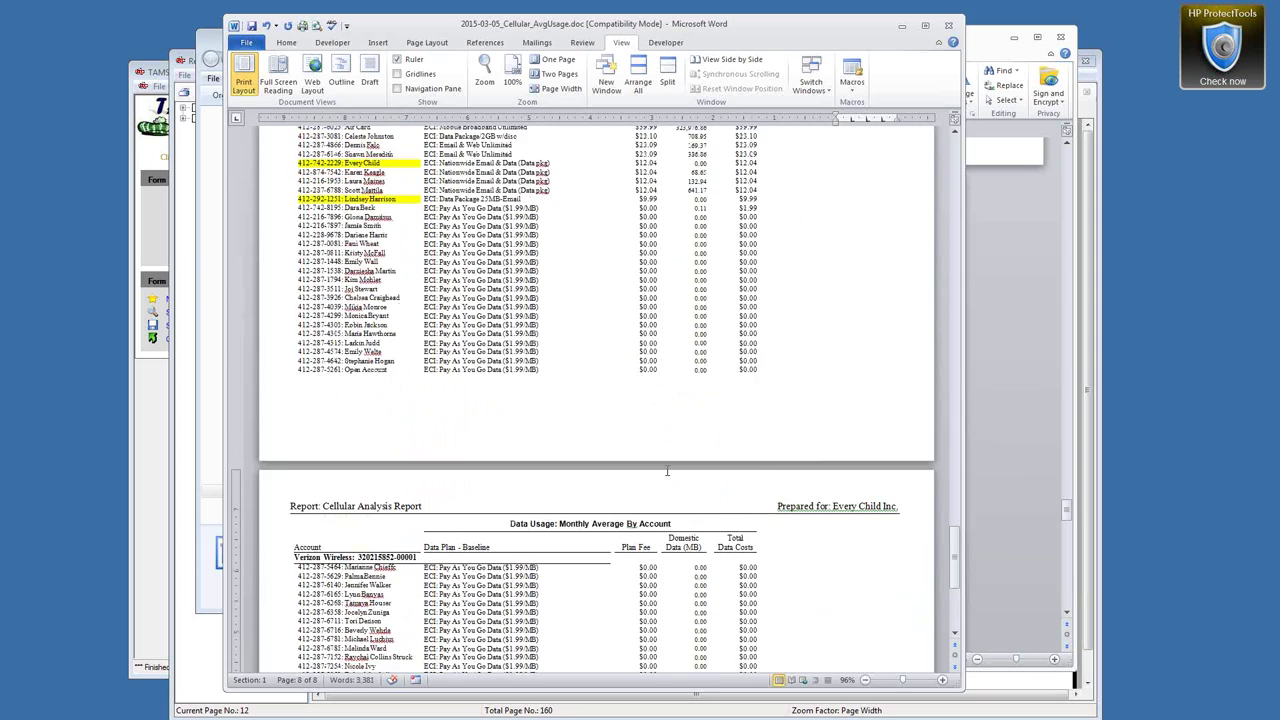
pyautogui.scroll(5, 660, 477)
pyautogui.moveTo(956, 482); pyautogui.dragTo(957, 304)
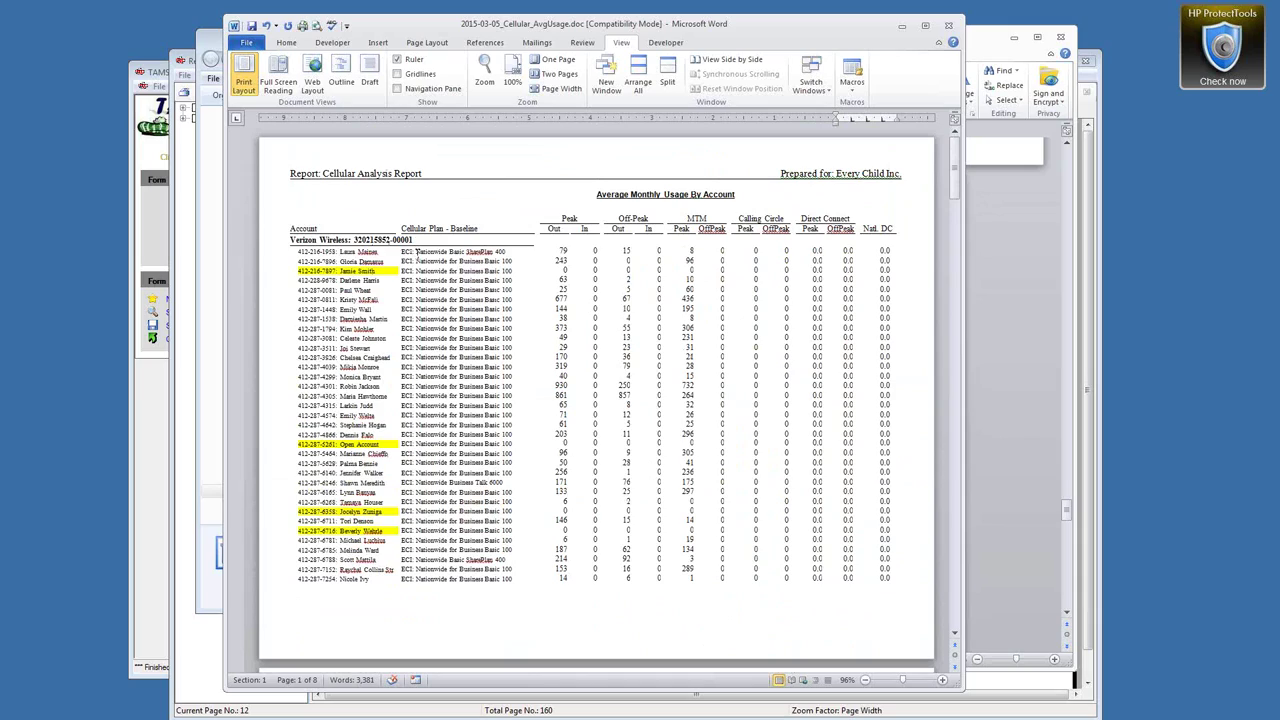
pyautogui.doubleClick(405, 252)
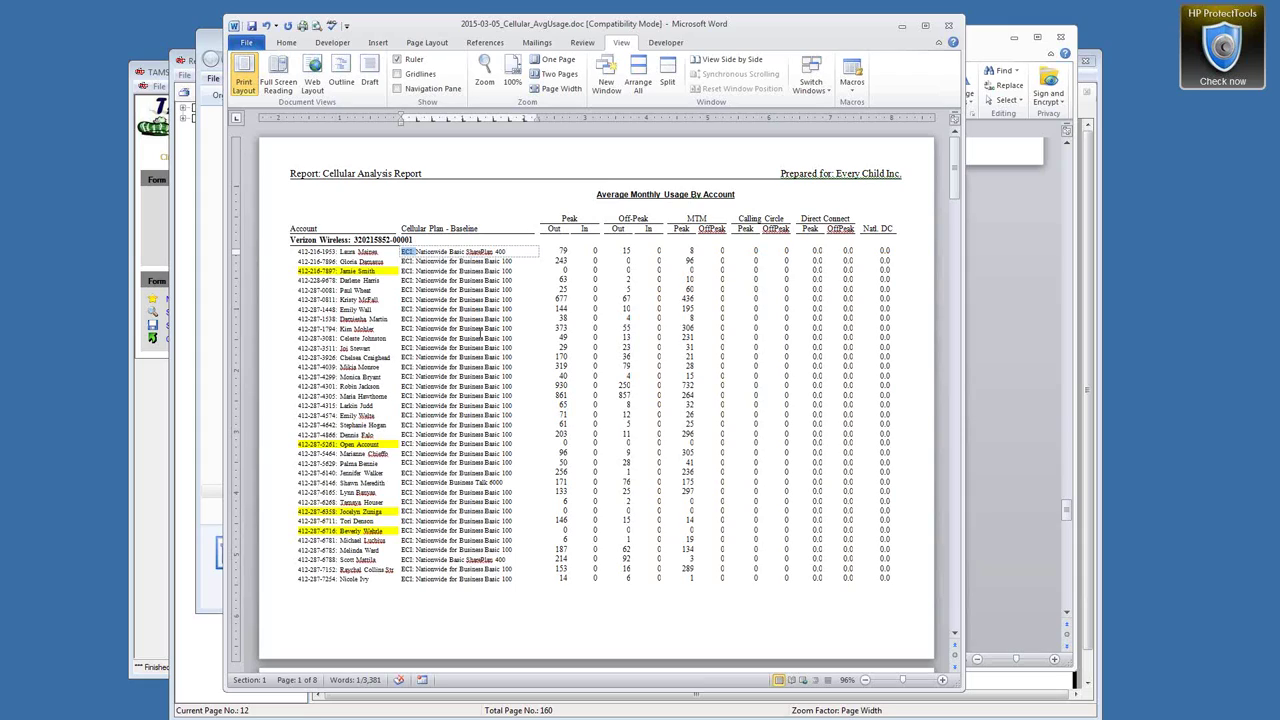
pyautogui.hotkey('ctrl', 'h')
pyautogui.write('ECI:')
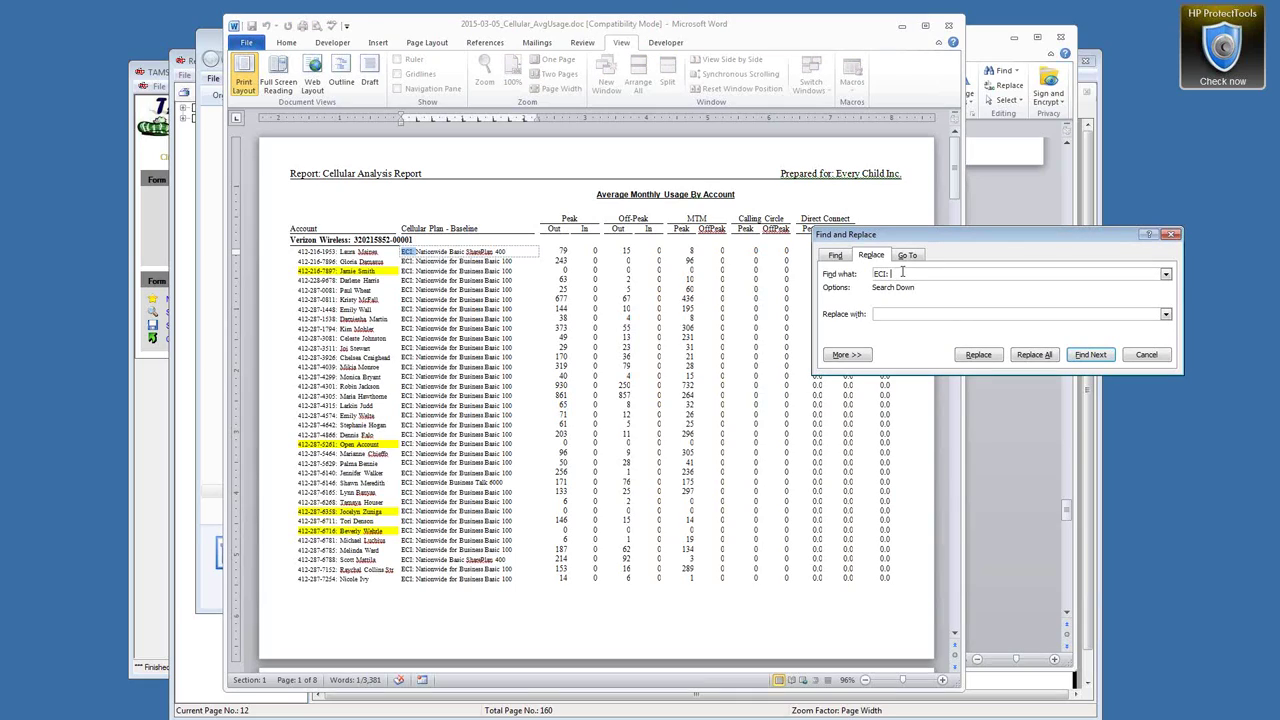
pyautogui.click(1034, 354)
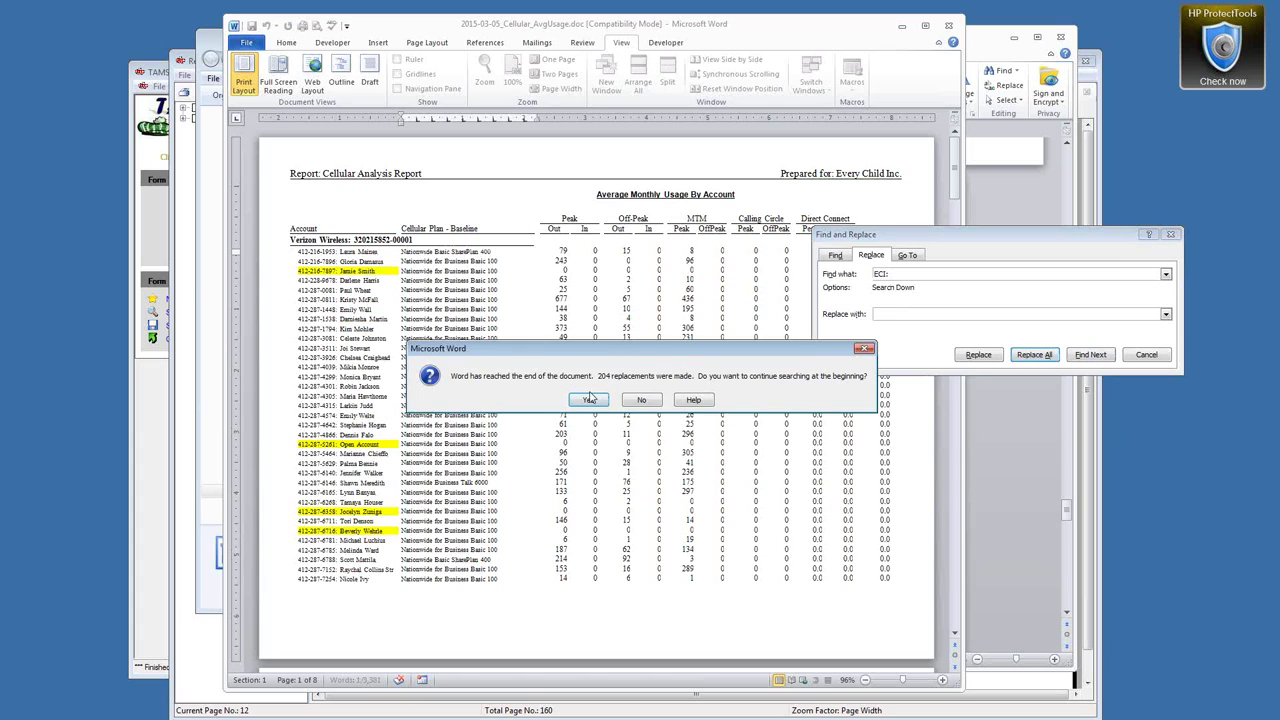
pyautogui.click(586, 401)
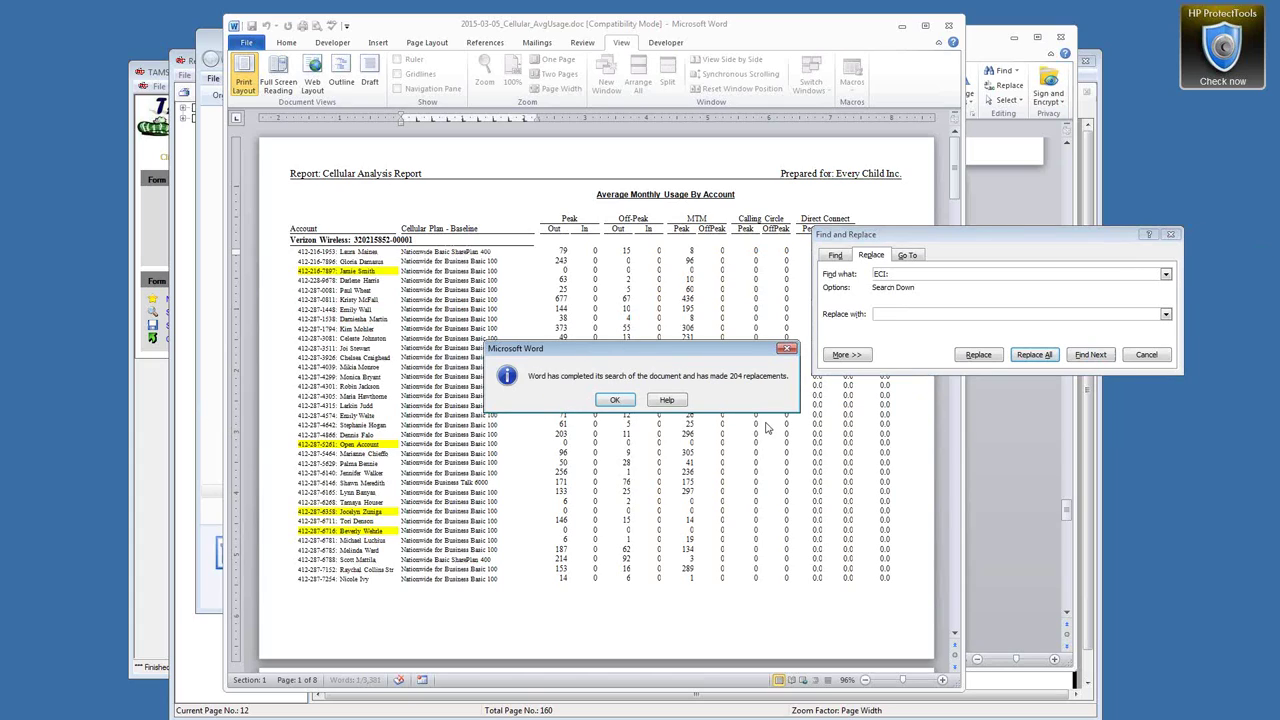
pyautogui.click(615, 400)
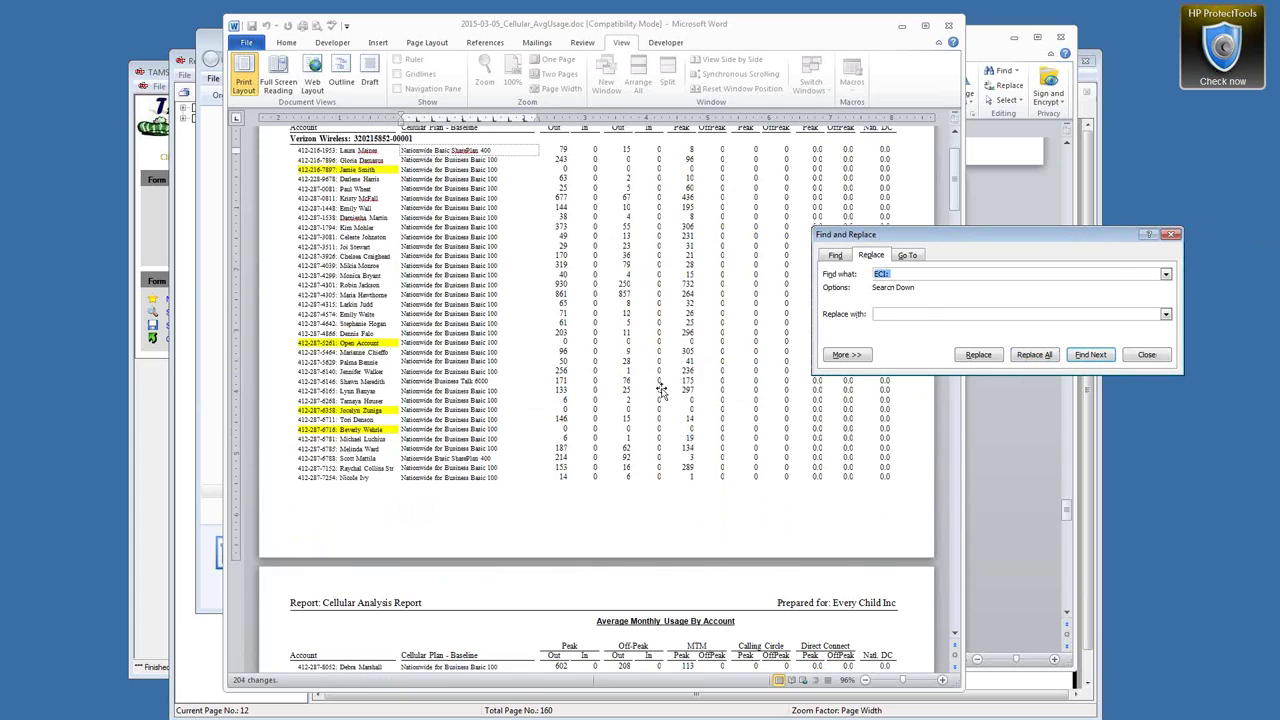
pyautogui.click(1173, 234)
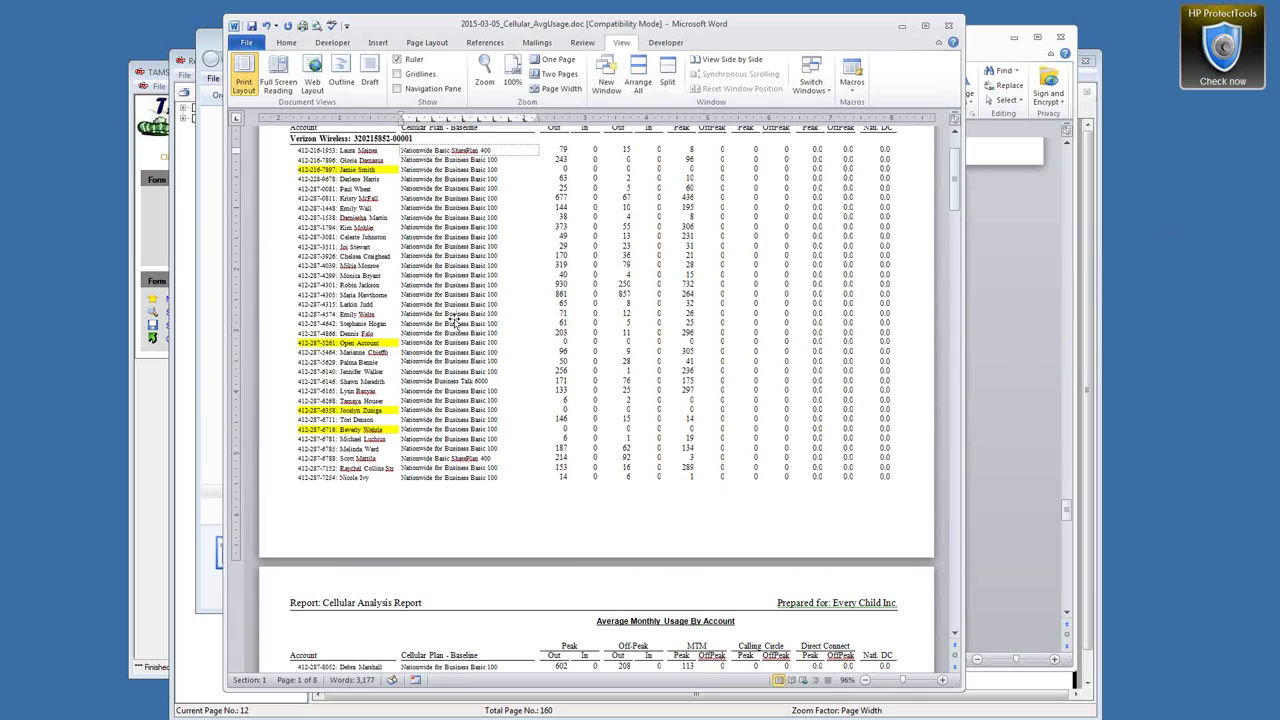
# Look through all pages of the exported usage document to check the plan names and page layout.
pyautogui.scroll(2, 475, 291)
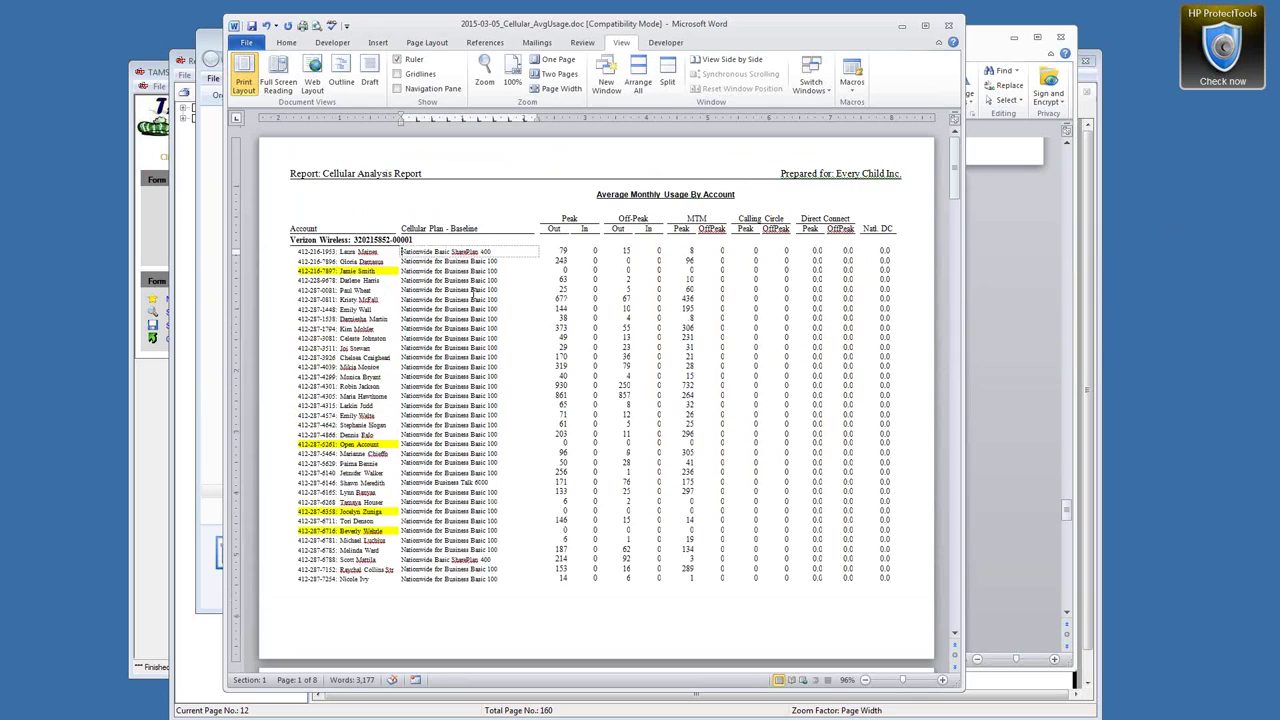
pyautogui.scroll(-12, 474, 292)
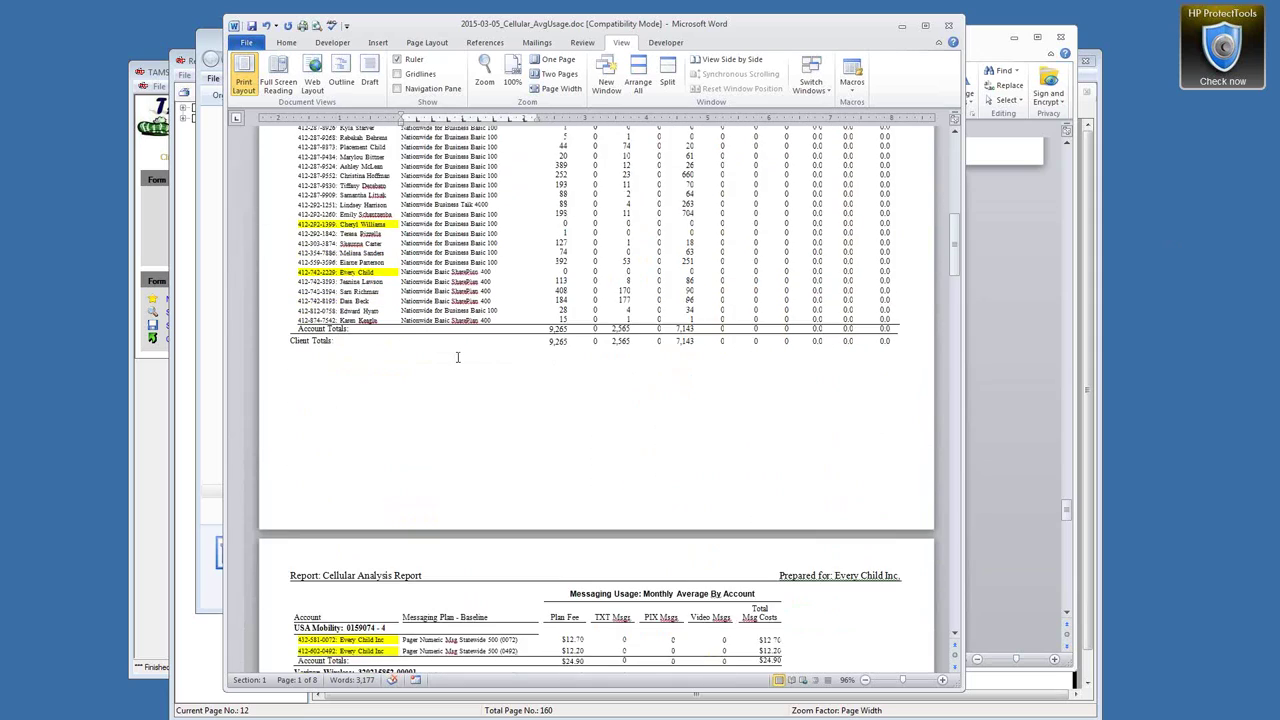
pyautogui.scroll(-1, 457, 357)
pyautogui.scroll(-7, 457, 357)
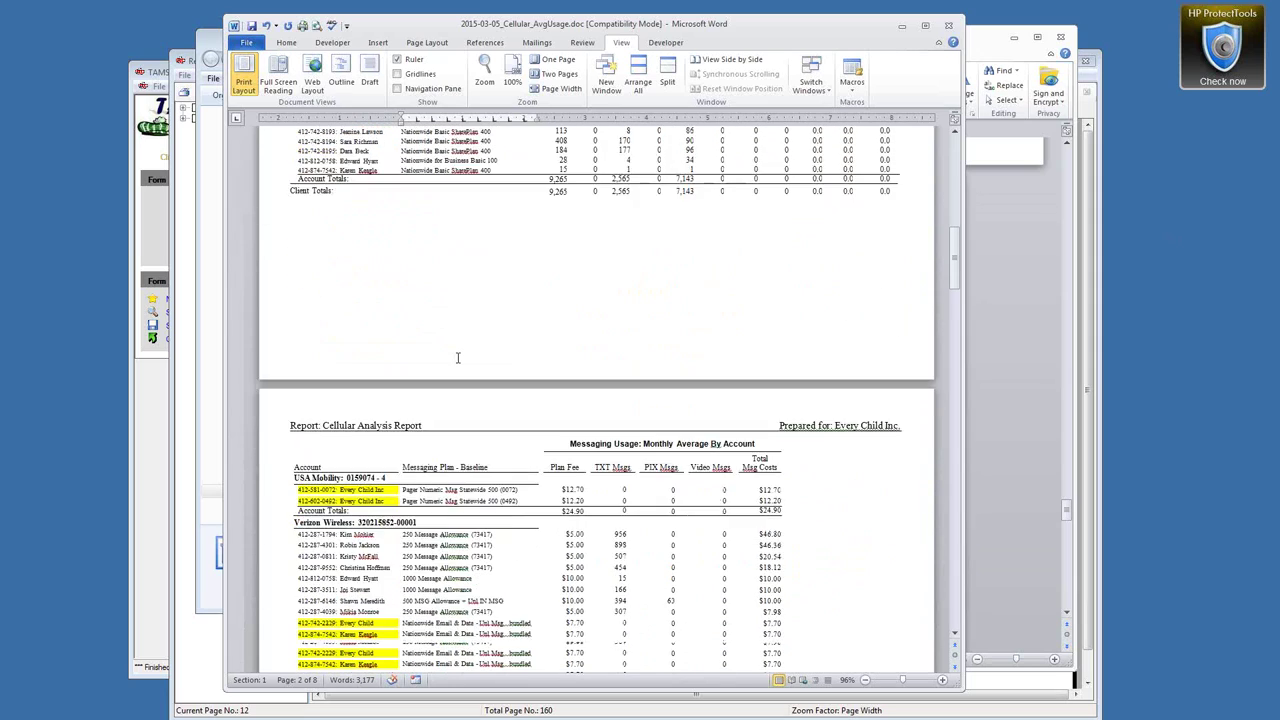
pyautogui.scroll(-20, 457, 360)
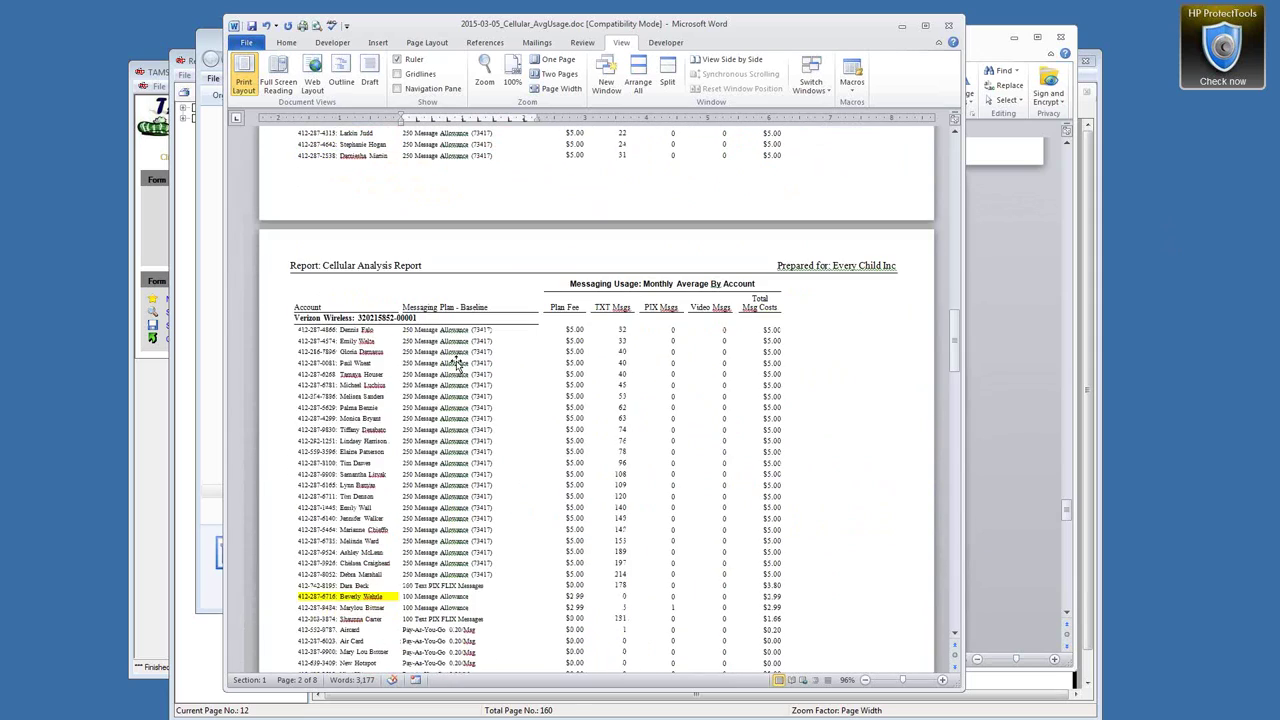
pyautogui.scroll(-6, 457, 361)
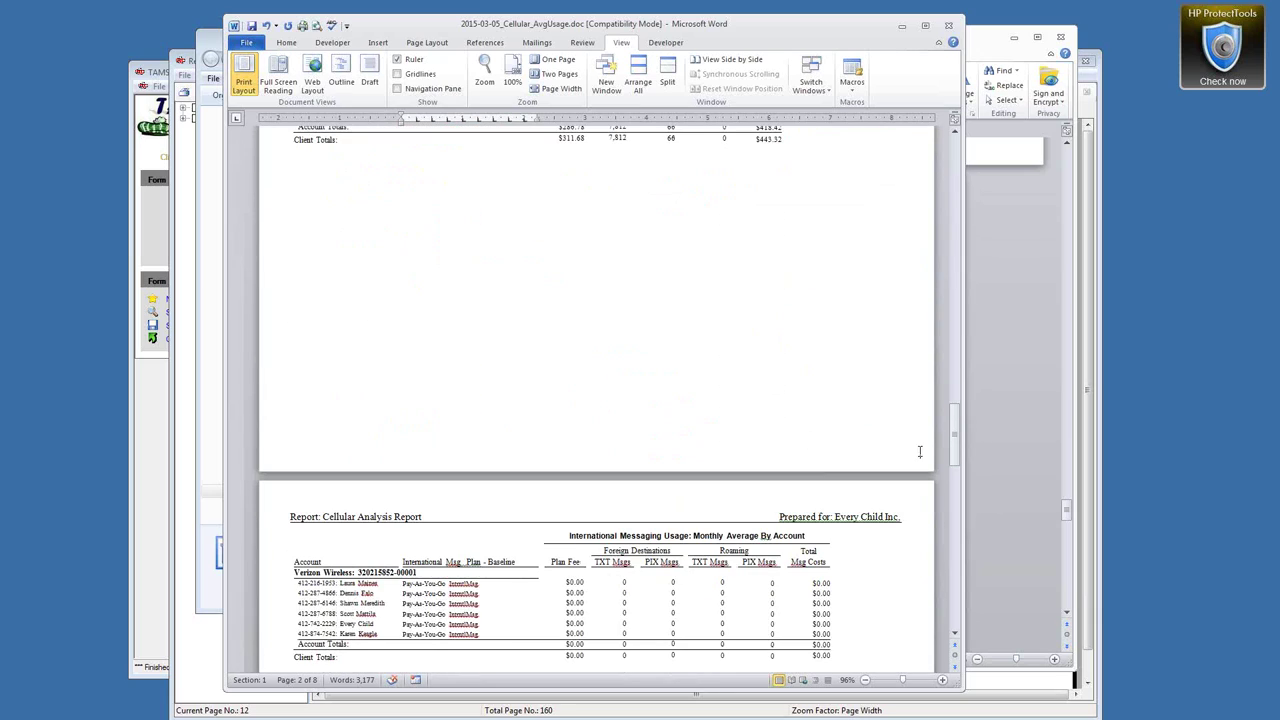
pyautogui.moveTo(958, 443); pyautogui.dragTo(958, 663)
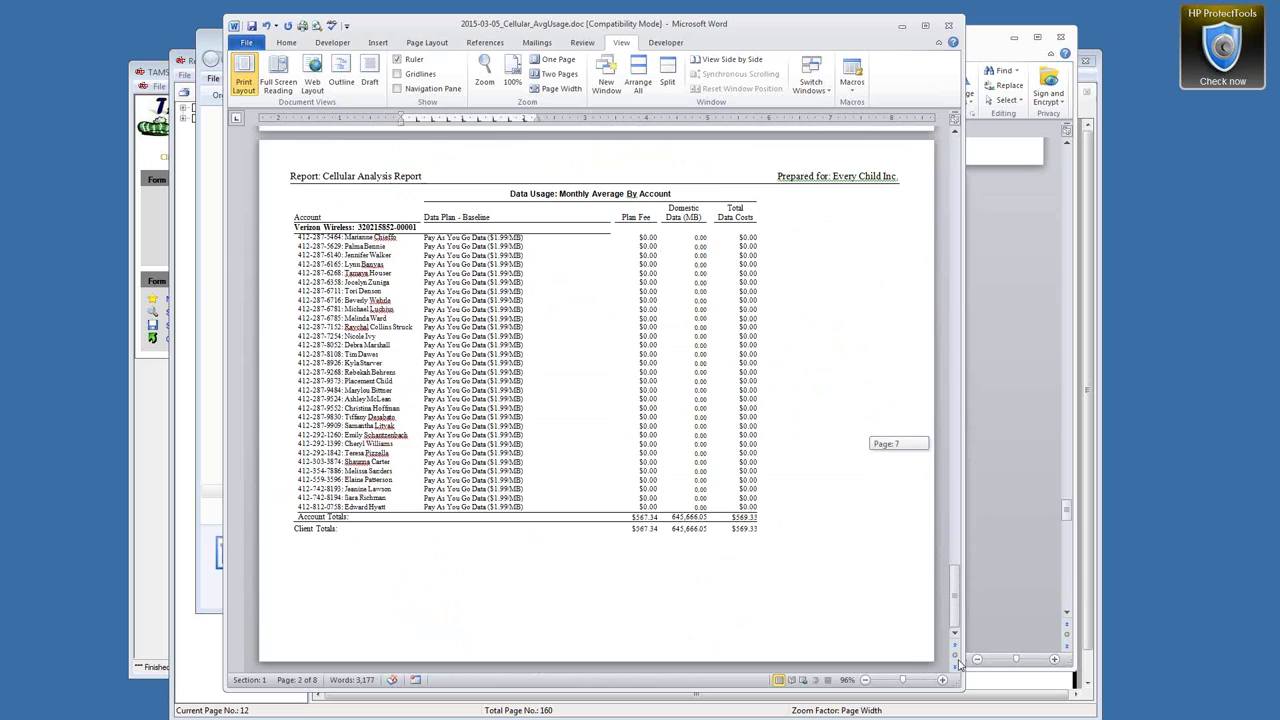
pyautogui.click(903, 516)
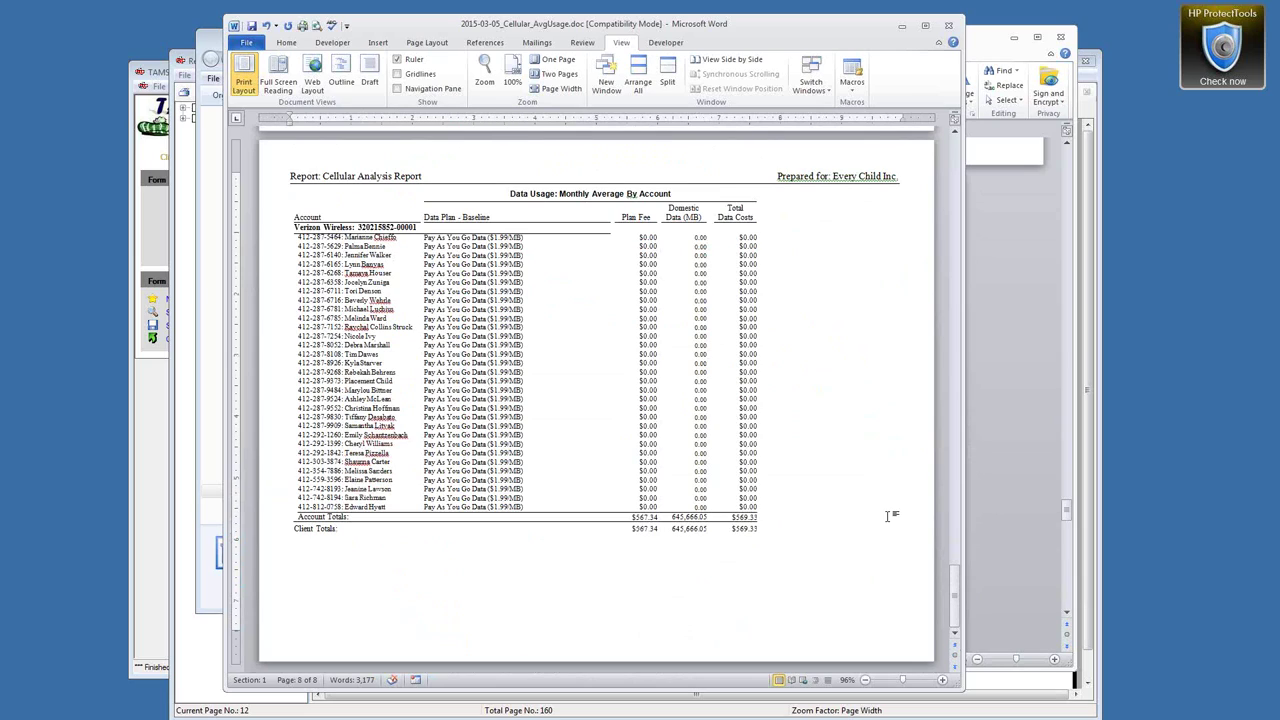
pyautogui.moveTo(958, 598); pyautogui.dragTo(966, 100)
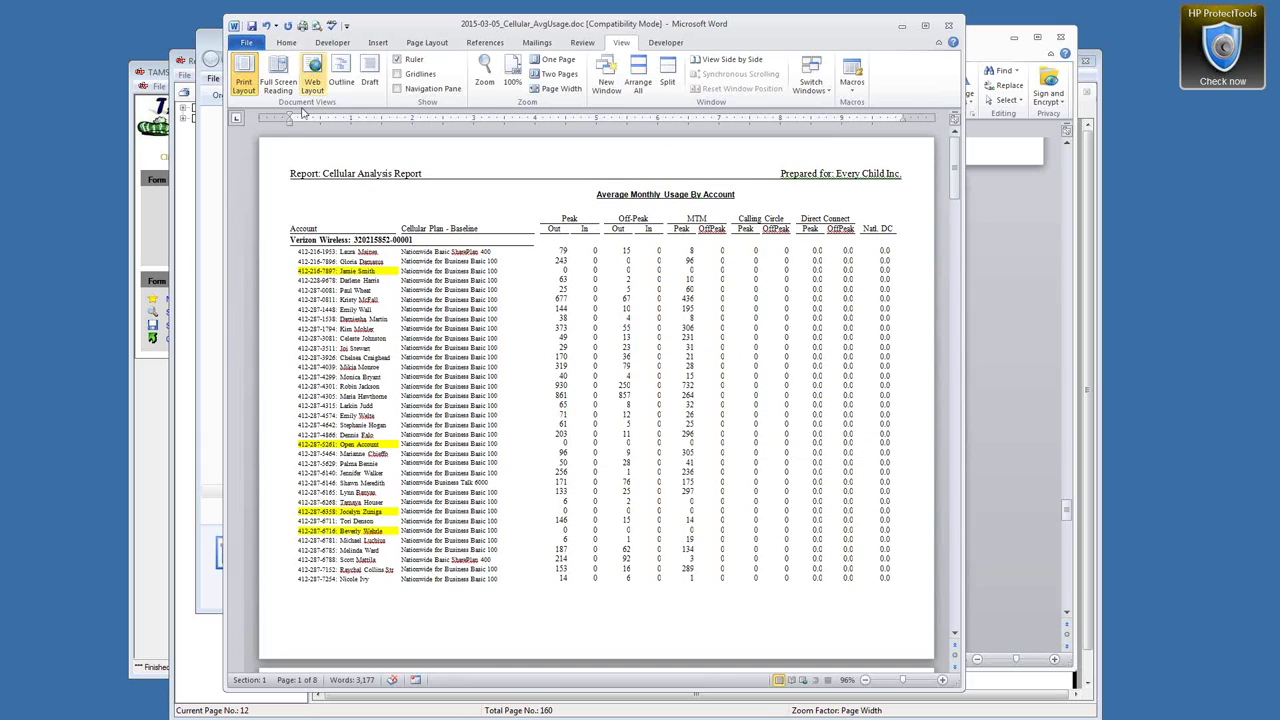
# Copy the entire contents of the exported usage document and minimize the Report Viewer window.
pyautogui.hotkey('ctrl', 'a')
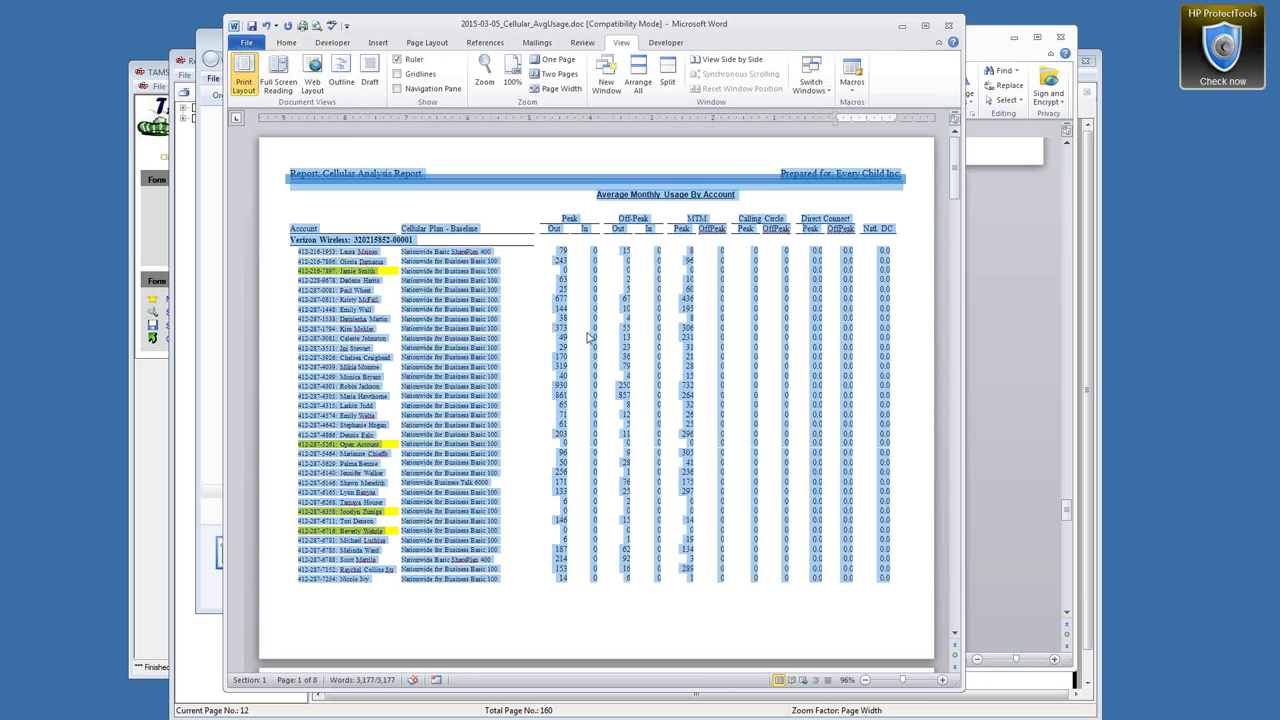
pyautogui.moveTo(812, 32); pyautogui.dragTo(893, 44)
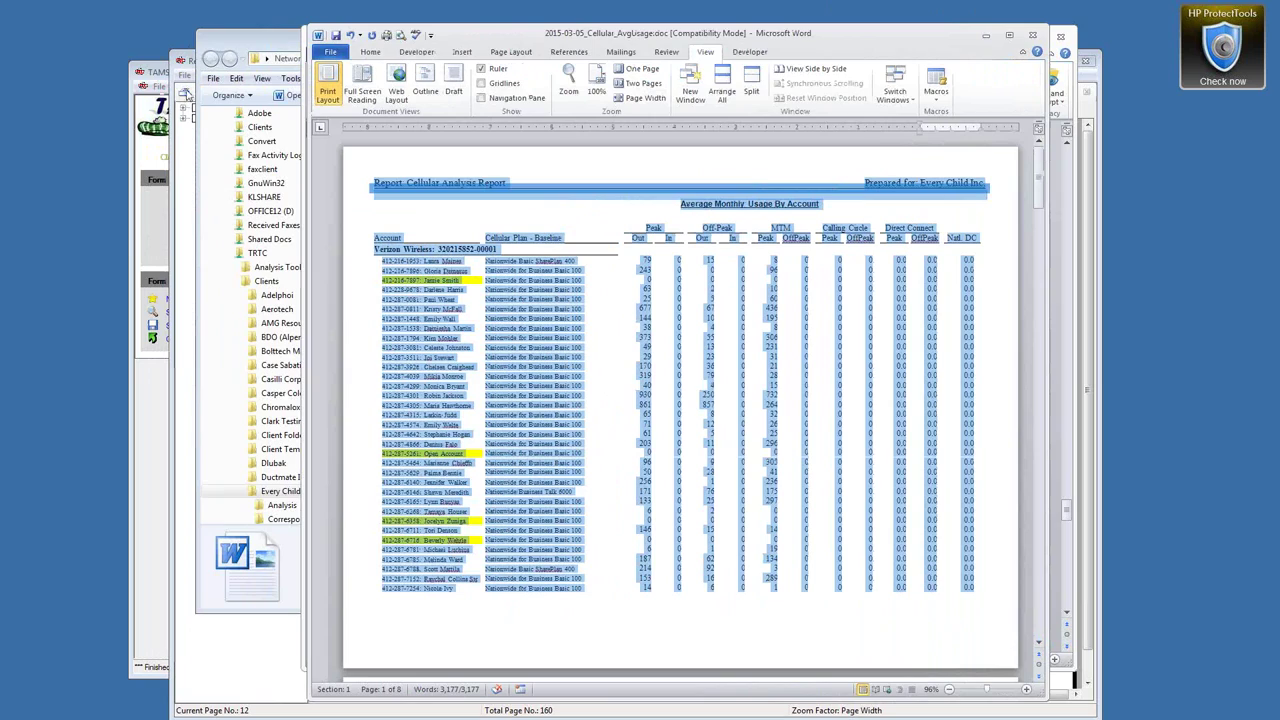
pyautogui.click(172, 675)
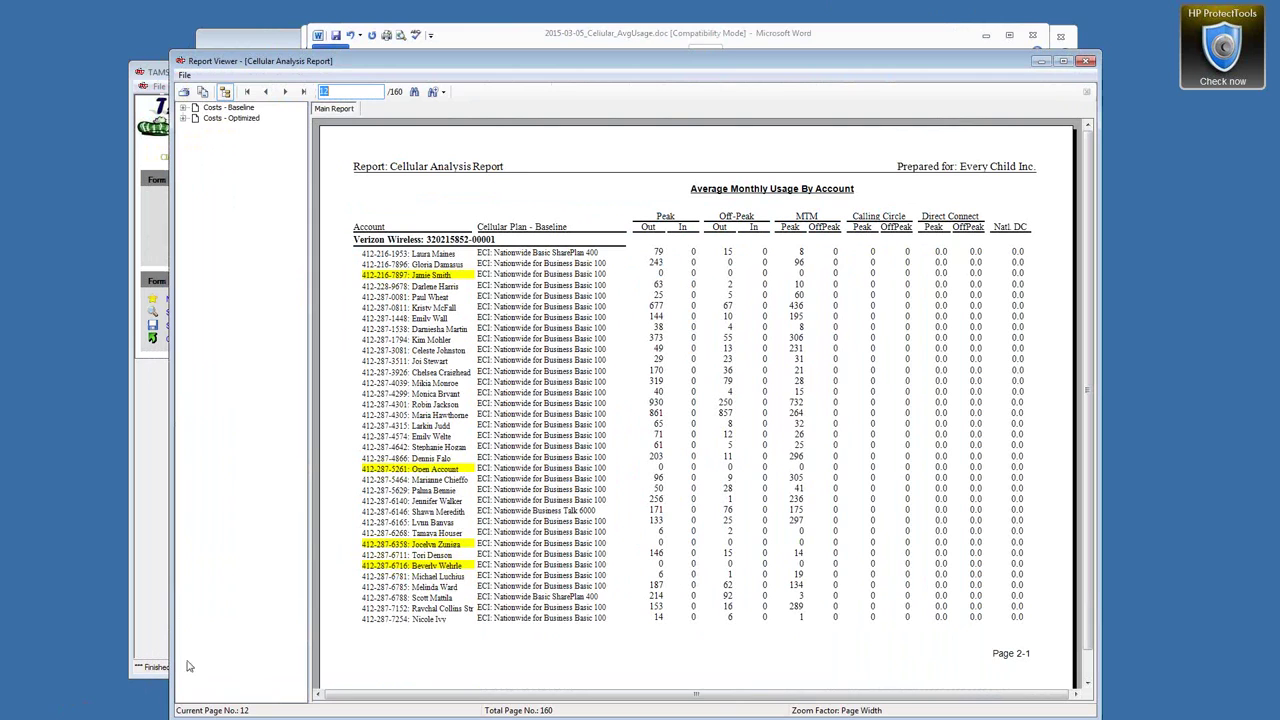
pyautogui.click(1041, 62)
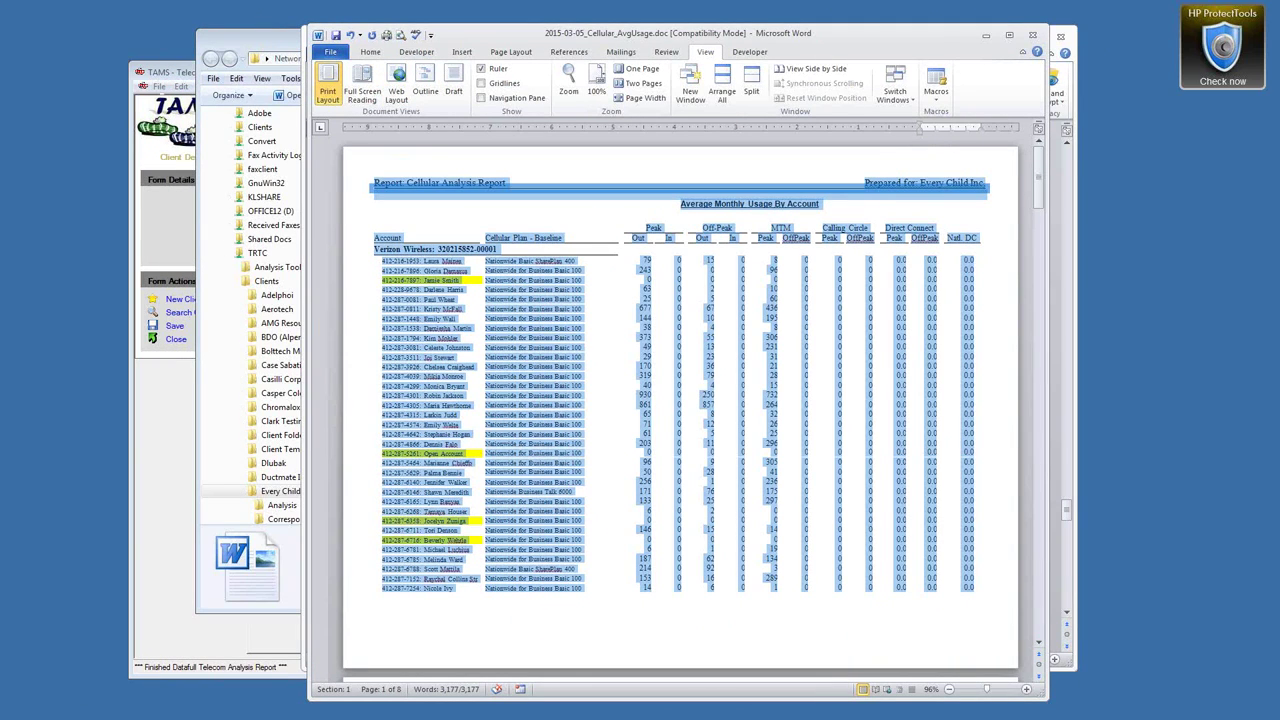
# Switch to the Form Letters1 report and paste the usage pages onto the blank landscape page after the Appendix 2 cover.
pyautogui.press('Left')
pyautogui.hotkey('alt', 'Tab')
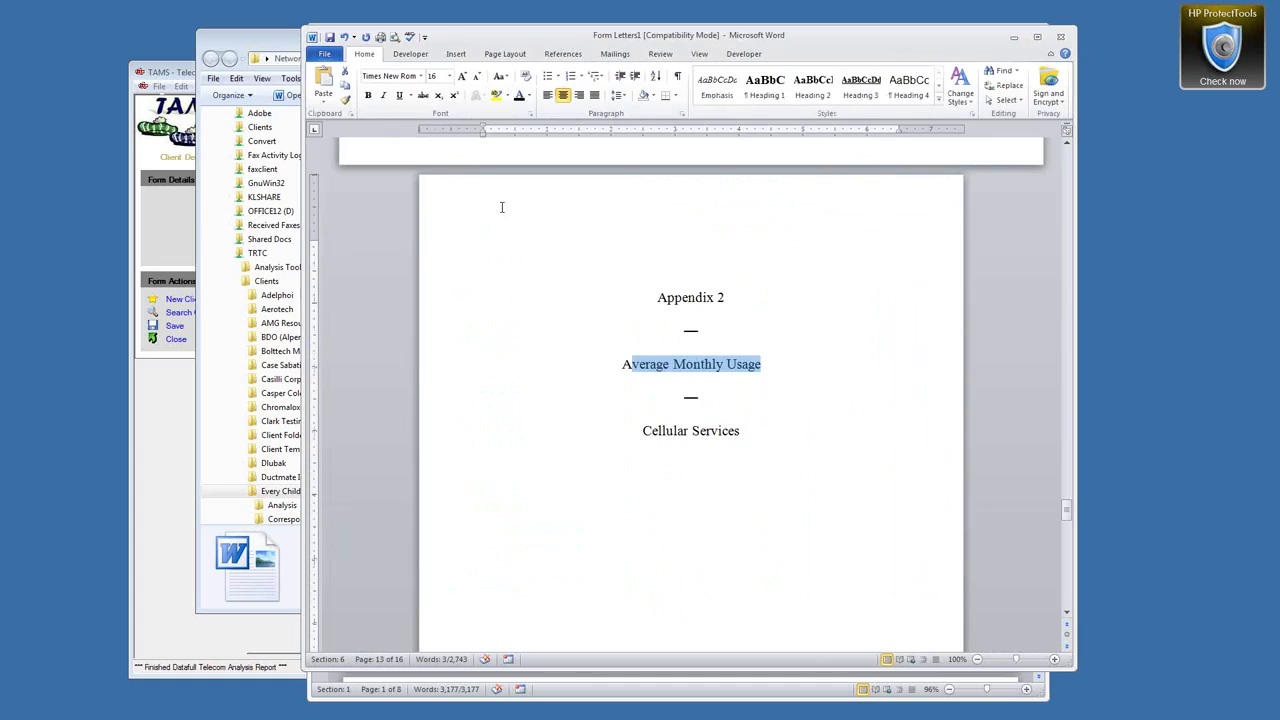
pyautogui.click(740, 363)
pyautogui.scroll(-5, 686, 349)
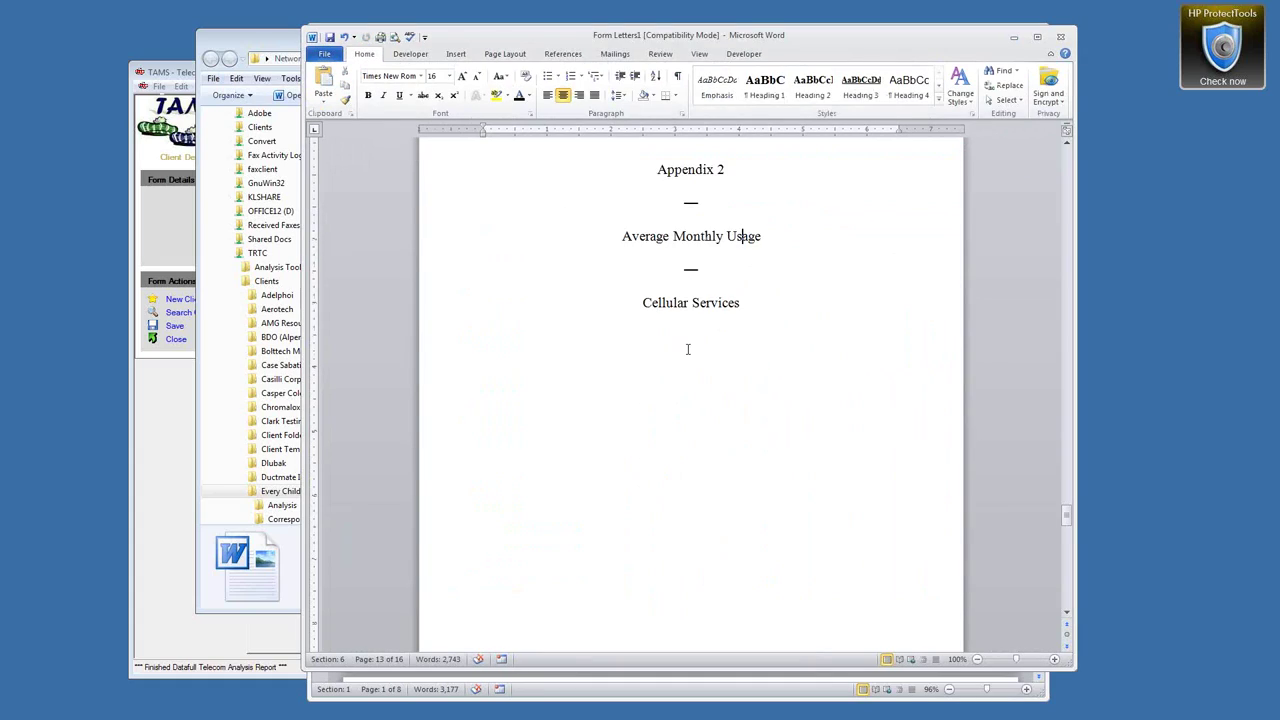
pyautogui.scroll(-6, 593, 352)
pyautogui.click(458, 293)
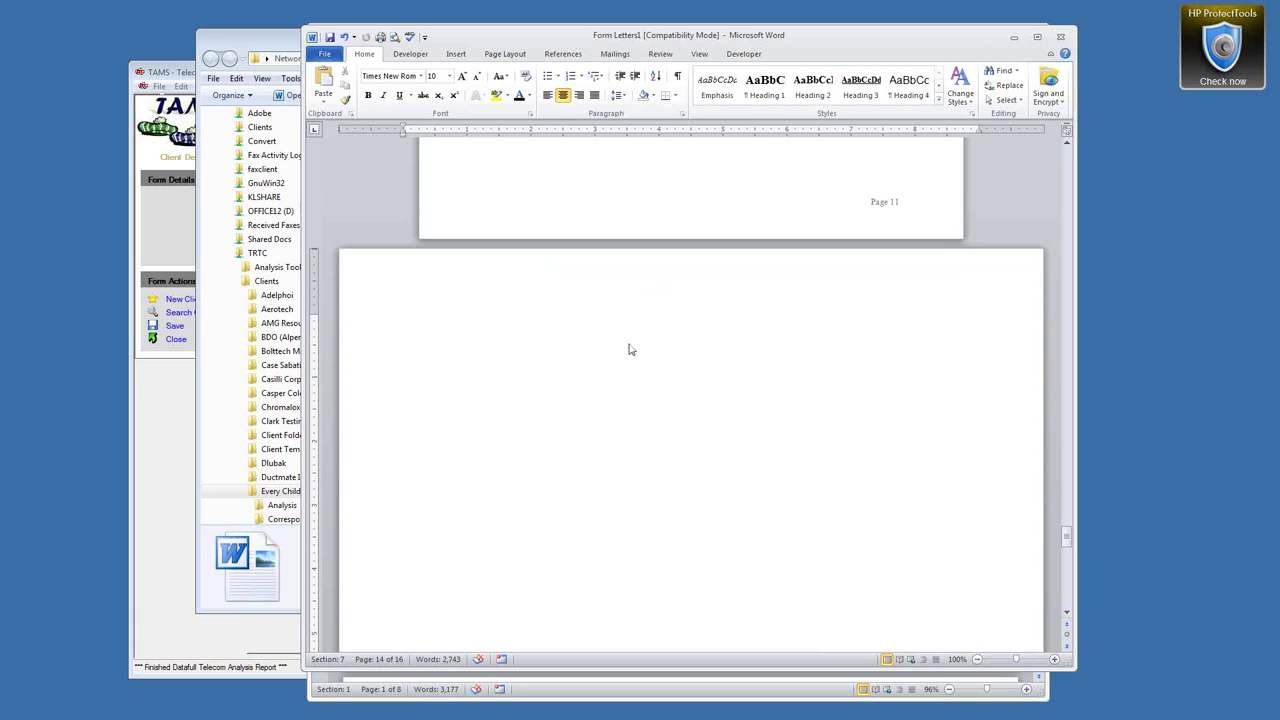
pyautogui.hotkey('ctrl', 'v')
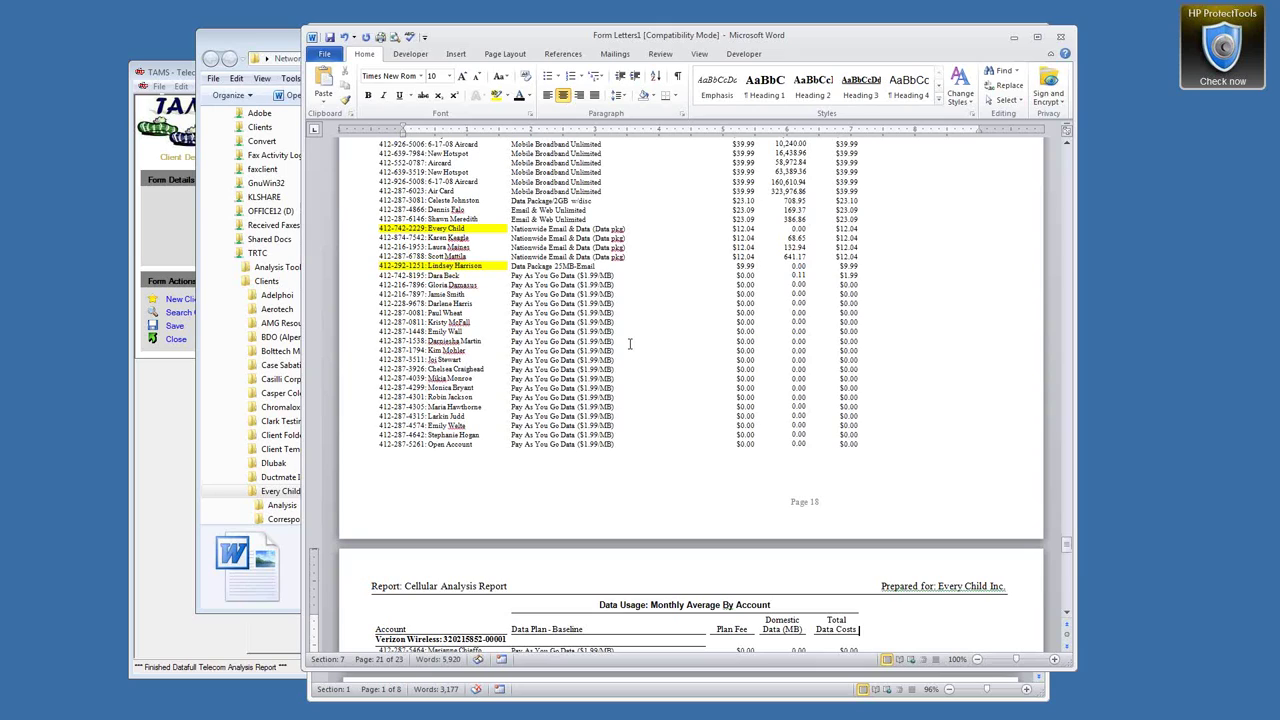
# Review the pasted usage pages in Appendix 2, checking their layout and footer page numbers from the last page to the first.
pyautogui.scroll(3, 630, 344)
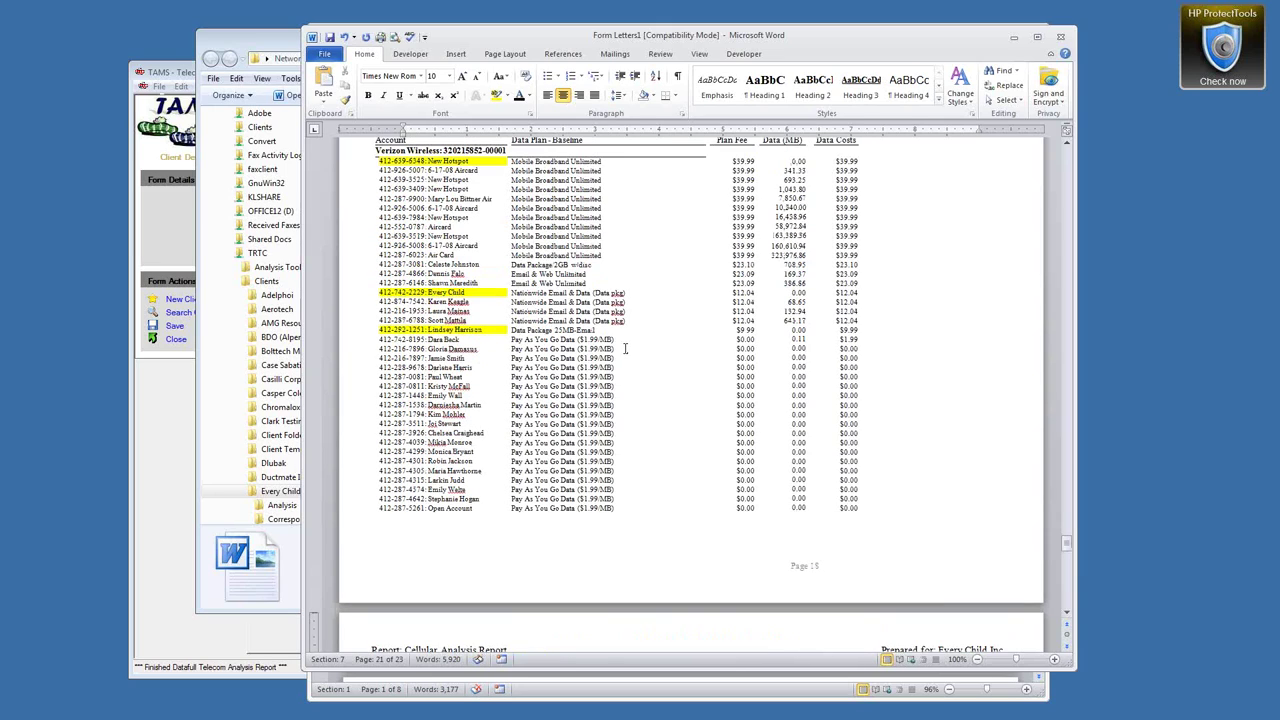
pyautogui.scroll(12, 625, 348)
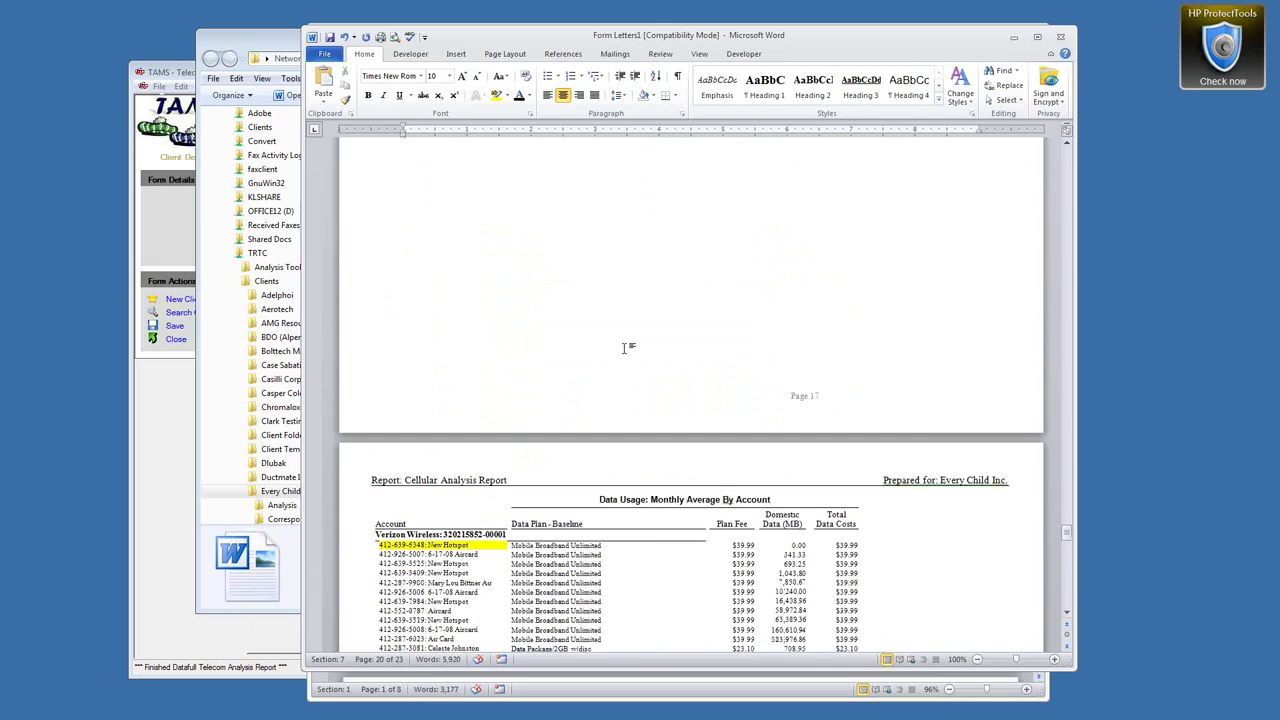
pyautogui.scroll(20, 625, 348)
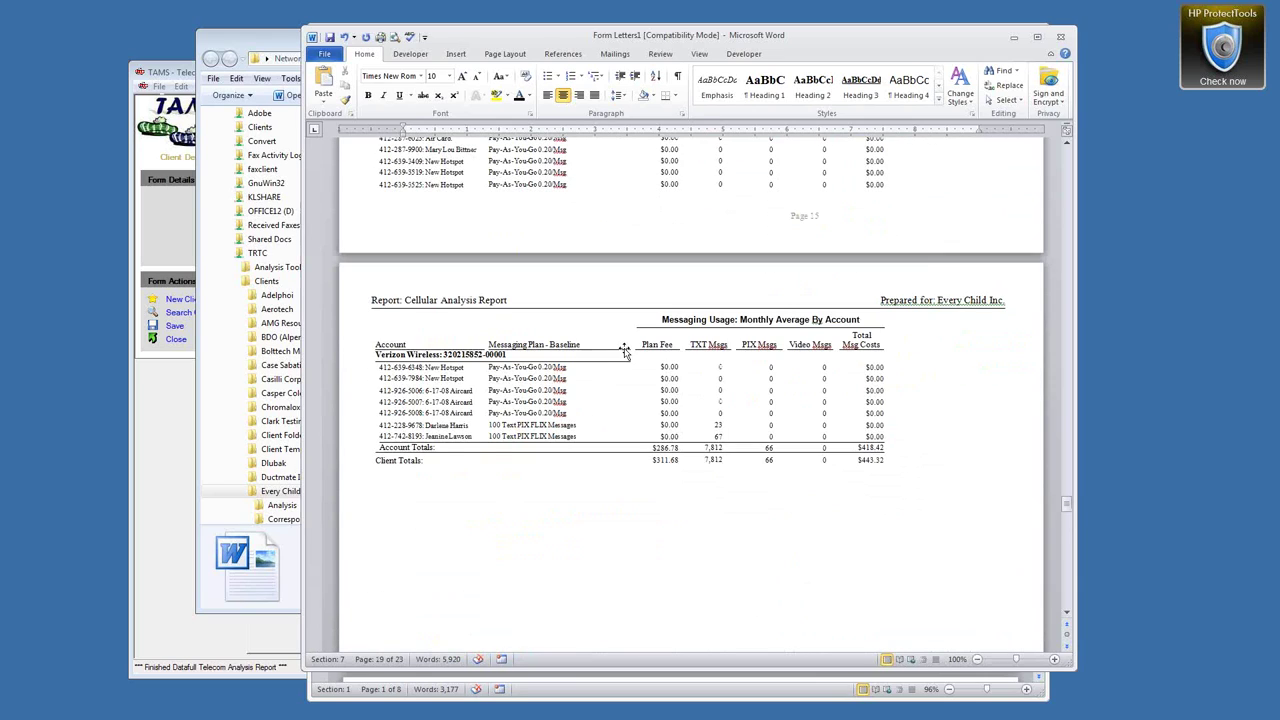
pyautogui.scroll(15, 625, 348)
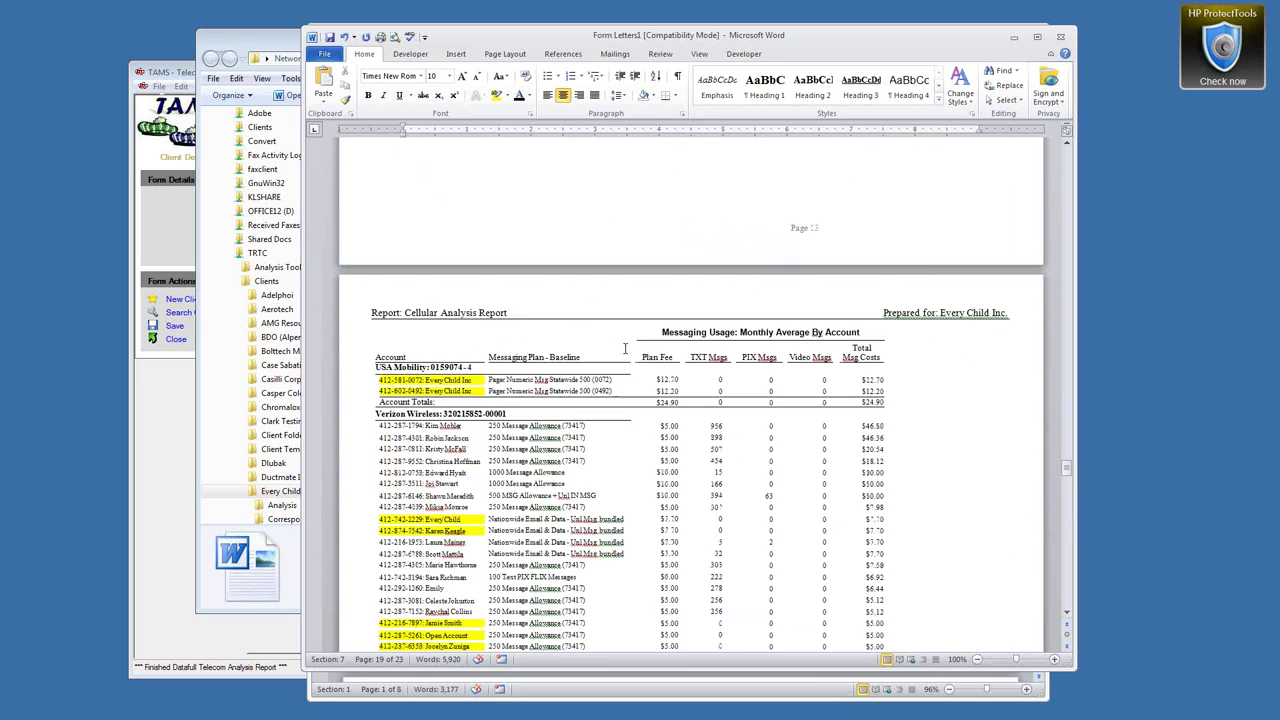
pyautogui.scroll(4, 625, 348)
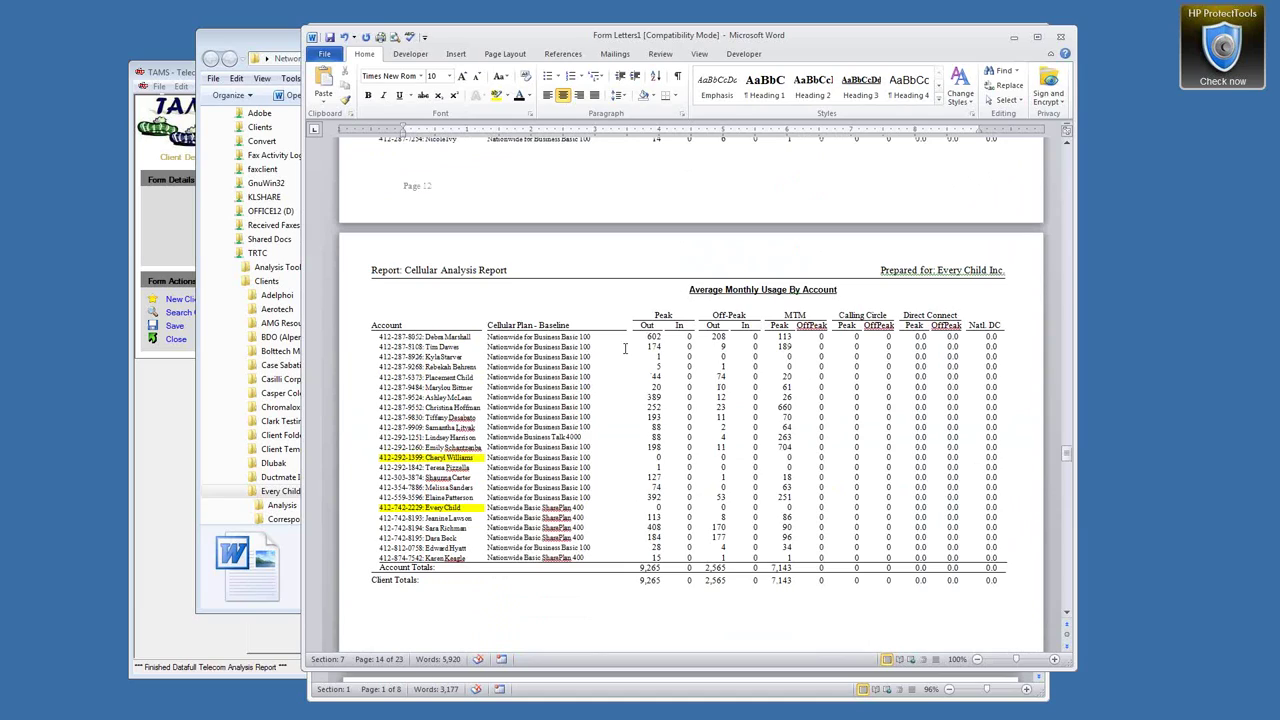
pyautogui.scroll(10, 625, 348)
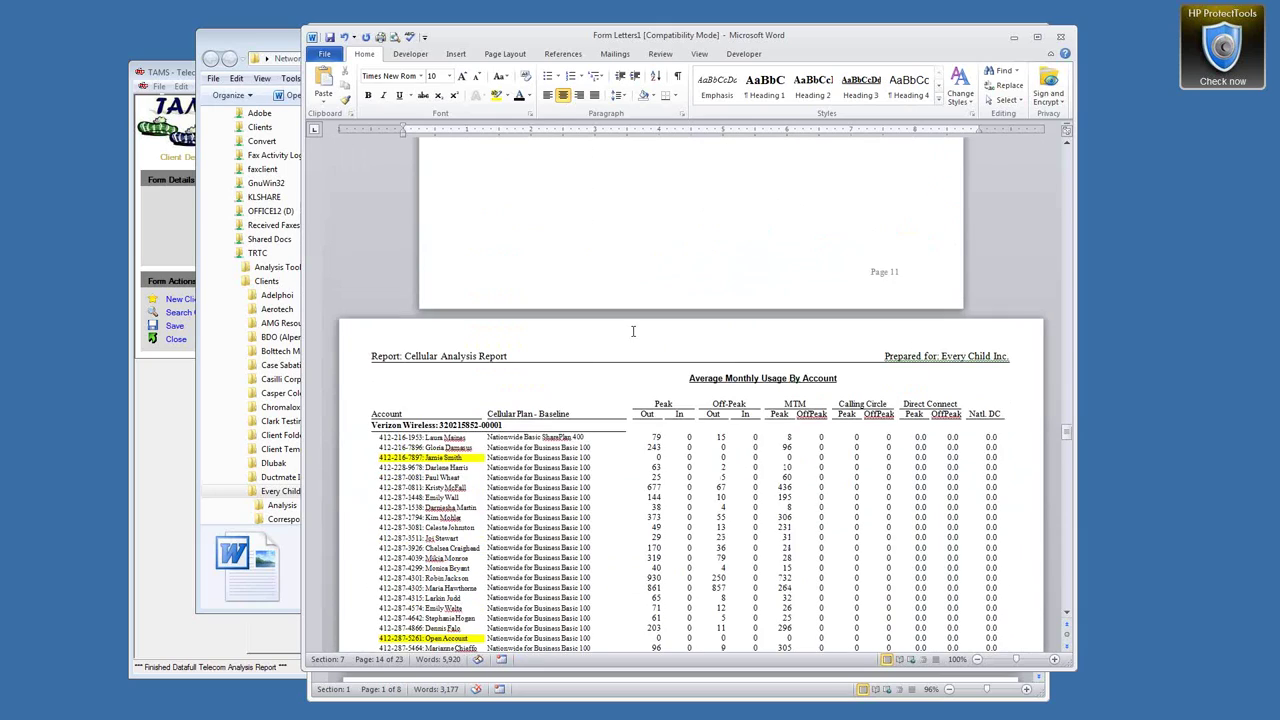
pyautogui.scroll(5, 645, 320)
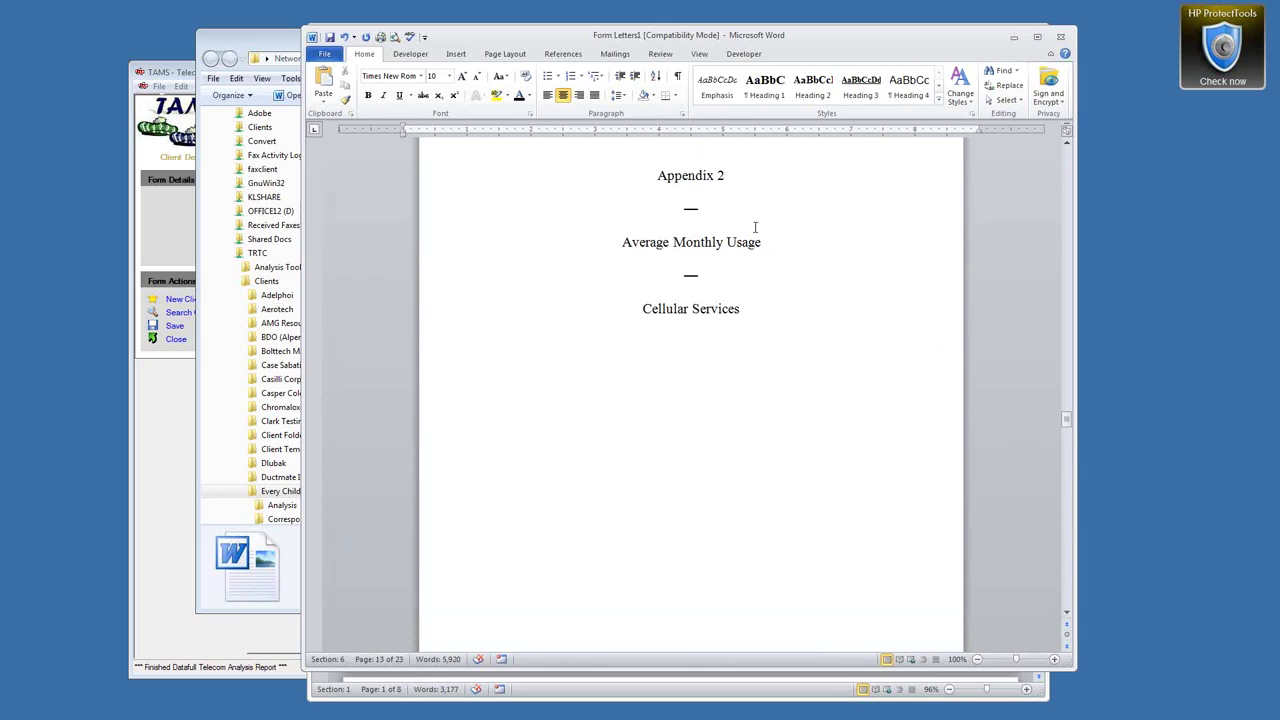
pyautogui.scroll(-10, 743, 229)
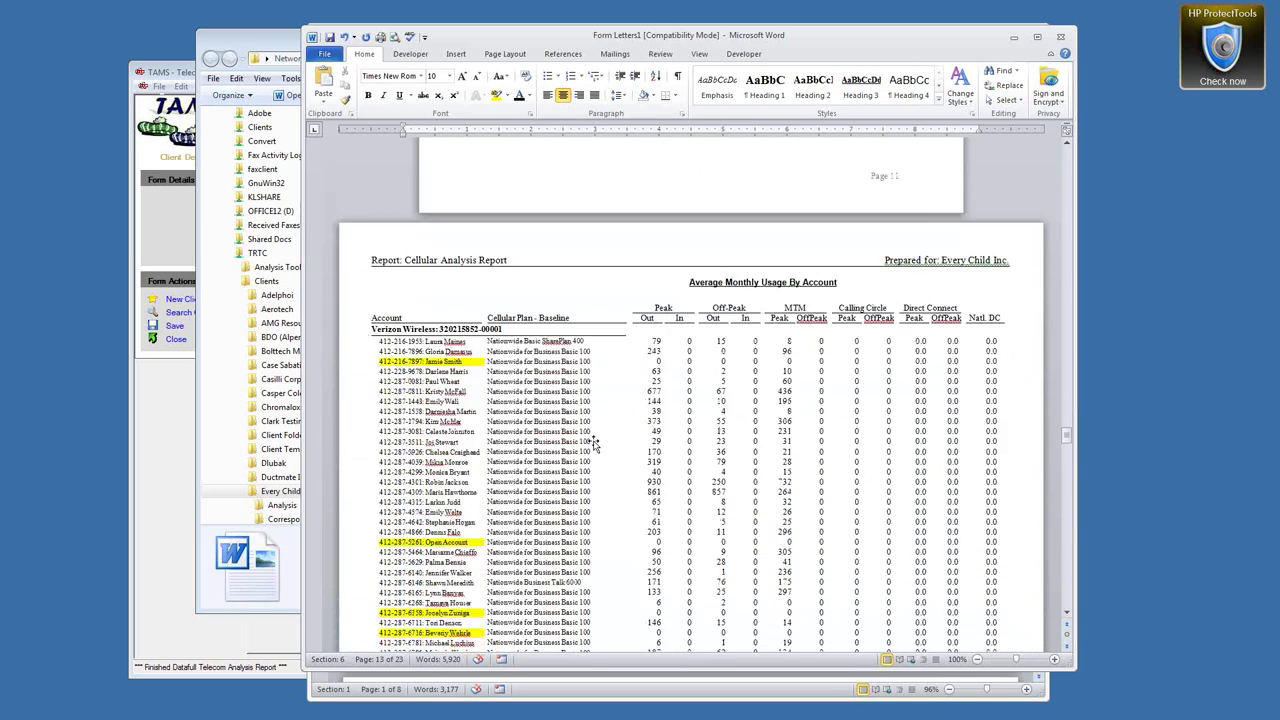
pyautogui.scroll(-3, 594, 444)
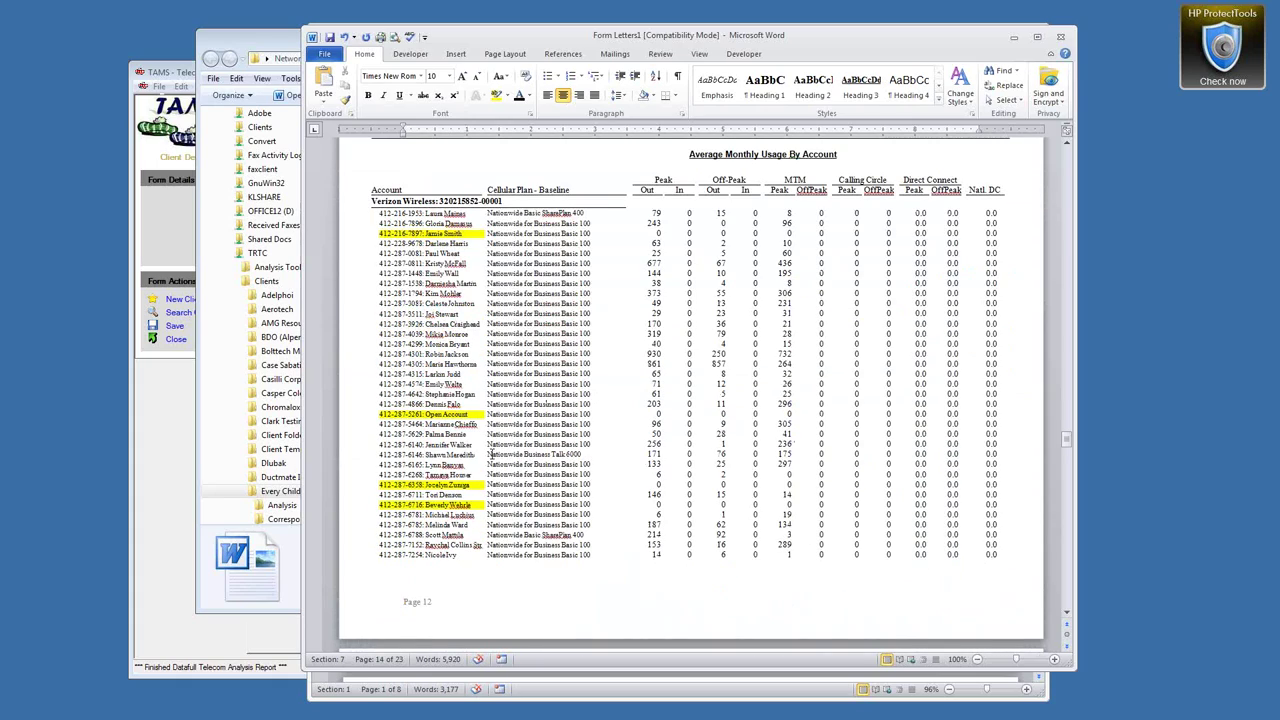
# Inspect the page number in the first-page footer of Section 7 and compare its alignment with the footers on the following pages.
pyautogui.doubleClick(432, 603)
pyautogui.moveTo(432, 603); pyautogui.dragTo(398, 603)
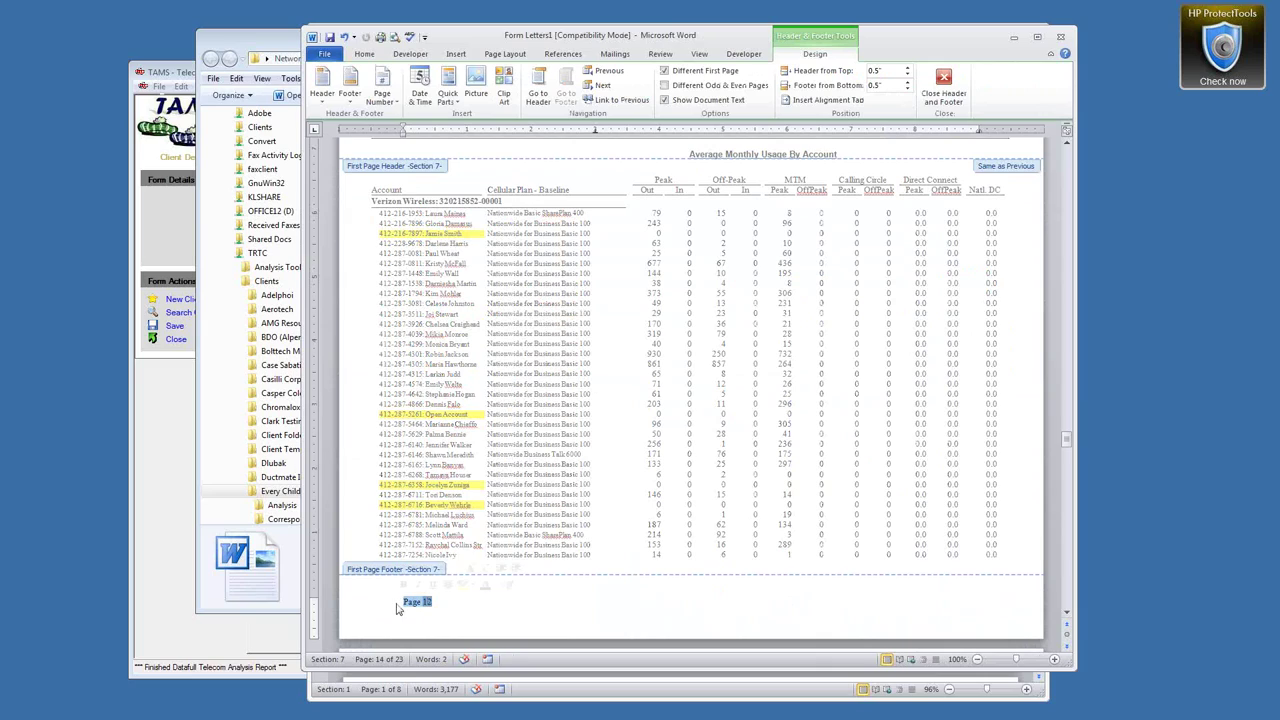
pyautogui.doubleClick(558, 488)
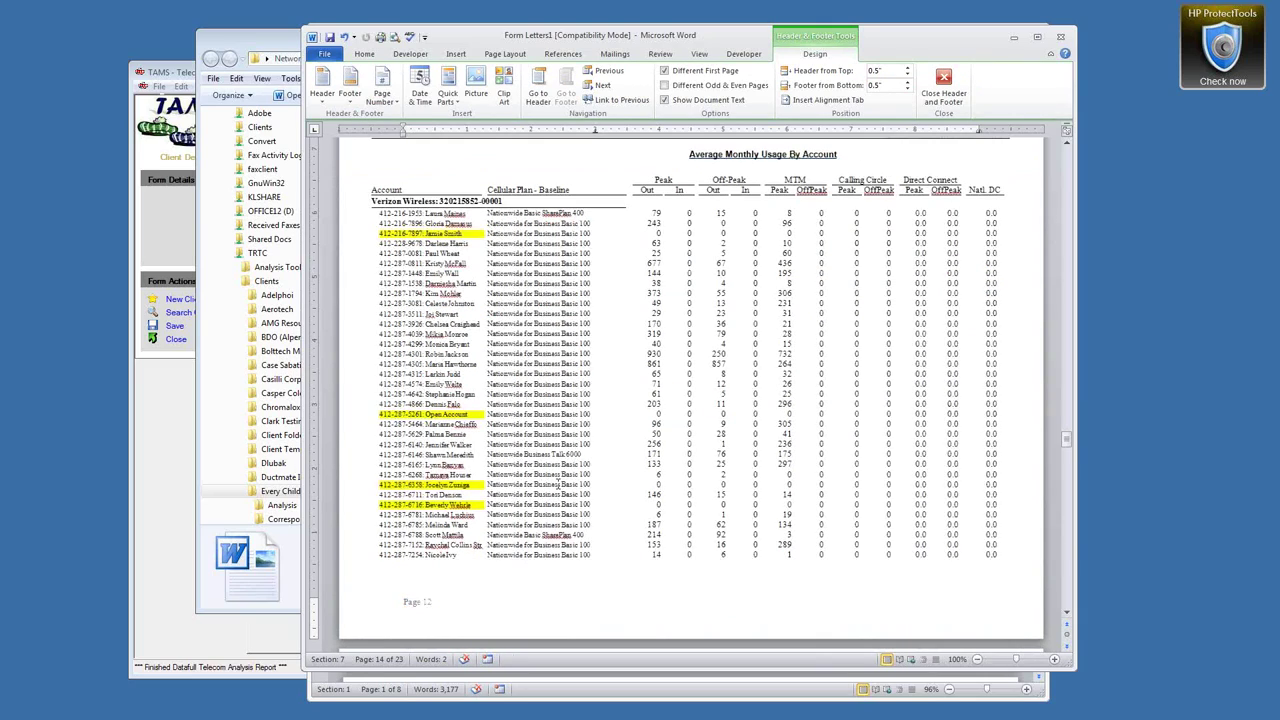
pyautogui.scroll(-10, 570, 440)
pyautogui.scroll(-20, 580, 396)
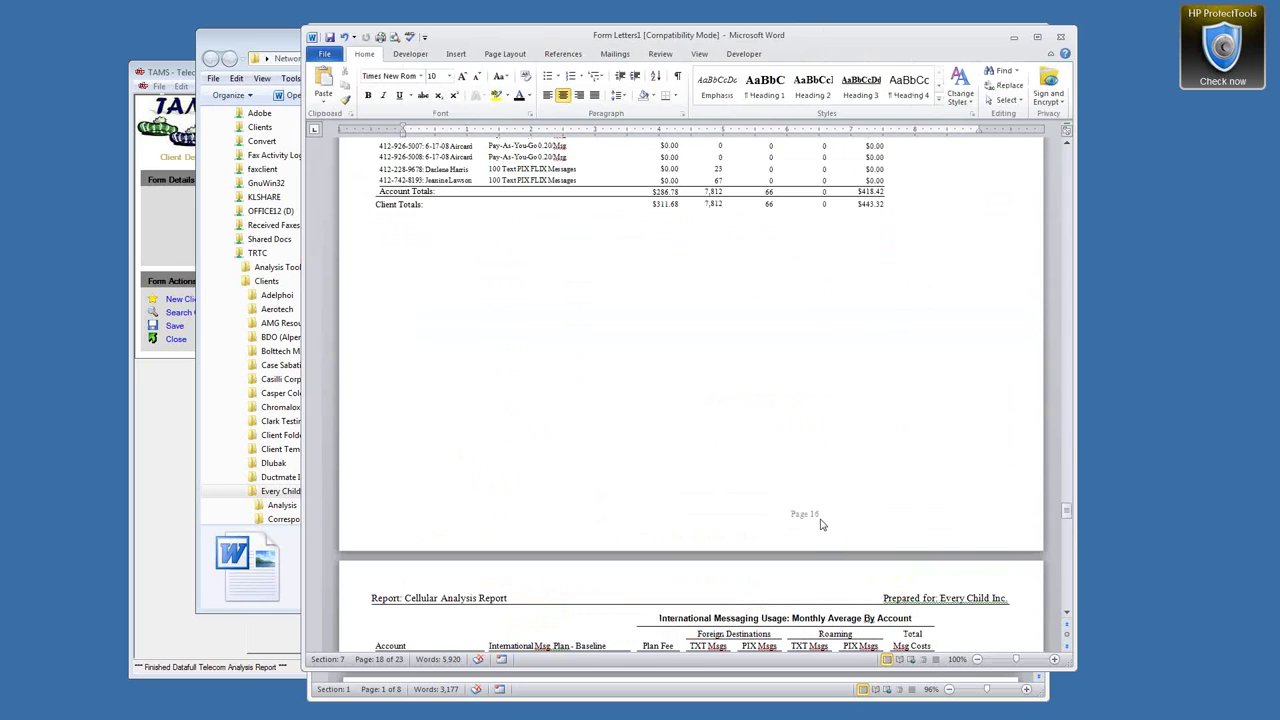
pyautogui.scroll(10, 820, 522)
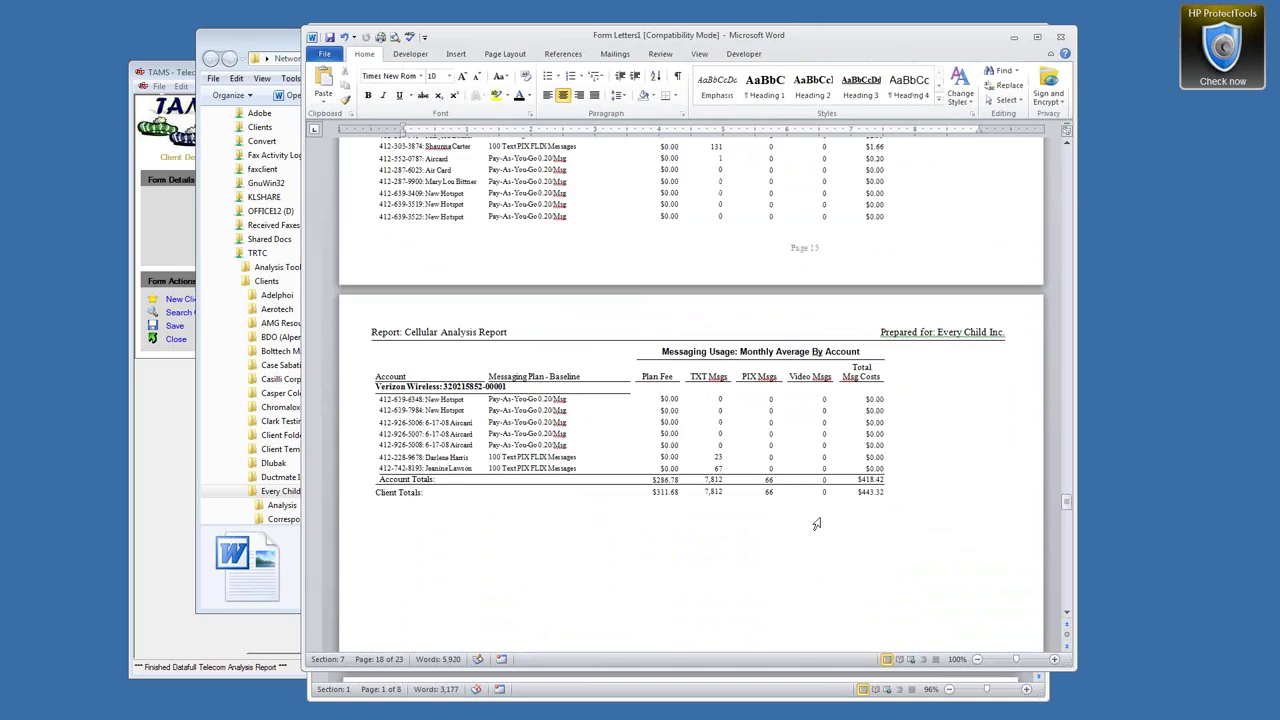
pyautogui.scroll(10, 820, 520)
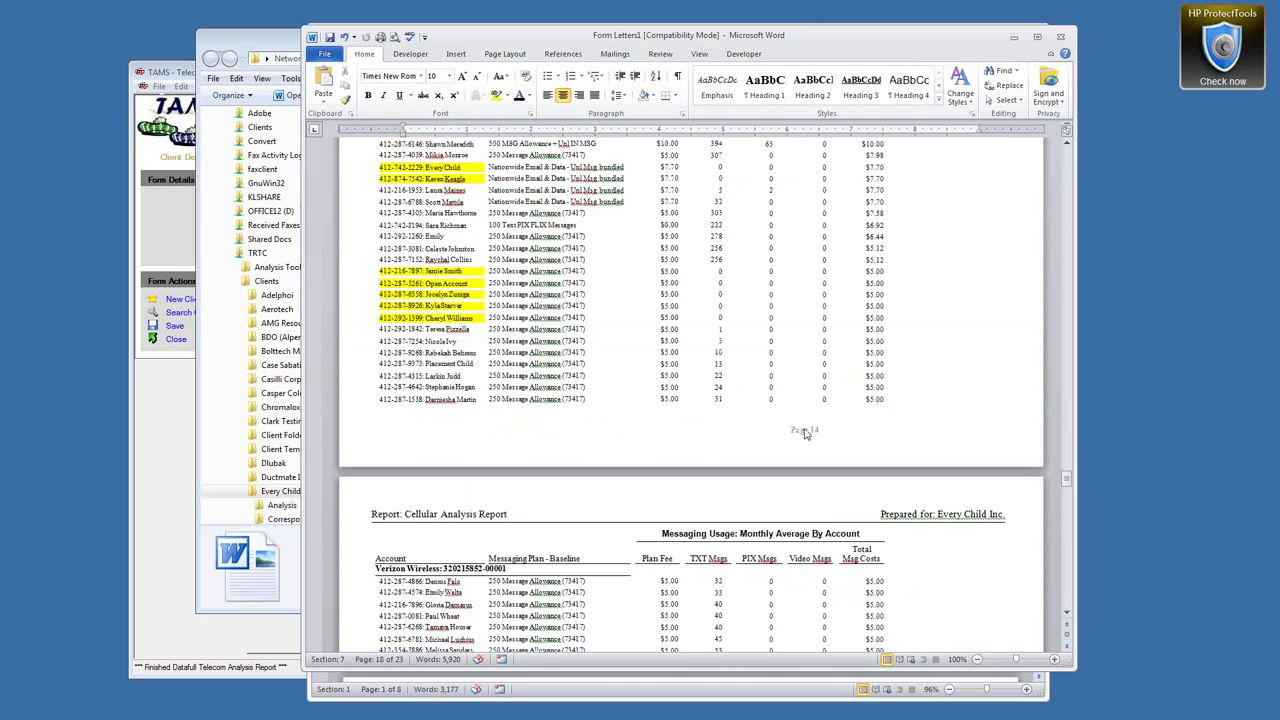
# Open the Section 7 footer for editing and unlink it from the previous section.
pyautogui.doubleClick(805, 433)
pyautogui.scroll(10, 838, 422)
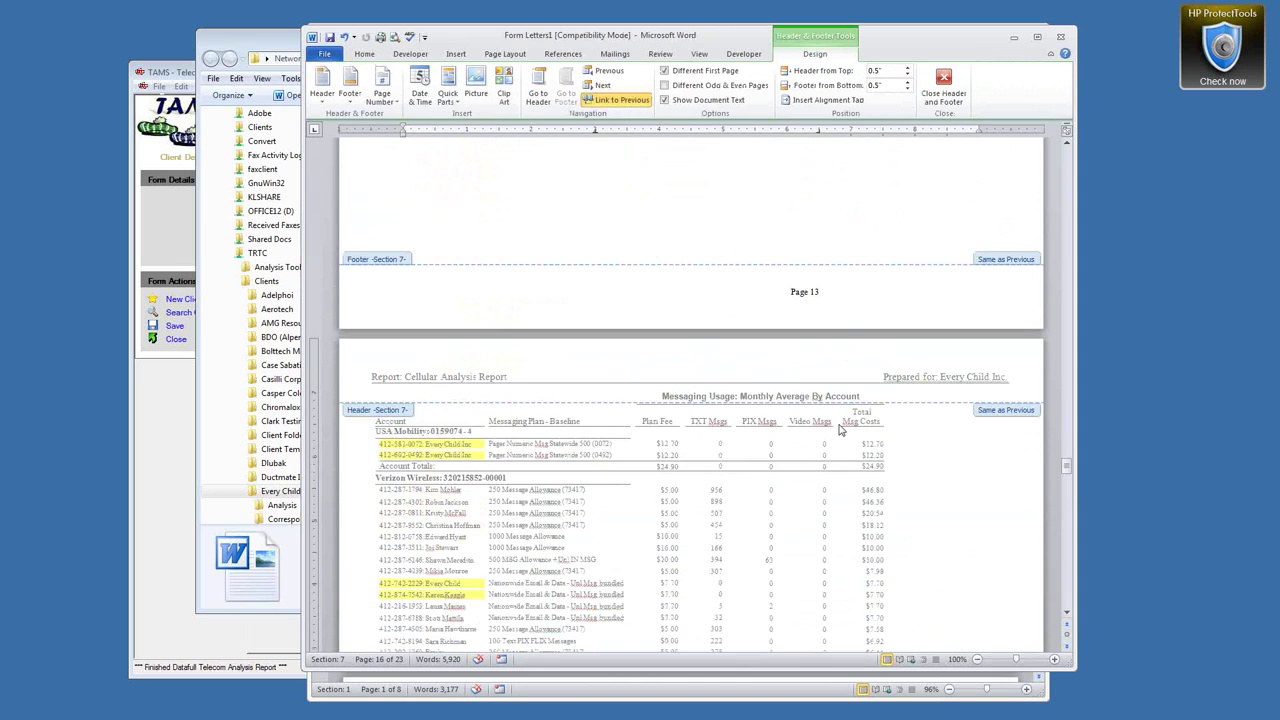
pyautogui.scroll(5, 838, 422)
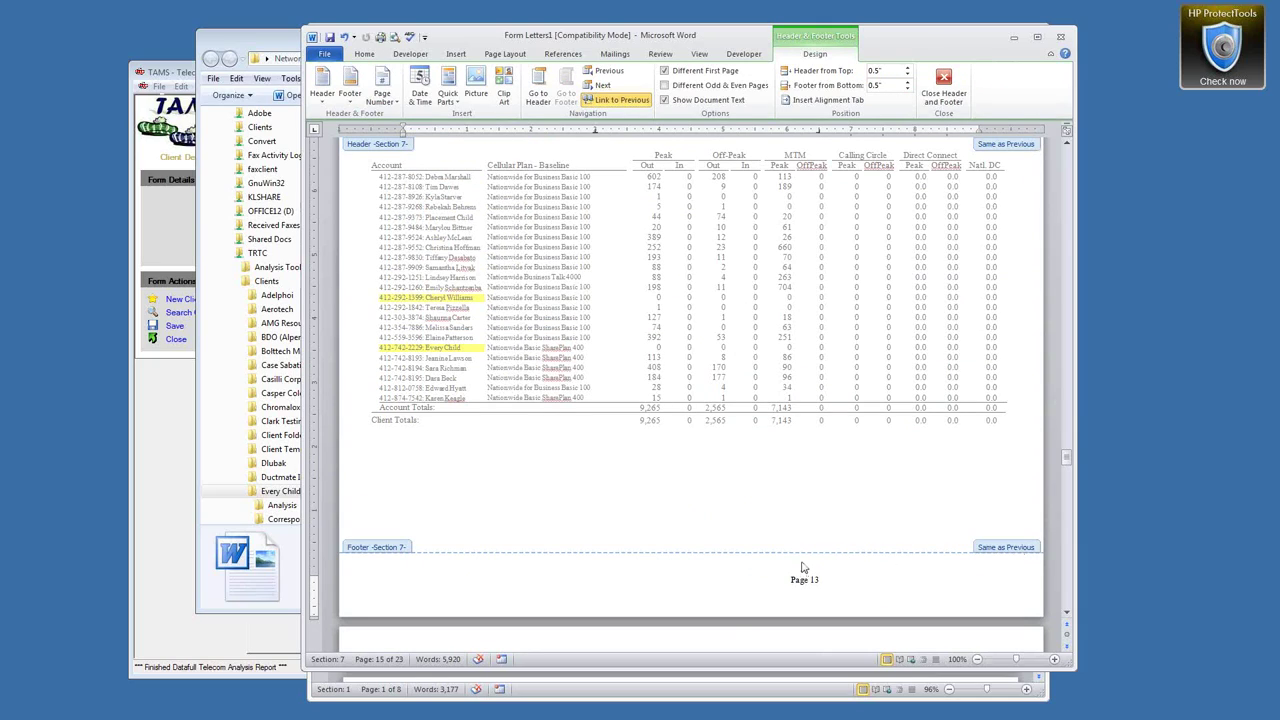
pyautogui.scroll(15, 801, 568)
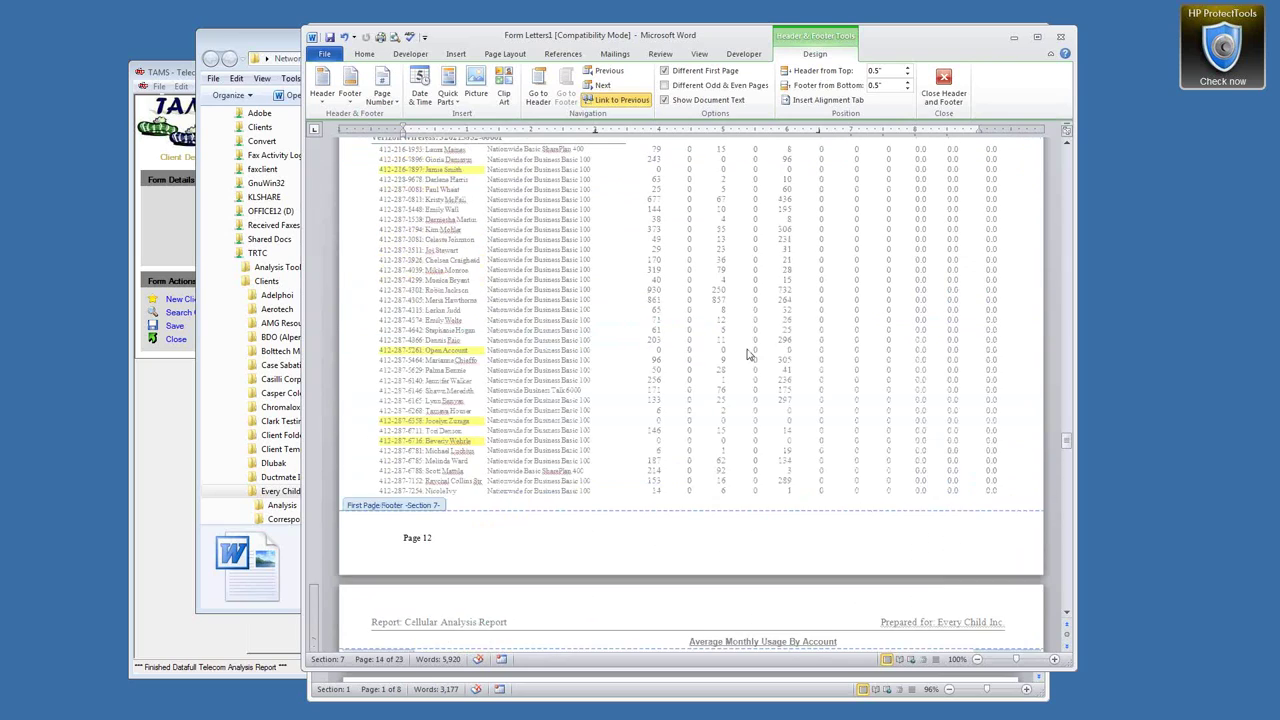
pyautogui.scroll(10, 748, 355)
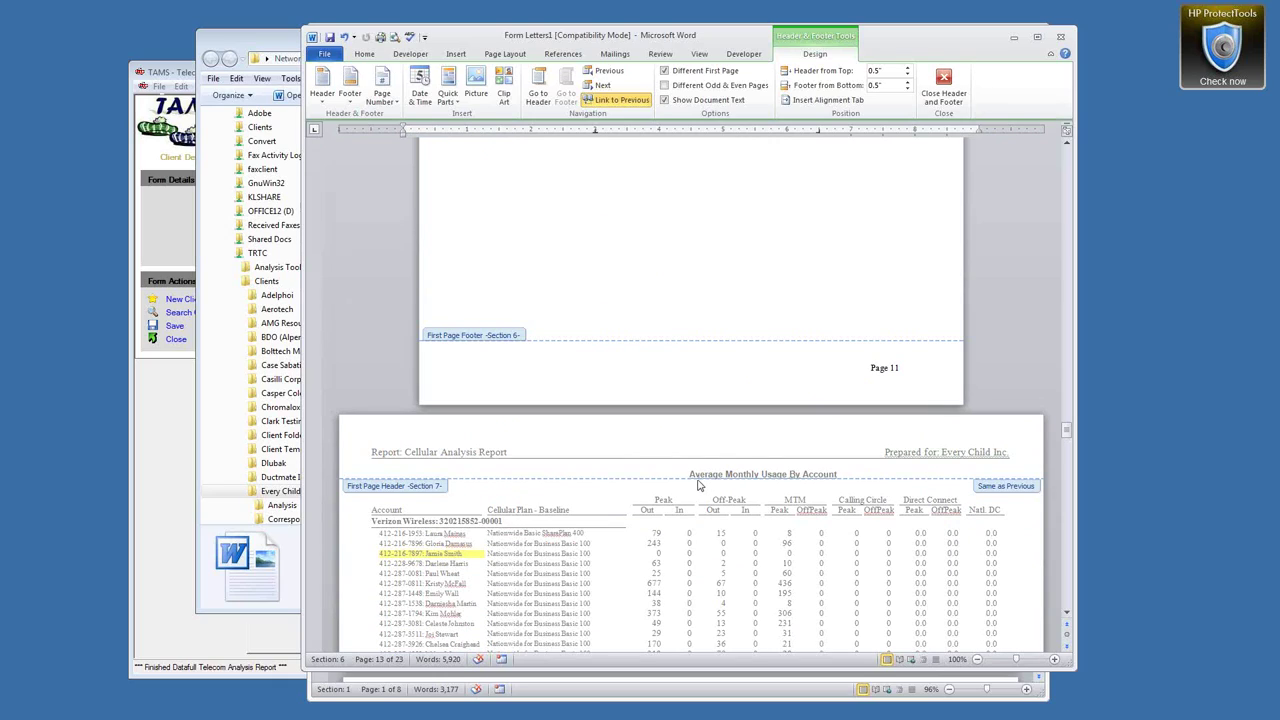
pyautogui.scroll(-12, 713, 478)
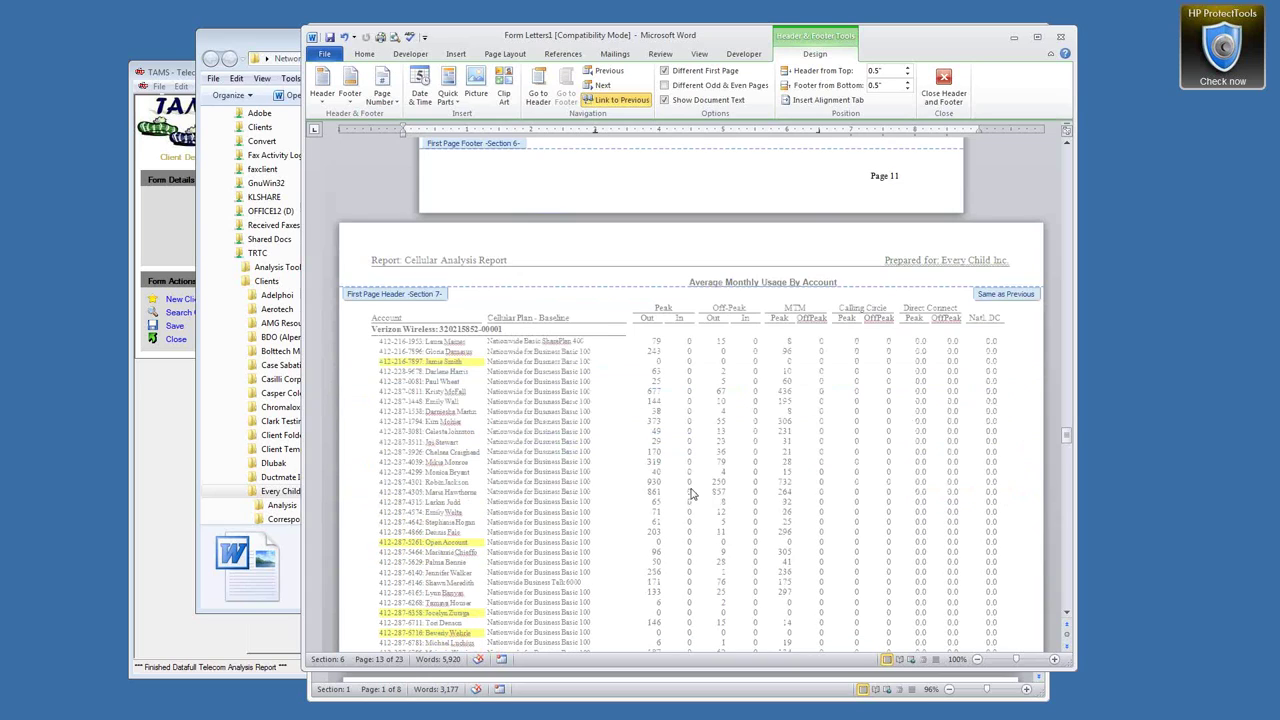
pyautogui.scroll(-3, 633, 433)
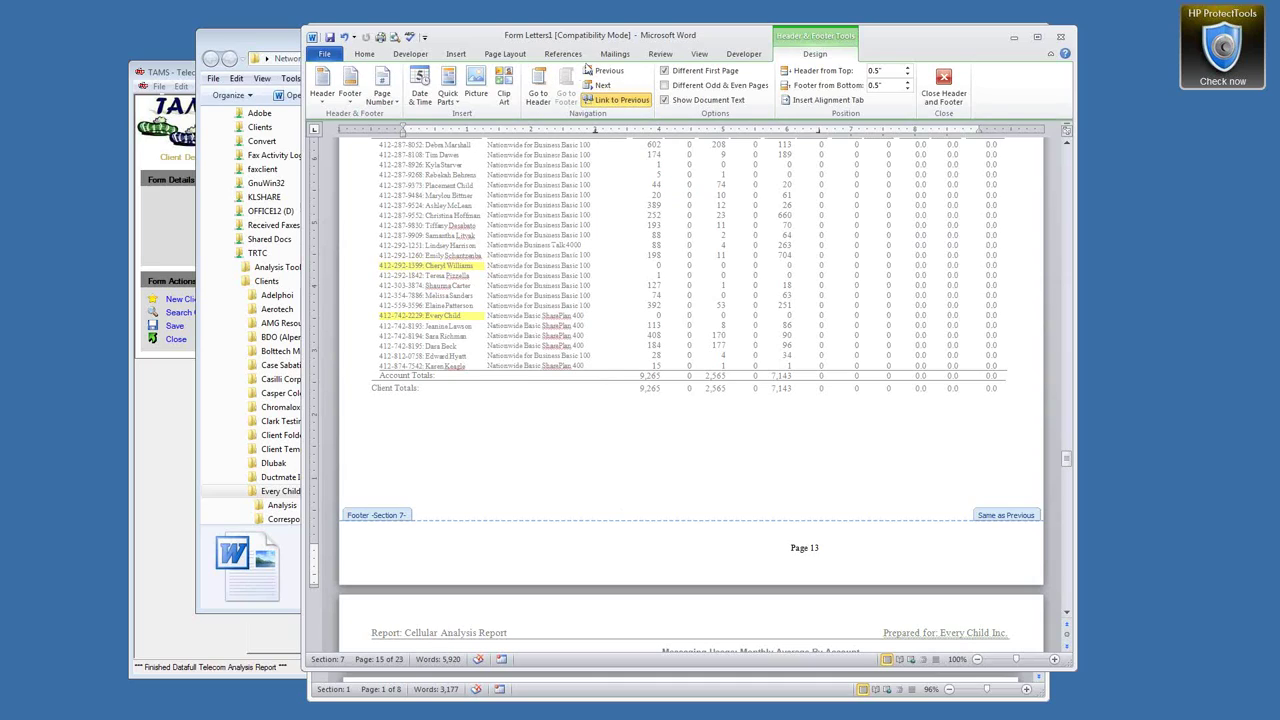
pyautogui.click(615, 99)
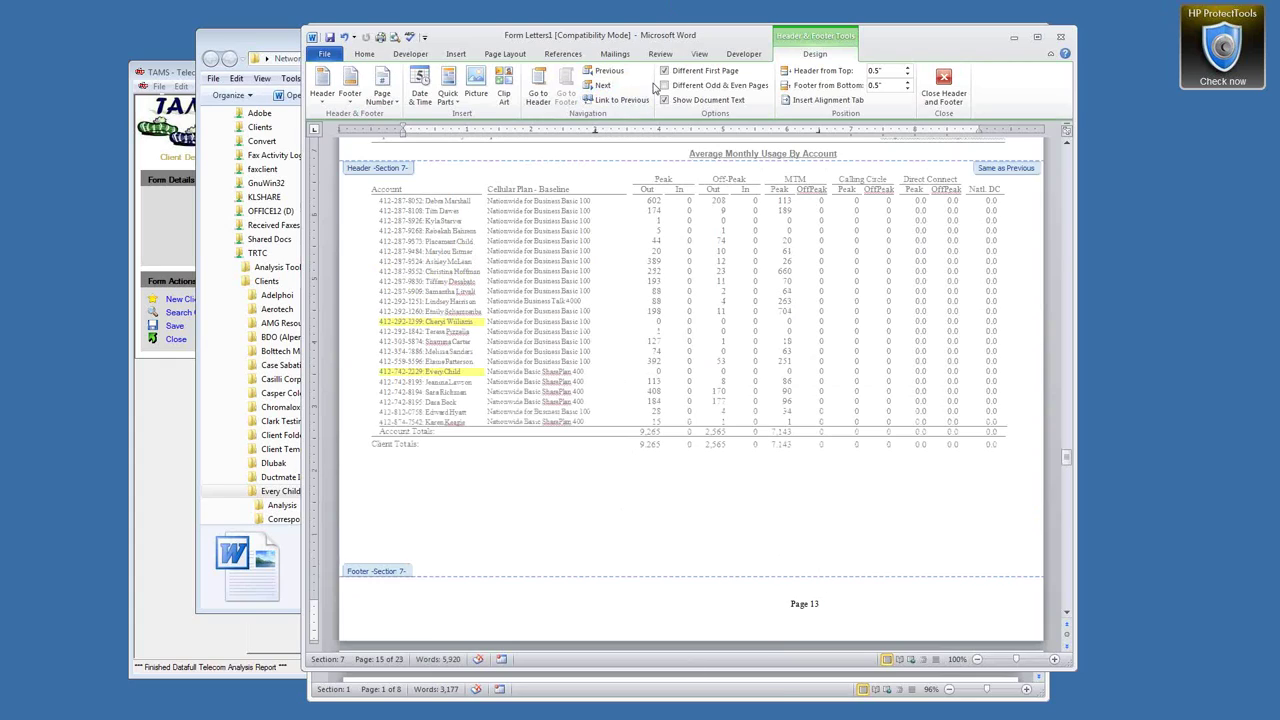
# Left-align the page number in the Section 7 footer by removing the two tab characters before it, and close the footer.
pyautogui.click(364, 53)
pyautogui.click(677, 75)
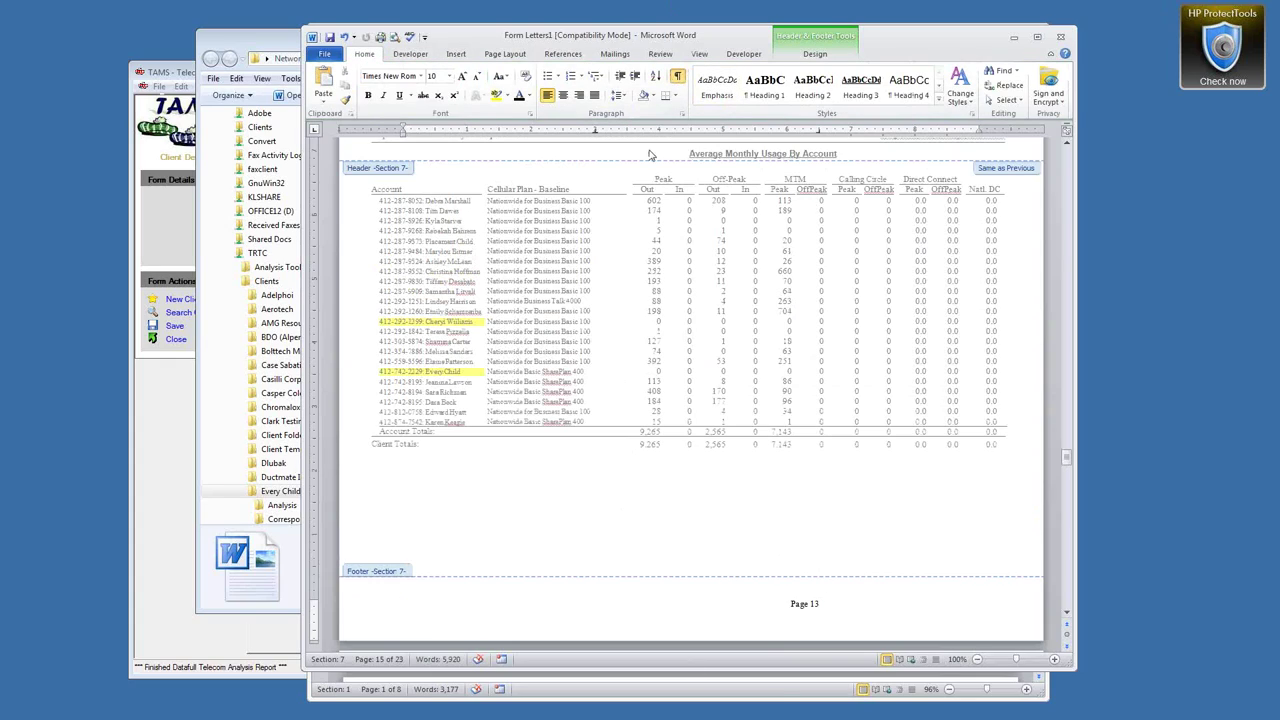
pyautogui.scroll(-10, 826, 406)
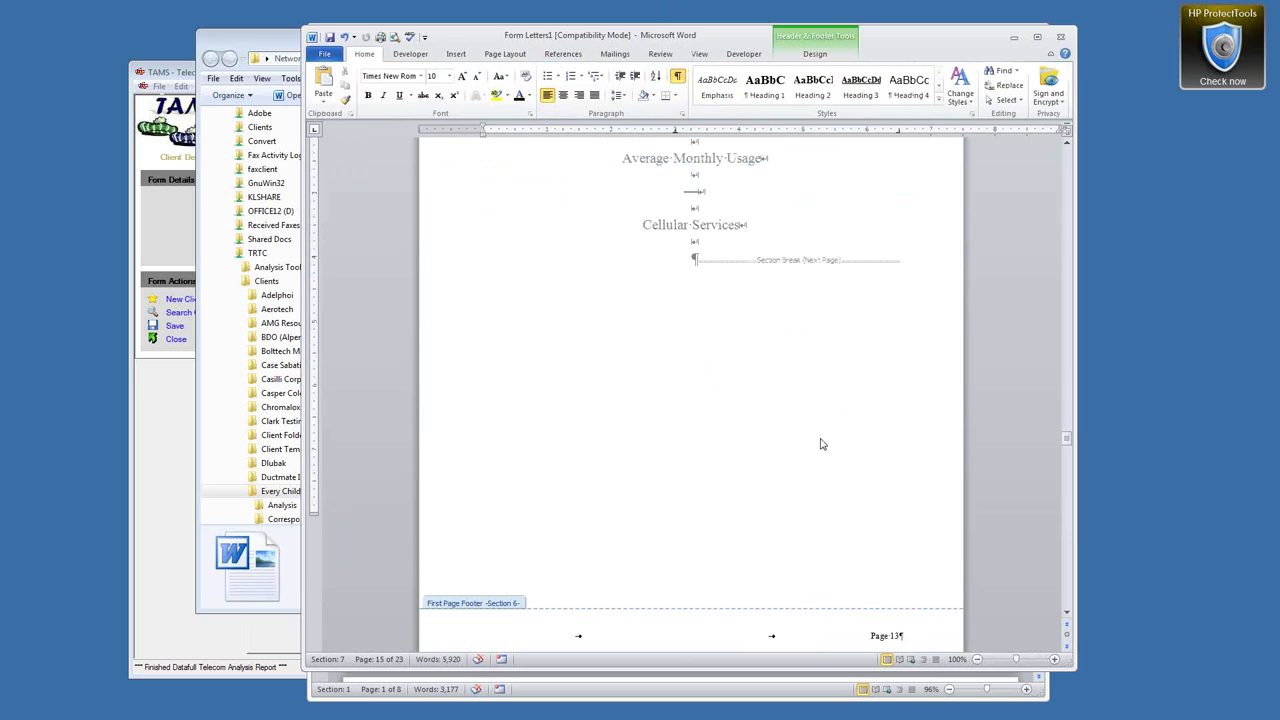
pyautogui.scroll(-15, 640, 320)
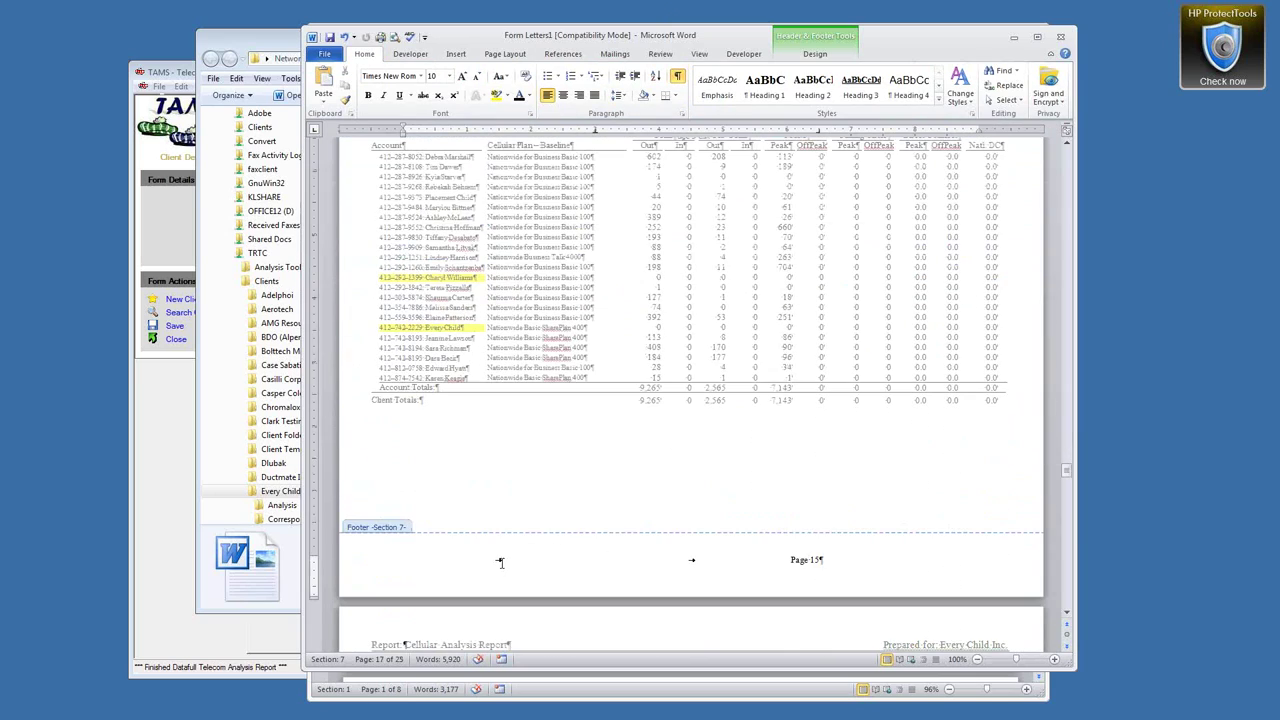
pyautogui.click(677, 84)
pyautogui.hotkey('ctrl', 'e')
pyautogui.hotkey('ctrl', 'l')
pyautogui.doubleClick(544, 470)
# Check the page-number alignment in the footers of the Appendix 2 usage pages, working back to the first usage page.
pyautogui.scroll(-15, 545, 469)
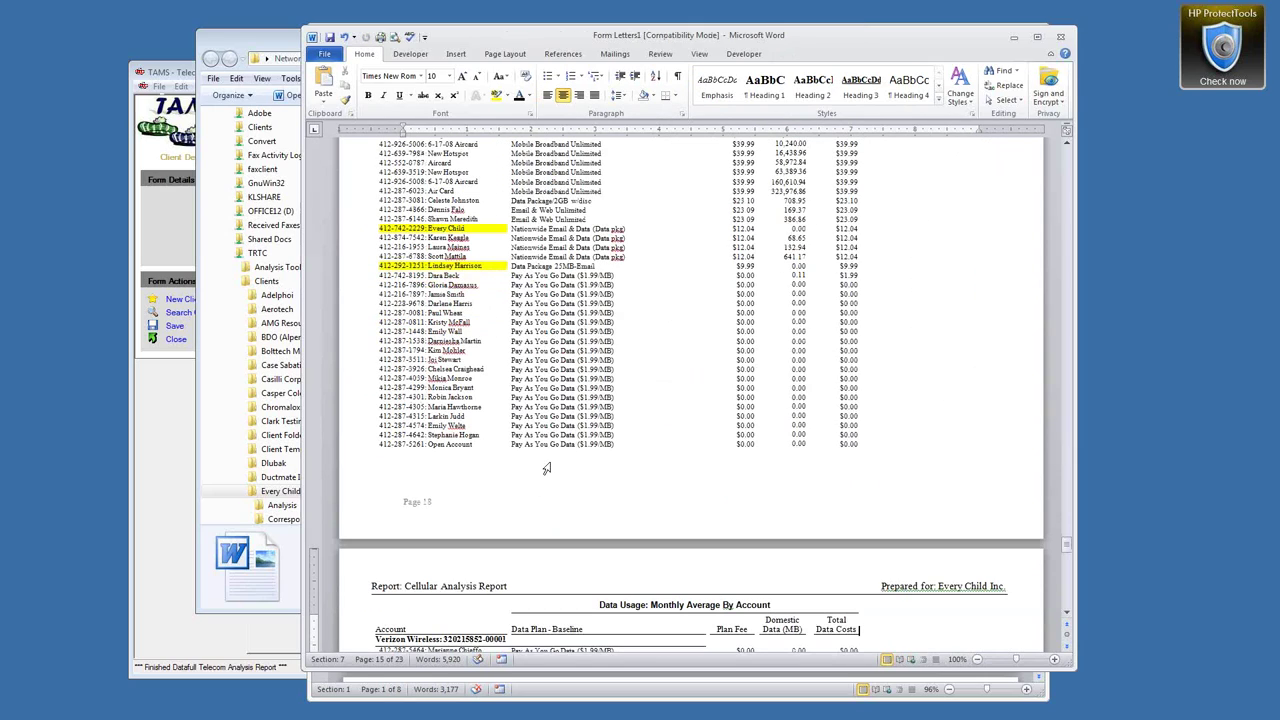
pyautogui.scroll(-20, 548, 467)
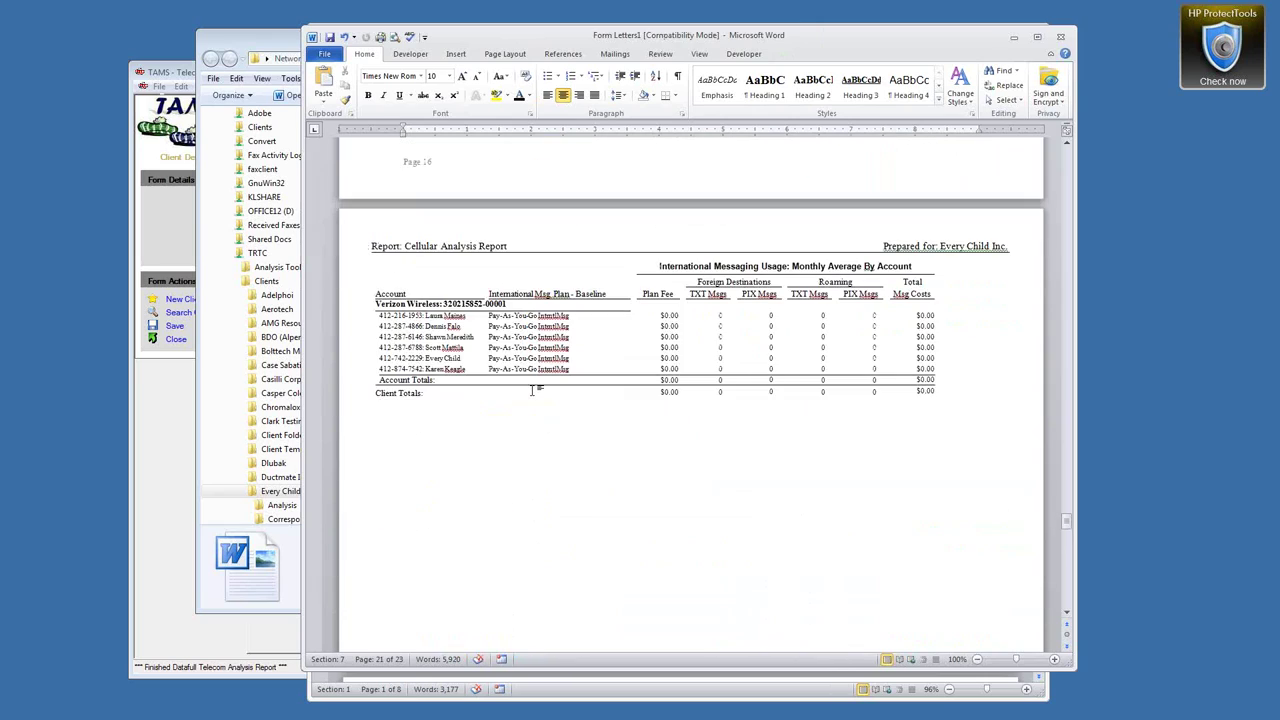
pyautogui.scroll(20, 533, 390)
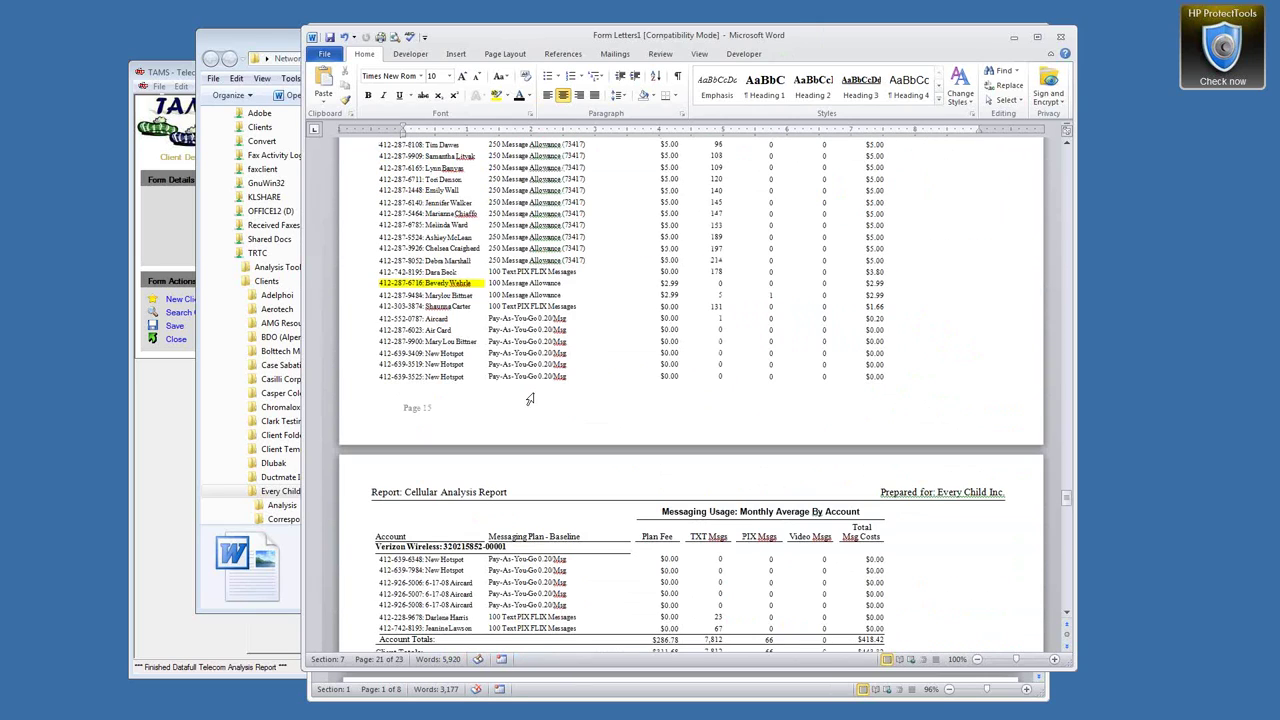
pyautogui.scroll(15, 531, 390)
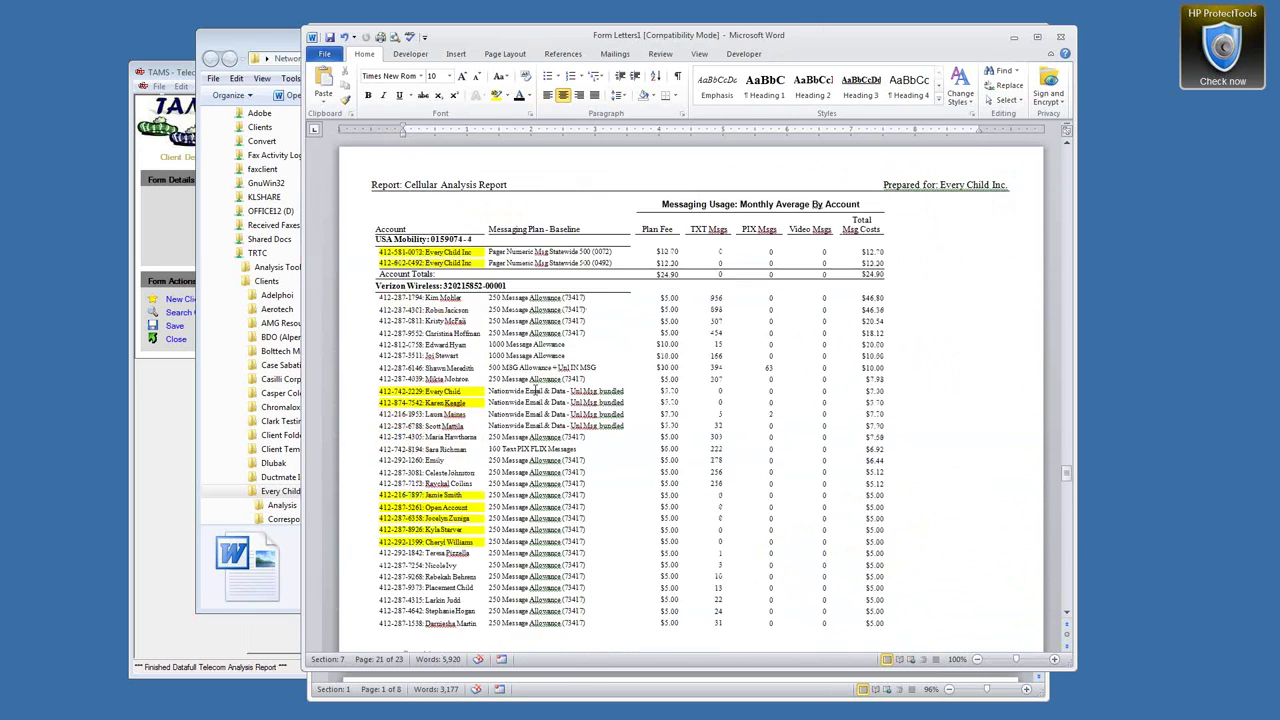
pyautogui.scroll(7, 546, 352)
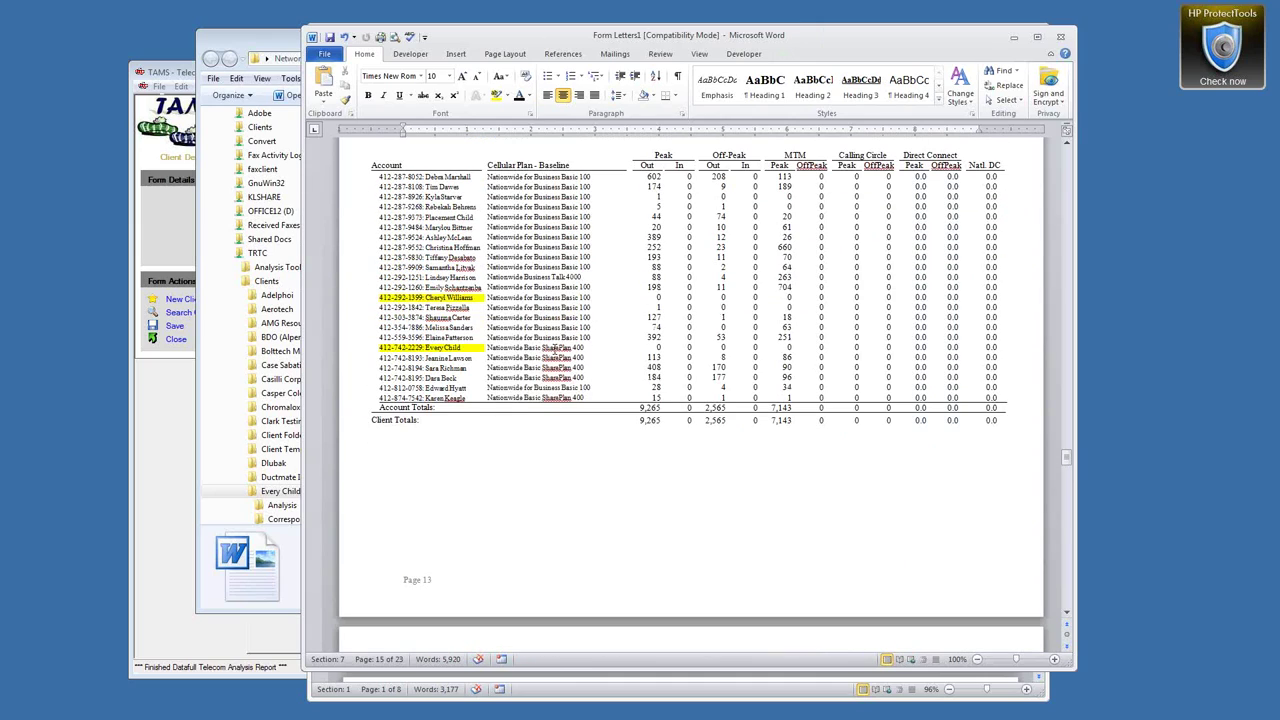
pyautogui.scroll(5, 555, 349)
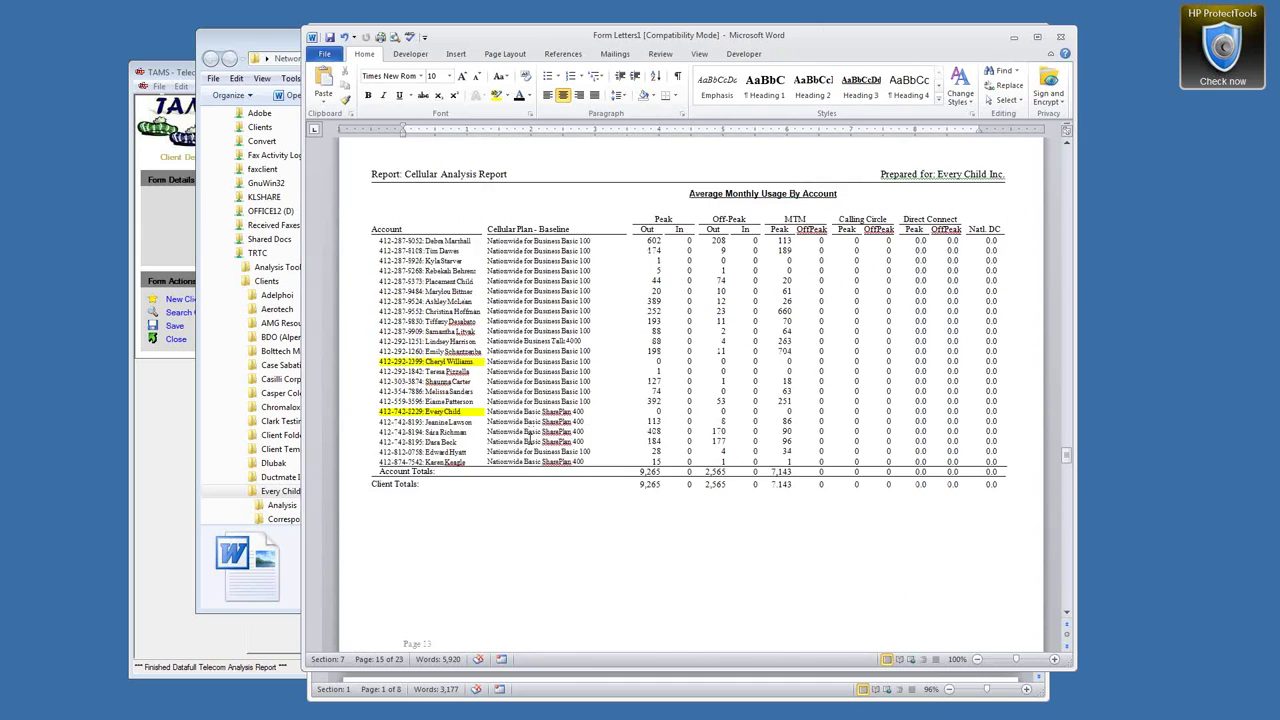
pyautogui.scroll(8, 409, 290)
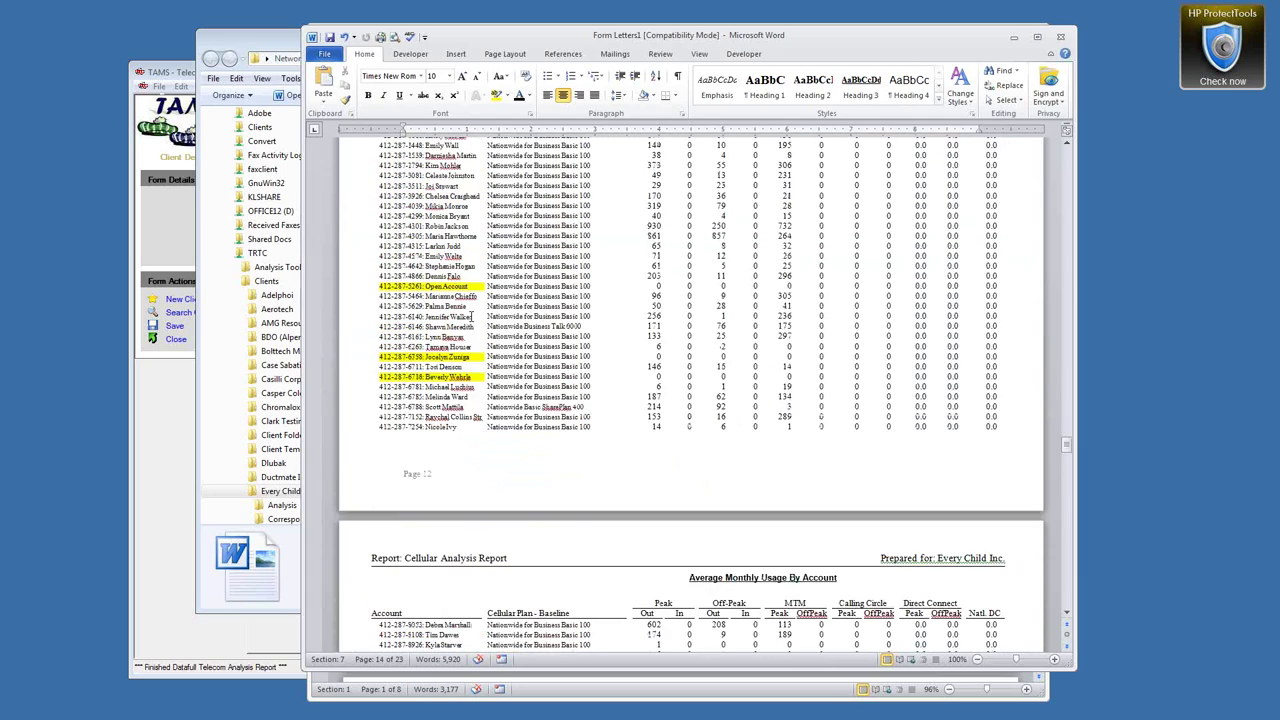
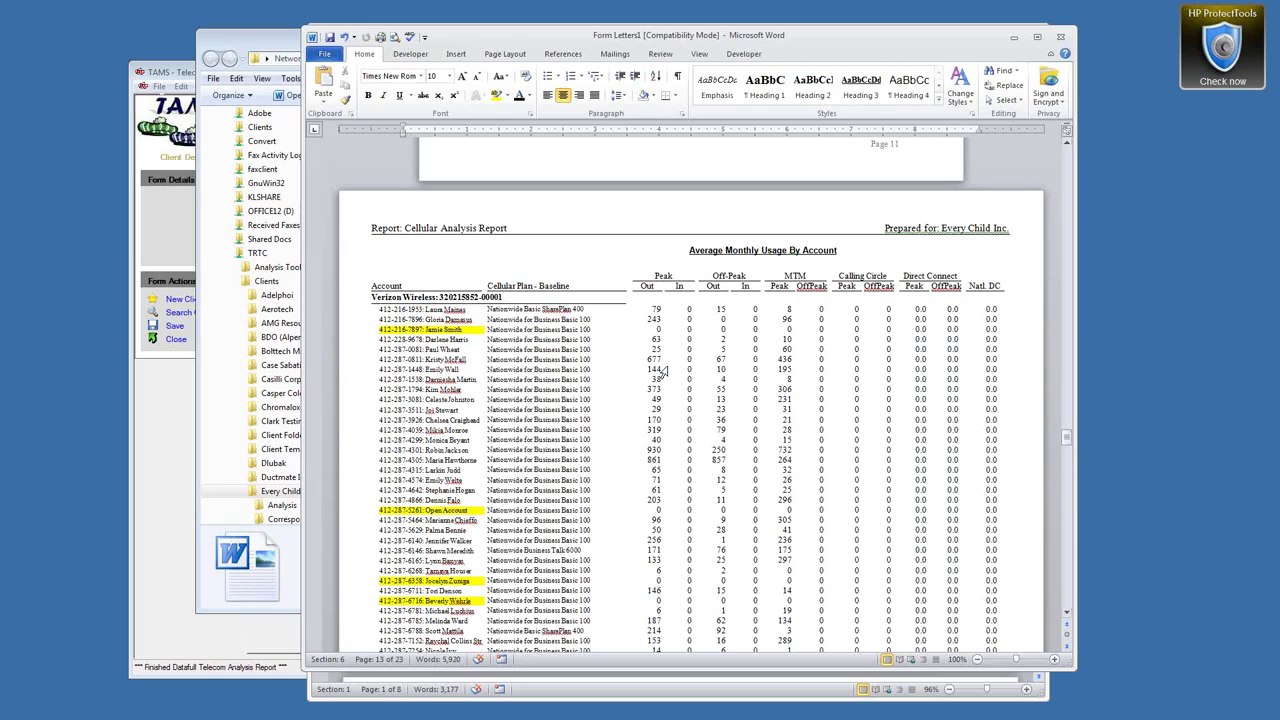
# Review the footer page numbers of Section 7 in order, from the first usage page to the end of the data usage table.
pyautogui.scroll(-5, 660, 370)
pyautogui.scroll(-15, 655, 366)
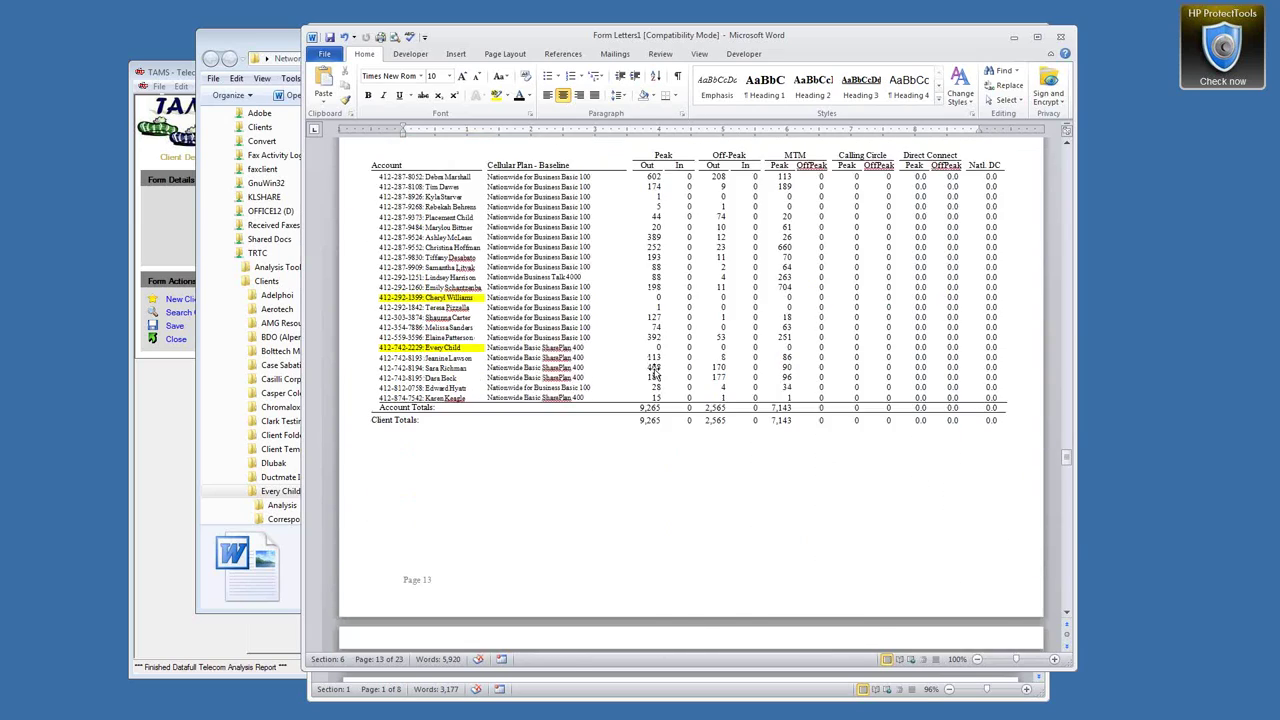
pyautogui.scroll(-1, 650, 375)
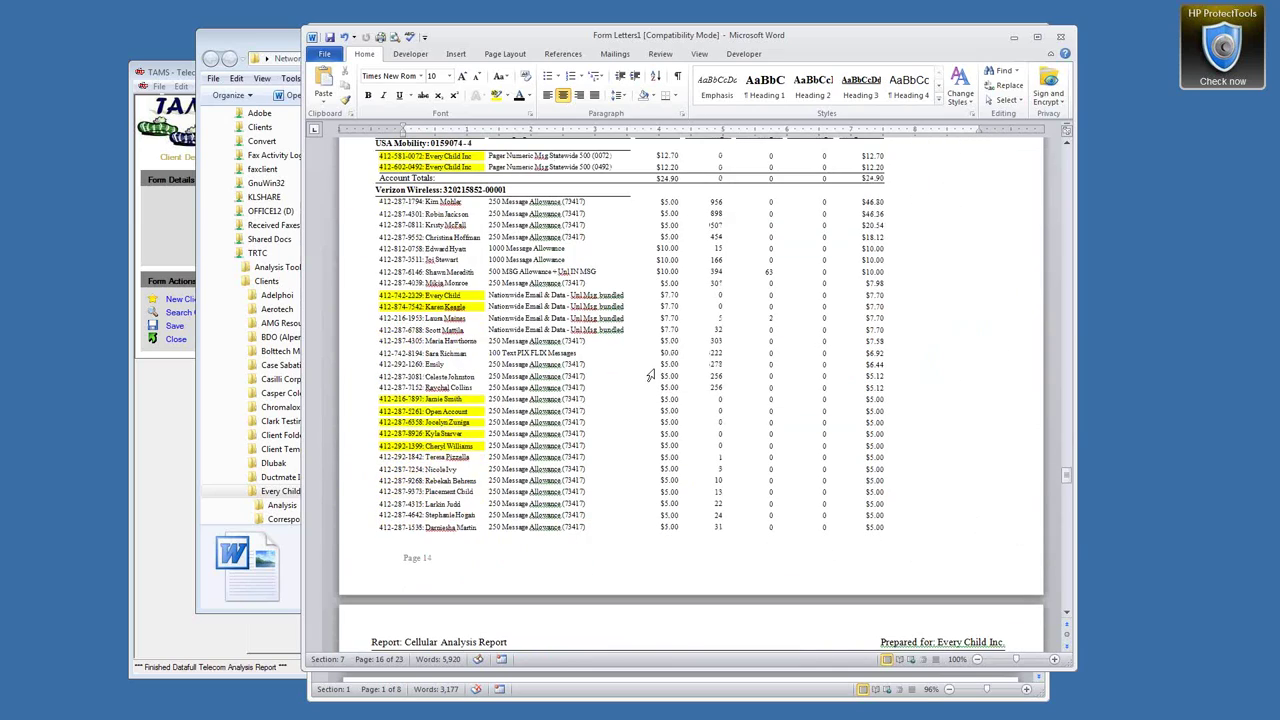
pyautogui.scroll(-20, 650, 375)
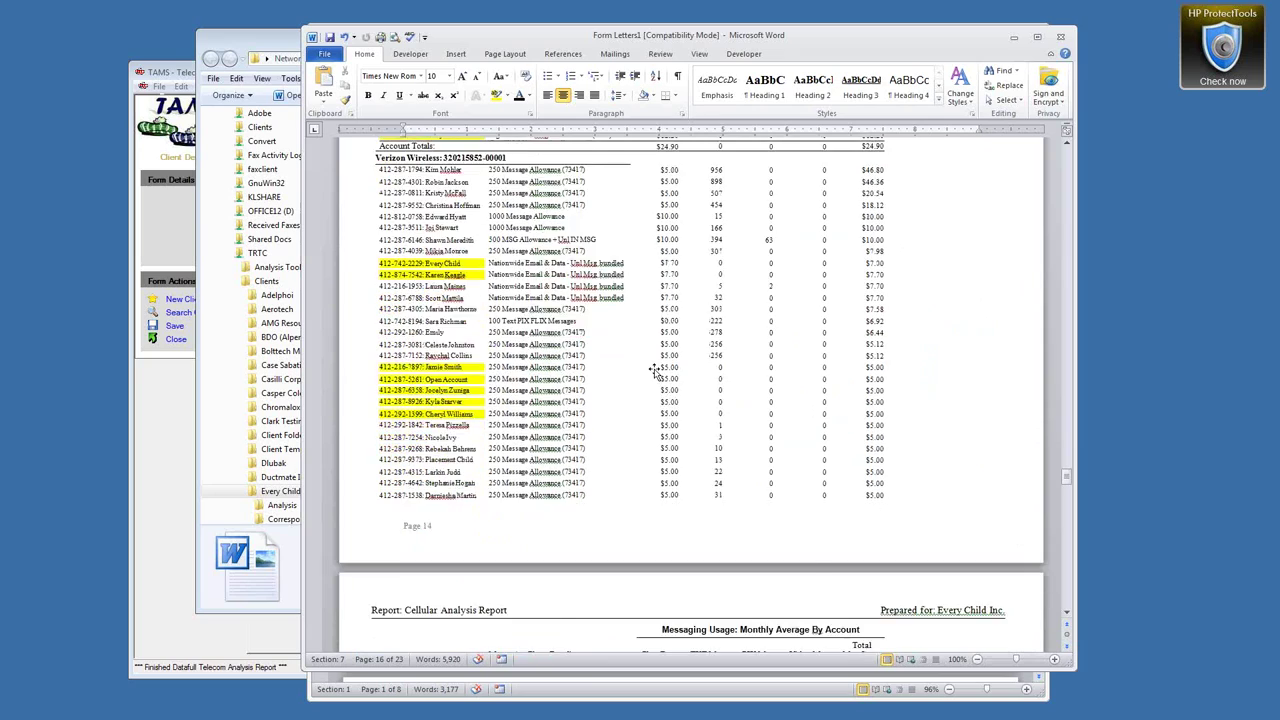
pyautogui.scroll(-20, 650, 375)
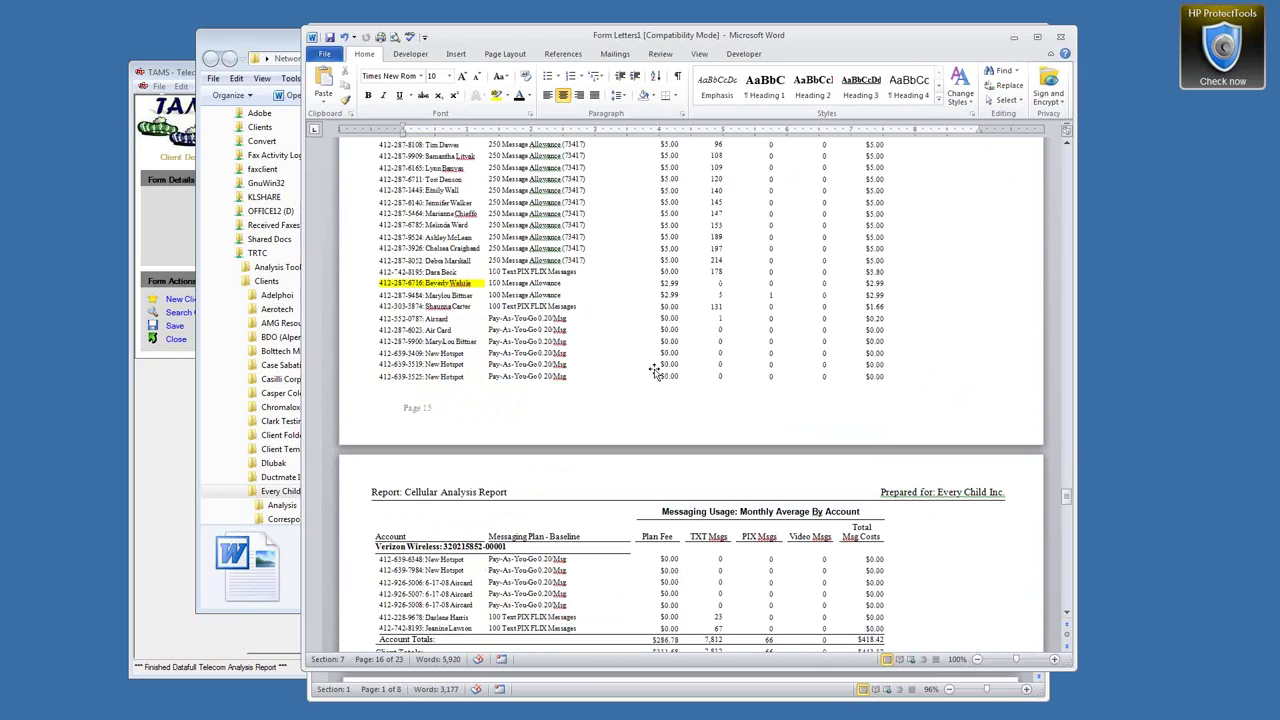
pyautogui.scroll(-20, 644, 396)
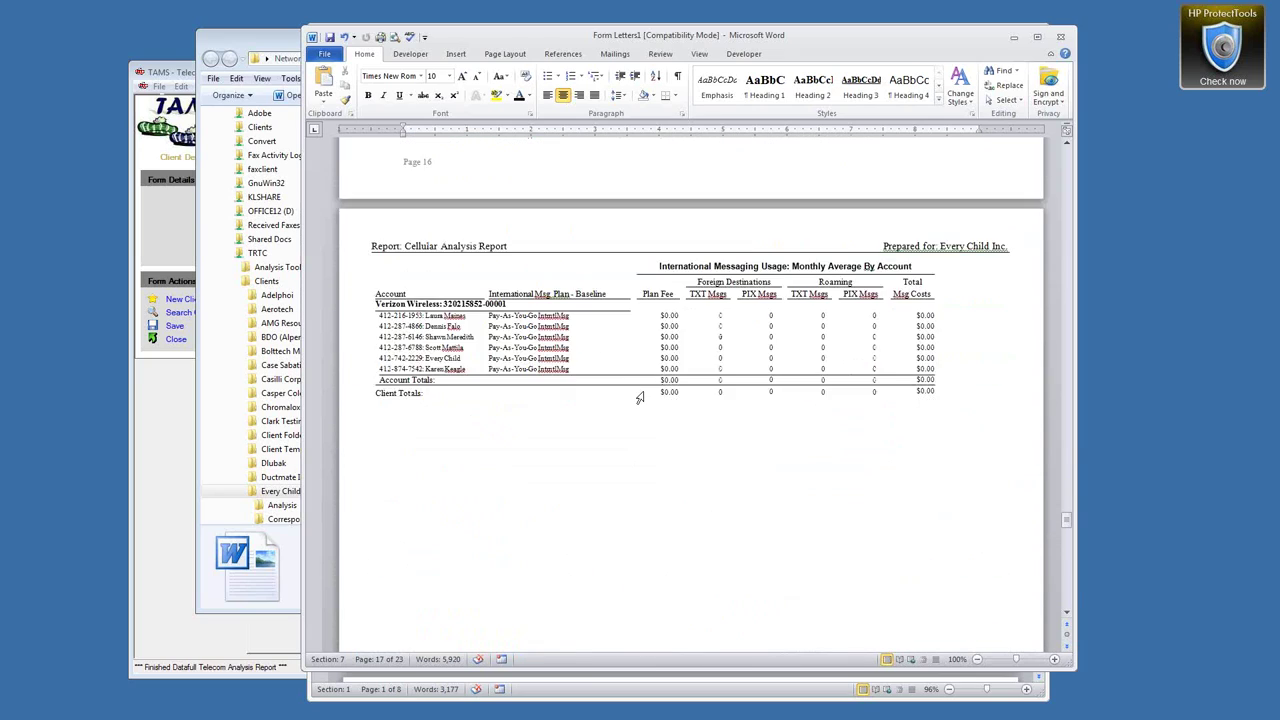
pyautogui.scroll(-20, 640, 400)
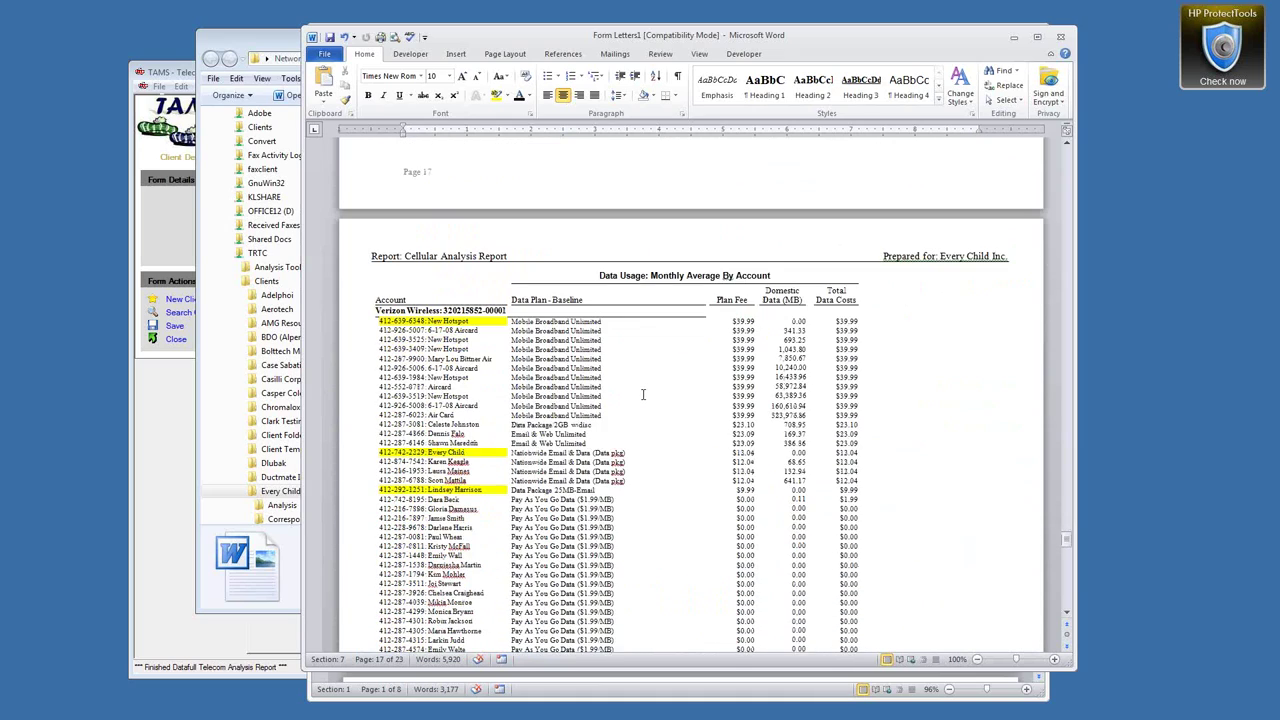
pyautogui.scroll(-3, 640, 403)
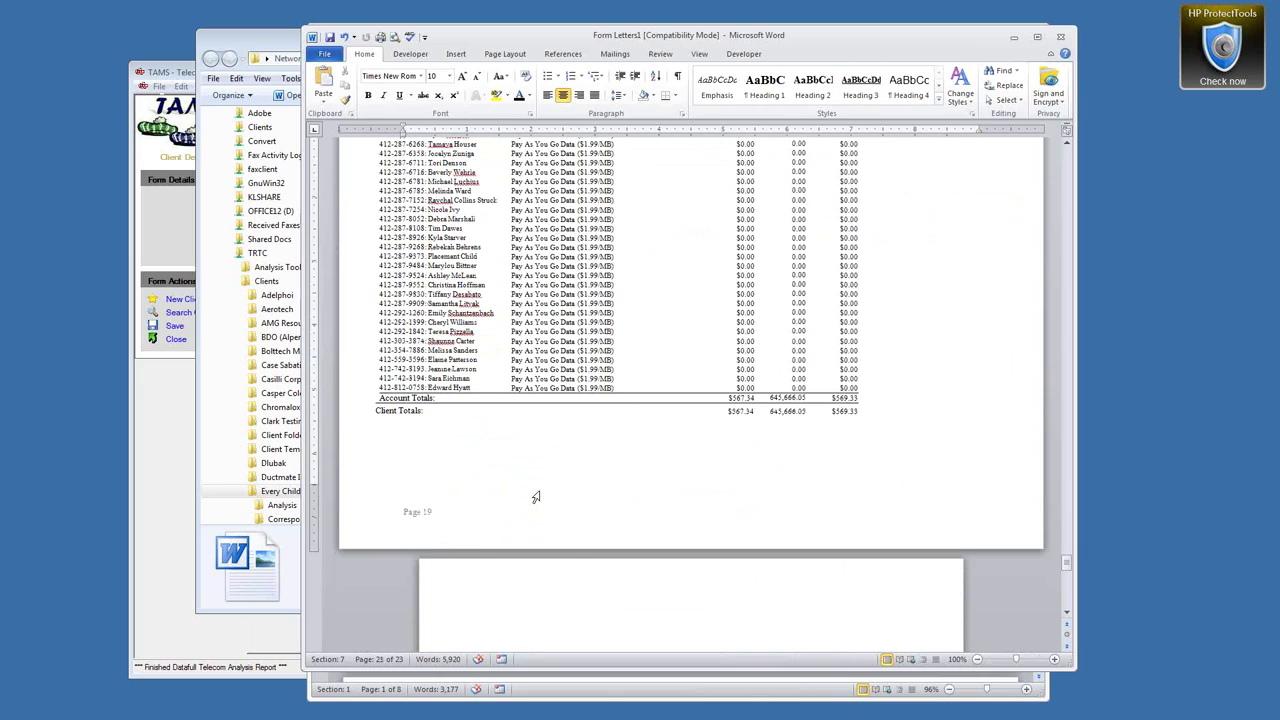
# Go to the blank landscape page after the Appendix 3 cover and place the text cursor on it.
pyautogui.scroll(-5, 643, 601)
pyautogui.scroll(-15, 661, 605)
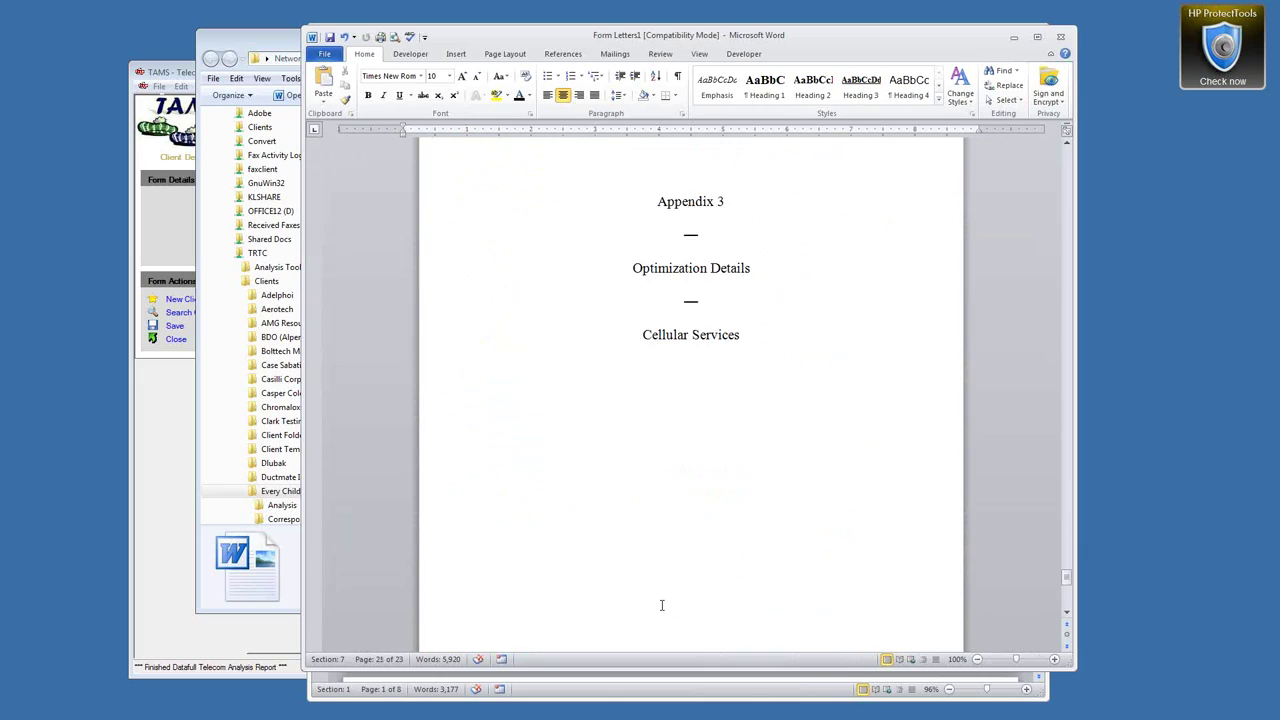
pyautogui.scroll(-10, 660, 611)
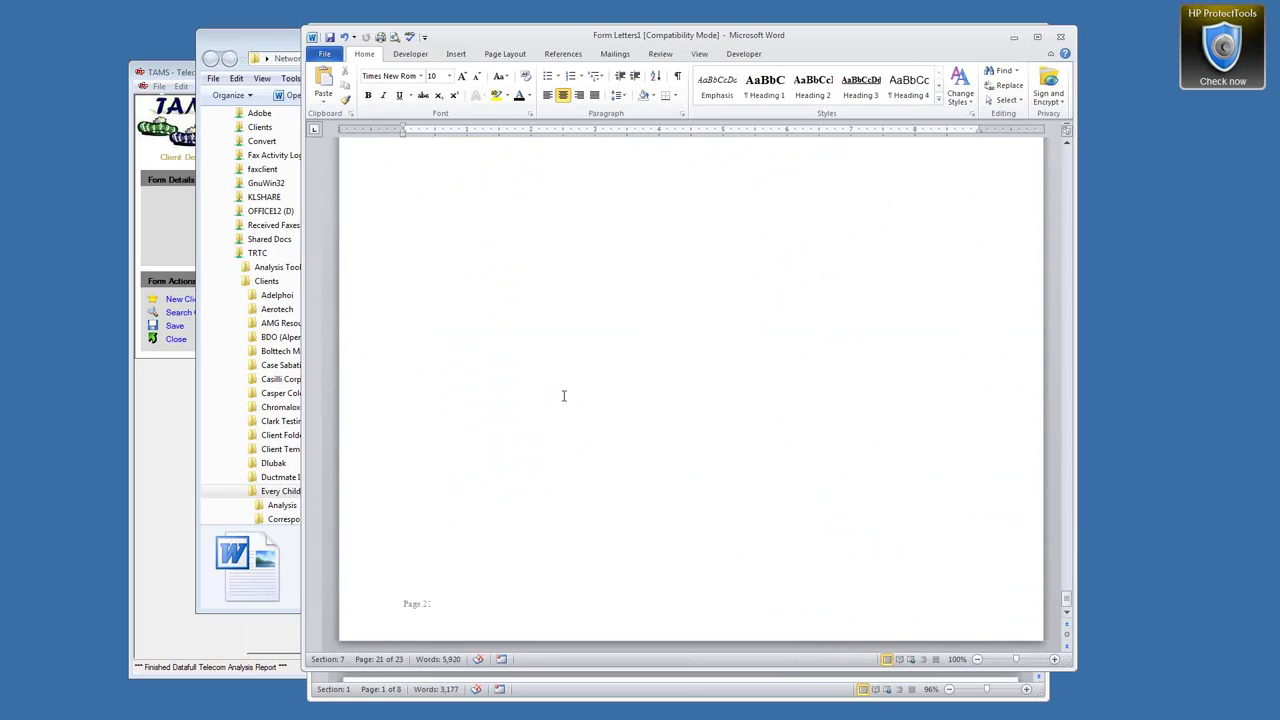
pyautogui.click(608, 293)
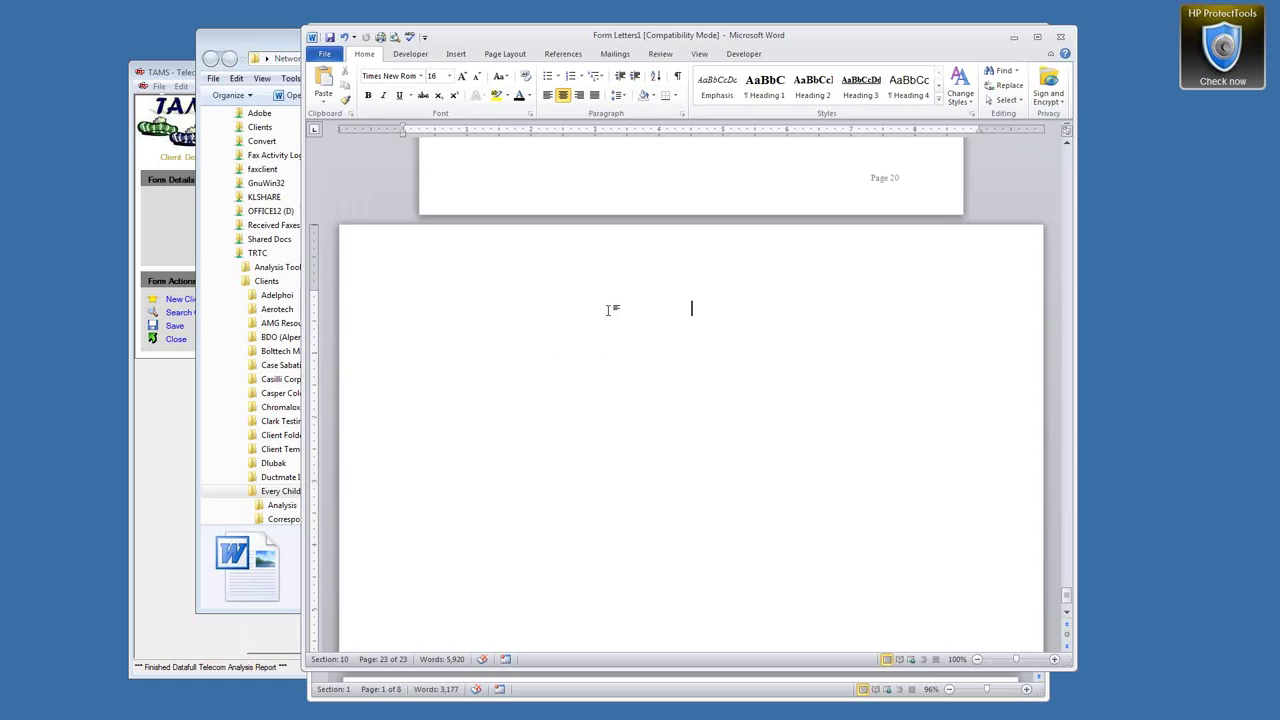
# Show the formatting marks to examine the section breaks on the Appendix 3 cover and the following blank page, and hide them again.
pyautogui.scroll(3, 617, 376)
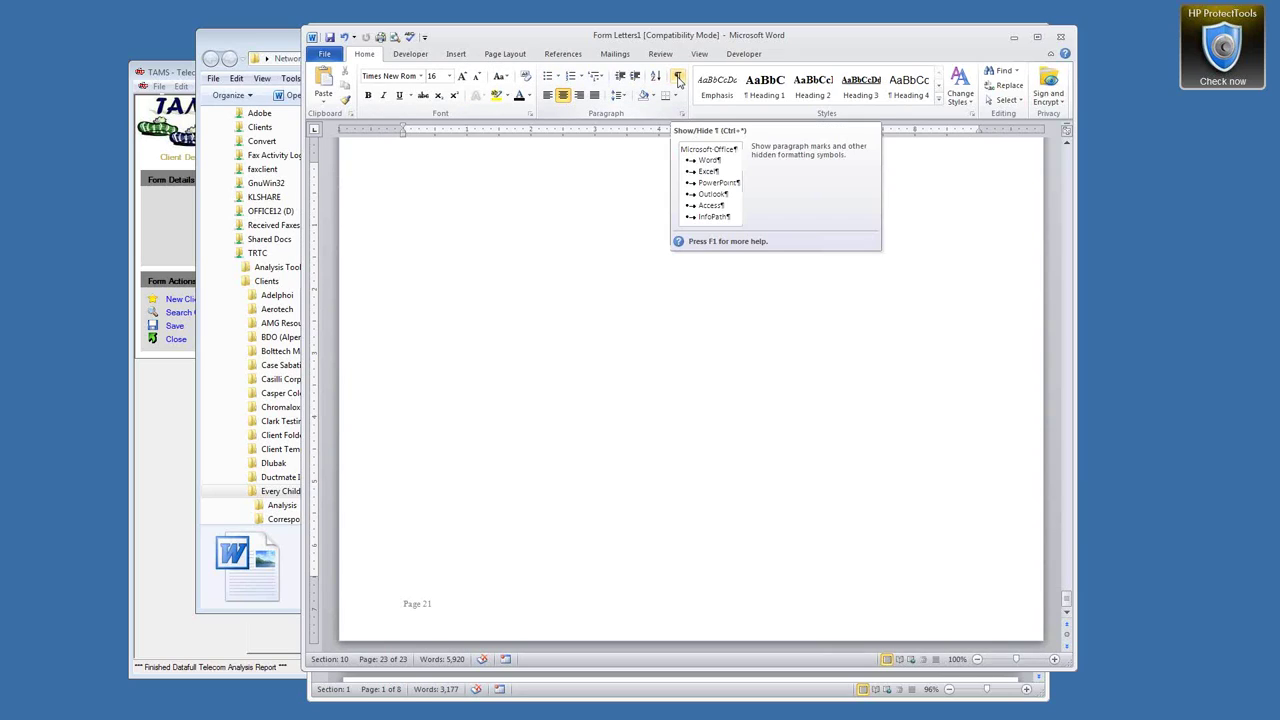
pyautogui.click(678, 78)
pyautogui.scroll(2, 656, 181)
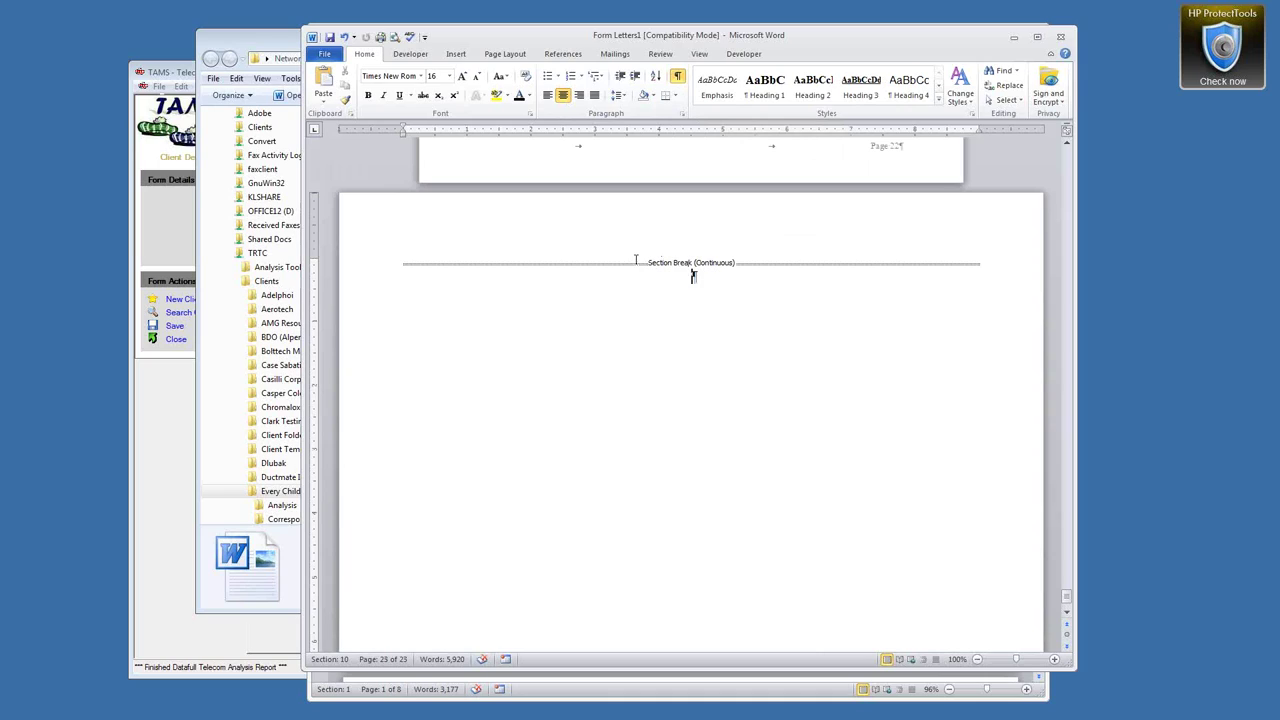
pyautogui.scroll(10, 640, 270)
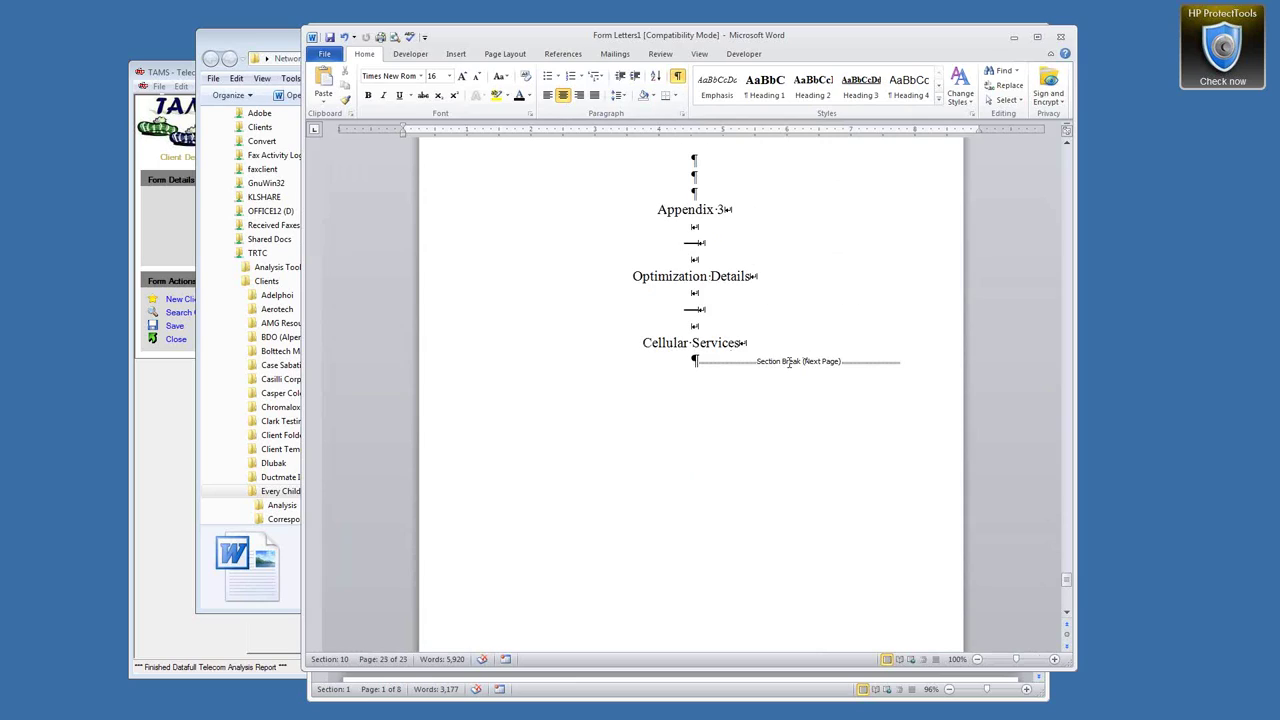
pyautogui.scroll(-10, 851, 370)
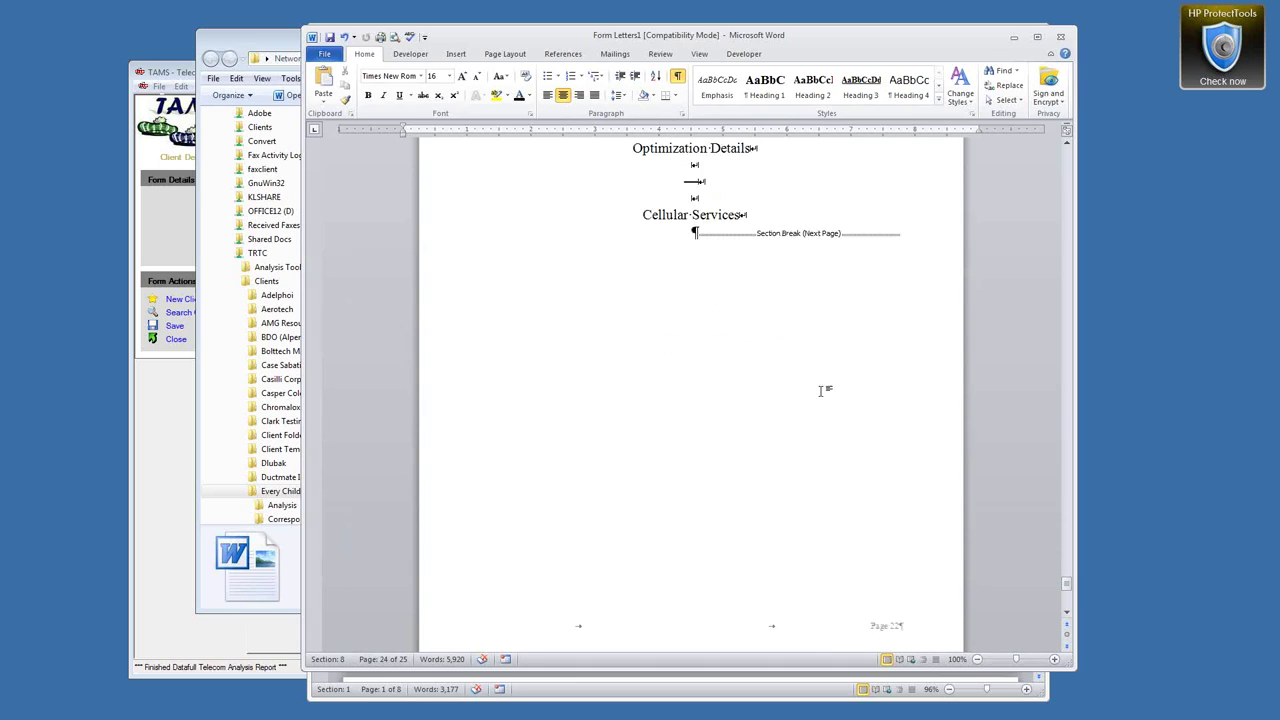
pyautogui.click(691, 468)
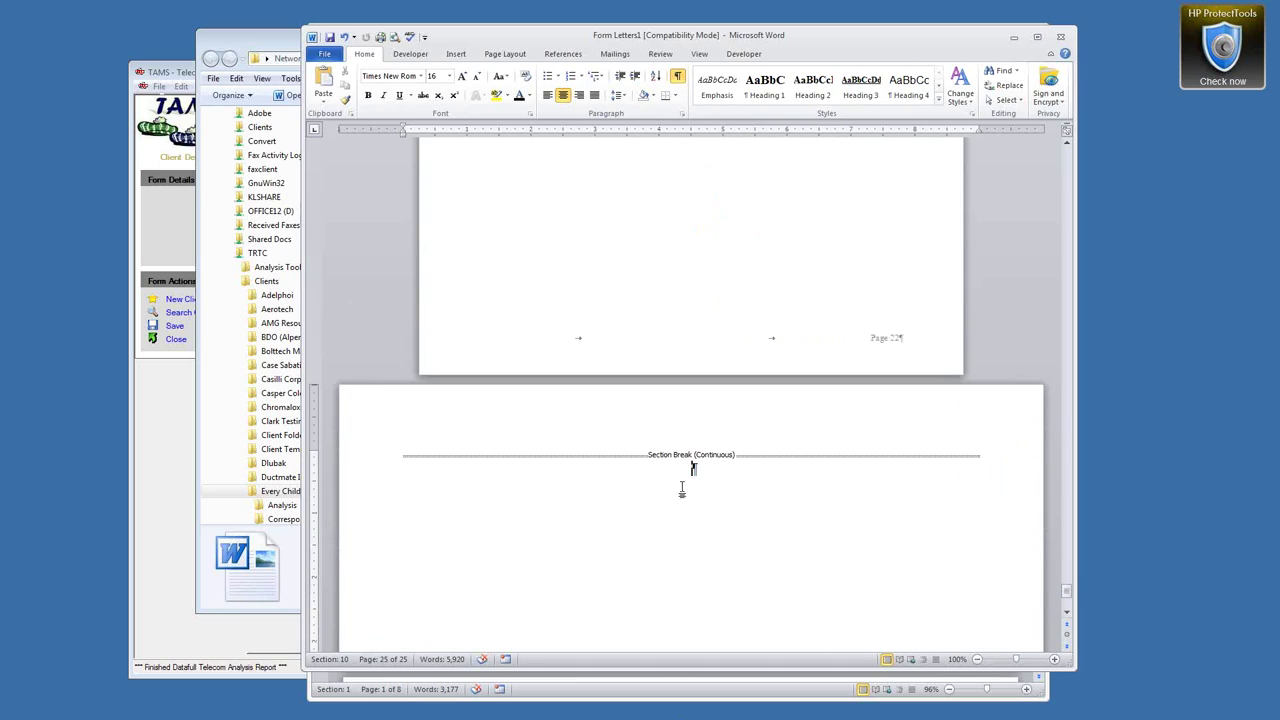
pyautogui.press('Delete')
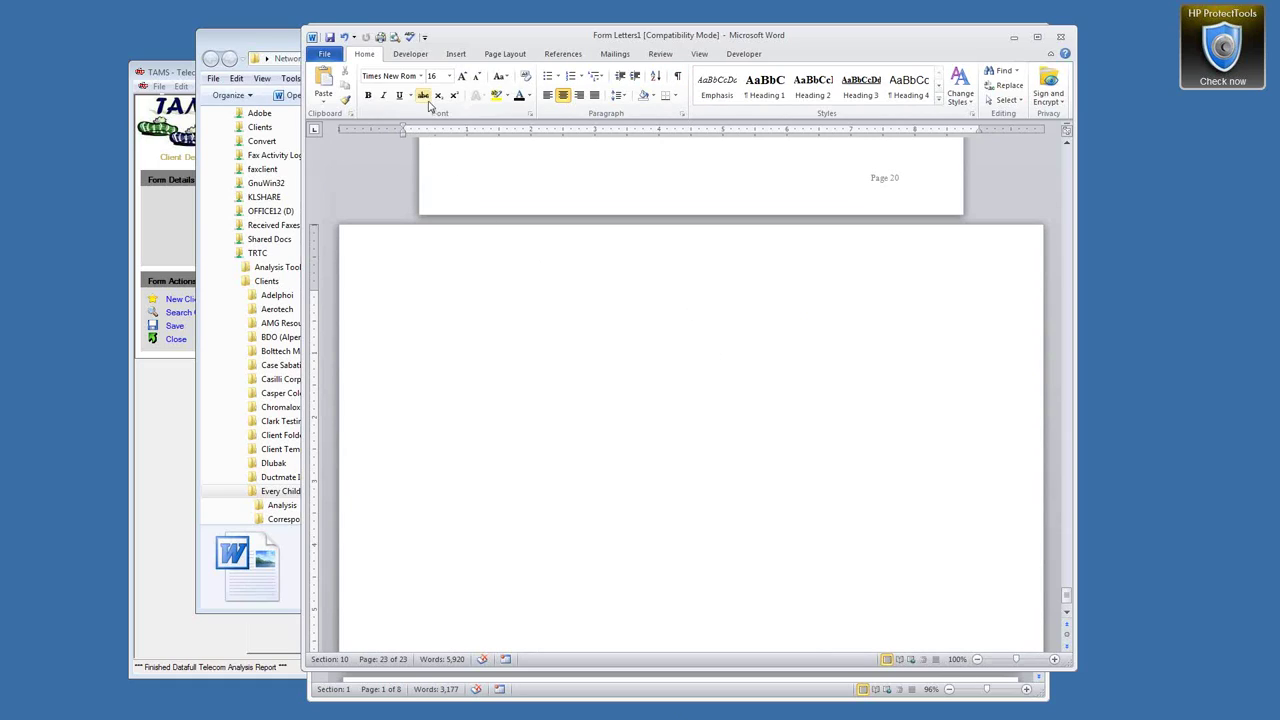
# Insert a next-page section break on the blank landscape page after the Appendix 3 cover.
pyautogui.click(455, 54)
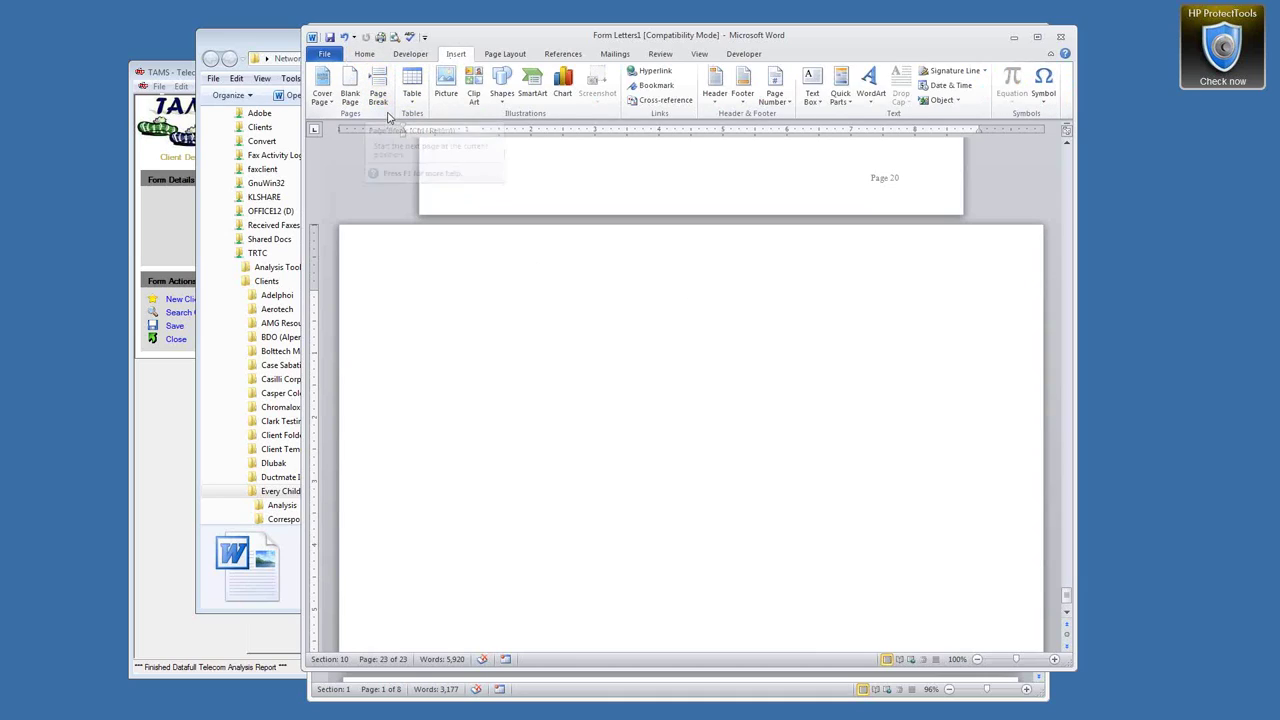
pyautogui.click(508, 56)
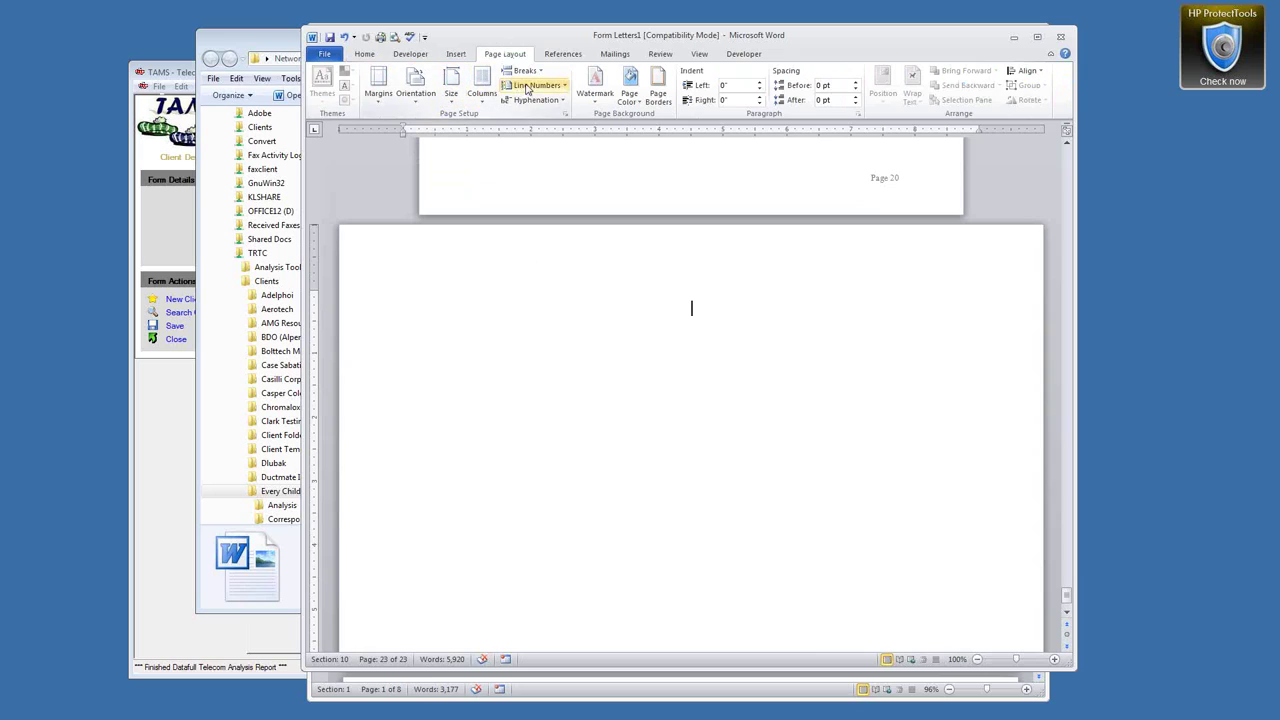
pyautogui.click(539, 73)
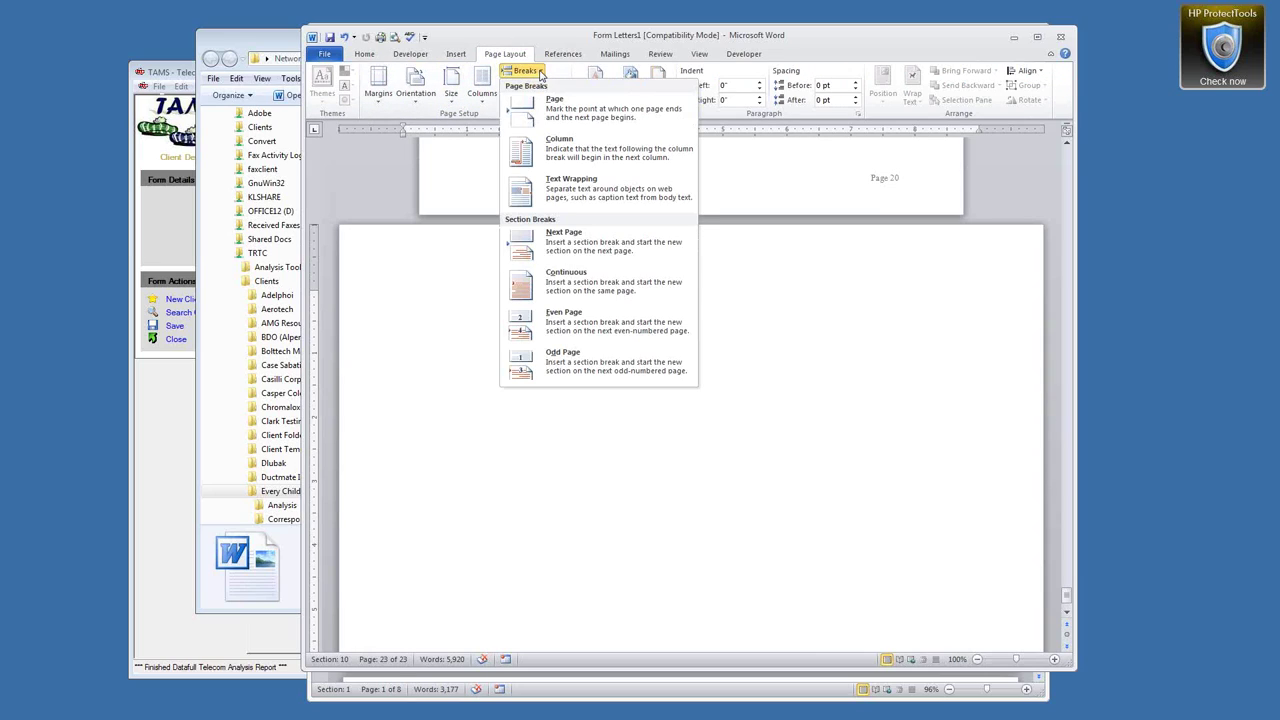
pyautogui.click(551, 249)
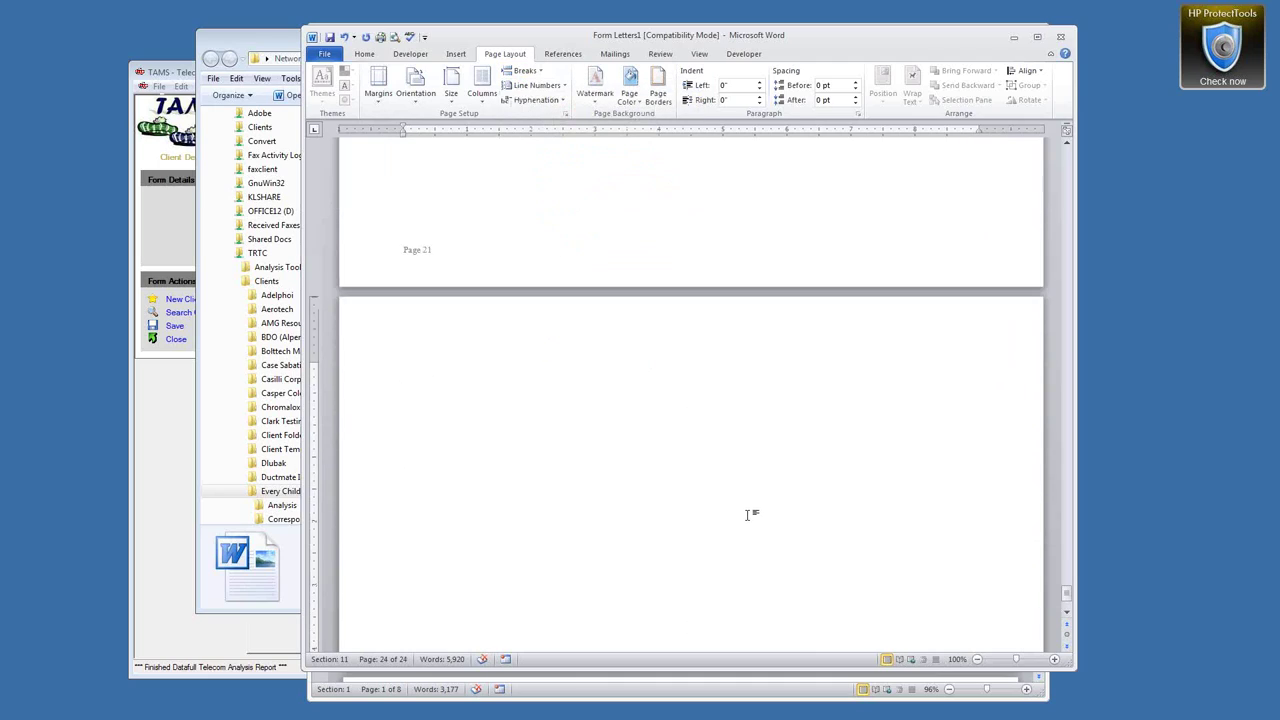
# Set the orientation of the new last section to portrait, applied to this section only.
pyautogui.click(565, 113)
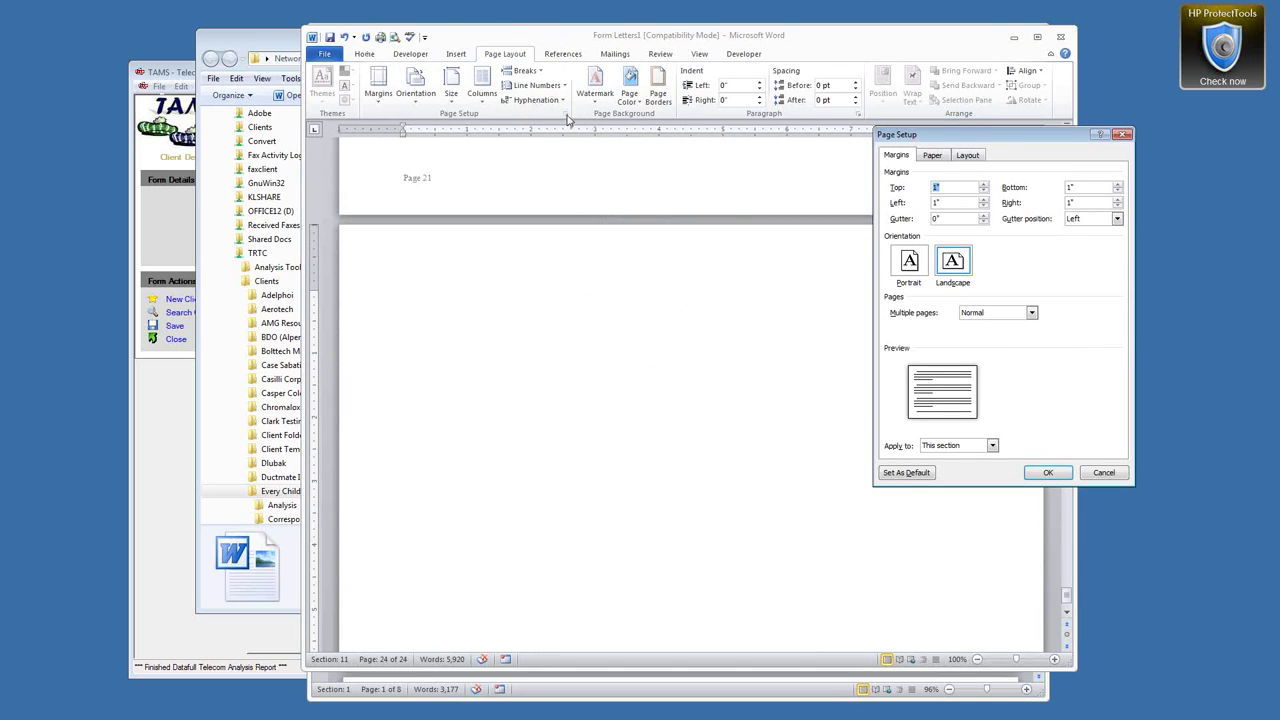
pyautogui.moveTo(972, 140); pyautogui.dragTo(731, 128)
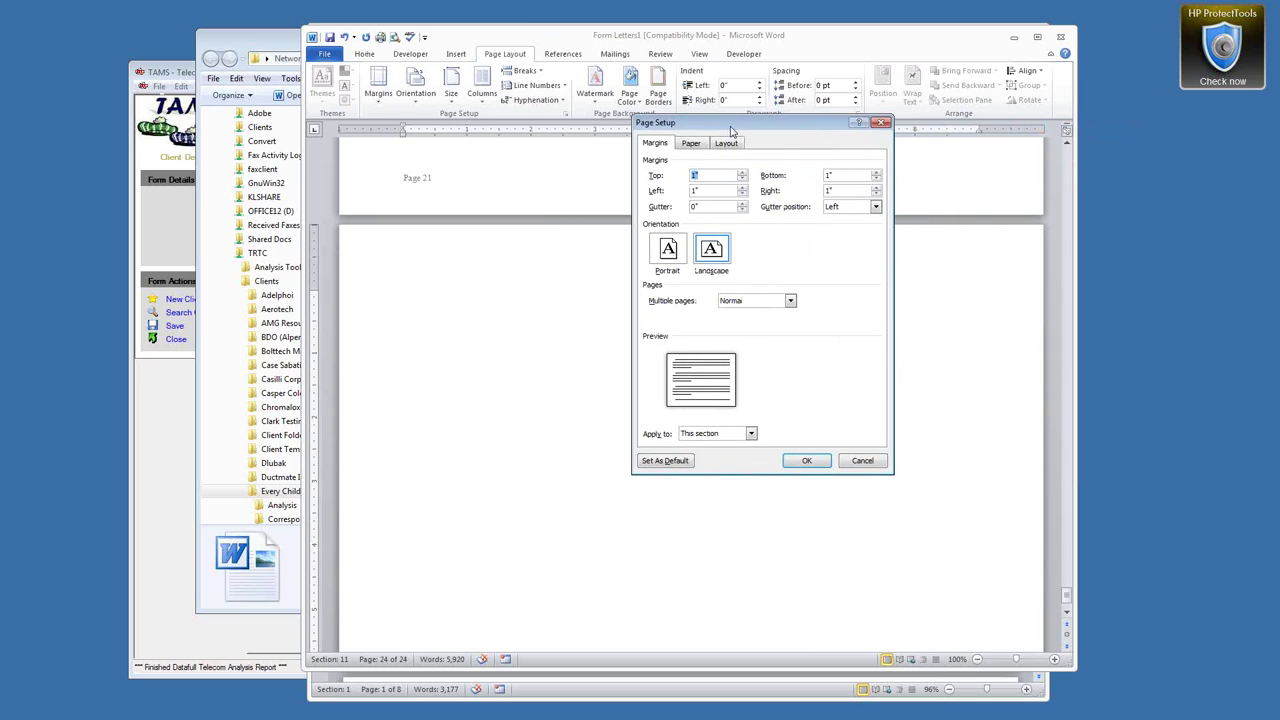
pyautogui.click(670, 250)
pyautogui.click(751, 434)
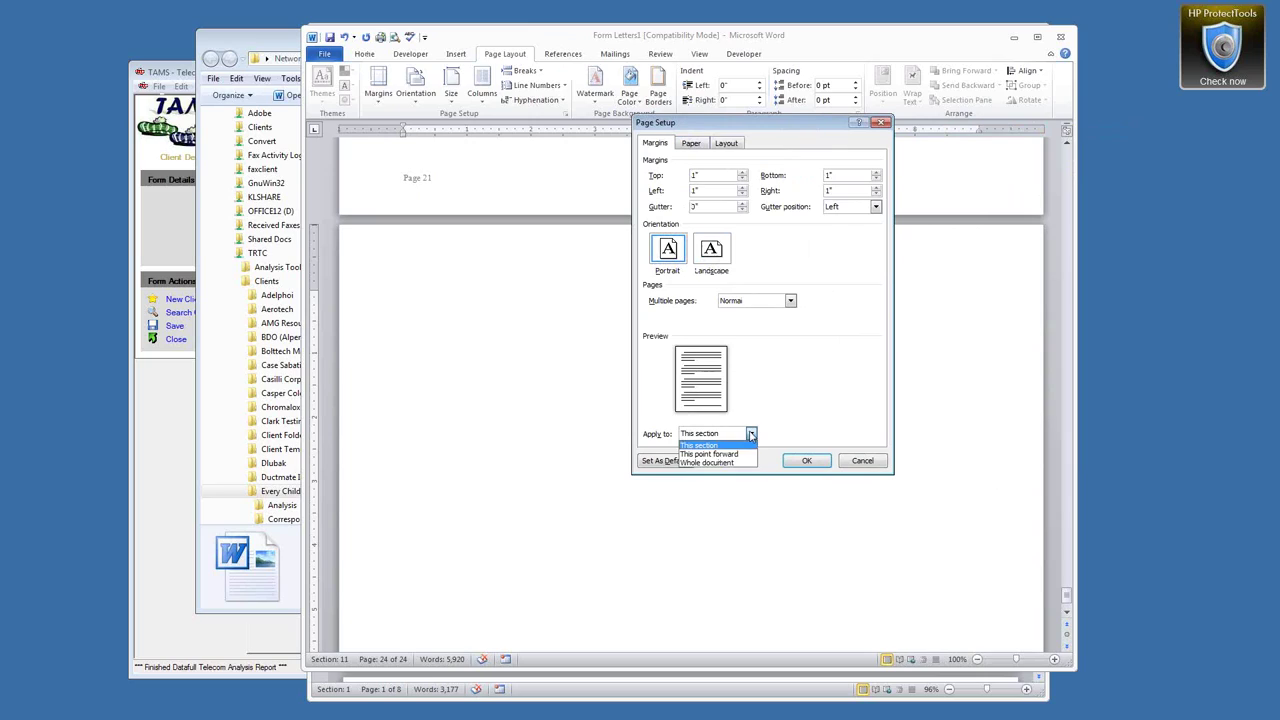
pyautogui.click(708, 446)
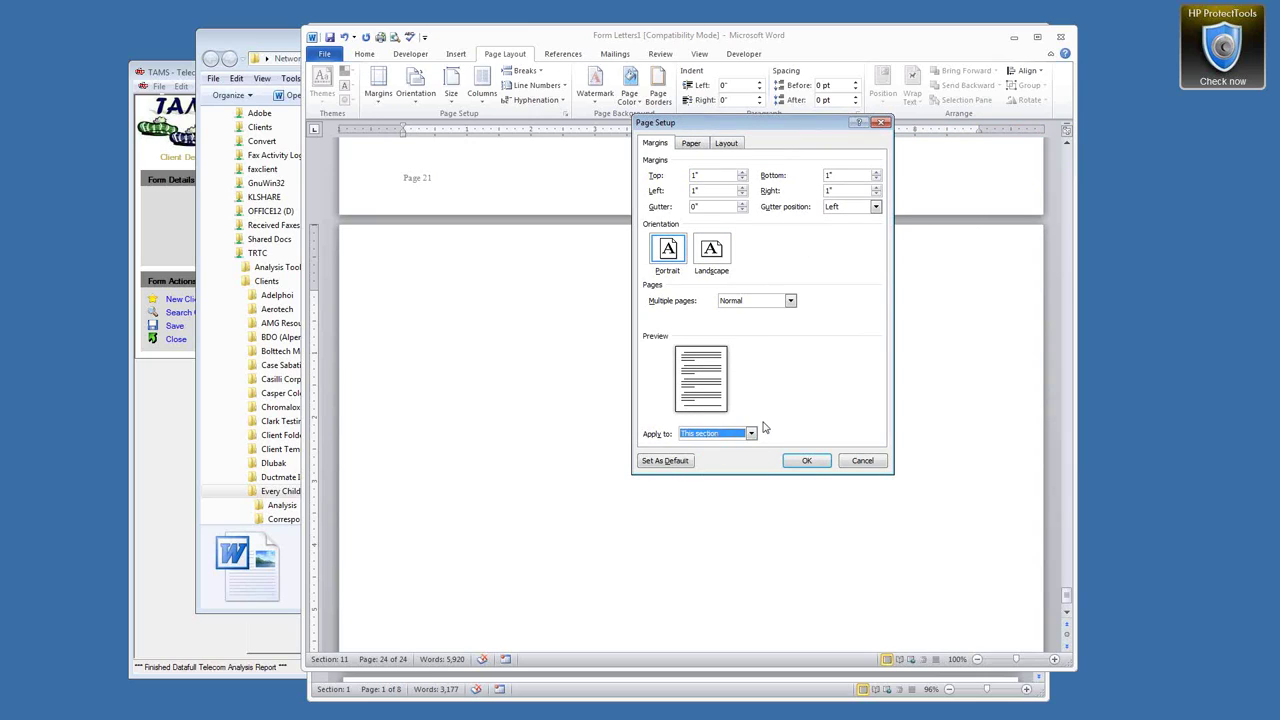
pyautogui.click(806, 461)
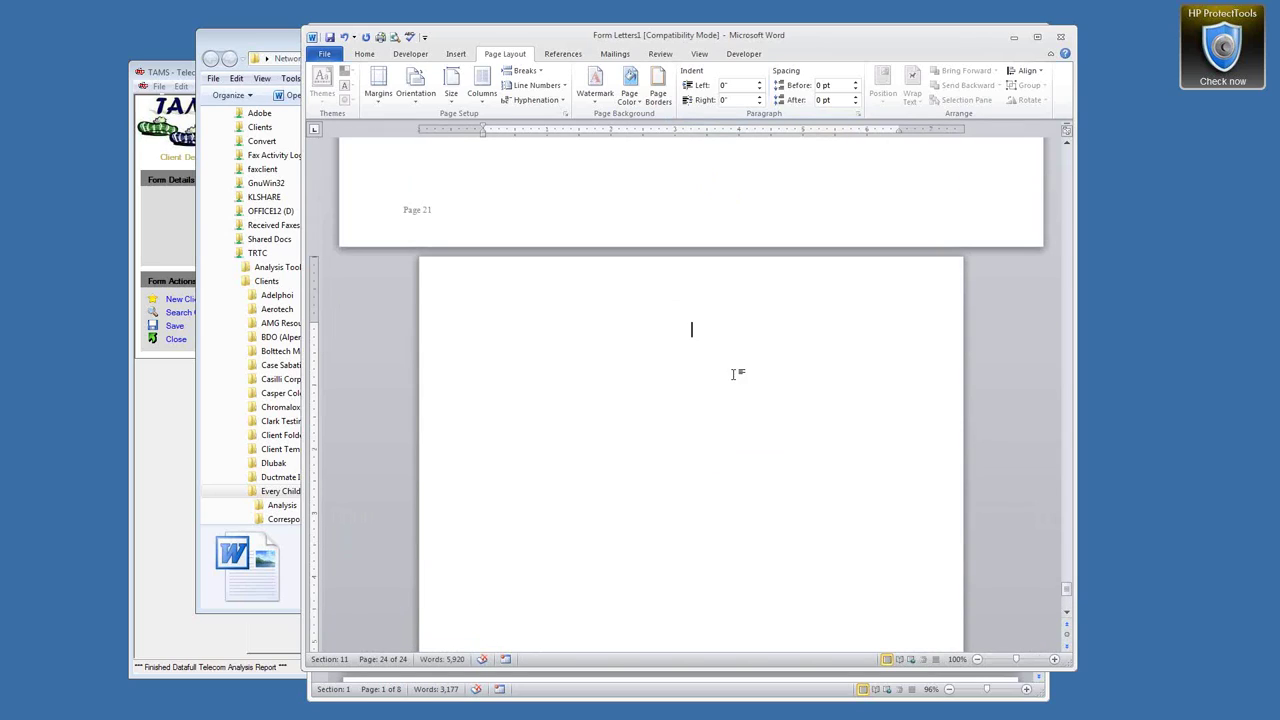
# Check the footer page numbers on the landscape page and the new portrait page, and return to the Appendix 3 cover.
pyautogui.scroll(3, 732, 374)
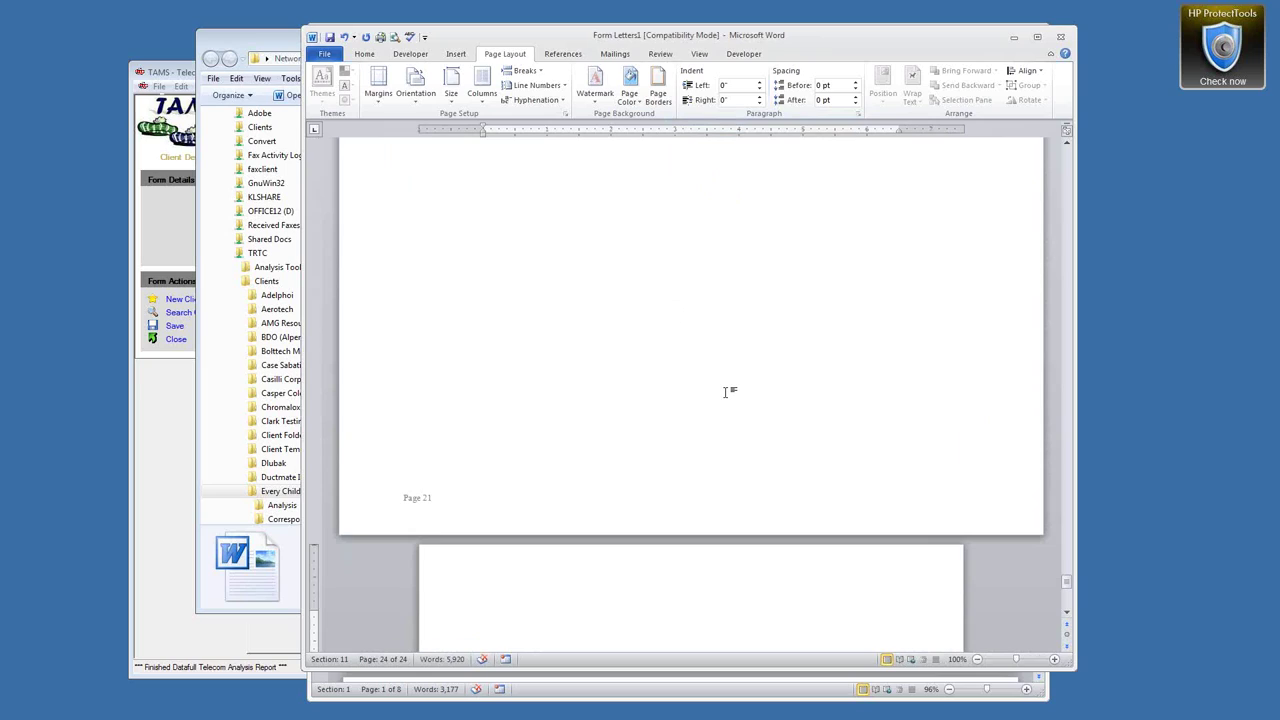
pyautogui.scroll(-4, 725, 392)
pyautogui.scroll(4, 725, 392)
pyautogui.scroll(-6, 725, 392)
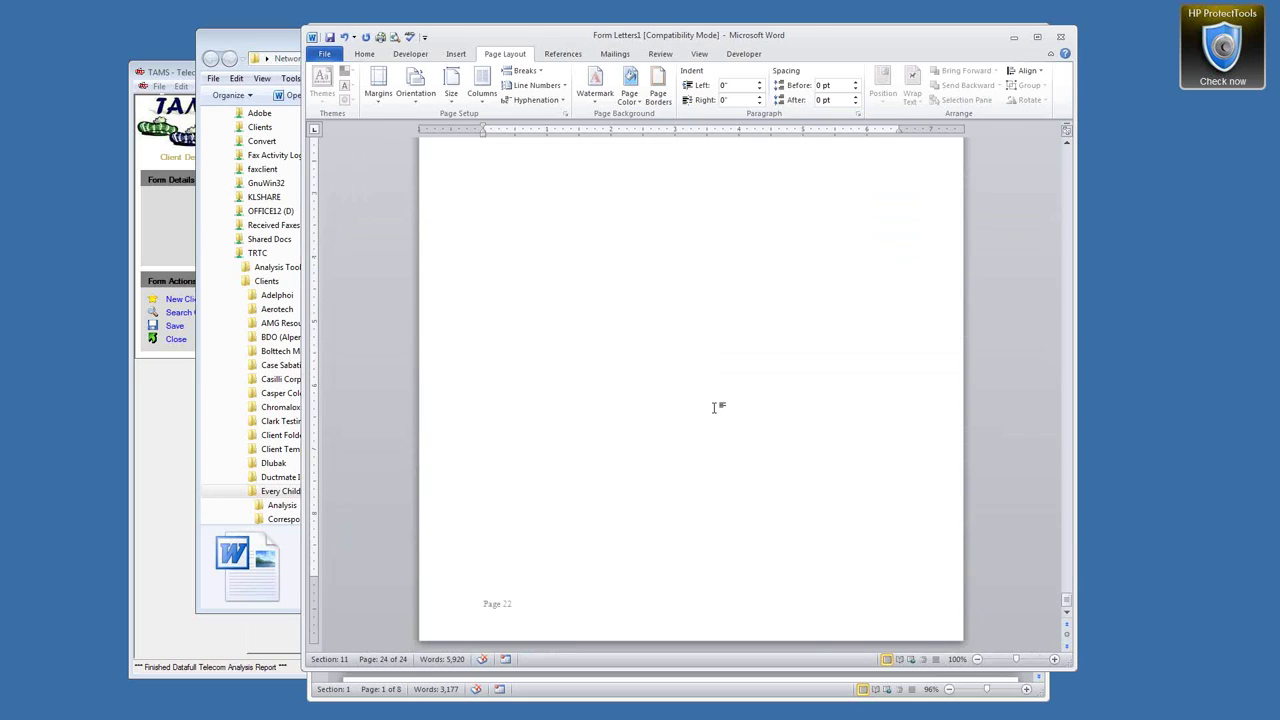
pyautogui.scroll(4, 714, 407)
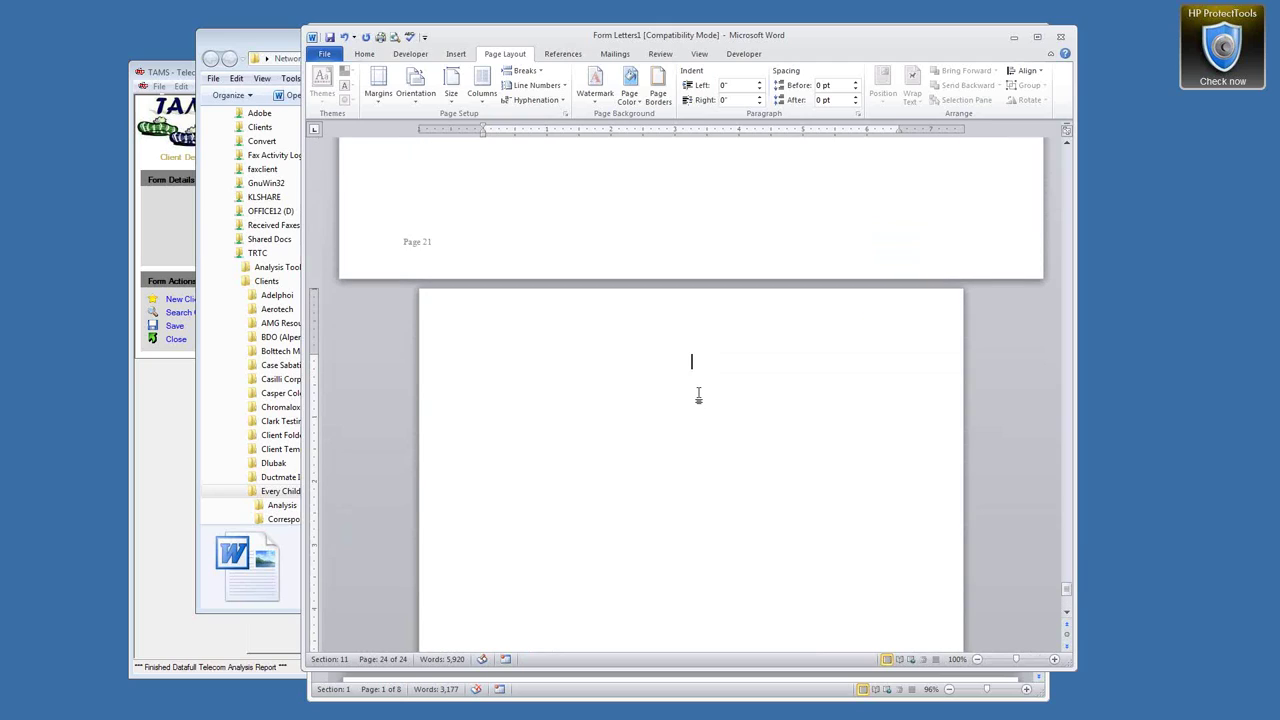
pyautogui.scroll(3, 708, 362)
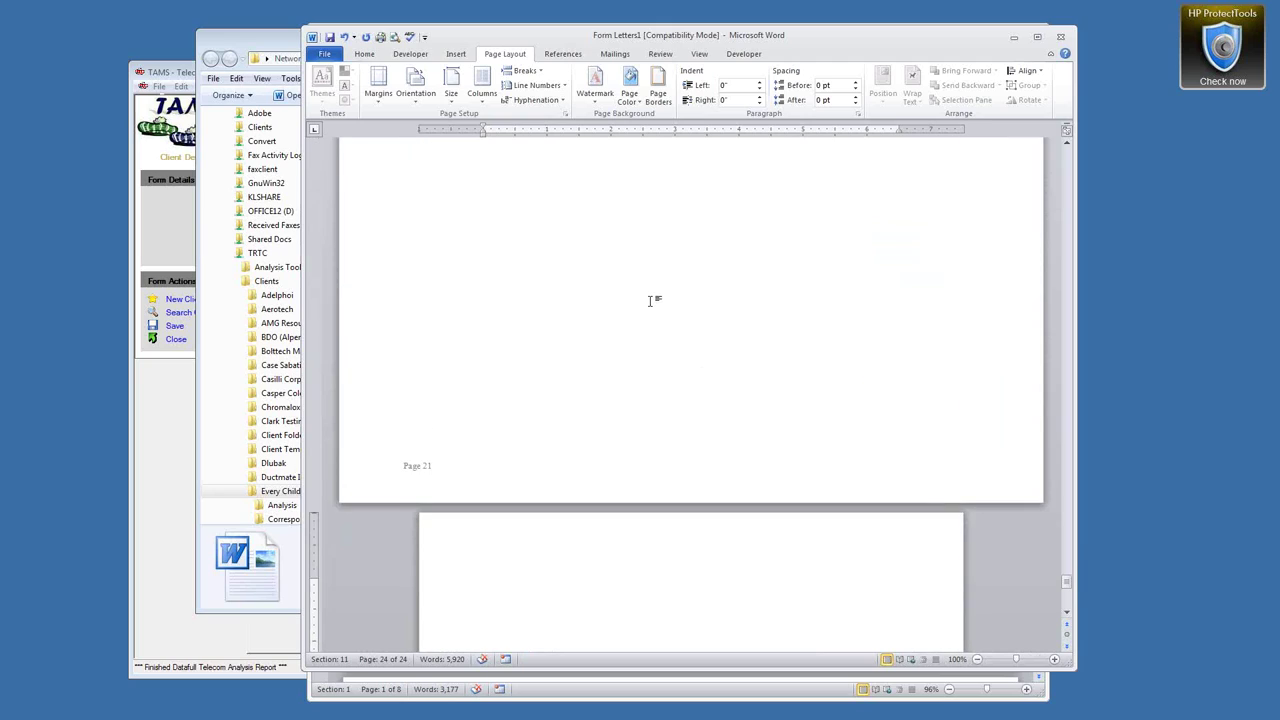
pyautogui.scroll(-15, 650, 305)
pyautogui.scroll(2, 651, 312)
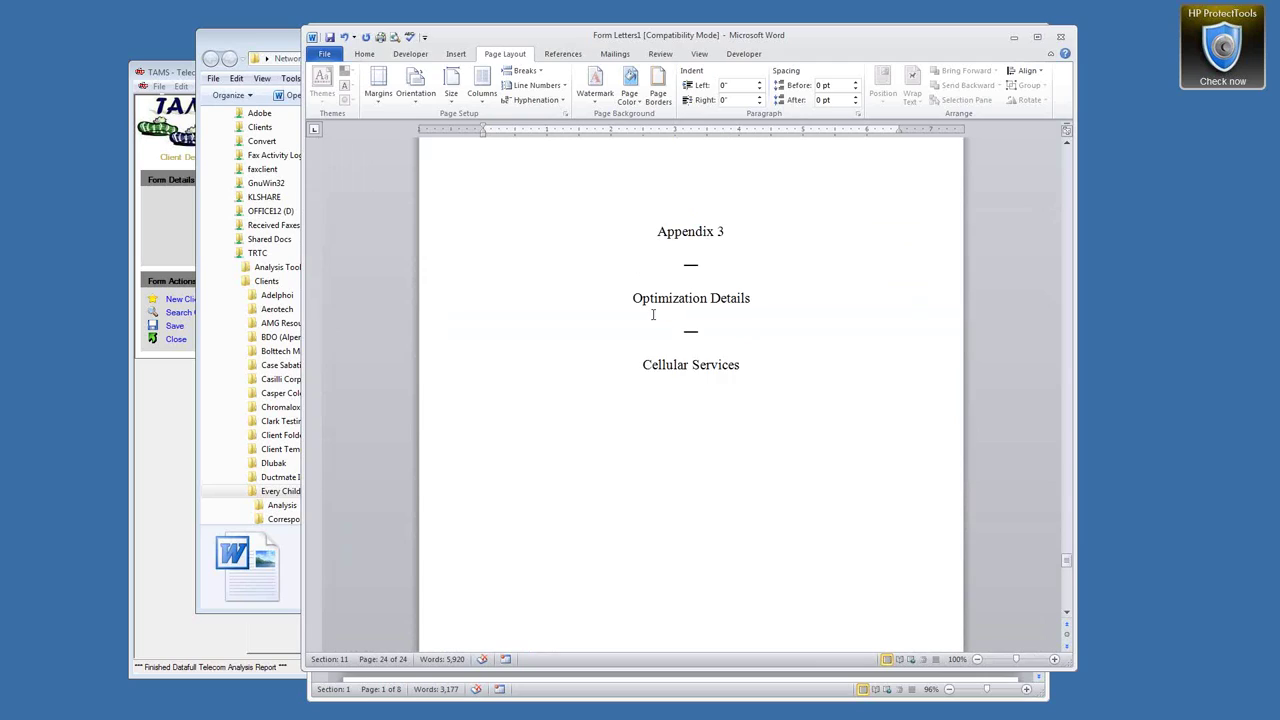
# Select the Appendix 3 cover text and look through the style-change options and the quick styles available for it.
pyautogui.moveTo(657, 231); pyautogui.dragTo(741, 366)
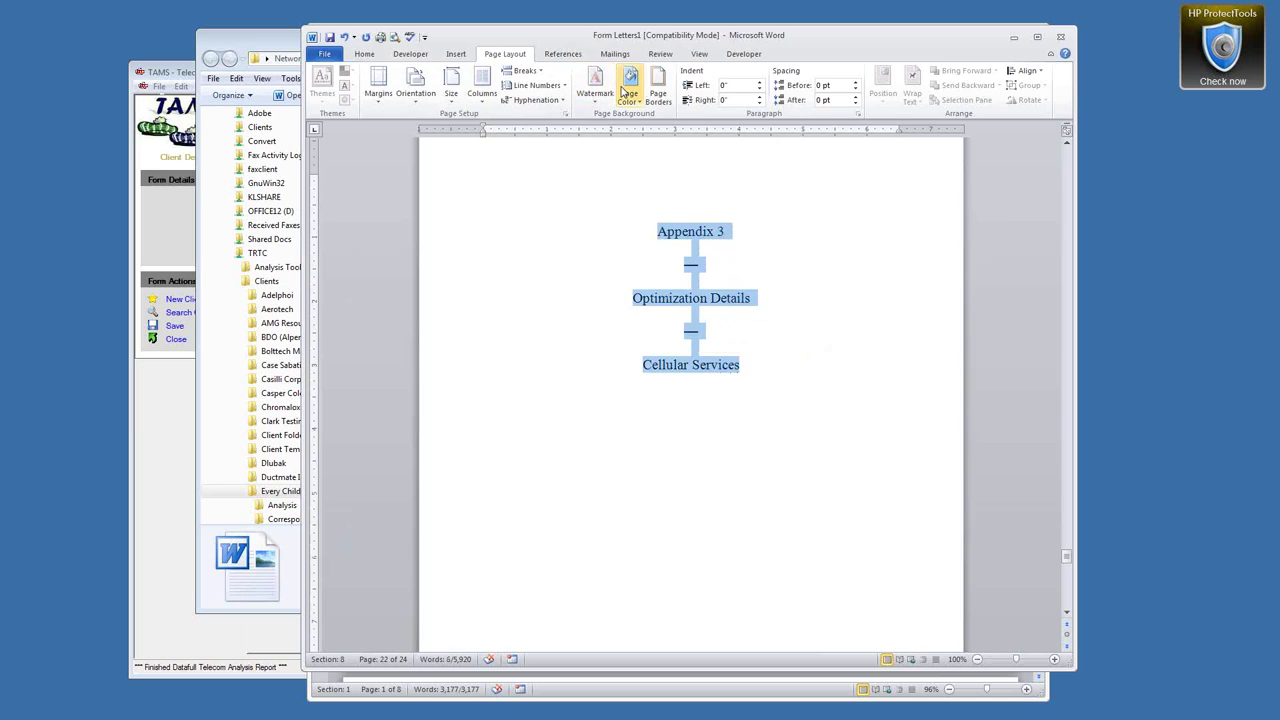
pyautogui.click(376, 60)
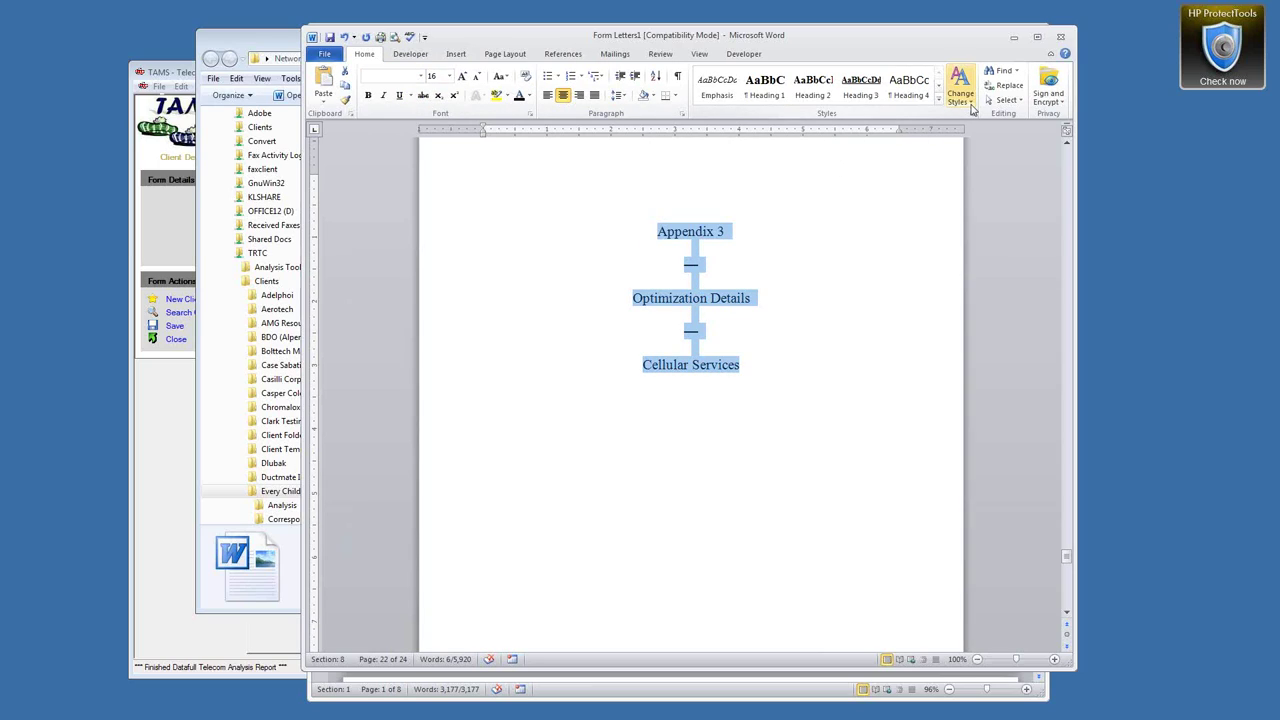
pyautogui.click(968, 102)
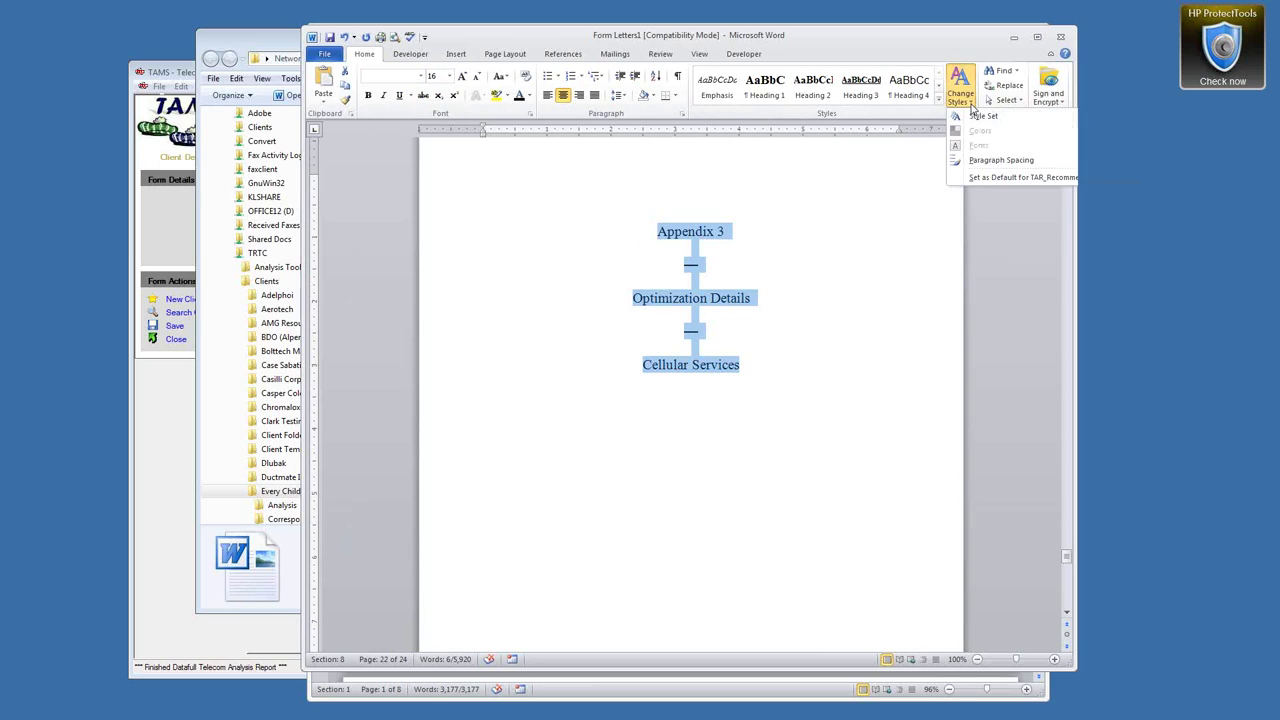
pyautogui.click(962, 78)
pyautogui.click(689, 233)
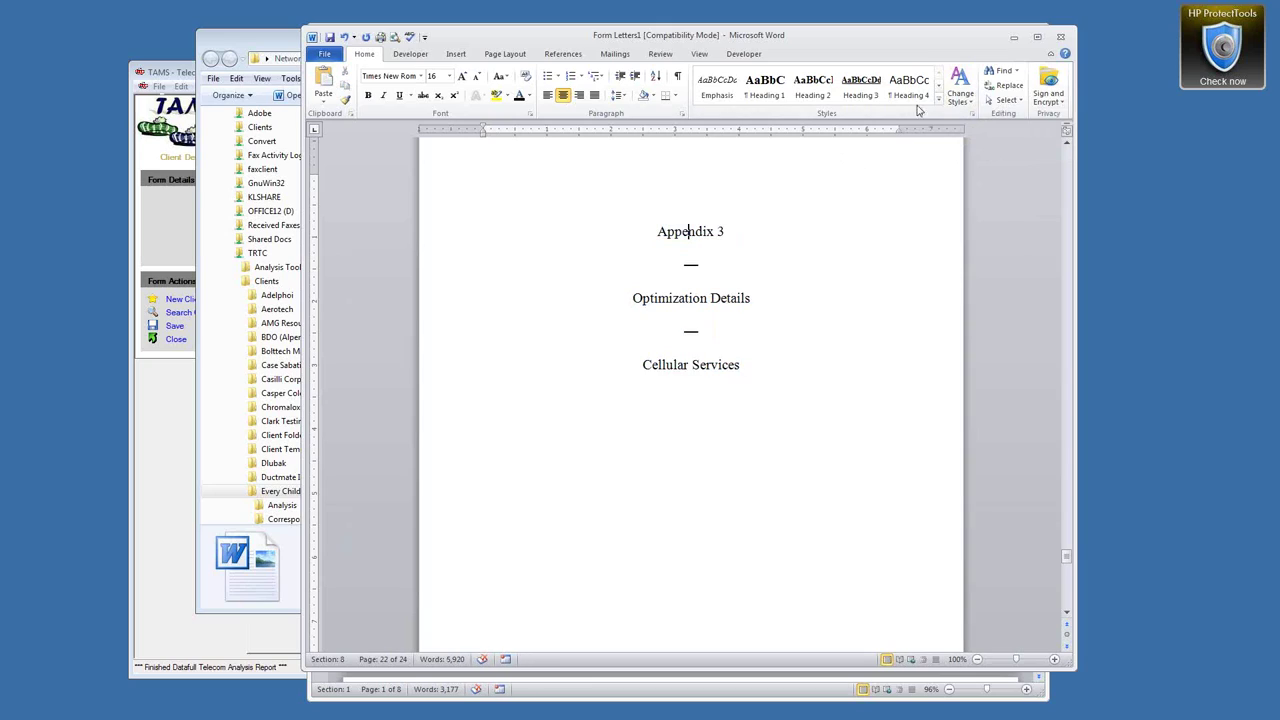
pyautogui.click(938, 102)
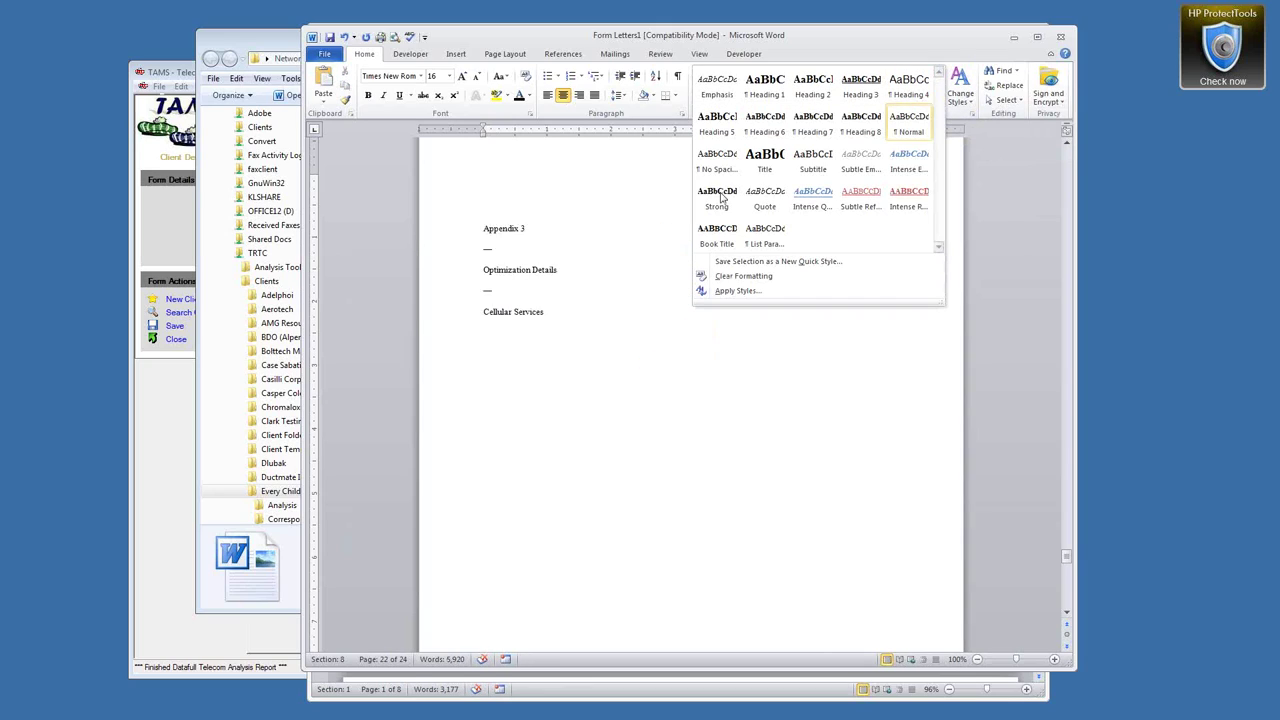
# Check which style the Appendix 3 cover text uses in the full styles list, and close the list.
pyautogui.click(676, 232)
pyautogui.moveTo(676, 232); pyautogui.dragTo(798, 350)
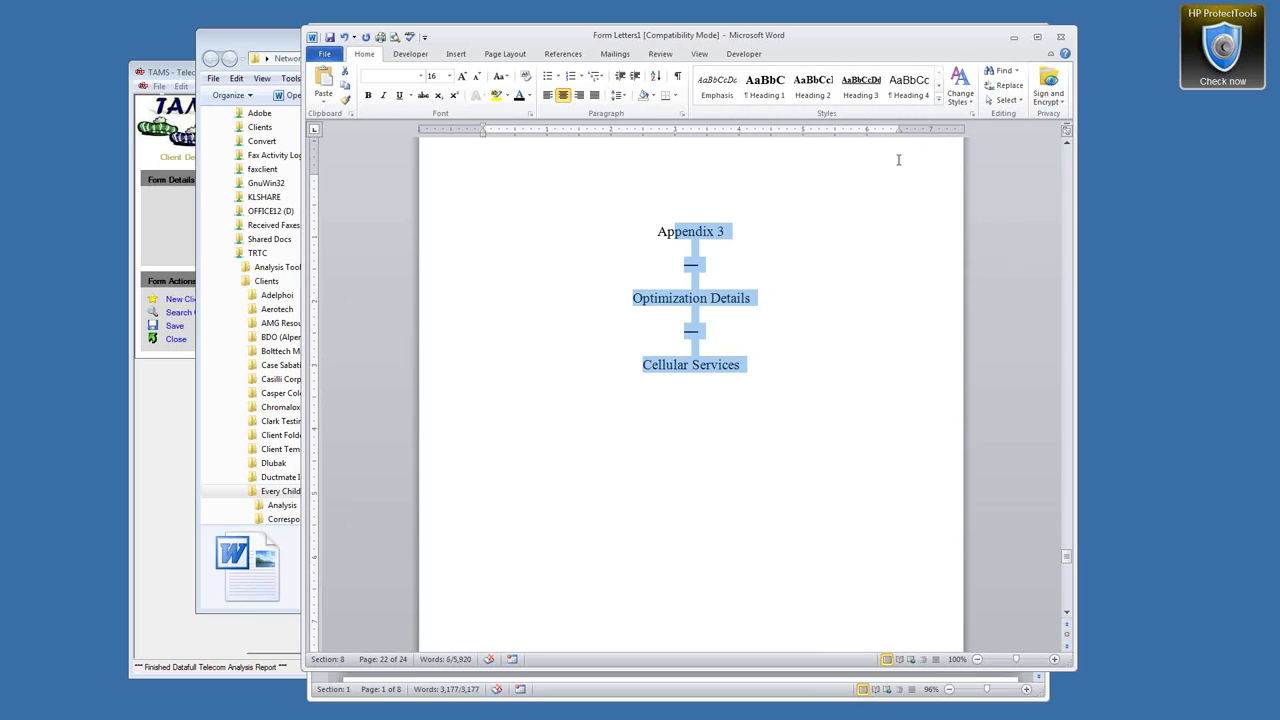
pyautogui.click(972, 116)
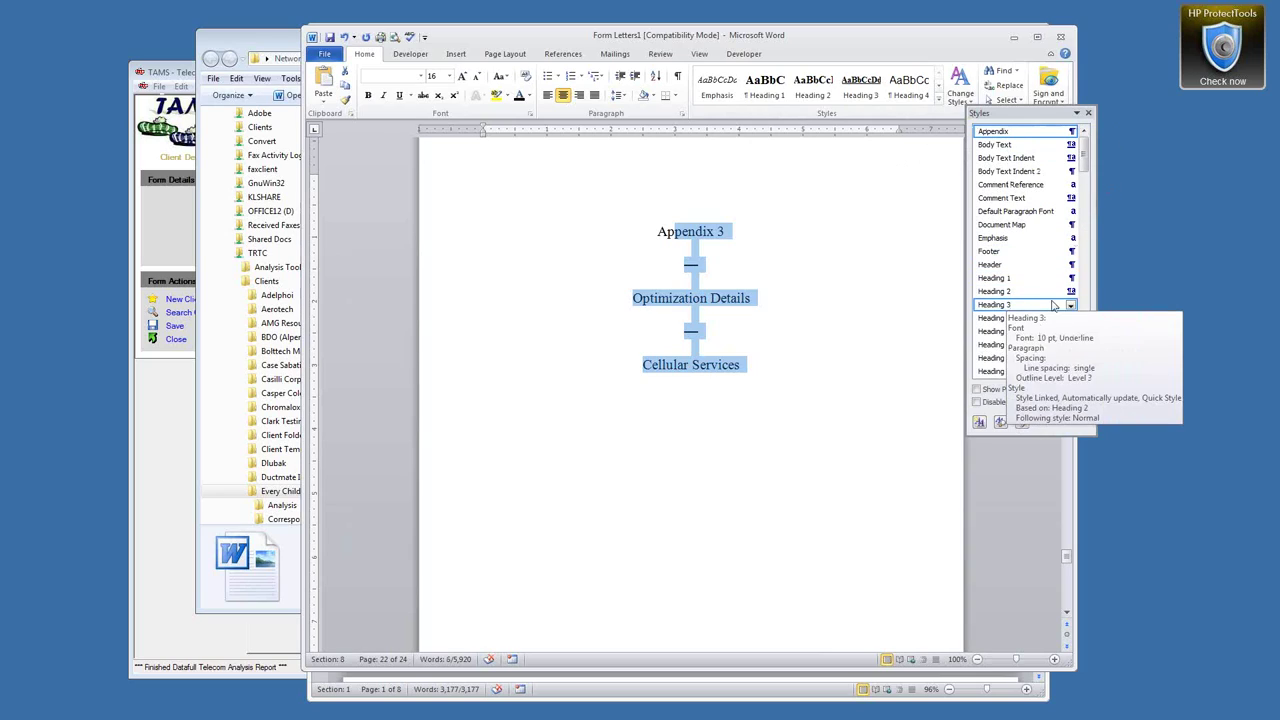
pyautogui.click(1130, 178)
pyautogui.click(844, 242)
pyautogui.click(837, 217)
pyautogui.scroll(3, 823, 274)
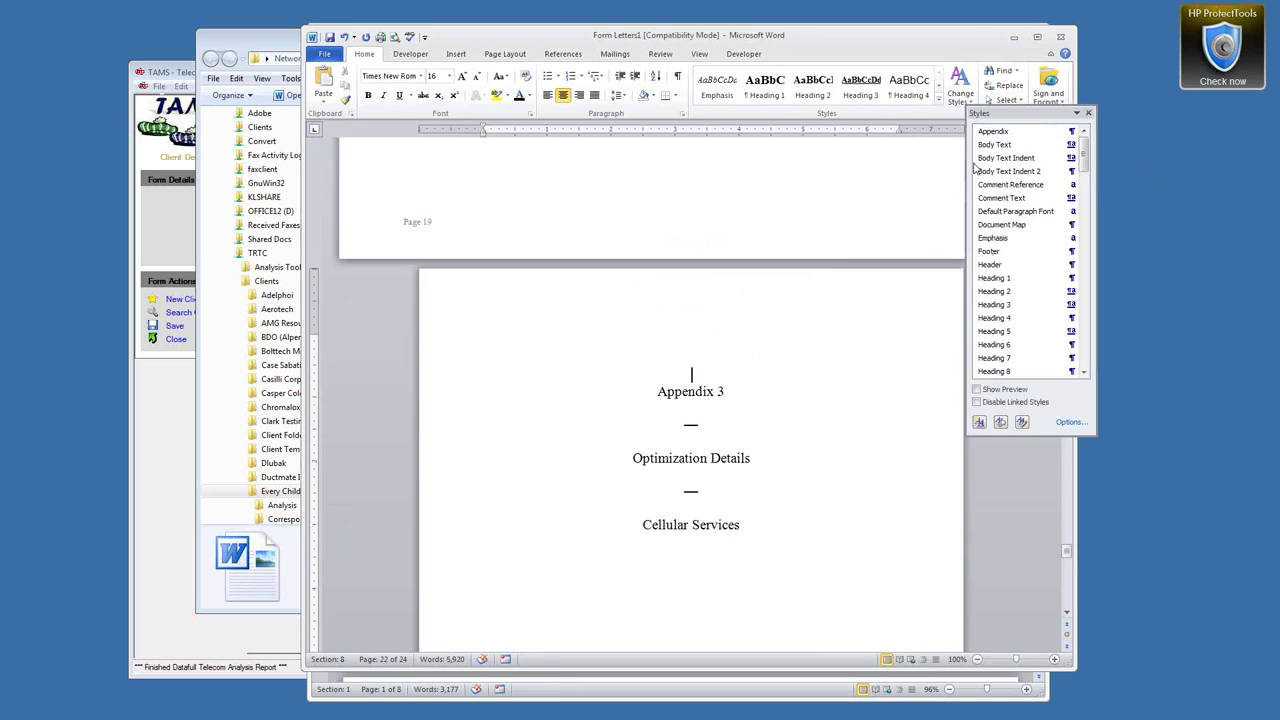
pyautogui.click(1087, 112)
# Review the Appendix 3 cover and the following landscape page, and look back through the Appendix 2 usage tables.
pyautogui.scroll(-3, 834, 306)
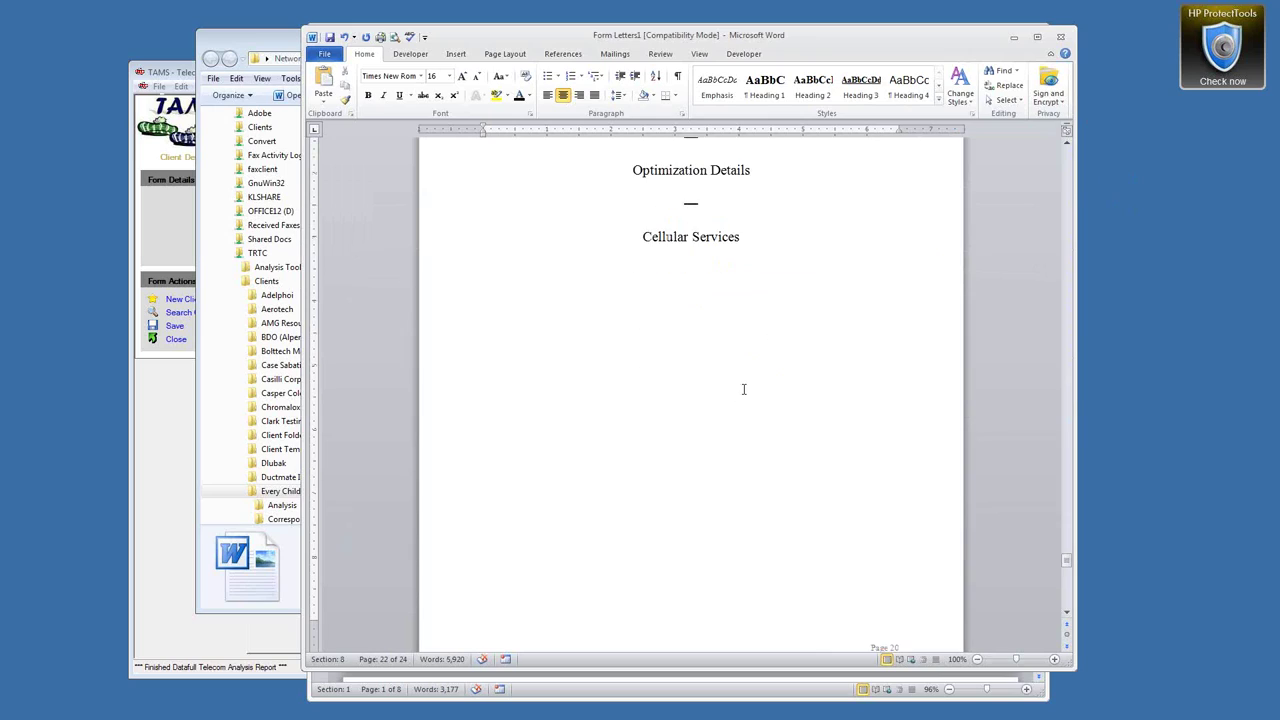
pyautogui.scroll(-4, 743, 389)
pyautogui.scroll(-4, 866, 331)
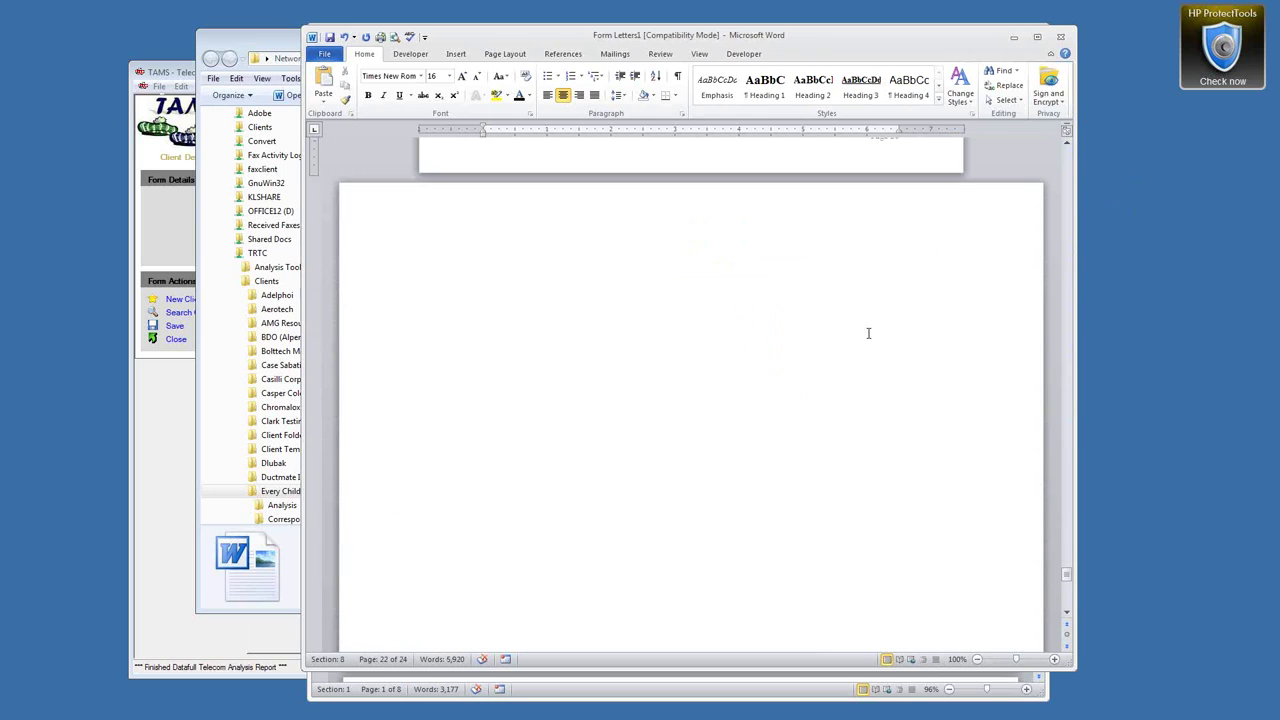
pyautogui.scroll(3, 864, 357)
pyautogui.scroll(-5, 864, 357)
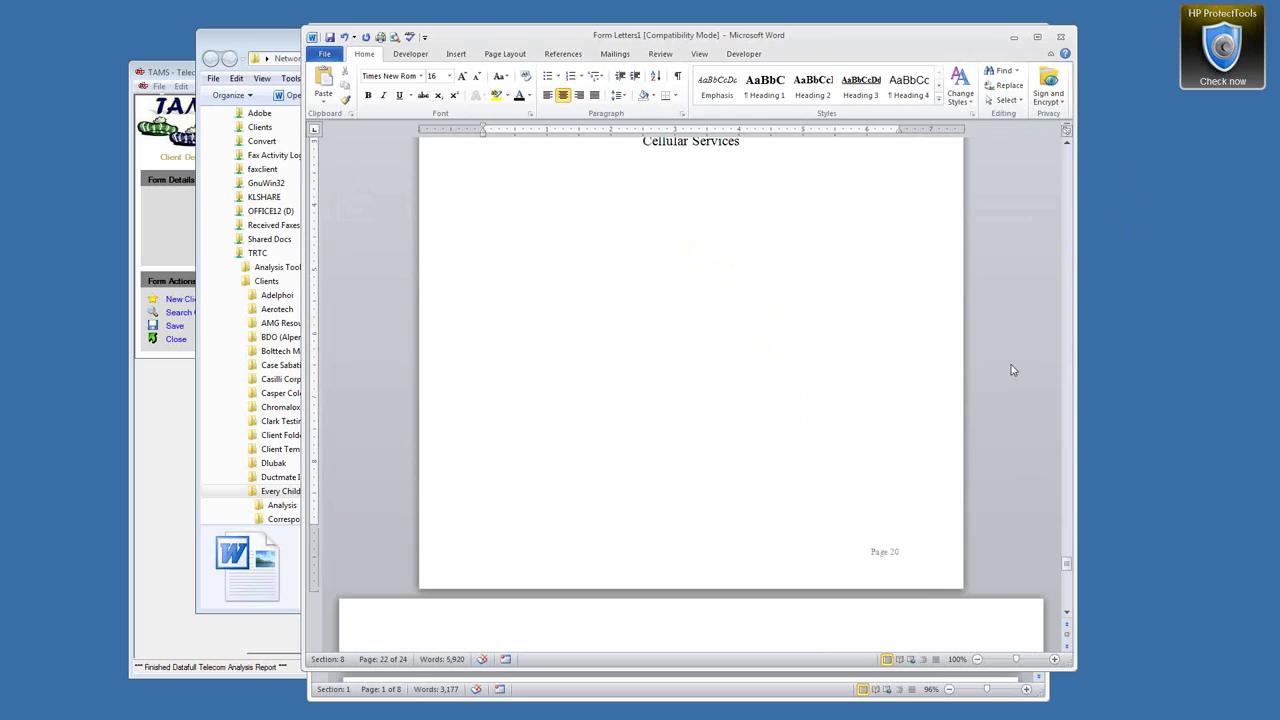
pyautogui.scroll(5, 889, 451)
pyautogui.scroll(20, 614, 248)
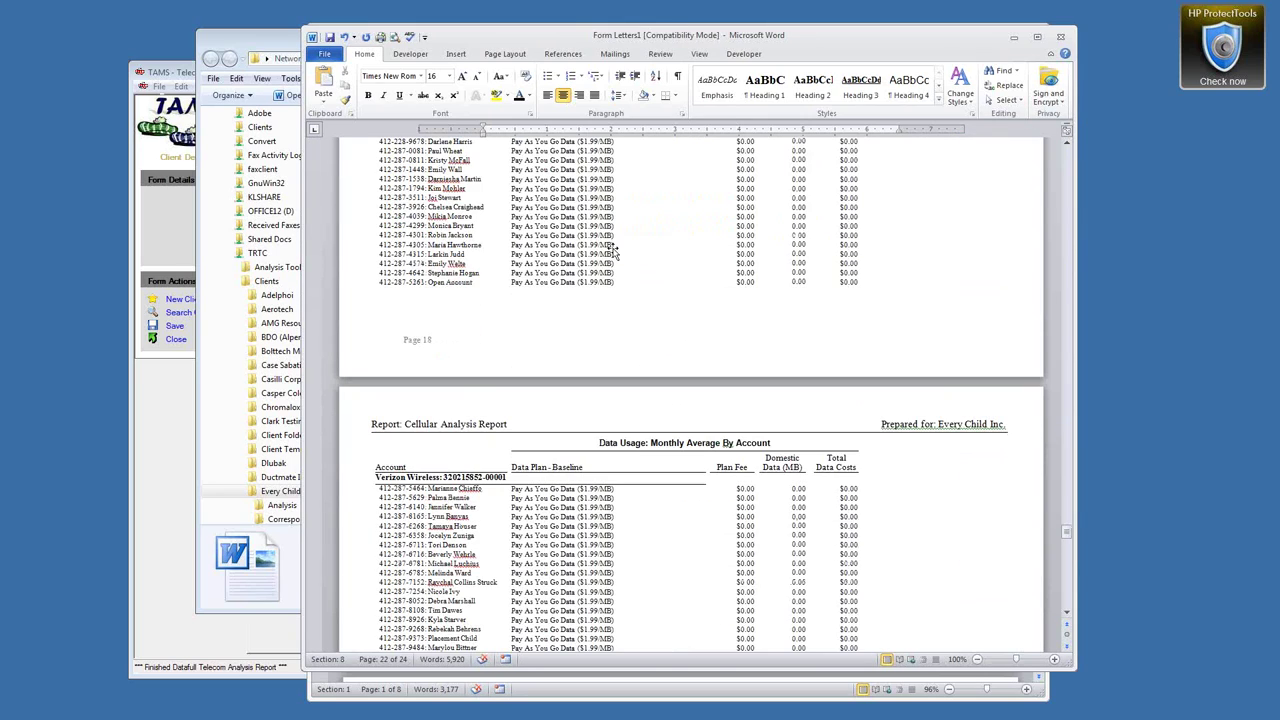
pyautogui.scroll(8, 614, 248)
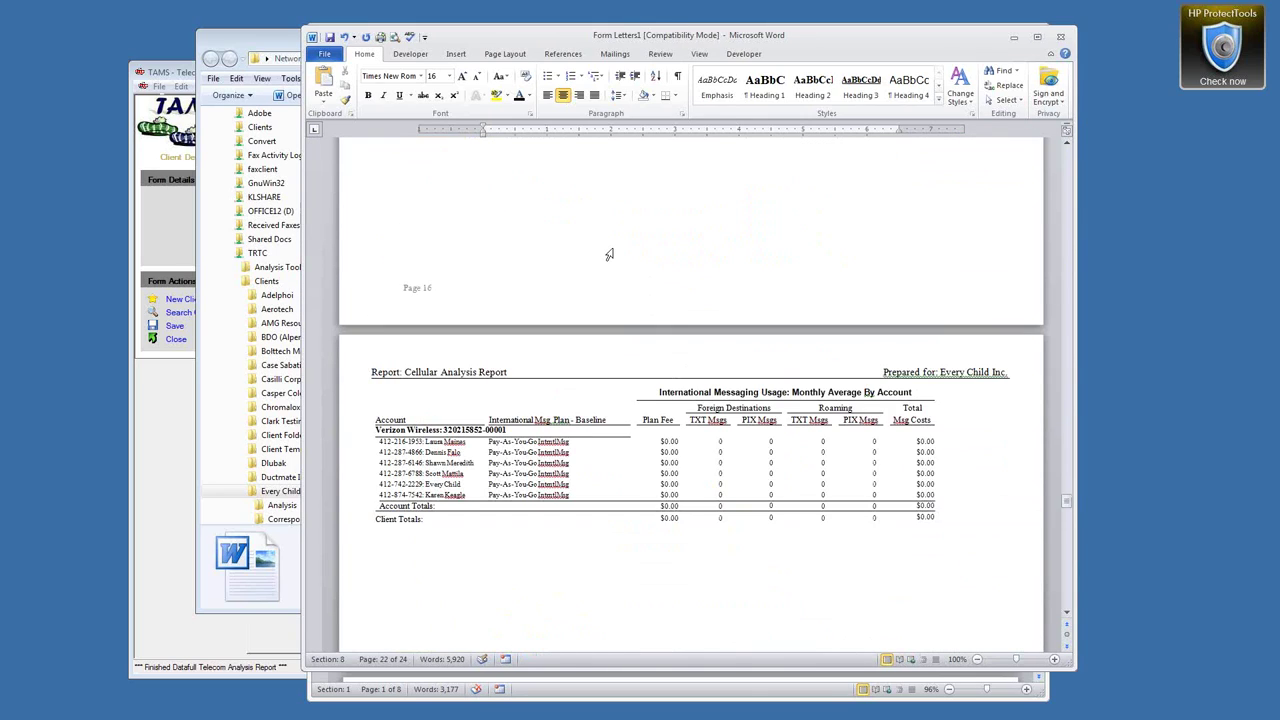
# Under NEXT AREA(s) OF STUDY, make the first orange paragraph black and delete the paragraph beginning "Our initial review".
pyautogui.moveTo(1073, 488); pyautogui.dragTo(1066, 347)
pyautogui.click(489, 346)
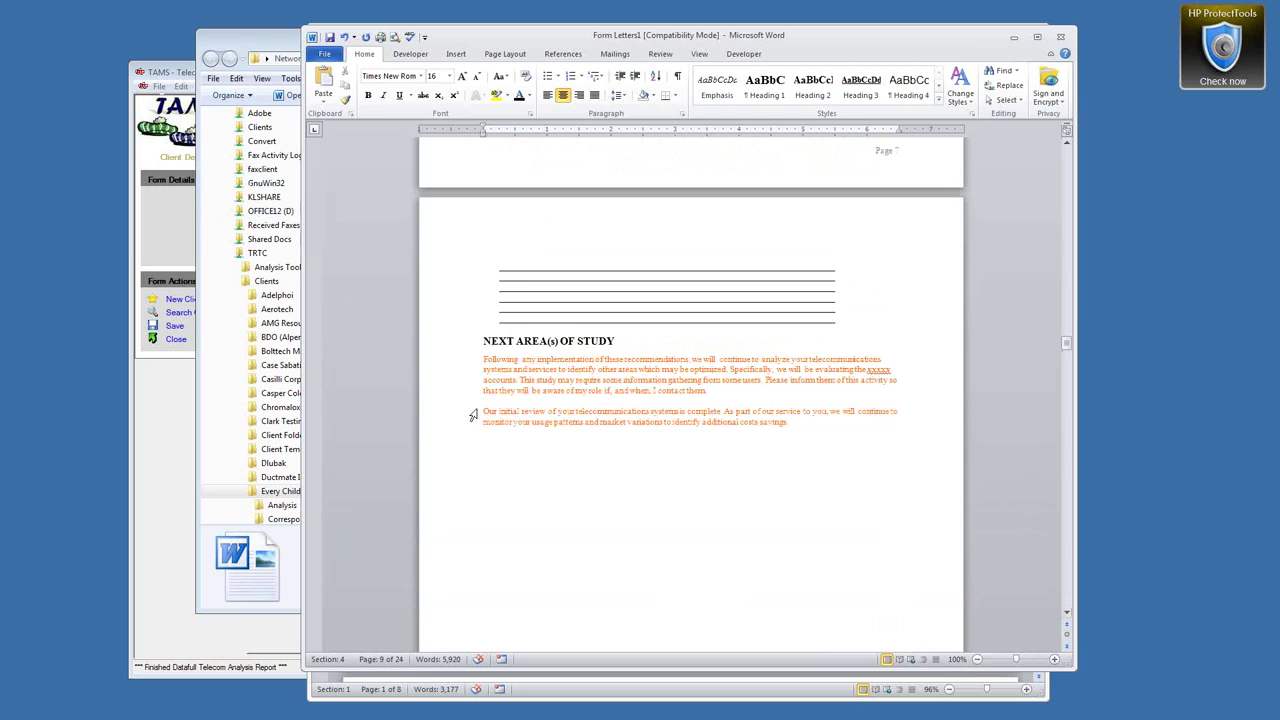
pyautogui.moveTo(477, 410); pyautogui.dragTo(472, 428)
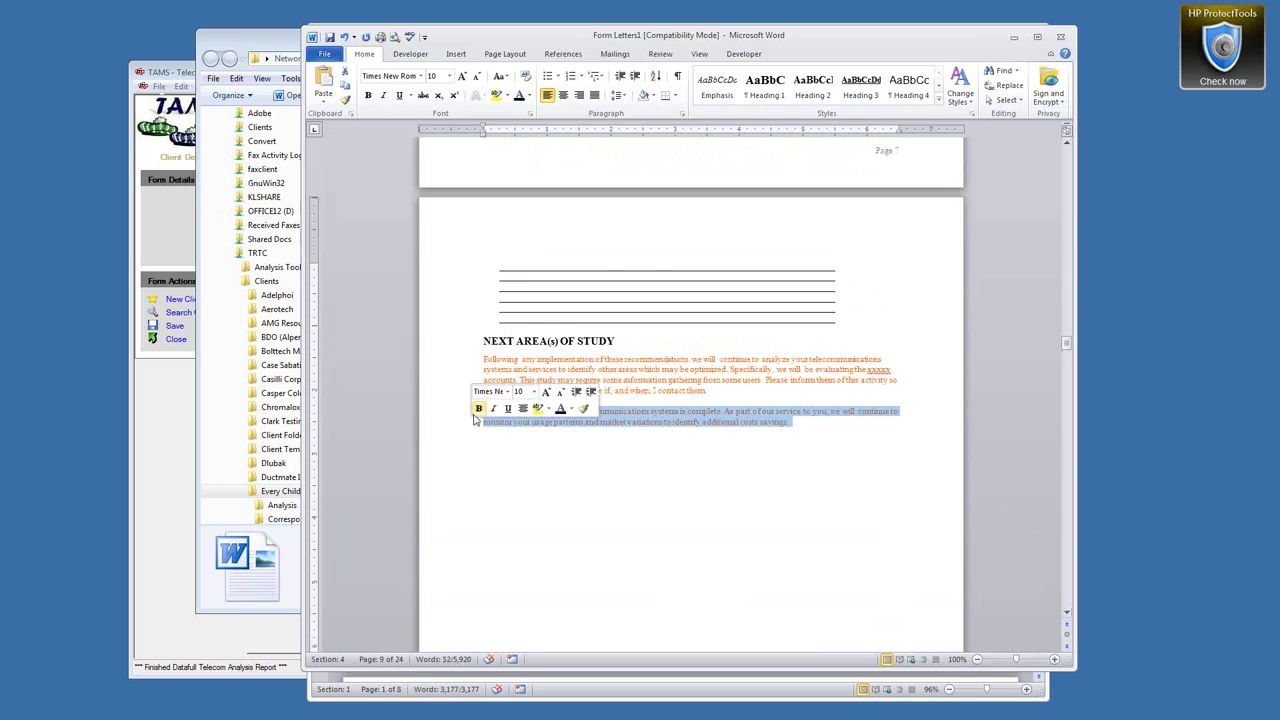
pyautogui.moveTo(459, 360); pyautogui.dragTo(470, 402)
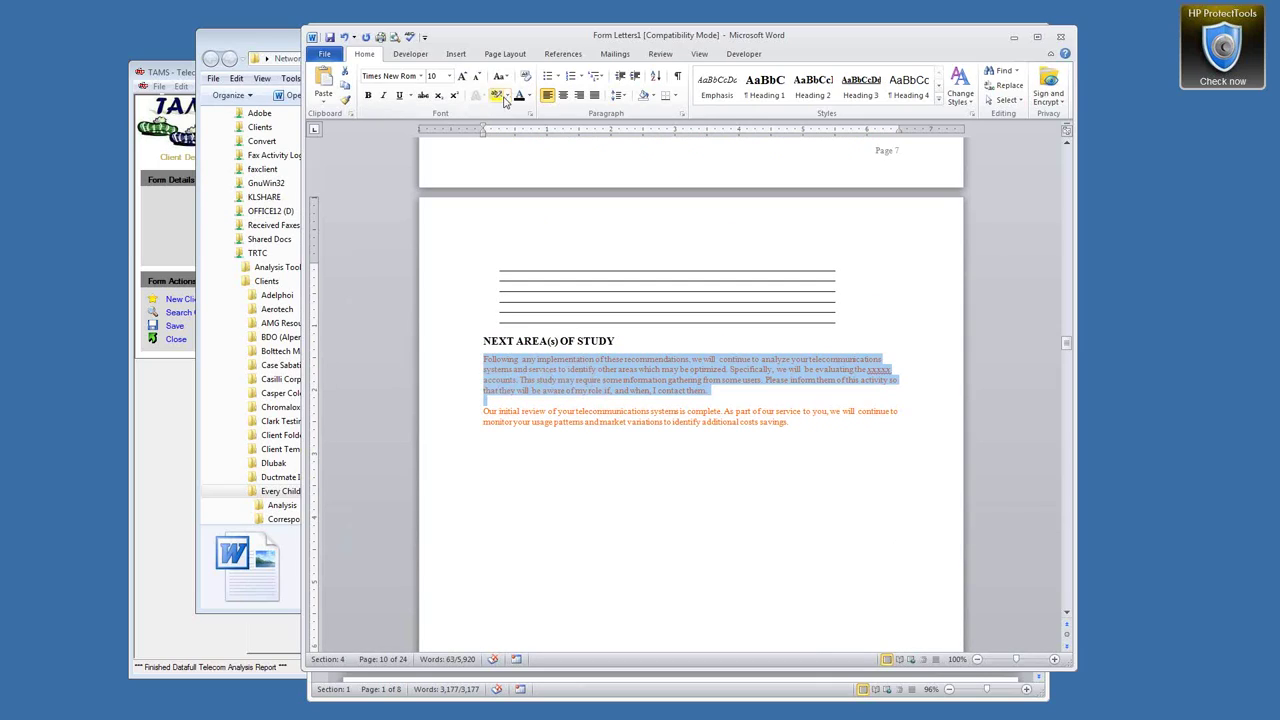
pyautogui.moveTo(461, 415); pyautogui.dragTo(463, 434)
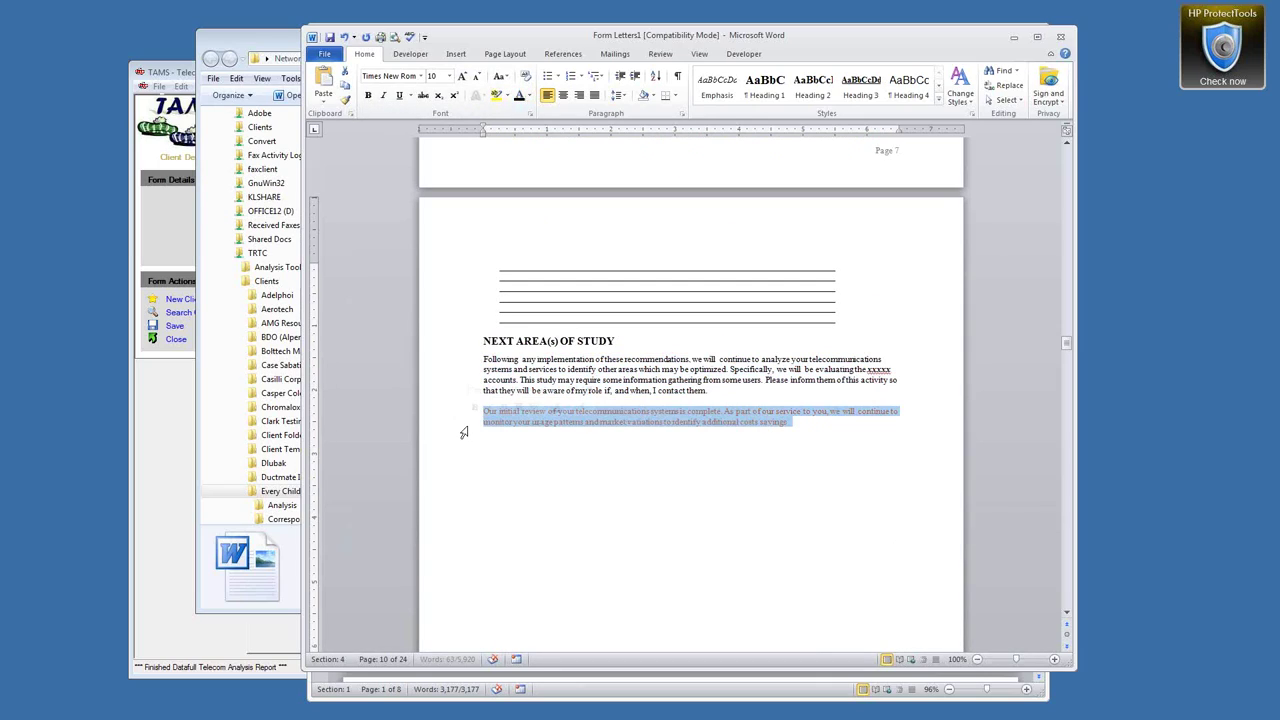
pyautogui.press('Delete')
# Replace the xxxxx placeholder in the remaining NEXT AREA(s) OF STUDY paragraph with "Data Network".
pyautogui.doubleClick(878, 369)
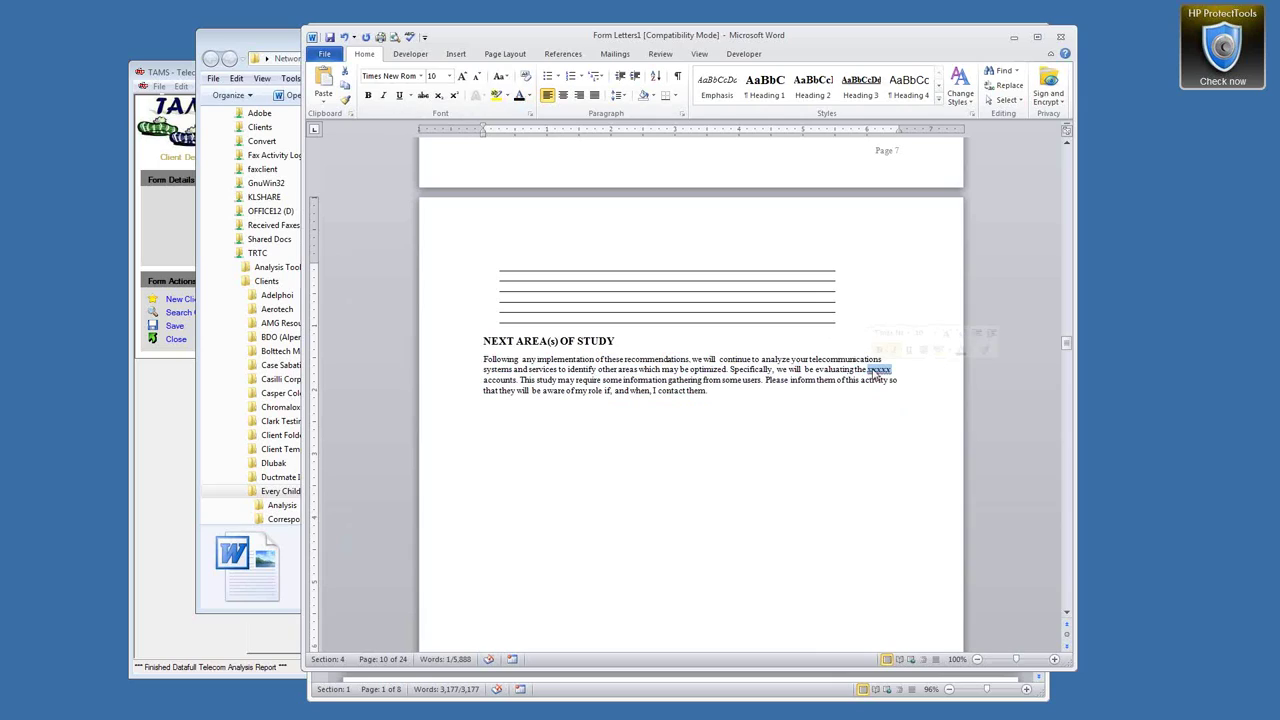
pyautogui.write('D')
pyautogui.write('ata Networ')
pyautogui.write('k')
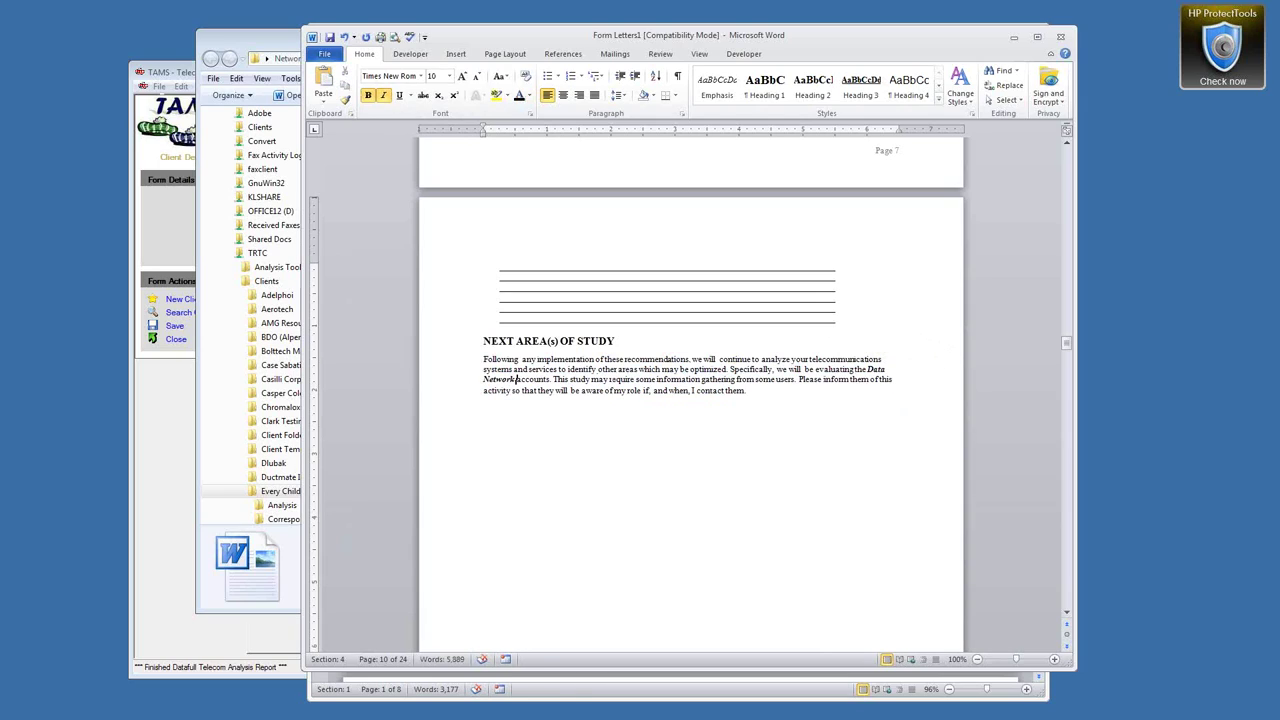
# Delete the orange paragraph about moving switched toll services to a new provider under ACTION PLAN.
pyautogui.scroll(3, 645, 371)
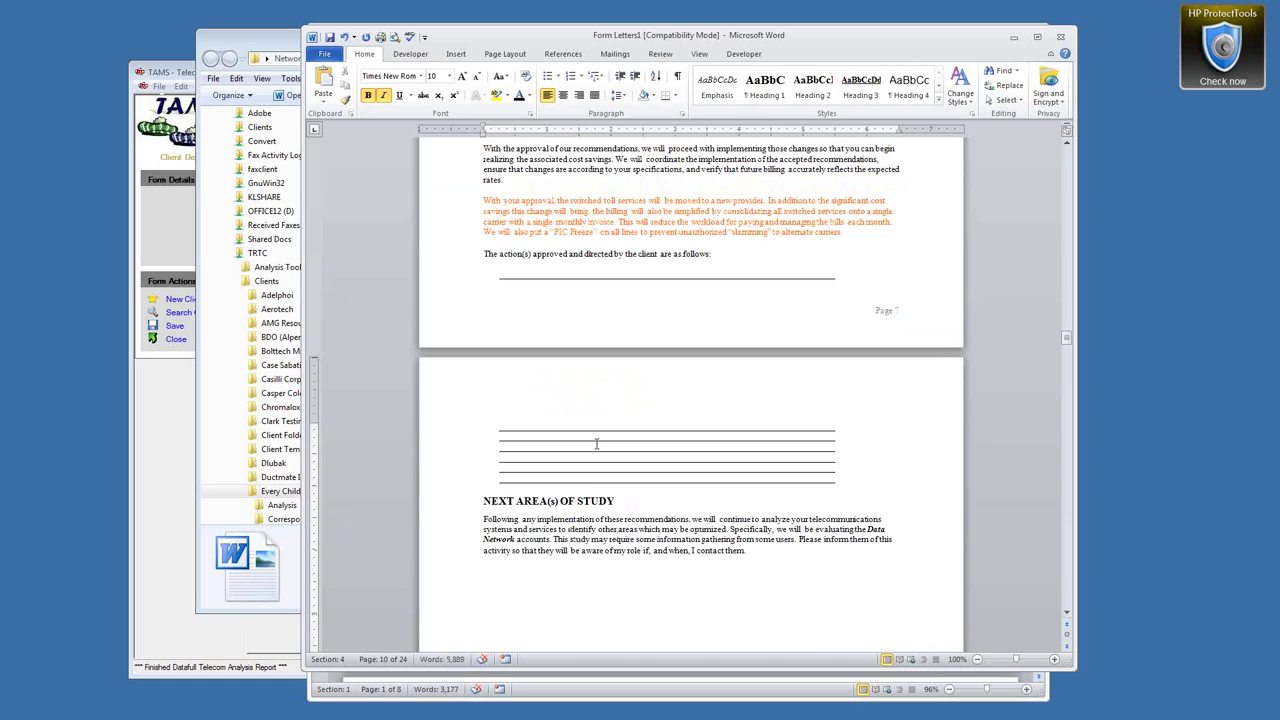
pyautogui.scroll(2, 588, 288)
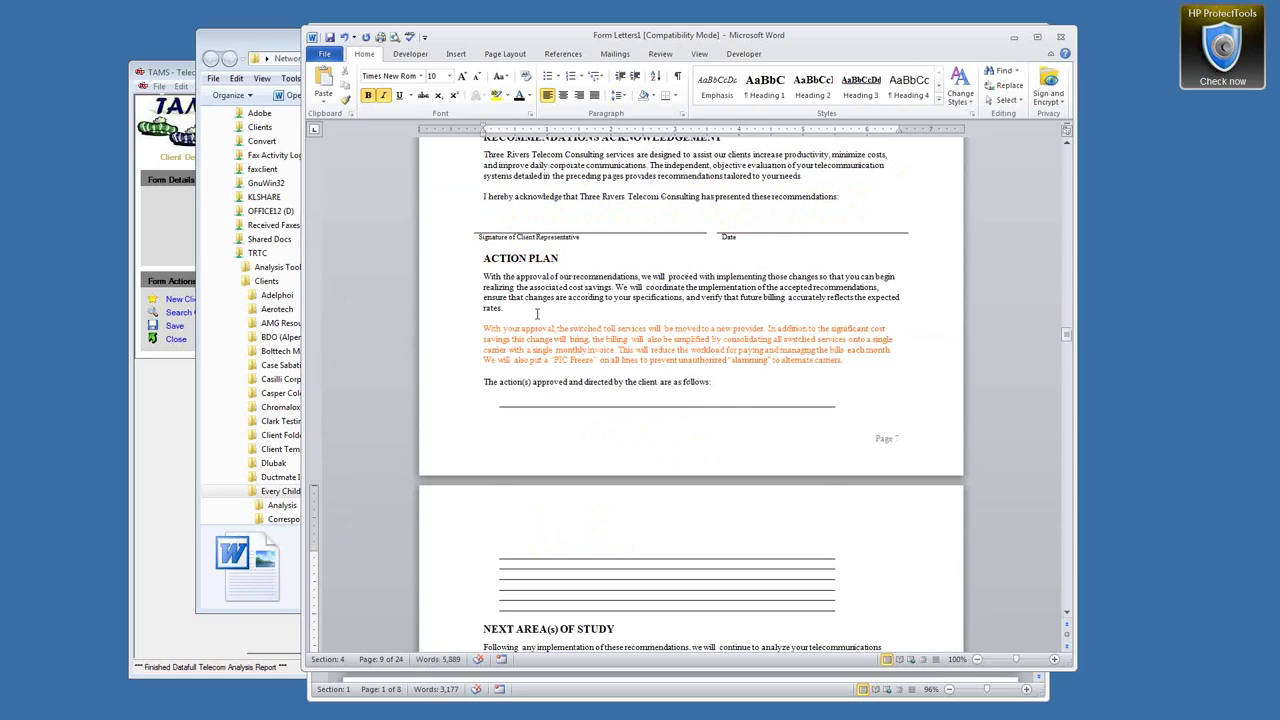
pyautogui.moveTo(464, 337); pyautogui.dragTo(457, 371)
pyautogui.press('Delete')
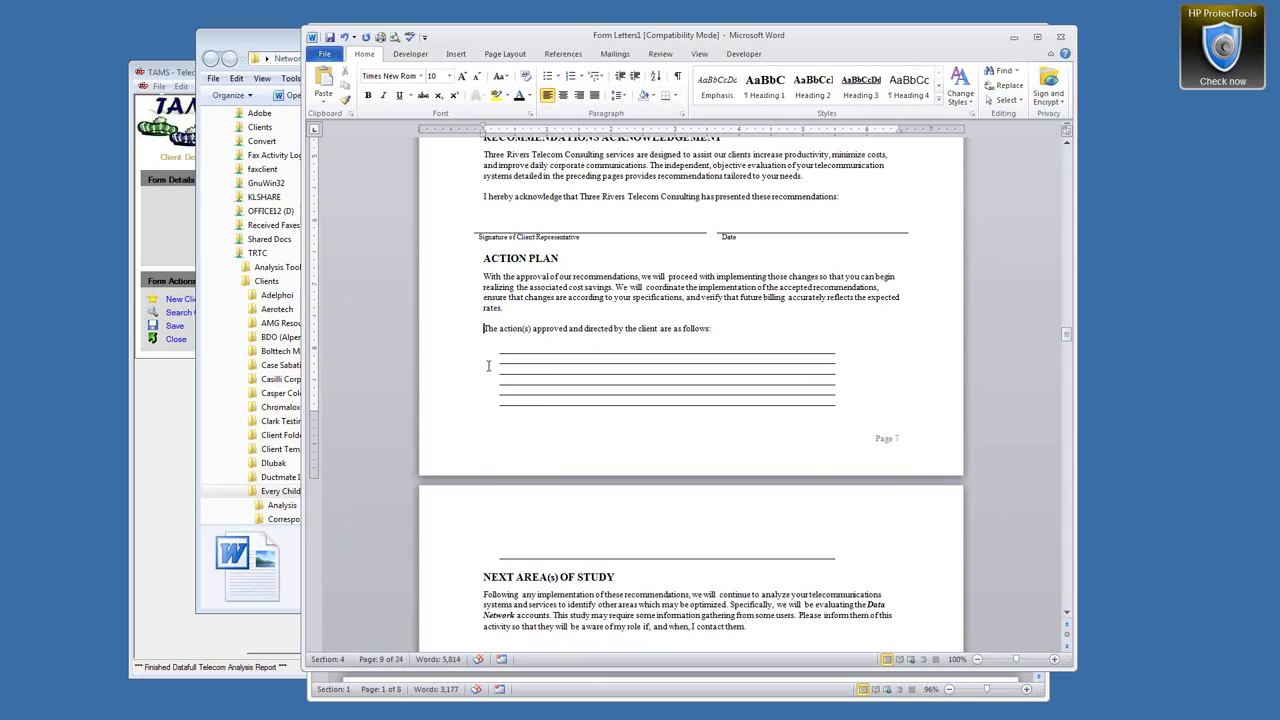
# Insert a page break before the ACTION PLAN heading so the section starts on a new page.
pyautogui.scroll(3, 488, 366)
pyautogui.click(485, 418)
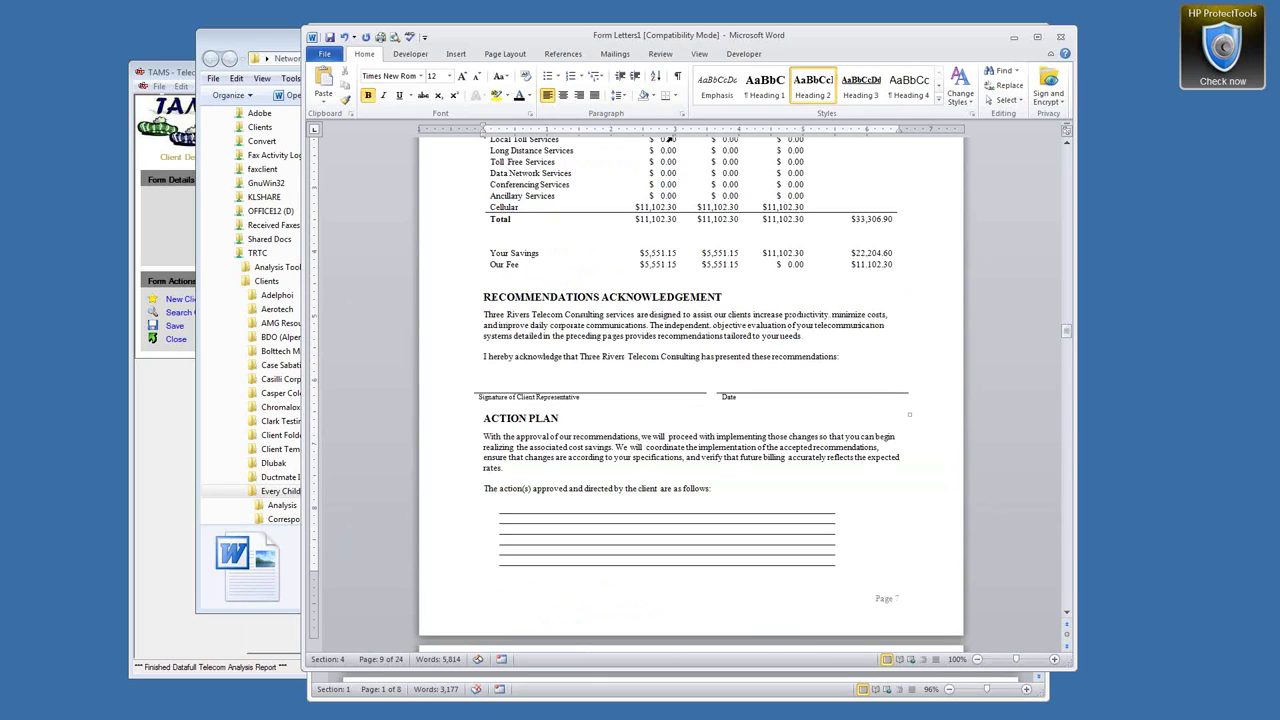
pyautogui.click(456, 53)
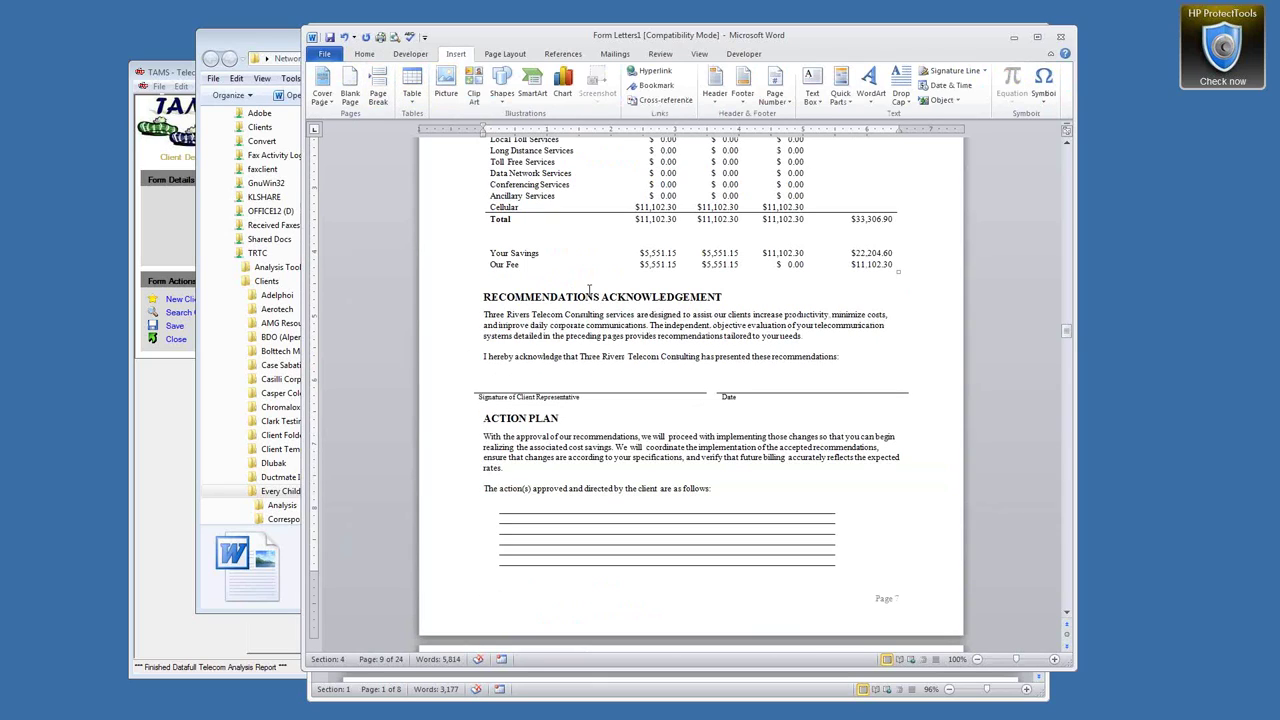
pyautogui.click(378, 90)
pyautogui.scroll(-5, 500, 514)
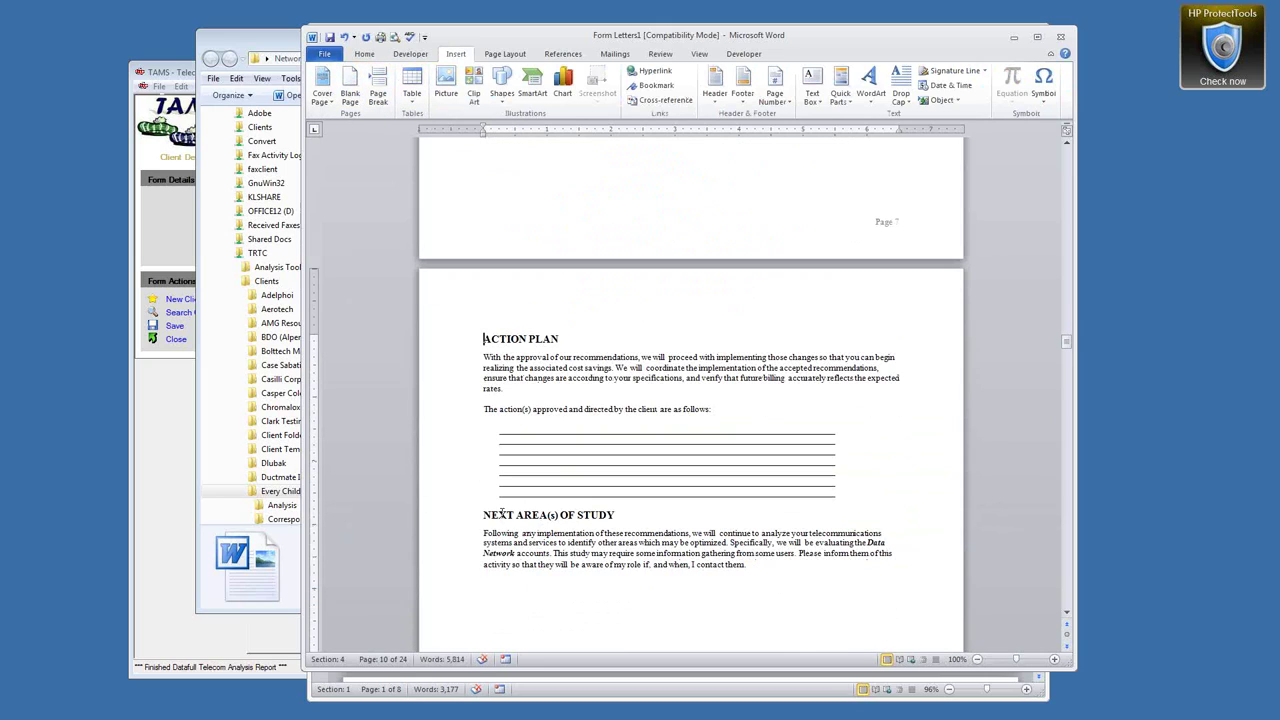
# In the long term savings table, set the Year 1 values from Local Services through Ancillary Services to N/A.
pyautogui.scroll(6, 618, 469)
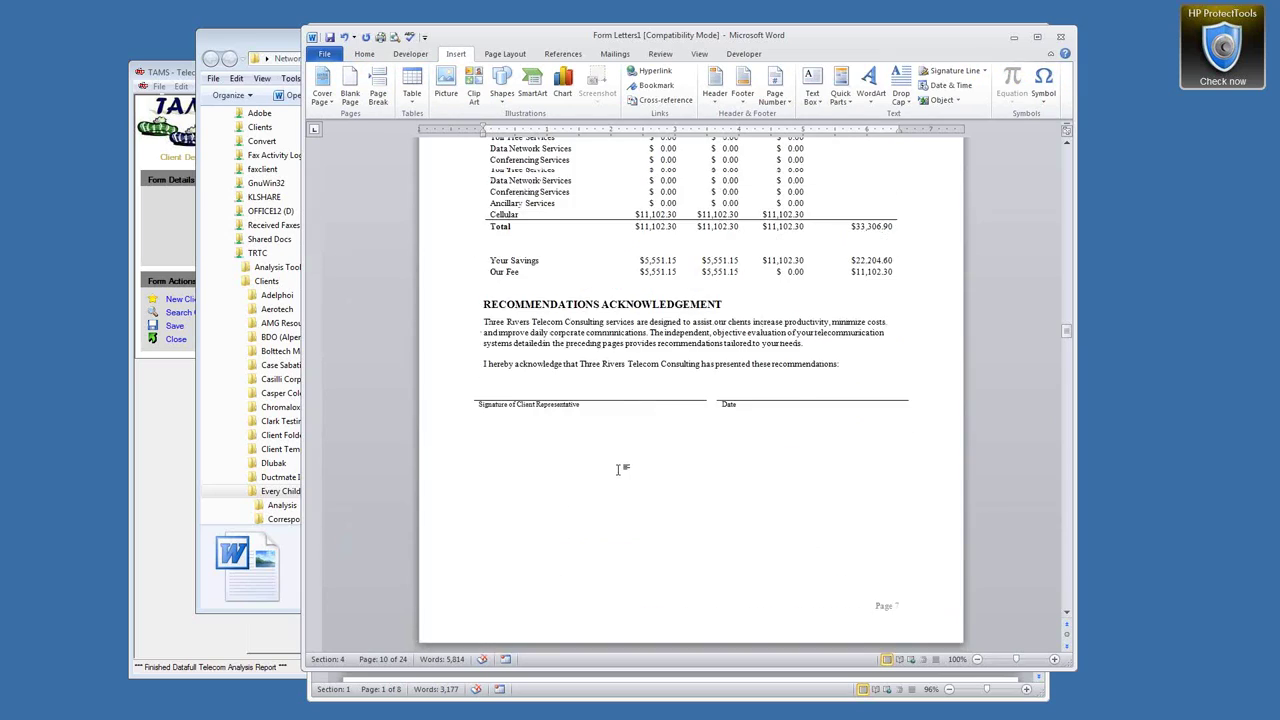
pyautogui.scroll(3, 618, 469)
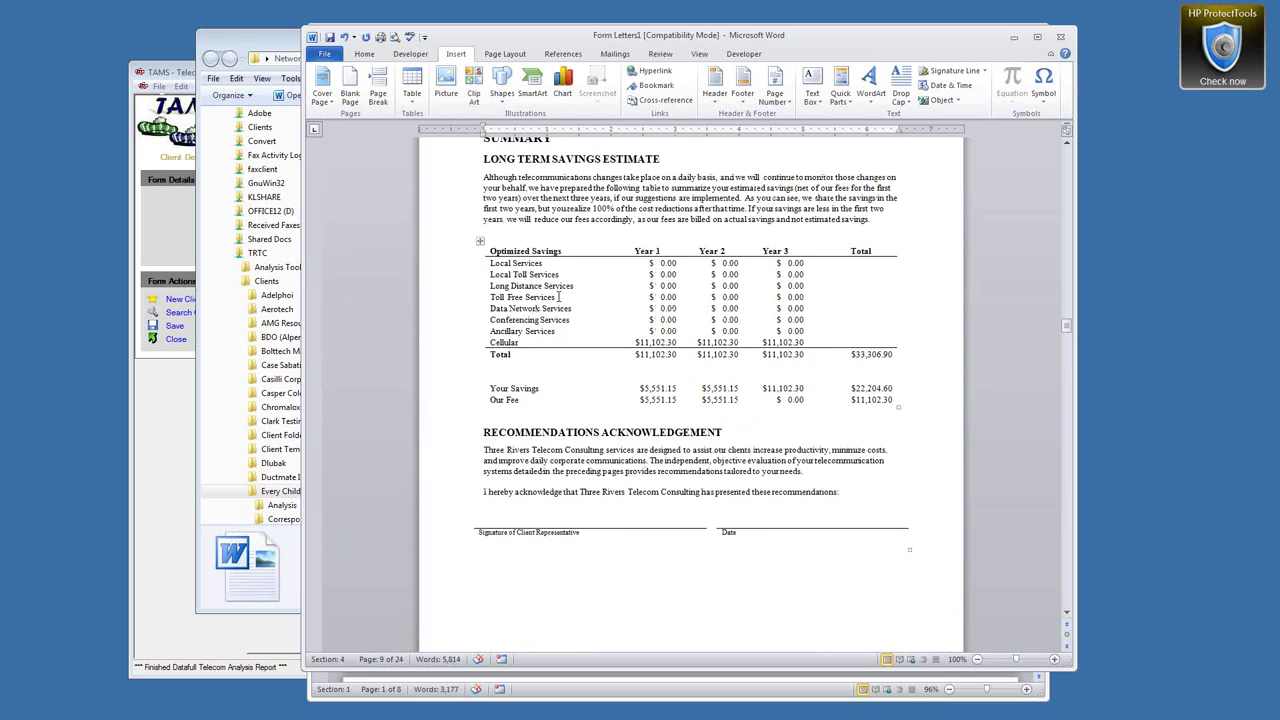
pyautogui.scroll(1, 559, 297)
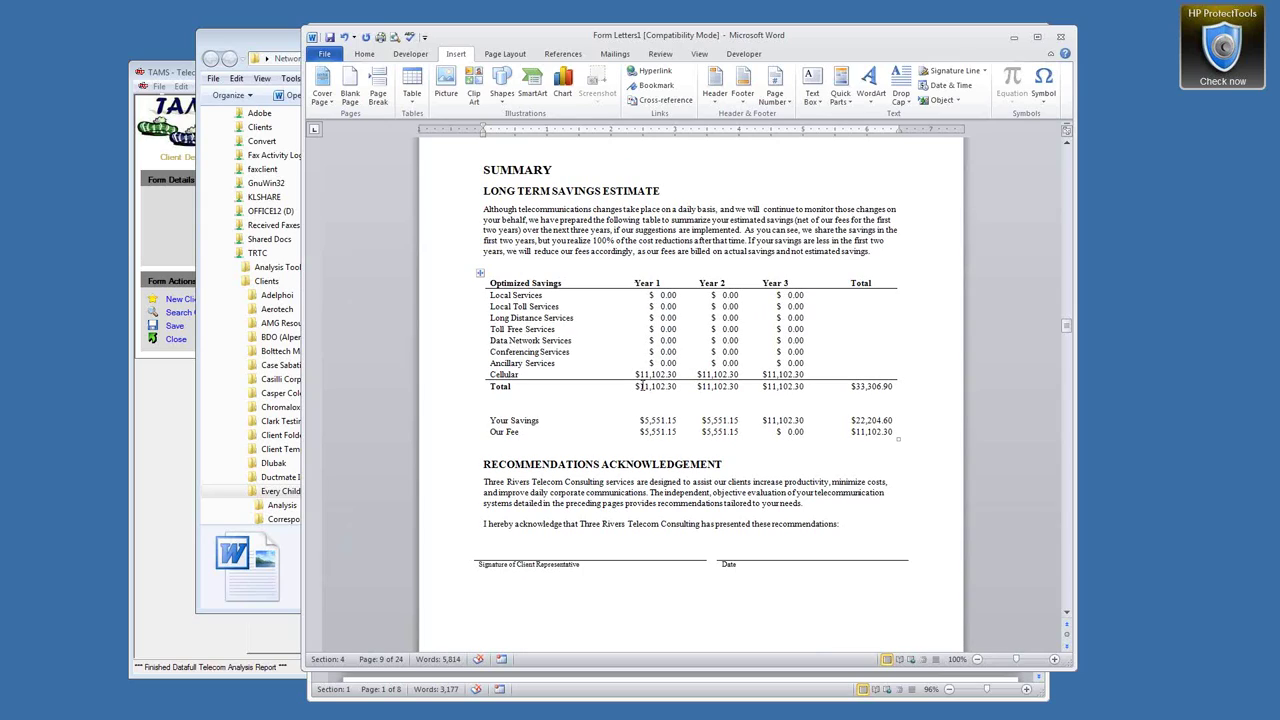
pyautogui.click(610, 298)
pyautogui.press('Delete')
pyautogui.write('N/A')
pyautogui.hotkey('shift', 'Home')
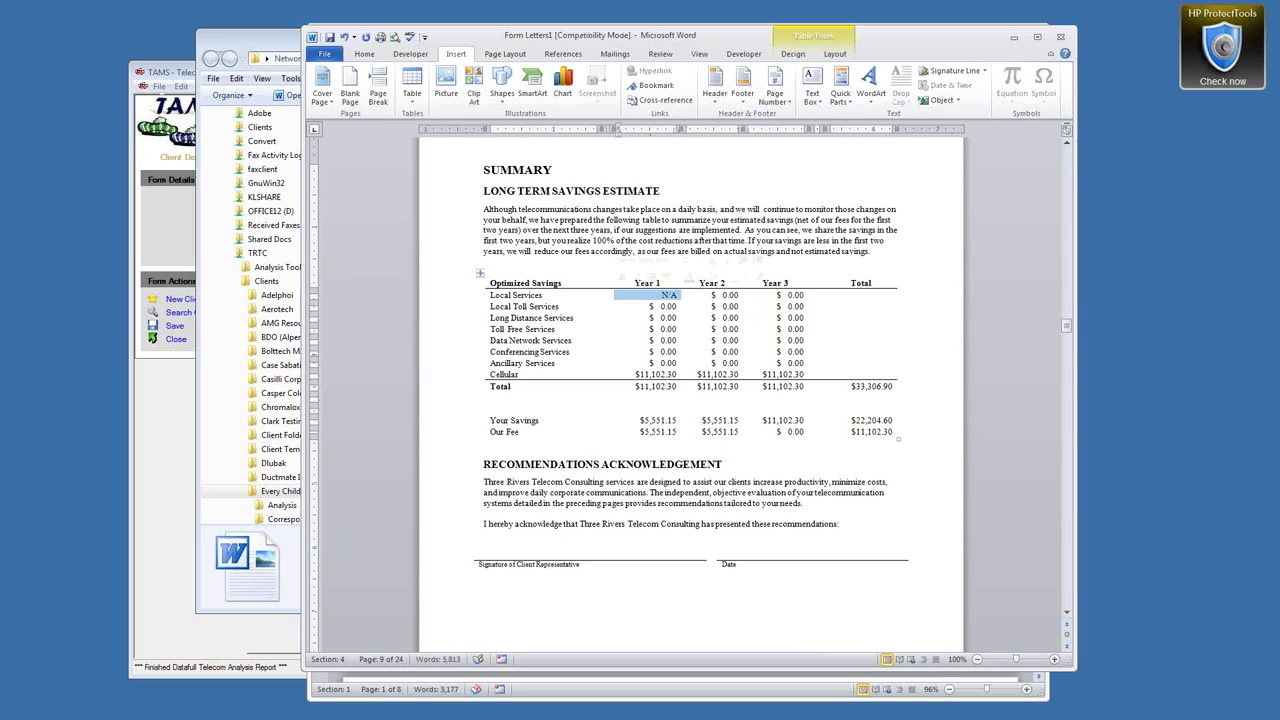
pyautogui.moveTo(614, 308); pyautogui.dragTo(617, 364)
pyautogui.write('N/A N/A N/A N/A N/A N/A')
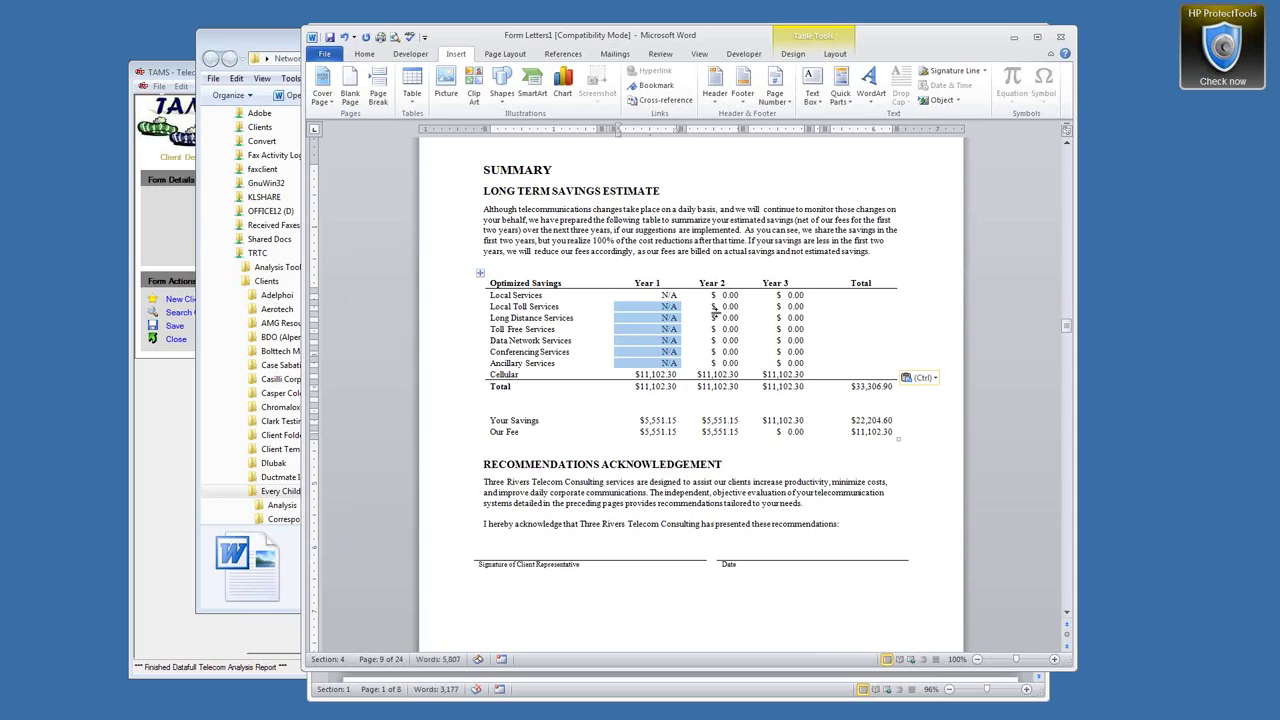
# Fill the Year 2 and Year 3 cells from Local Services through Ancillary Services with N/A.
pyautogui.moveTo(684, 296); pyautogui.dragTo(688, 366)
pyautogui.write('N/A N/A N/A N/A N/A N/A N/A')
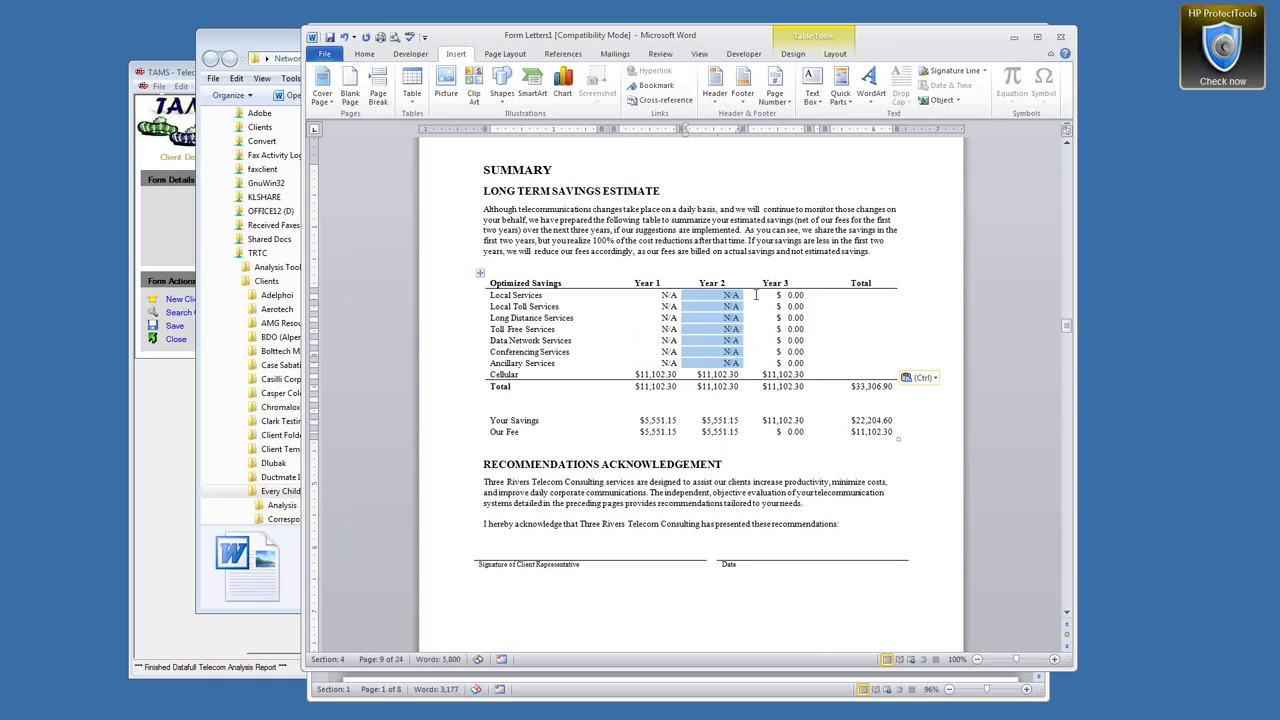
pyautogui.moveTo(744, 295); pyautogui.dragTo(806, 366)
pyautogui.write('N/A N/A N/A N/A N/A N/A N/A')
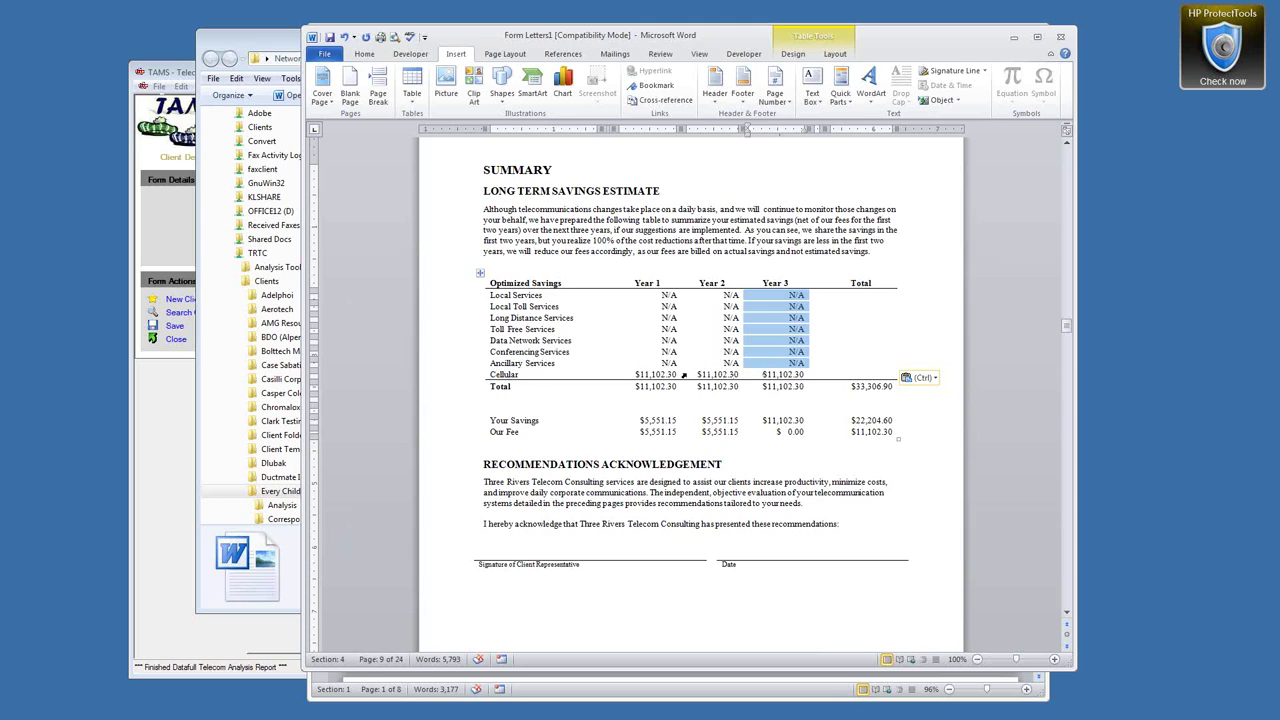
# Delete the Unwanted Telemarketing Calls, Slamming Blocks and Cramming Blocks subsections under GENERAL MANAGEMENT.
pyautogui.scroll(12, 684, 374)
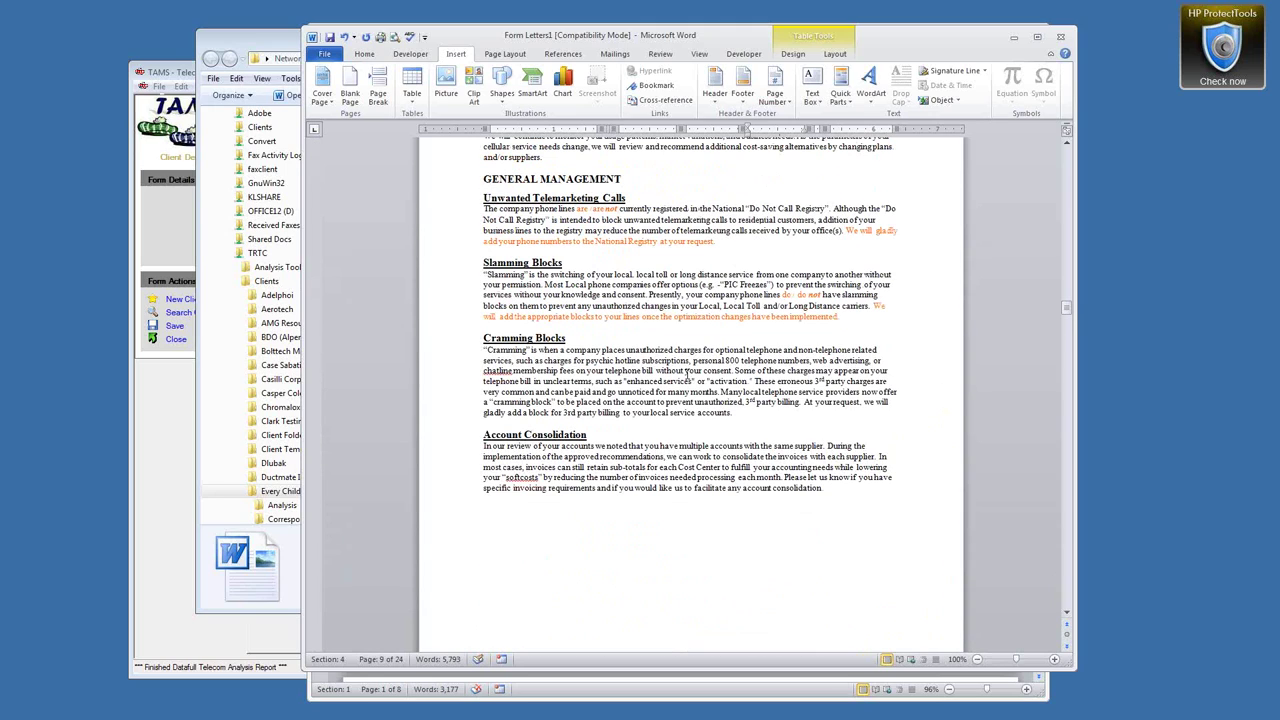
pyautogui.moveTo(483, 197); pyautogui.dragTo(631, 197)
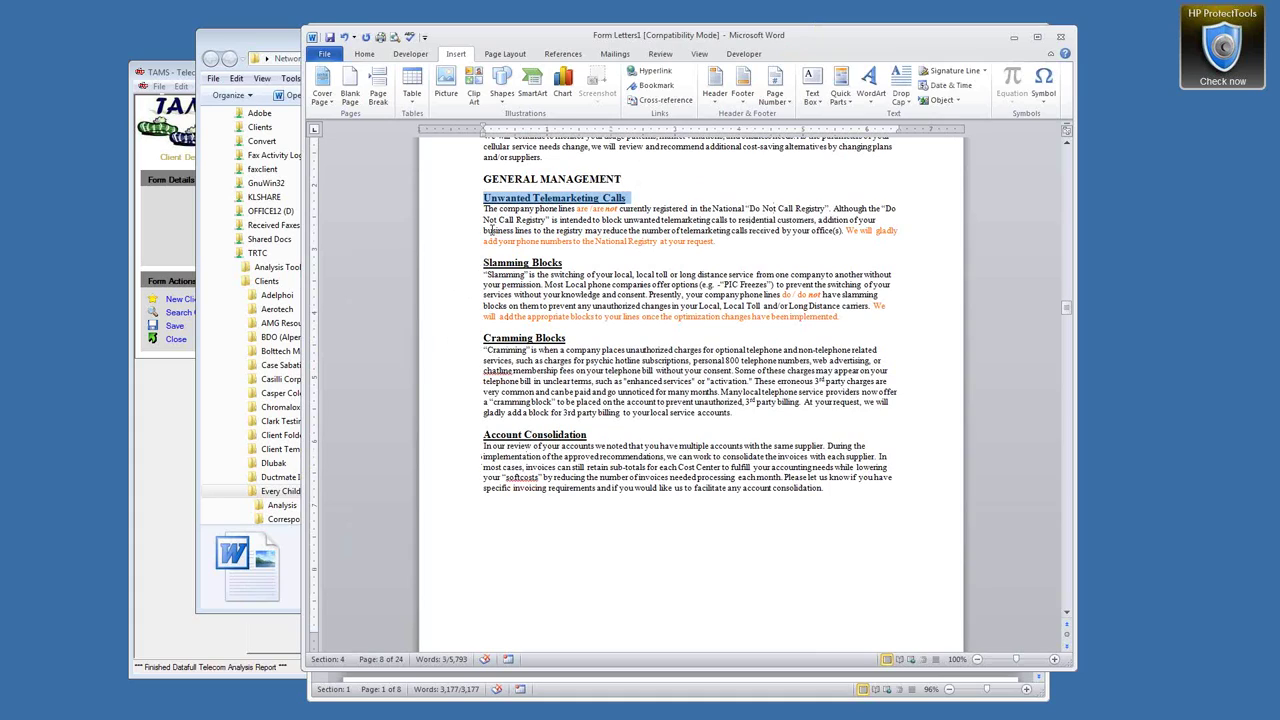
pyautogui.click(481, 204)
pyautogui.click(477, 200)
pyautogui.keyDown('shift'); pyautogui.click(469, 424); pyautogui.keyUp('shift')
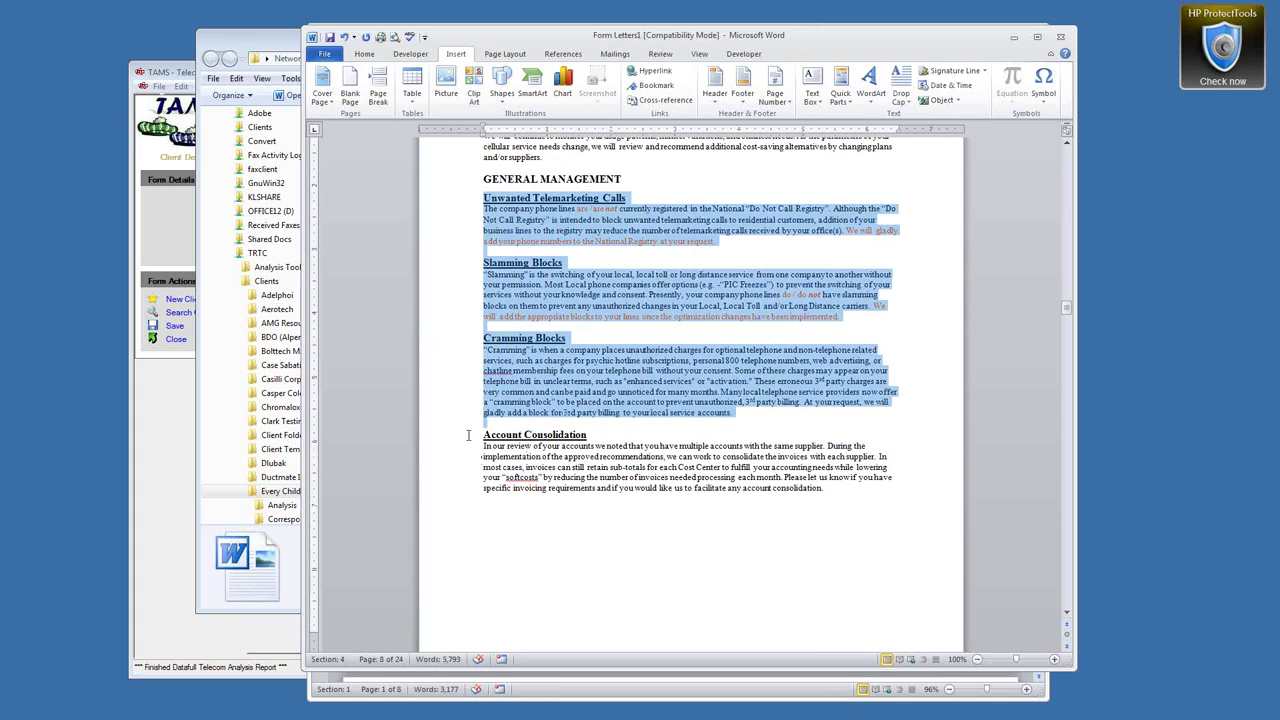
pyautogui.press('Delete')
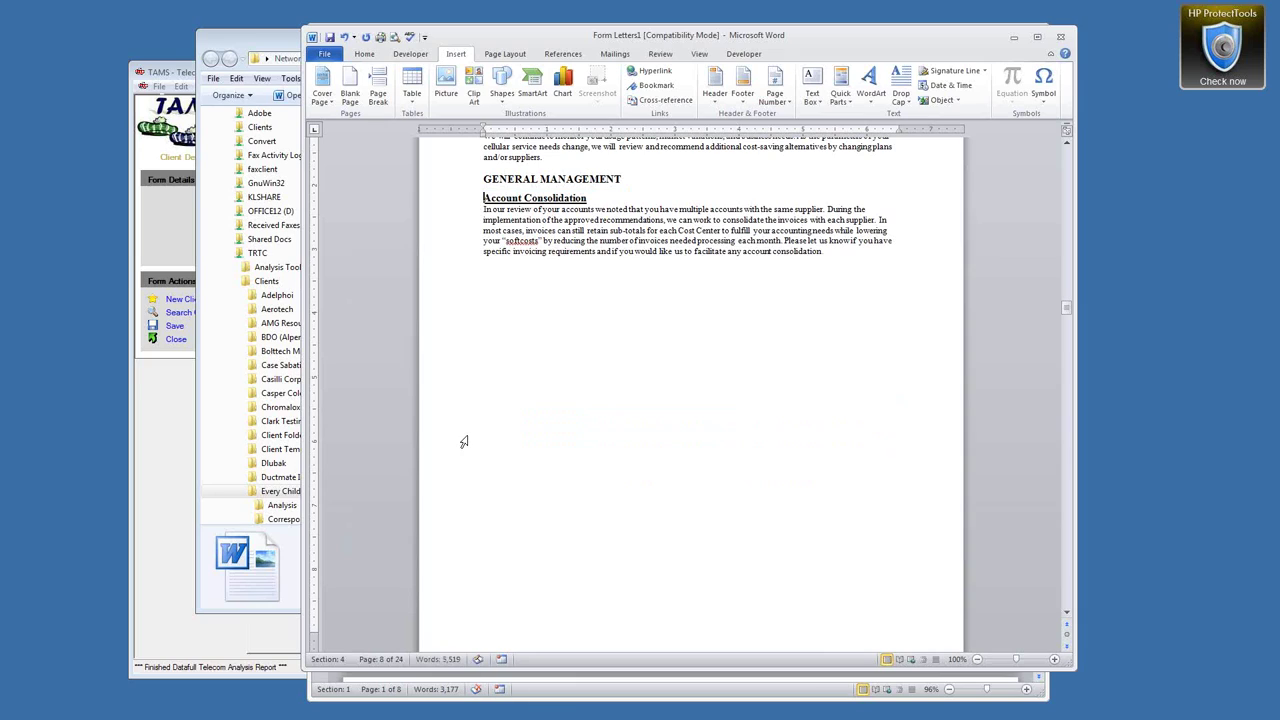
# Look back through the report to the orange template text in the OPTION 1 cellular services recommendations.
pyautogui.scroll(4, 611, 449)
pyautogui.scroll(15, 611, 449)
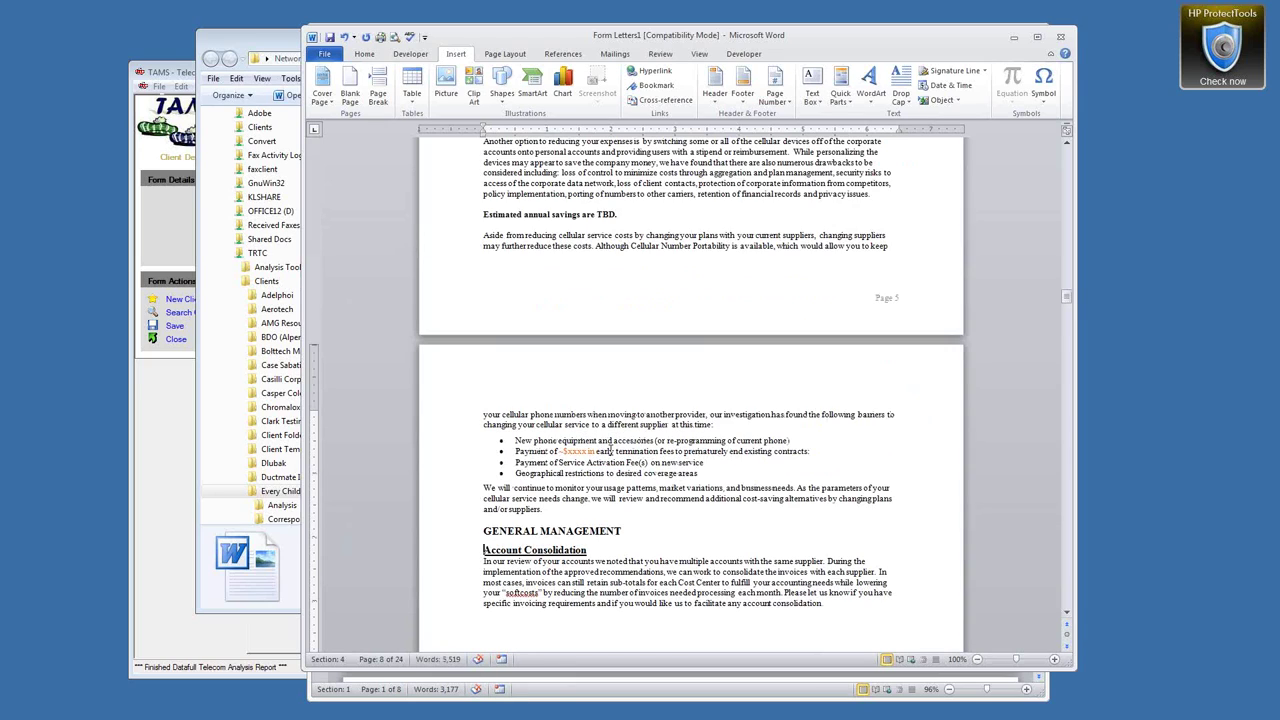
pyautogui.scroll(15, 611, 449)
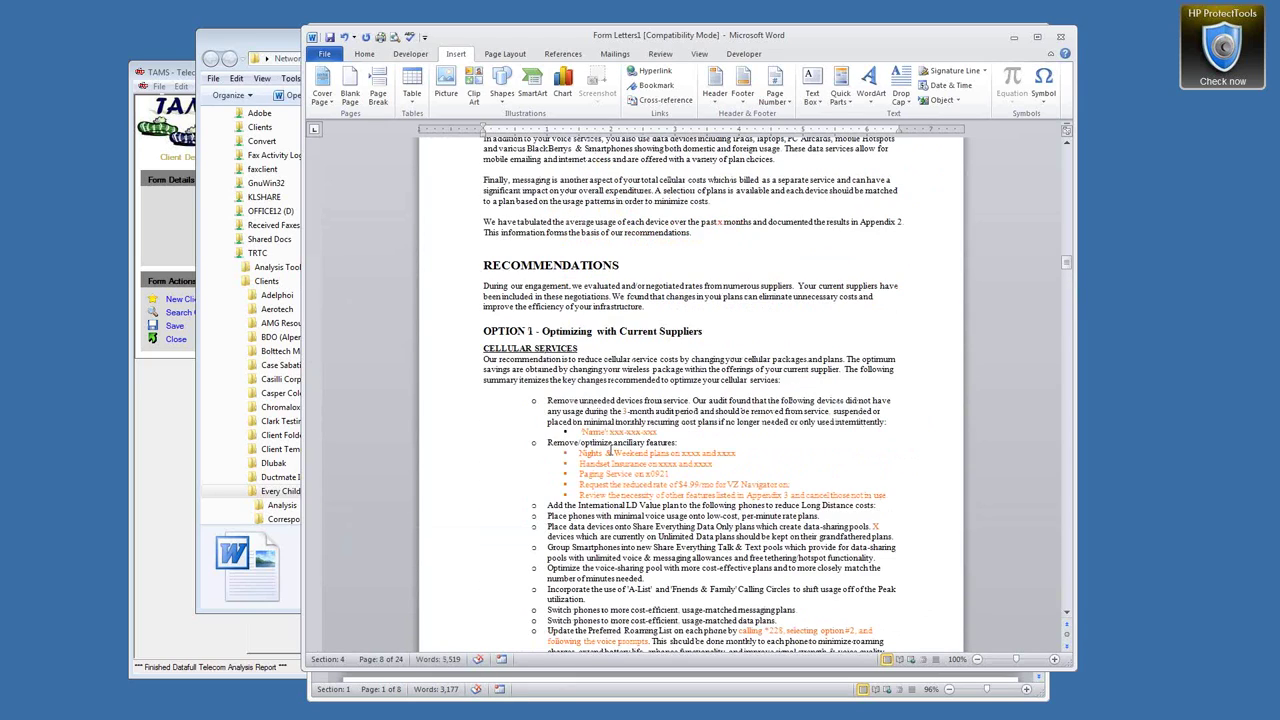
# Update the entire table of contents field so its entries and page numbers reflect the current report.
pyautogui.scroll(15, 611, 449)
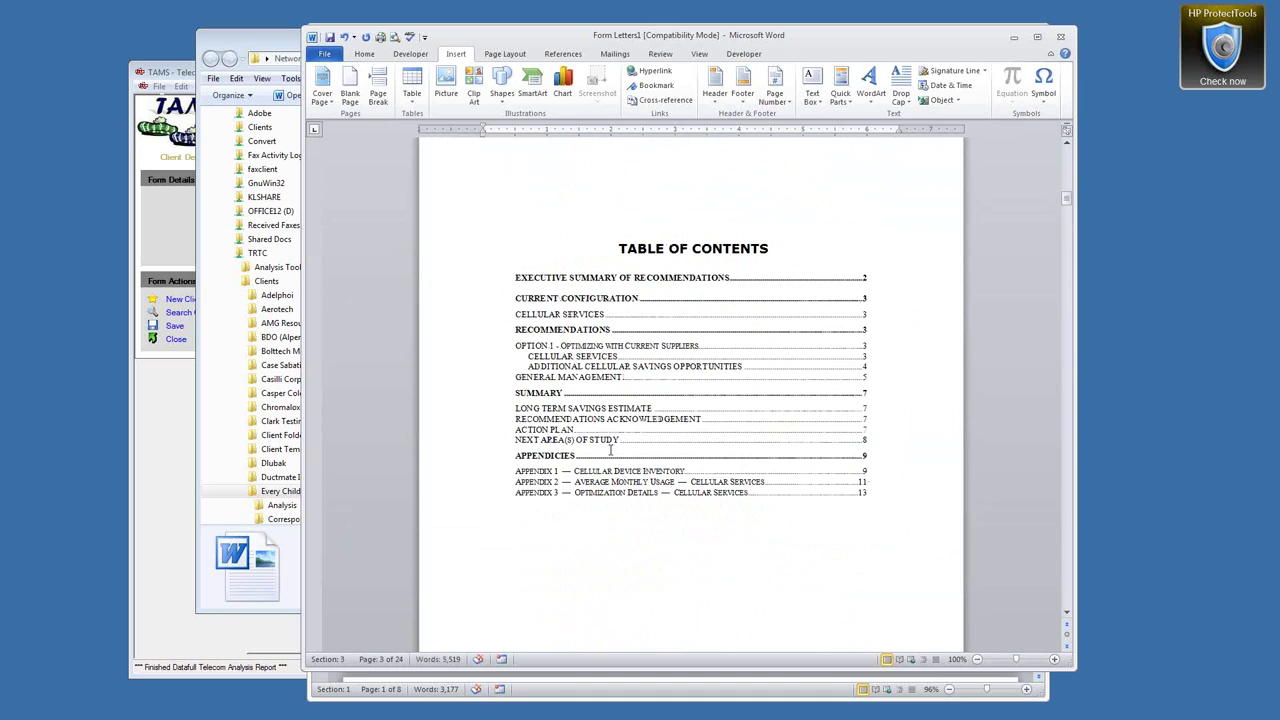
pyautogui.rightClick(604, 425)
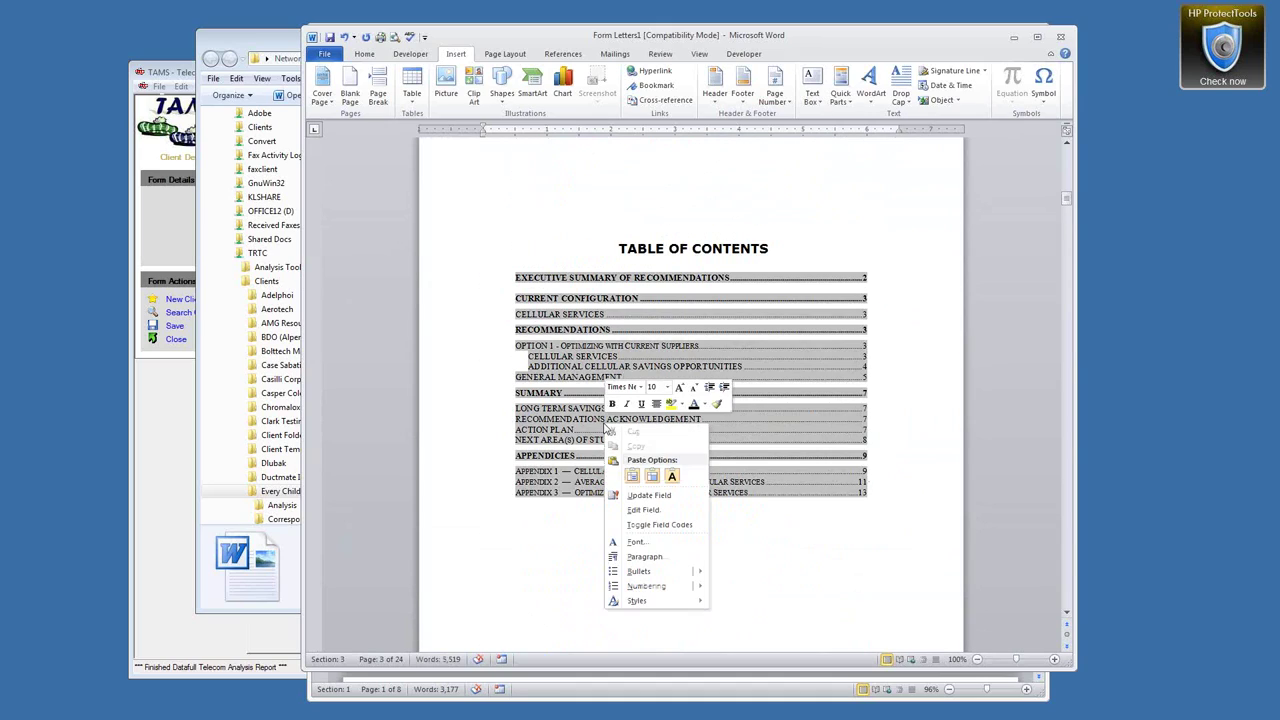
pyautogui.click(648, 495)
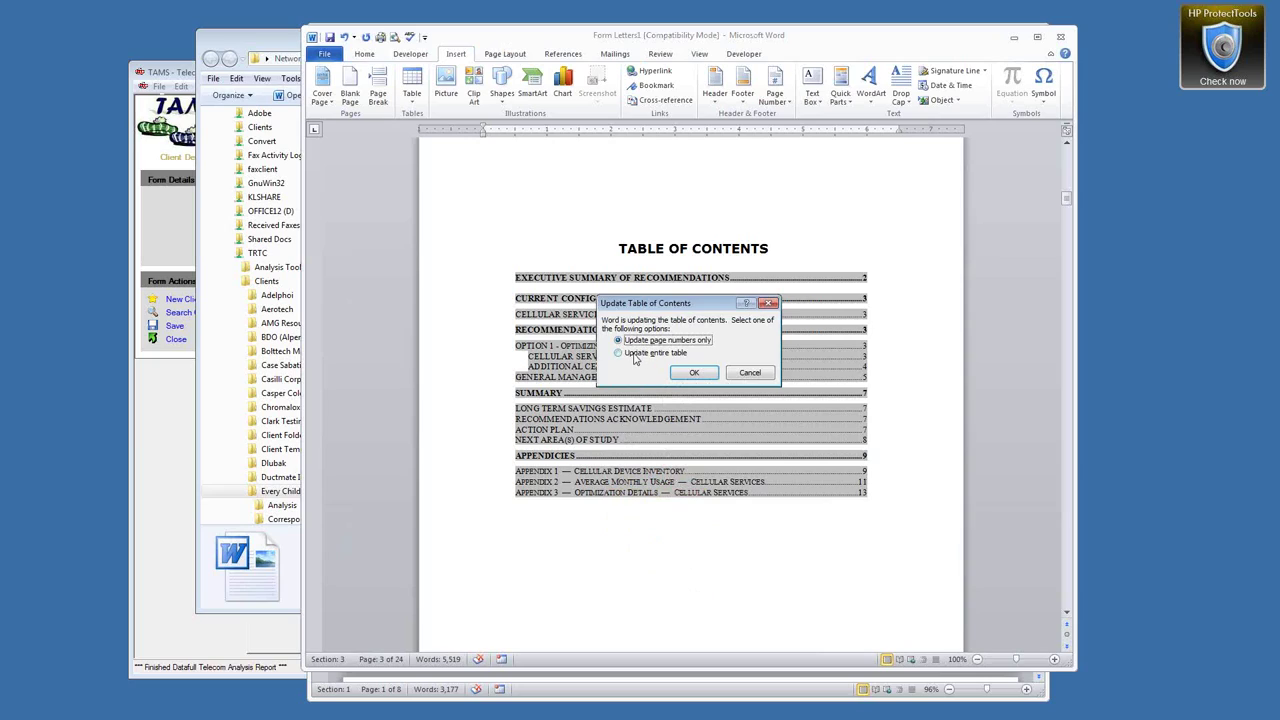
pyautogui.click(634, 356)
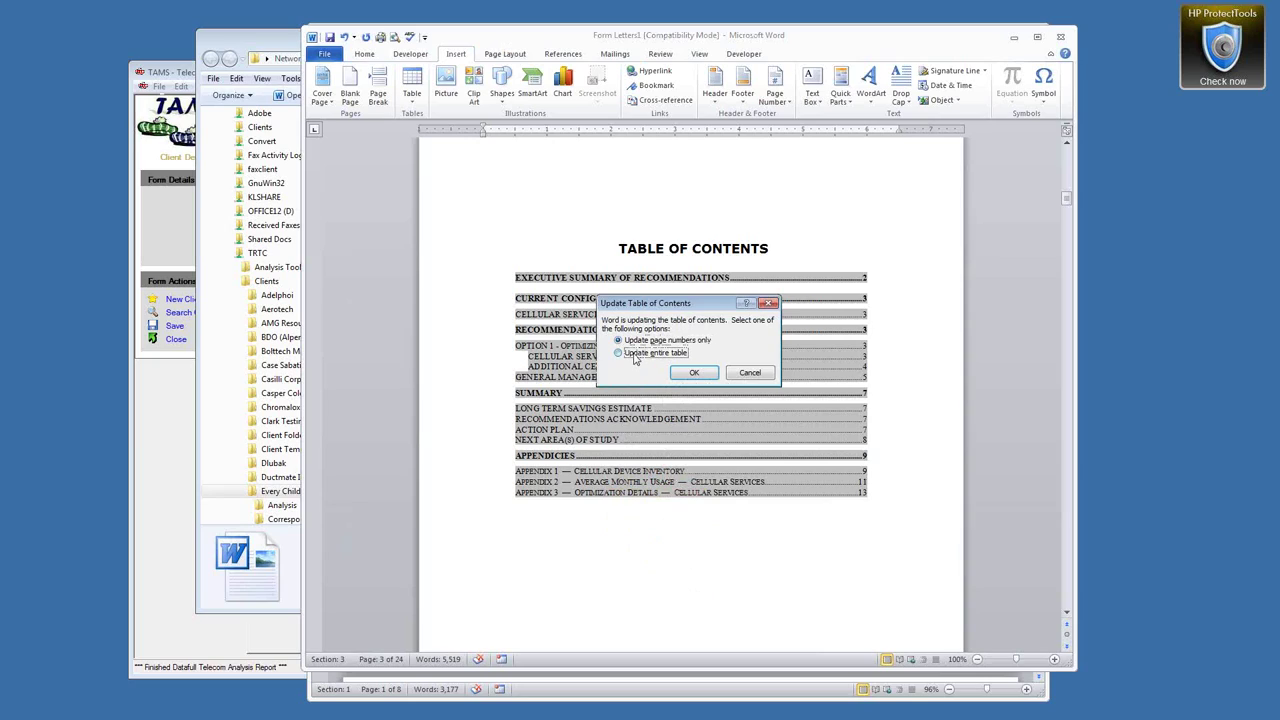
pyautogui.click(709, 374)
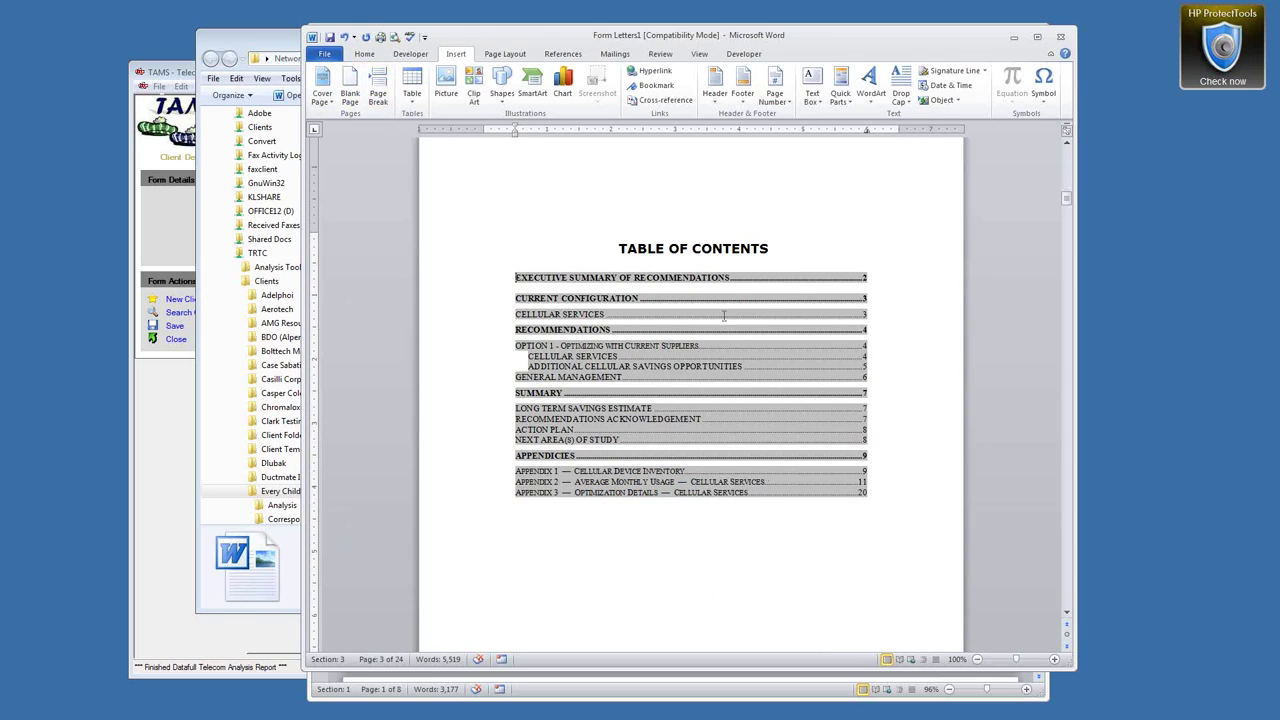
# Examine the table of contents entries and compare them with the Executive Summary of Recommendations section.
pyautogui.scroll(5, 723, 316)
pyautogui.scroll(-6, 723, 316)
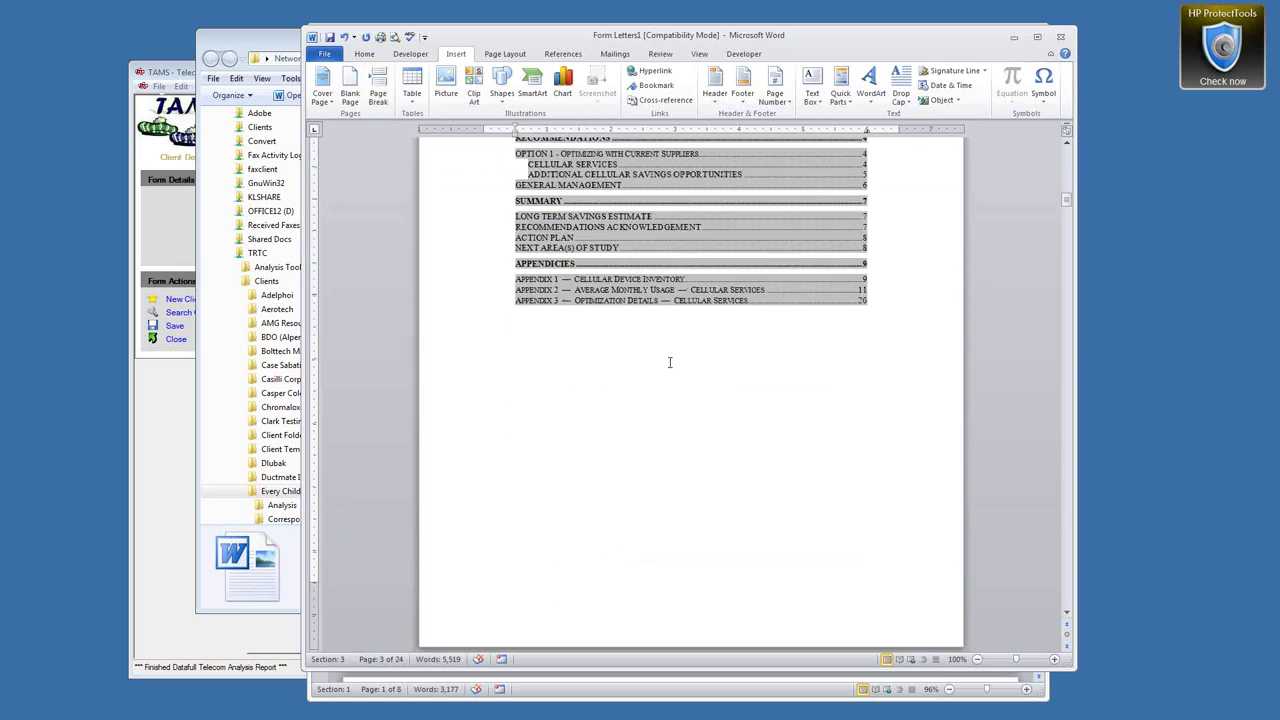
pyautogui.rightClick(588, 325)
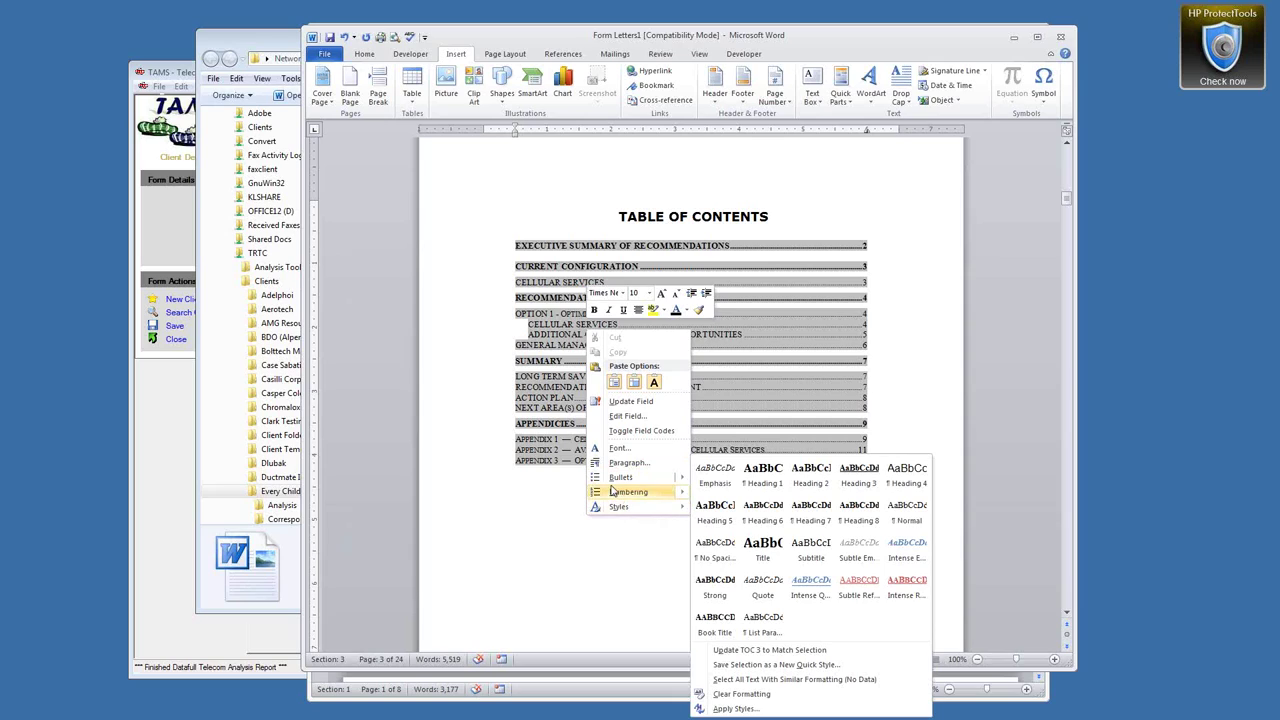
pyautogui.moveTo(614, 491)
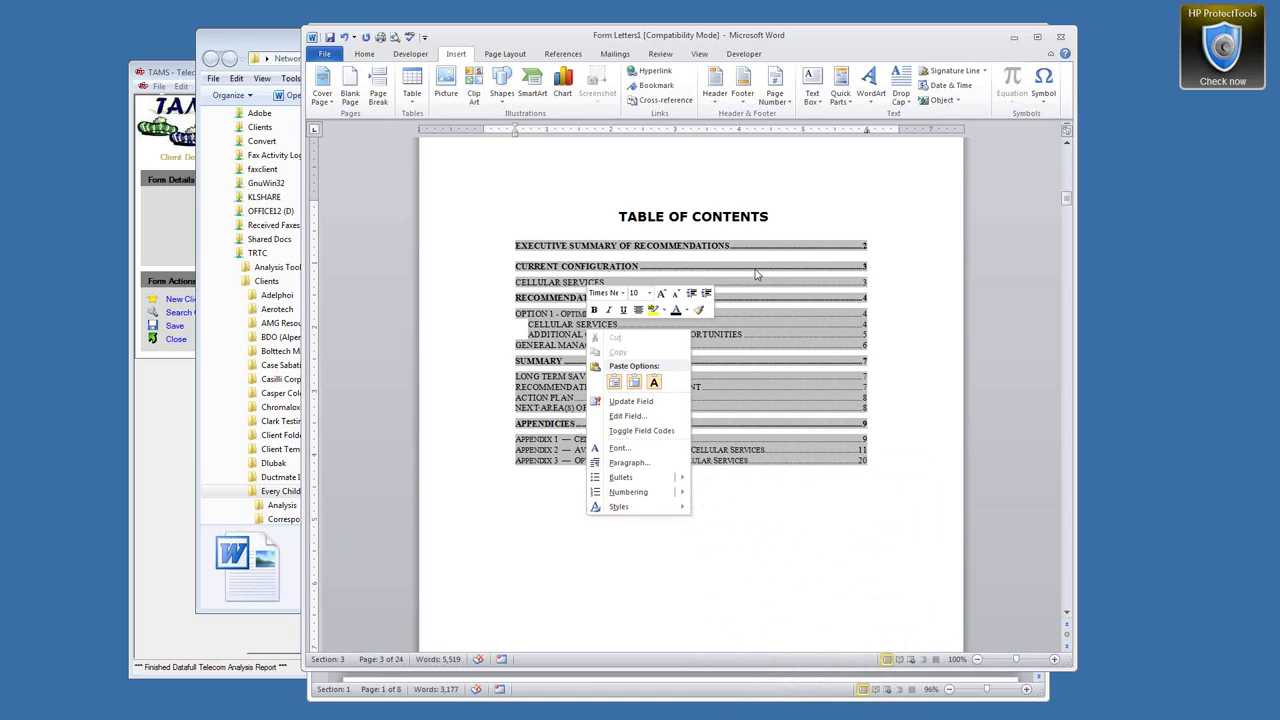
pyautogui.click(719, 398)
pyautogui.moveTo(558, 437); pyautogui.dragTo(515, 438)
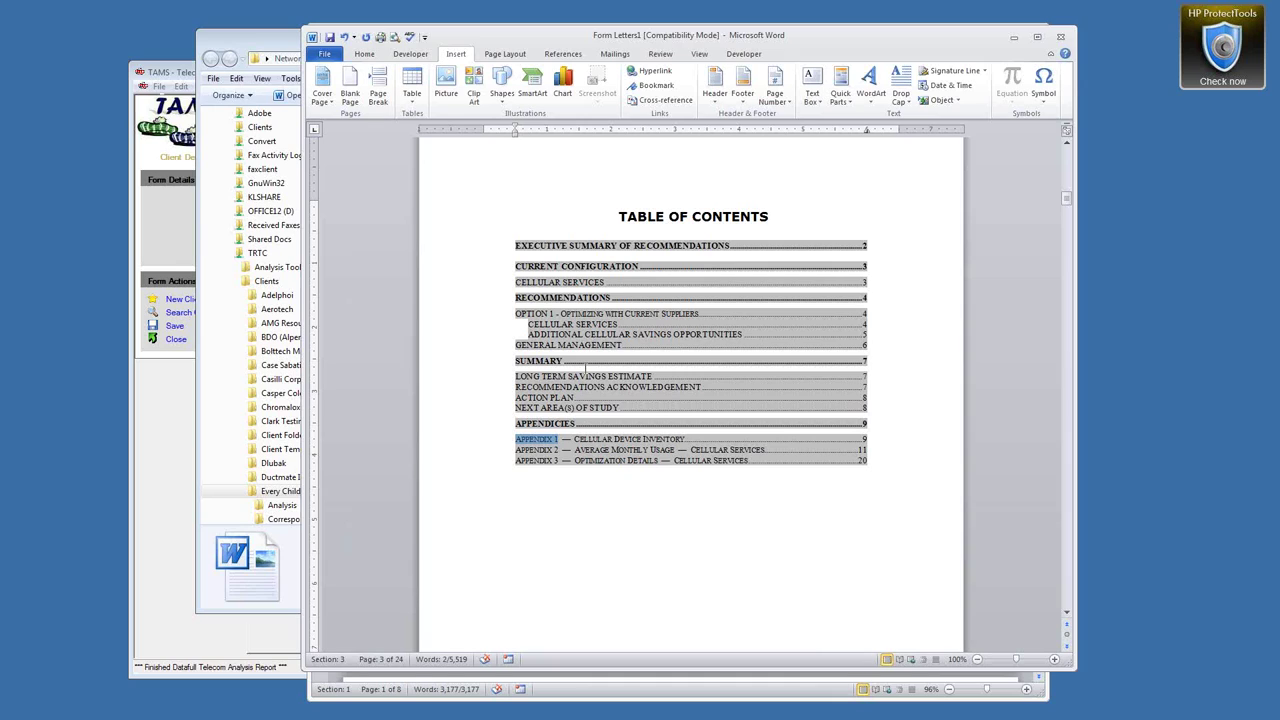
pyautogui.scroll(-15, 629, 466)
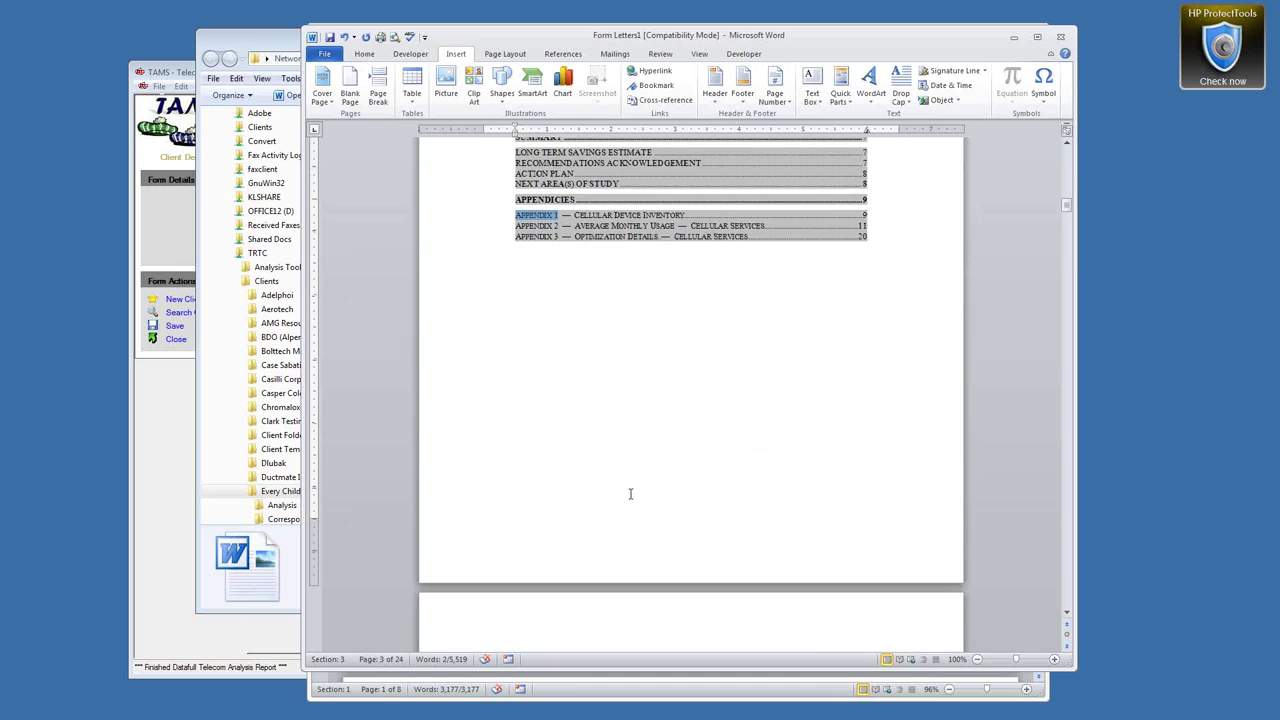
pyautogui.moveTo(511, 175); pyautogui.dragTo(748, 193)
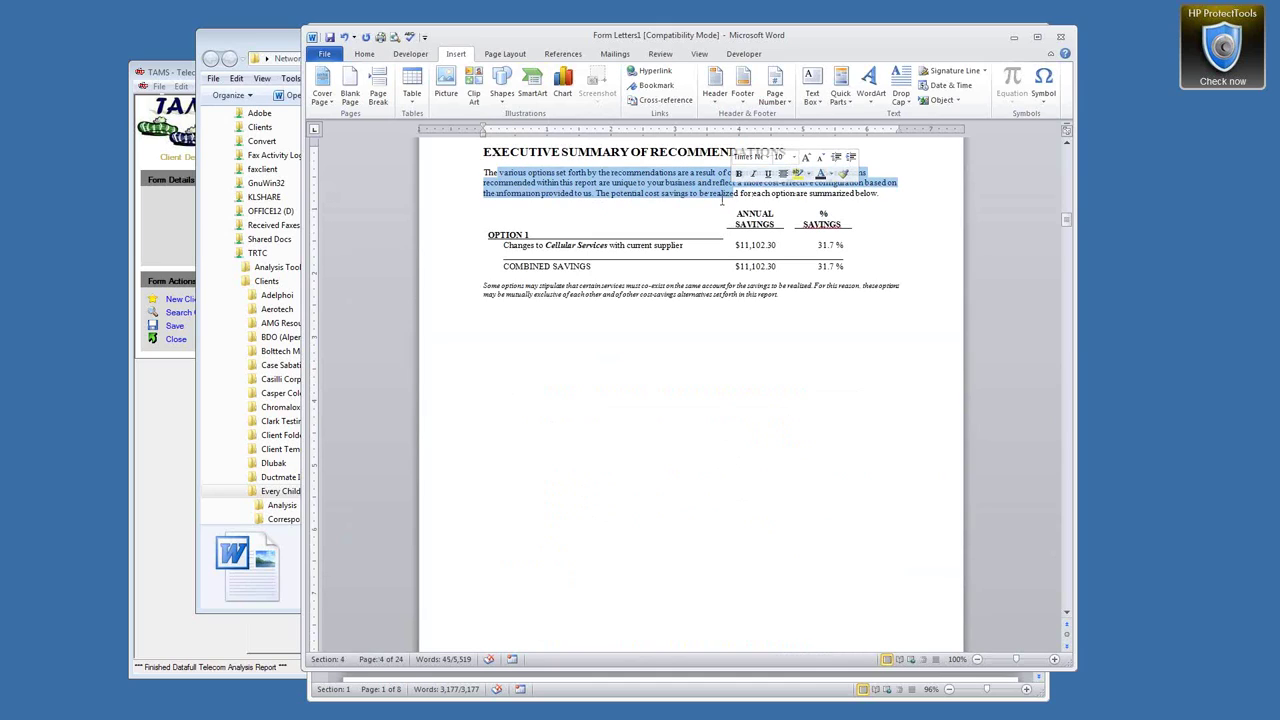
pyautogui.scroll(4, 670, 261)
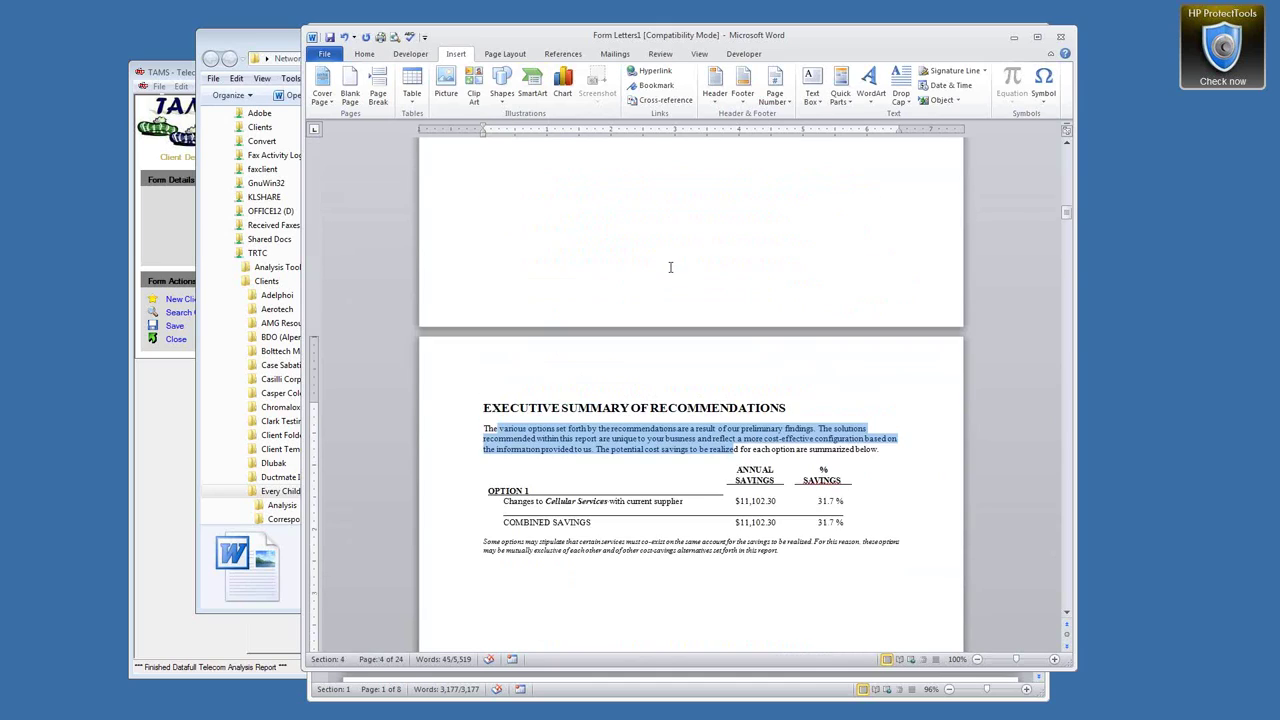
pyautogui.scroll(5, 670, 261)
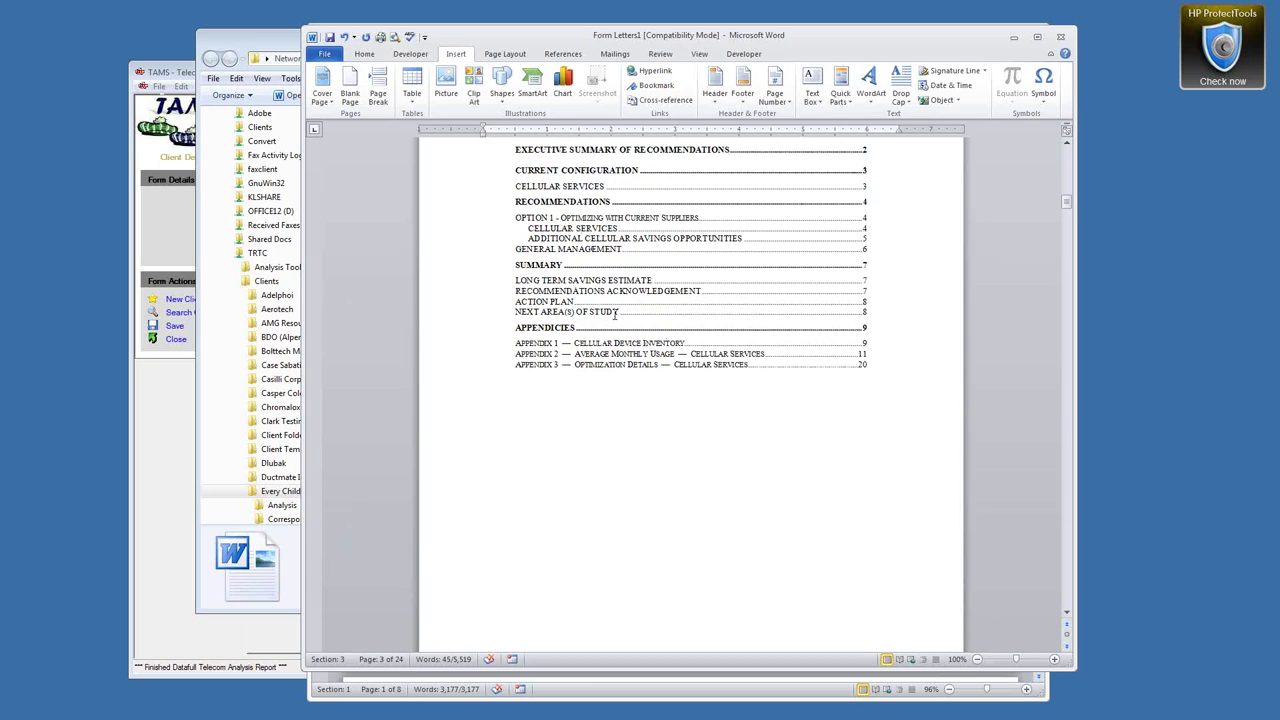
# Apply Heading 2 to the Executive Summary's introductory paragraph, remove its bold formatting and set its font size to 10.
pyautogui.scroll(-8, 615, 313)
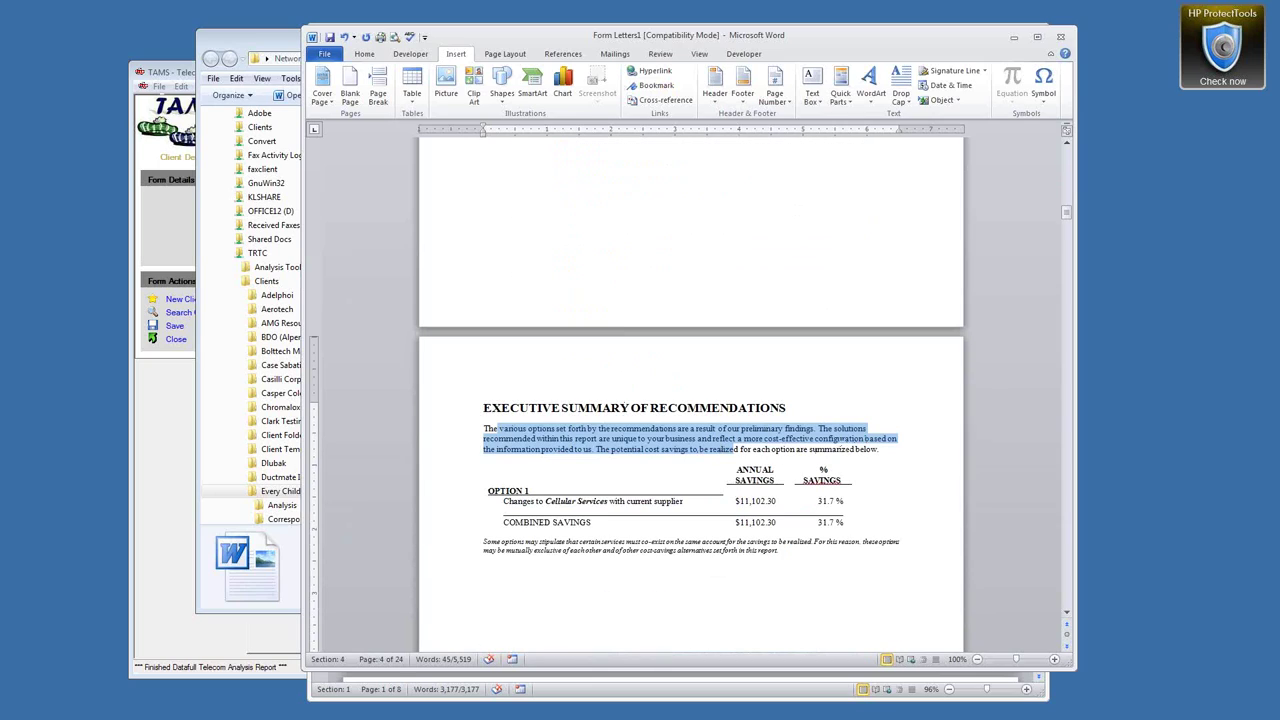
pyautogui.click(840, 447)
pyautogui.click(364, 54)
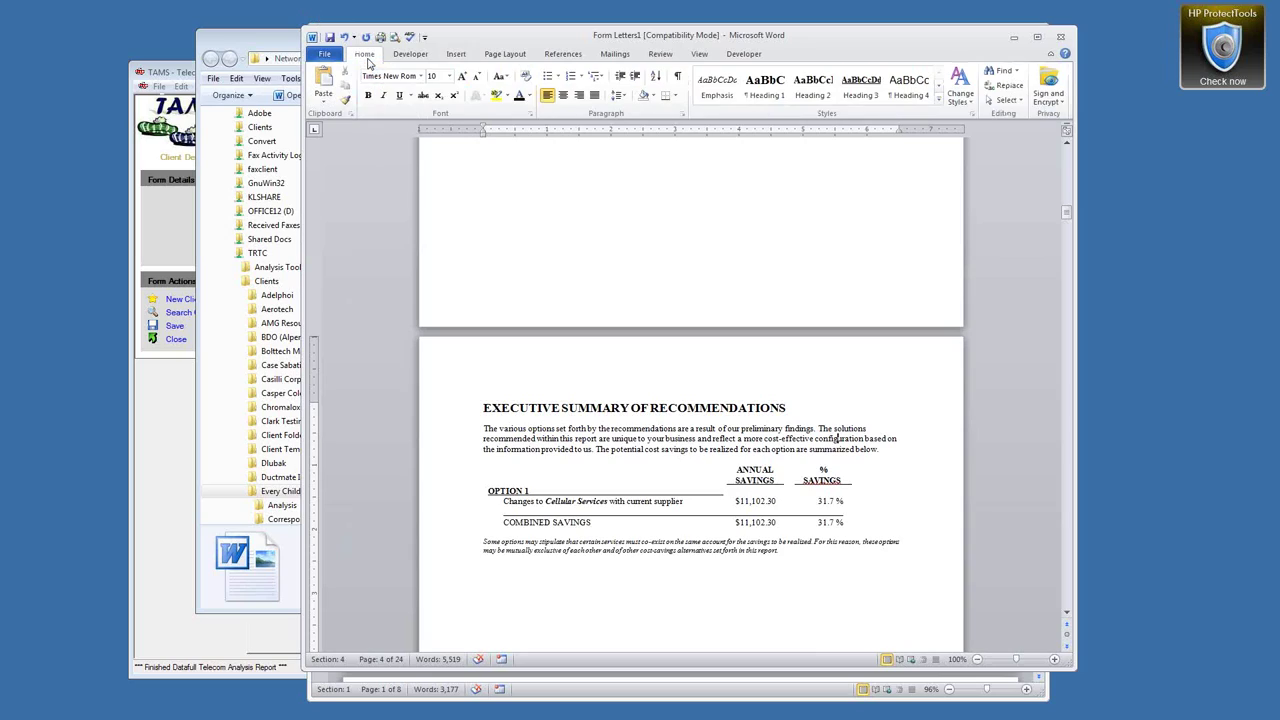
pyautogui.tripleClick(481, 428)
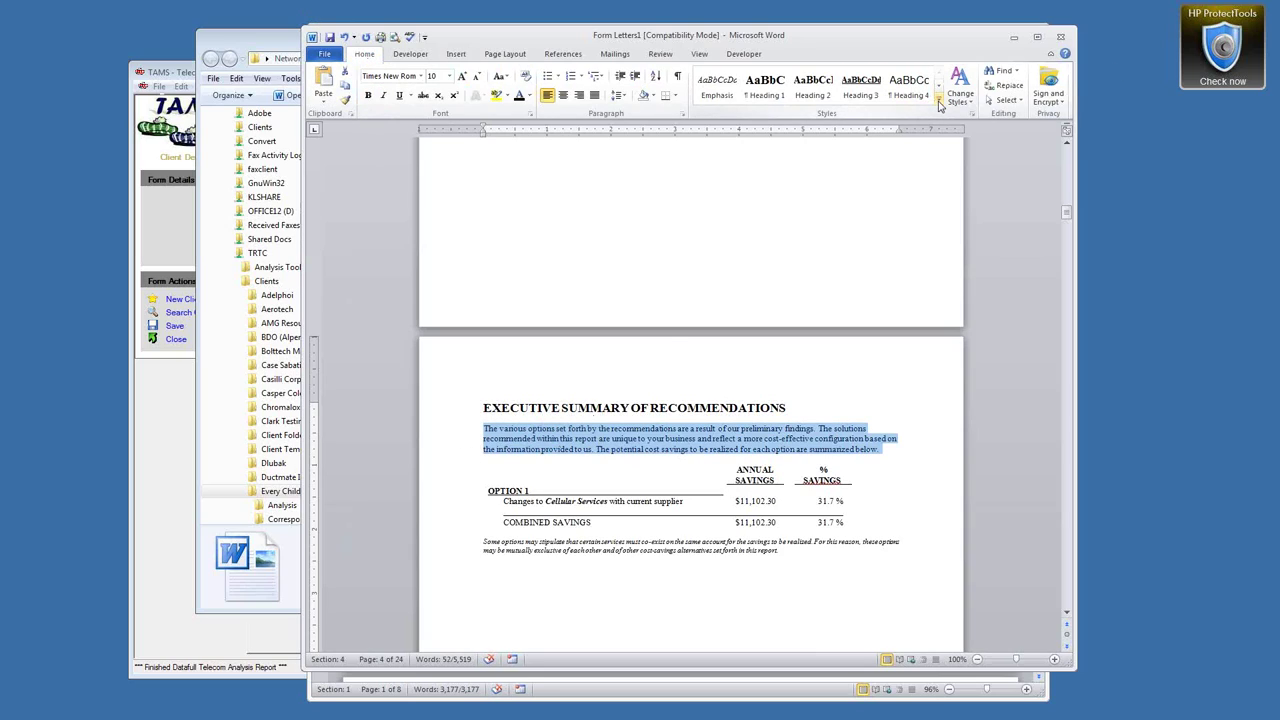
pyautogui.click(939, 102)
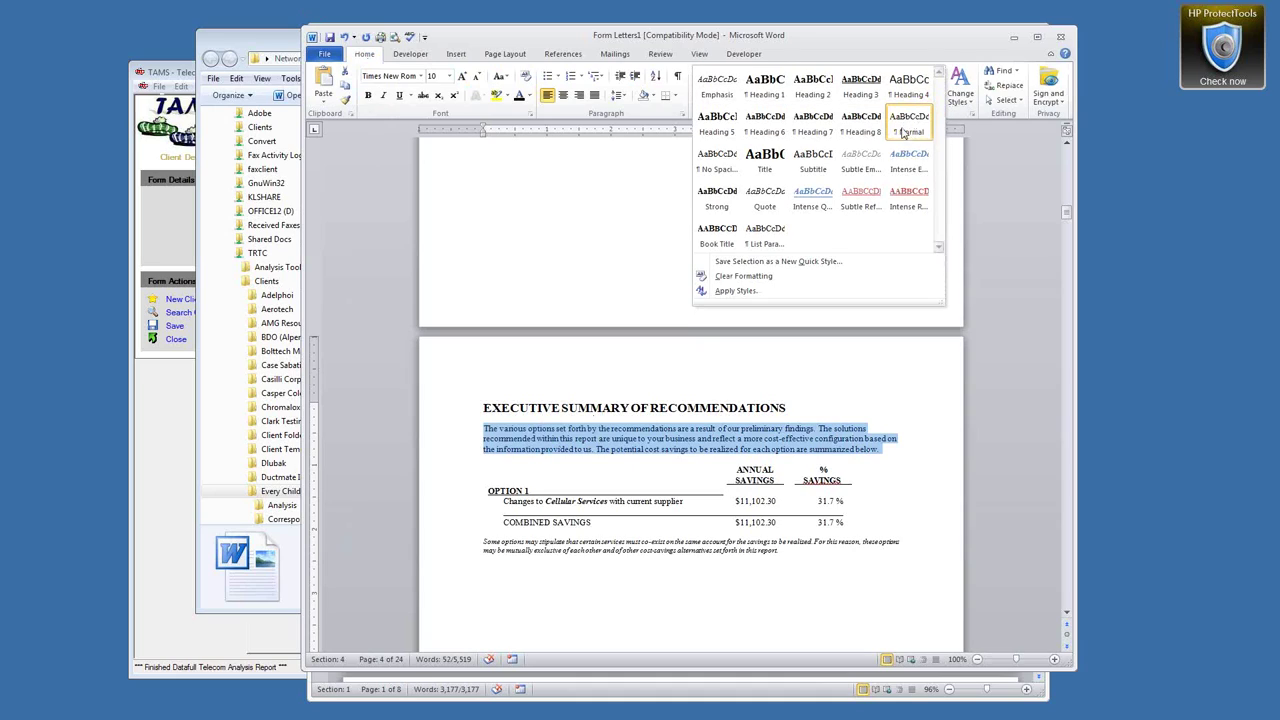
pyautogui.click(812, 88)
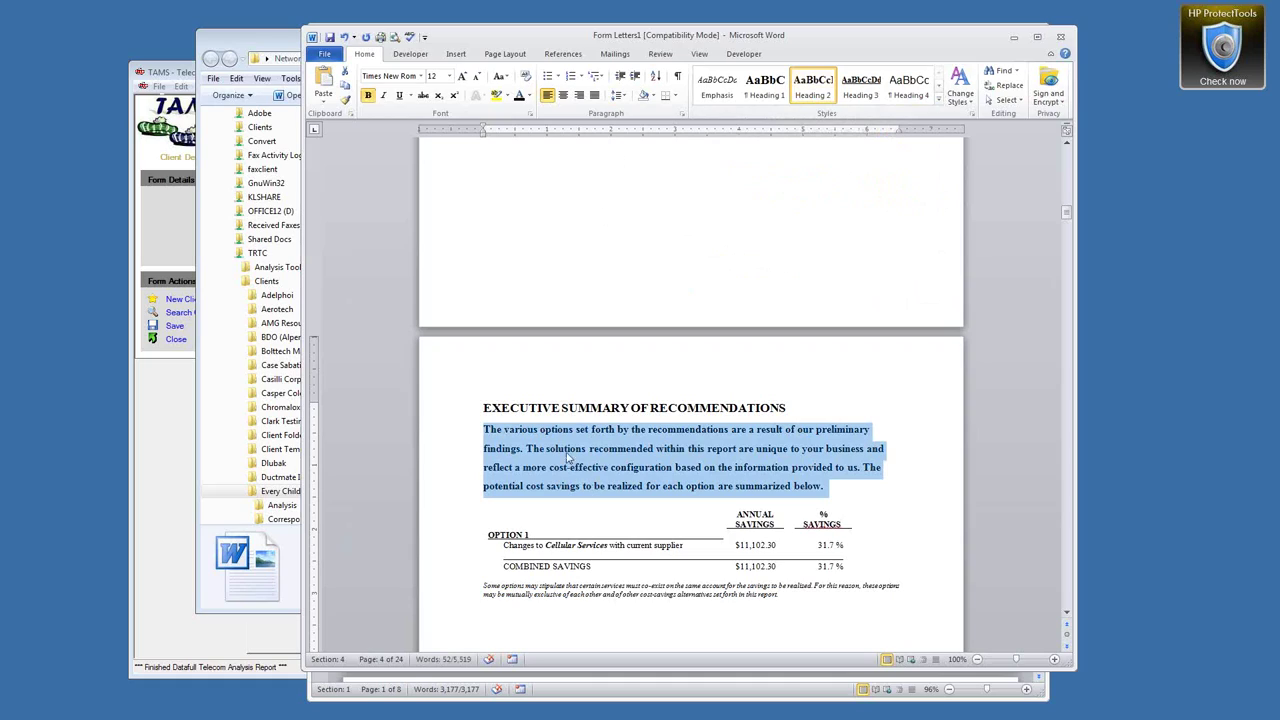
pyautogui.click(368, 95)
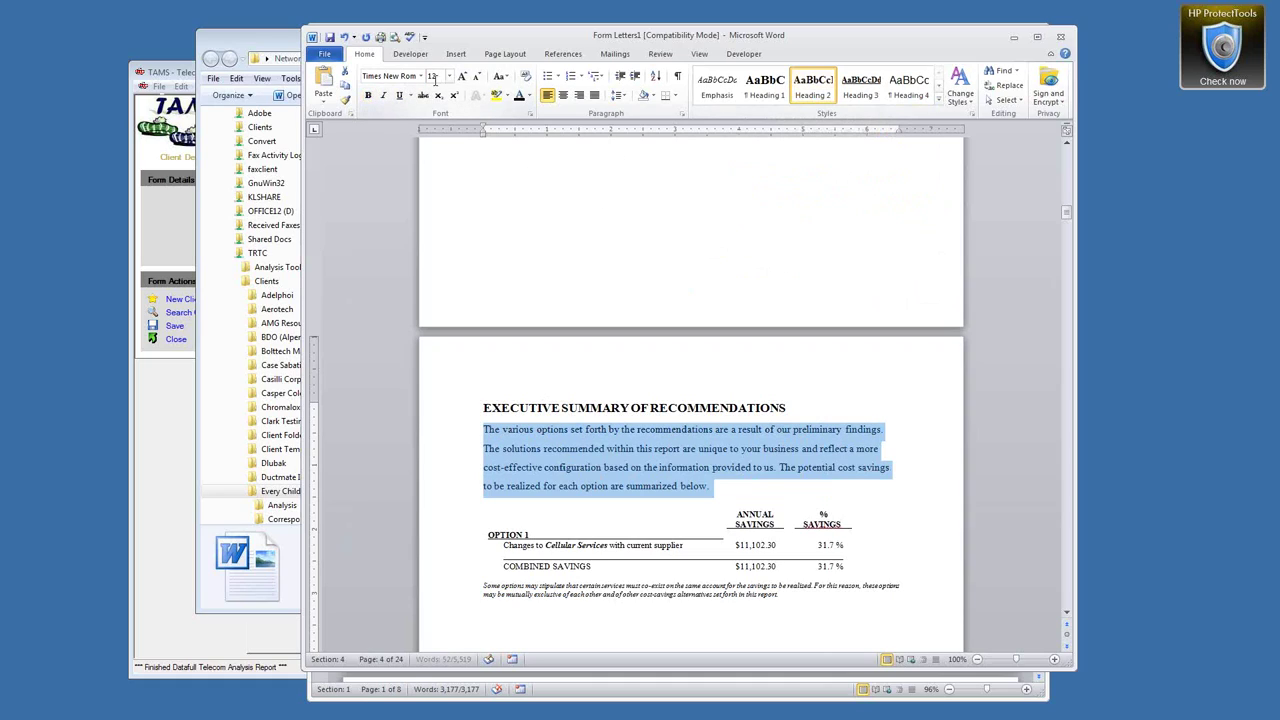
pyautogui.click(449, 76)
pyautogui.click(436, 112)
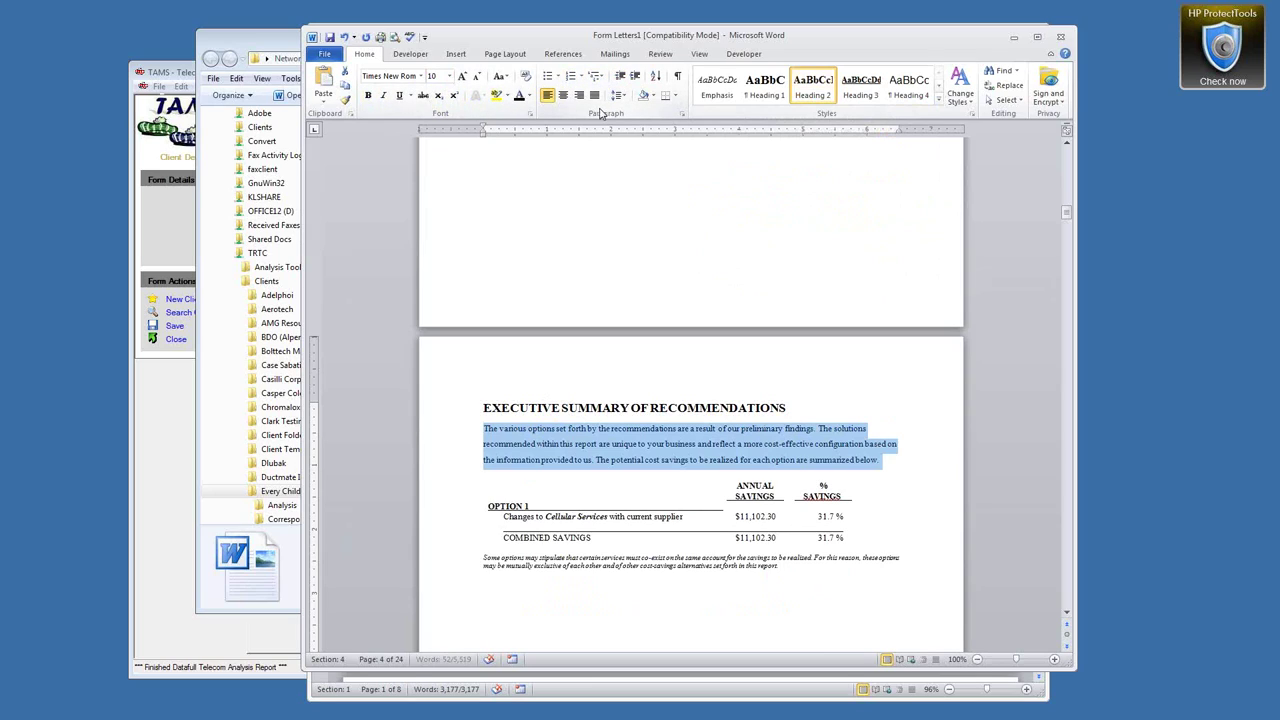
pyautogui.click(618, 95)
pyautogui.click(563, 452)
# Update the entire table of contents again to include the paragraph styled as Heading 2, and check the entries.
pyautogui.scroll(5, 674, 430)
pyautogui.scroll(4, 674, 430)
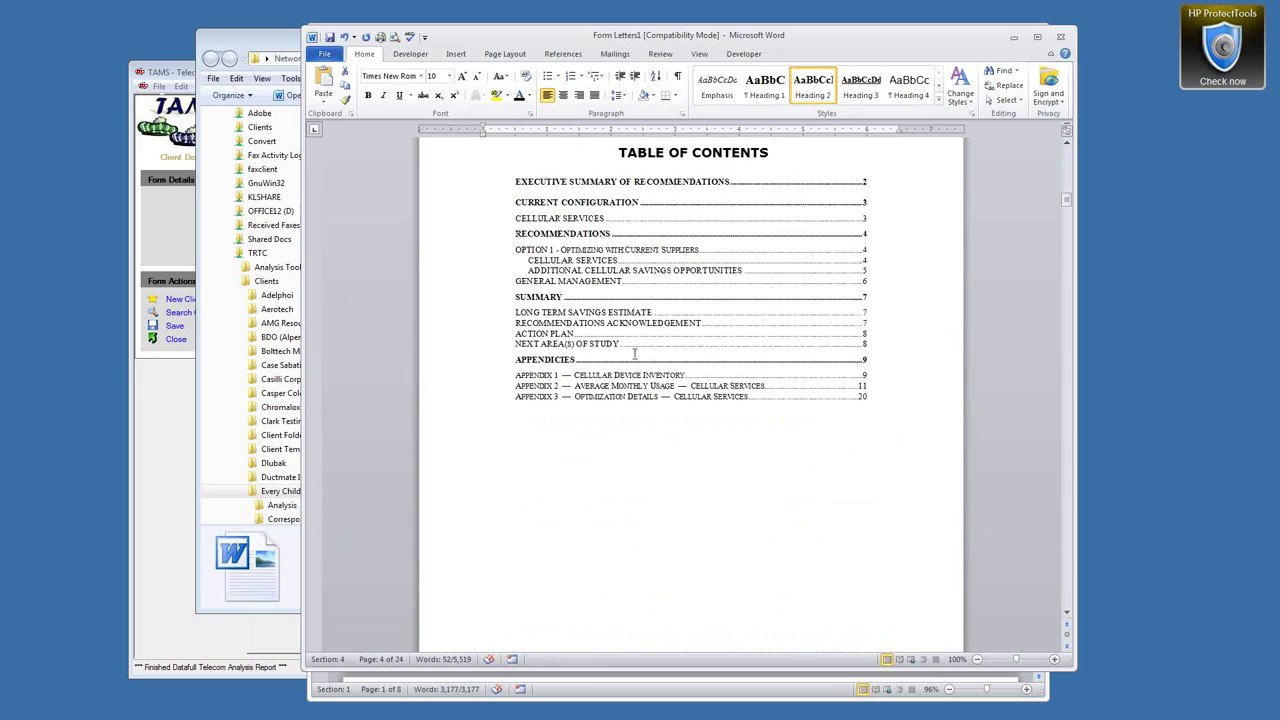
pyautogui.rightClick(619, 335)
pyautogui.click(655, 405)
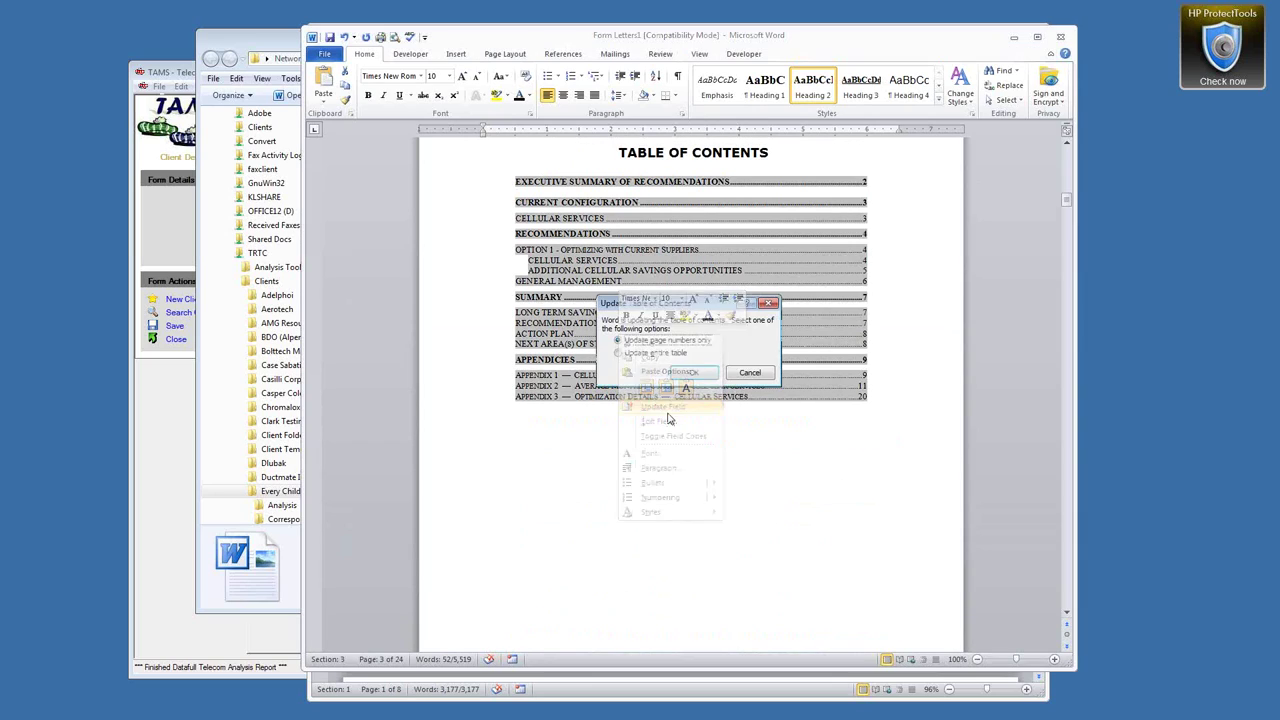
pyautogui.click(632, 353)
pyautogui.click(693, 372)
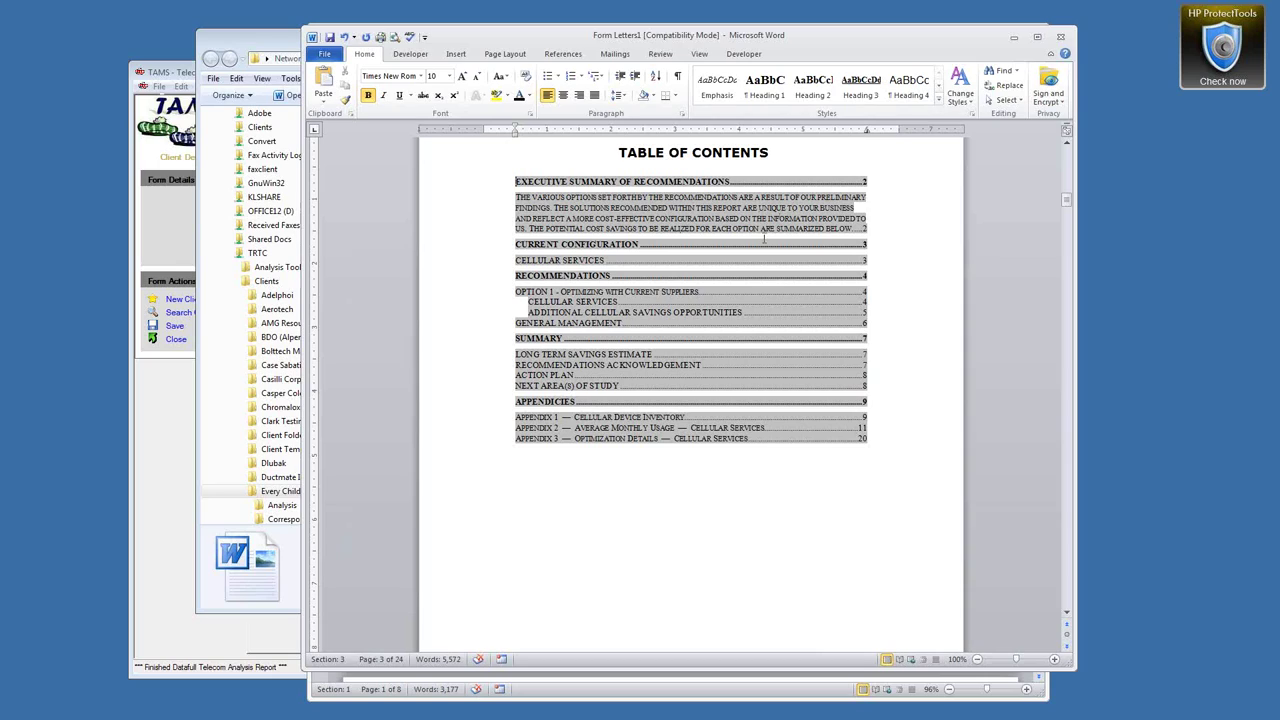
pyautogui.scroll(-1, 636, 272)
pyautogui.scroll(2, 660, 250)
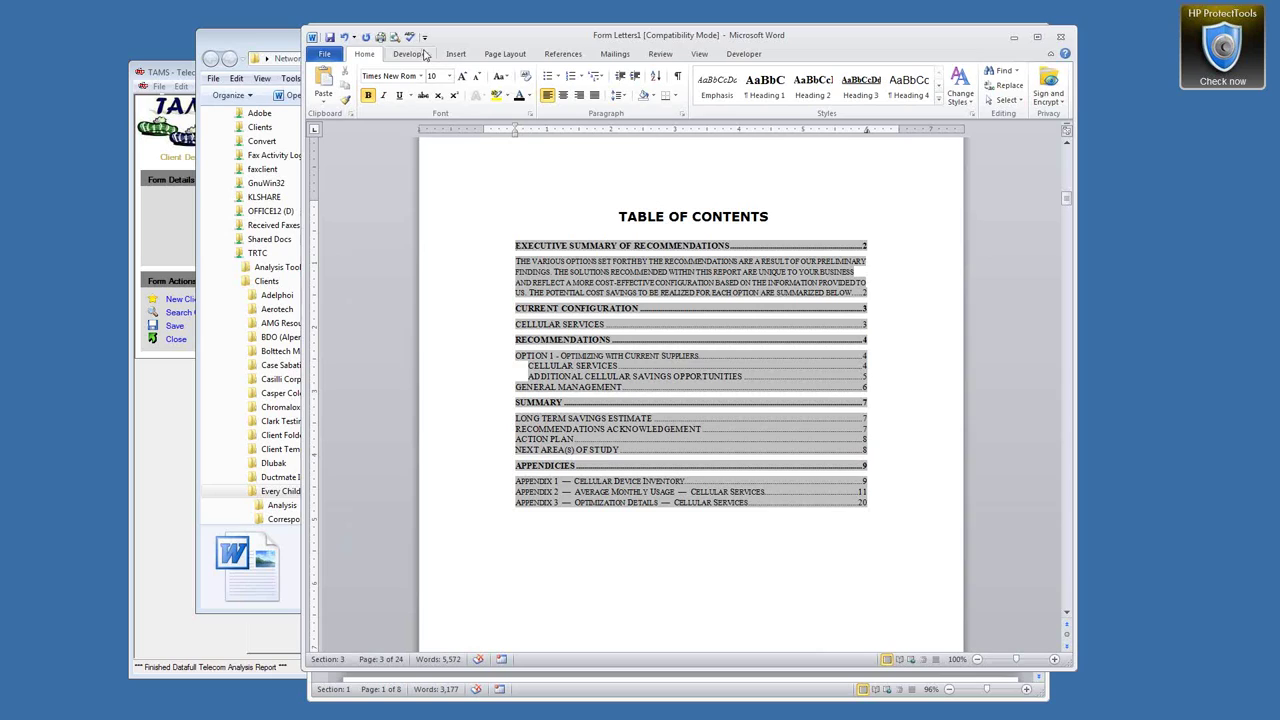
# Undo the last table of contents update and the style and font changes to the Executive Summary paragraph.
pyautogui.click(345, 37)
pyautogui.click(345, 37)
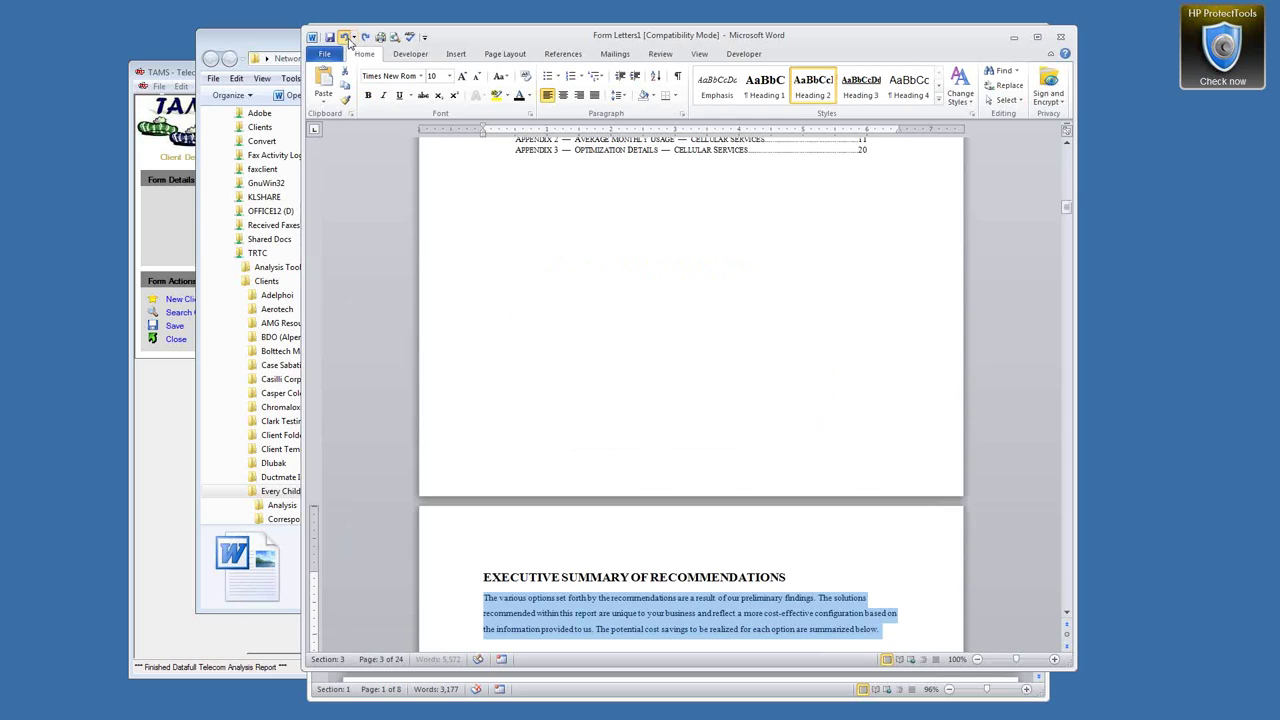
pyautogui.click(345, 37)
pyautogui.click(345, 37)
pyautogui.click(345, 37)
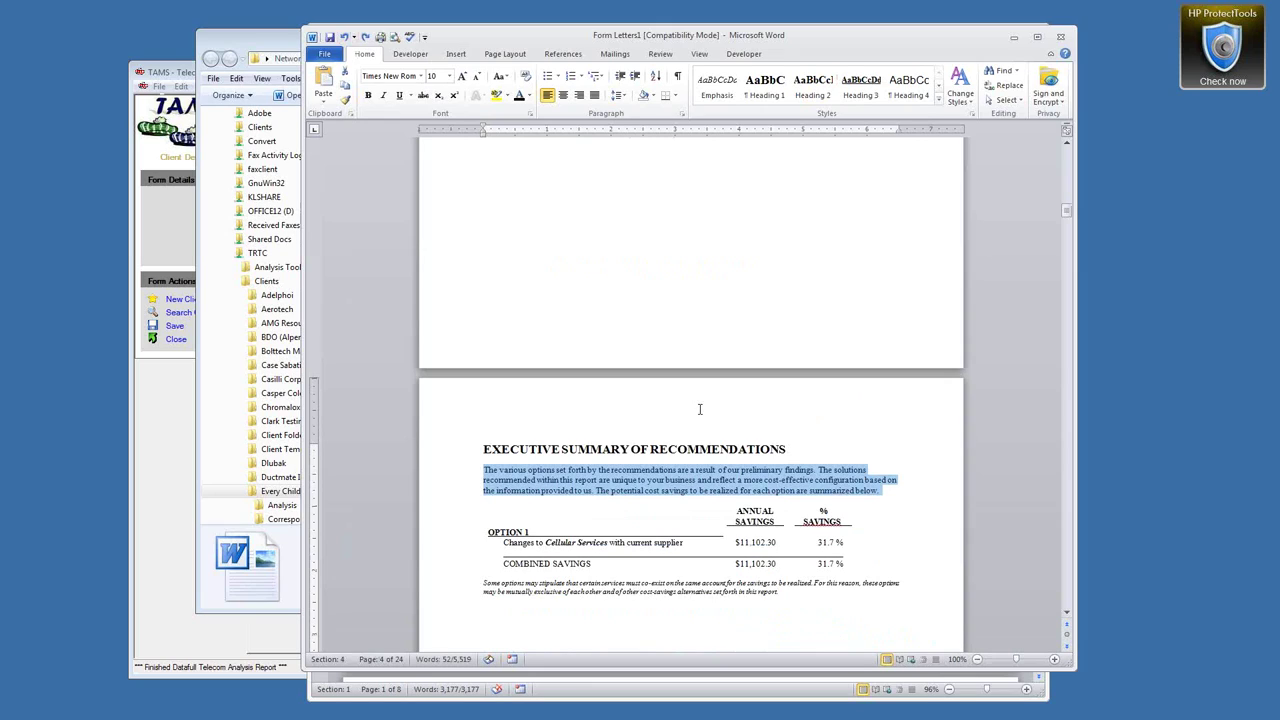
# Review the report from the Executive Summary through the Average Monthly Usage By Account appendix.
pyautogui.scroll(-9, 700, 410)
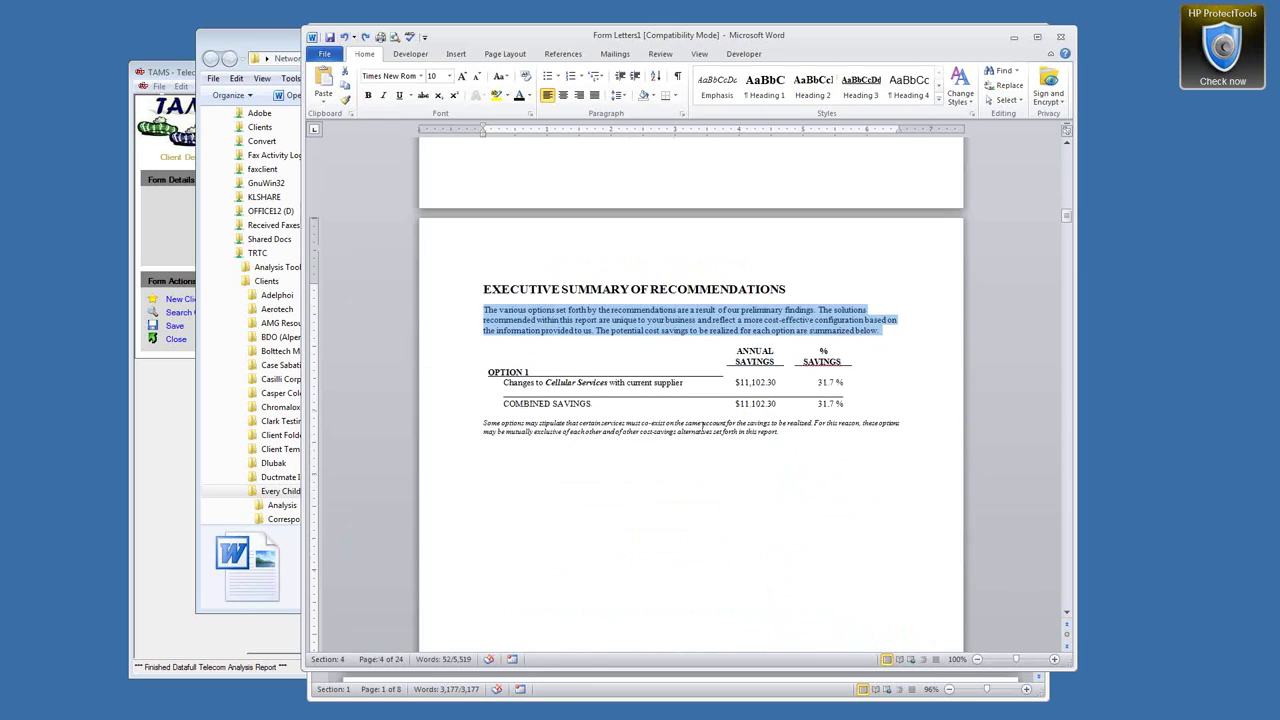
pyautogui.scroll(-11, 689, 433)
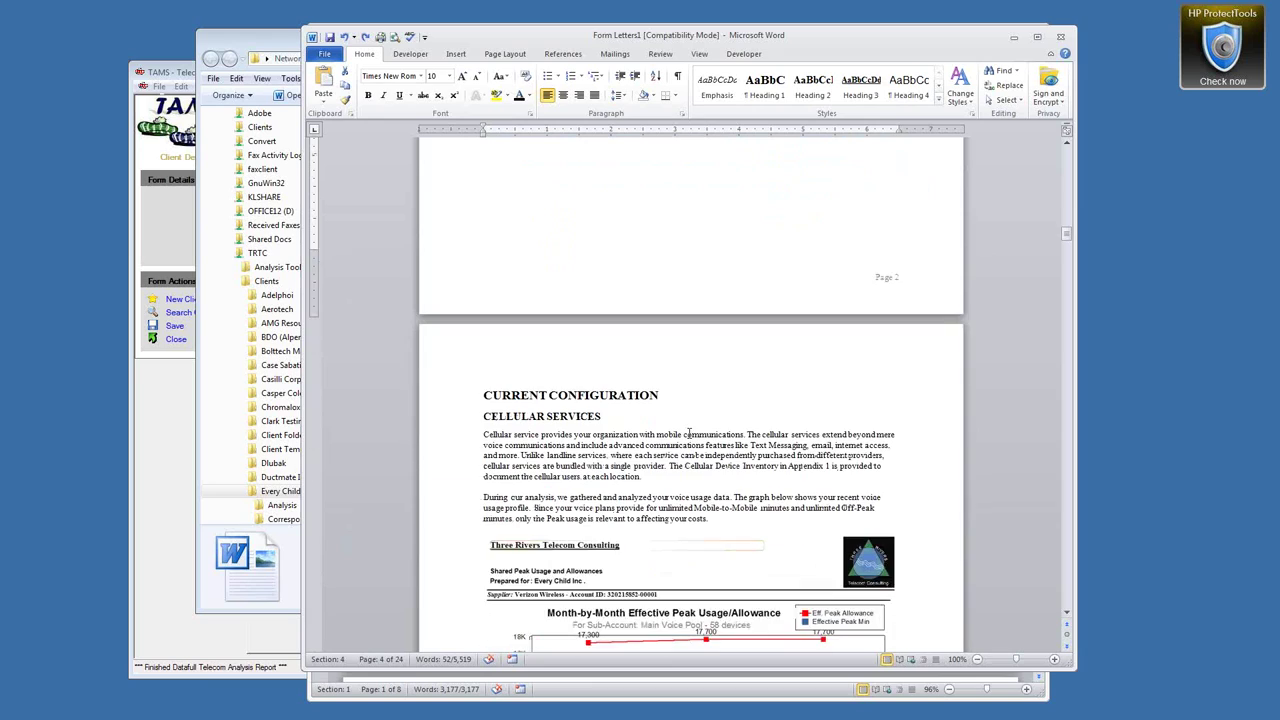
pyautogui.scroll(-6, 689, 433)
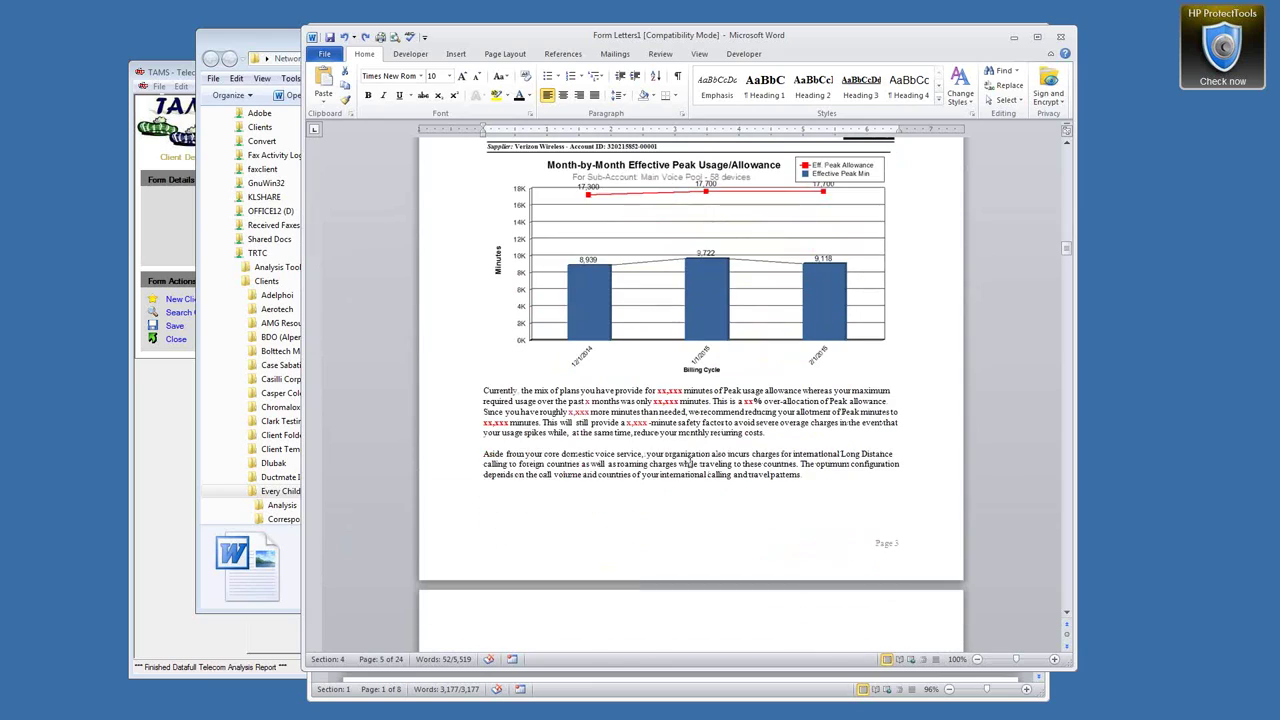
pyautogui.scroll(-11, 690, 466)
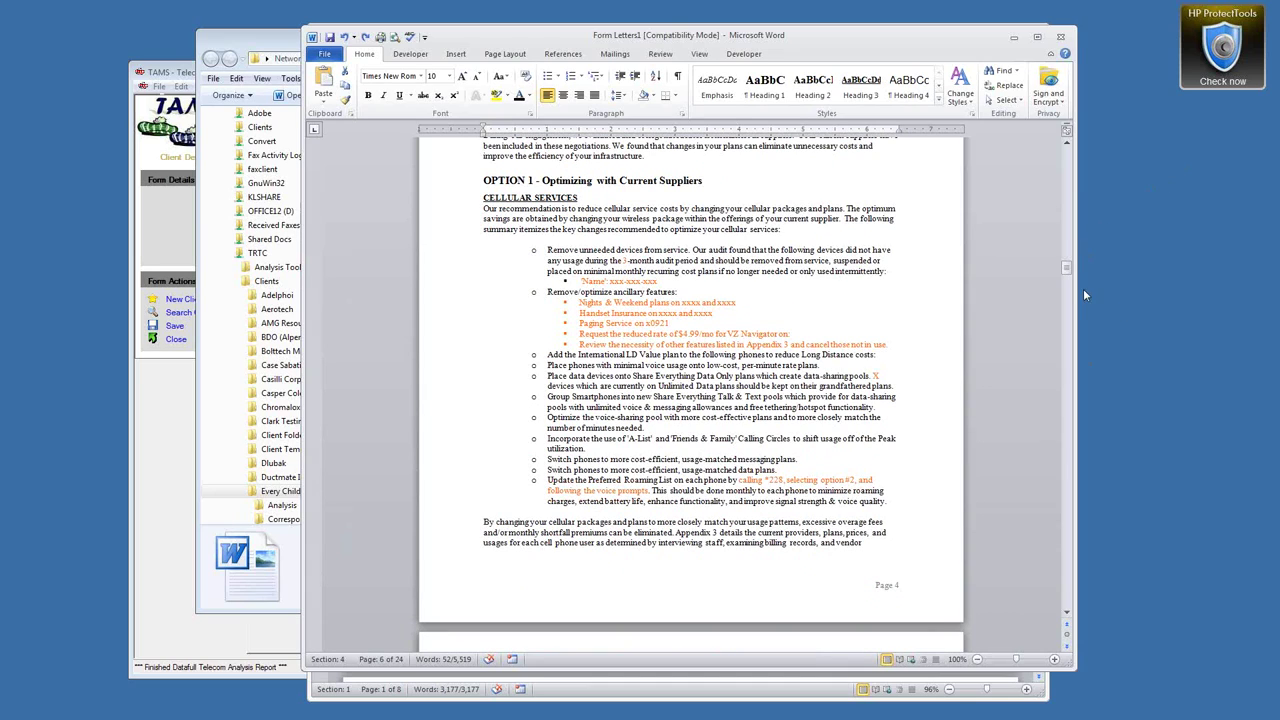
pyautogui.moveTo(1068, 278); pyautogui.dragTo(1084, 435)
pyautogui.click(915, 448)
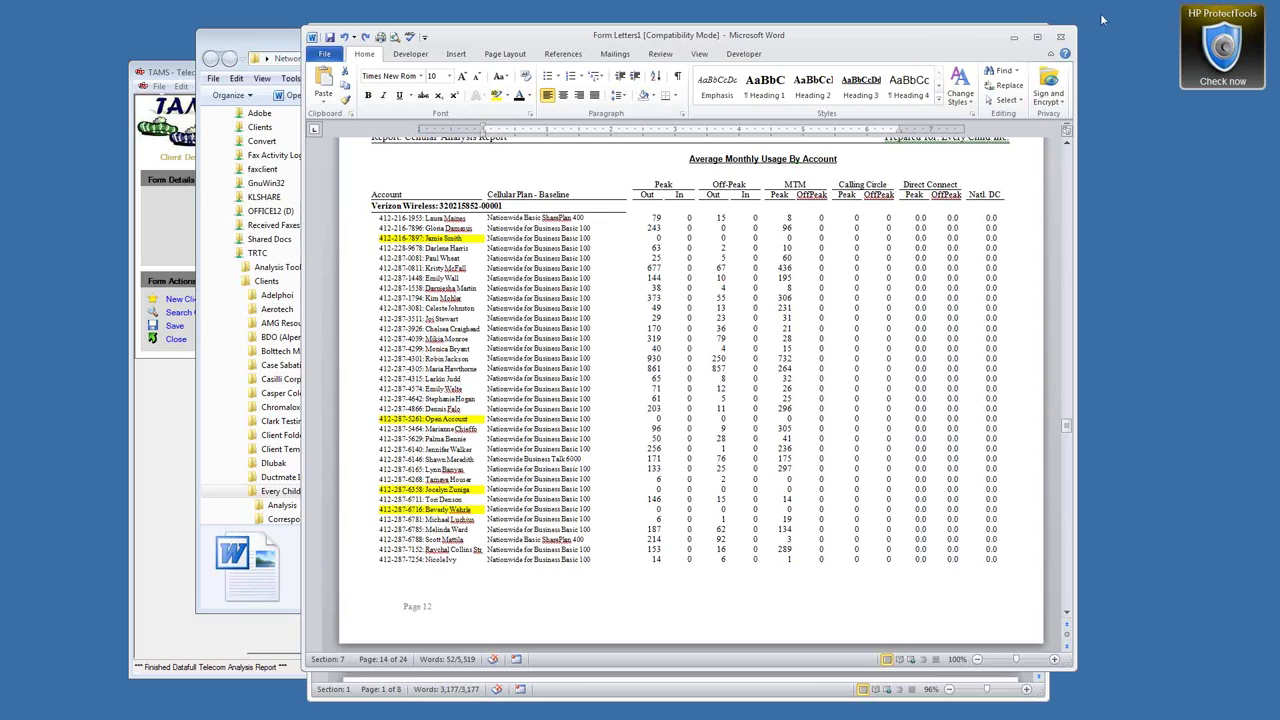
# Minimize the form letter report and close the 2015-03-05_Cellular_AvgUsage.doc document.
pyautogui.click(1014, 40)
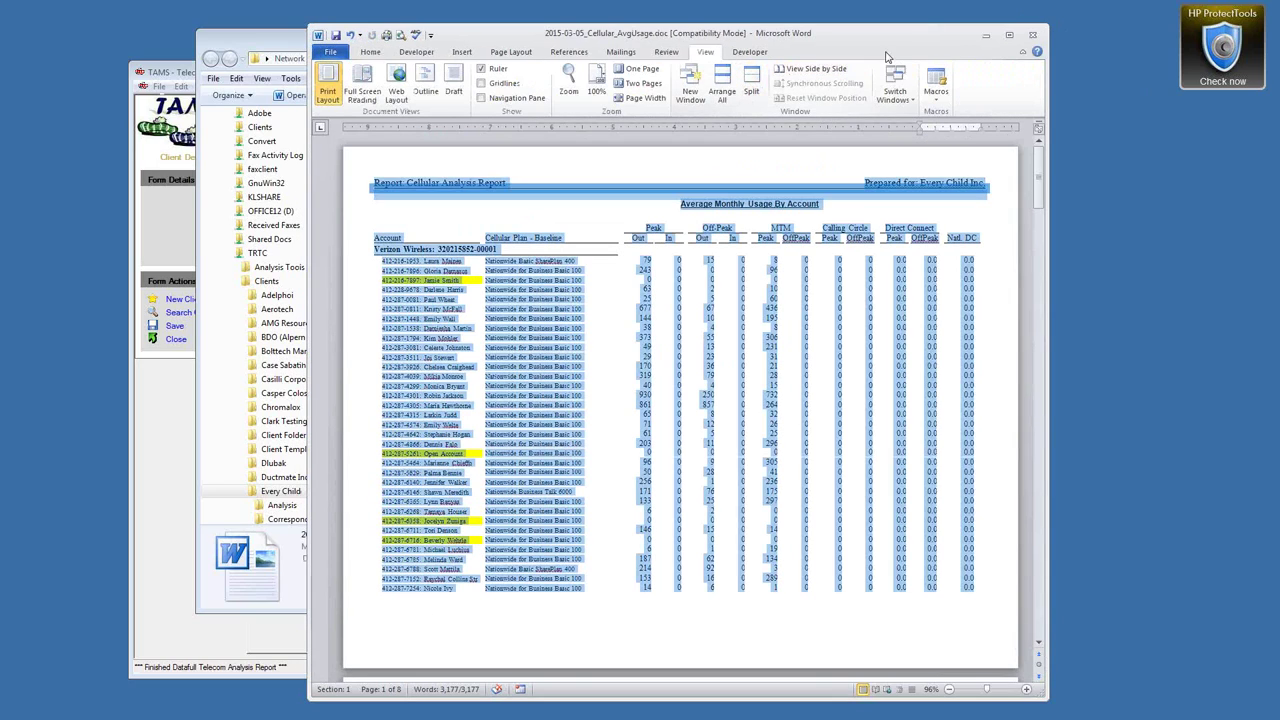
pyautogui.click(1036, 38)
pyautogui.click(582, 384)
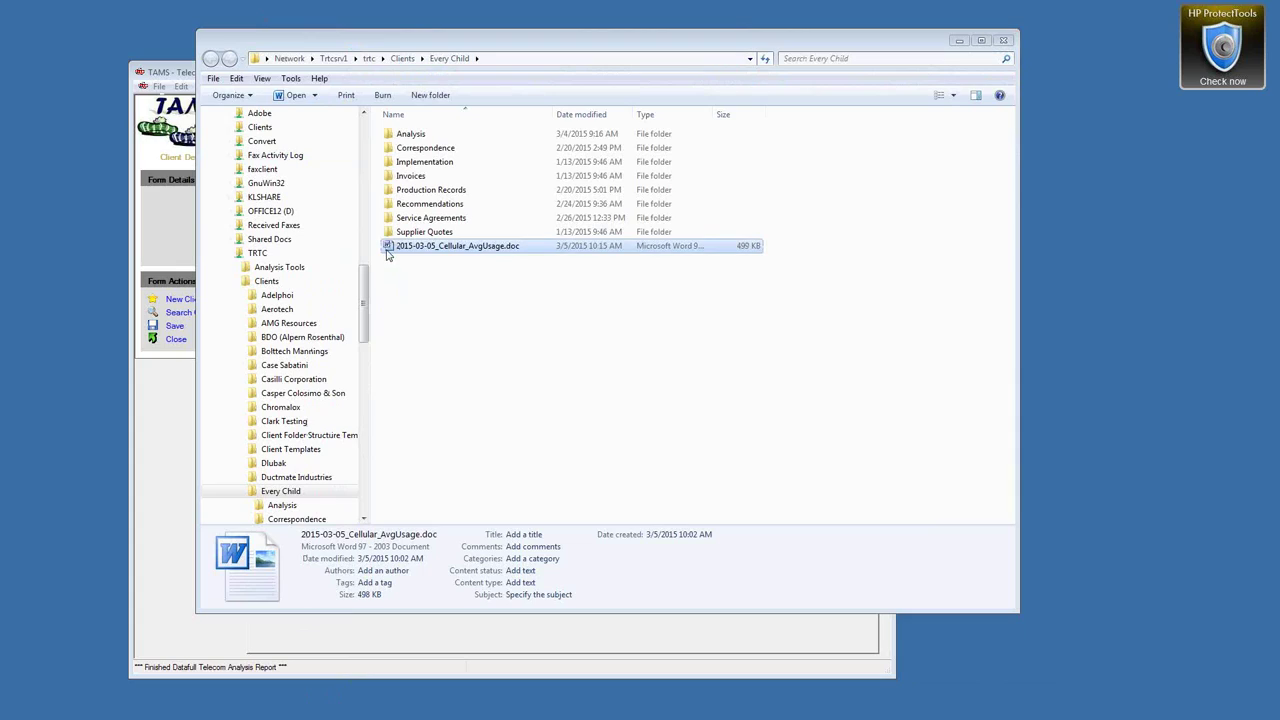
# Select 2015-03-05_Cellular_AvgUsage.doc in the Every Child folder and switch to the TAMS client details.
pyautogui.click(387, 249)
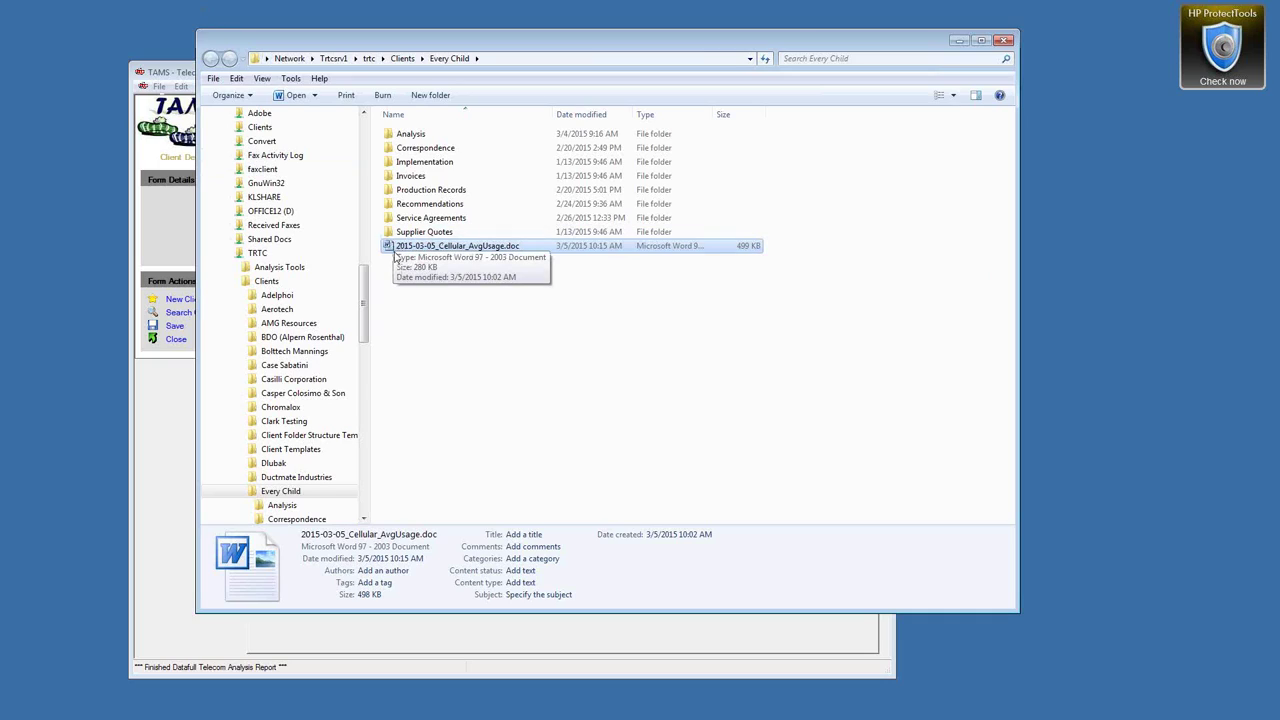
pyautogui.click(186, 70)
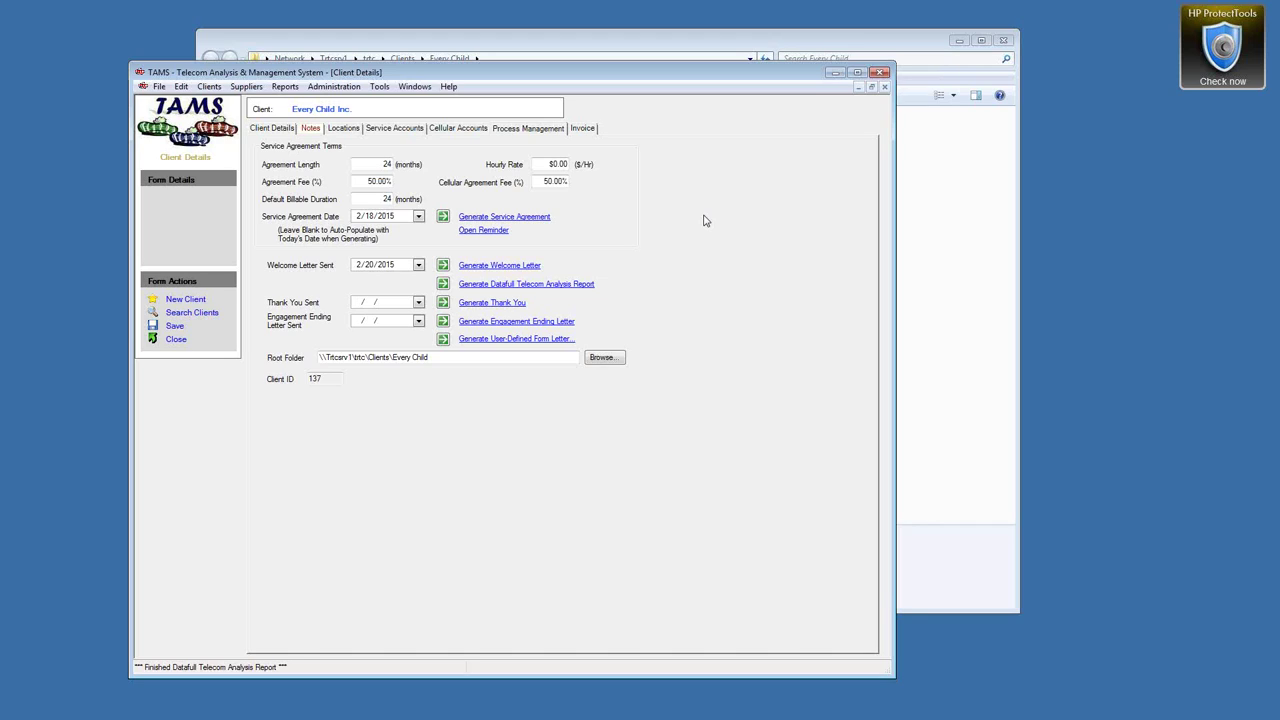
# Switch to the Every Child folder and open 2015-02-24_CellInventory.doc from Recommendations > VZW - TAR1.
pyautogui.click(387, 48)
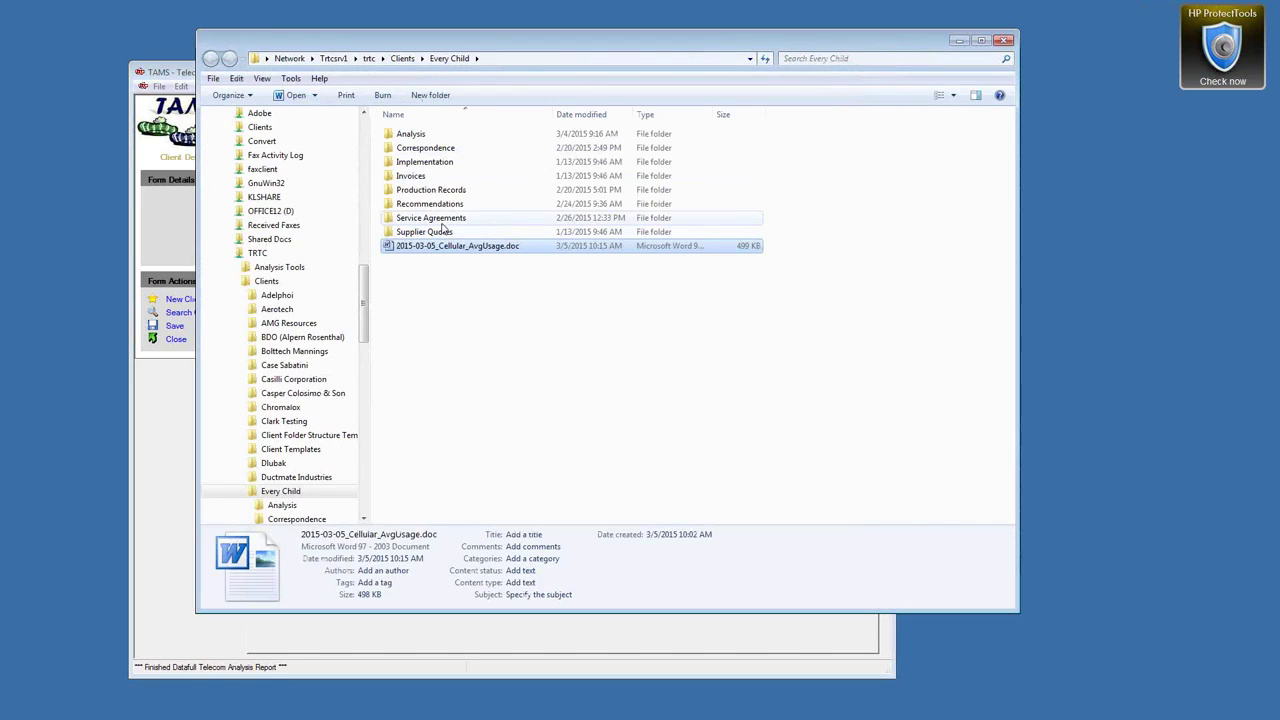
pyautogui.click(409, 207)
pyautogui.doubleClick(409, 204)
pyautogui.doubleClick(418, 134)
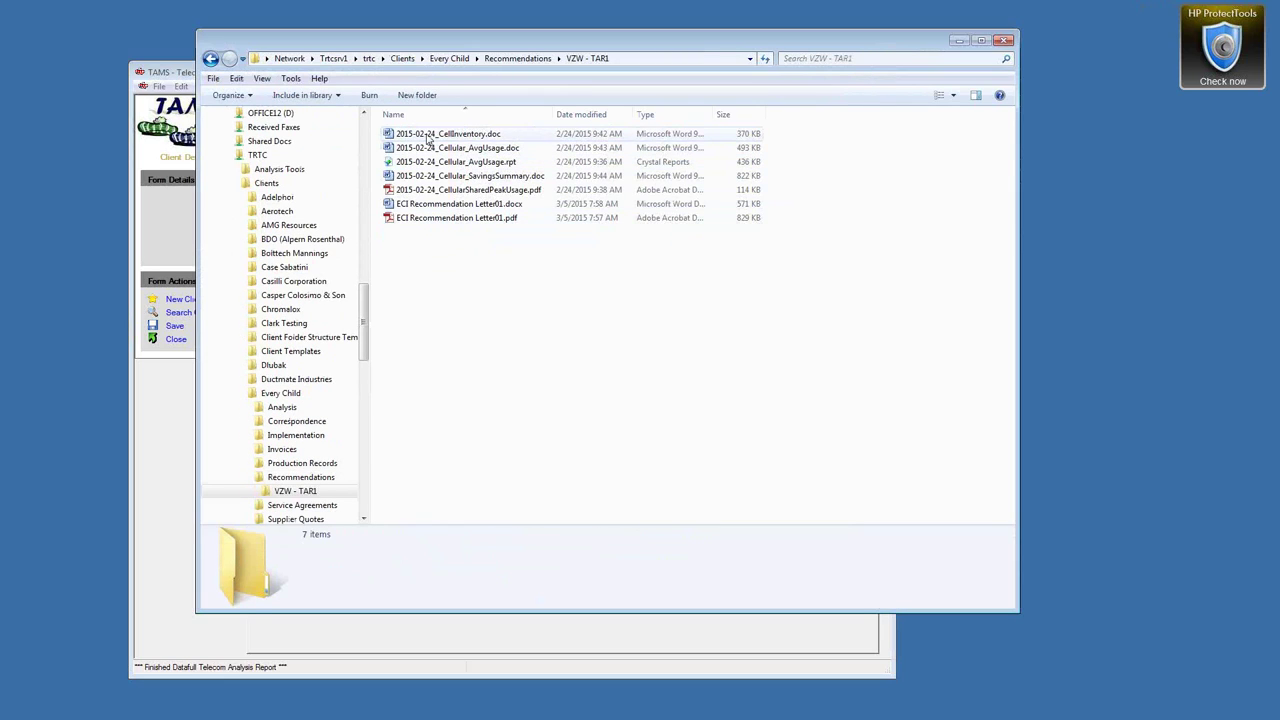
pyautogui.doubleClick(428, 136)
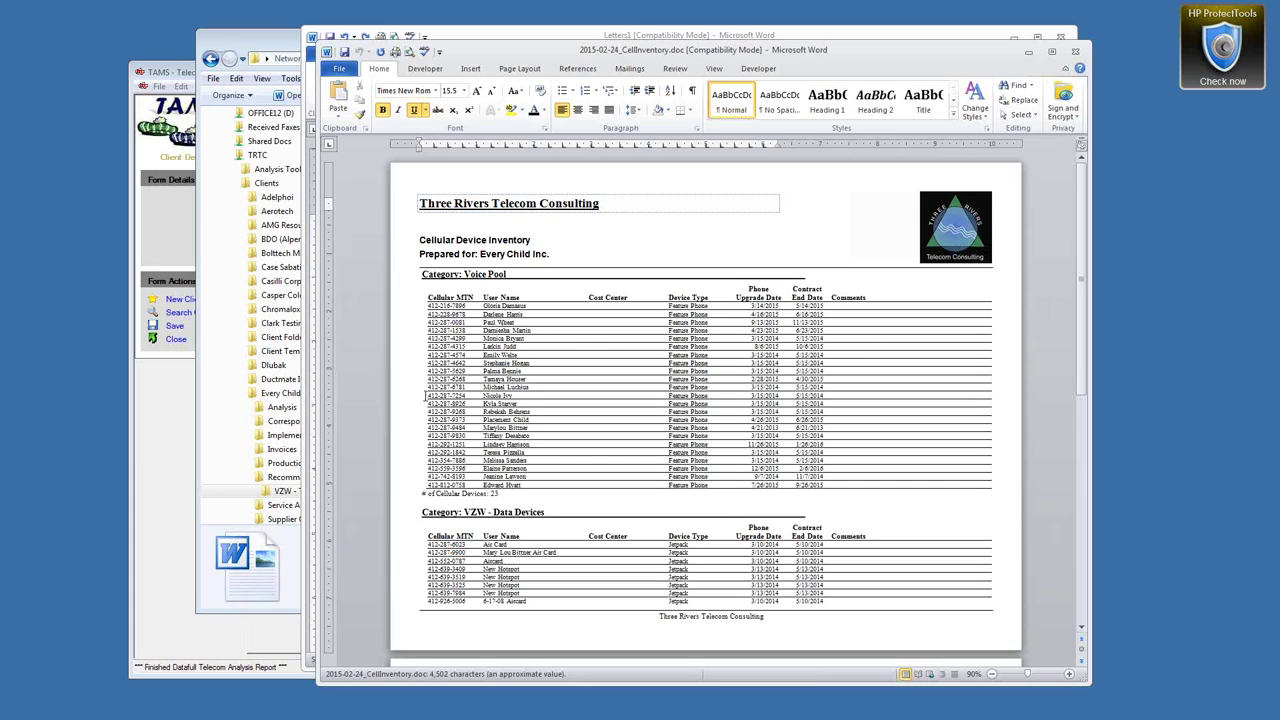
# Review the Cellular Device Inventory from the Voice Pool category through the company device total on the last page.
pyautogui.scroll(-4, 443, 397)
pyautogui.scroll(-5, 443, 397)
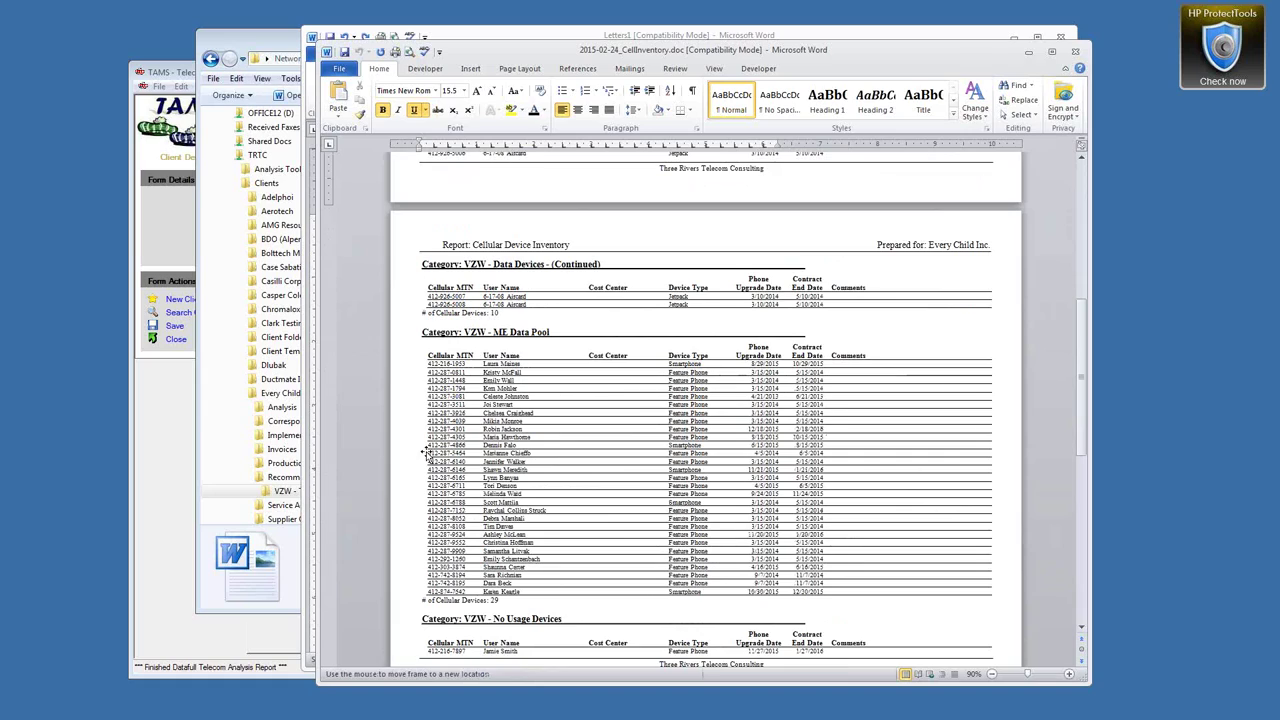
pyautogui.click(425, 452)
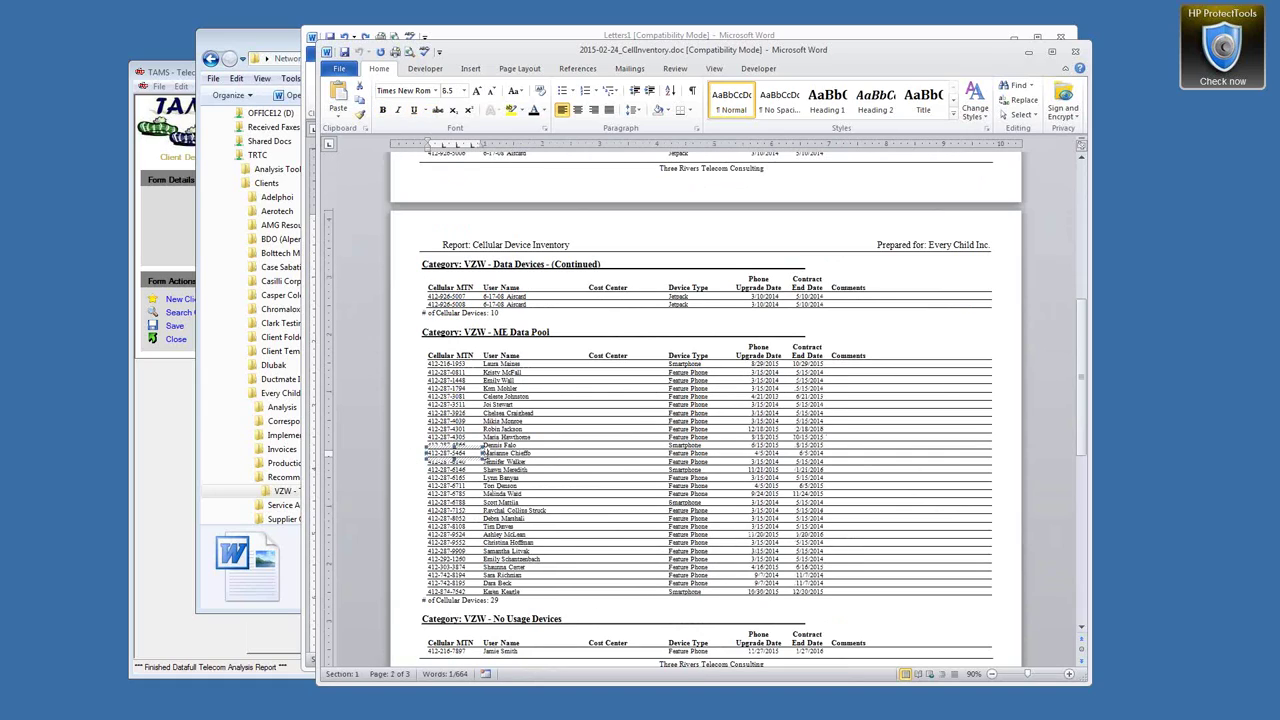
pyautogui.scroll(-2, 488, 454)
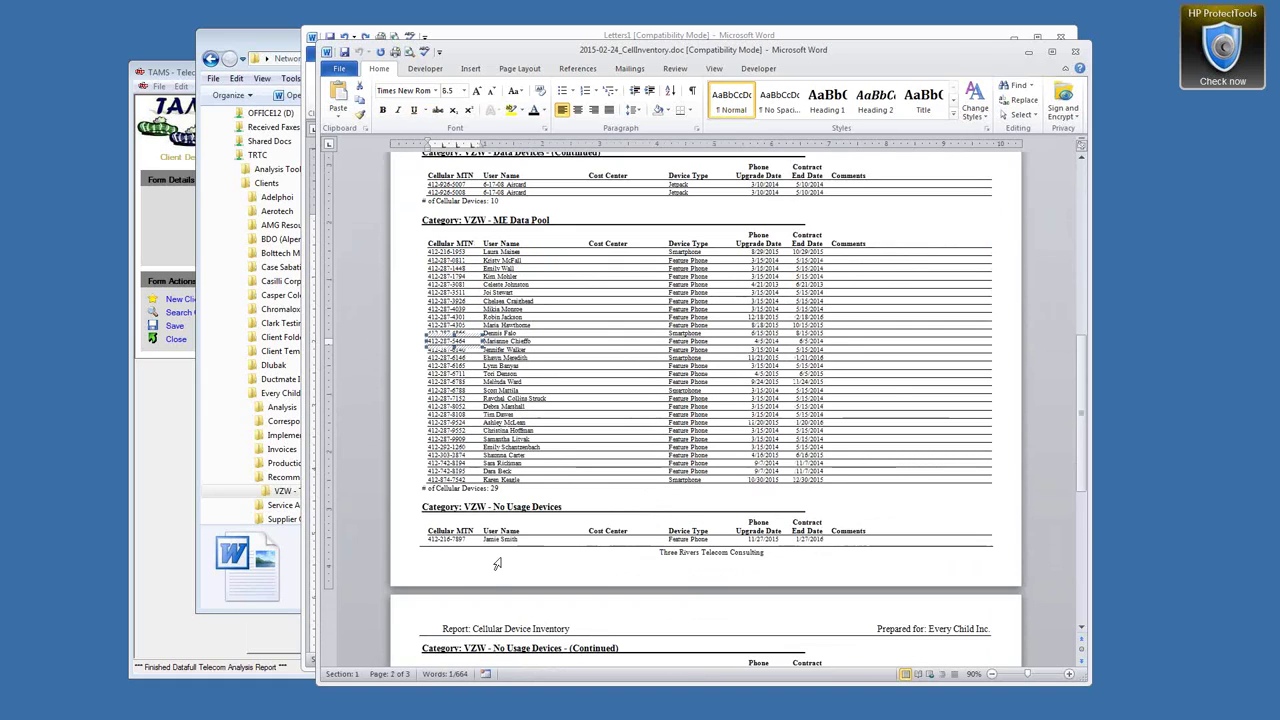
pyautogui.scroll(-4, 510, 390)
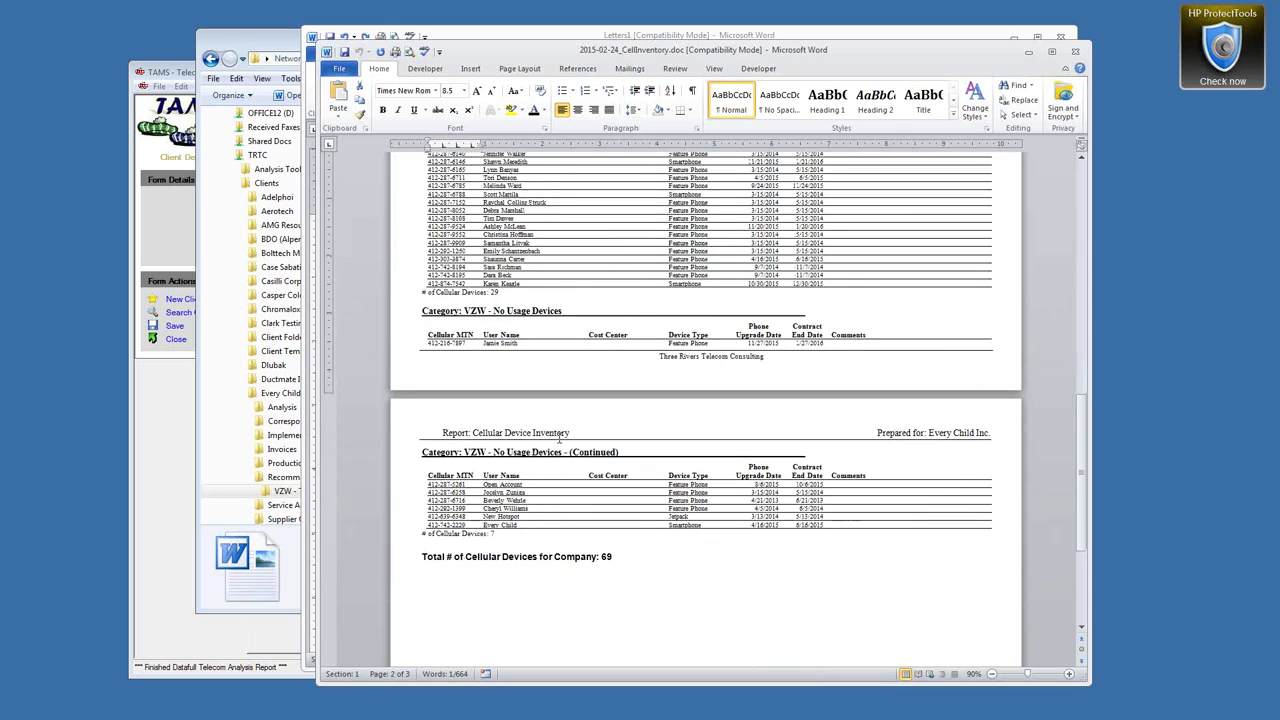
pyautogui.scroll(-3, 523, 529)
pyautogui.scroll(-1, 551, 557)
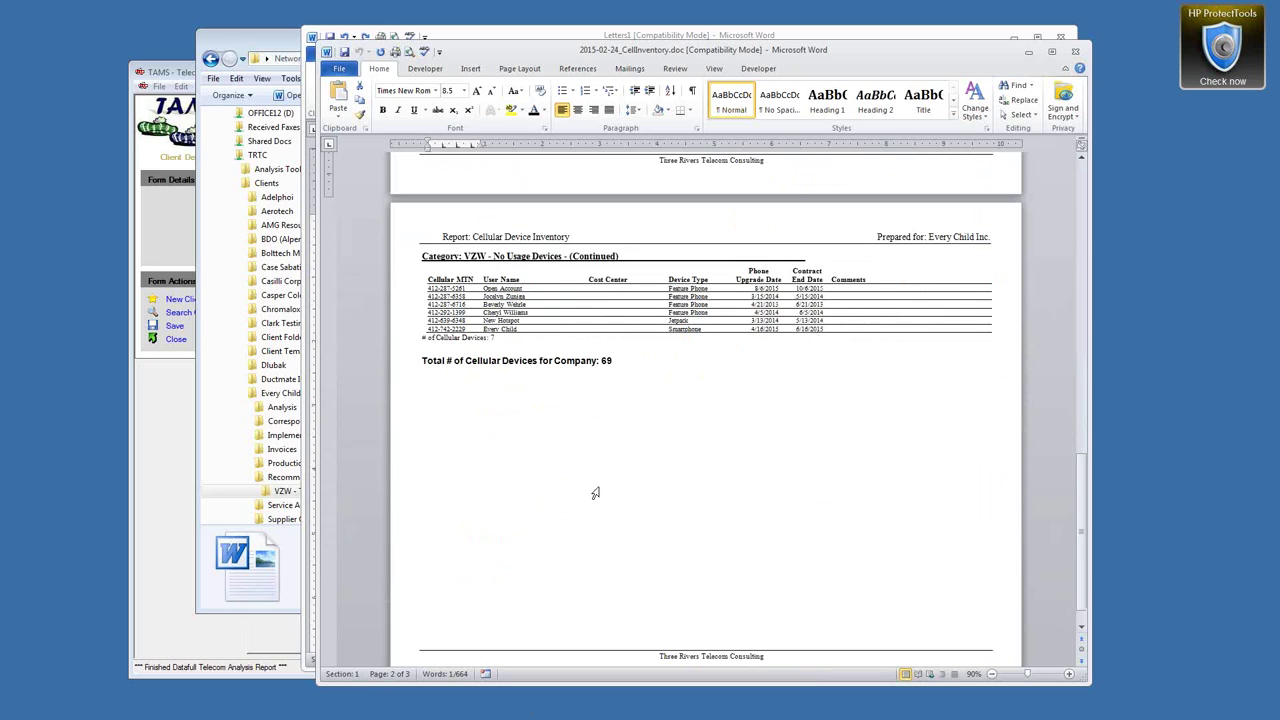
pyautogui.scroll(7, 595, 493)
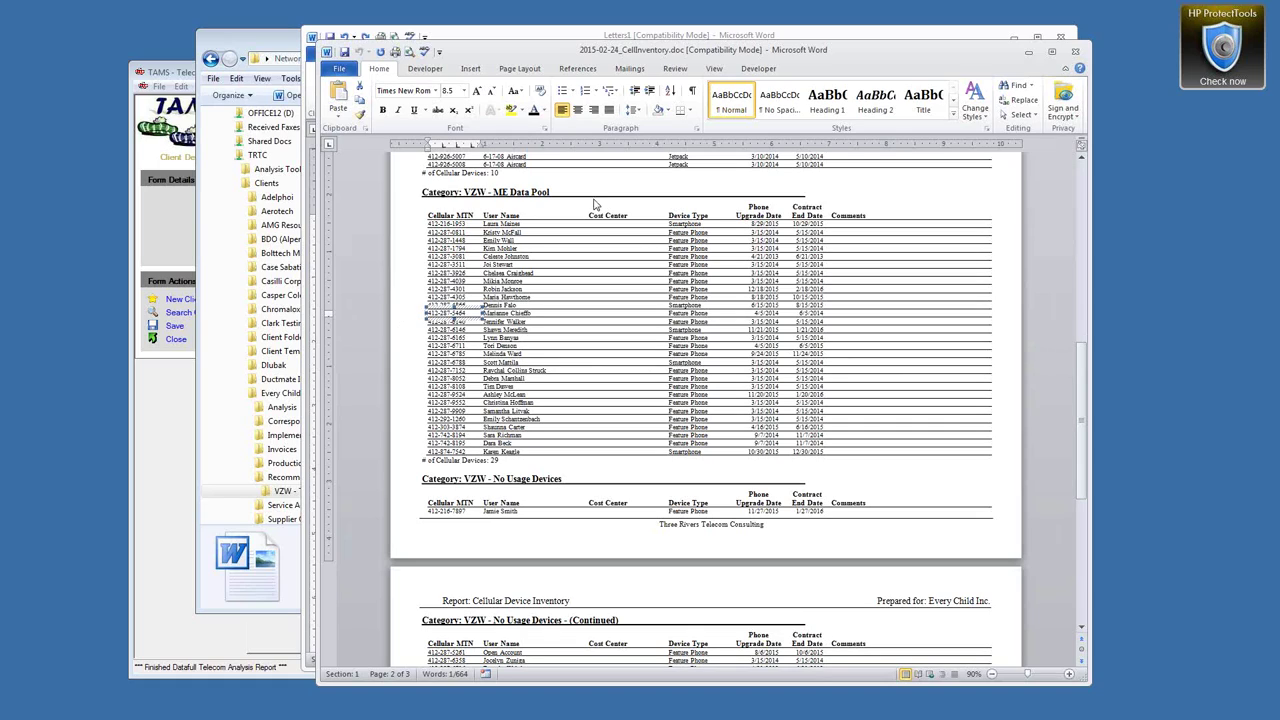
# Show the formatting marks and step the cursor through the page 2 header and Data Devices frames to inspect the layout.
pyautogui.click(691, 91)
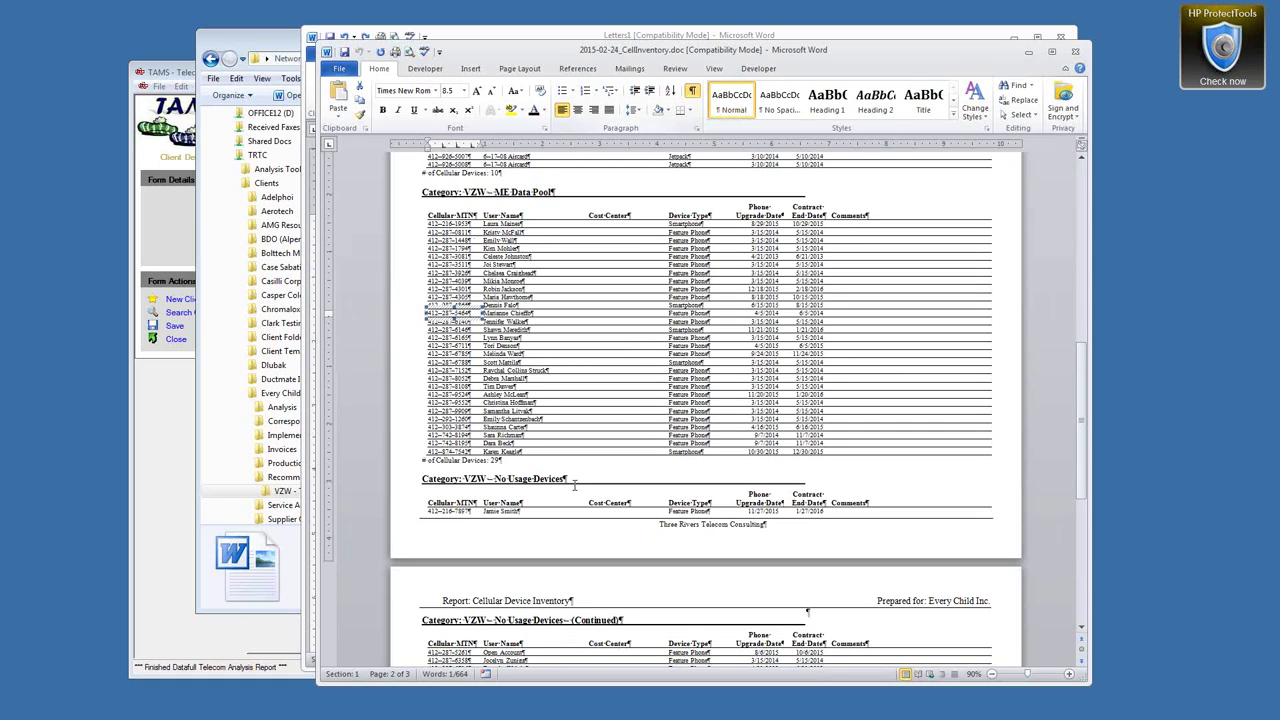
pyautogui.scroll(3, 648, 390)
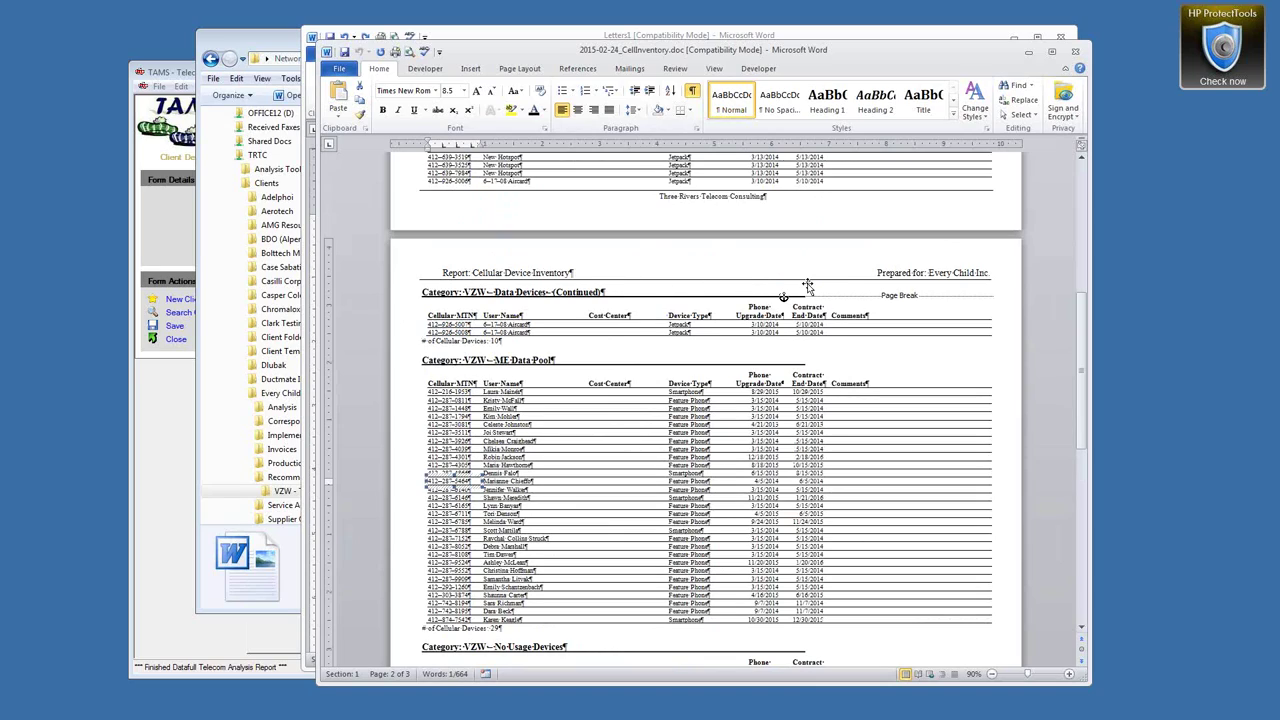
pyautogui.doubleClick(593, 271)
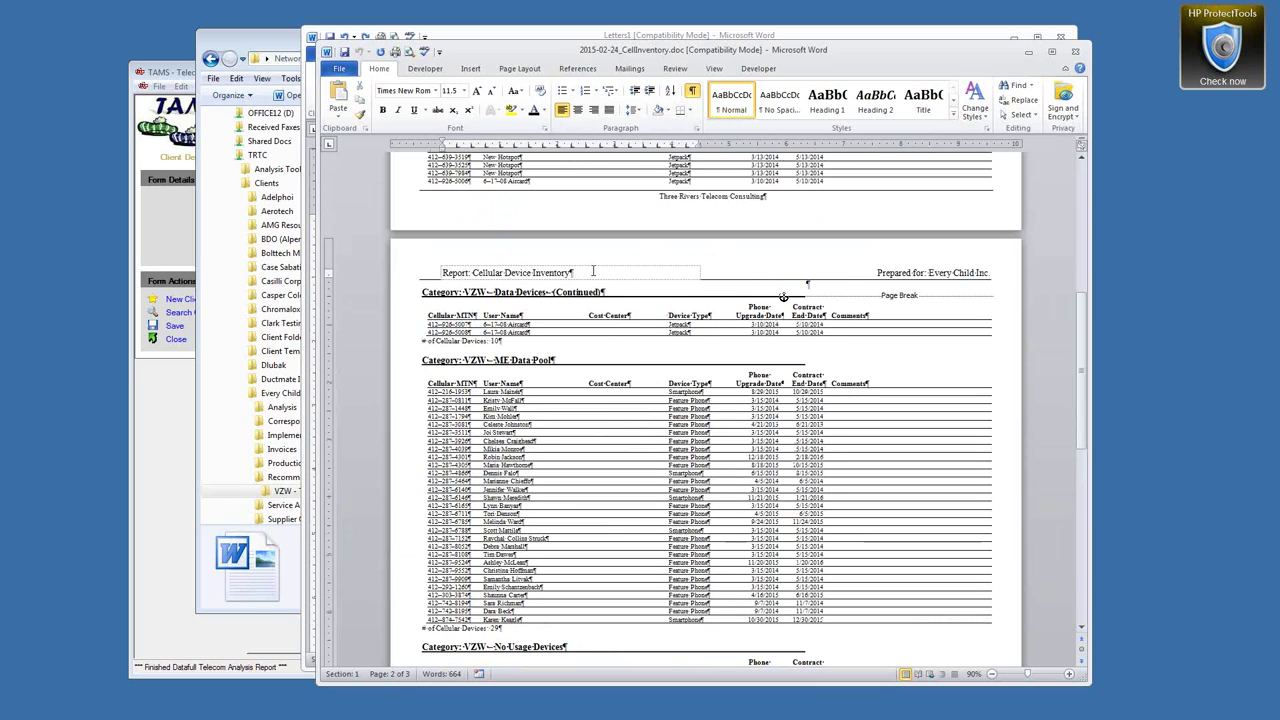
pyautogui.press('Right')
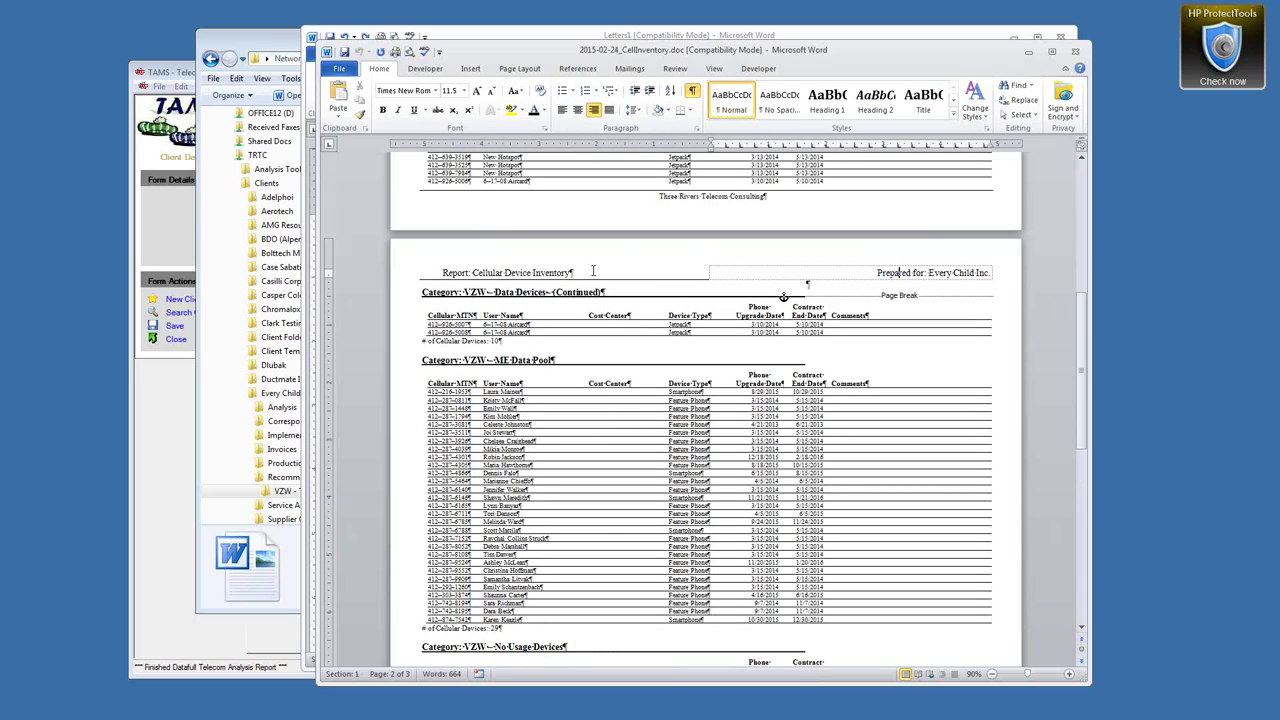
pyautogui.press('Right')
pyautogui.press('Right')
pyautogui.press('Right')
pyautogui.press('Right')
pyautogui.press('Right')
pyautogui.press('Right')
pyautogui.press('Right')
pyautogui.press('Right')
pyautogui.press('Right')
pyautogui.press('Right')
pyautogui.press('Right')
pyautogui.press('Right')
pyautogui.press('Right')
pyautogui.press('Right')
pyautogui.press('Right')
pyautogui.press('Right')
pyautogui.press('Down')
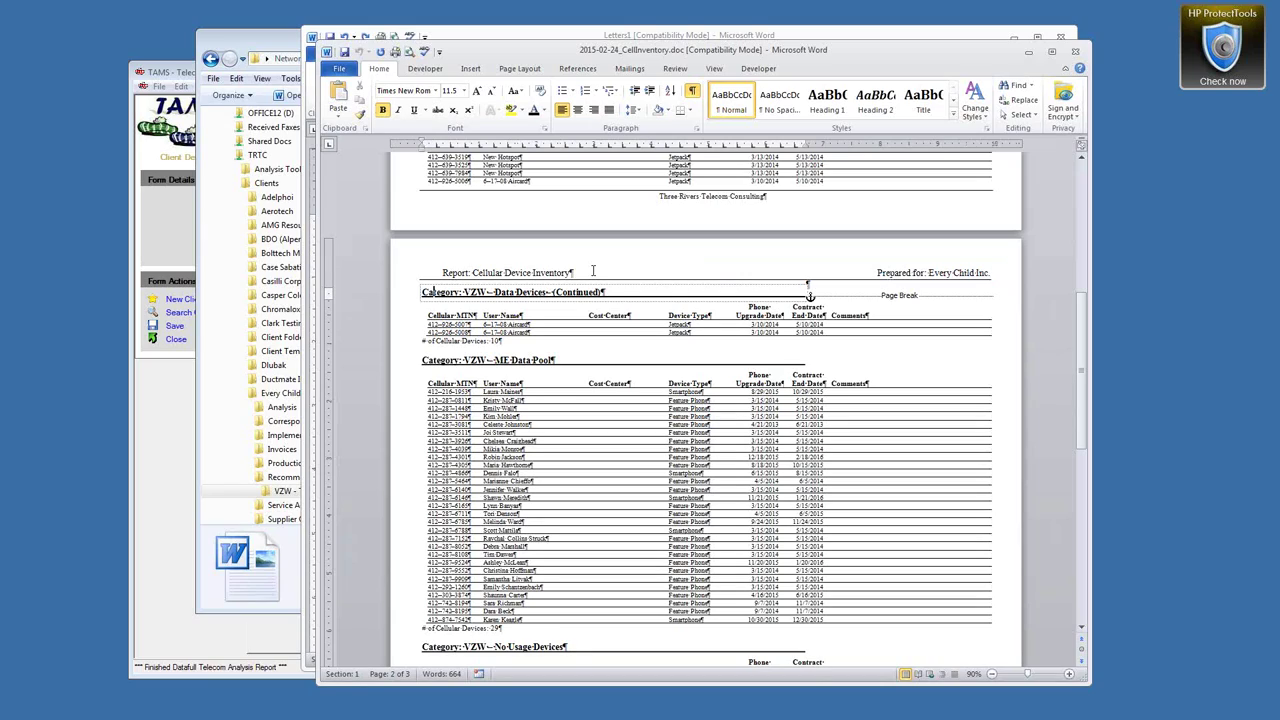
pyautogui.press('Right')
pyautogui.press('Right')
pyautogui.press('Right')
pyautogui.press('Right')
pyautogui.press('Right')
pyautogui.press('Right')
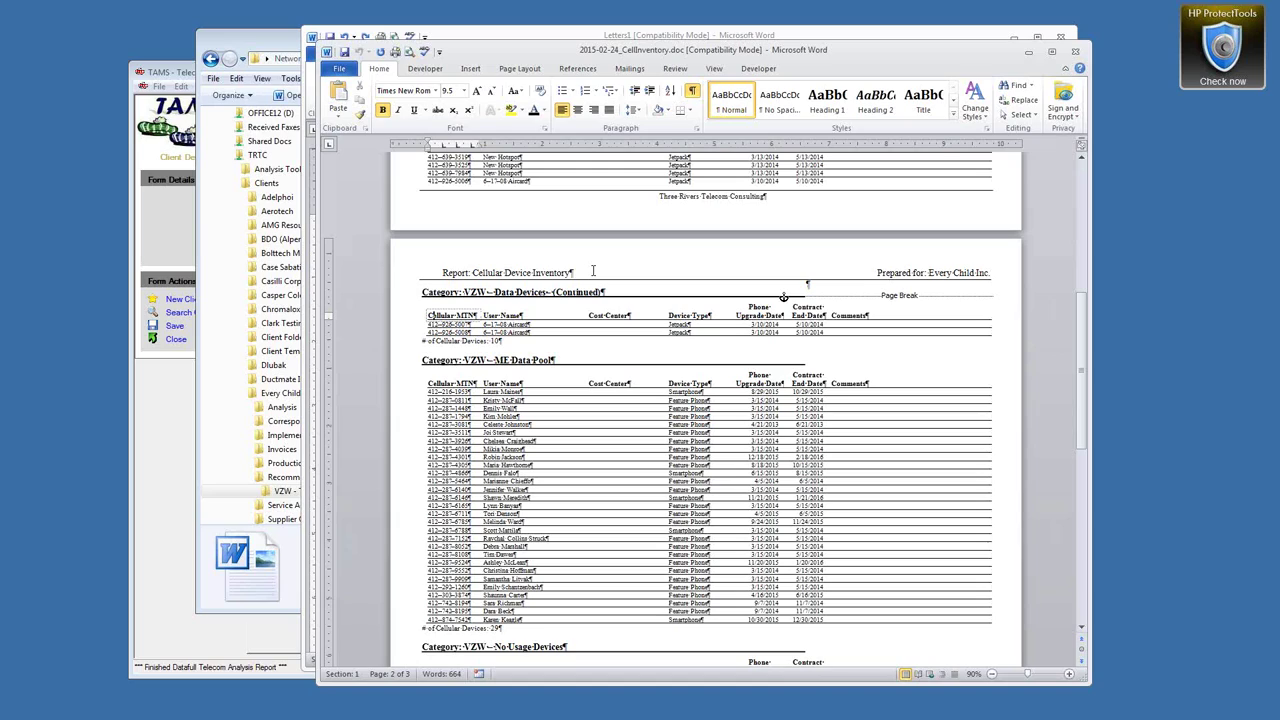
# Move the cursor down page 2 through the device rows and past the footer to examine the end of the page.
pyautogui.press('Down')
pyautogui.press('Down')
pyautogui.press('Down')
pyautogui.press('Down')
pyautogui.press('Down')
pyautogui.press('Down')
pyautogui.press('Down')
pyautogui.press('Down')
pyautogui.press('Down')
pyautogui.press('Down')
pyautogui.press('Down')
pyautogui.press('Down')
pyautogui.press('Down')
pyautogui.press('Down')
pyautogui.press('Down')
pyautogui.press('Down')
pyautogui.press('Down')
pyautogui.press('Down')
pyautogui.press('Down')
pyautogui.press('Down')
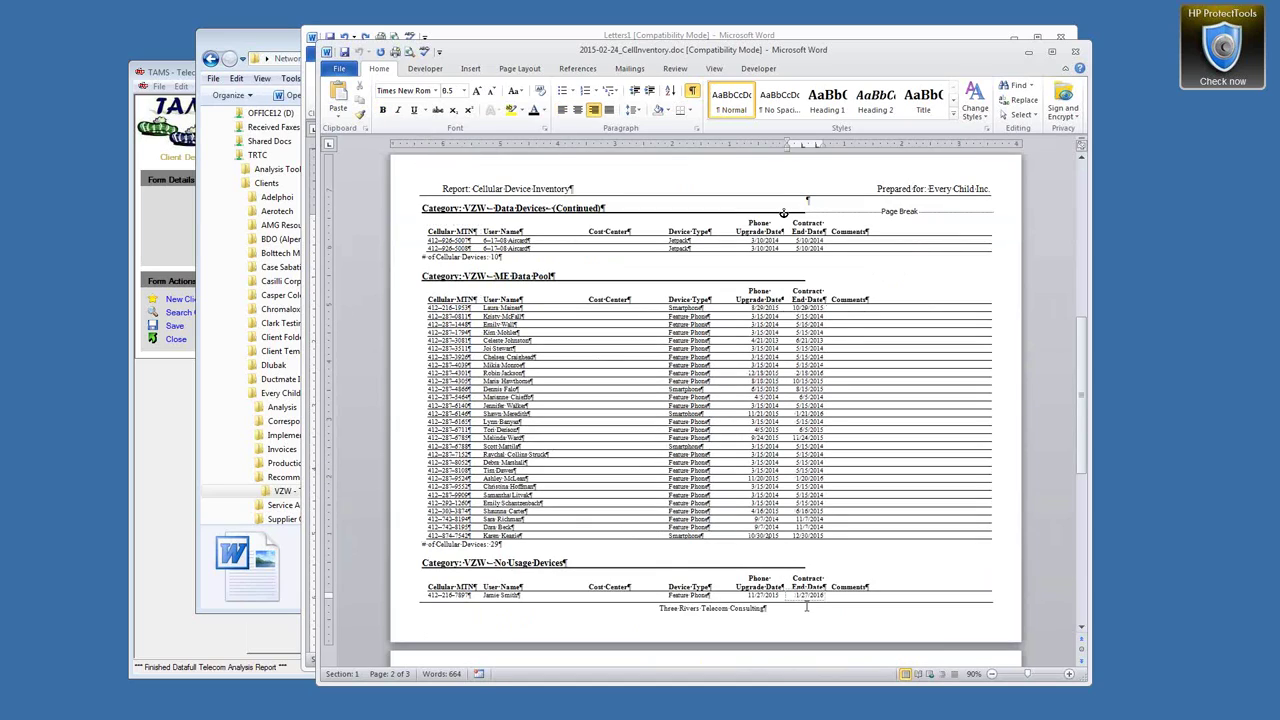
pyautogui.hotkey('shift', 'Tab')
pyautogui.hotkey('shift', 'Tab')
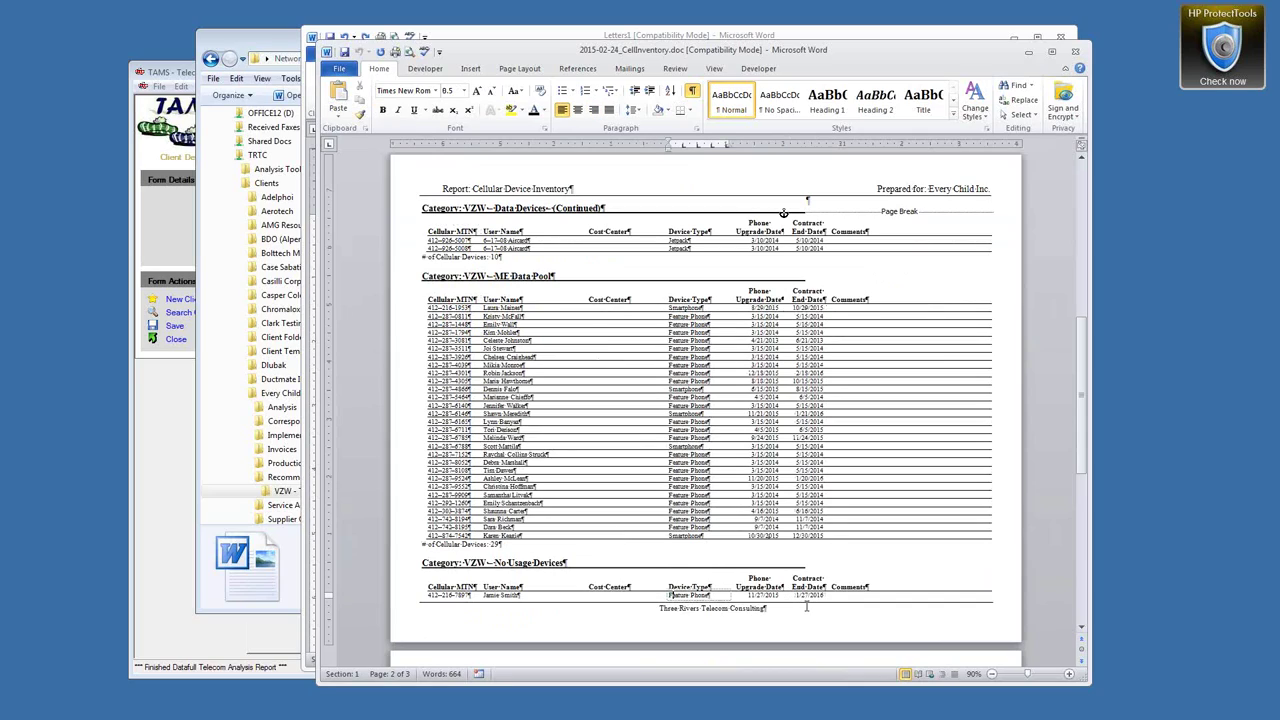
pyautogui.press('Down')
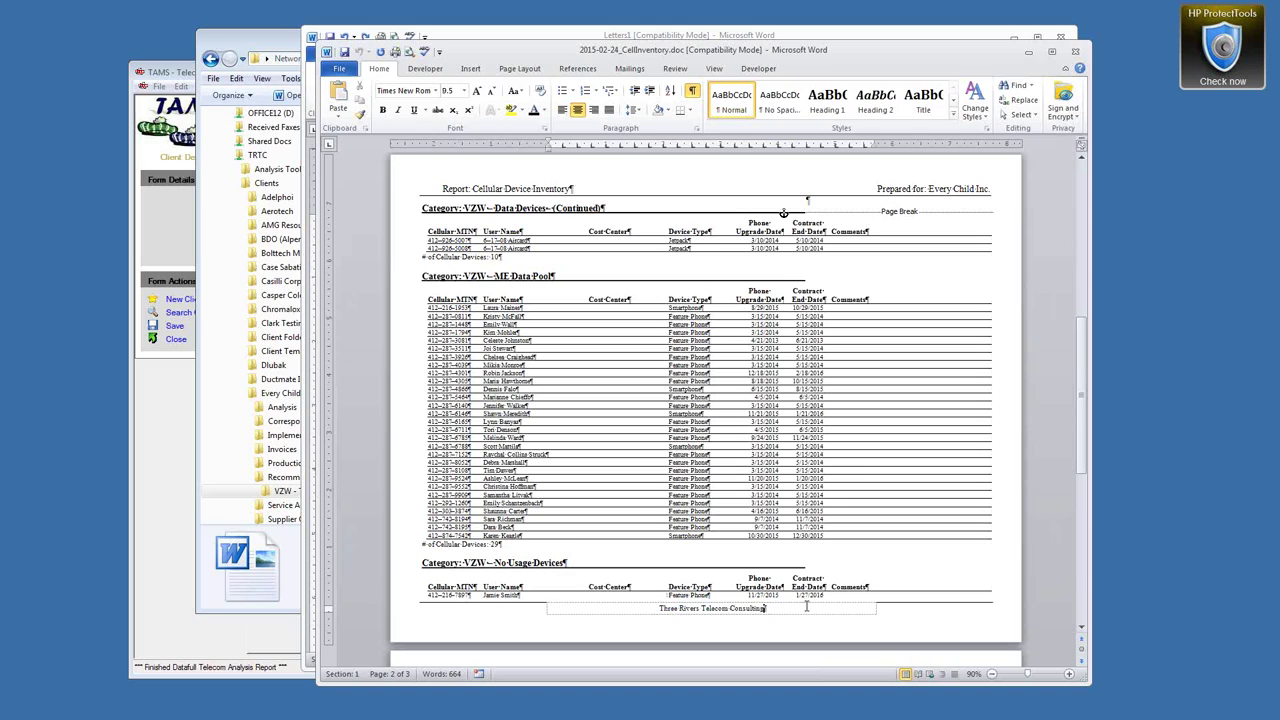
pyautogui.press('Down')
pyautogui.press('Up')
pyautogui.press('Down')
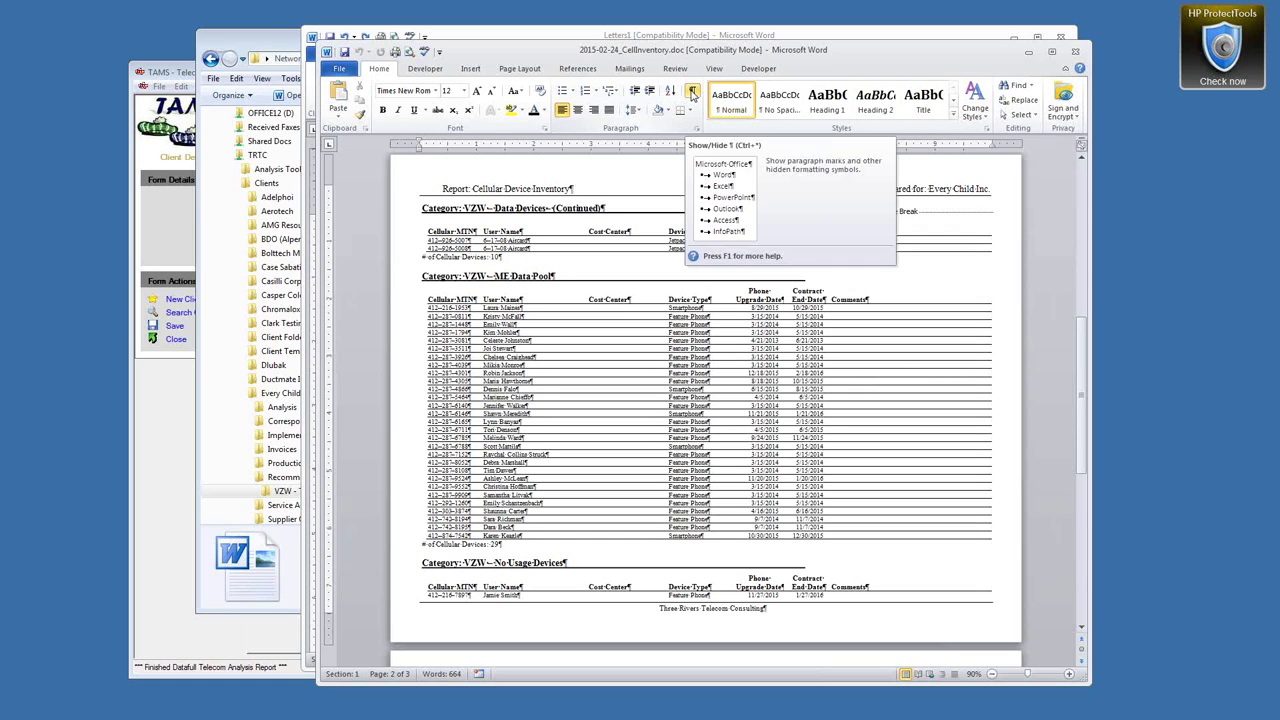
# Hide the formatting marks and close 2015-02-24_CellInventory.doc.
pyautogui.click(692, 93)
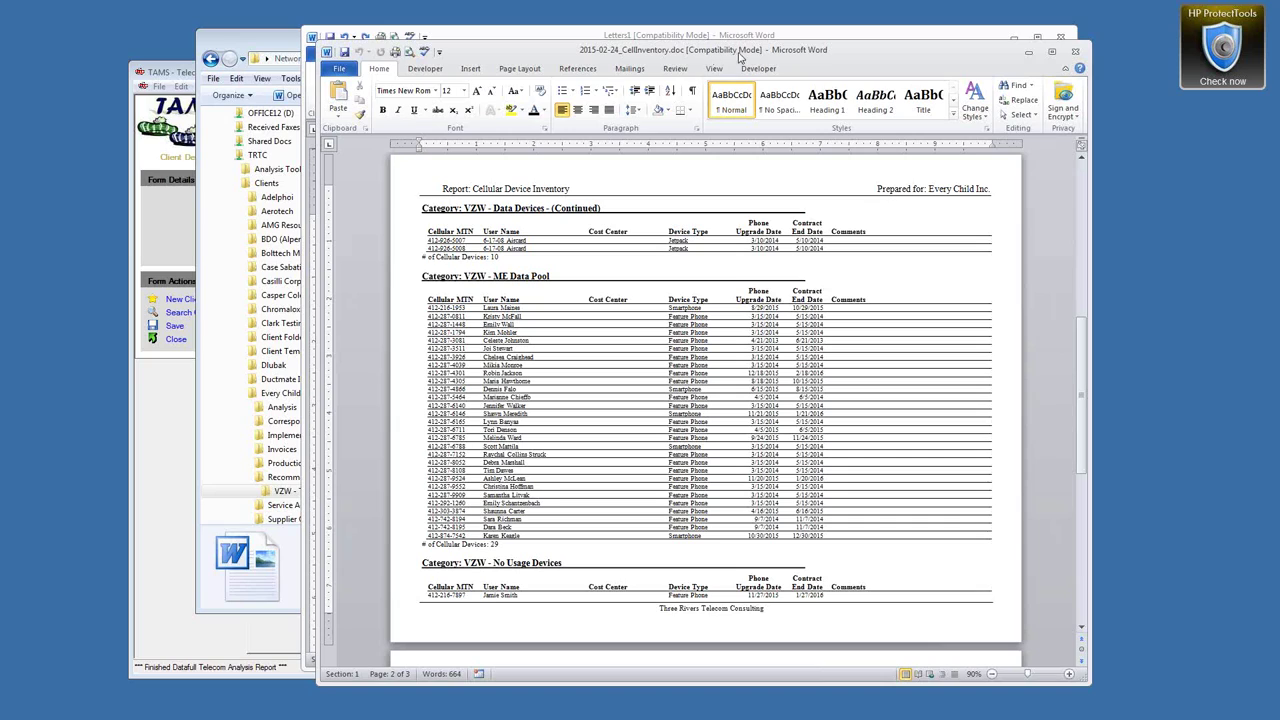
pyautogui.moveTo(1082, 385); pyautogui.dragTo(1092, 225)
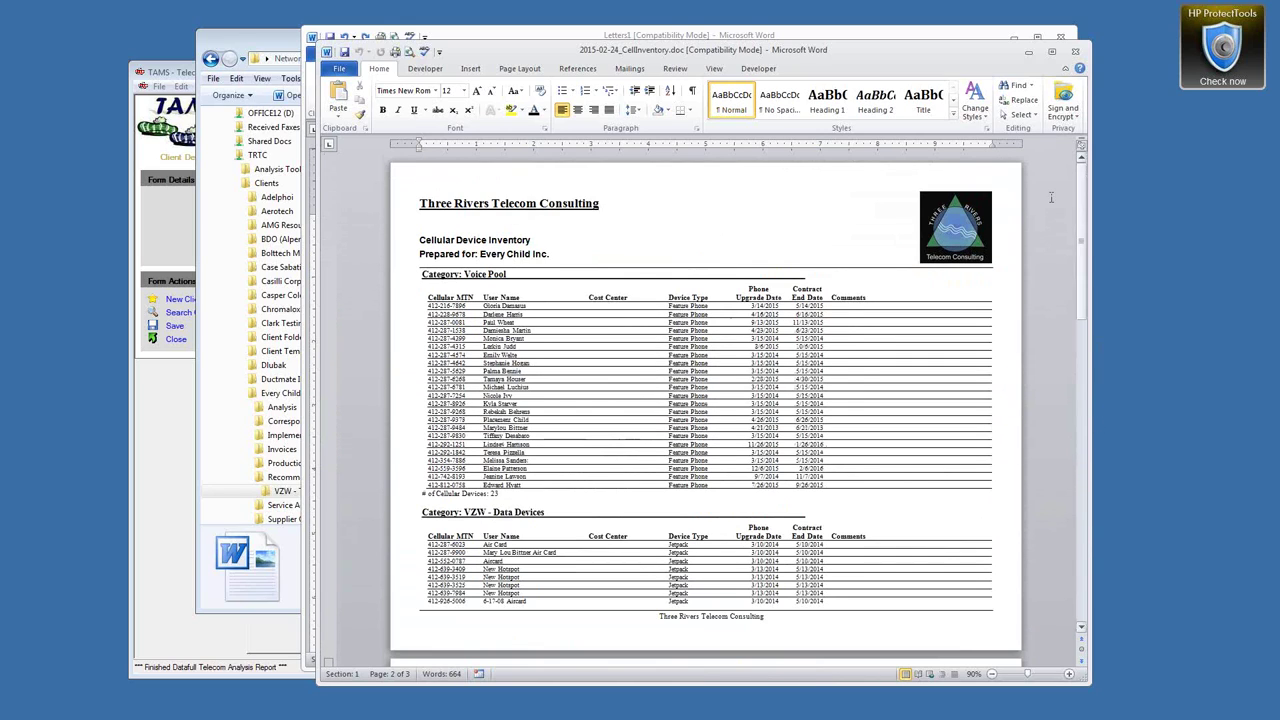
pyautogui.click(1077, 52)
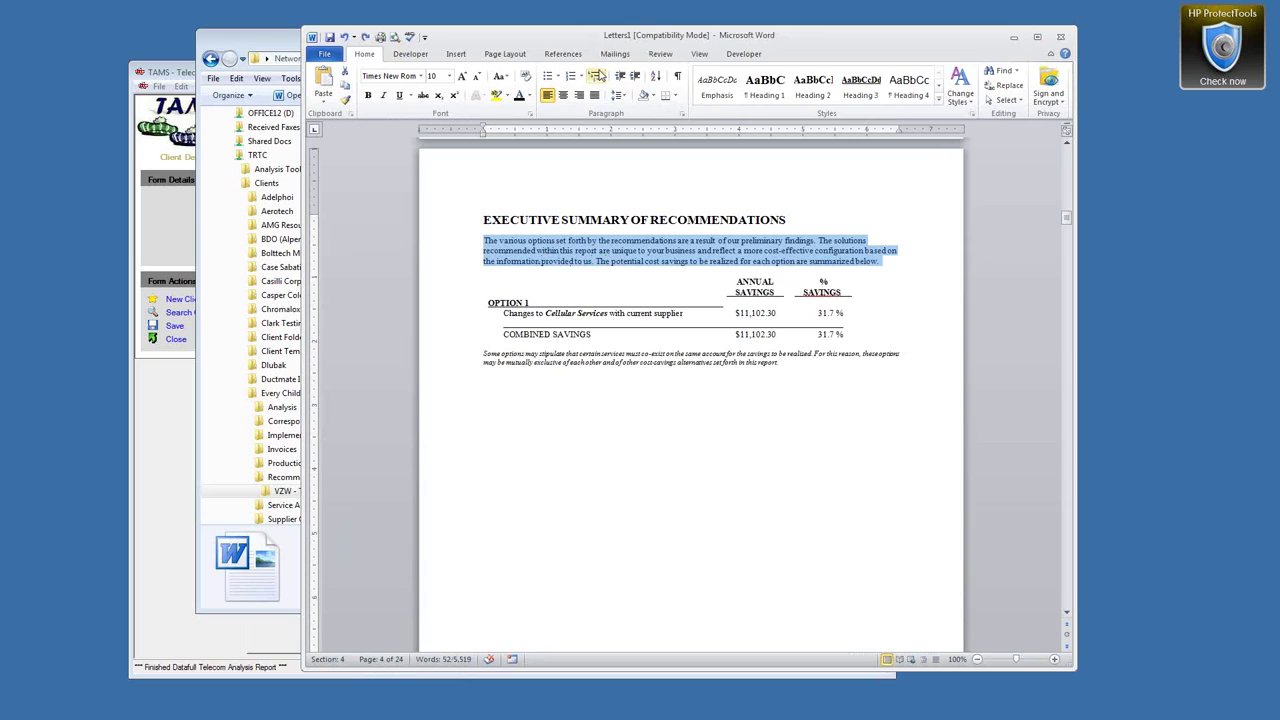
# Go to the report's table of contents and update the entire table.
pyautogui.click(656, 260)
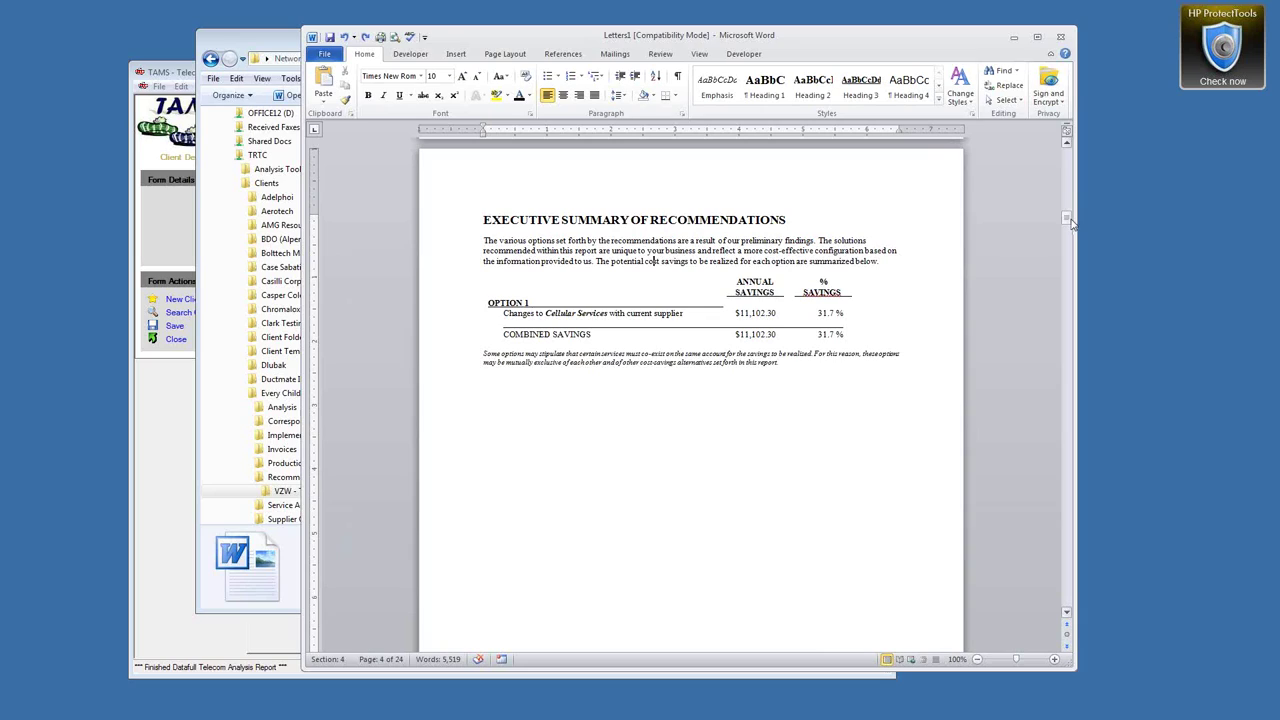
pyautogui.moveTo(1070, 219); pyautogui.dragTo(1015, 155)
pyautogui.scroll(-5, 900, 300)
pyautogui.scroll(-12, 813, 381)
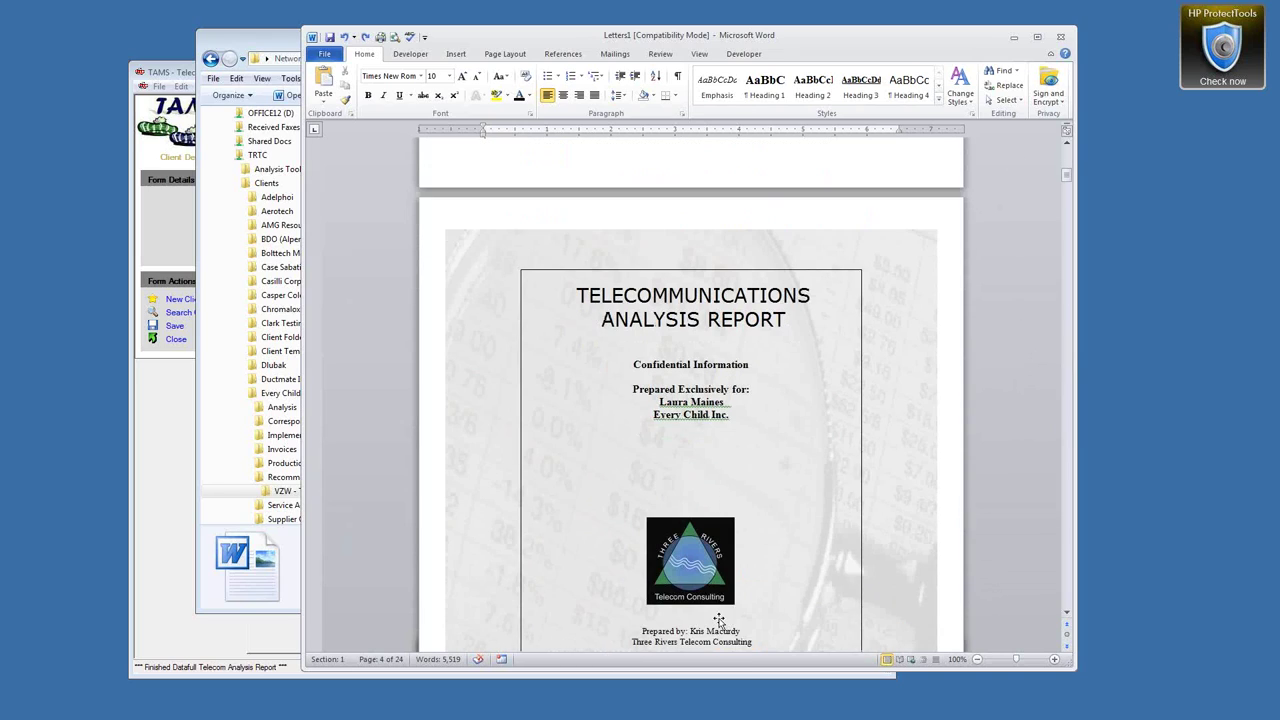
pyautogui.click(620, 340)
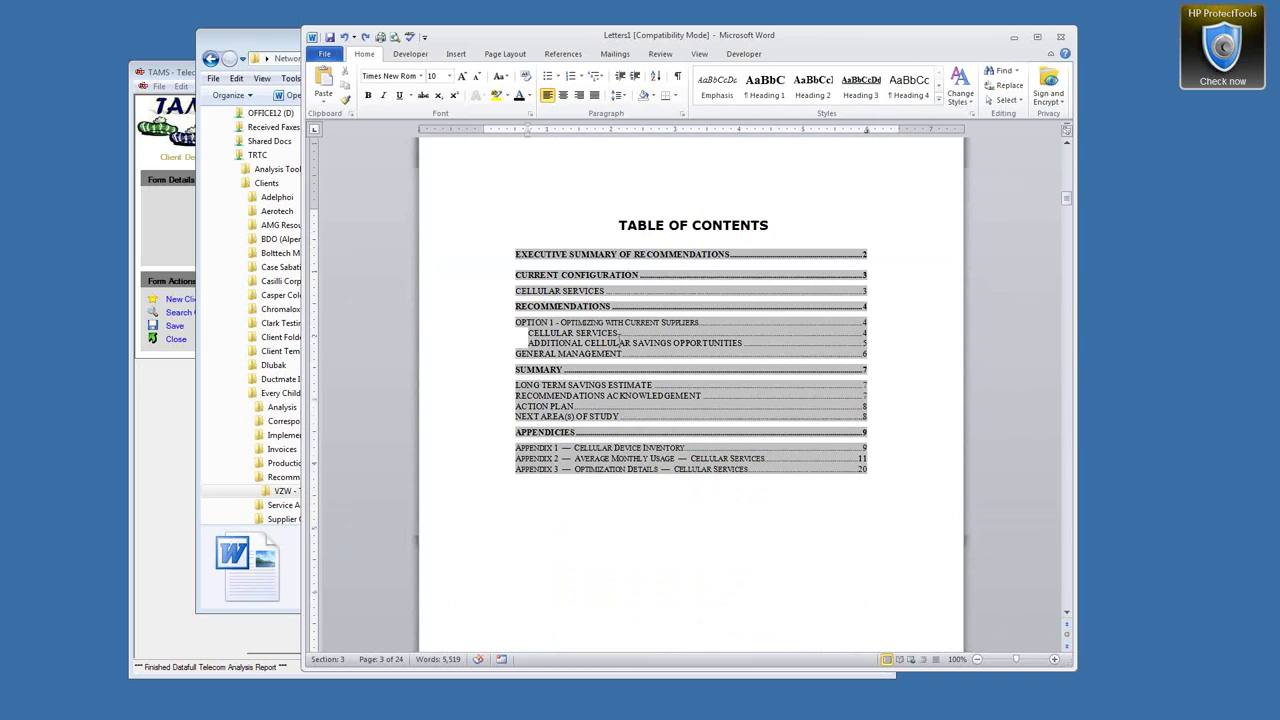
pyautogui.rightClick(620, 341)
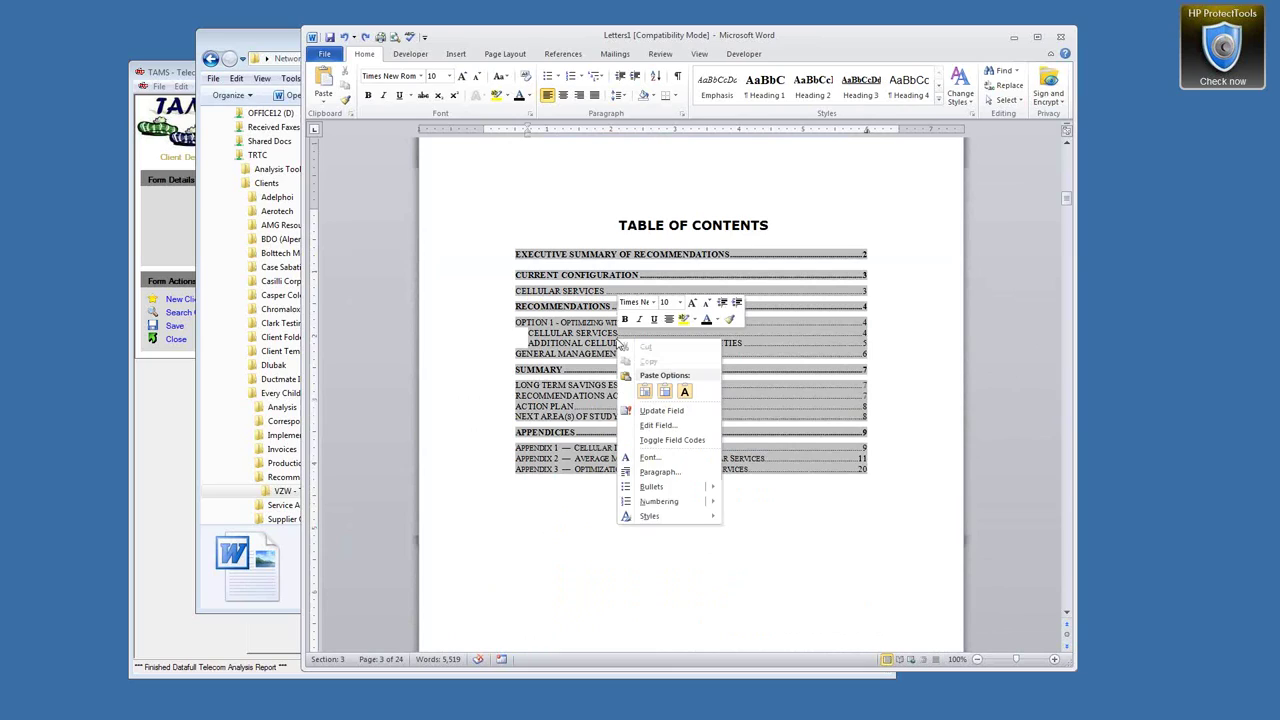
pyautogui.click(662, 411)
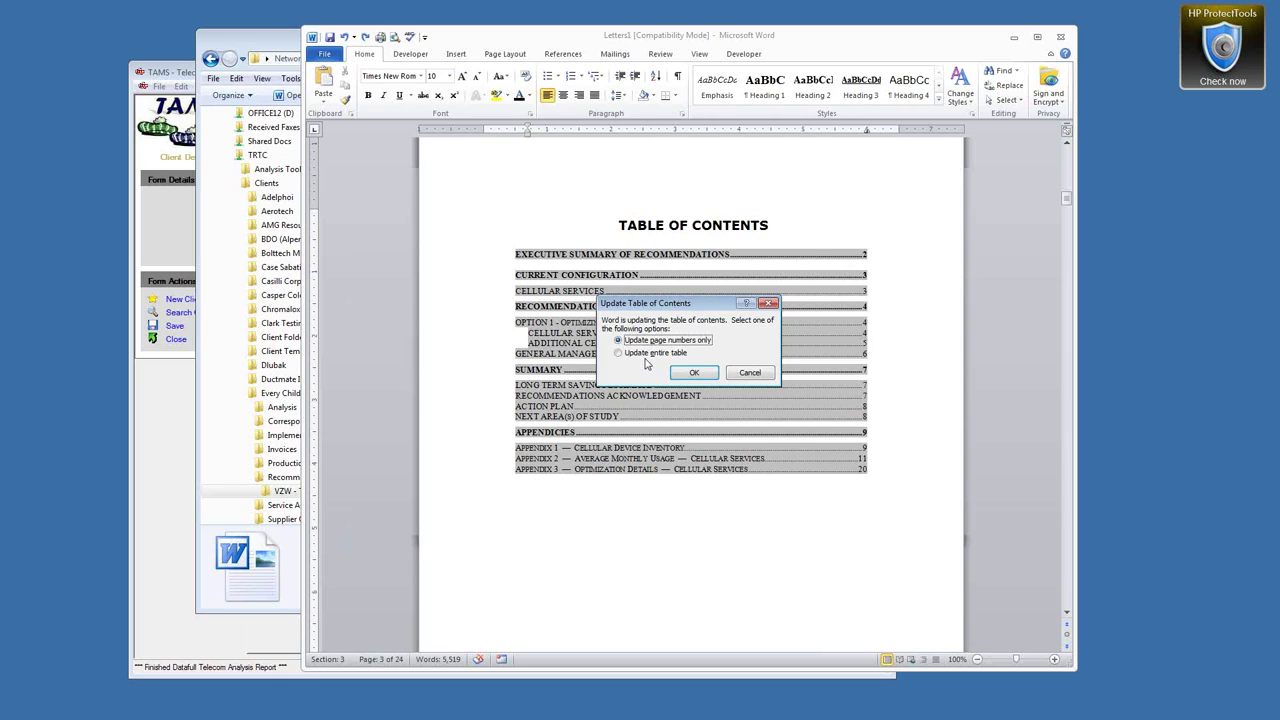
pyautogui.click(648, 353)
pyautogui.click(695, 373)
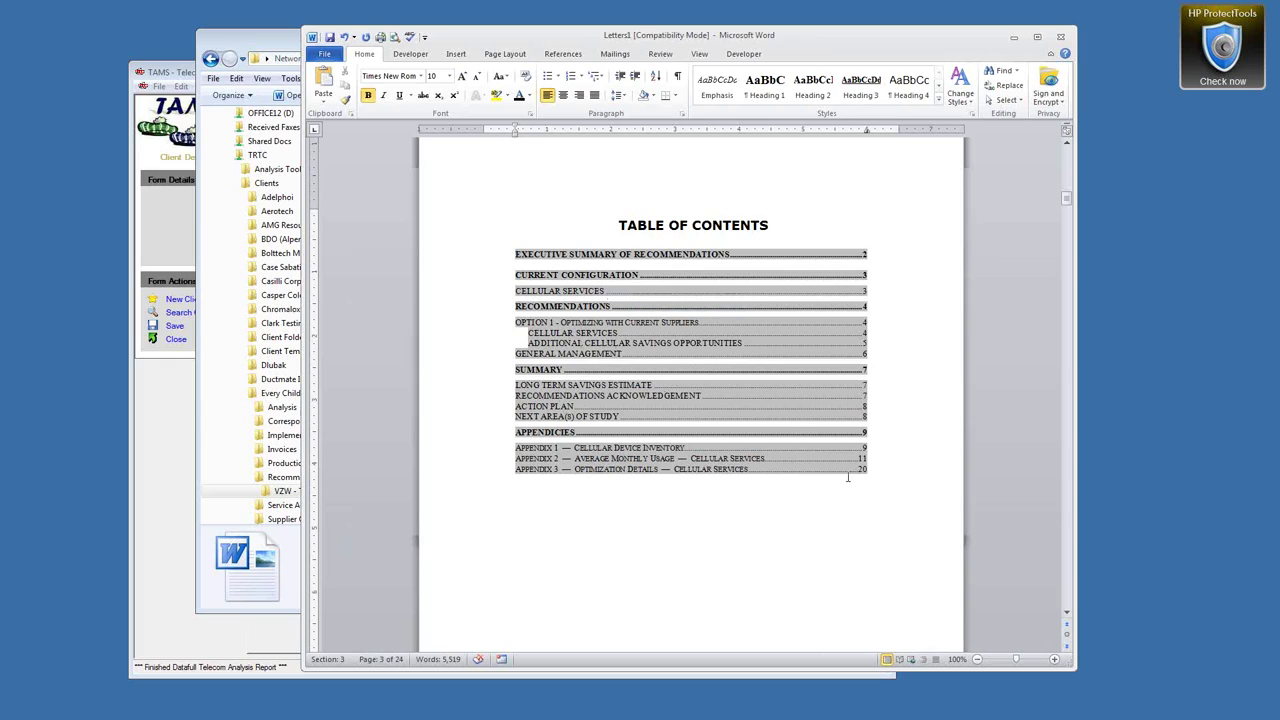
pyautogui.rightClick(597, 409)
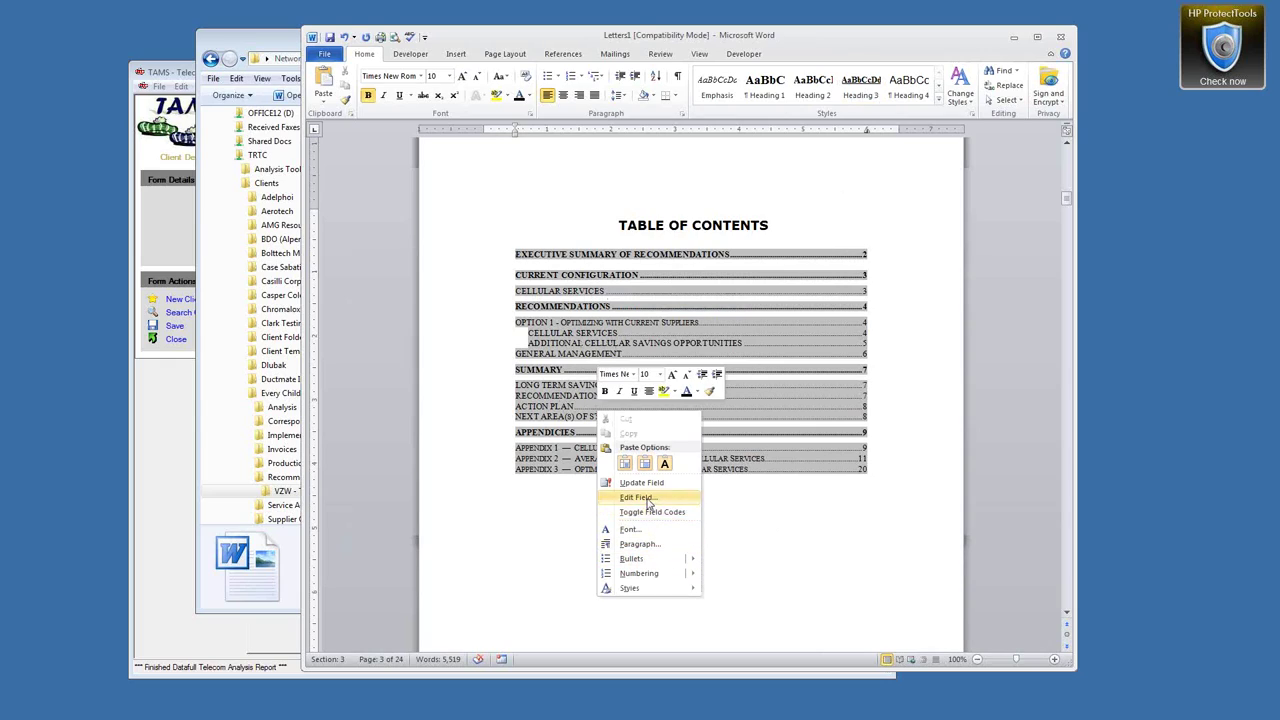
pyautogui.click(648, 485)
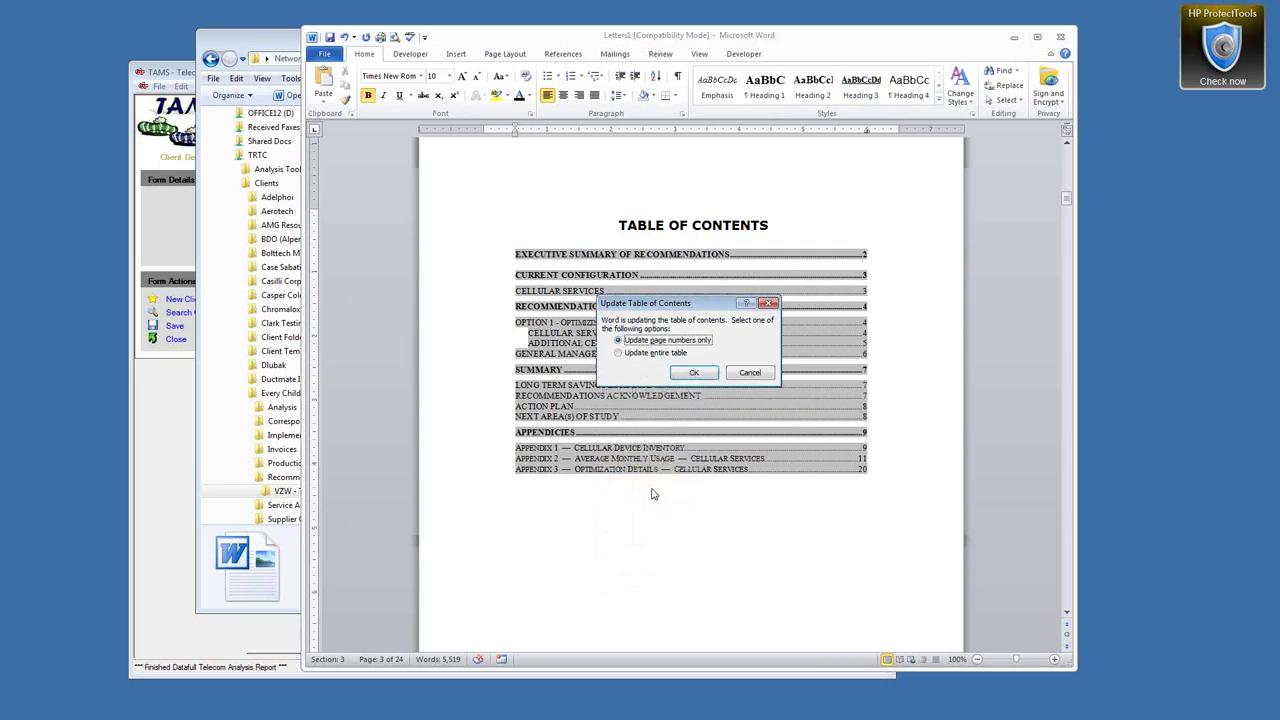
pyautogui.click(747, 375)
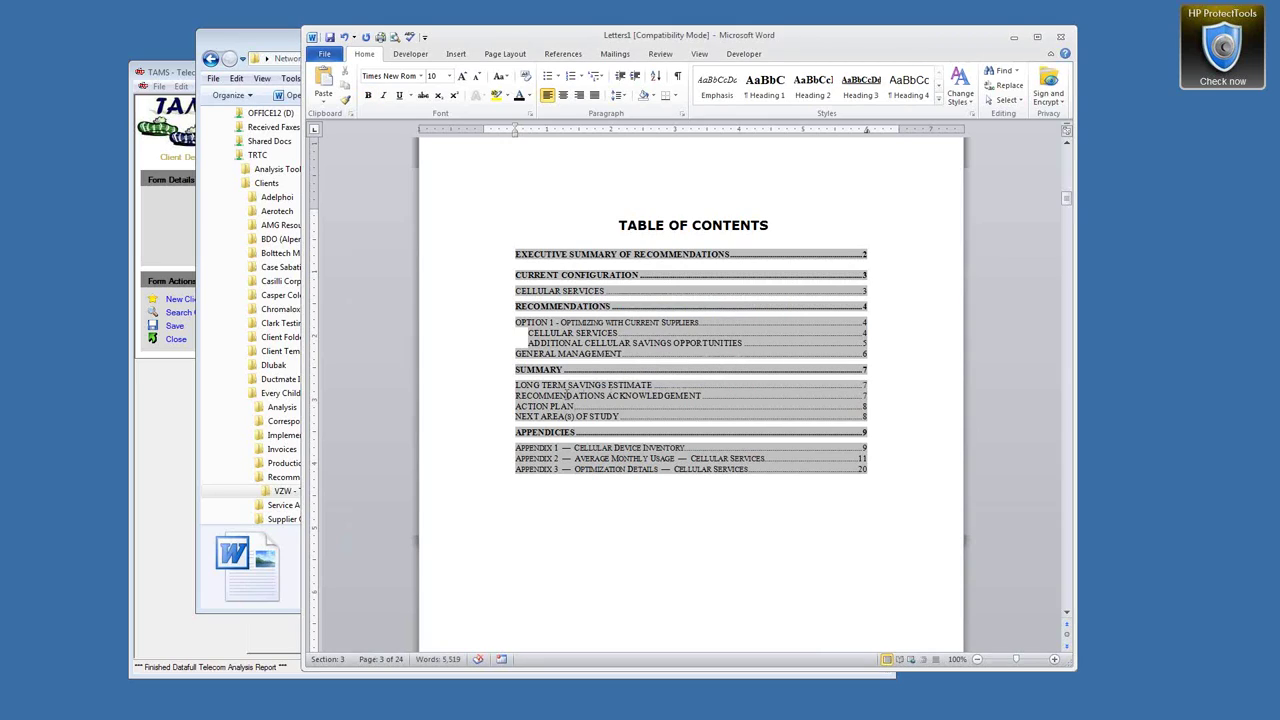
# Select only the Executive Summary of Recommendations heading on page 4 to check its style.
pyautogui.scroll(-15, 566, 395)
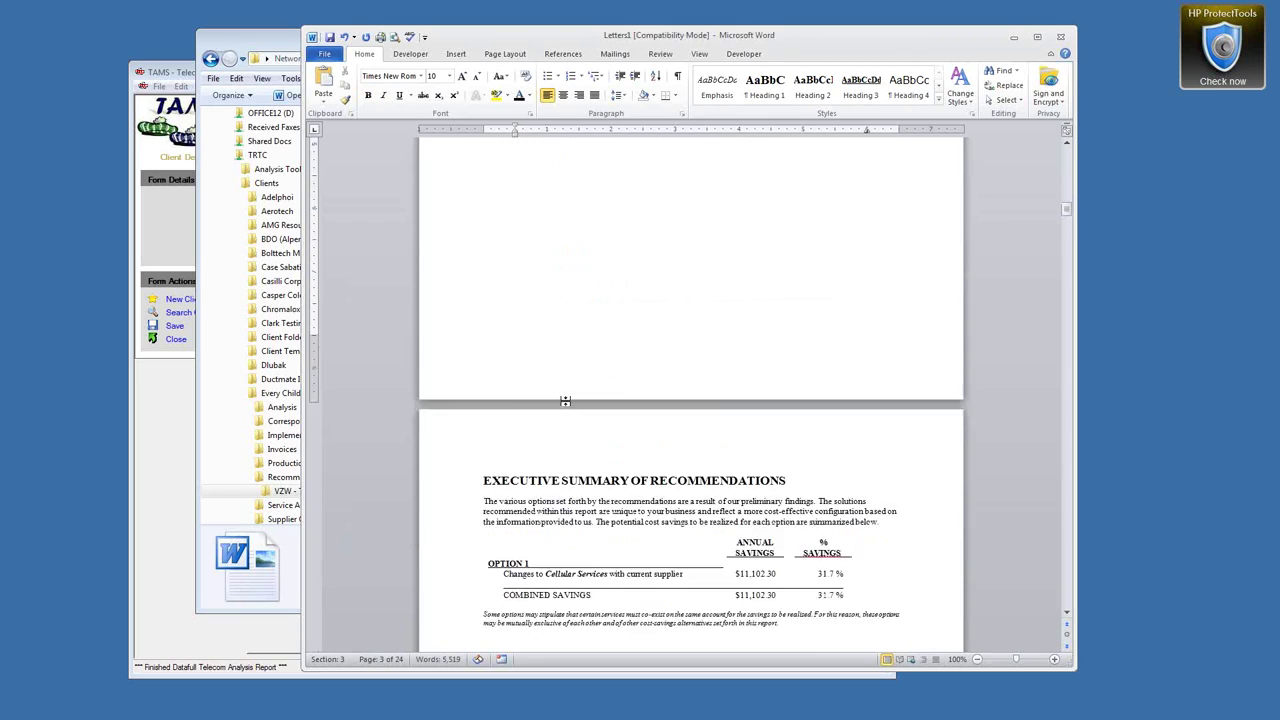
pyautogui.scroll(1, 566, 400)
pyautogui.moveTo(479, 158); pyautogui.dragTo(470, 212)
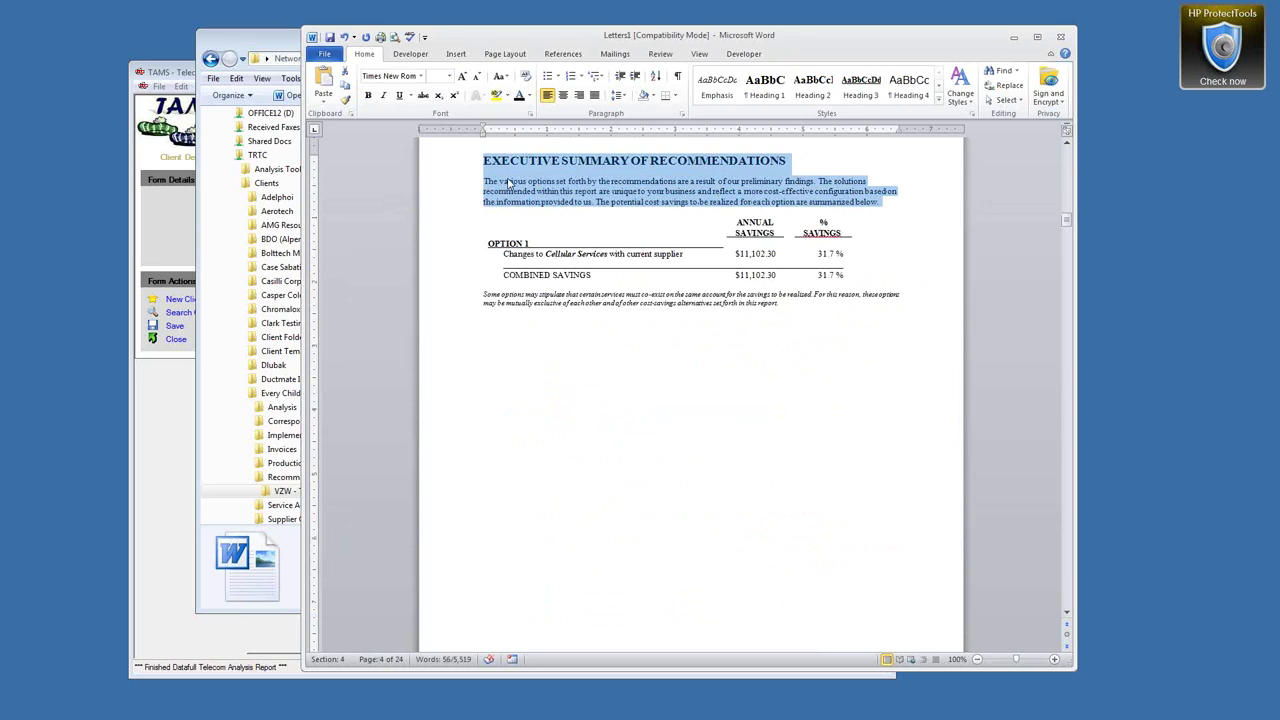
pyautogui.click(493, 182)
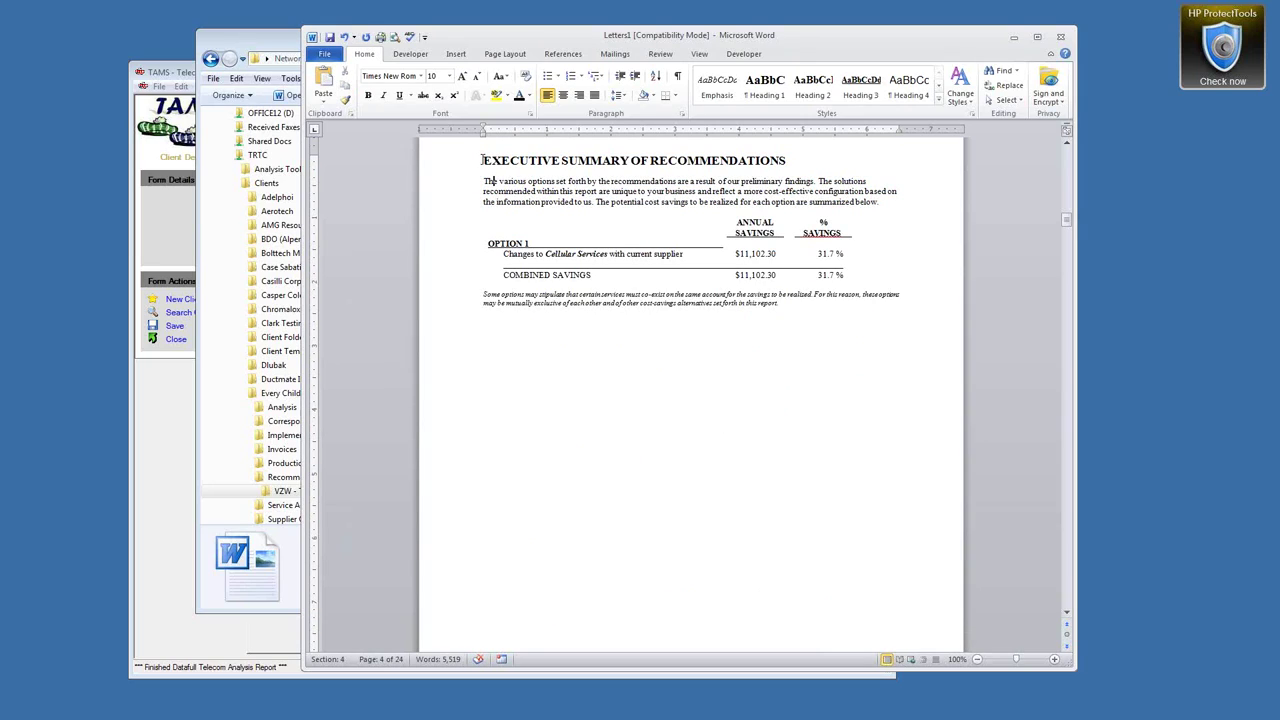
pyautogui.moveTo(482, 160)
pyautogui.mouseDown()
pyautogui.moveTo(477, 192)
pyautogui.moveTo(477, 181)
pyautogui.mouseUp()
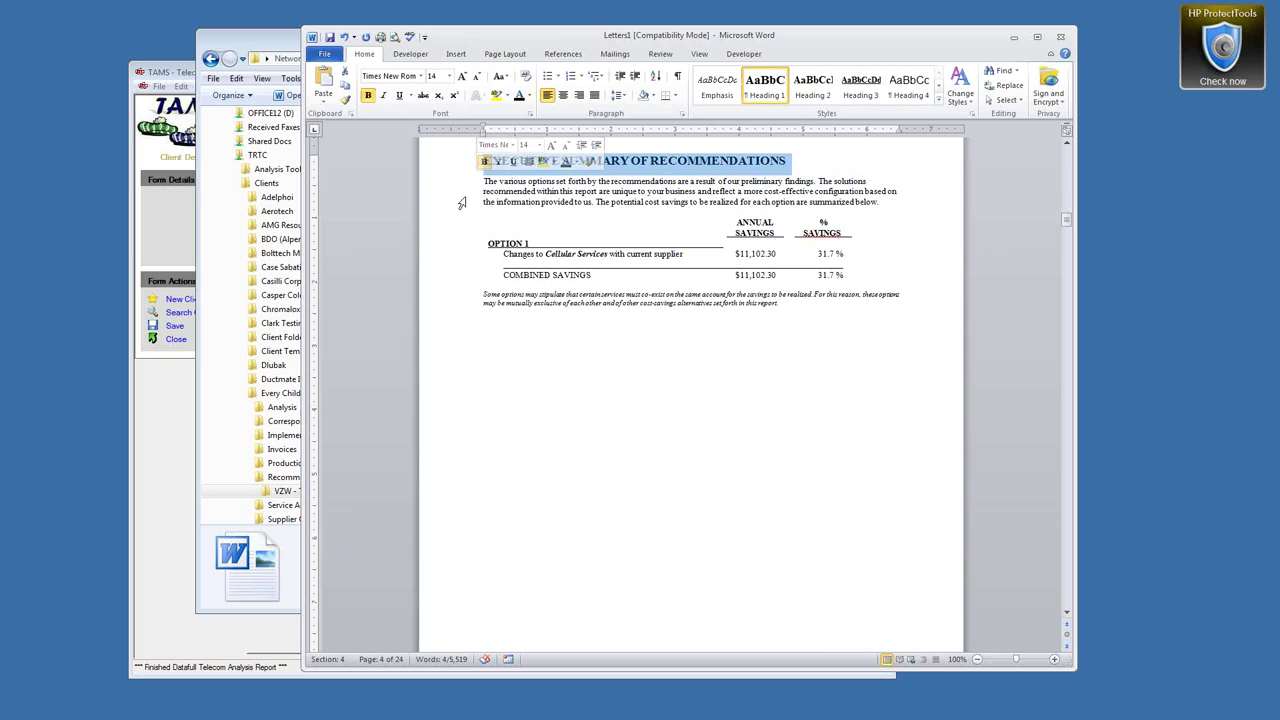
# Add a "New Heading" line in the Heading 1 style beneath the executive summary's italic note and compare it with the section's title.
pyautogui.click(463, 203)
pyautogui.click(460, 183)
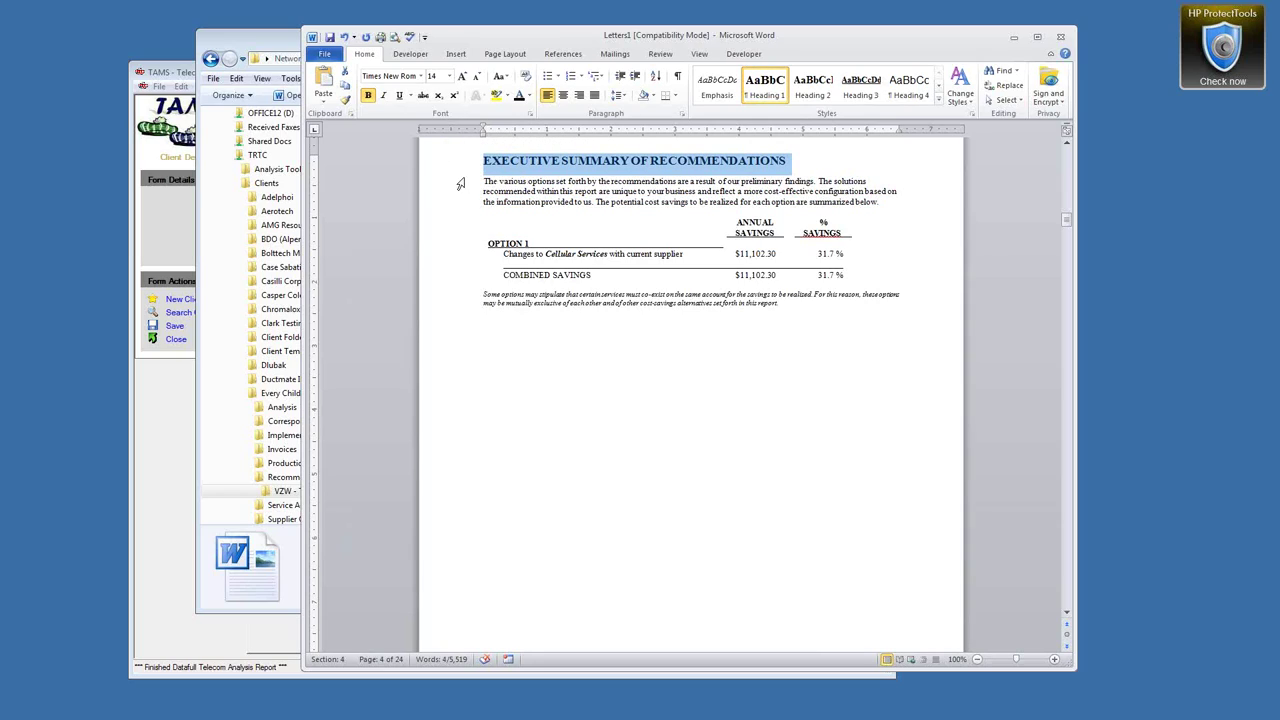
pyautogui.click(540, 343)
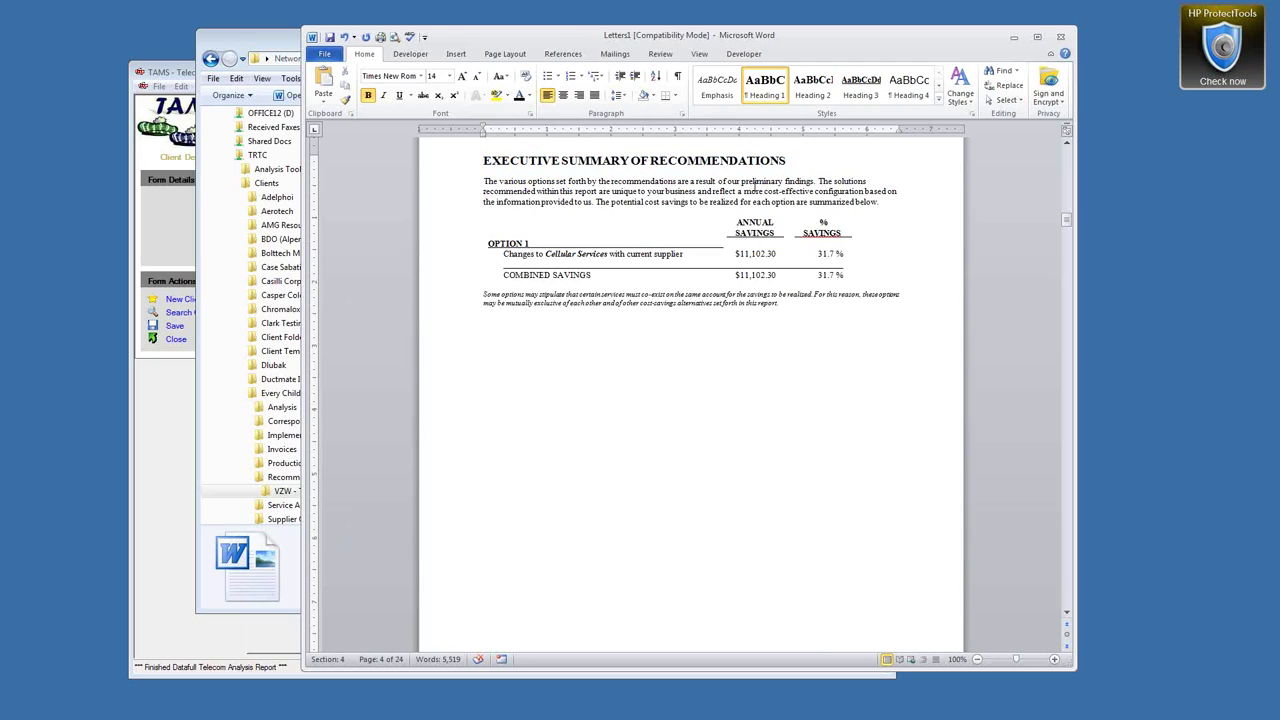
pyautogui.click(767, 75)
pyautogui.write('New Heading')
pyautogui.moveTo(513, 160); pyautogui.dragTo(561, 161)
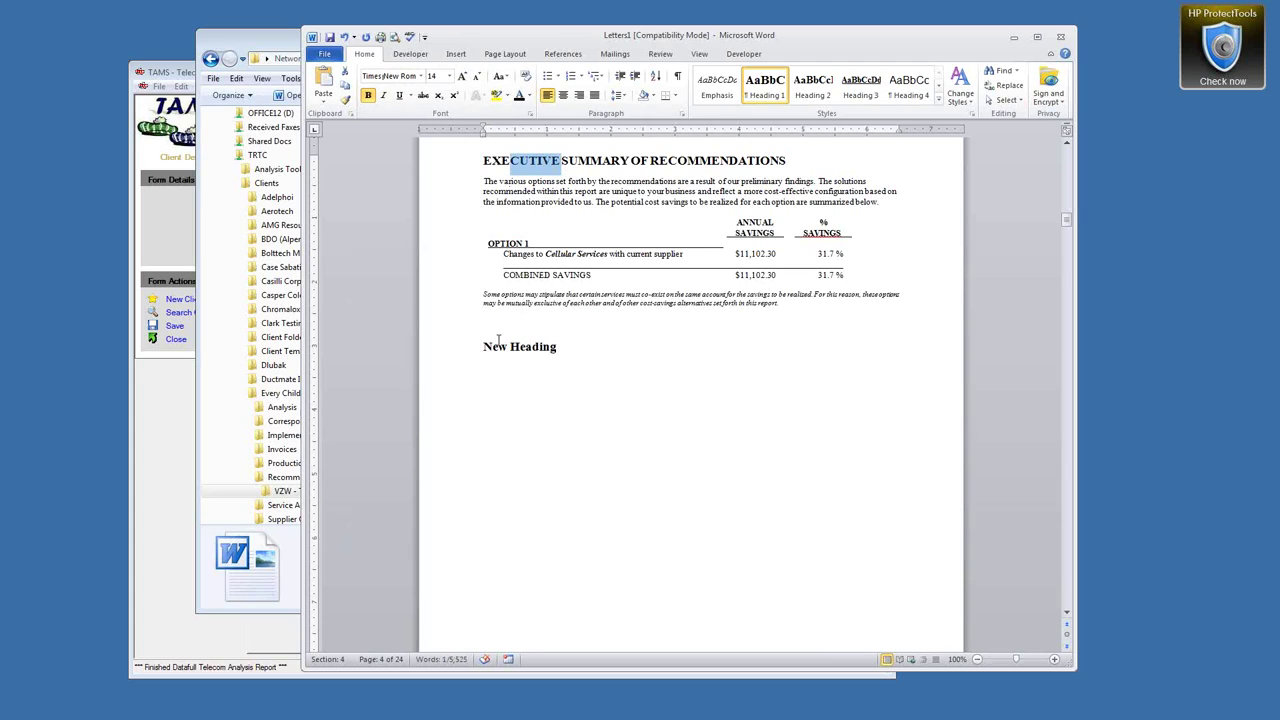
pyautogui.moveTo(498, 346); pyautogui.dragTo(540, 348)
pyautogui.moveTo(616, 160); pyautogui.dragTo(650, 161)
pyautogui.click(562, 347)
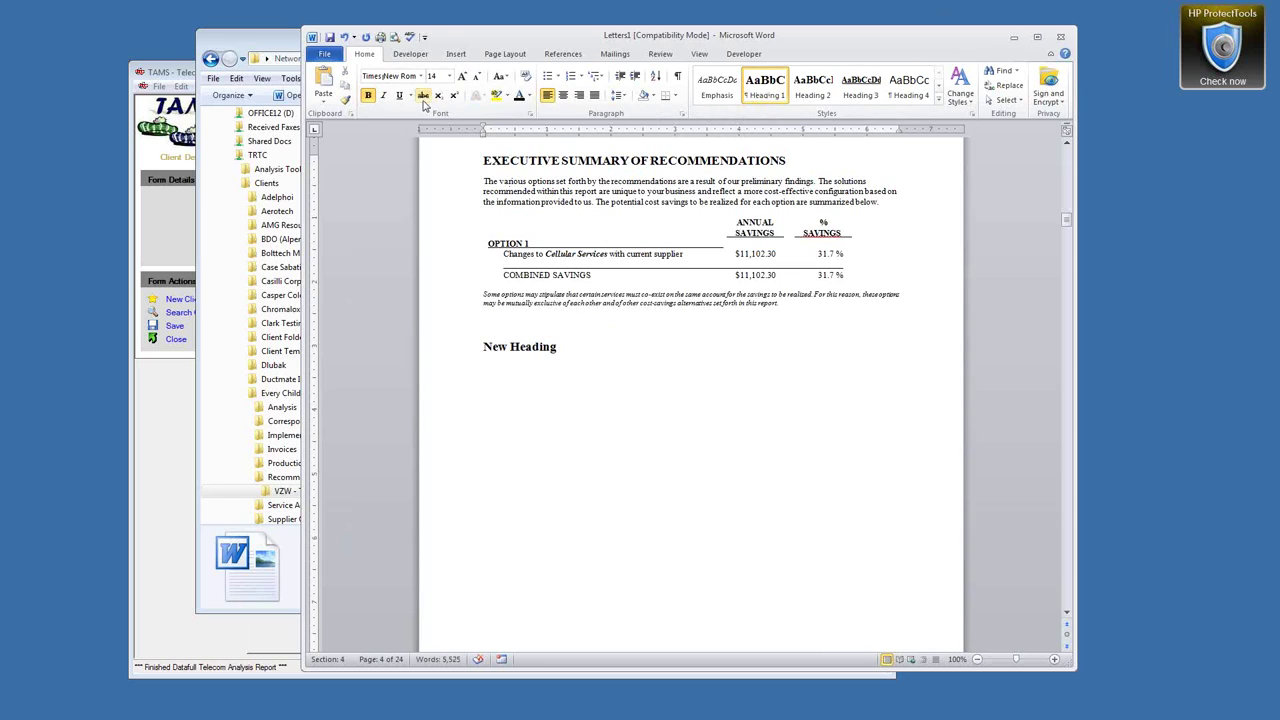
# Return to the table of contents and update the entire table to include the added heading.
pyautogui.scroll(18, 646, 250)
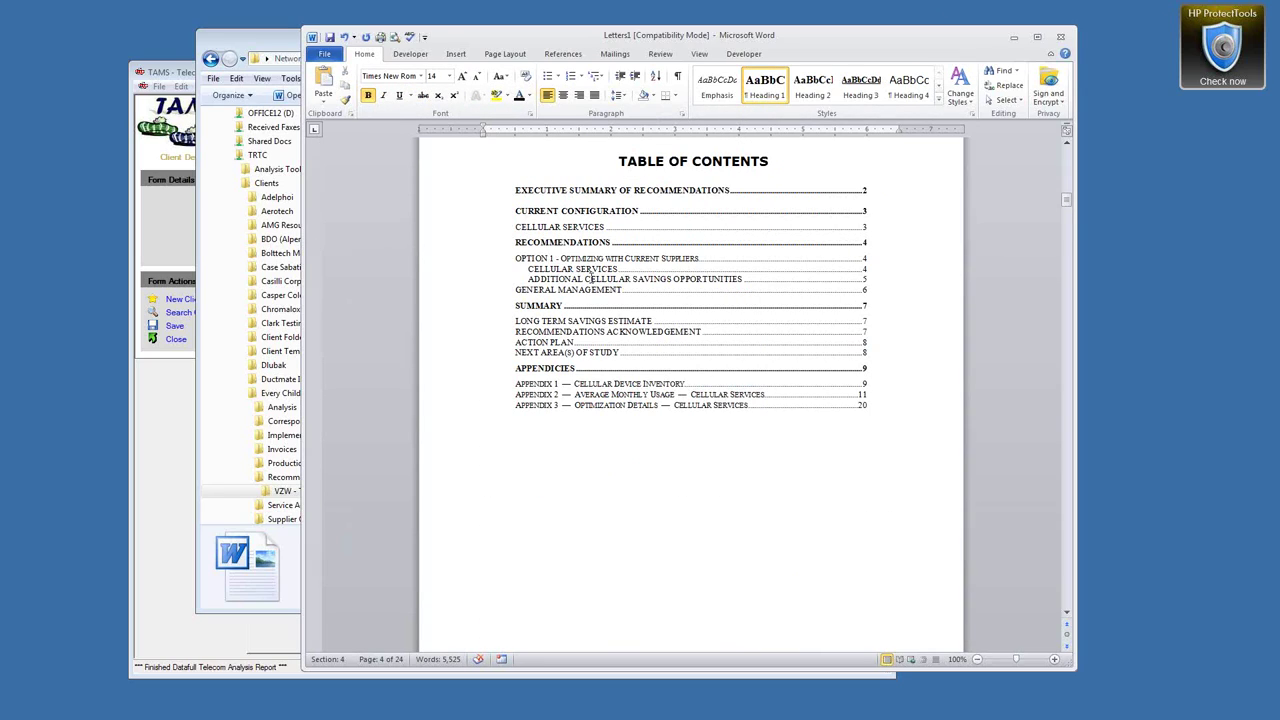
pyautogui.rightClick(589, 278)
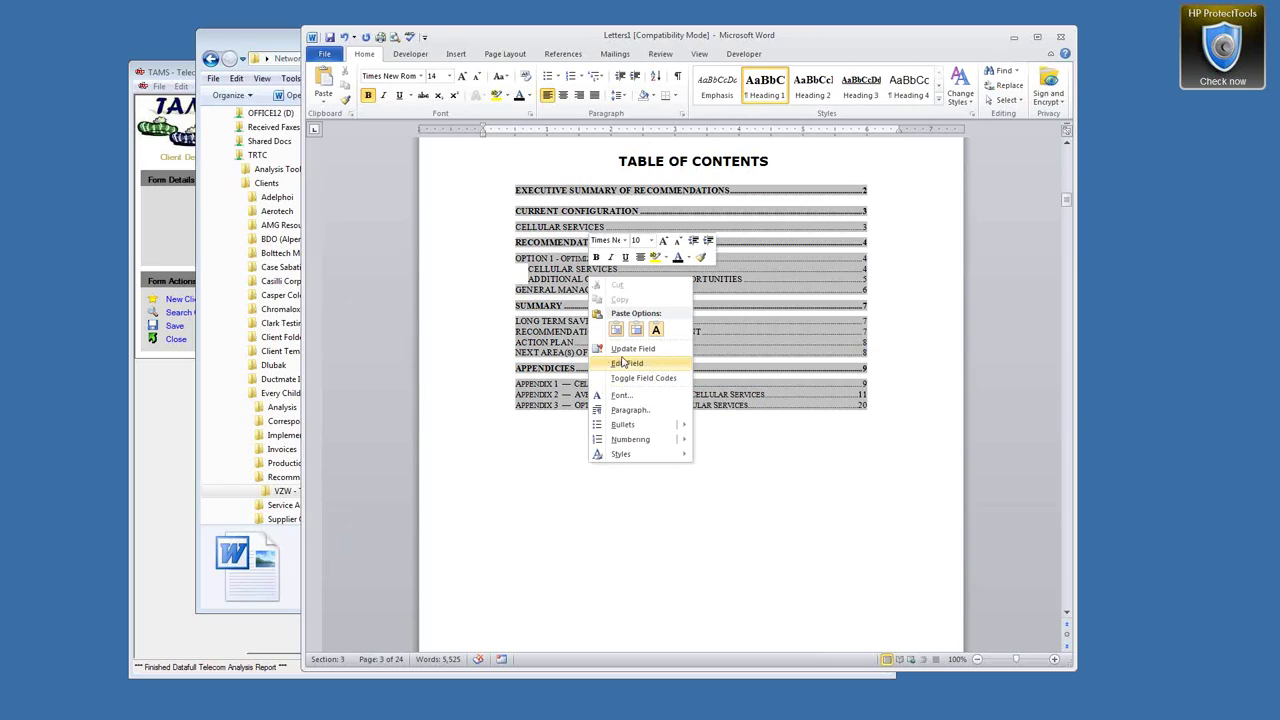
pyautogui.click(632, 348)
pyautogui.click(656, 352)
pyautogui.click(689, 374)
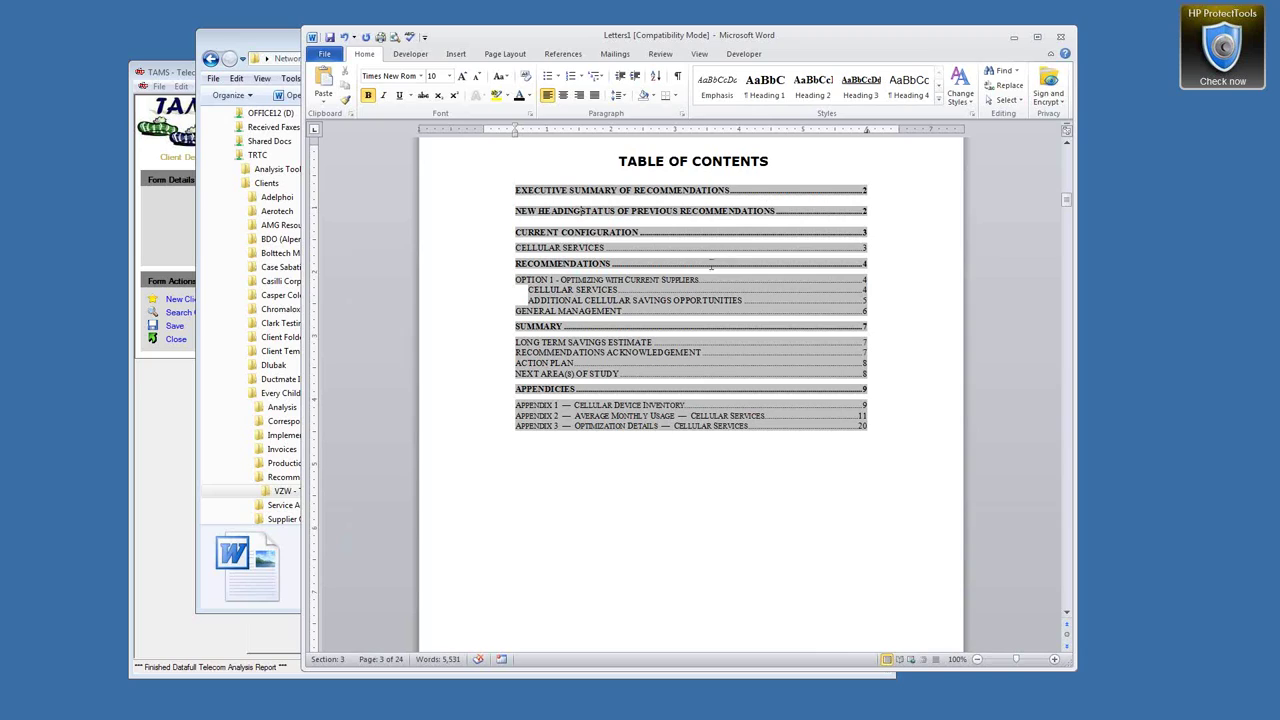
# Open the font settings for the Status of Previous Recommendations heading above Current Configuration and remove that heading from the report.
pyautogui.scroll(-20, 711, 265)
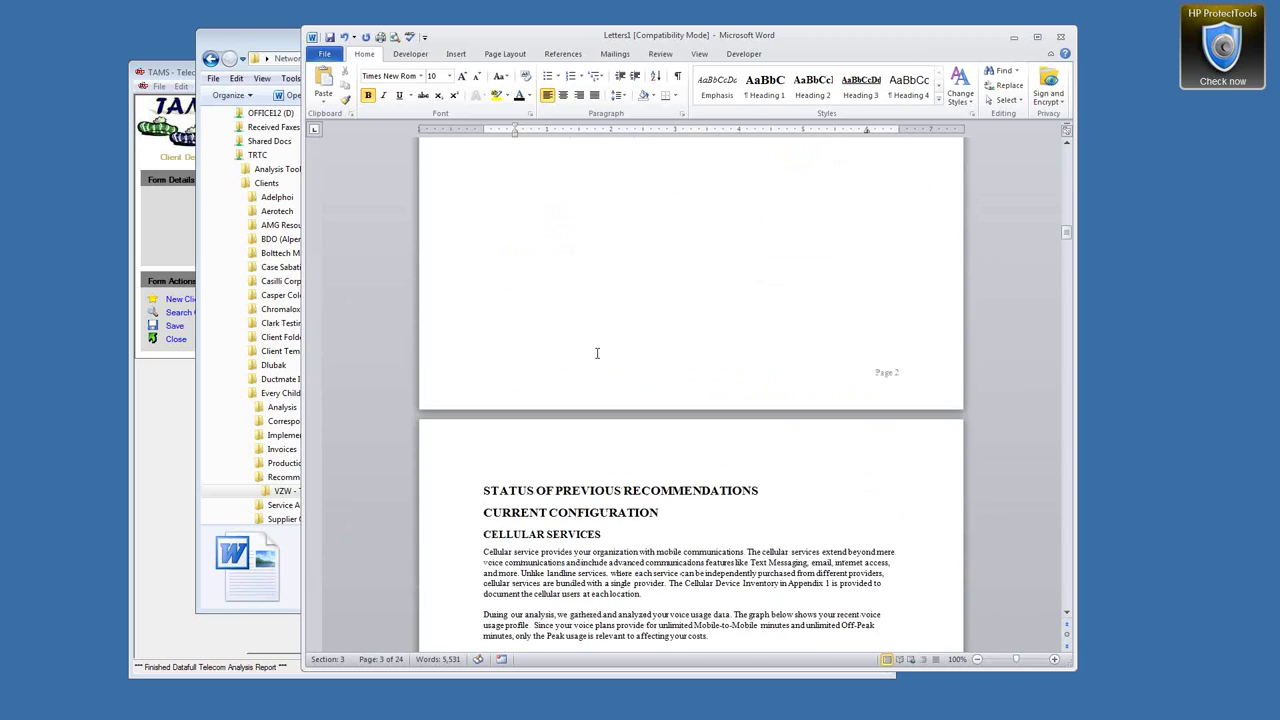
pyautogui.moveTo(479, 492); pyautogui.dragTo(478, 510)
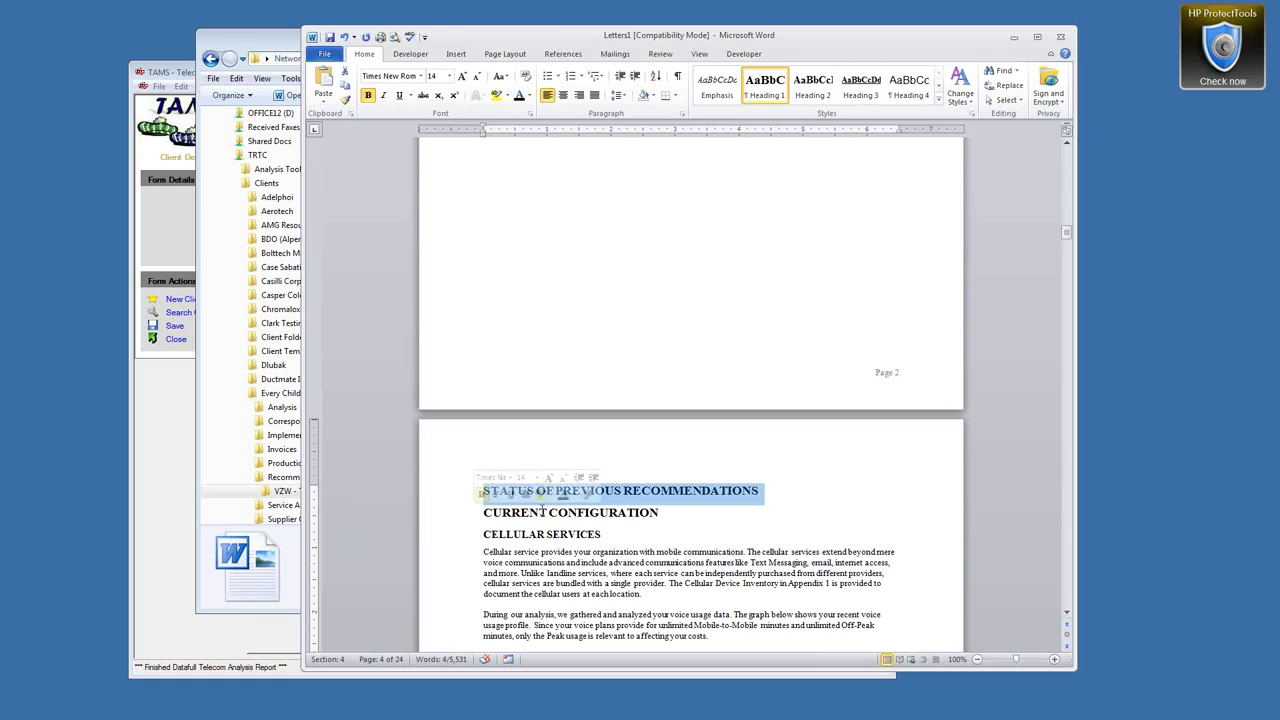
pyautogui.rightClick(645, 506)
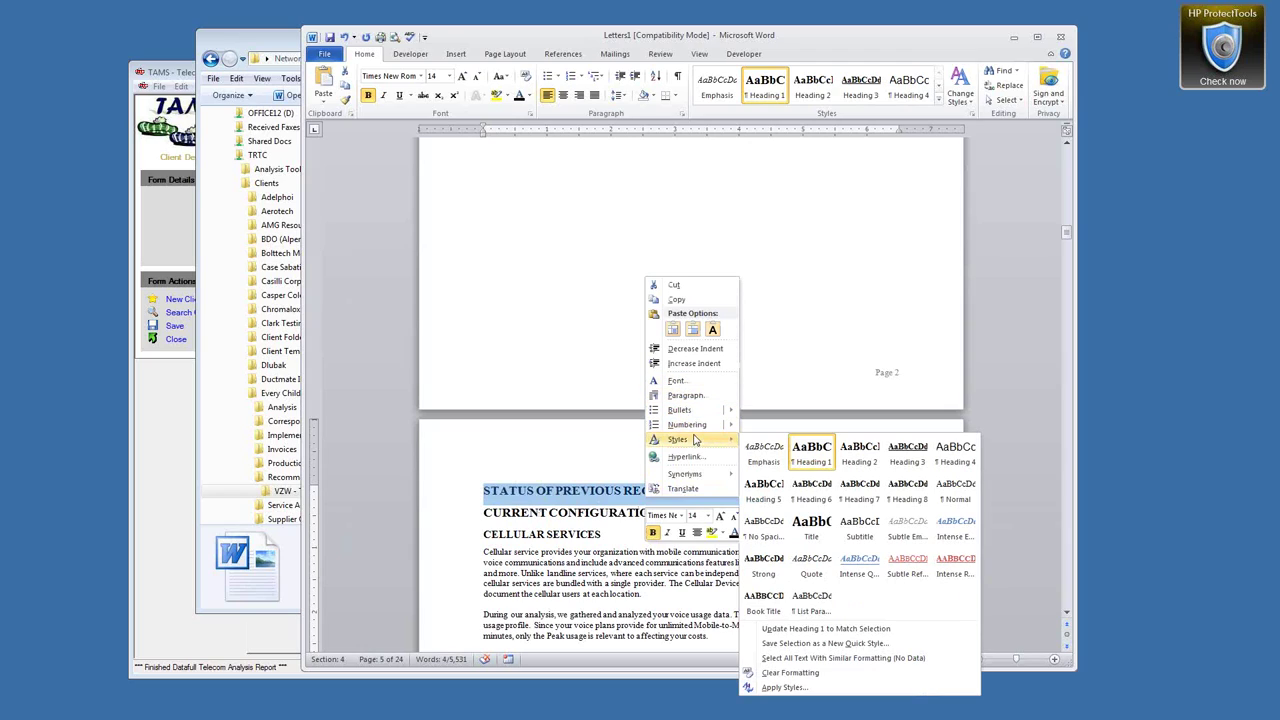
pyautogui.moveTo(694, 444)
pyautogui.click(678, 380)
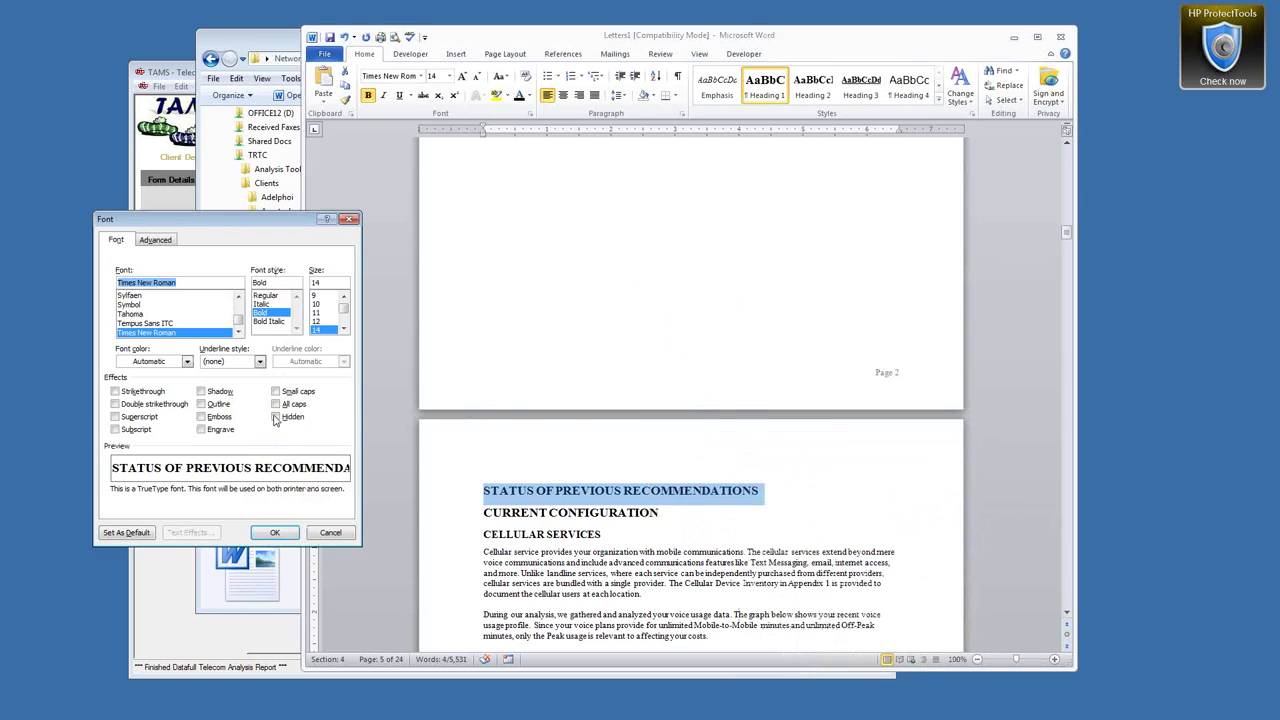
pyautogui.click(274, 532)
pyautogui.press('Delete')
# Update the entire table of contents again to reflect the removed Status of Previous Recommendations heading.
pyautogui.scroll(15, 672, 454)
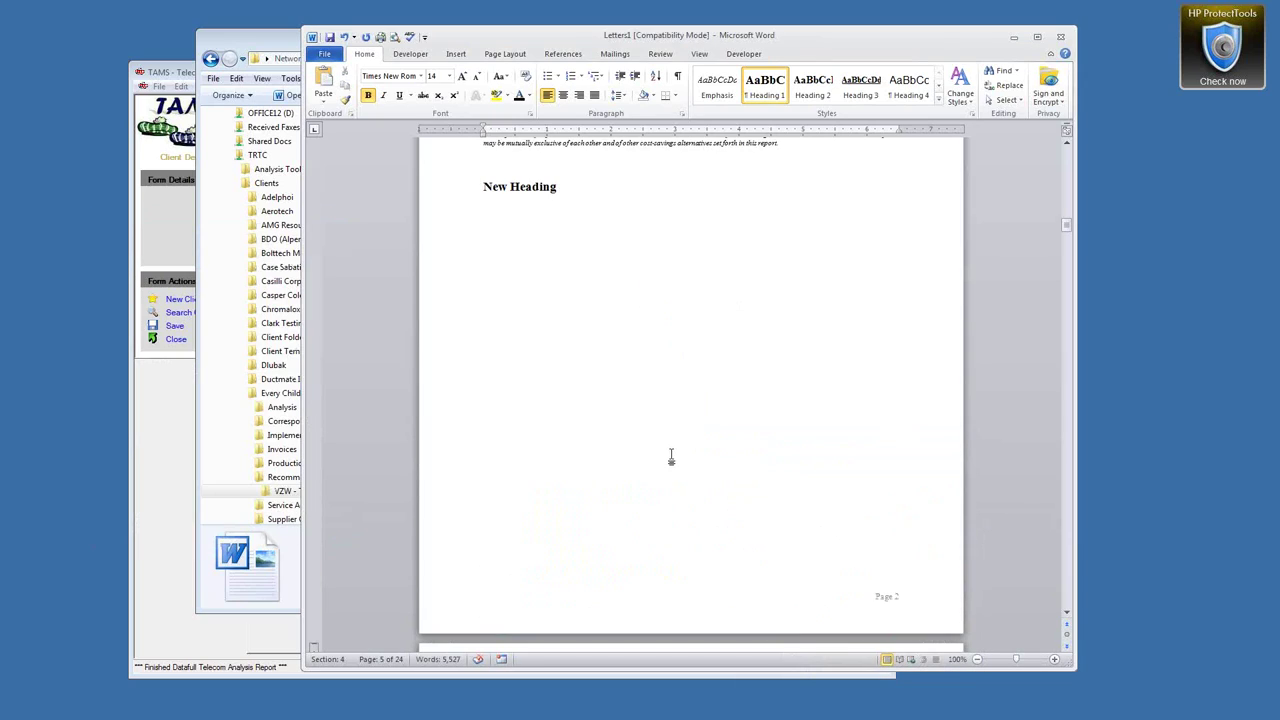
pyautogui.scroll(3, 646, 254)
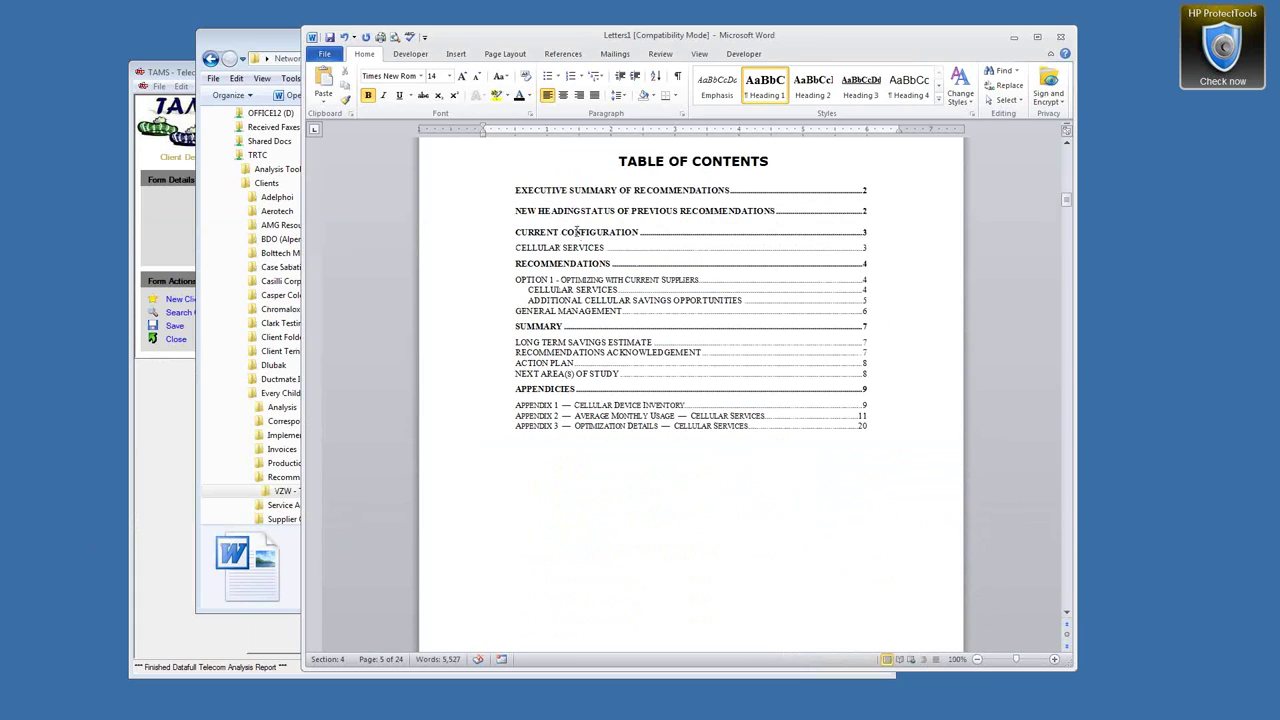
pyautogui.rightClick(603, 240)
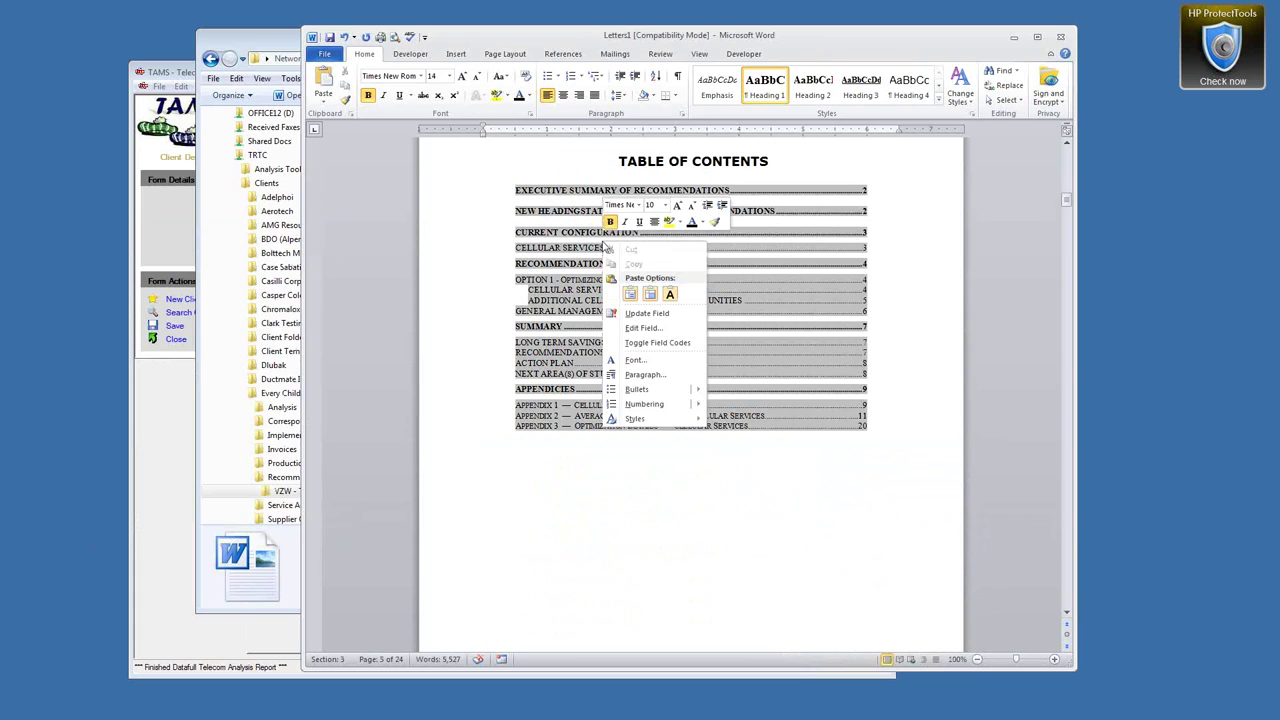
pyautogui.click(646, 314)
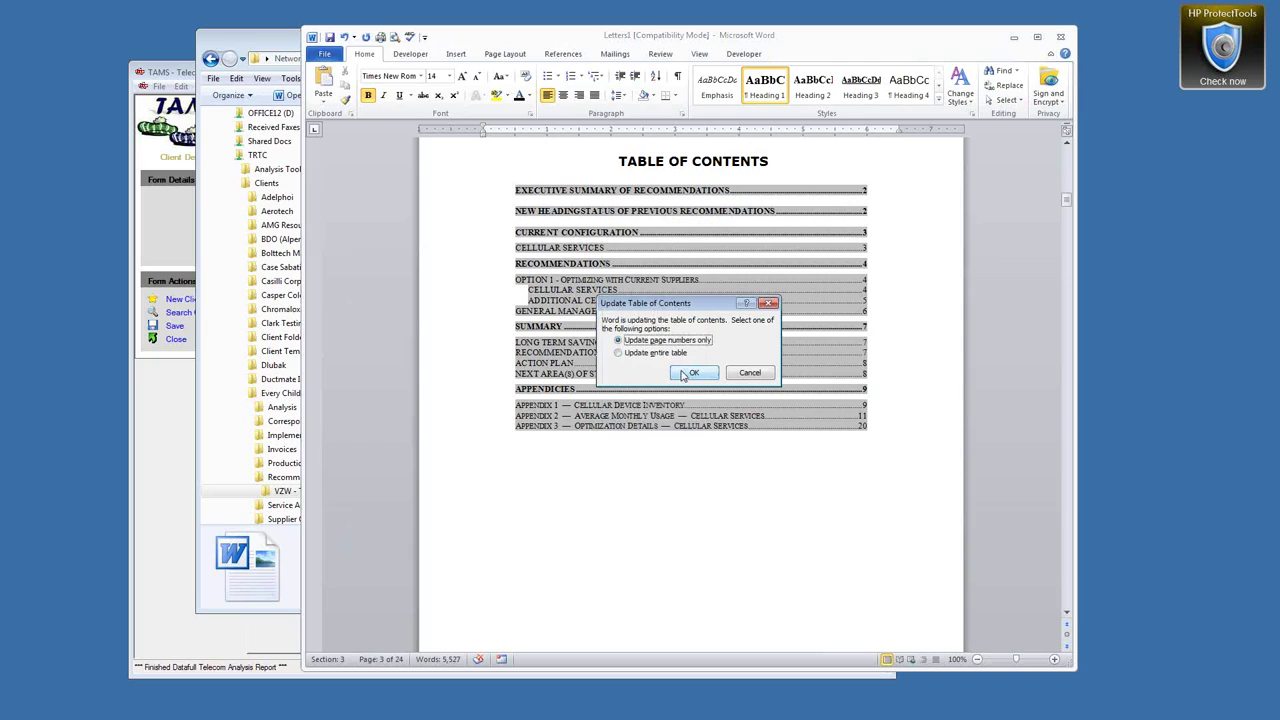
pyautogui.click(655, 353)
pyautogui.click(690, 373)
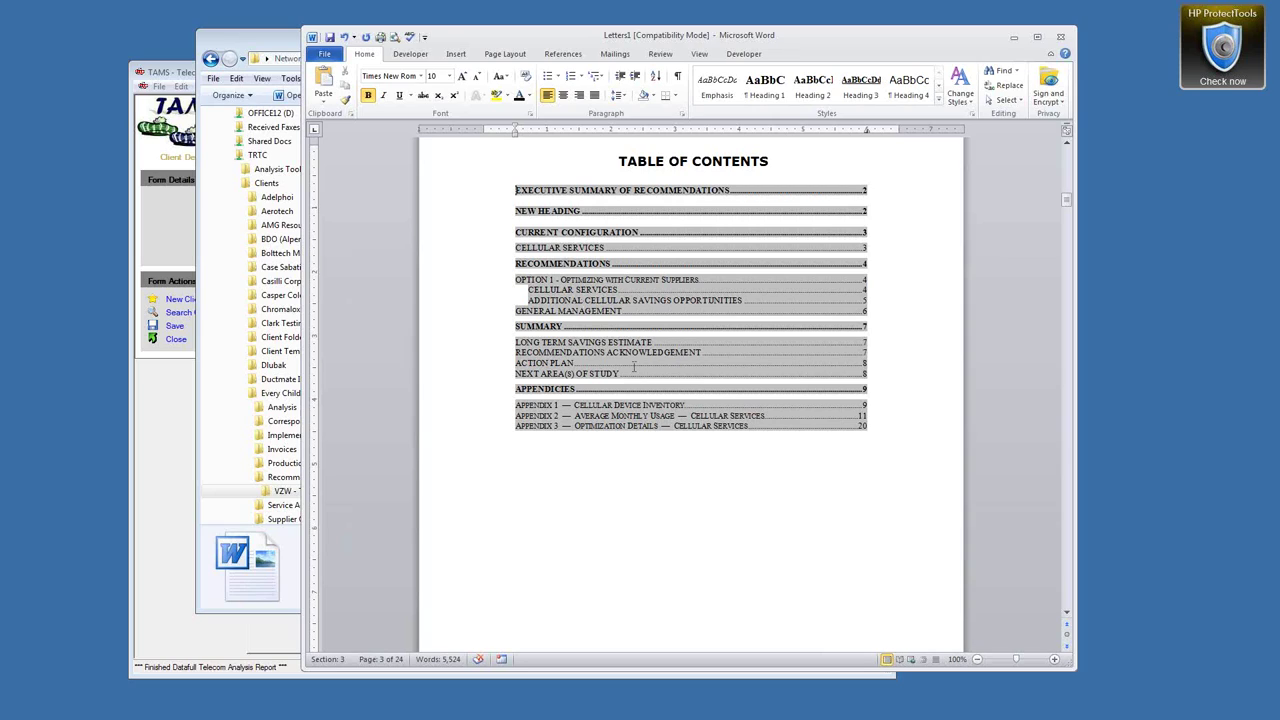
# Select the New Heading line below the executive summary on page 4.
pyautogui.scroll(-10, 633, 370)
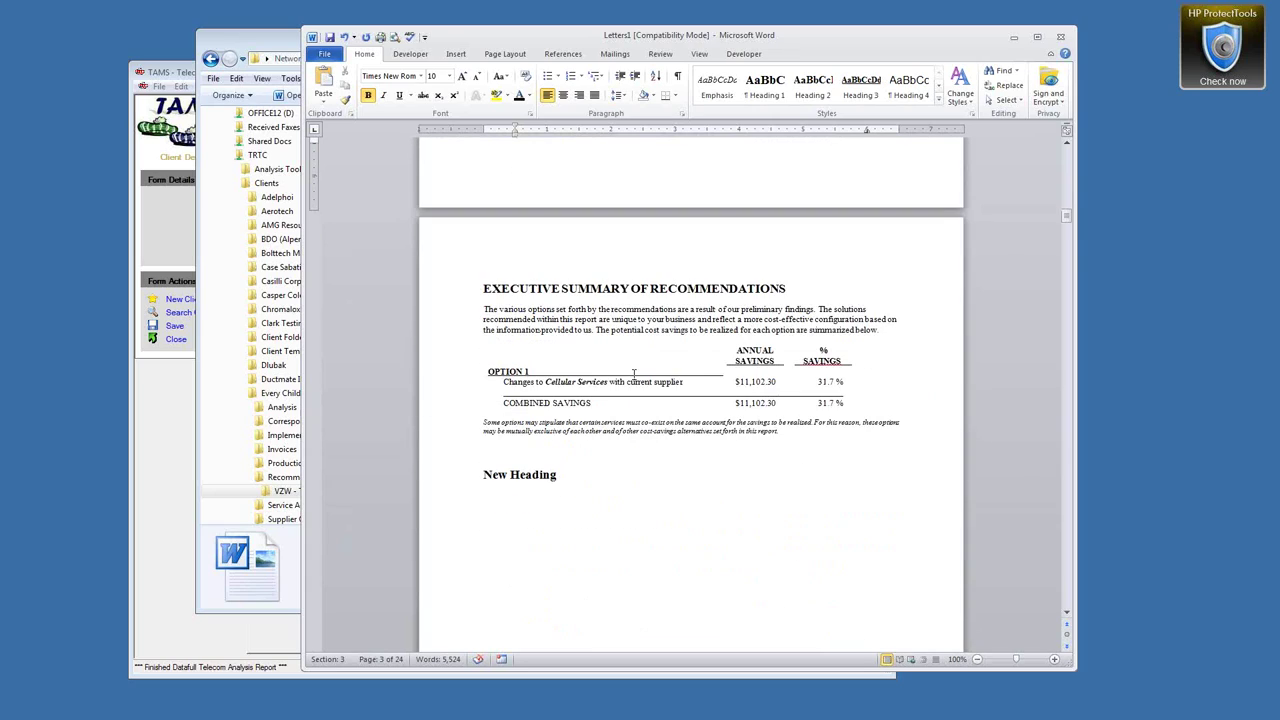
pyautogui.scroll(-3, 633, 372)
pyautogui.click(468, 316)
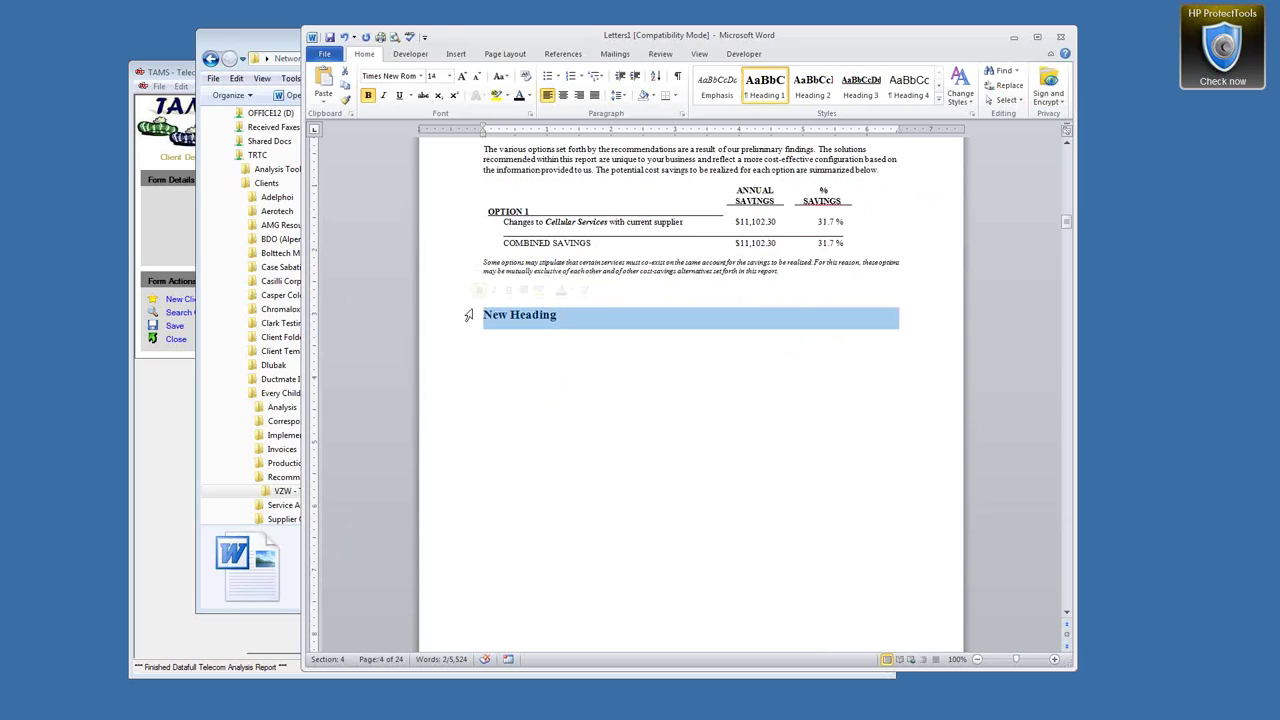
# Switch to TAMS and open its help at the Form Letters topic under Client Management.
pyautogui.click(178, 74)
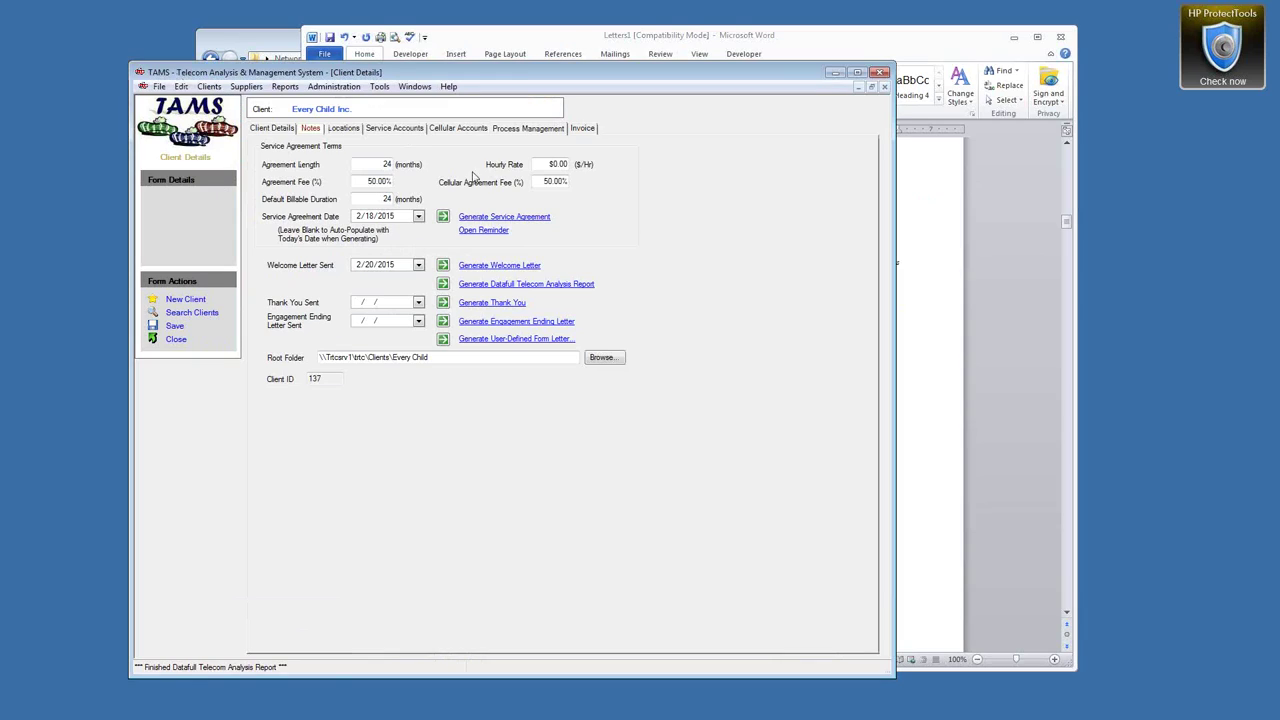
pyautogui.click(449, 87)
pyautogui.click(477, 102)
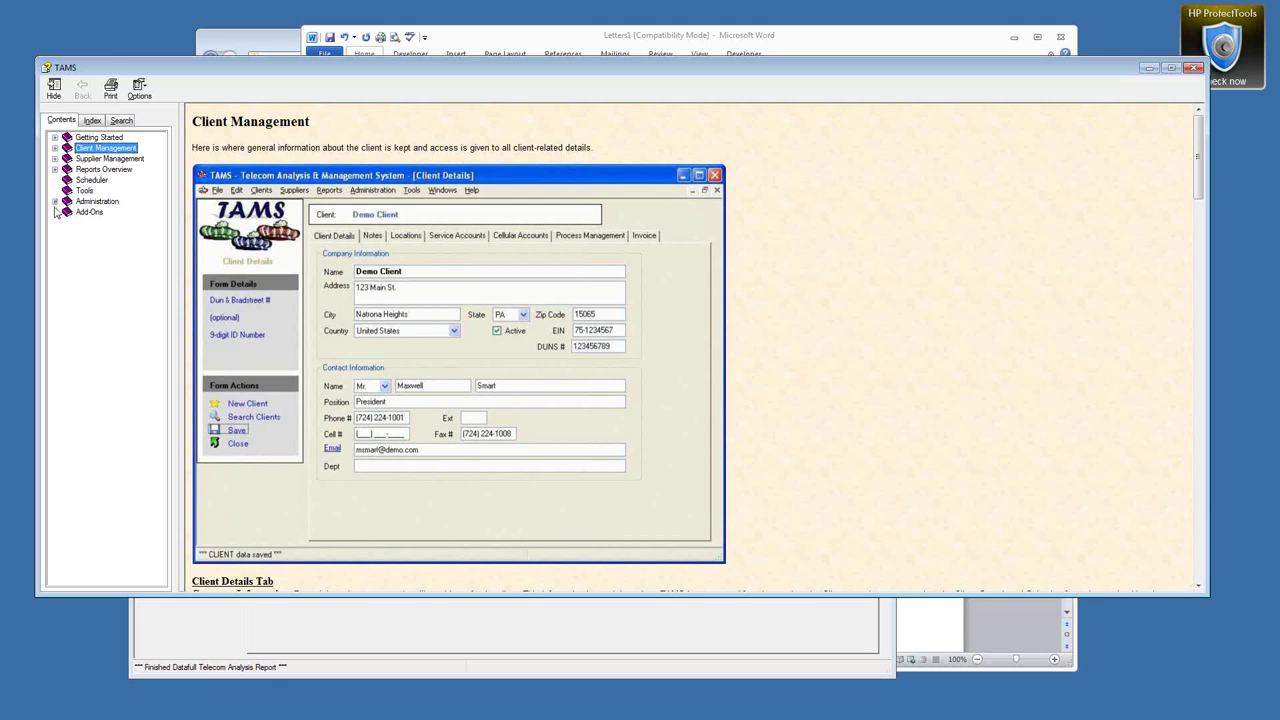
pyautogui.click(55, 148)
pyautogui.click(100, 191)
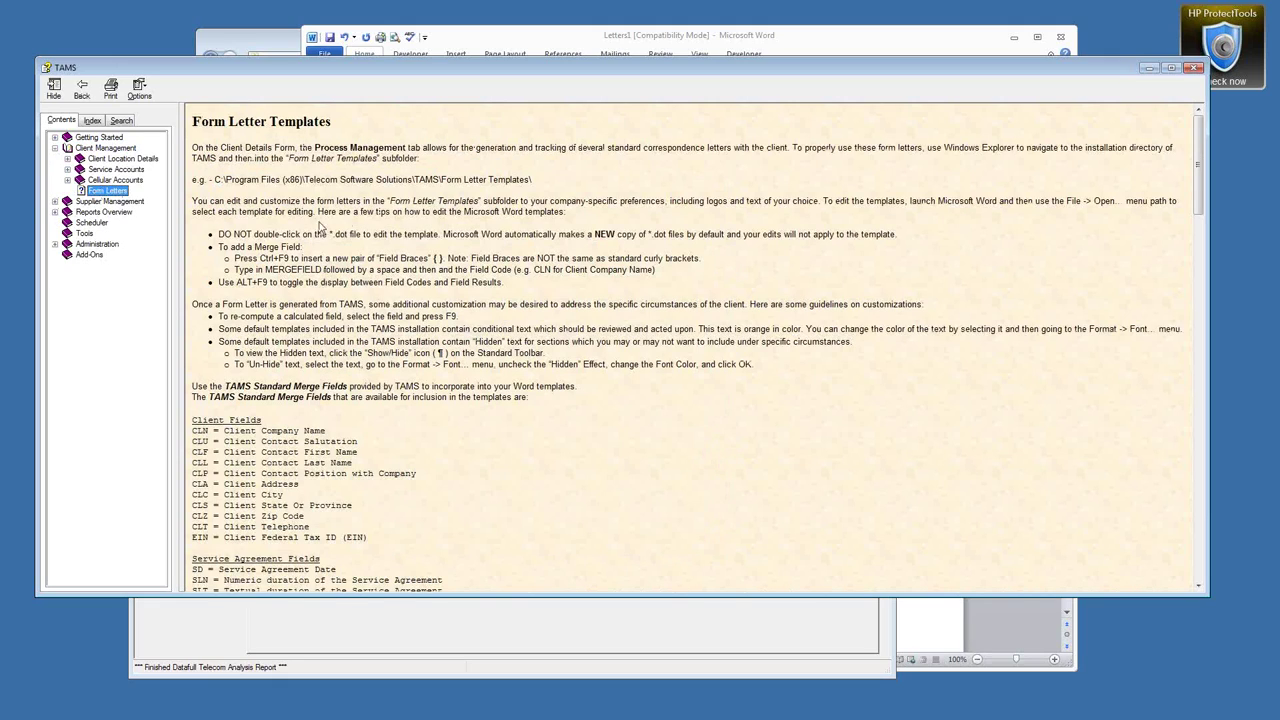
# Examine the TAMS Standard Merge Fields in the Form Letter Templates topic, highlighting entries among the Client and Service Agreement fields.
pyautogui.moveTo(197, 122); pyautogui.dragTo(283, 124)
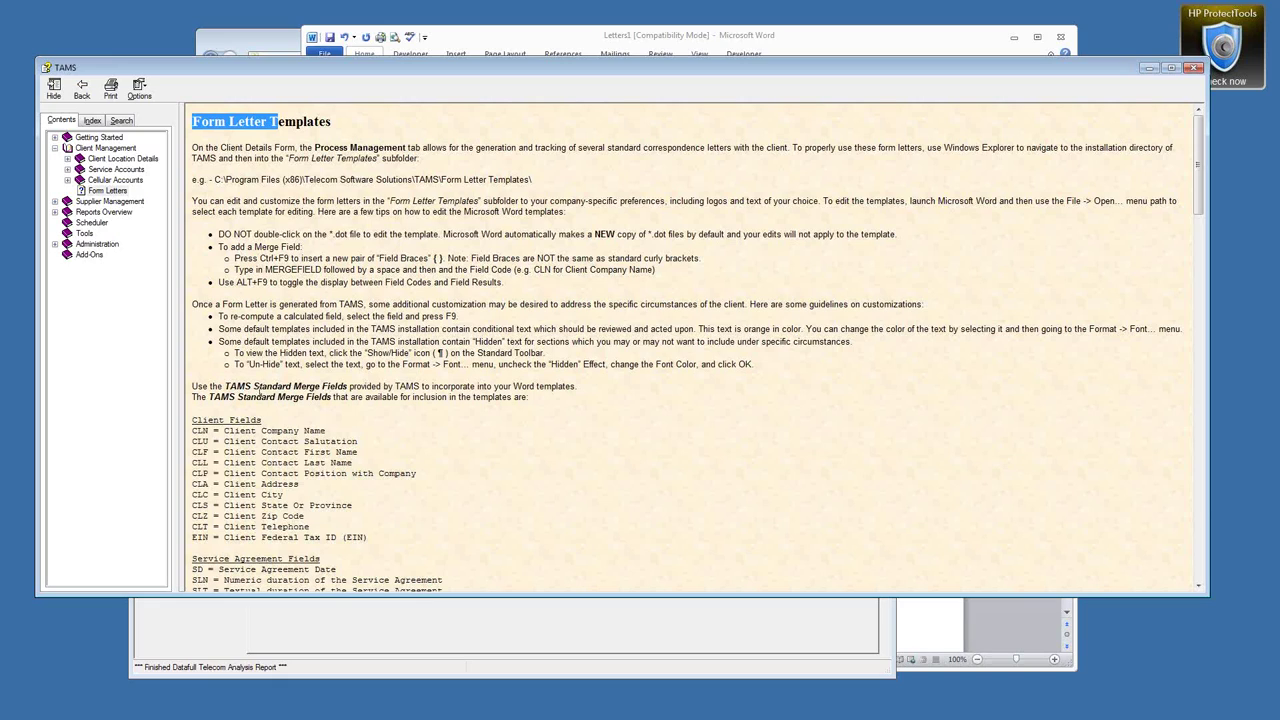
pyautogui.moveTo(228, 386); pyautogui.dragTo(349, 387)
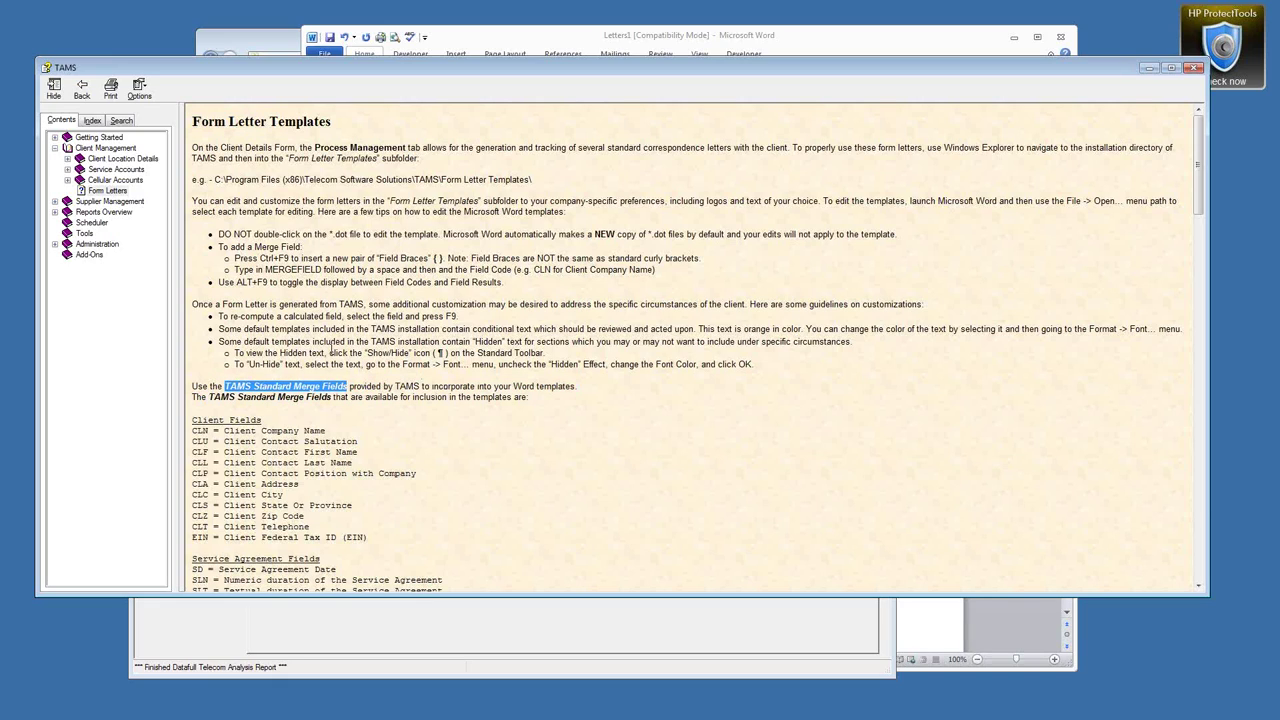
pyautogui.scroll(-4, 330, 354)
pyautogui.scroll(5, 330, 354)
pyautogui.moveTo(326, 431); pyautogui.dragTo(258, 431)
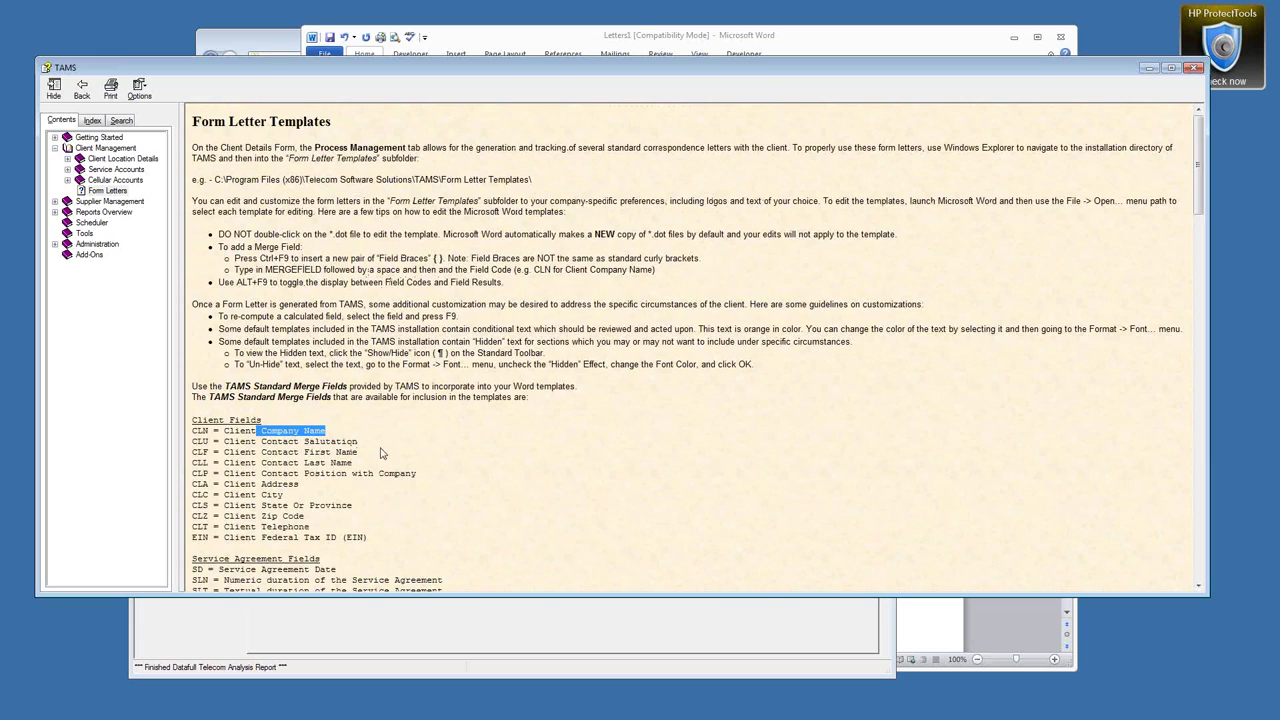
pyautogui.moveTo(357, 452); pyautogui.dragTo(261, 441)
pyautogui.scroll(-1, 330, 467)
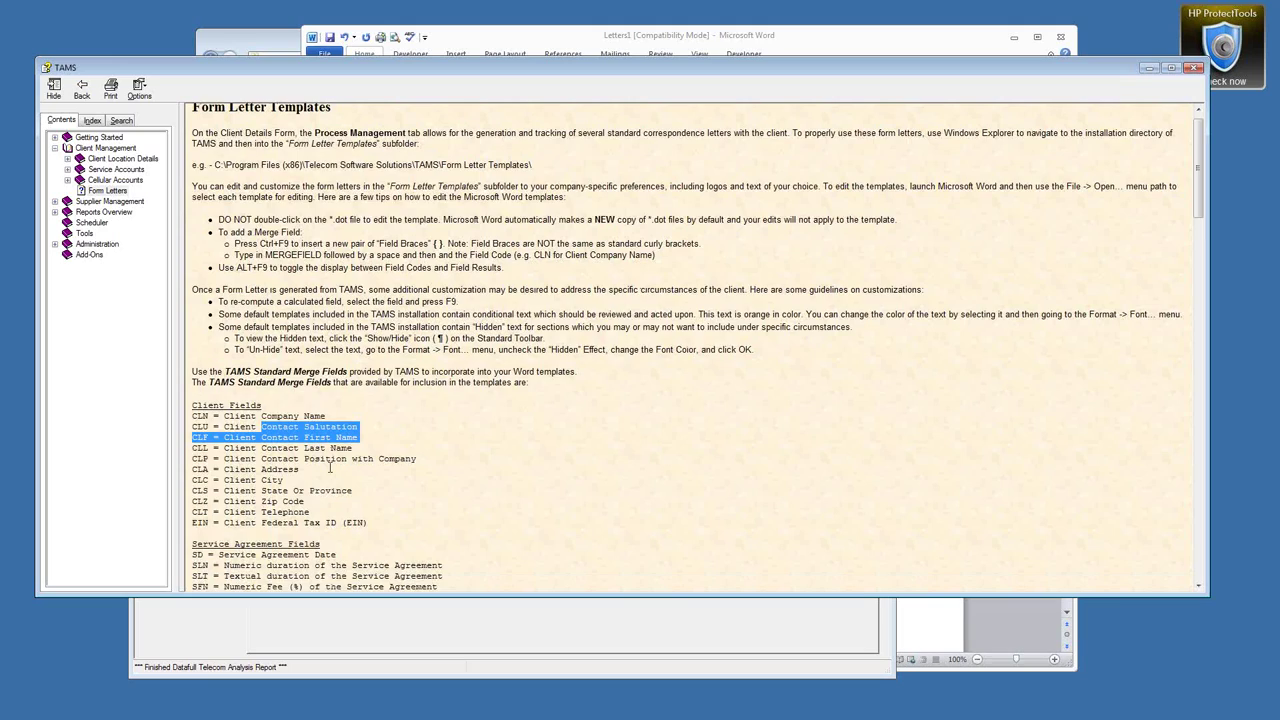
pyautogui.scroll(-5, 330, 467)
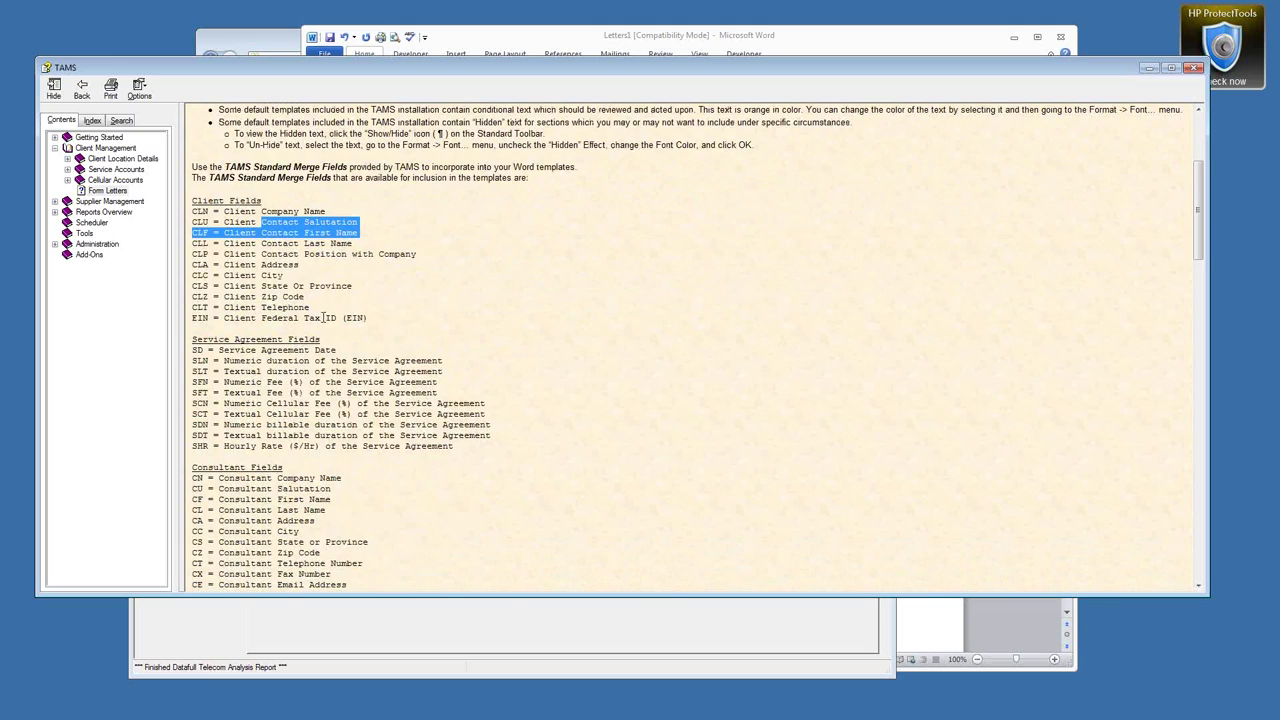
pyautogui.moveTo(368, 318); pyautogui.dragTo(261, 320)
pyautogui.scroll(-5, 261, 337)
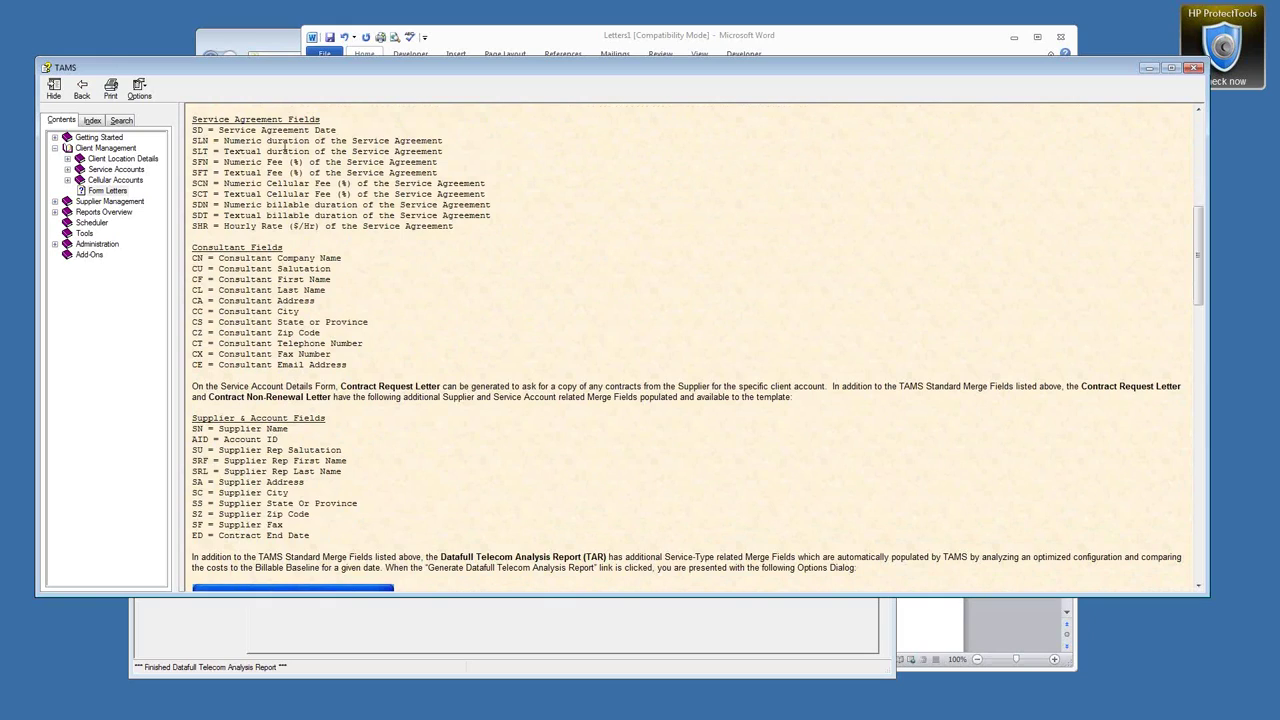
pyautogui.moveTo(193, 130); pyautogui.dragTo(358, 215)
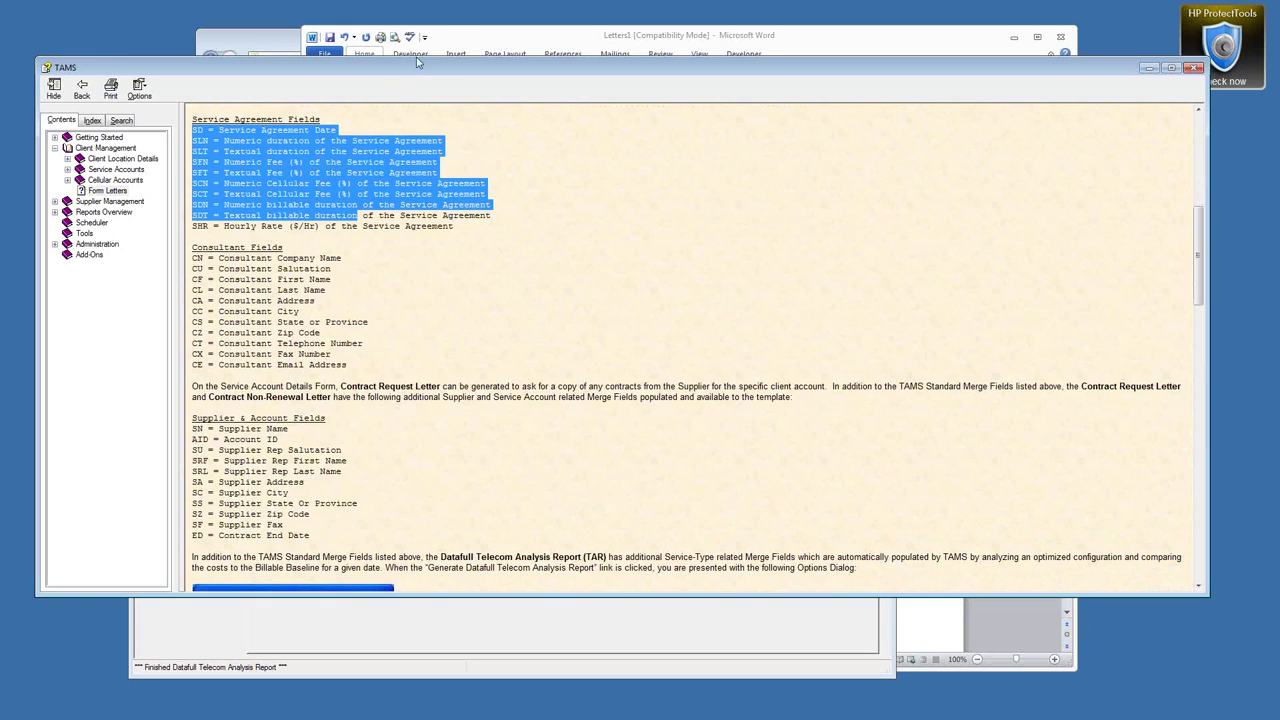
# Switch to the Word report and highlight the Service Agreement signing date in the cover letter on page 1.
pyautogui.click(570, 40)
pyautogui.moveTo(1067, 222); pyautogui.dragTo(1073, 155)
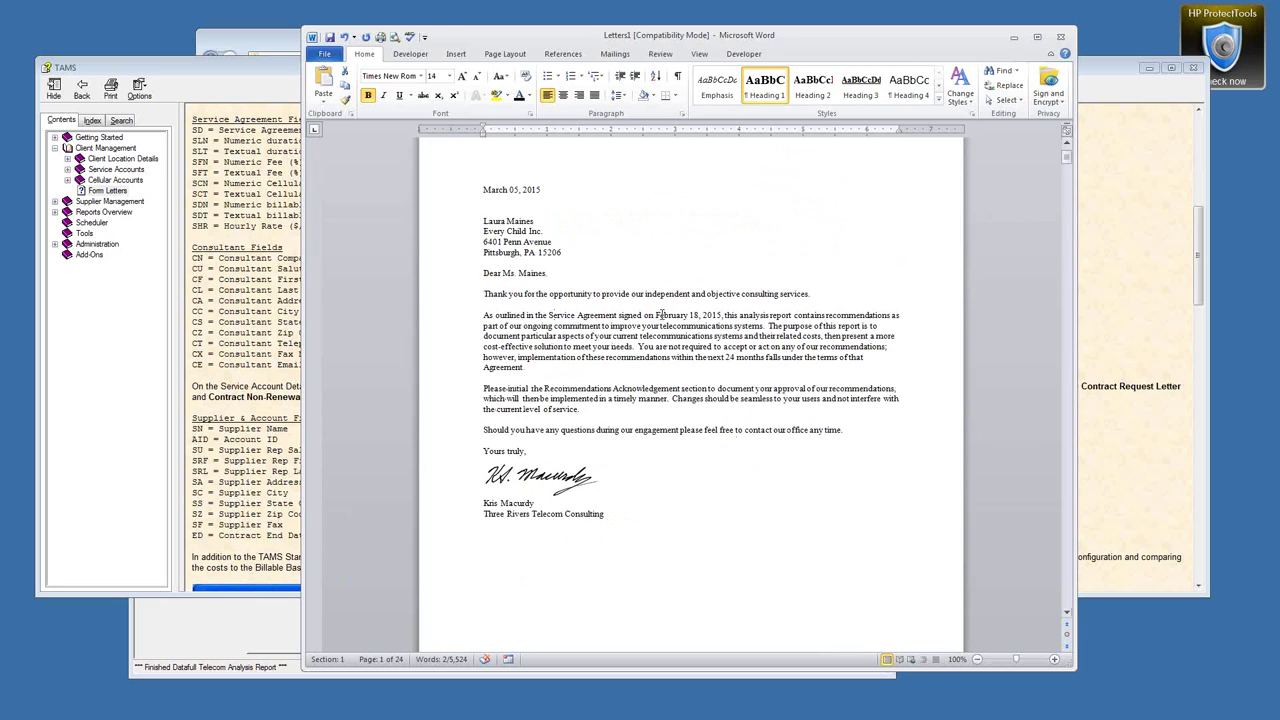
pyautogui.moveTo(650, 315); pyautogui.dragTo(724, 315)
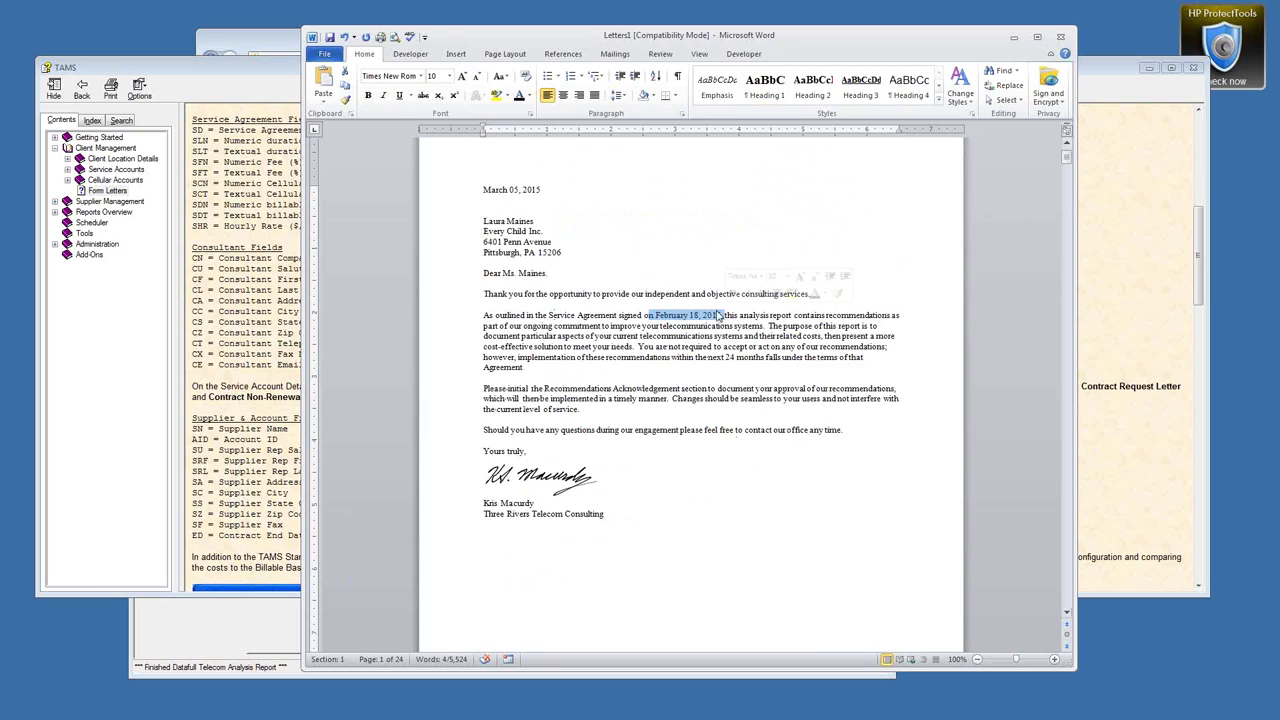
# Return to the TAMS help and examine how to add a merge field, highlighting the field braces instruction and the Client Company Name entry.
pyautogui.click(213, 78)
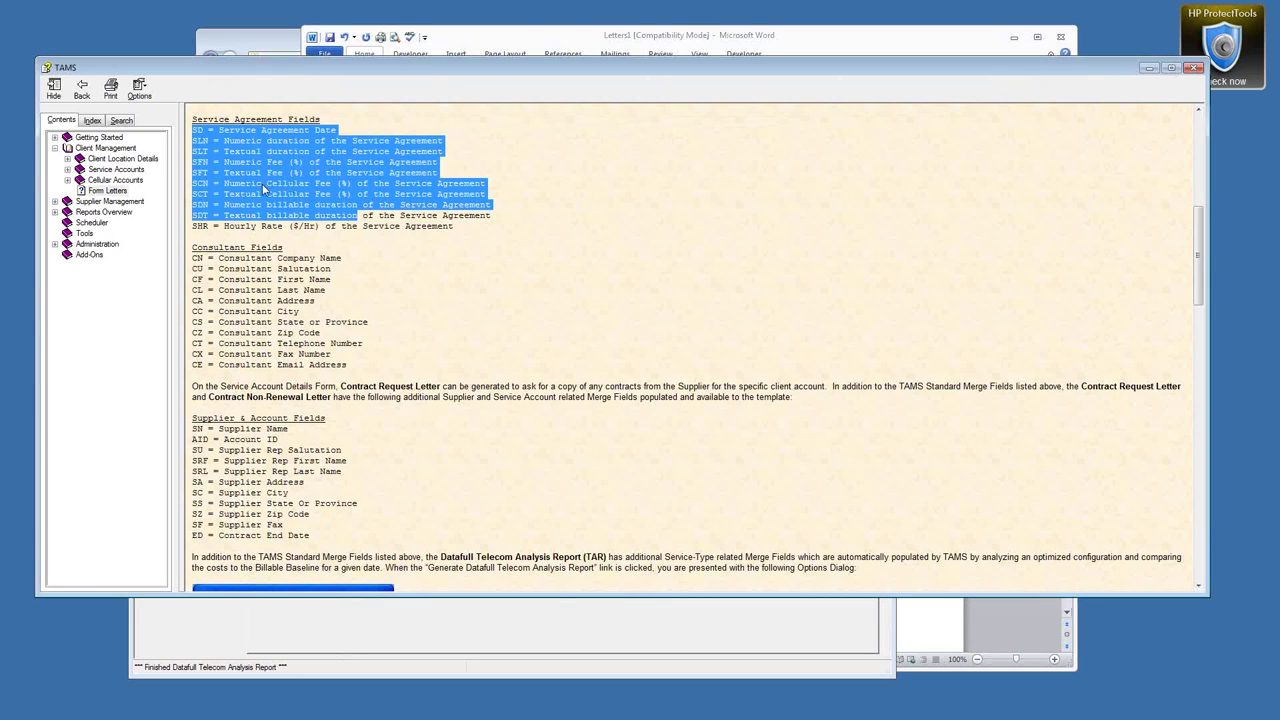
pyautogui.scroll(-2, 298, 193)
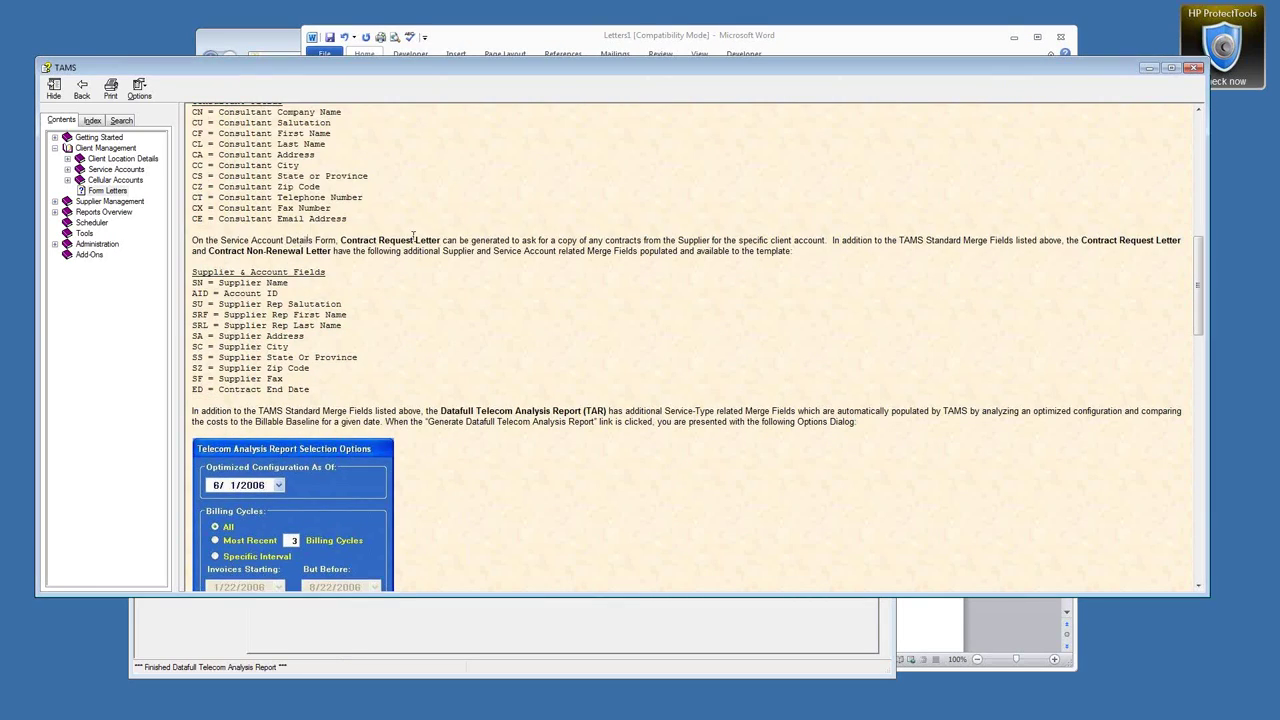
pyautogui.scroll(5, 408, 238)
pyautogui.scroll(2, 413, 241)
pyautogui.moveTo(233, 258); pyautogui.dragTo(446, 264)
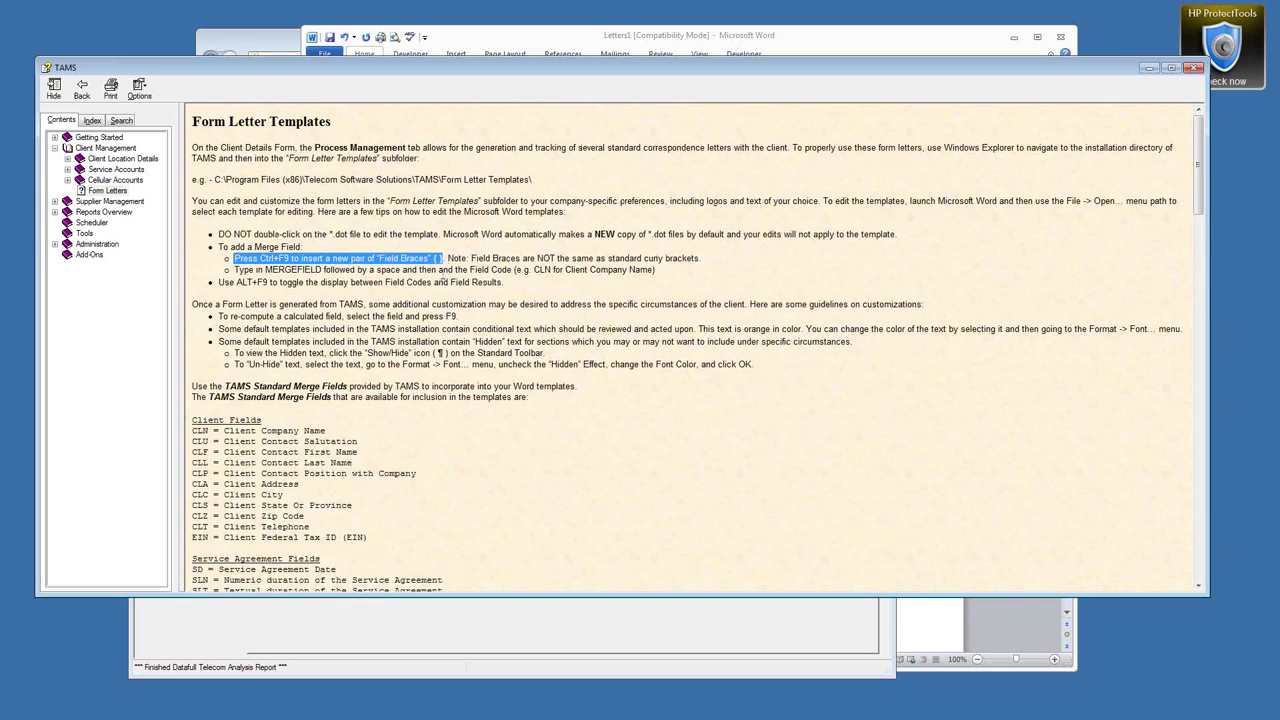
pyautogui.moveTo(210, 432); pyautogui.dragTo(310, 431)
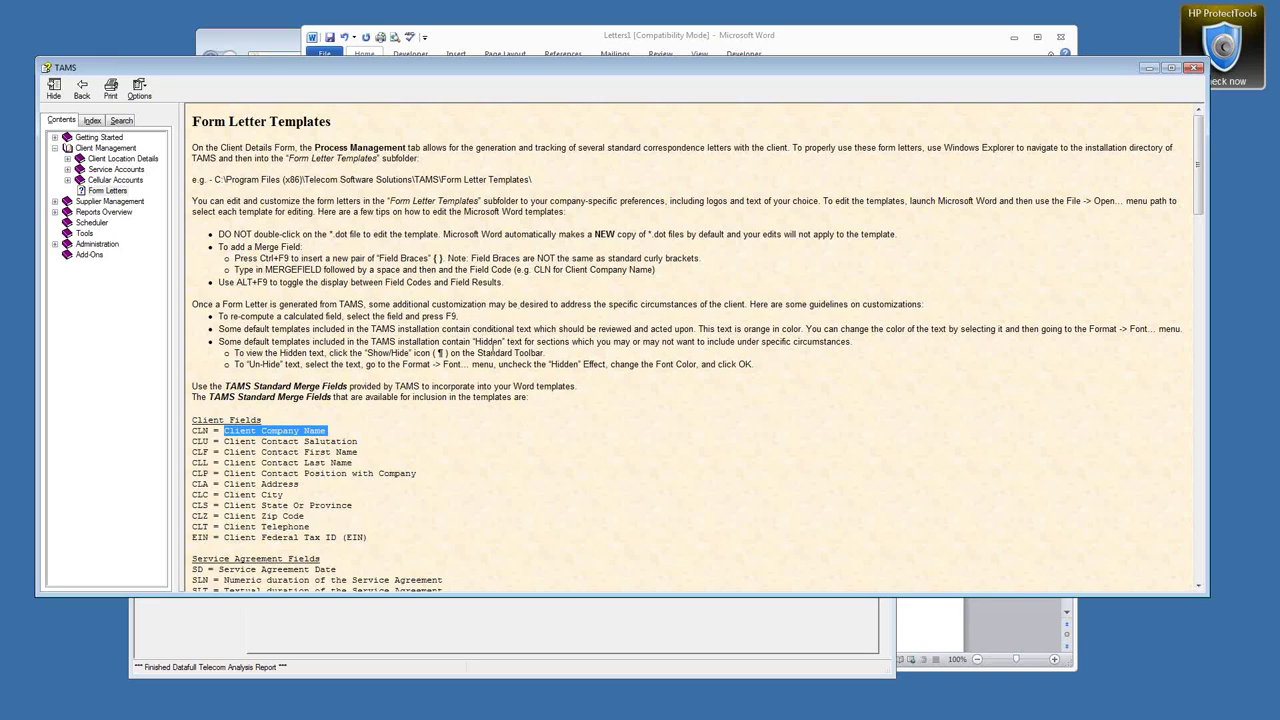
pyautogui.scroll(-3, 491, 370)
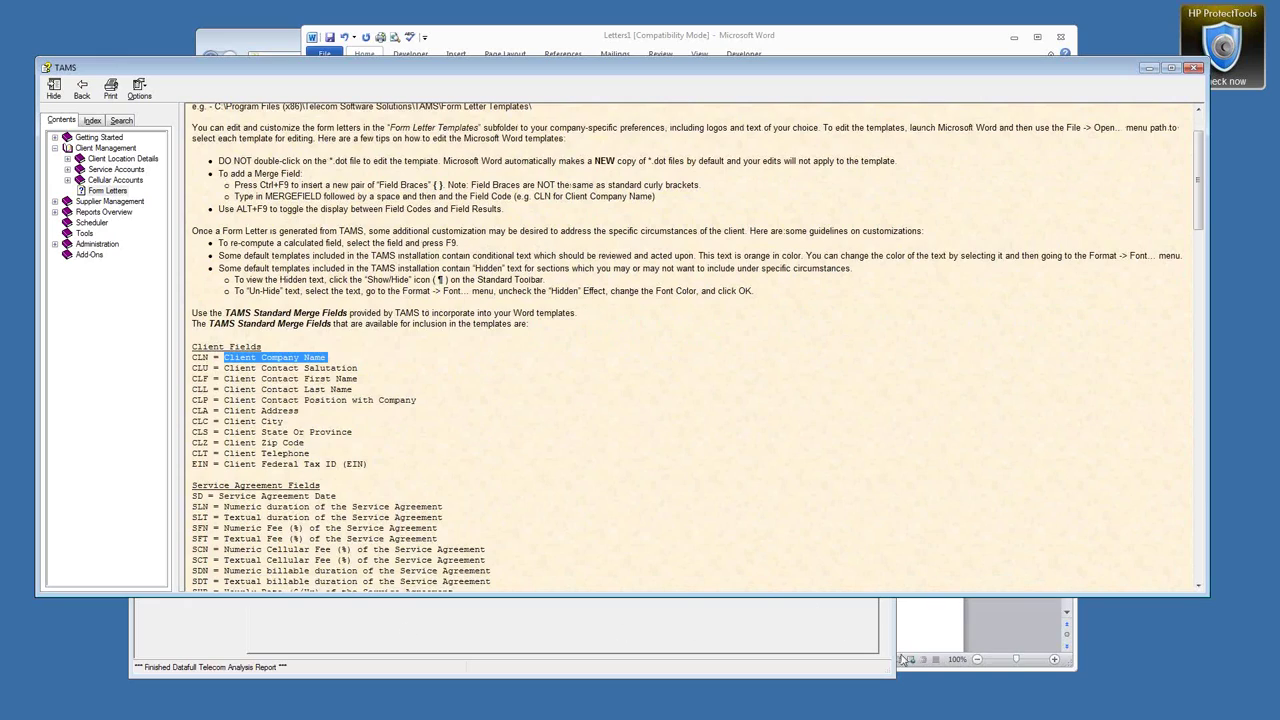
# Switch to Windows Explorer and open the Form Letter Templates folder under TAMS\TRTC on the trtc network share.
pyautogui.click(255, 47)
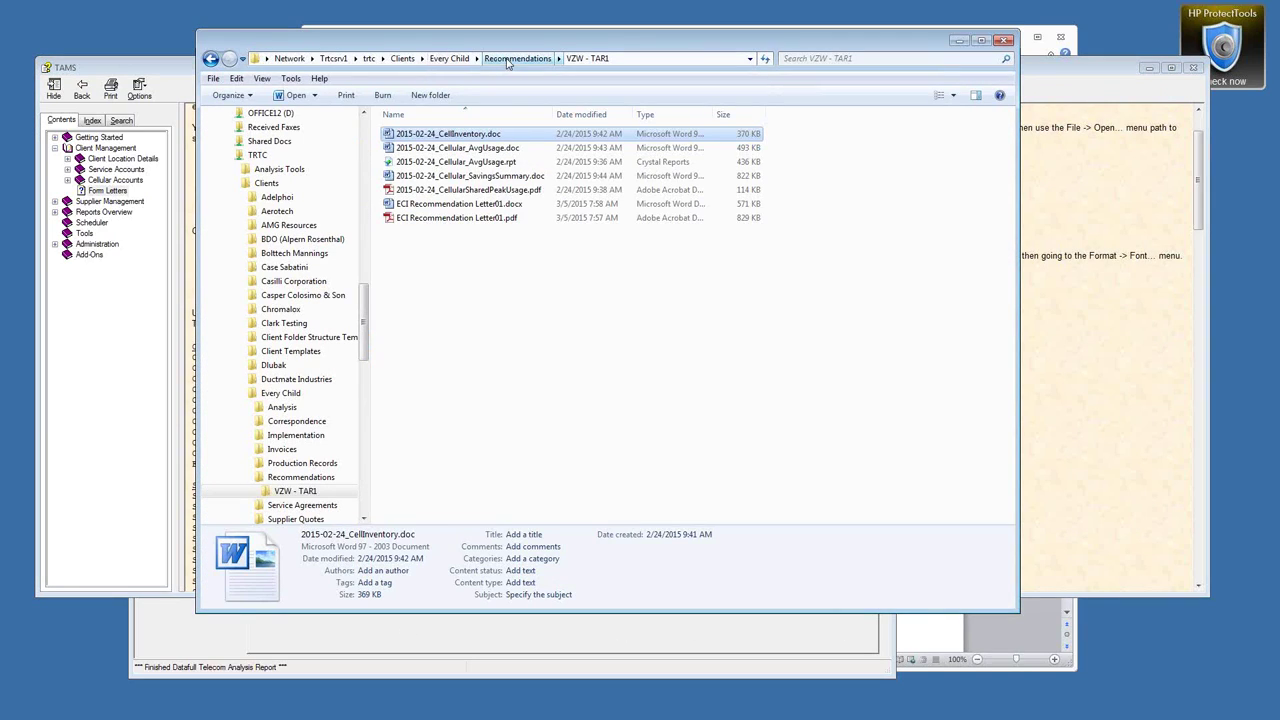
pyautogui.press('Escape')
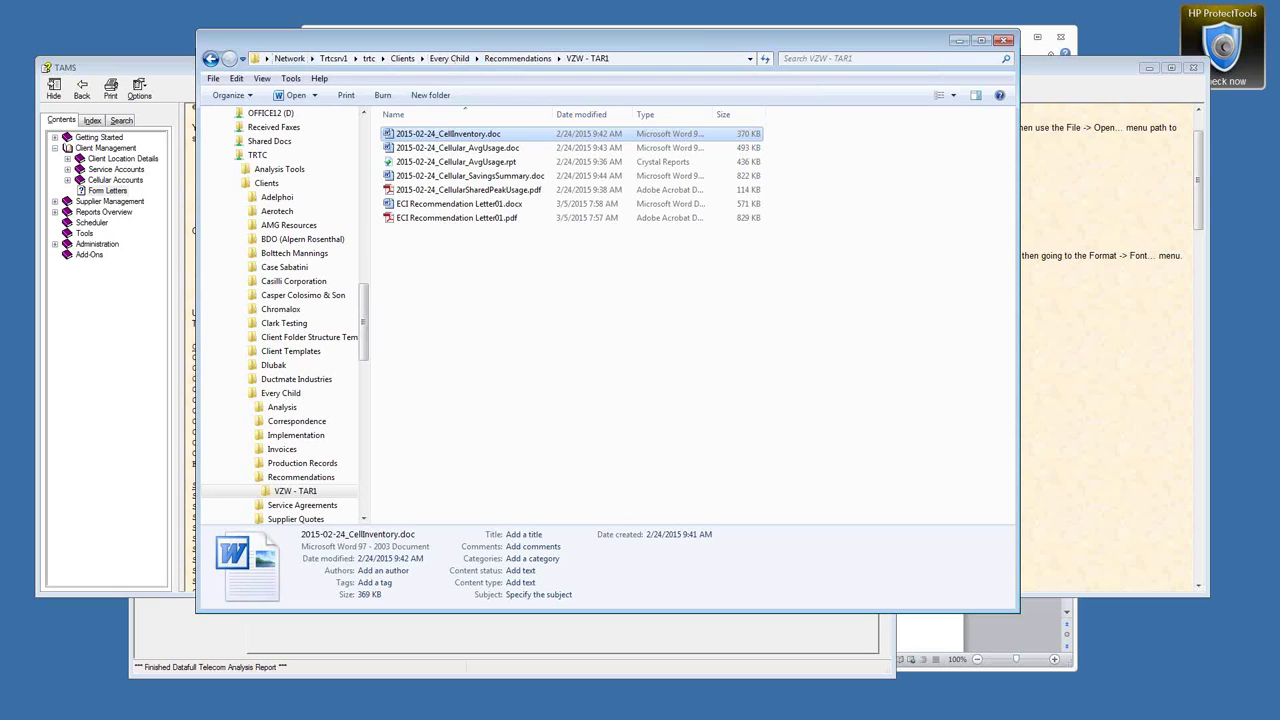
pyautogui.click(118, 290)
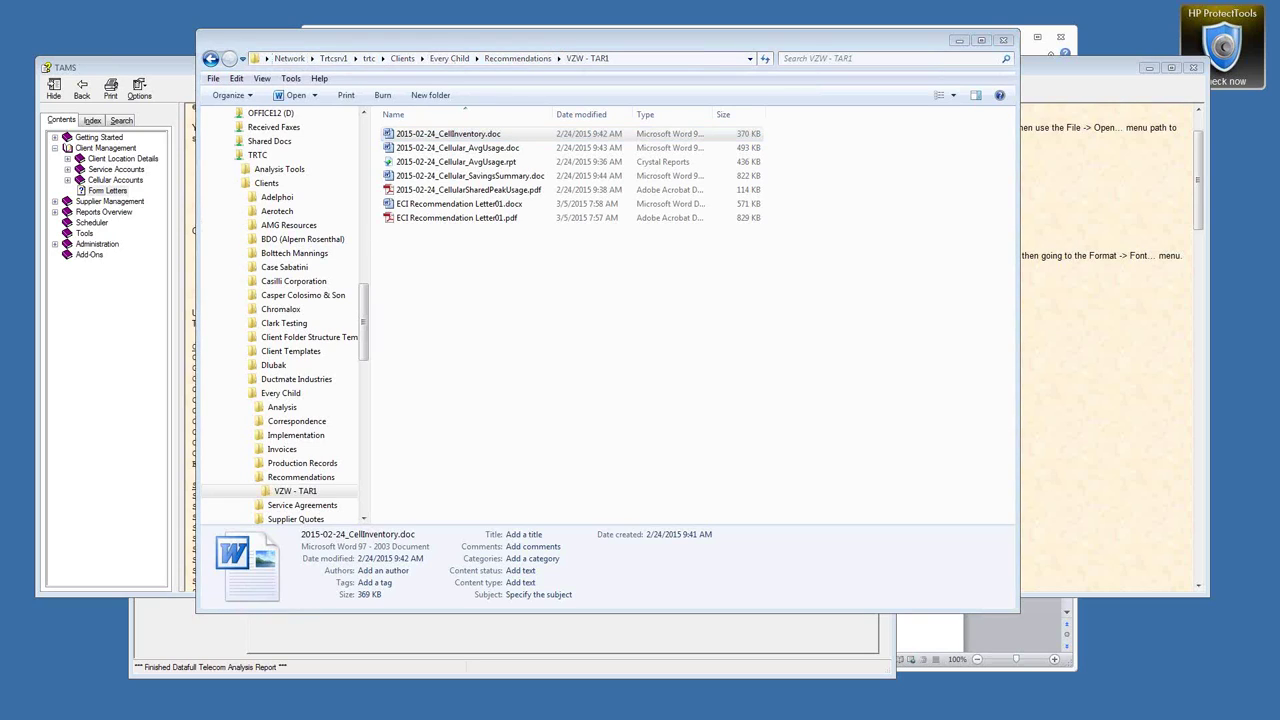
pyautogui.doubleClick(355, 376)
pyautogui.doubleClick(362, 274)
pyautogui.doubleClick(375, 205)
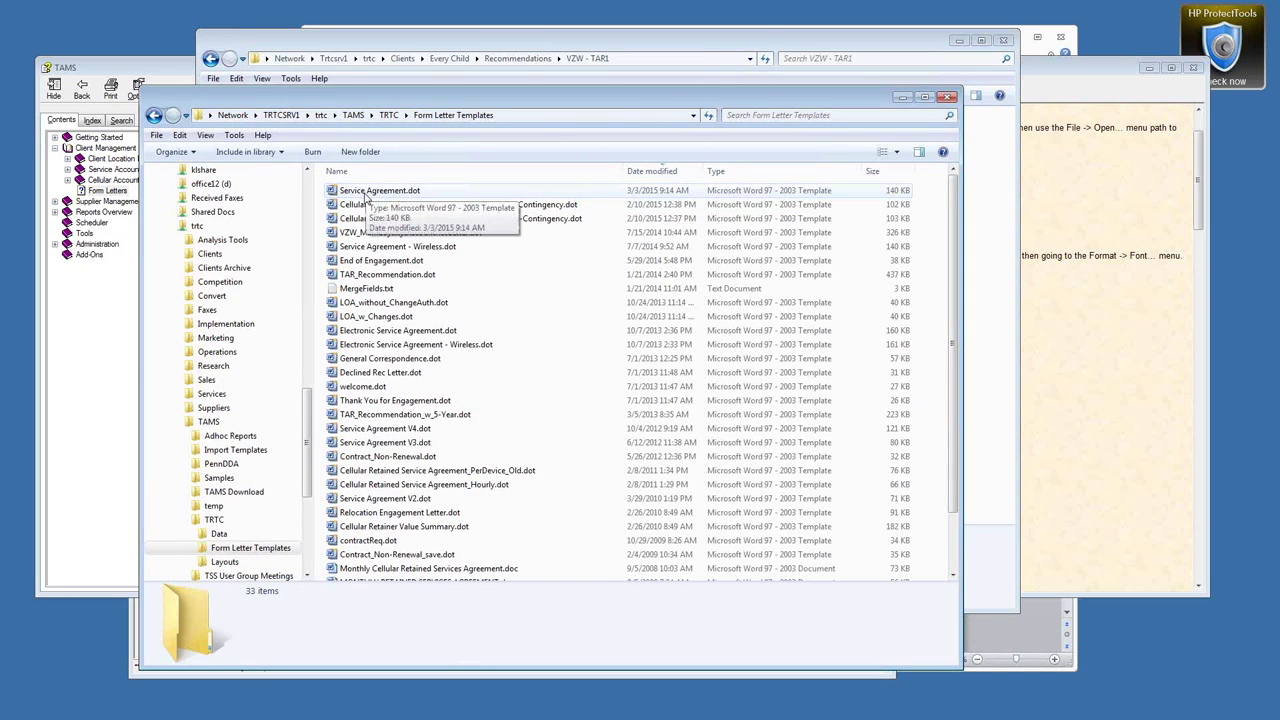
# Open the TAR_Recommendation.dot template itself for editing in Word and select the Client First Name merge field in the address block.
pyautogui.click(375, 402)
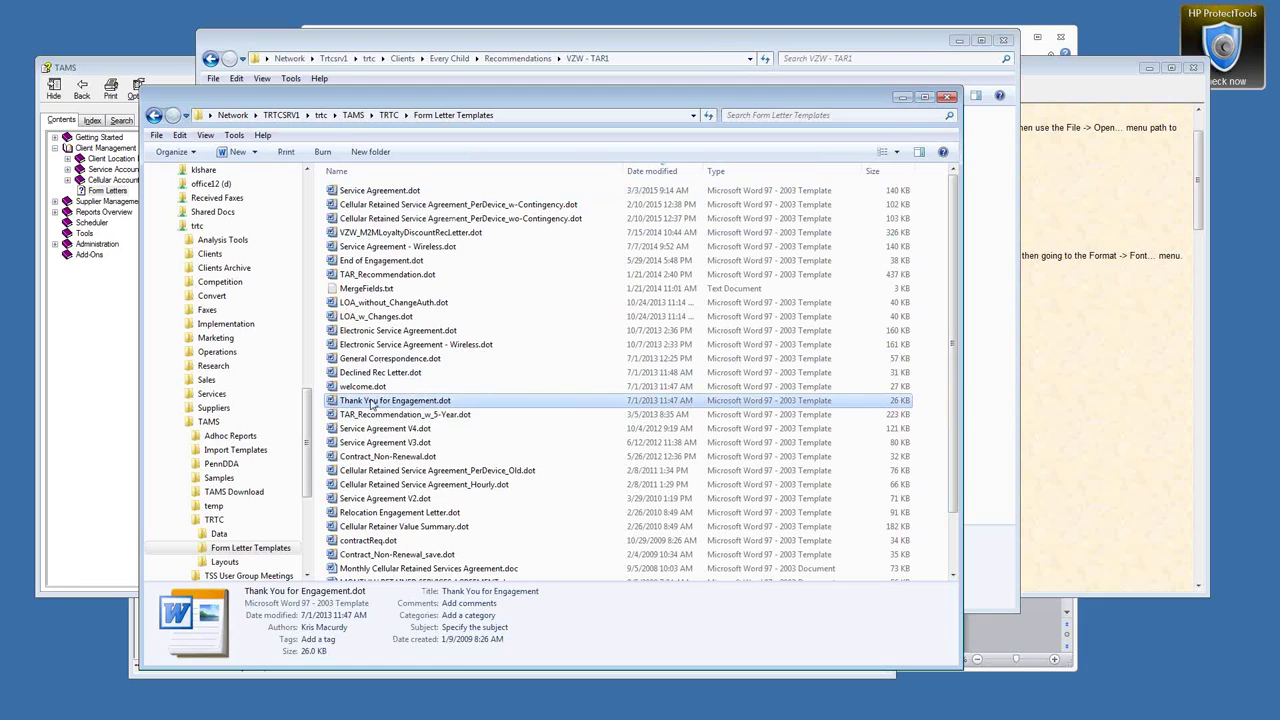
pyautogui.click(372, 276)
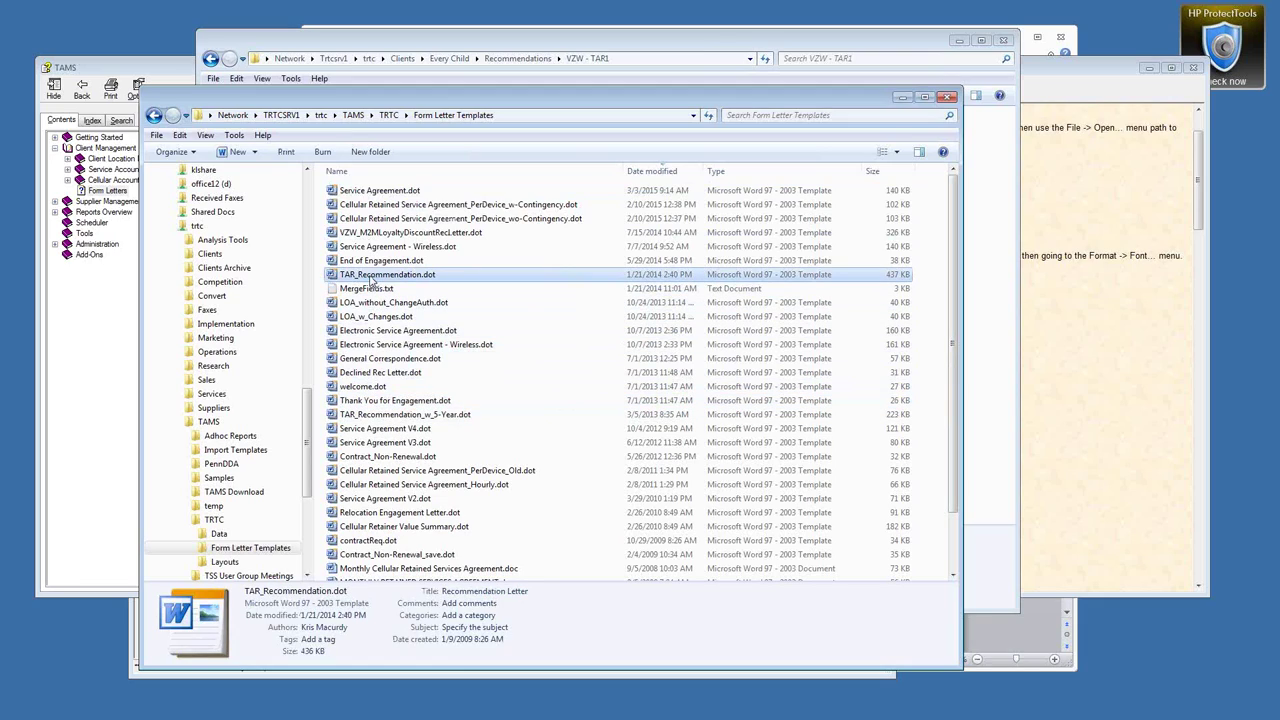
pyautogui.rightClick(373, 281)
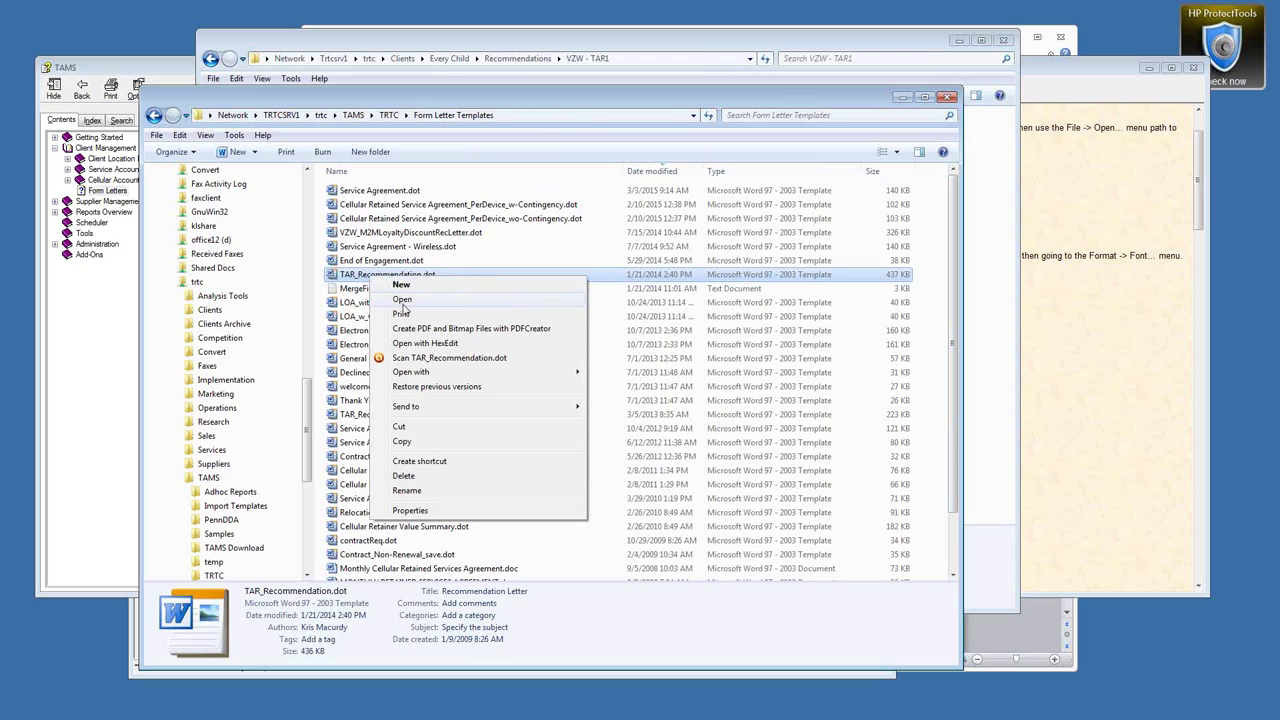
pyautogui.click(402, 300)
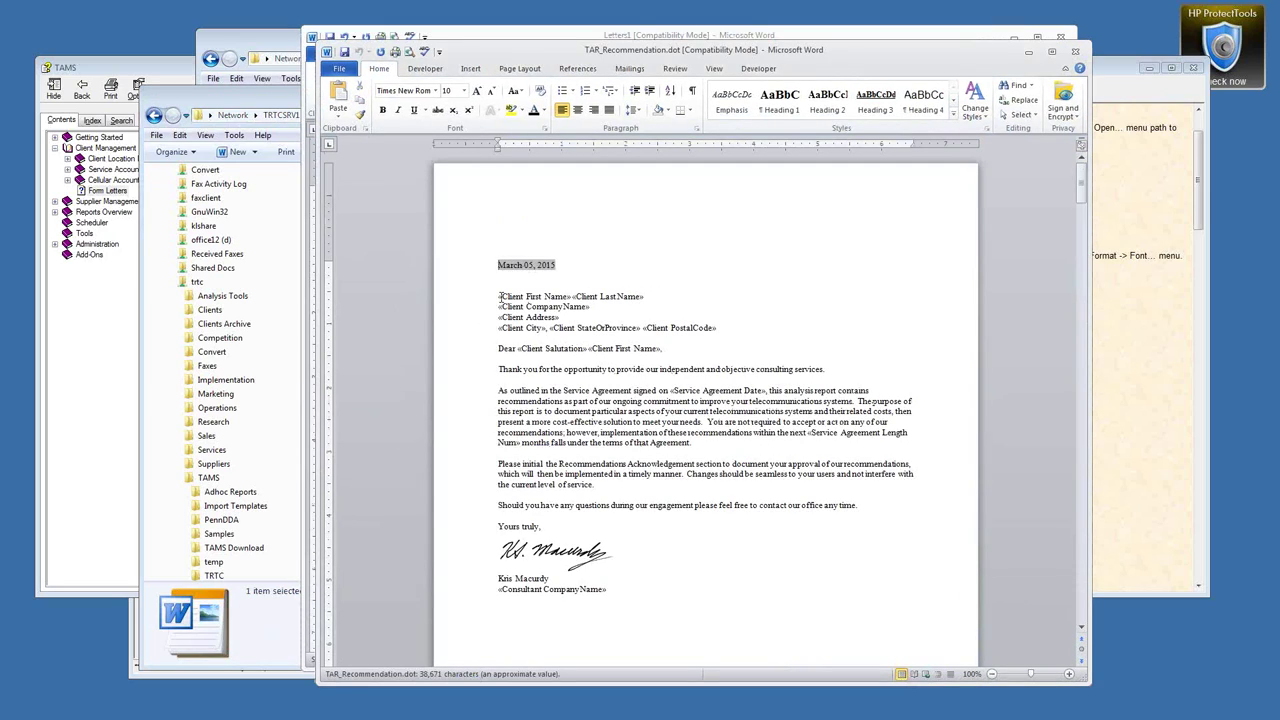
pyautogui.click(498, 297)
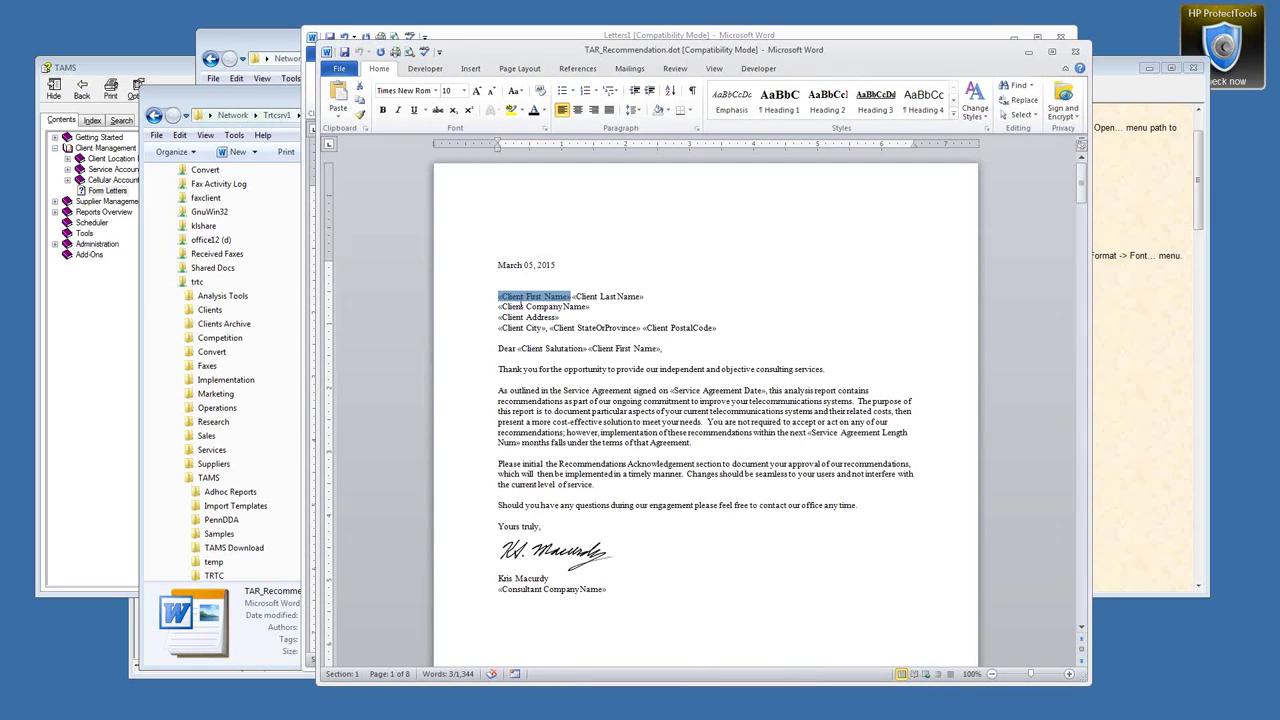
# Return to the TAMS help and highlight the instructions for inserting field braces and for toggling between field codes and field results.
pyautogui.click(1121, 93)
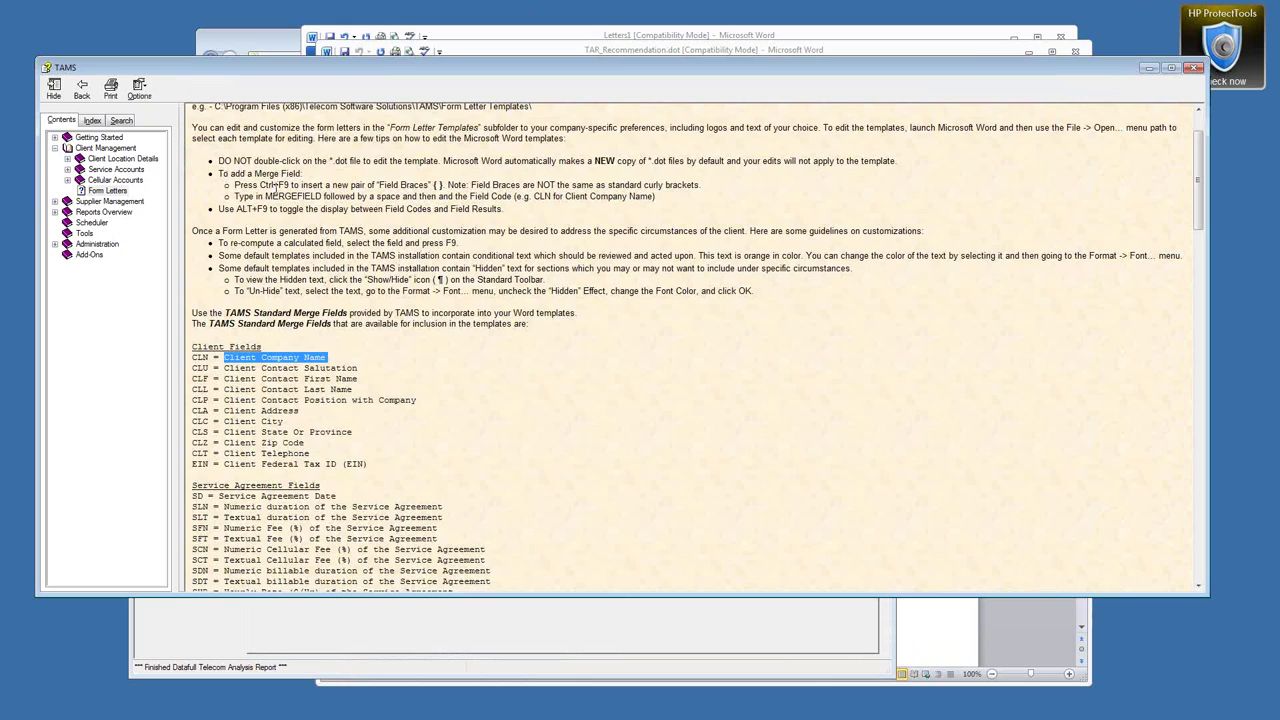
pyautogui.scroll(2, 444, 184)
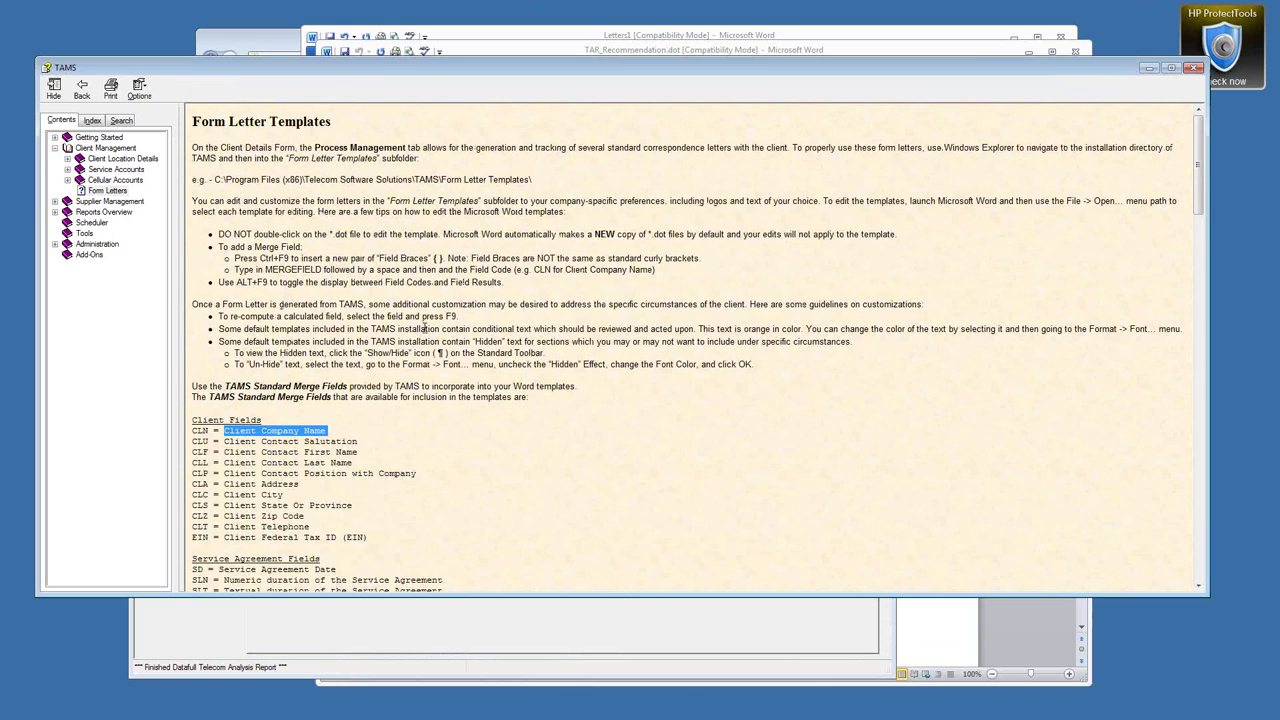
pyautogui.moveTo(259, 258); pyautogui.dragTo(380, 266)
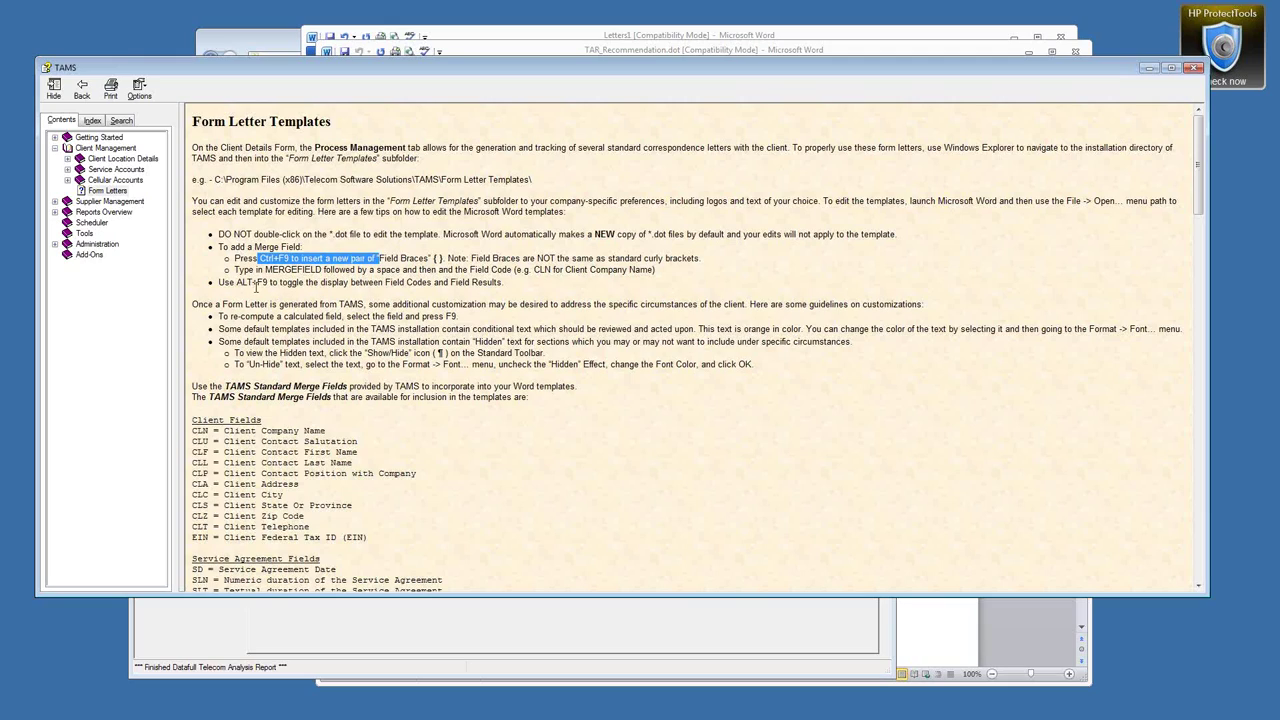
pyautogui.moveTo(236, 282); pyautogui.dragTo(502, 283)
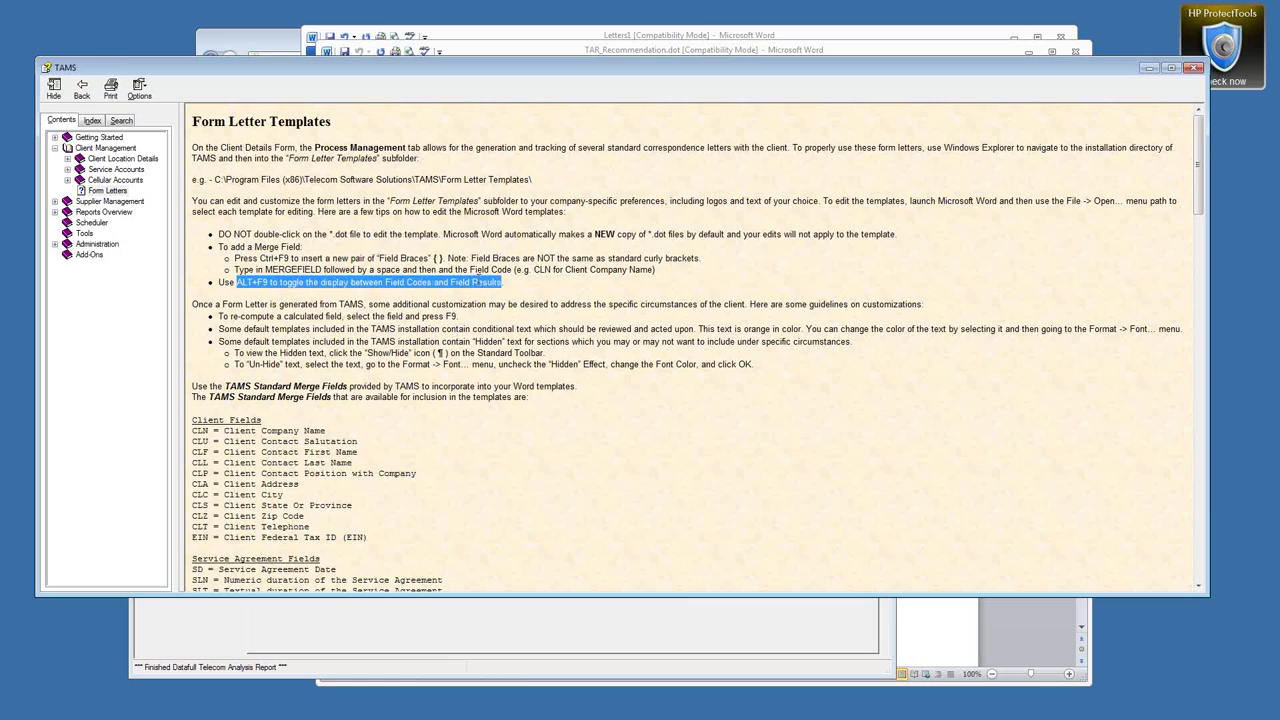
# Minimize the Letters1 report and display the field codes in the TAR_Recommendation.dot template.
pyautogui.click(552, 37)
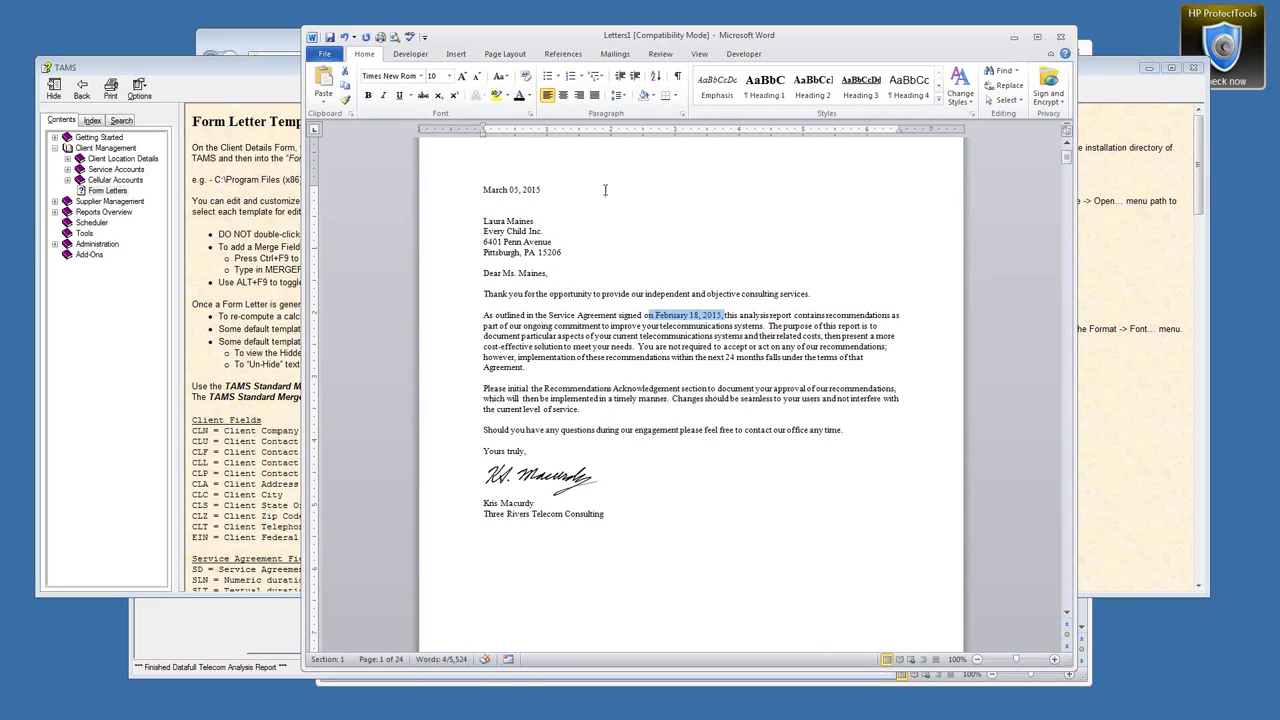
pyautogui.click(1014, 37)
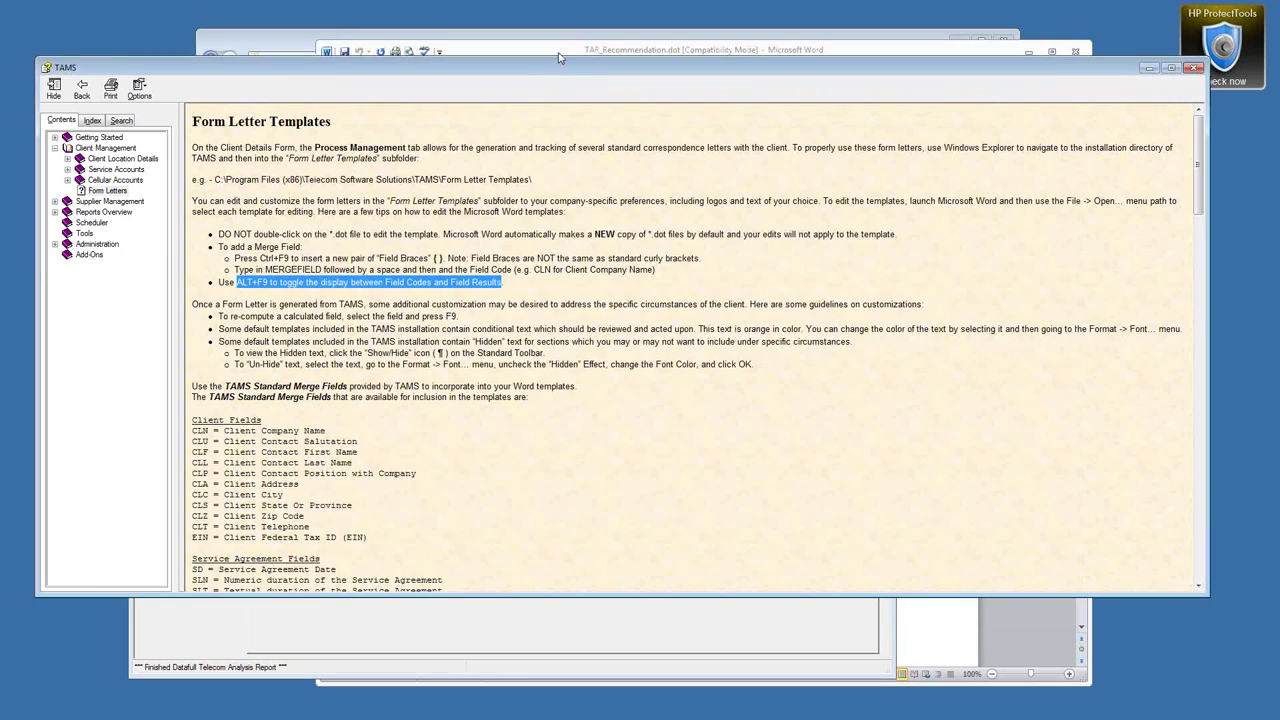
pyautogui.click(559, 57)
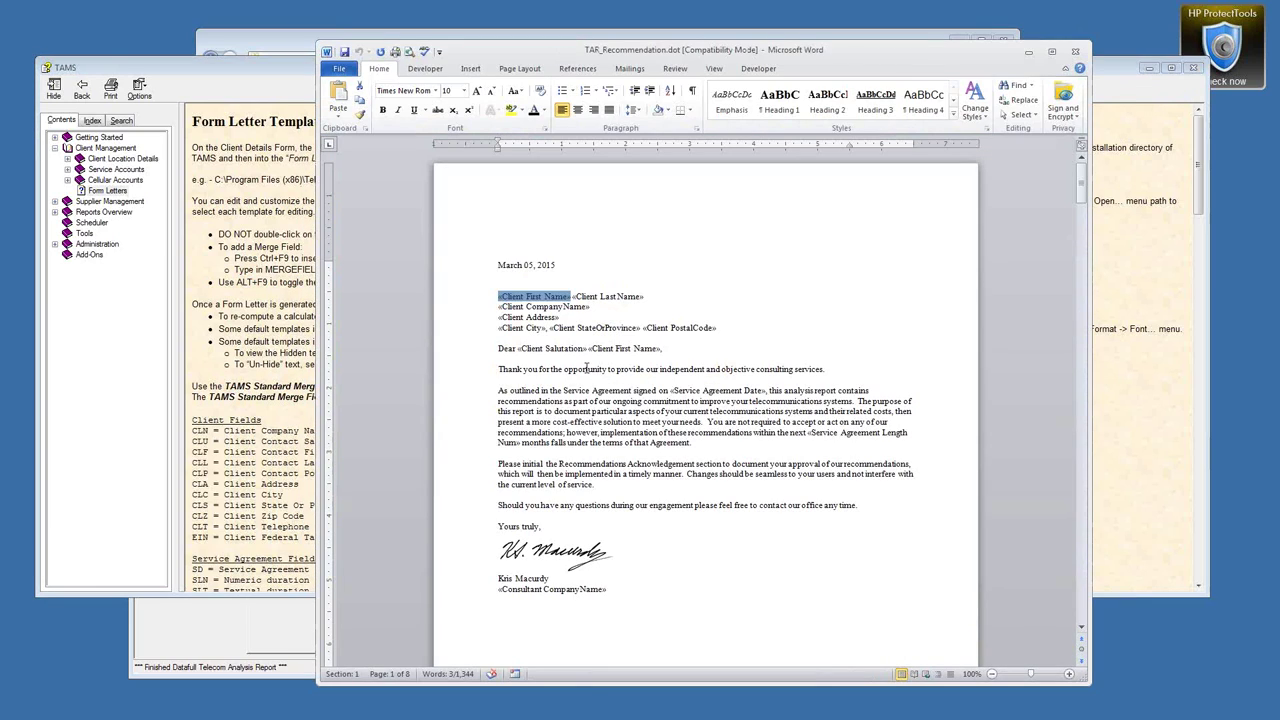
pyautogui.hotkey('alt', 'F9')
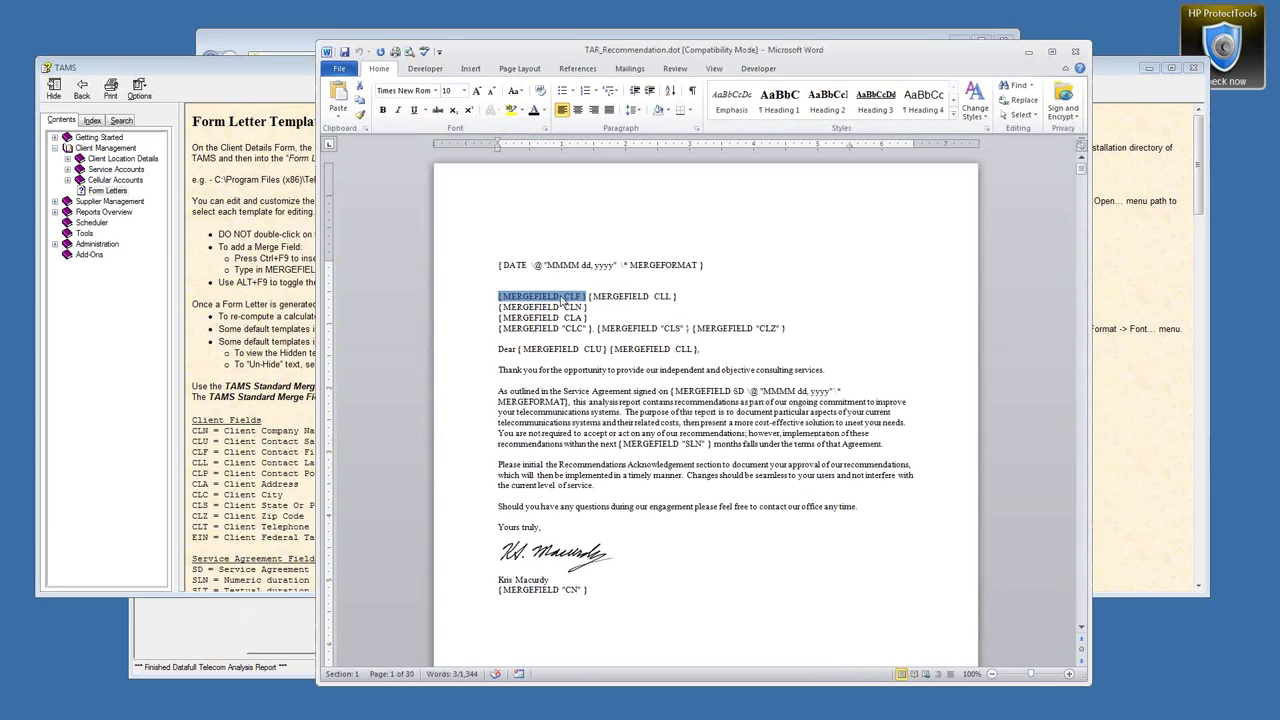
# Select the CLF code in the template's first merge field and highlight its matching entry under Client Fields in the TAMS help.
pyautogui.click(562, 302)
pyautogui.doubleClick(568, 303)
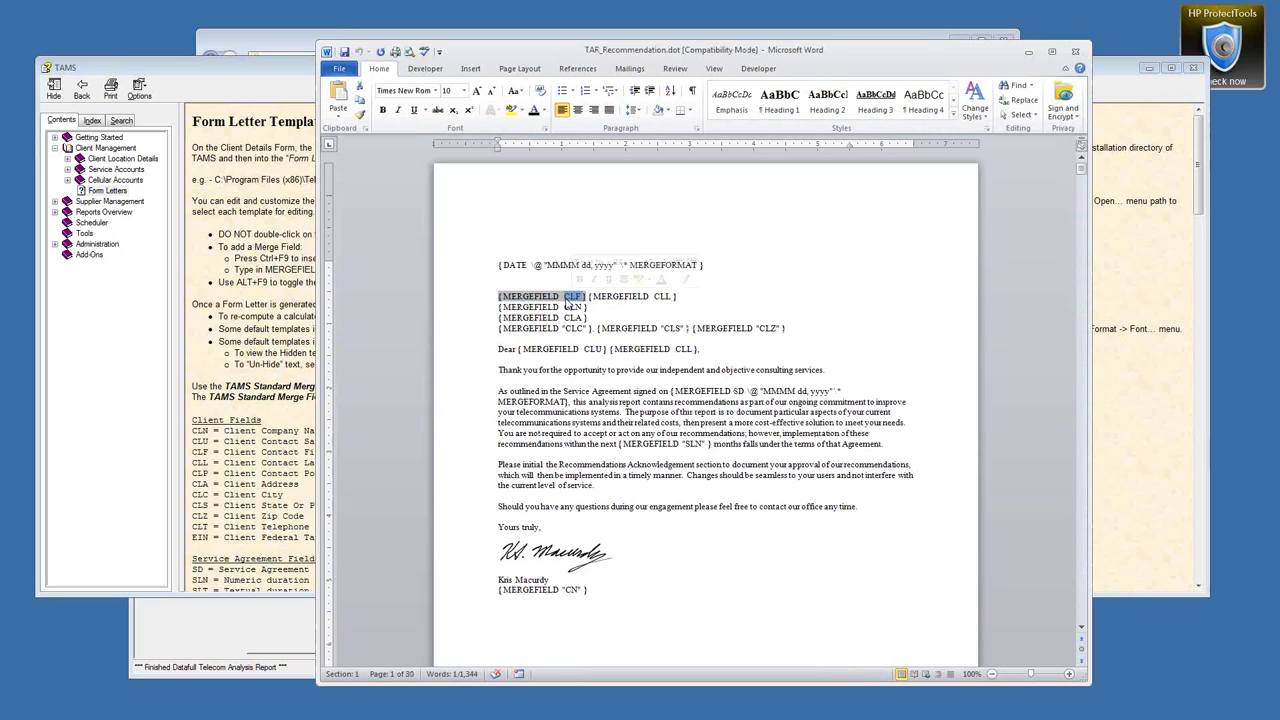
pyautogui.click(210, 446)
pyautogui.doubleClick(195, 453)
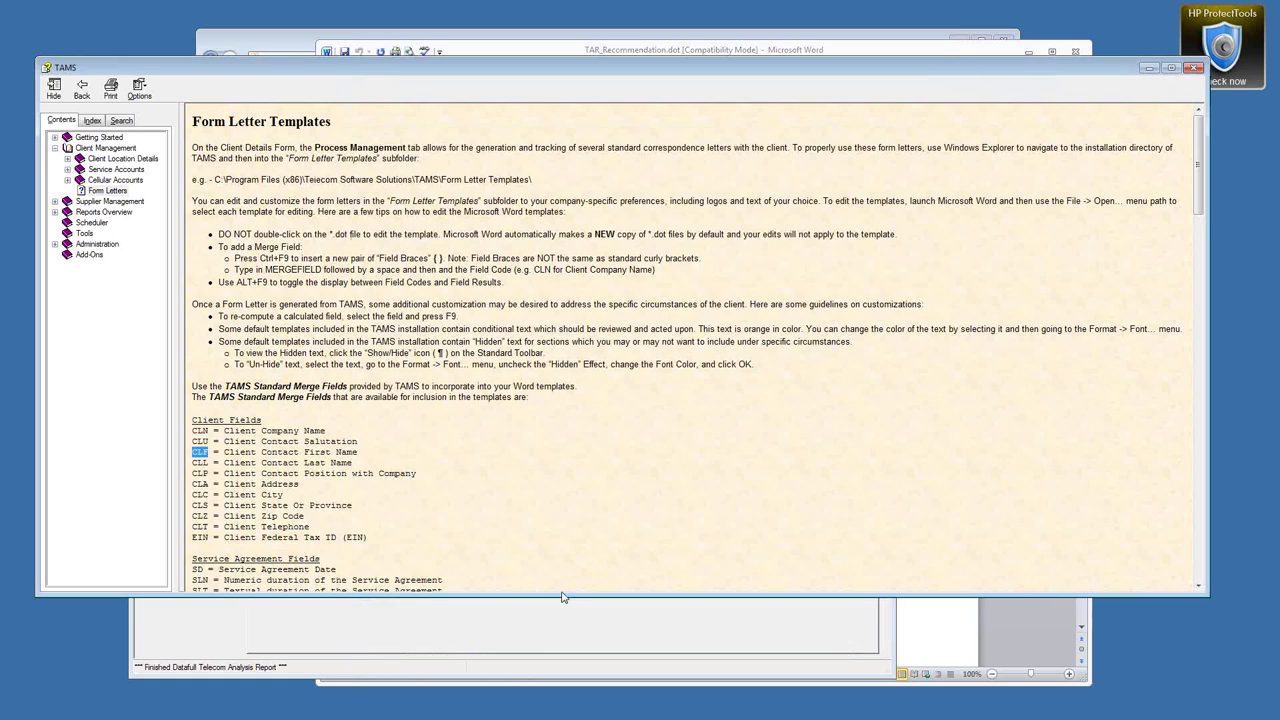
# Examine the additional merge fields for the Datafull TAR in the help topic, highlighting the Inclusion Flags and Percentage Savings headings.
pyautogui.scroll(-20, 350, 305)
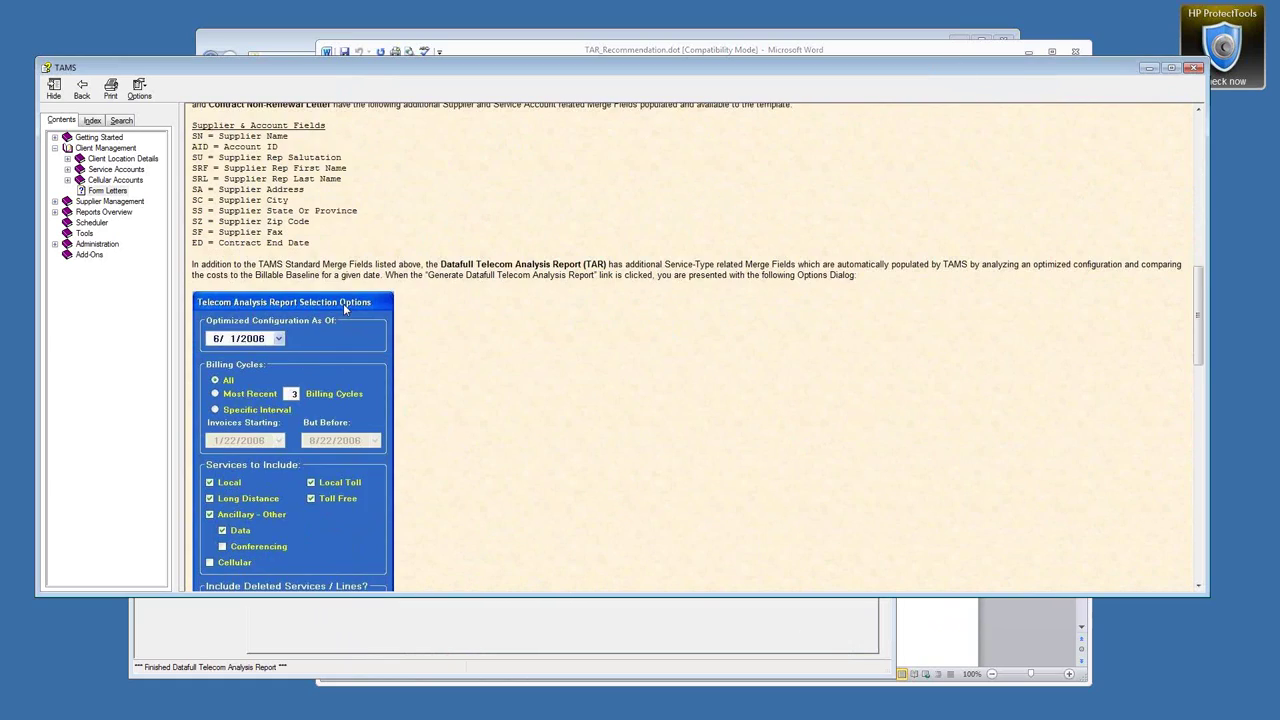
pyautogui.scroll(-8, 355, 229)
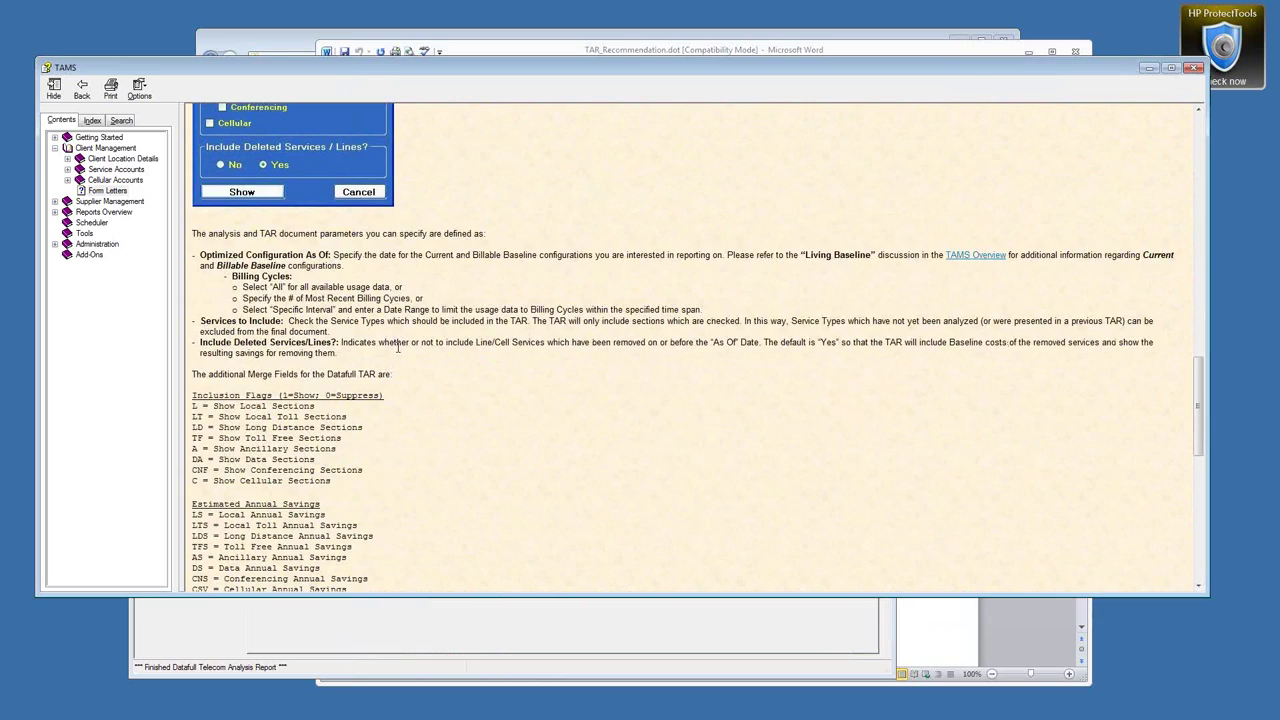
pyautogui.scroll(-3, 397, 347)
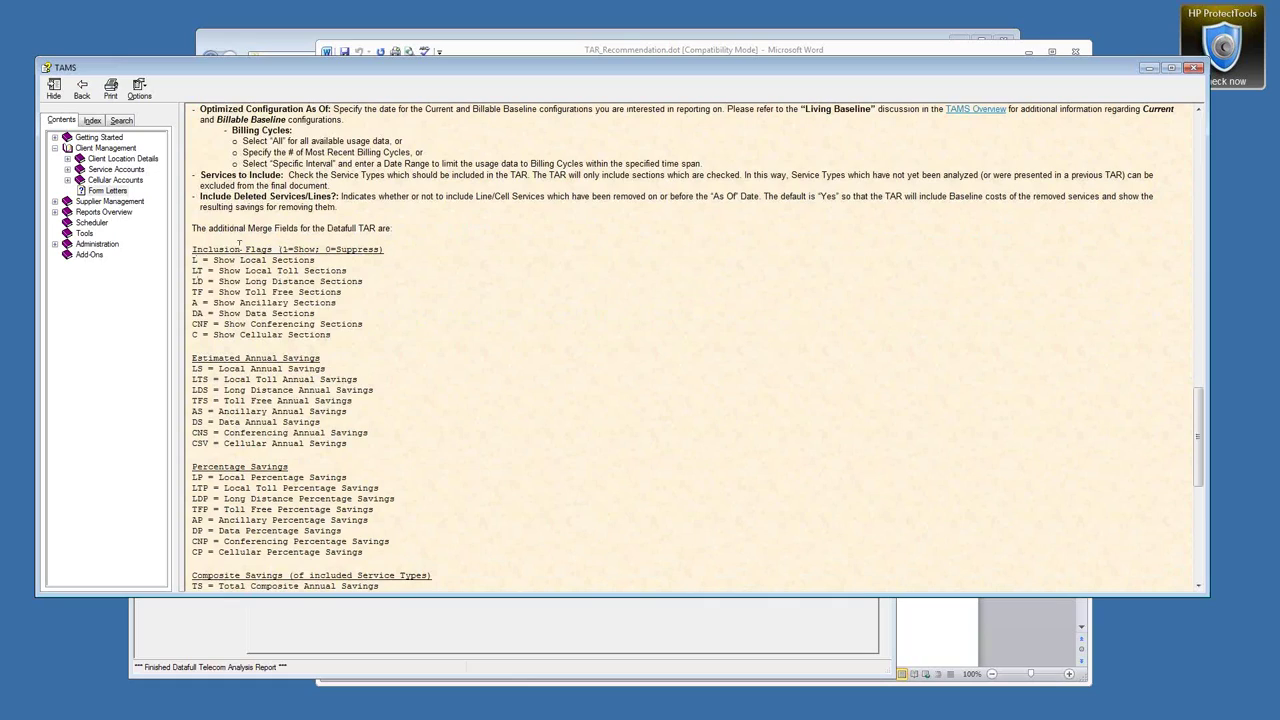
pyautogui.moveTo(192, 250); pyautogui.dragTo(380, 250)
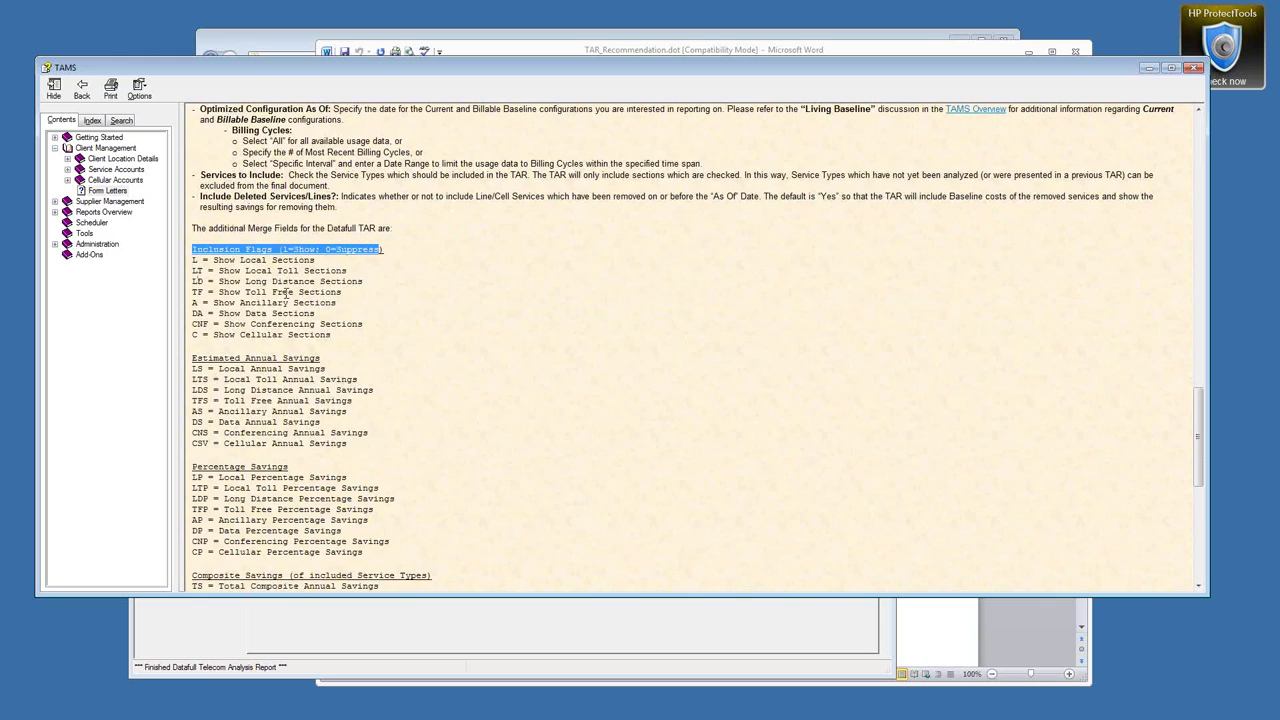
pyautogui.scroll(-5, 287, 292)
pyautogui.scroll(1, 197, 222)
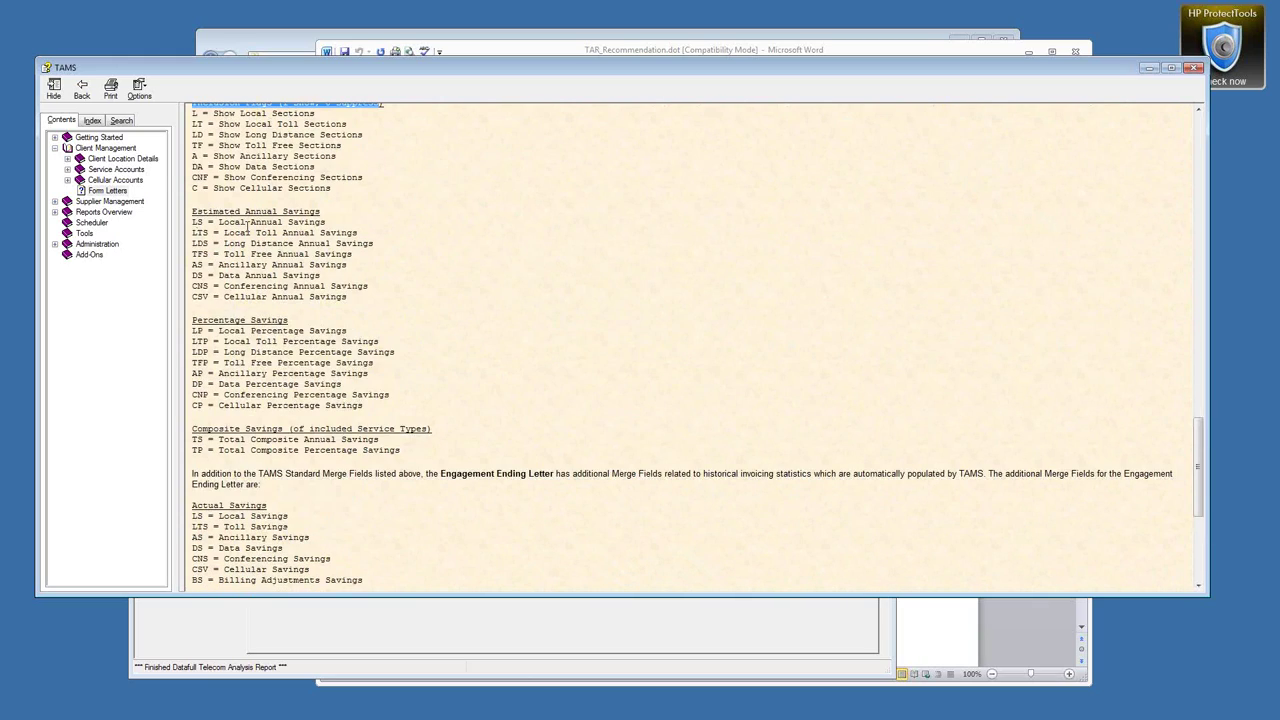
pyautogui.moveTo(192, 330); pyautogui.dragTo(360, 400)
pyautogui.scroll(2, 360, 401)
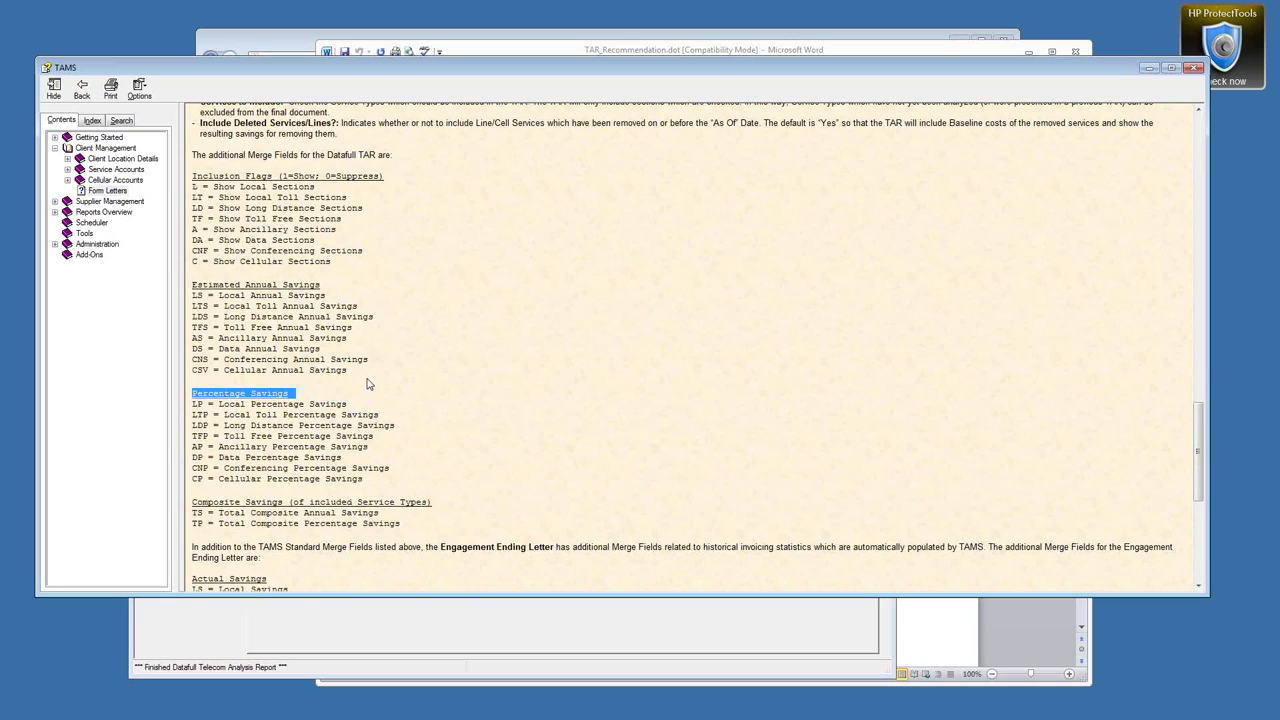
# Examine the additional merge fields for the Engagement Ending Letter and highlight that letter's name in the help text.
pyautogui.scroll(-5, 360, 400)
pyautogui.scroll(-1, 370, 372)
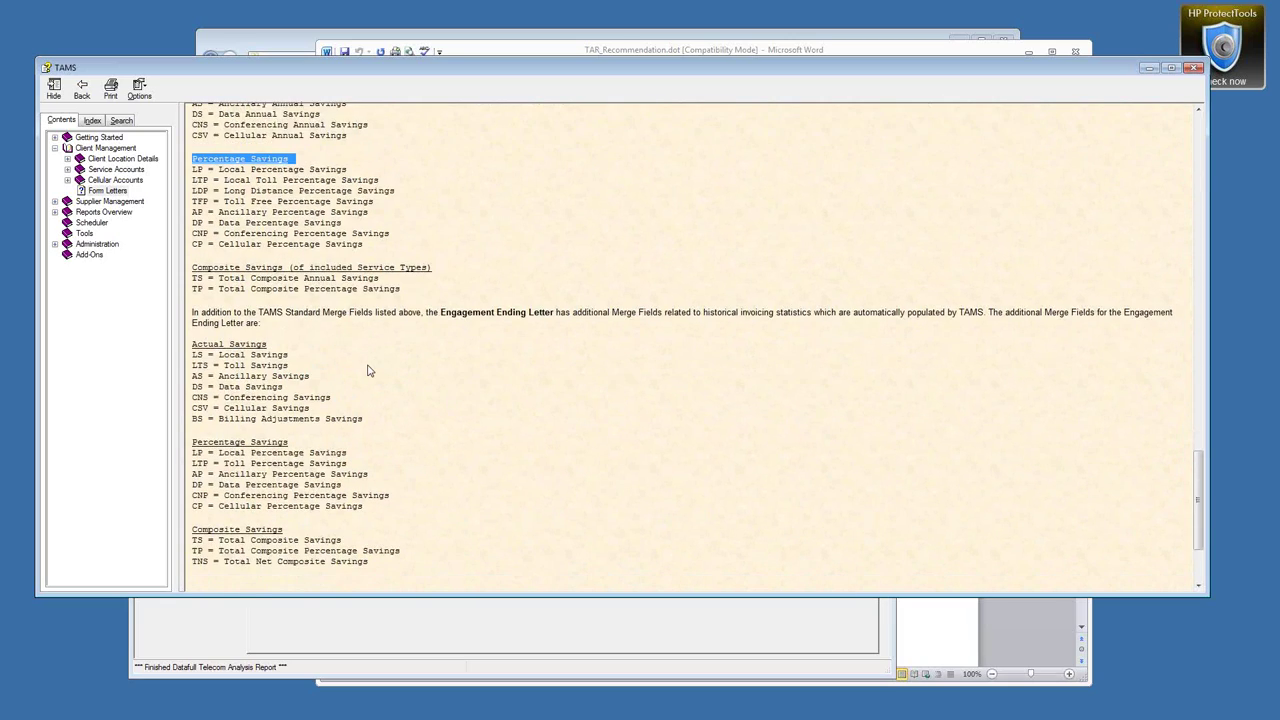
pyautogui.scroll(-3, 367, 371)
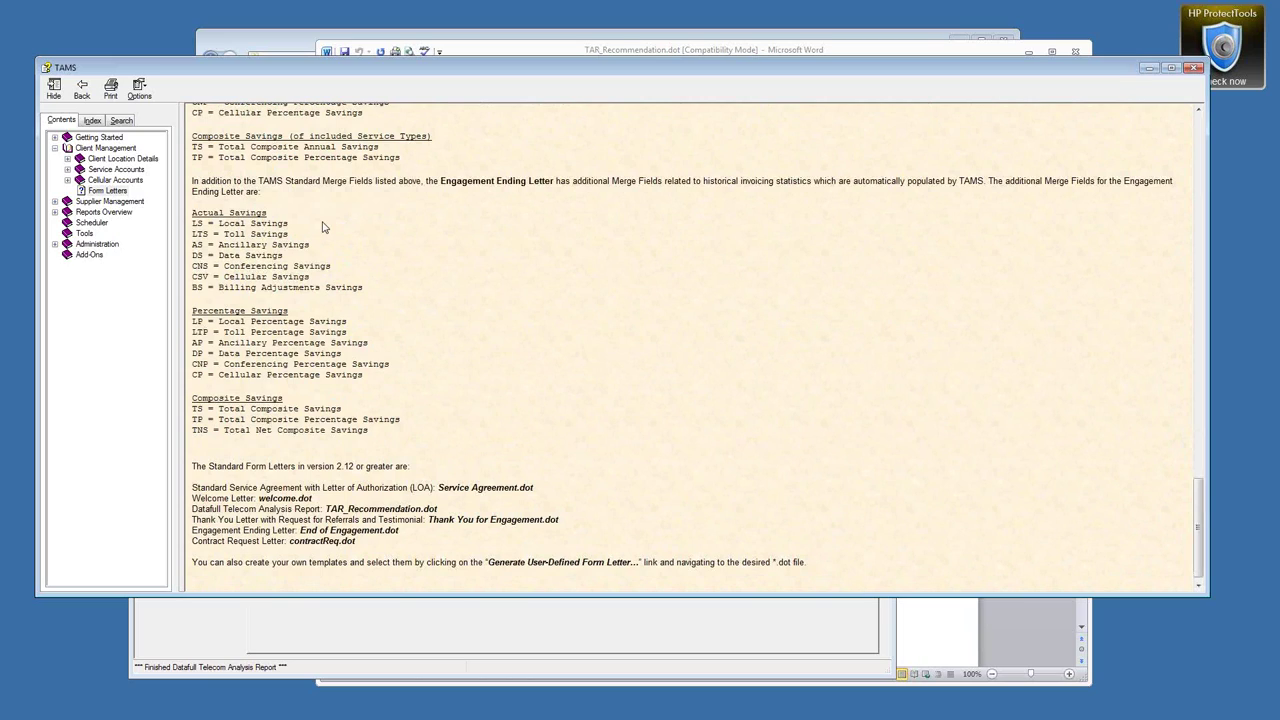
pyautogui.scroll(2, 323, 227)
pyautogui.moveTo(441, 254); pyautogui.dragTo(572, 254)
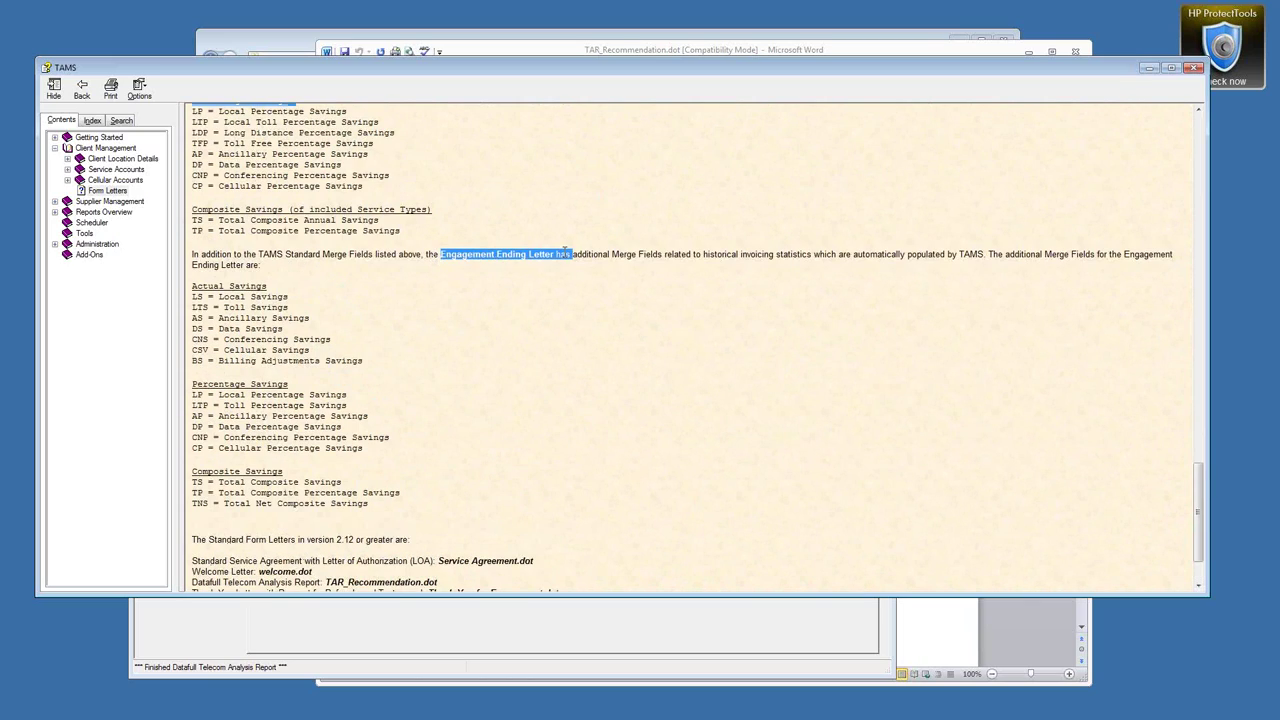
# Go back to the start of the Form Letter Templates topic and highlight the guidelines for viewing and un-hiding hidden text.
pyautogui.scroll(8, 263, 420)
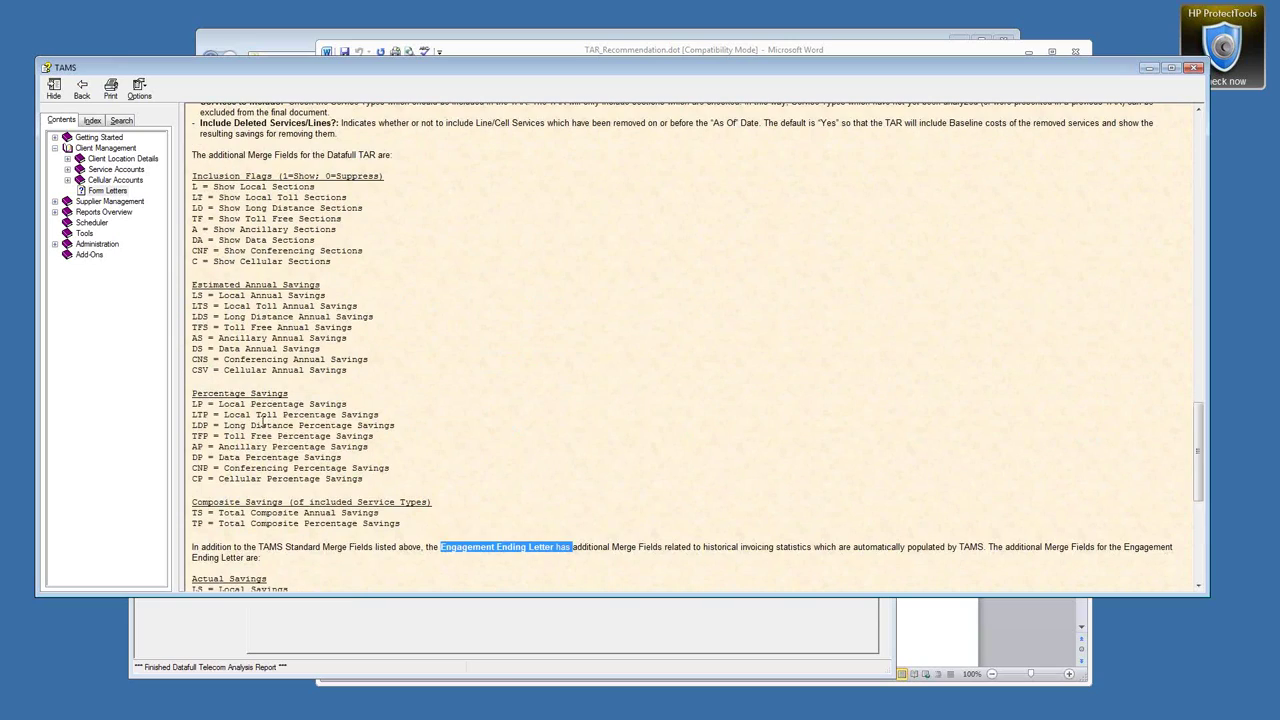
pyautogui.scroll(20, 263, 420)
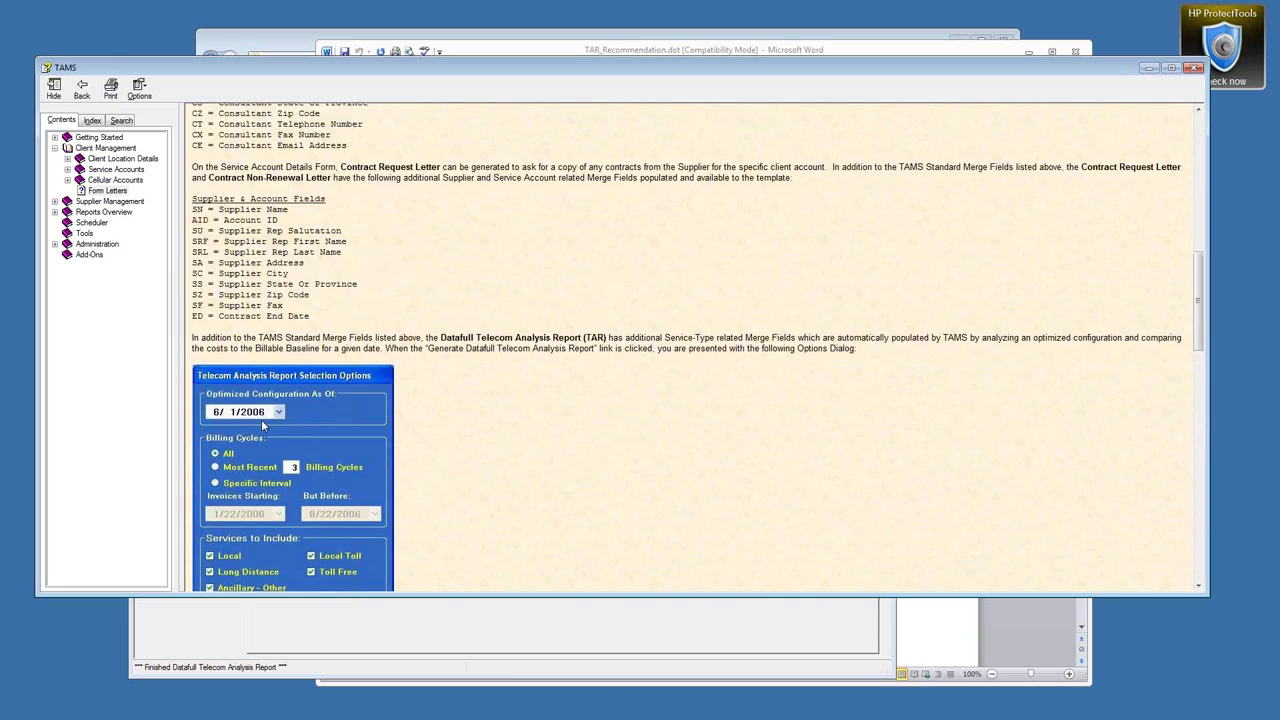
pyautogui.scroll(15, 263, 420)
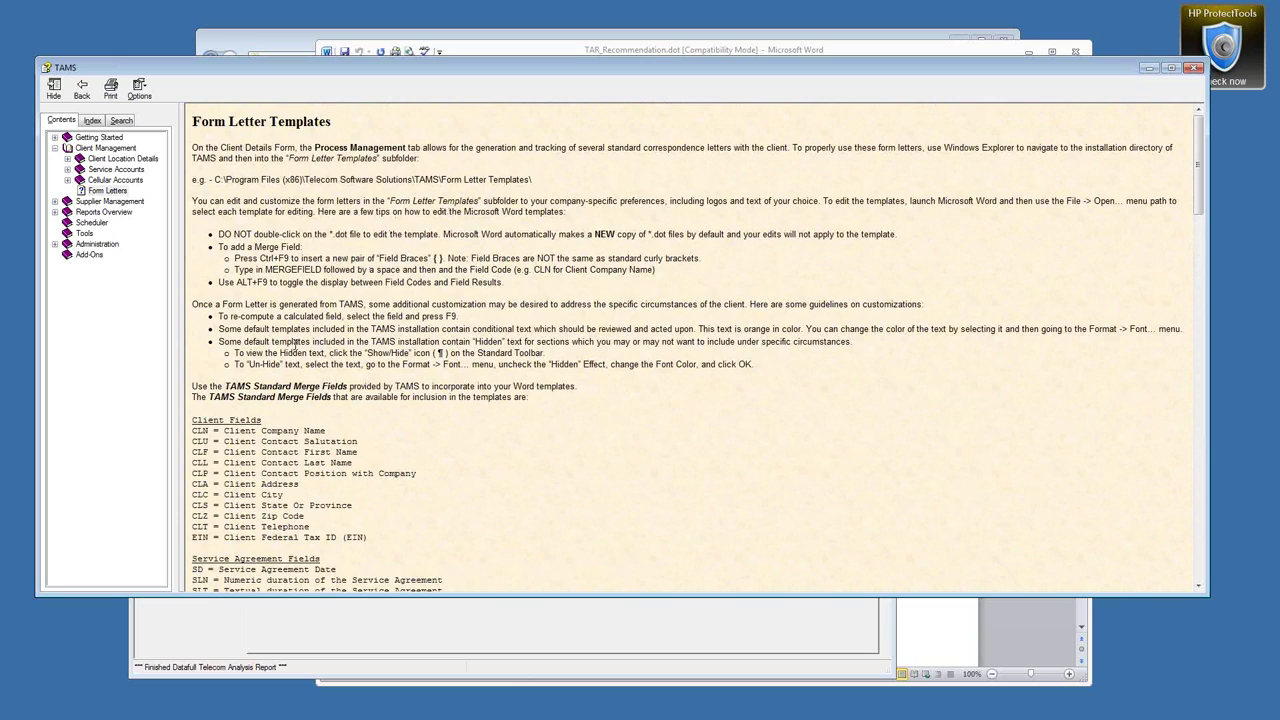
pyautogui.moveTo(246, 354); pyautogui.dragTo(530, 357)
pyautogui.moveTo(244, 366); pyautogui.dragTo(591, 368)
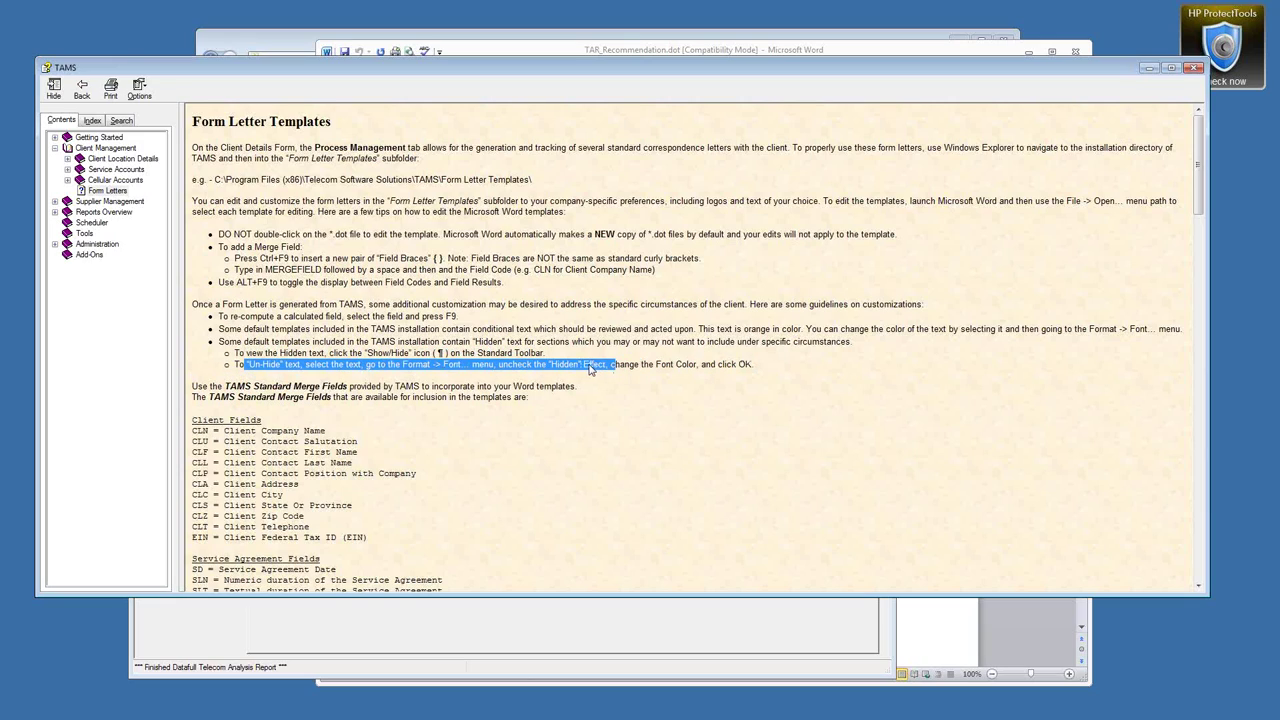
# Clear the help text highlight, narrow the TAMS help window and close it to return to the TAR_Recommendation.dot template.
pyautogui.click(591, 368)
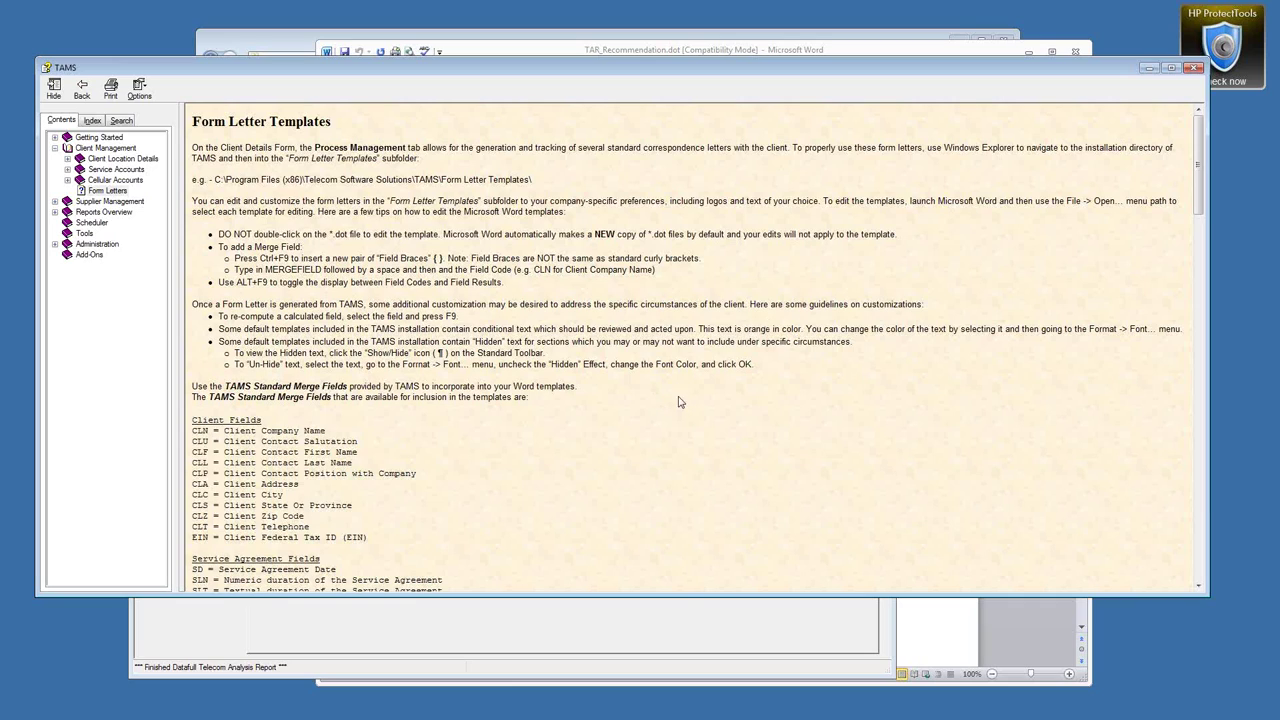
pyautogui.moveTo(1206, 593); pyautogui.dragTo(809, 624)
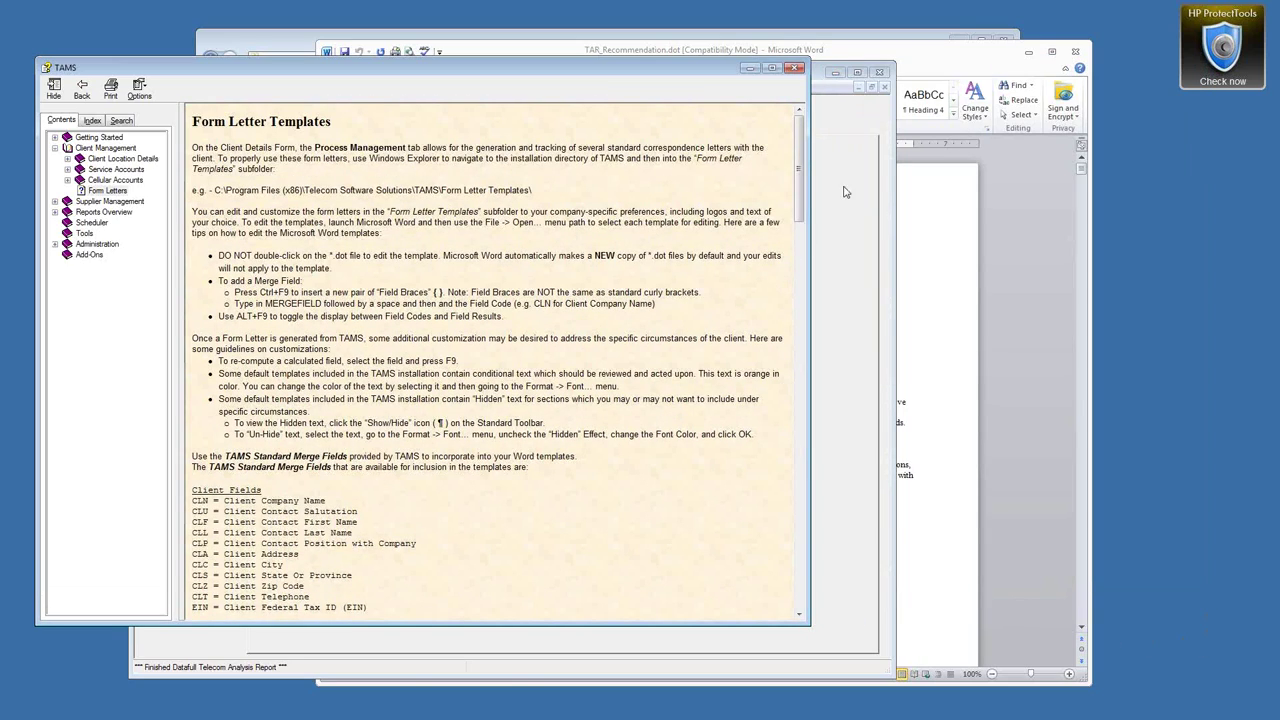
pyautogui.click(796, 68)
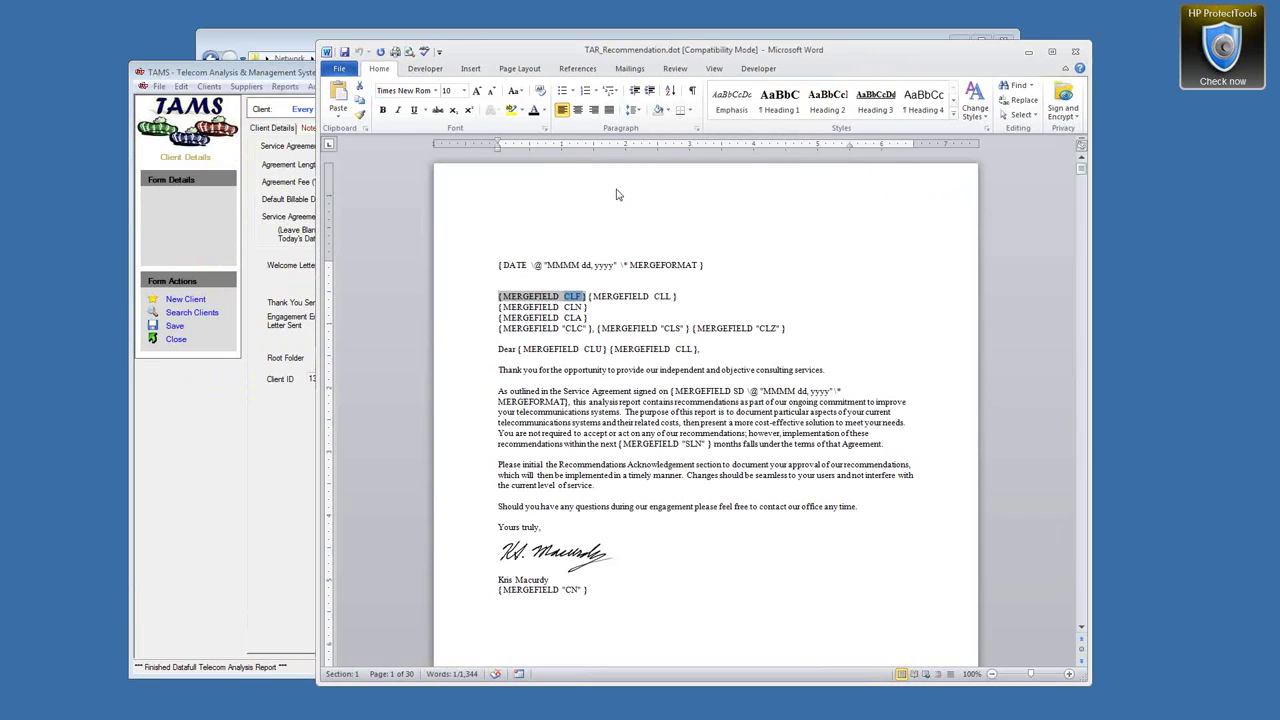
# Close the TAR_Recommendation.dot template and permanently delete 2015-03-05_Cellular_AvgUsage.doc from the Every Child client folder.
pyautogui.click(1075, 51)
pyautogui.click(506, 44)
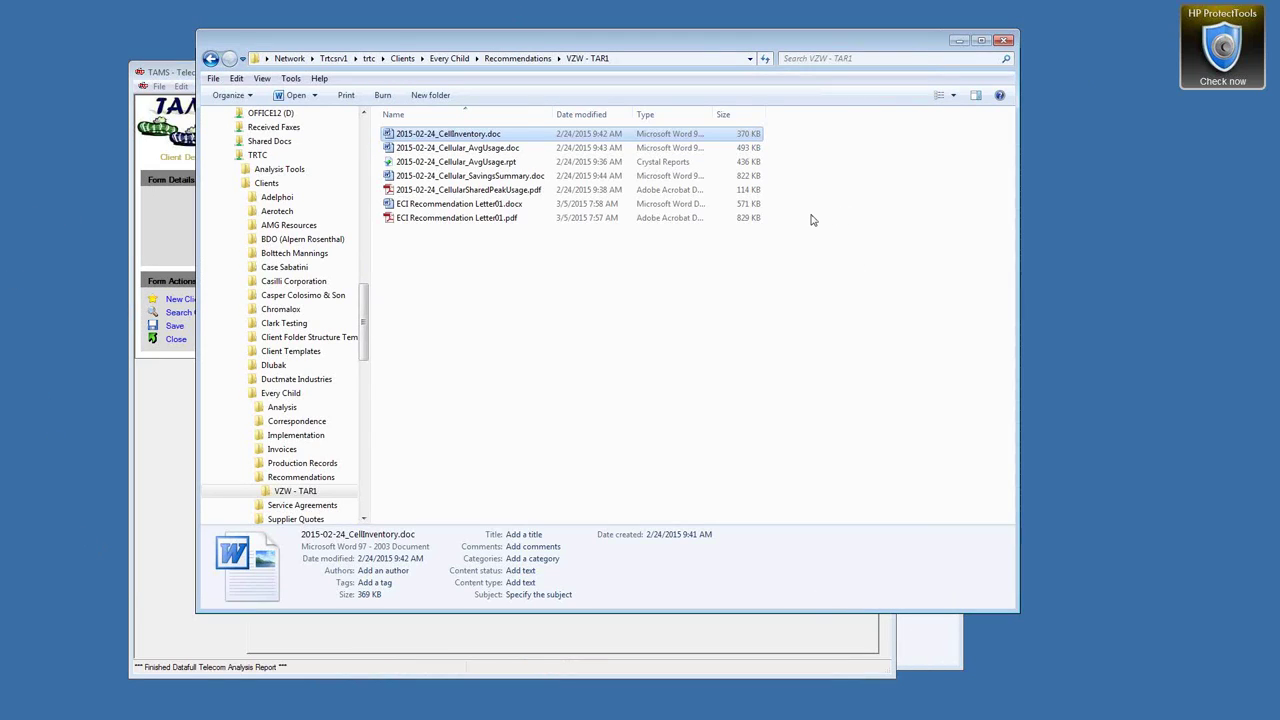
pyautogui.click(517, 58)
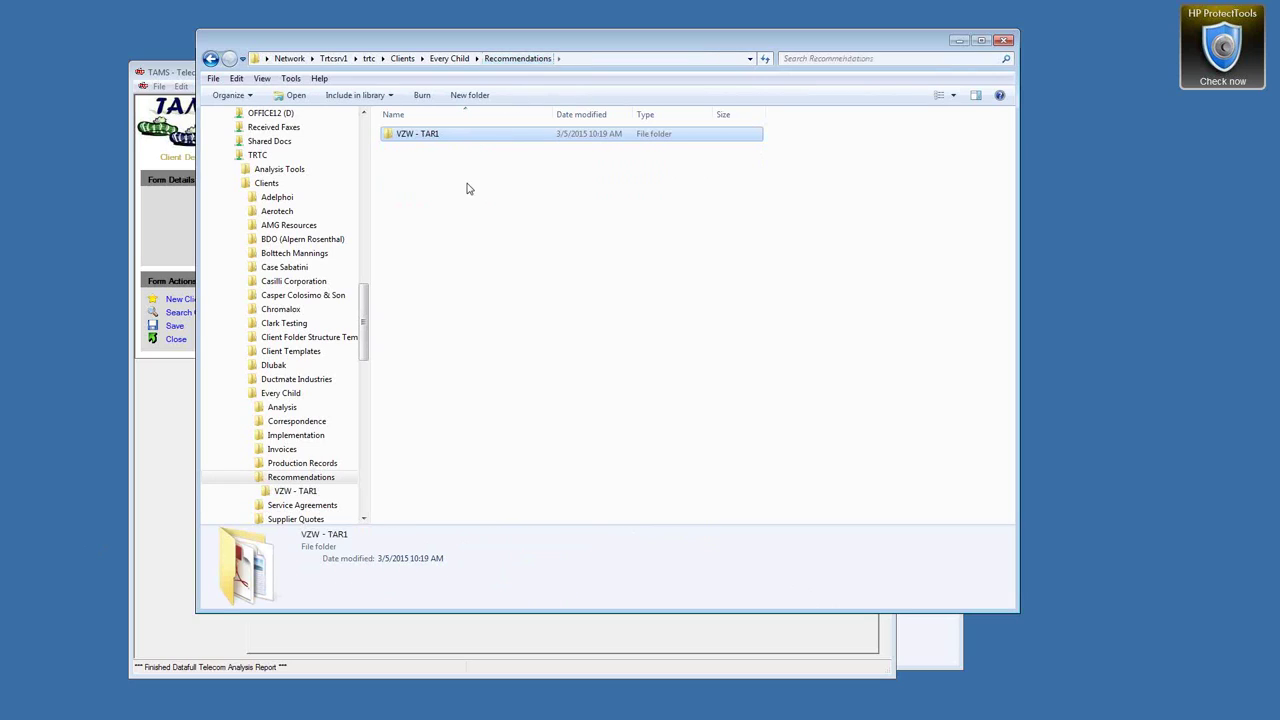
pyautogui.click(450, 59)
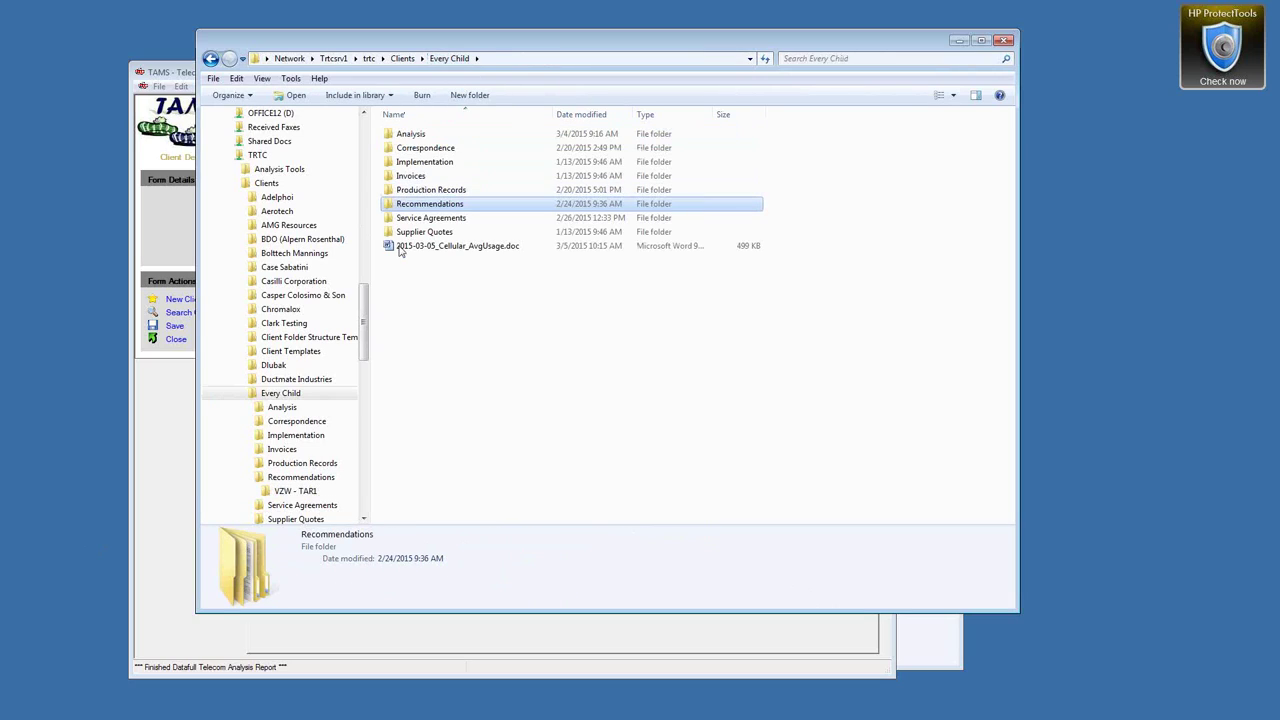
pyautogui.click(398, 249)
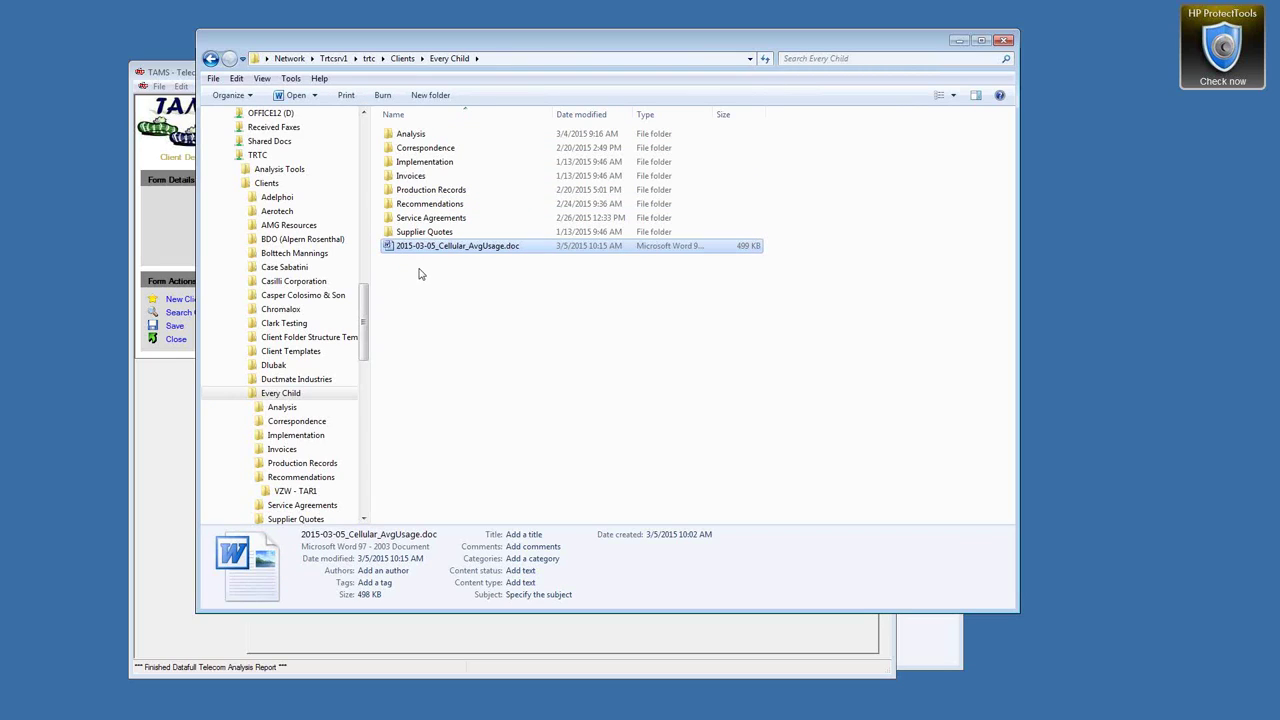
pyautogui.press('Delete')
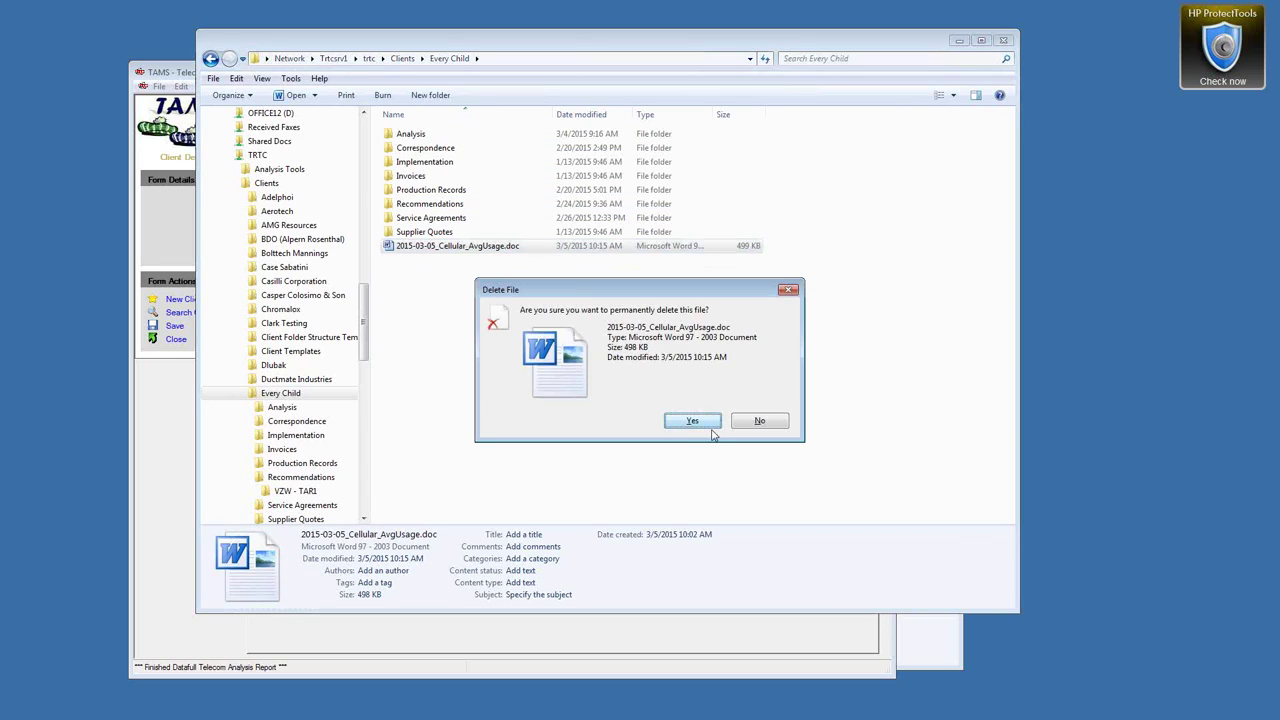
pyautogui.click(692, 428)
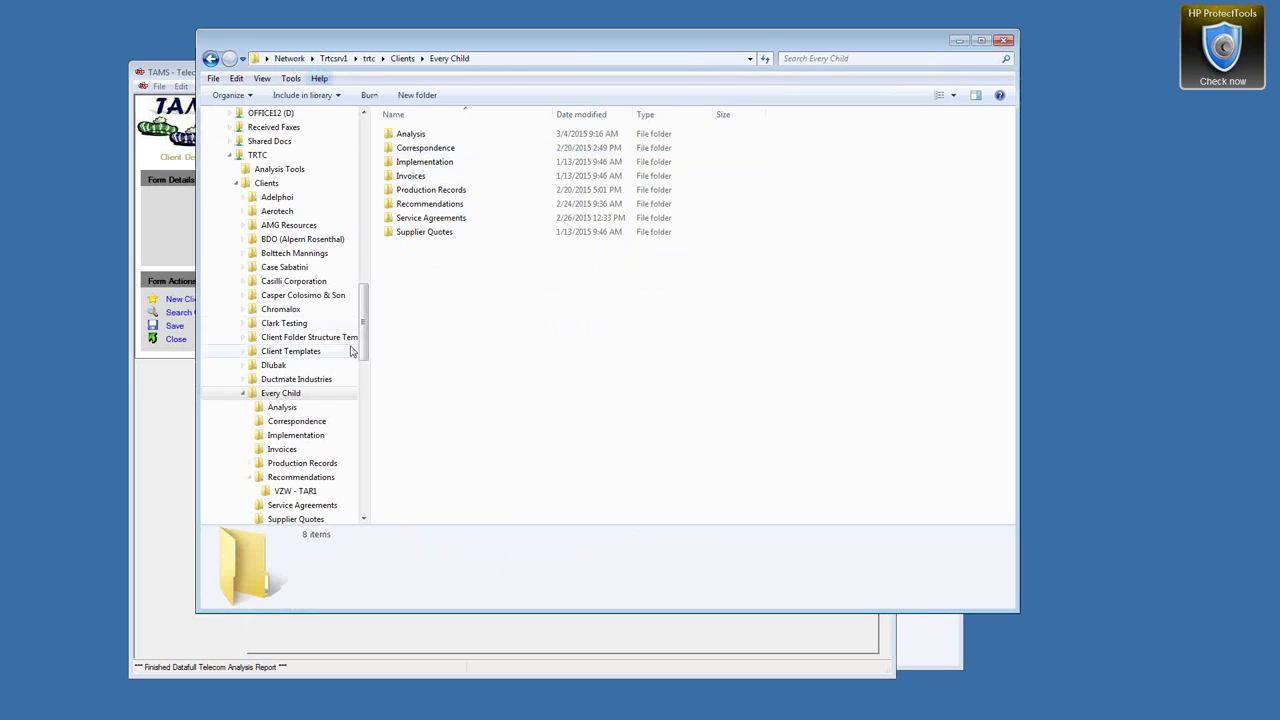
# Follow the TAMS Install shortcut in the TSS folder and select TAR_Recommendation.dot in the installation's temp folder.
pyautogui.moveTo(364, 345); pyautogui.dragTo(363, 124)
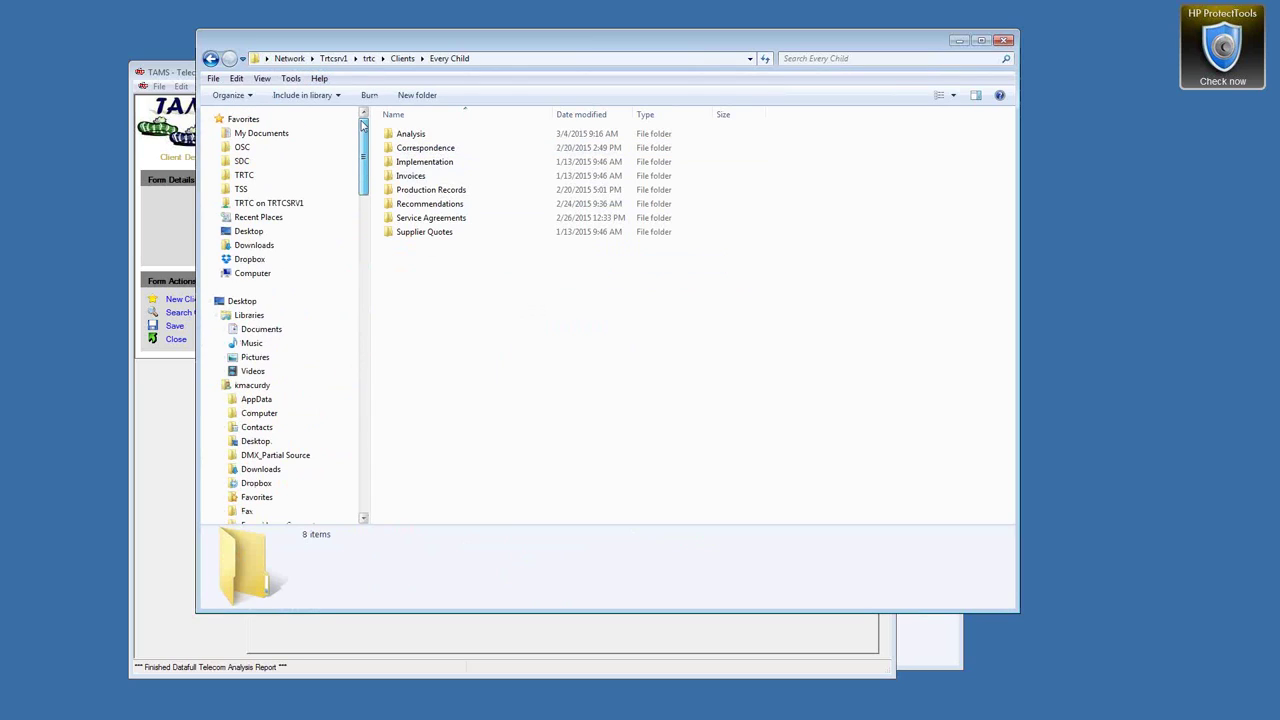
pyautogui.click(240, 191)
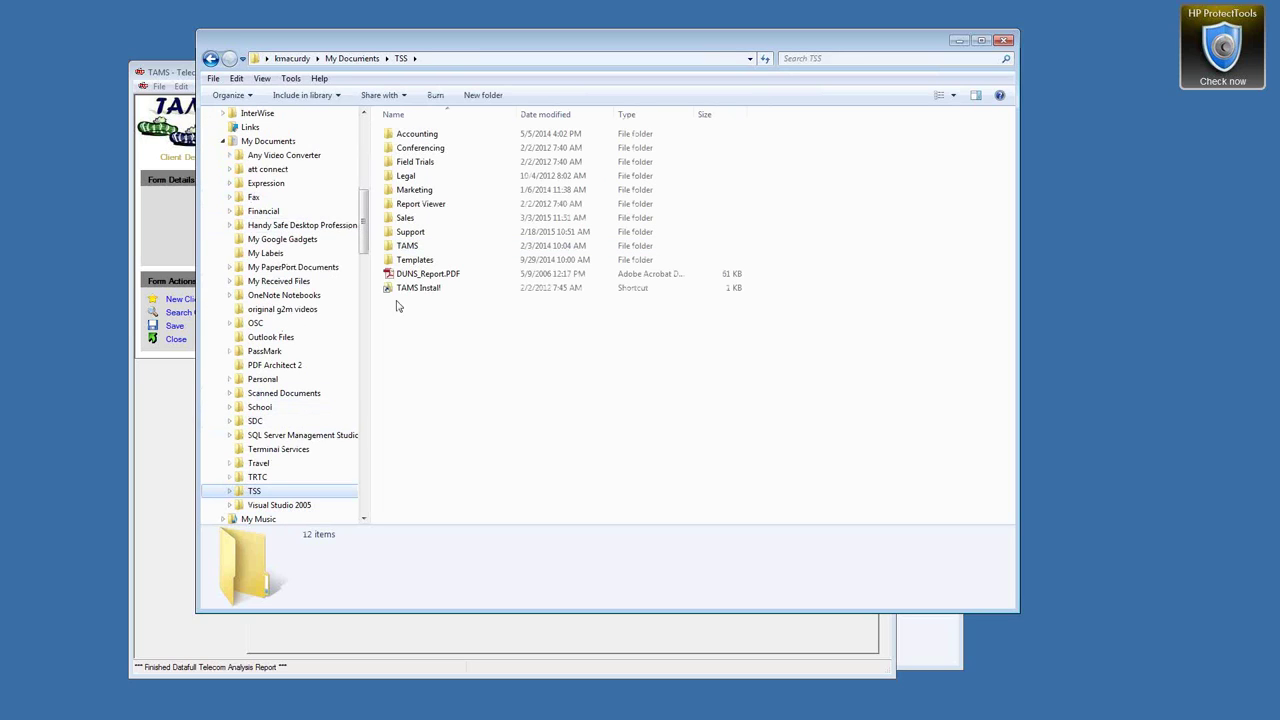
pyautogui.doubleClick(410, 288)
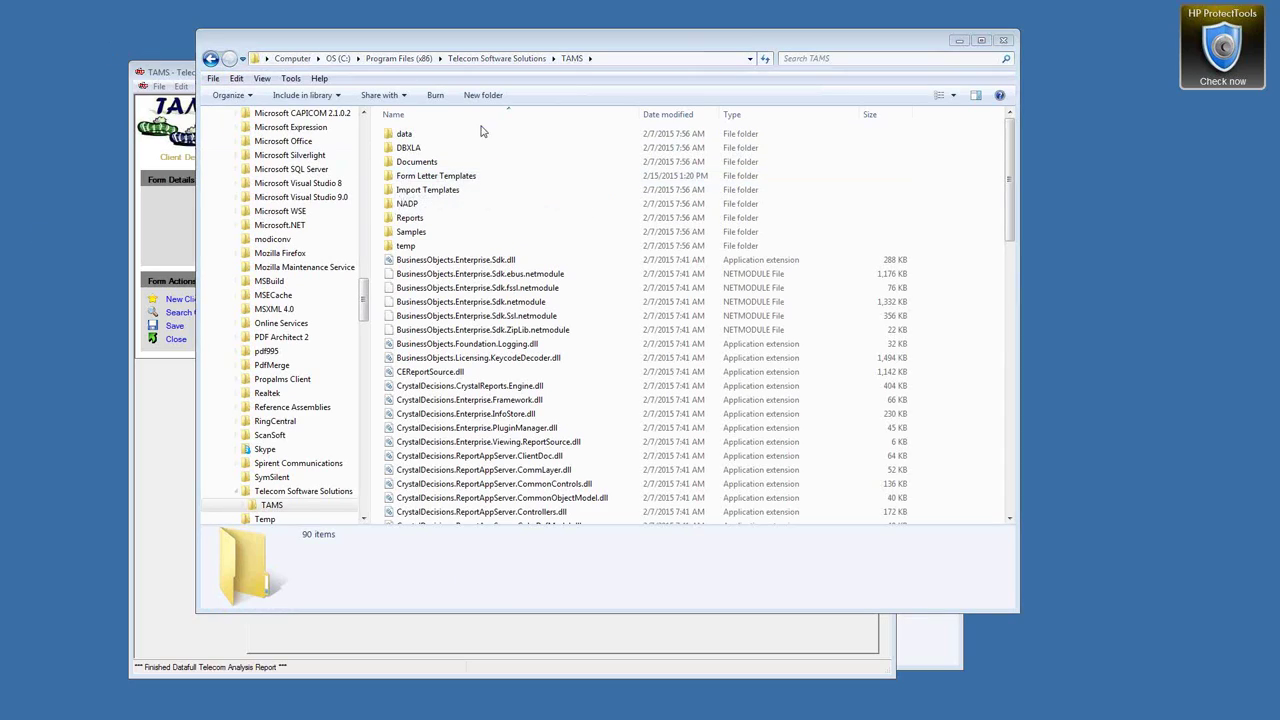
pyautogui.doubleClick(404, 246)
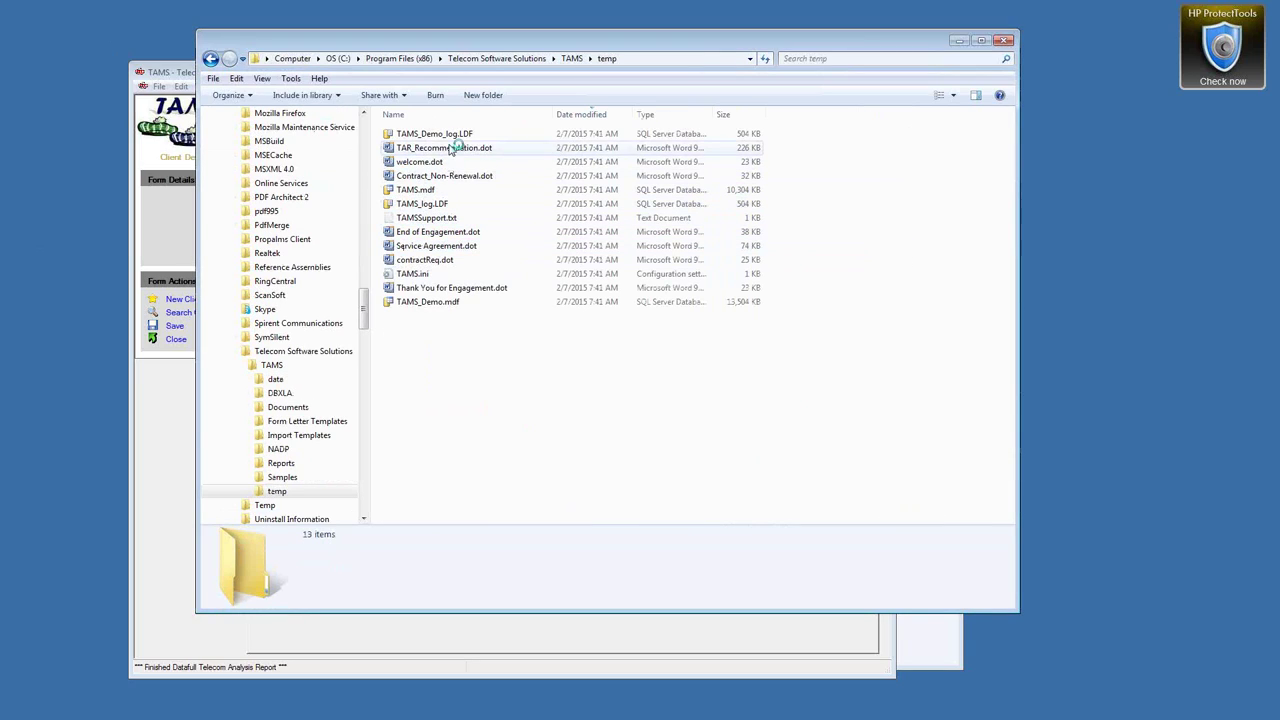
pyautogui.click(452, 148)
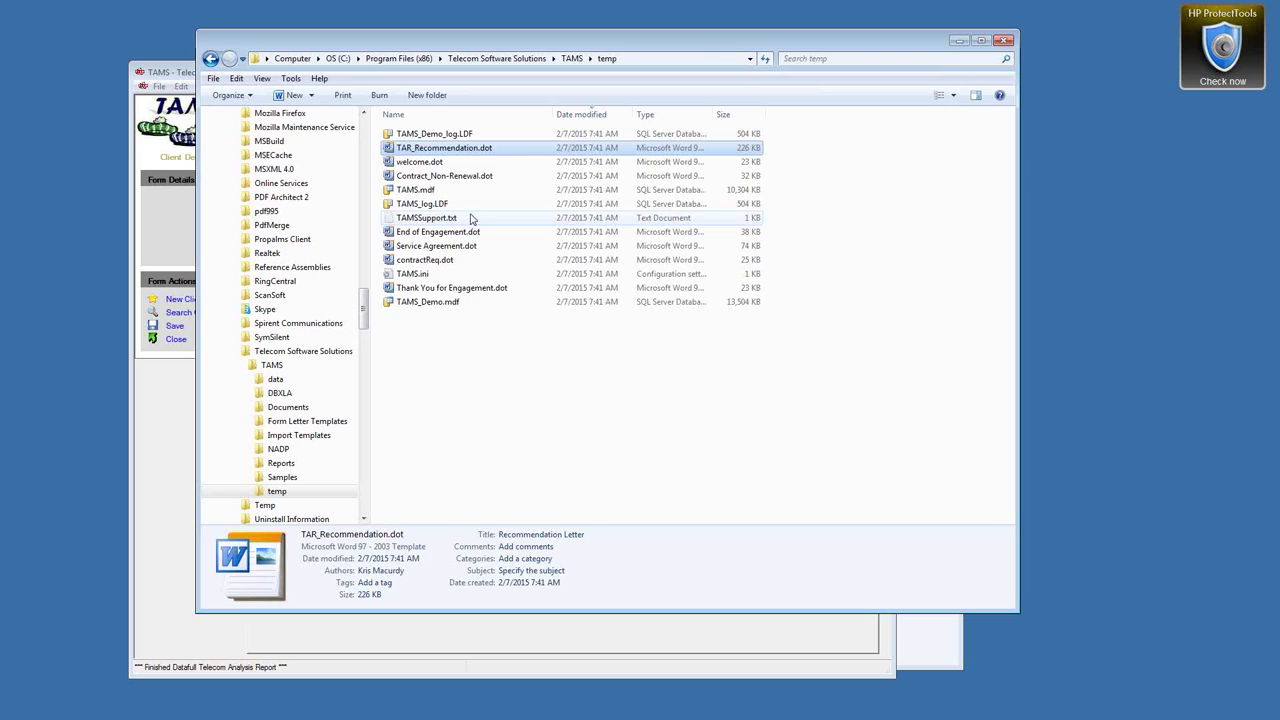
# View the templates in the TAMS Form Letter Templates folder and return to the temp folder.
pyautogui.click(572, 60)
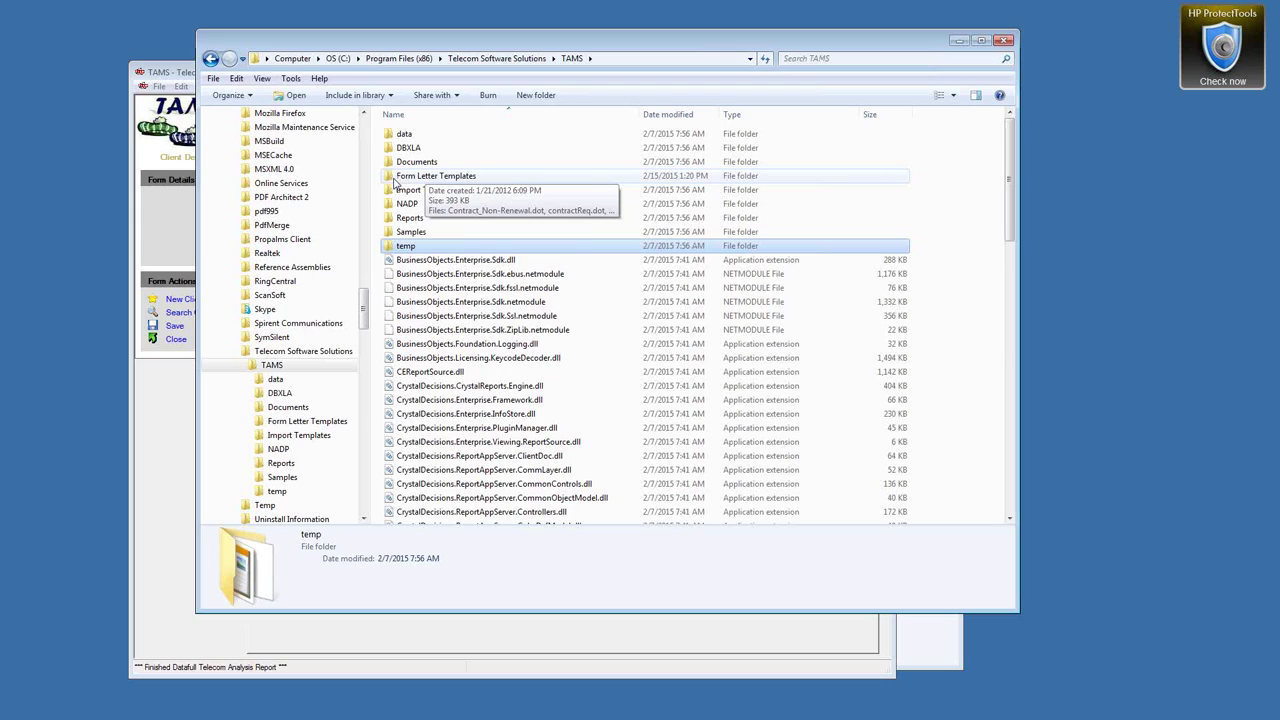
pyautogui.doubleClick(395, 178)
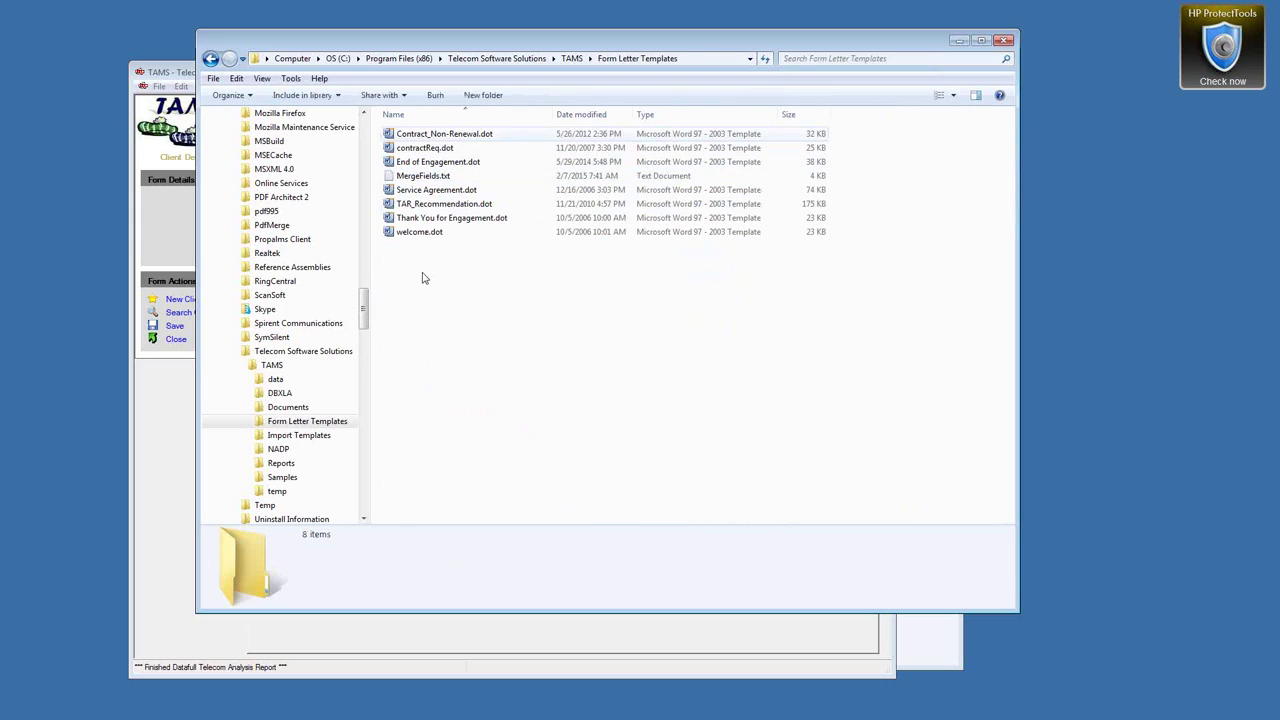
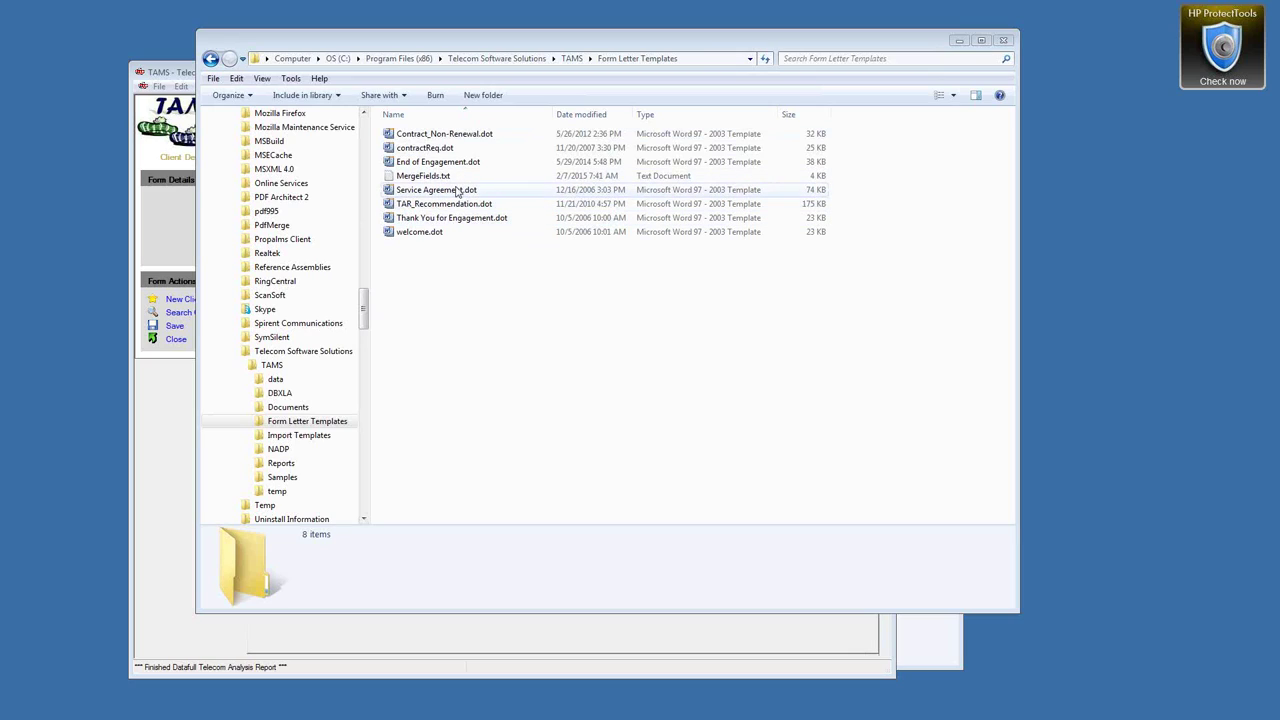
pyautogui.click(571, 58)
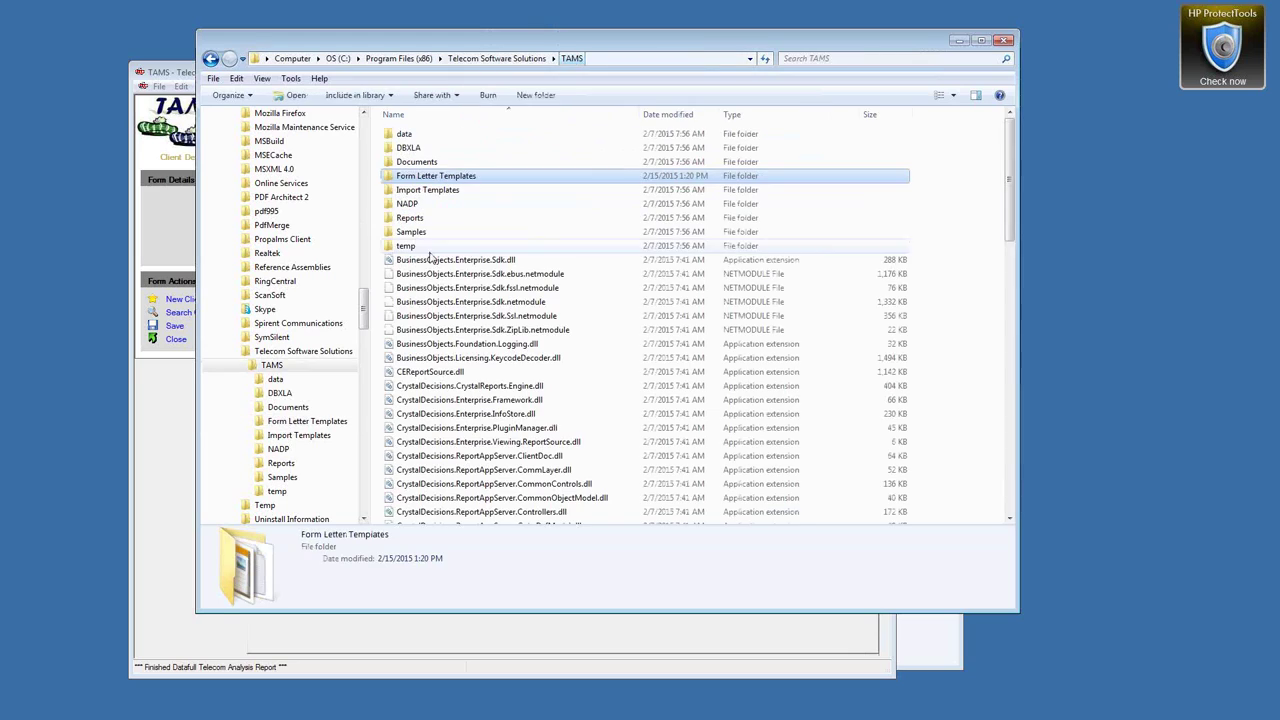
pyautogui.doubleClick(410, 245)
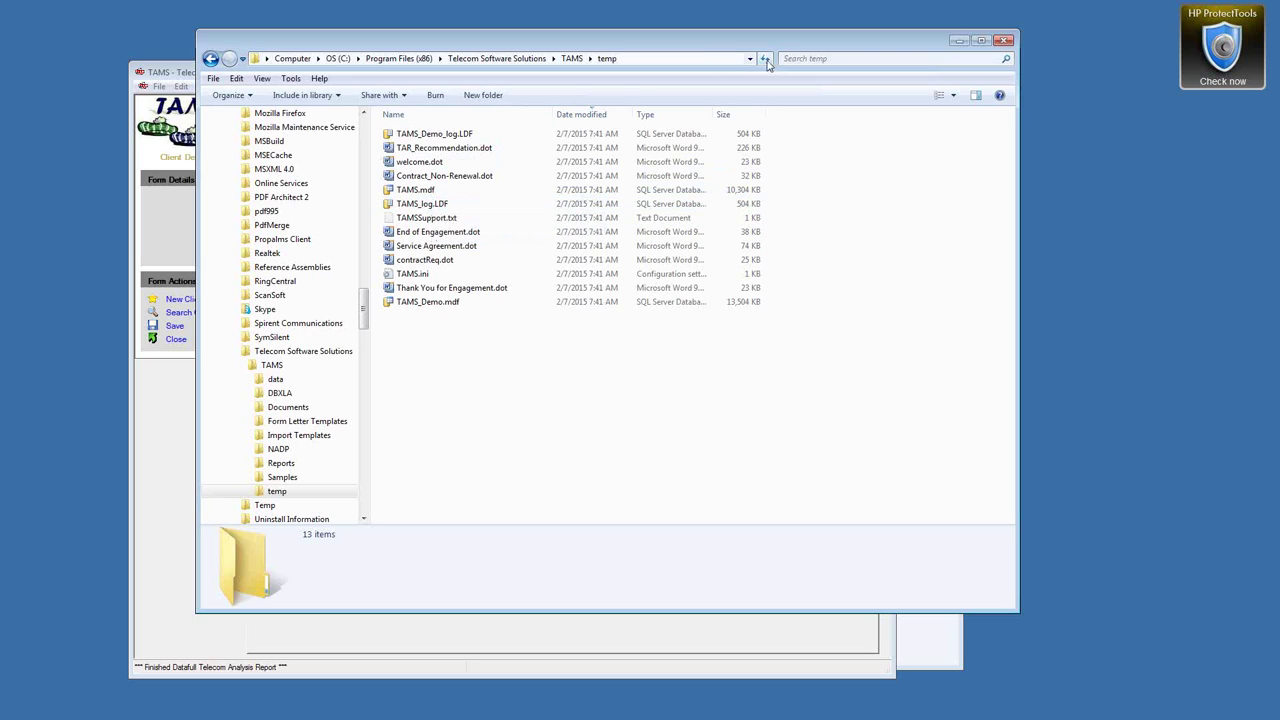
# Move the folder window aside and open TAR_Recommendation.dot from the temp folder as the template itself.
pyautogui.moveTo(668, 67); pyautogui.dragTo(765, 66)
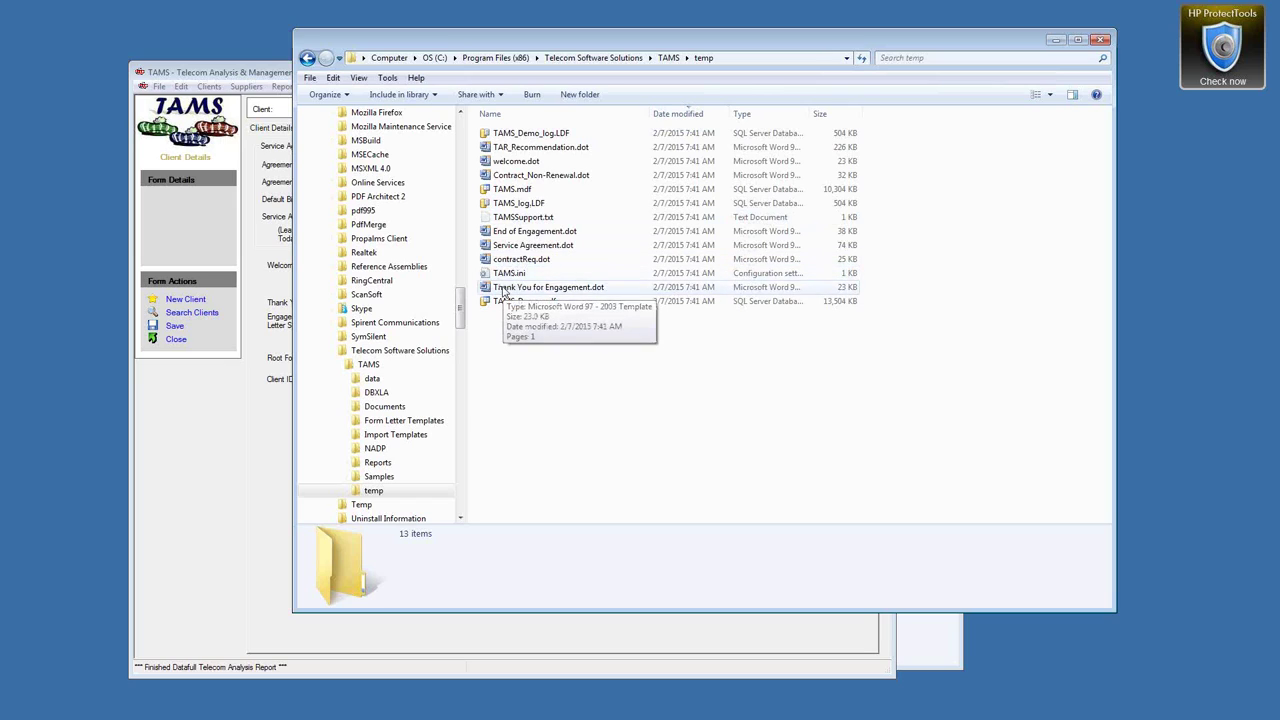
pyautogui.click(511, 151)
pyautogui.rightClick(511, 151)
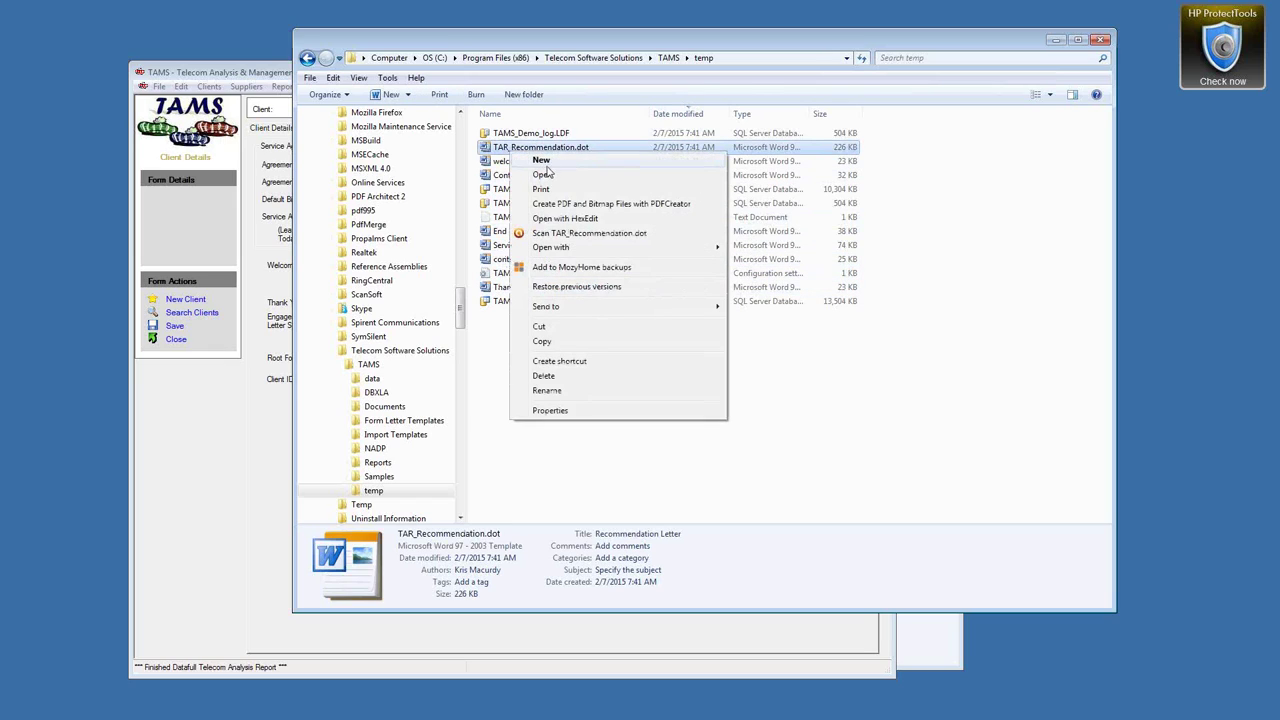
pyautogui.click(546, 178)
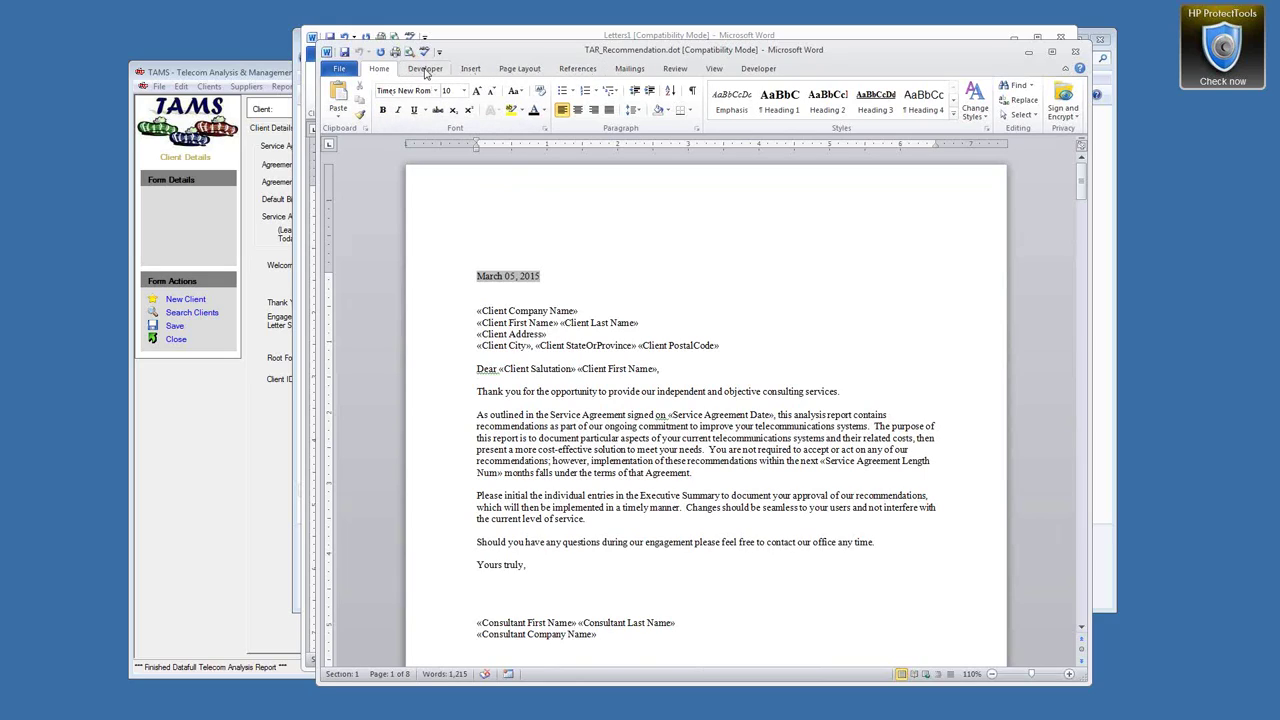
# View the list of macros available in the TAR_Recommendation.dot template and close it.
pyautogui.click(425, 69)
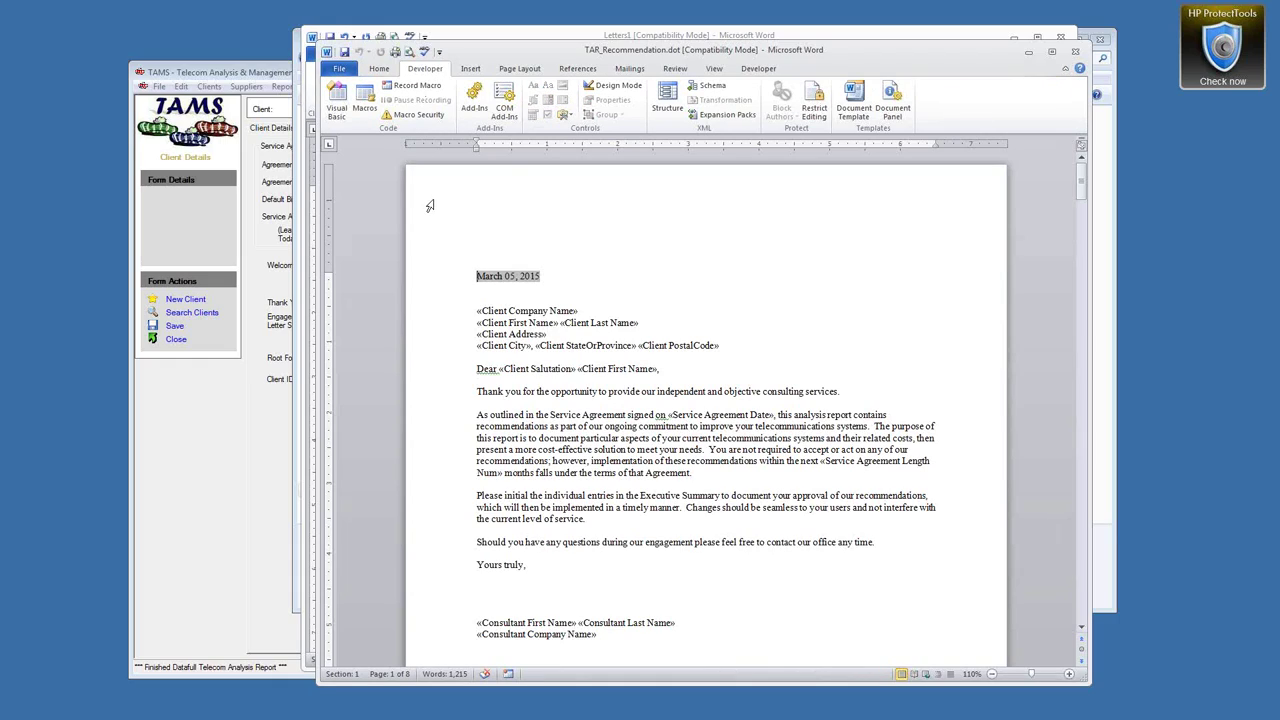
pyautogui.click(367, 110)
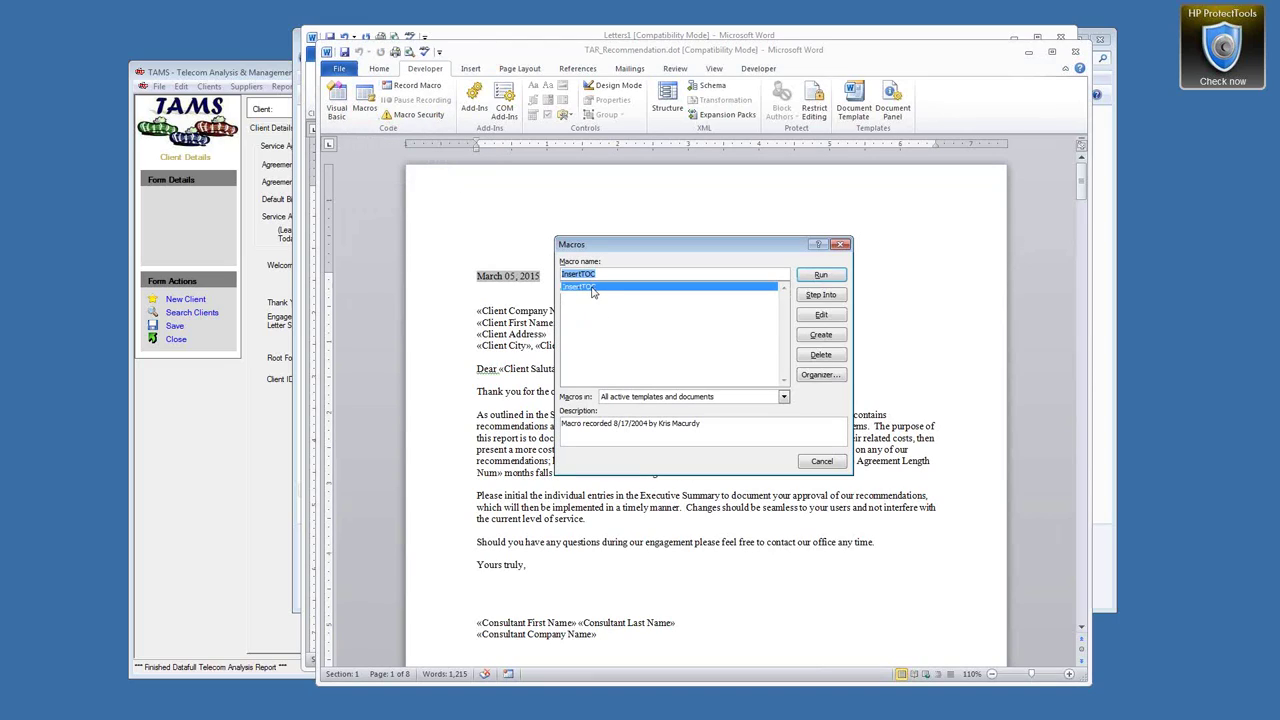
pyautogui.click(841, 244)
# Examine the InsertTOC code in the NewMacros module of TAR_Recommendation in the Visual Basic editor, highlighting the macro, and close the editor.
pyautogui.click(338, 104)
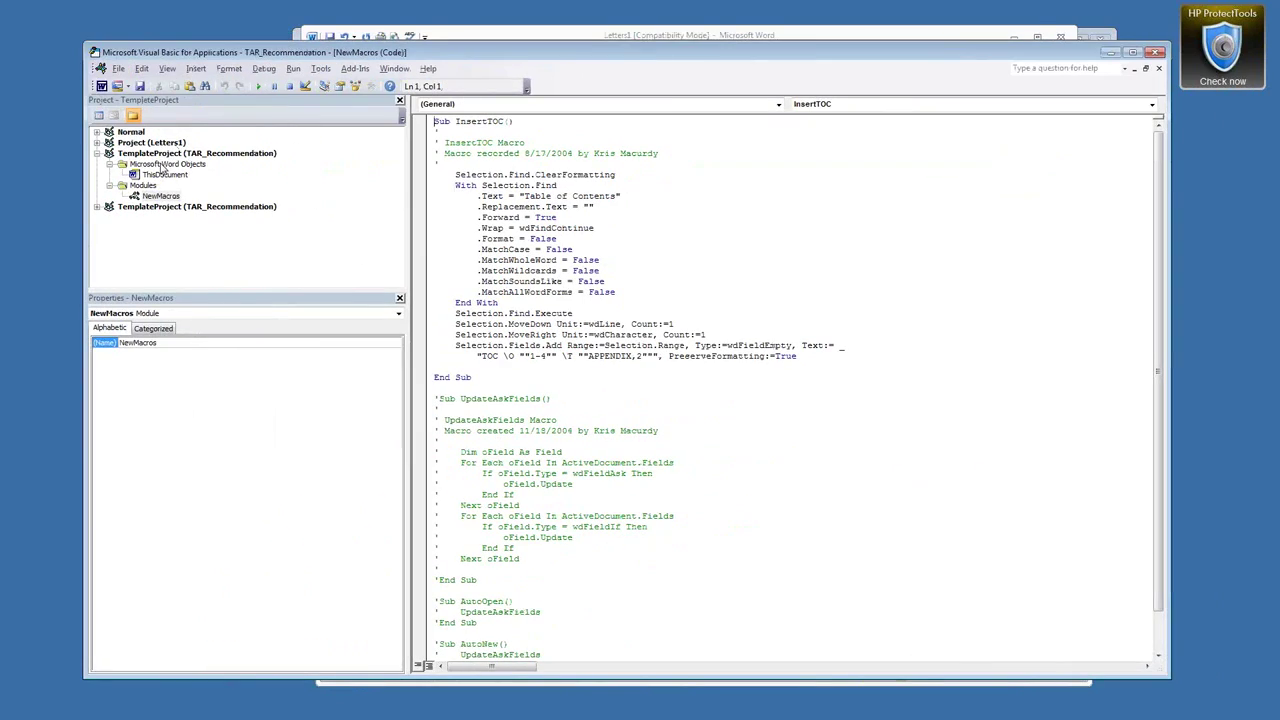
pyautogui.click(170, 154)
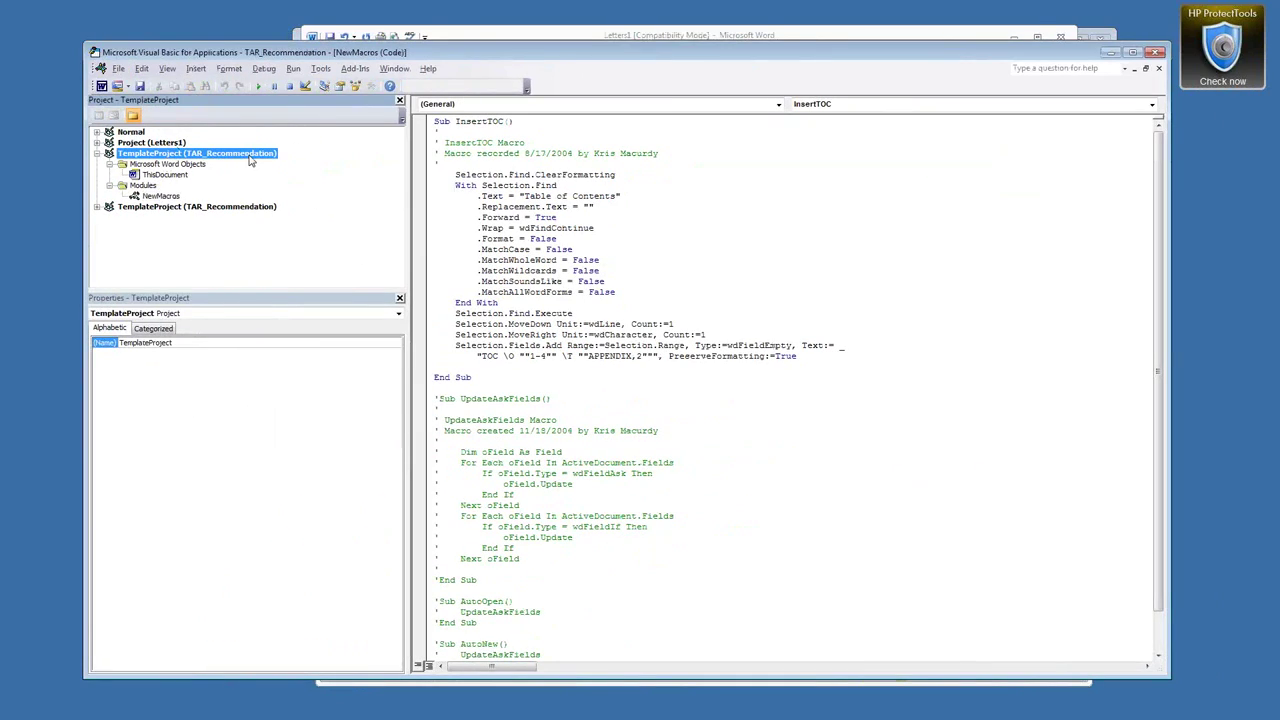
pyautogui.click(141, 188)
pyautogui.click(160, 196)
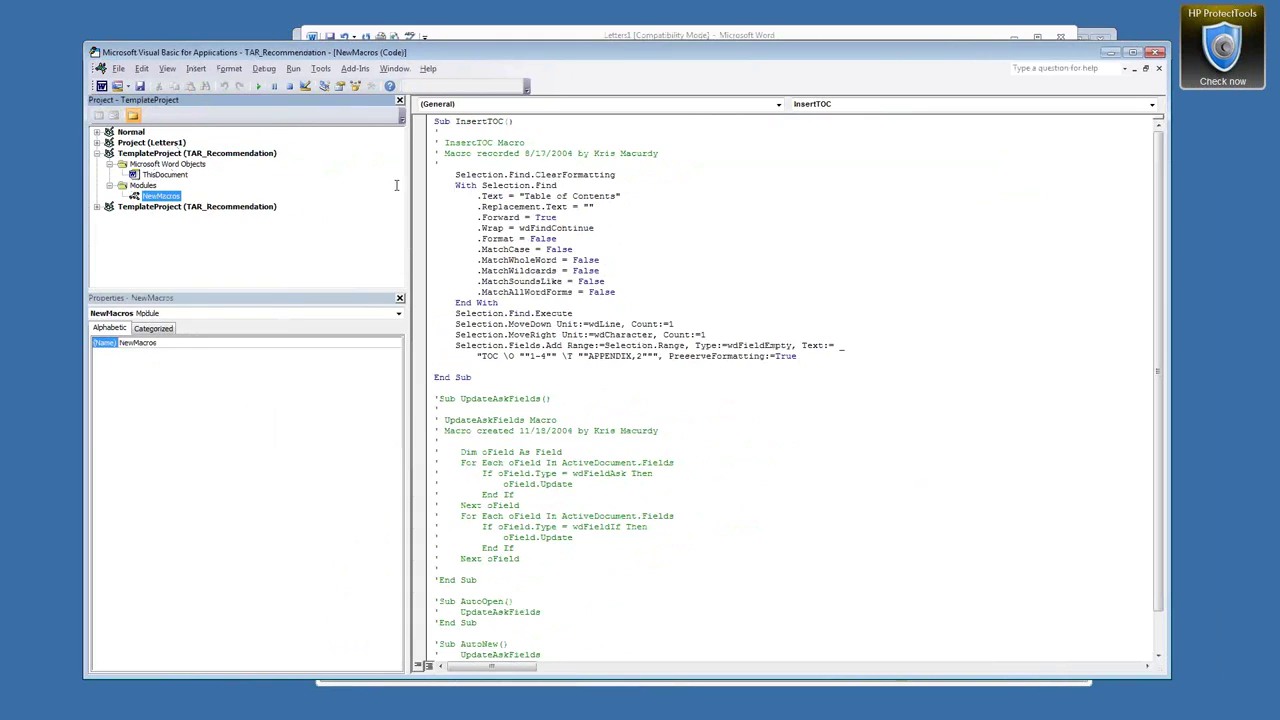
pyautogui.moveTo(435, 122); pyautogui.dragTo(555, 376)
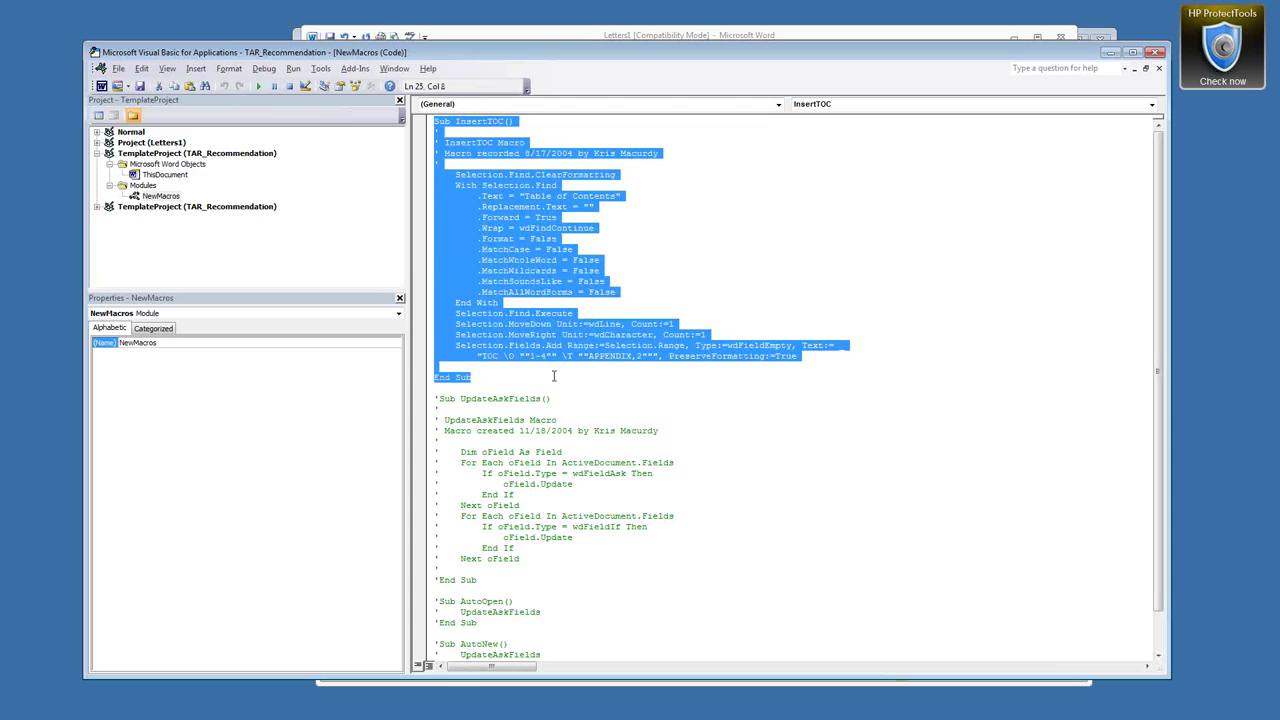
pyautogui.click(700, 260)
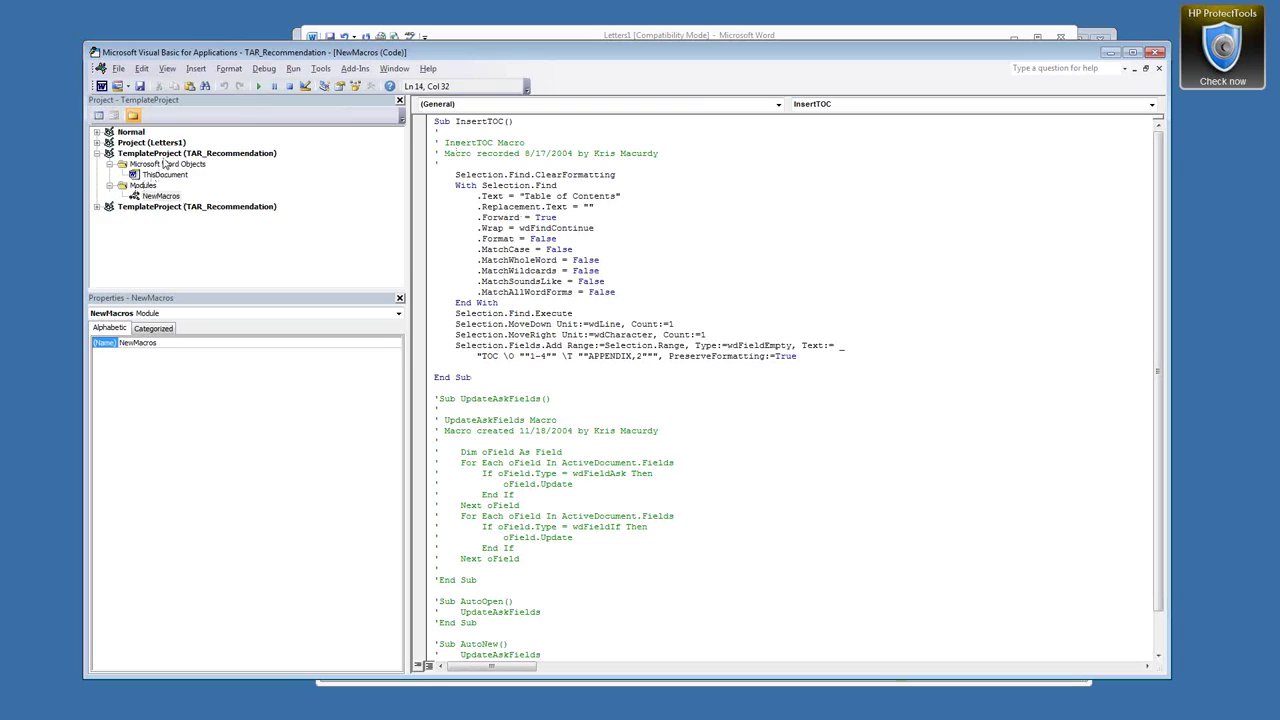
pyautogui.click(1158, 52)
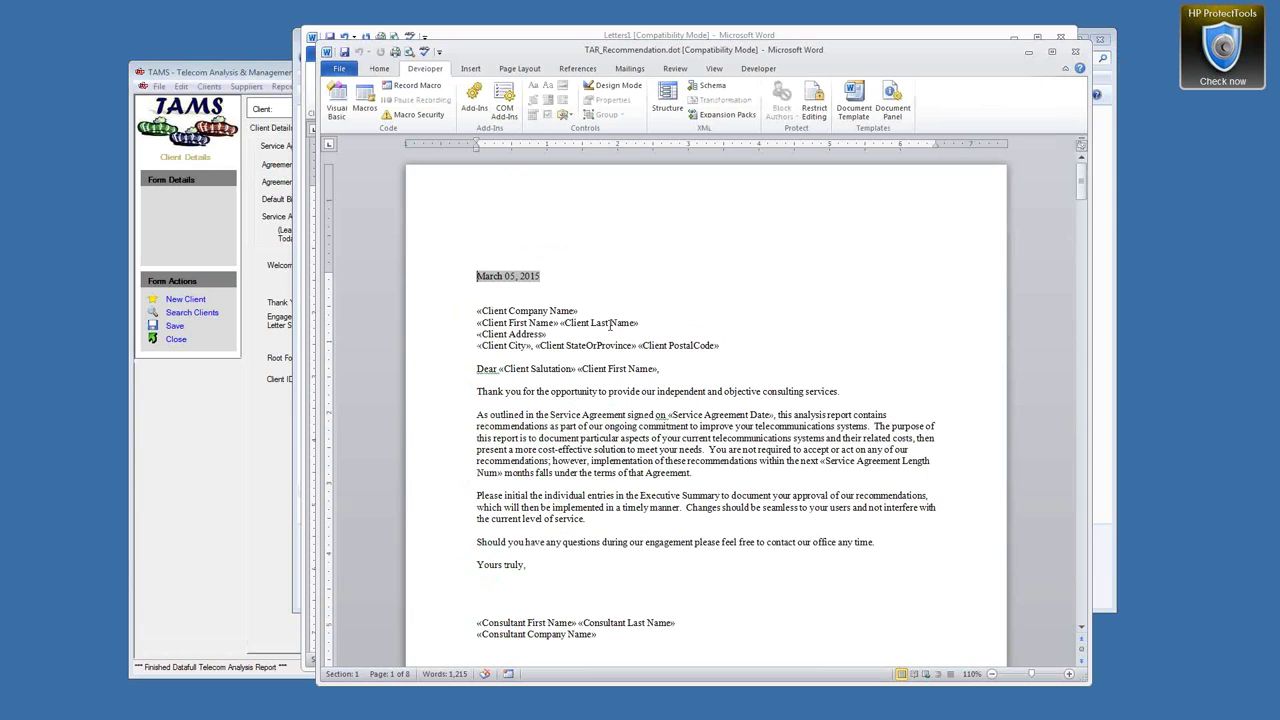
# Inspect the template's Table of Contents page with formatting marks shown and hidden, and close the template to return to the Letters1 report.
pyautogui.scroll(-20, 577, 335)
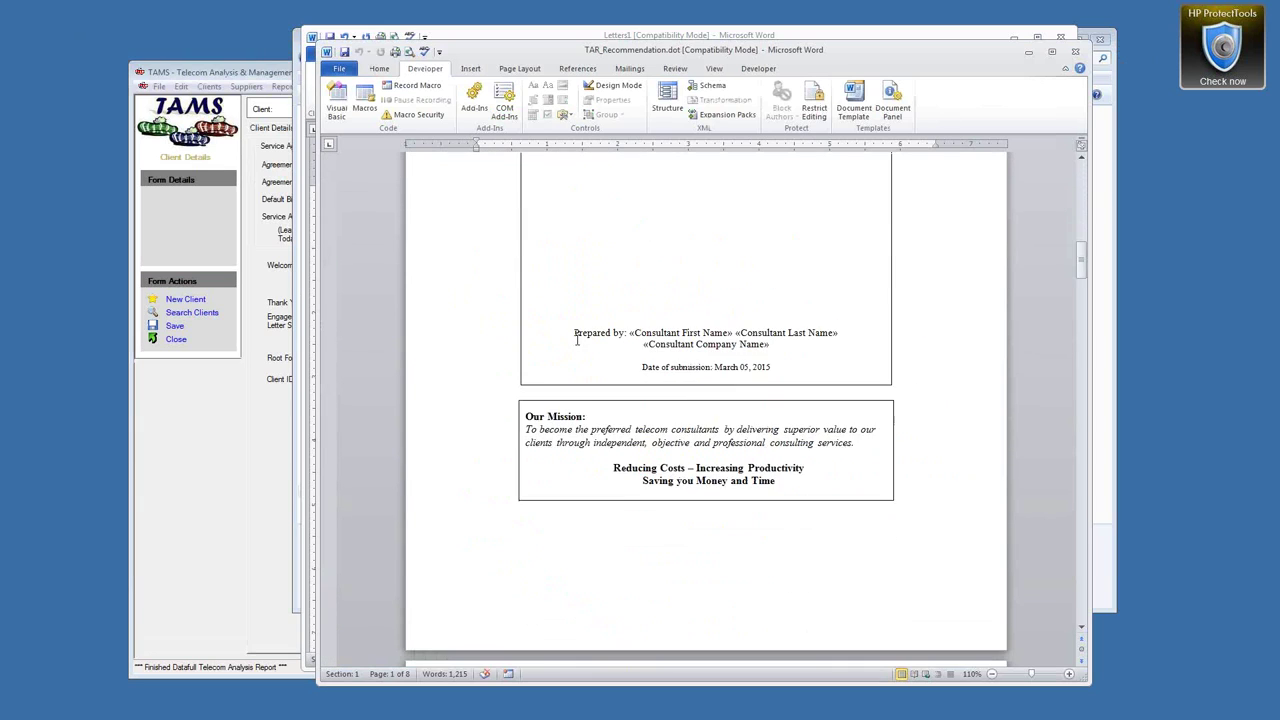
pyautogui.scroll(-5, 577, 340)
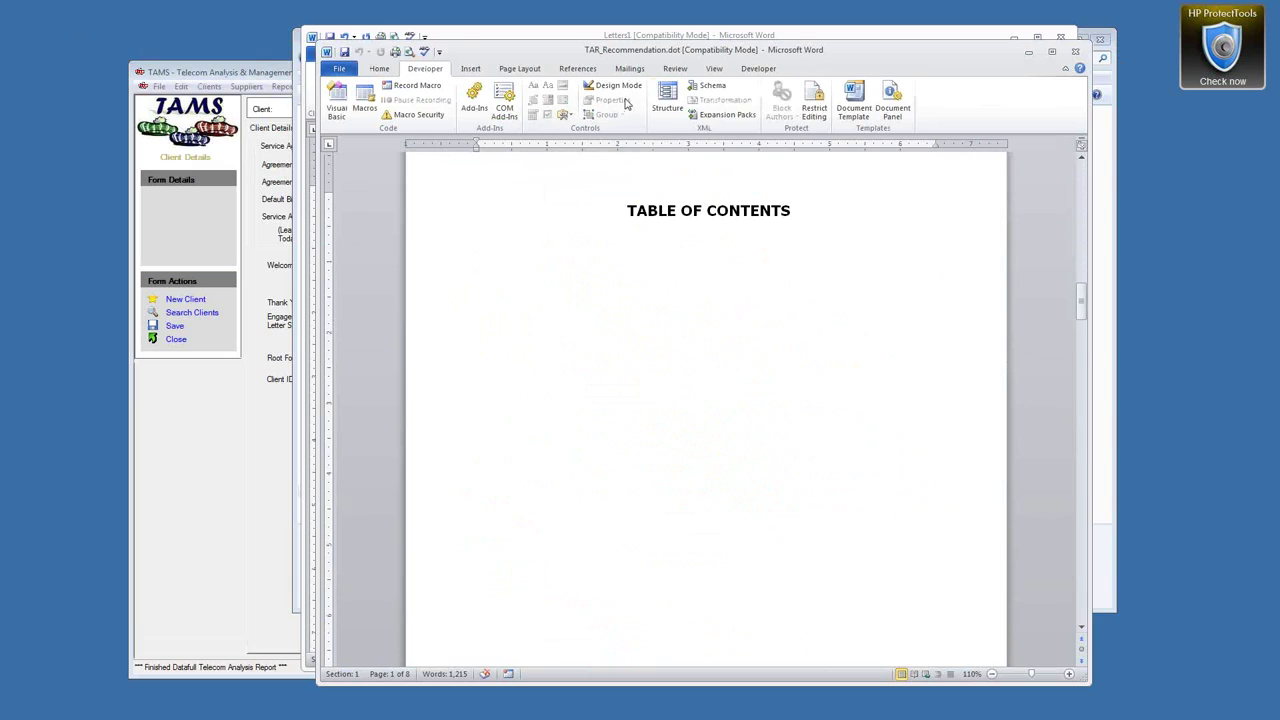
pyautogui.click(379, 69)
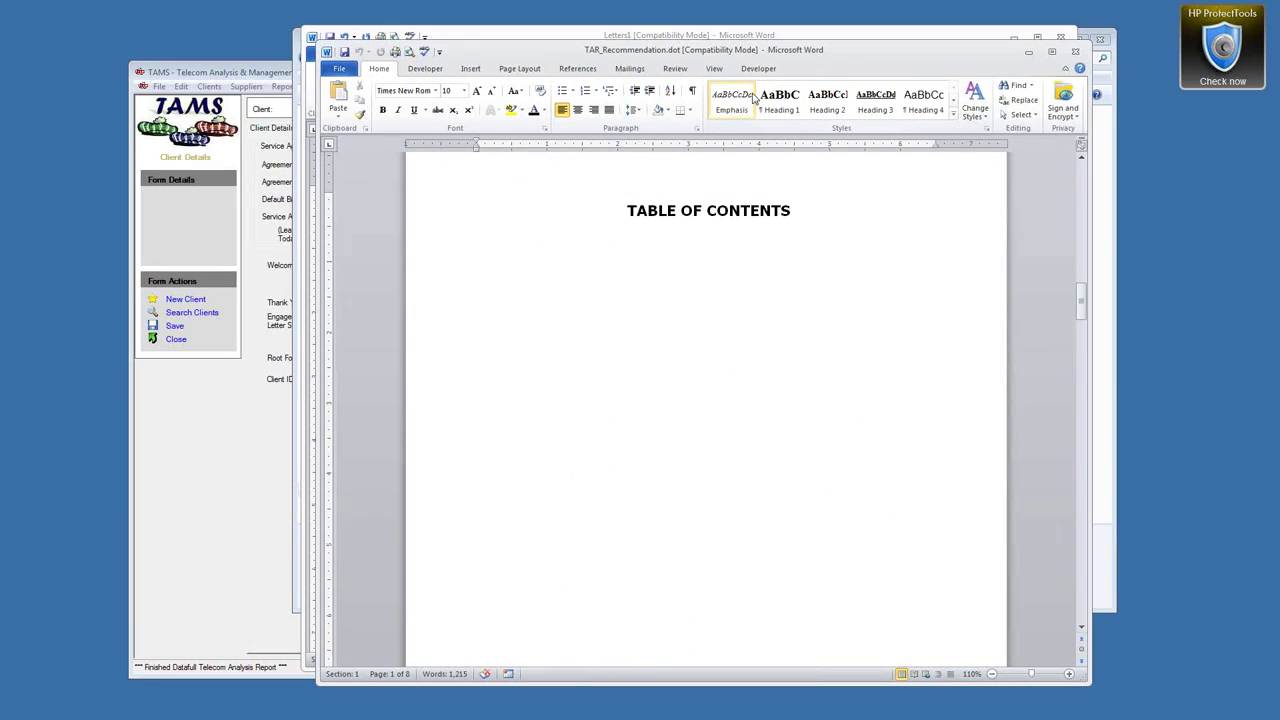
pyautogui.click(692, 91)
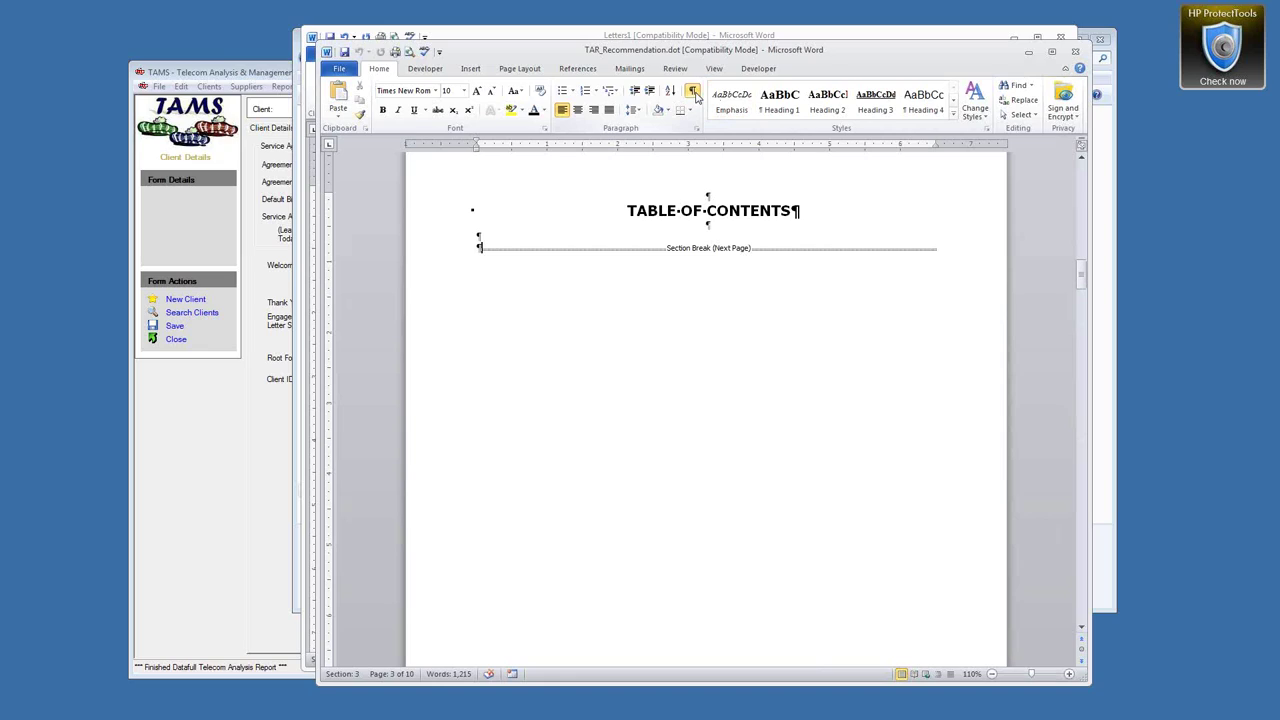
pyautogui.click(693, 92)
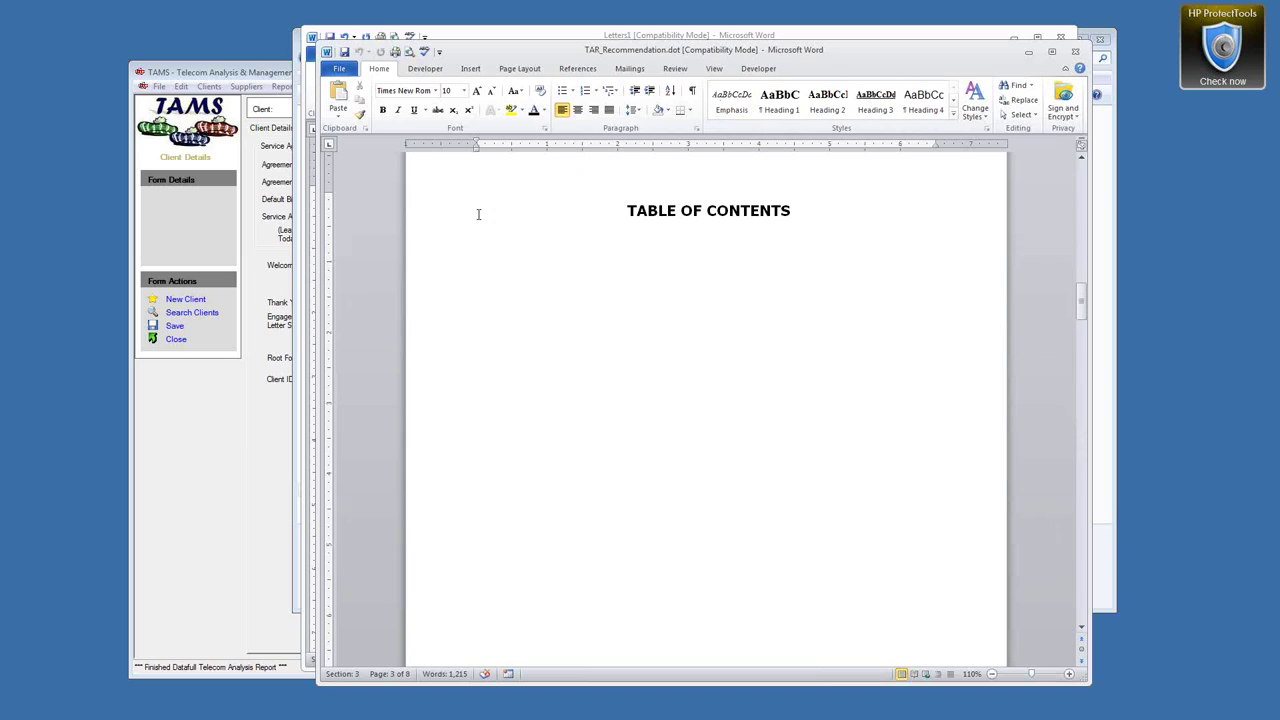
pyautogui.click(692, 92)
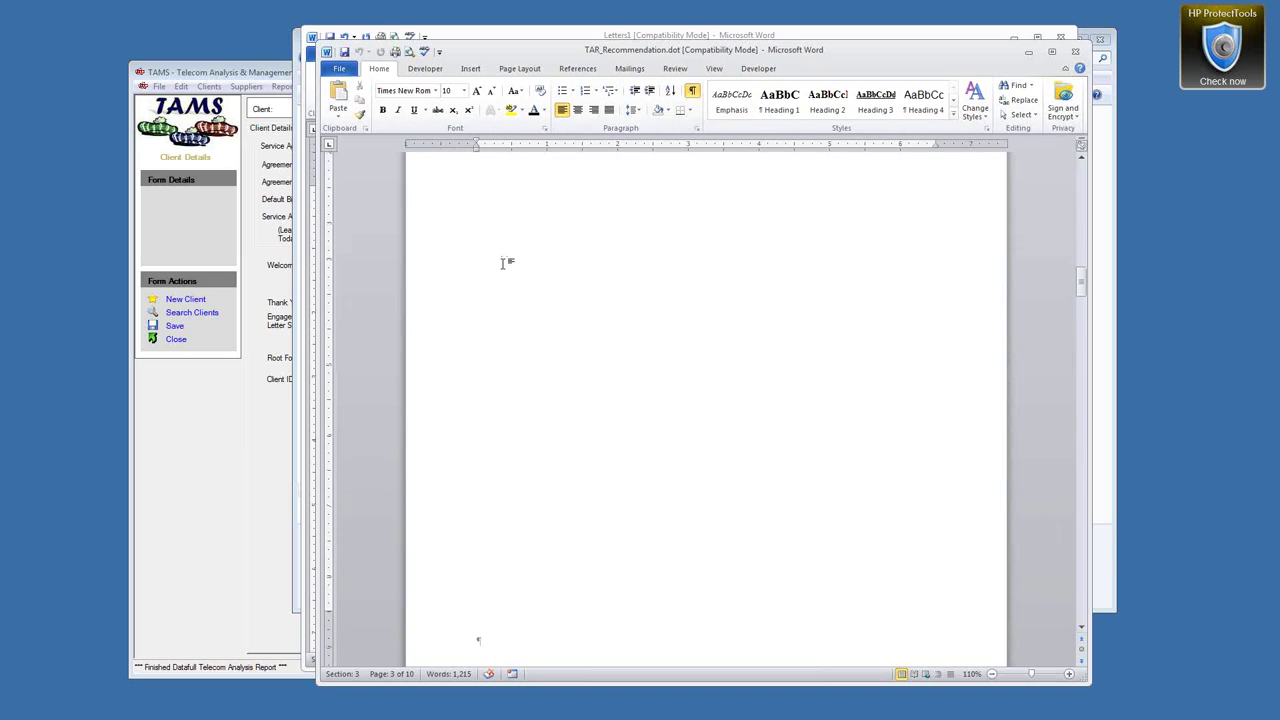
pyautogui.click(691, 94)
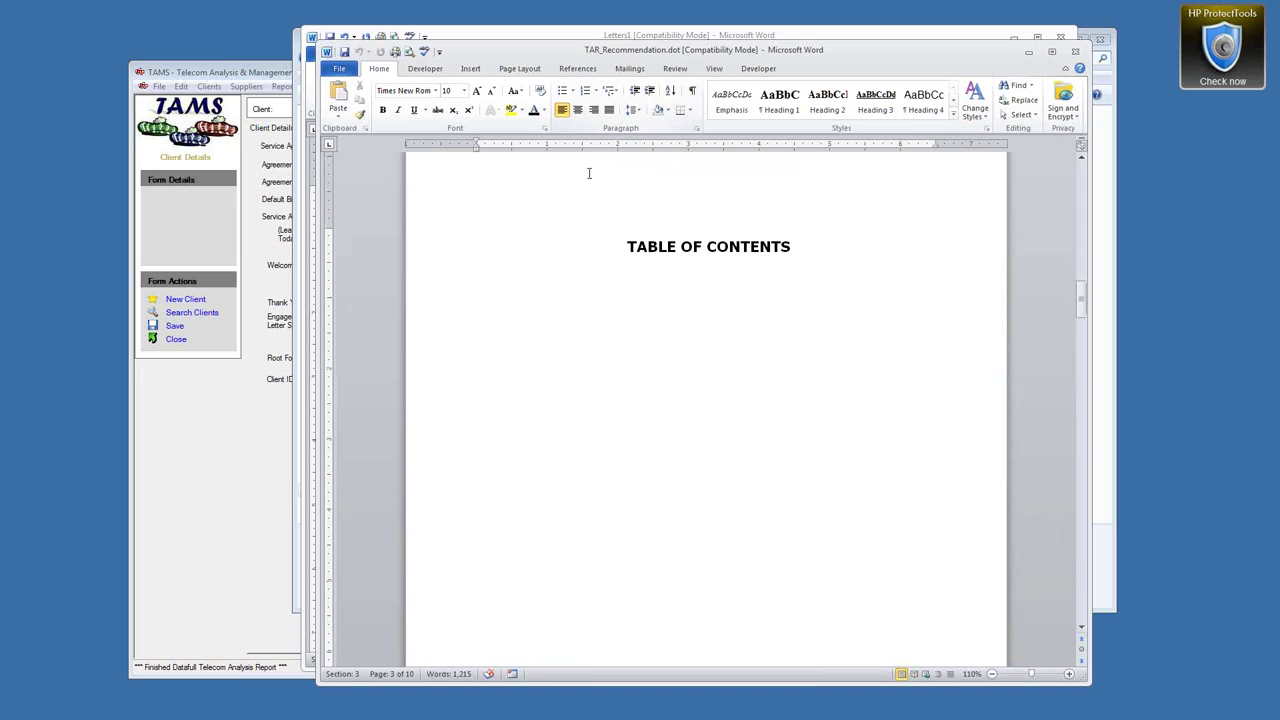
pyautogui.click(1076, 52)
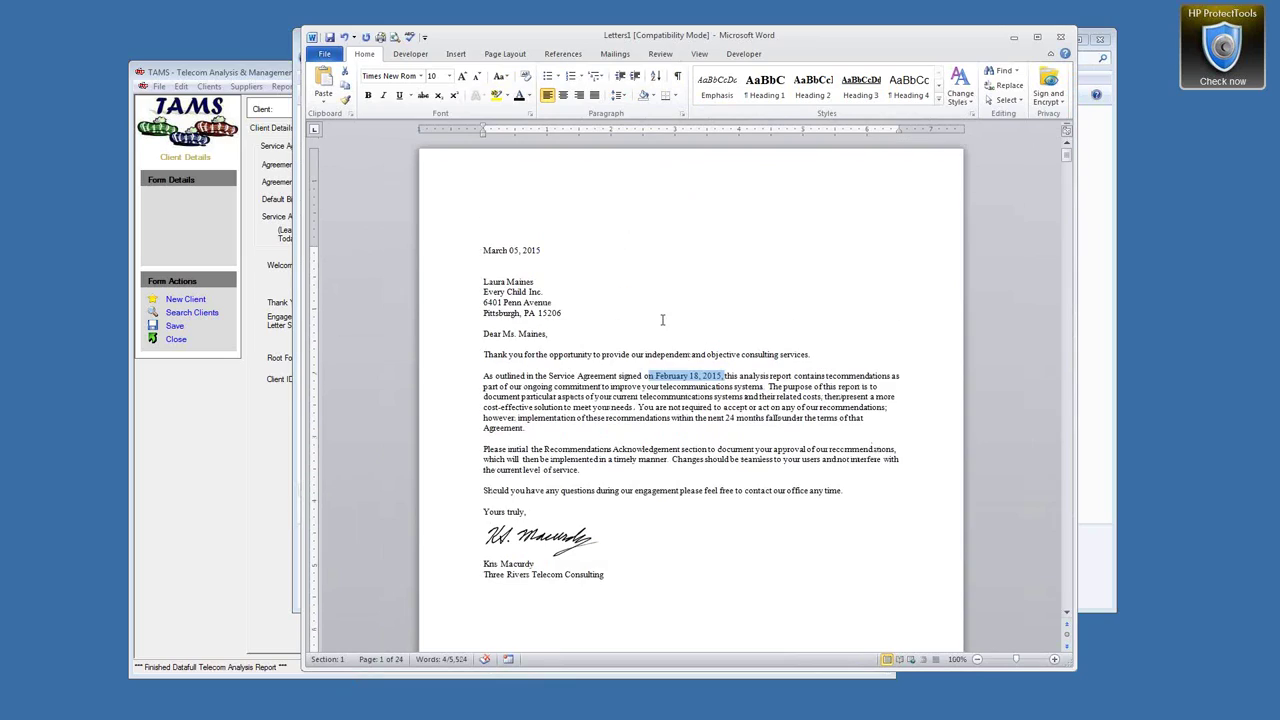
# Close the Letters1 report without saving it, along with the template folder windows and the Cellular Analysis Report viewer.
pyautogui.click(1060, 37)
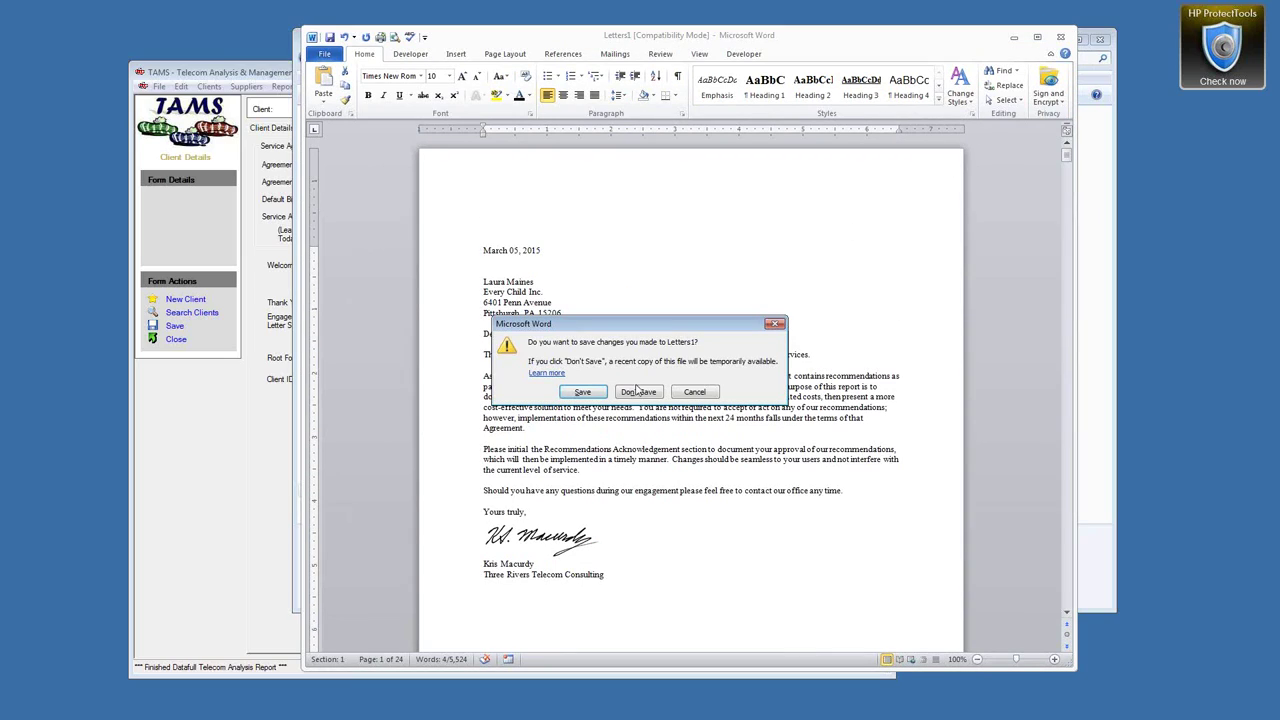
pyautogui.click(639, 392)
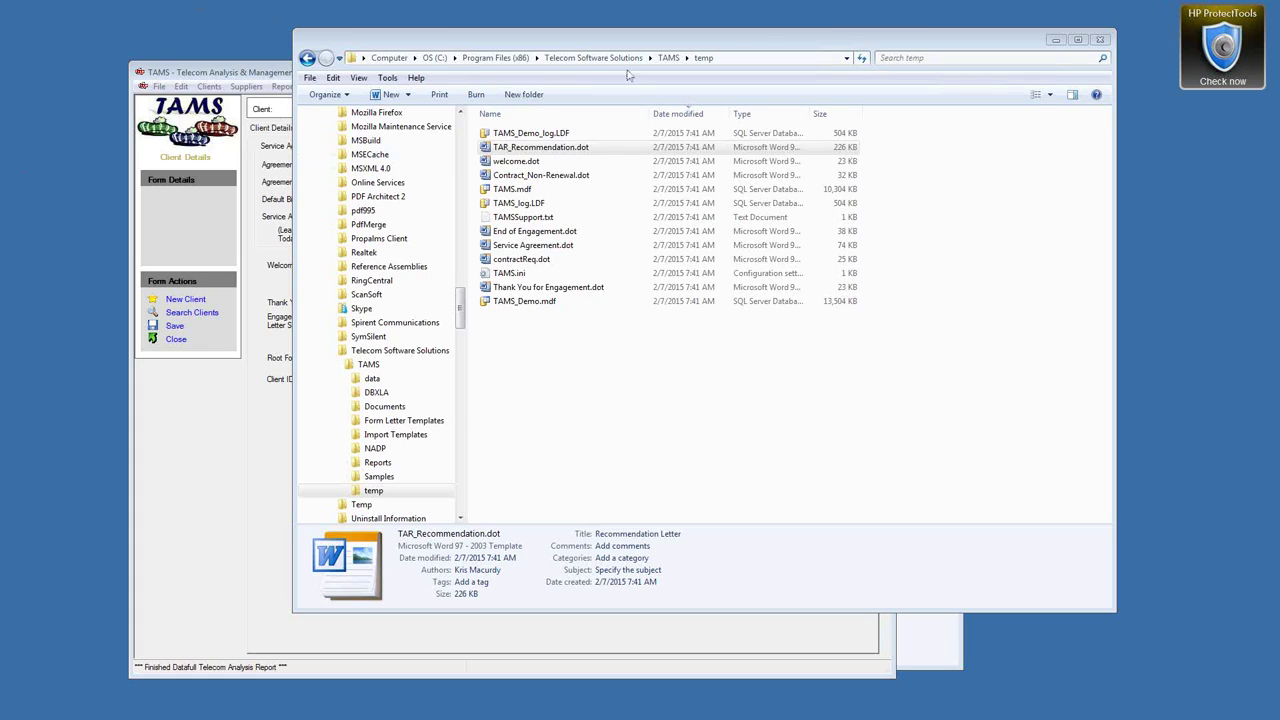
pyautogui.click(1056, 40)
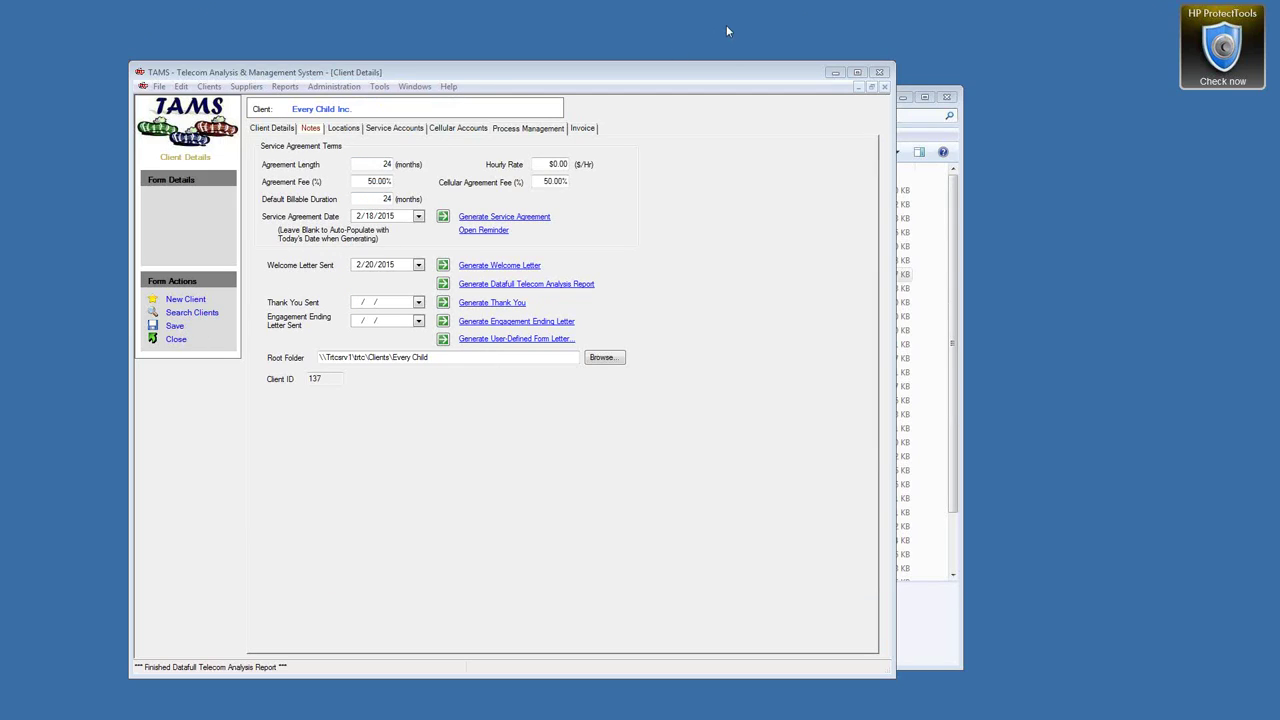
pyautogui.click(835, 73)
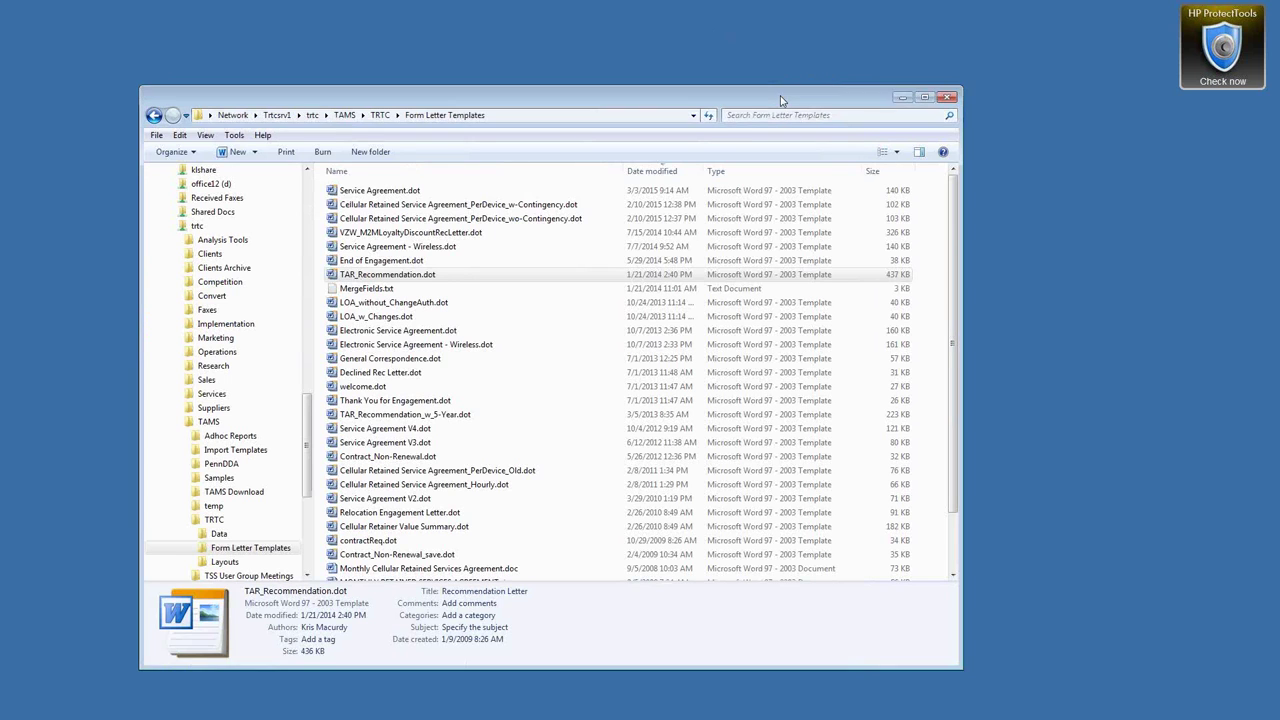
pyautogui.click(942, 88)
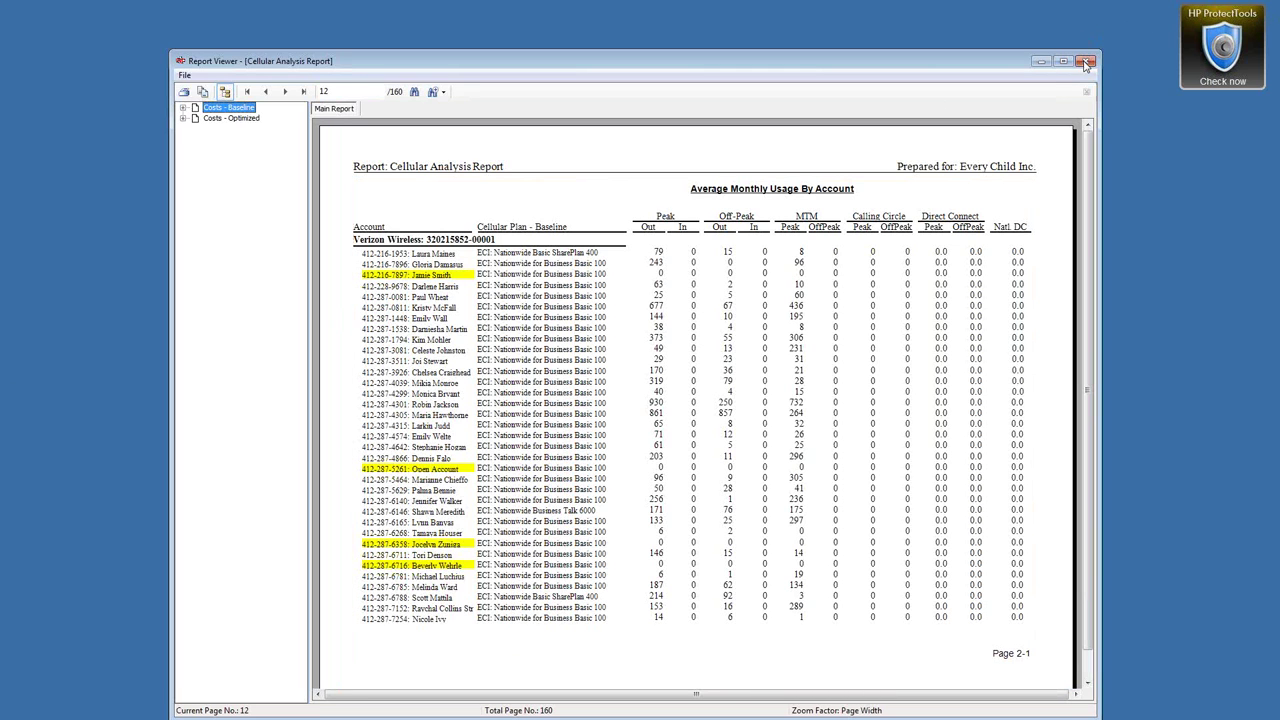
pyautogui.click(1086, 62)
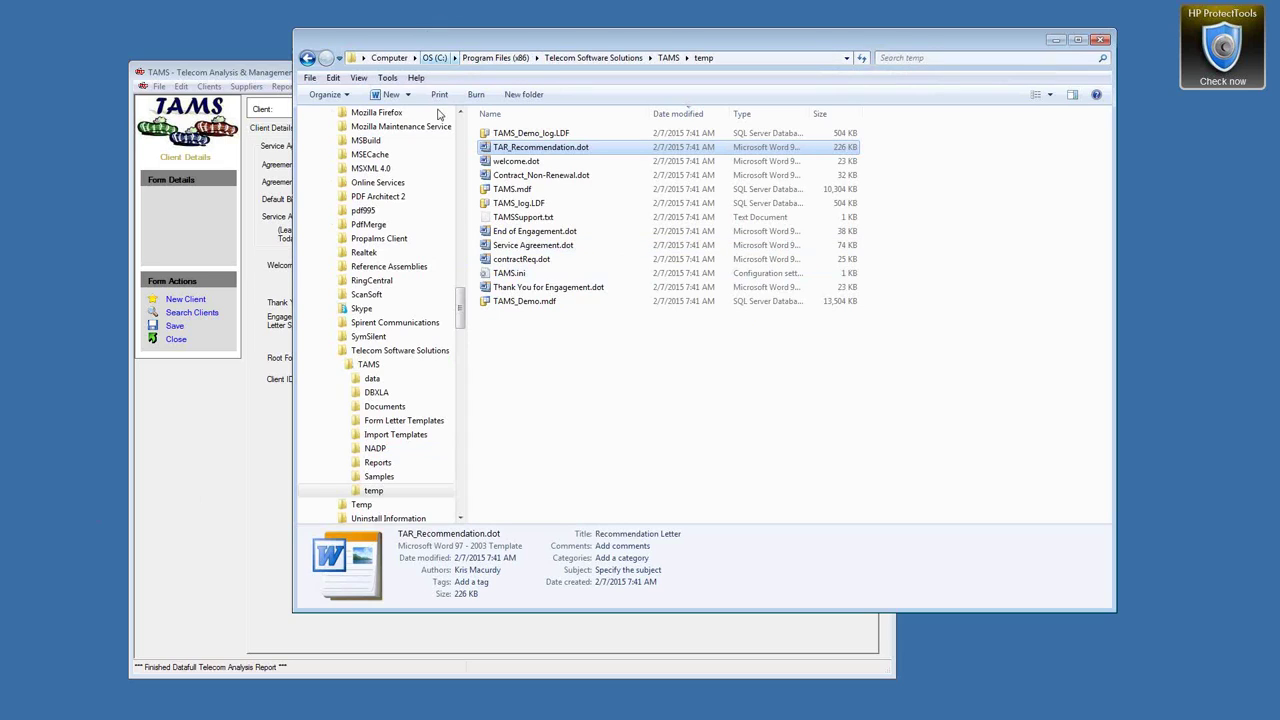
pyautogui.hotkey('alt', 'F4')
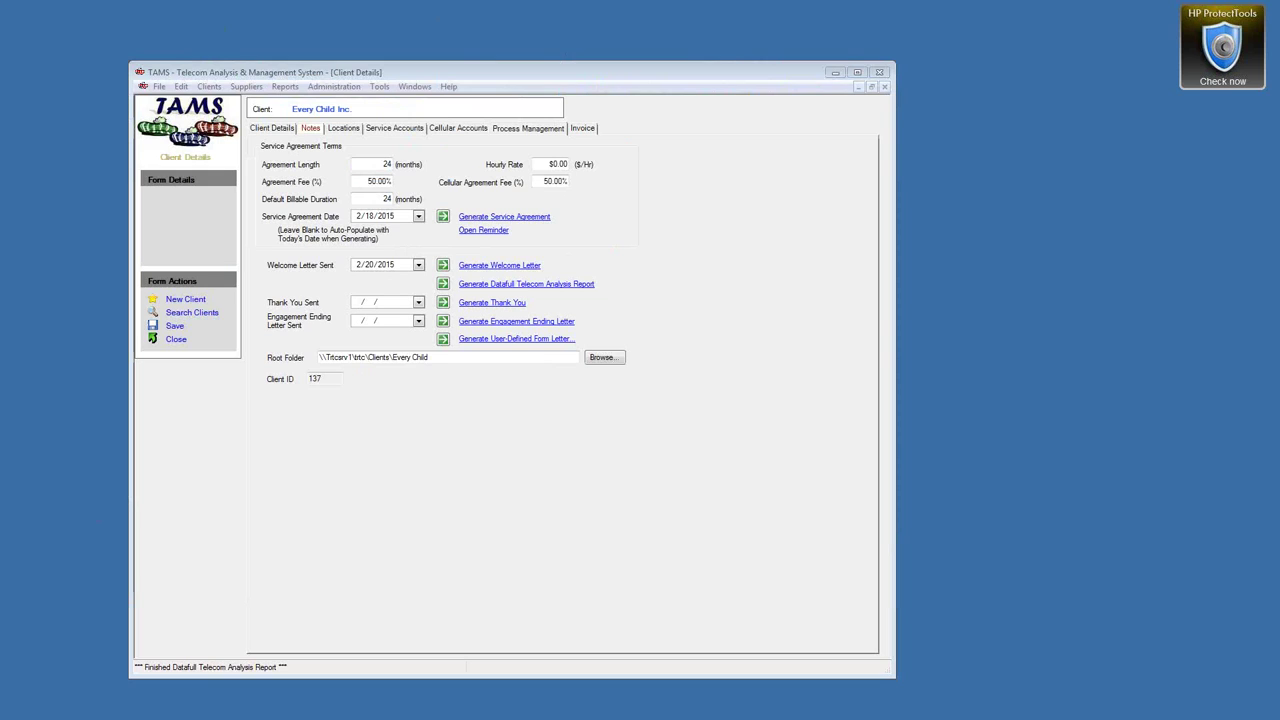
# Open 2015-02-24_Cellular_SavingsSummary.doc from the Every Child client's Recommendations\VZW - TAR1 folder.
pyautogui.click(602, 357)
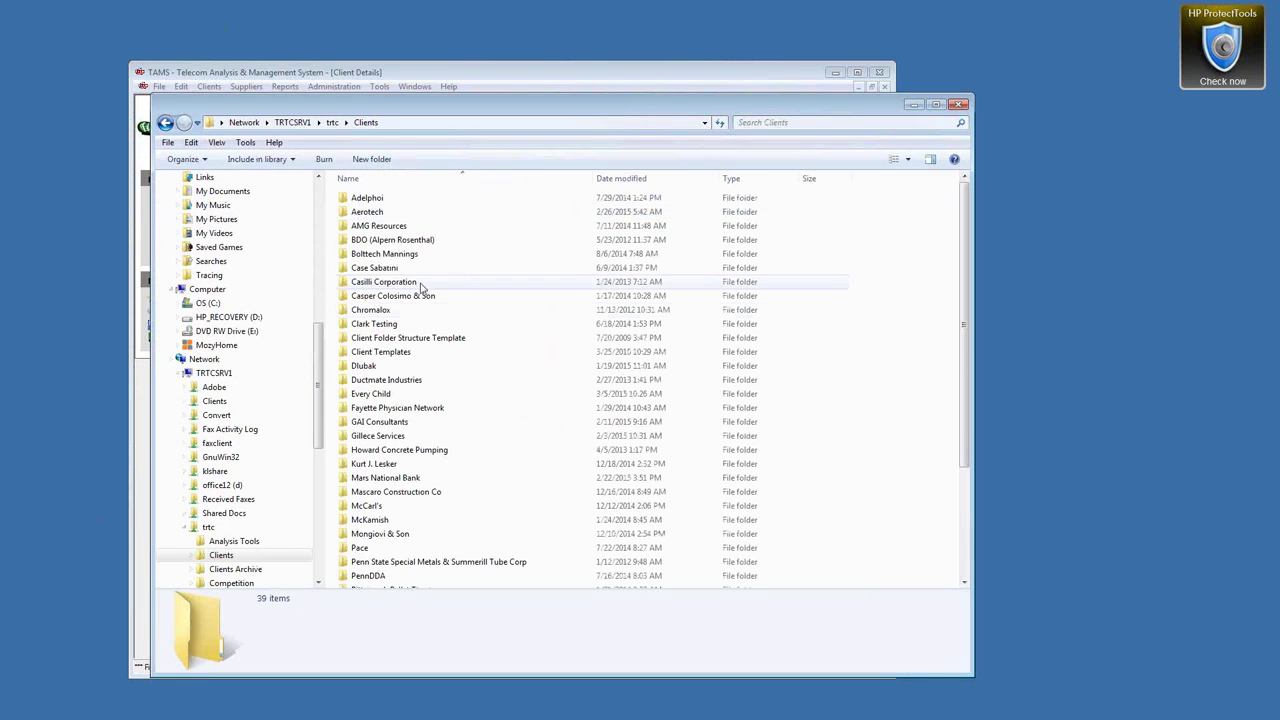
pyautogui.doubleClick(373, 394)
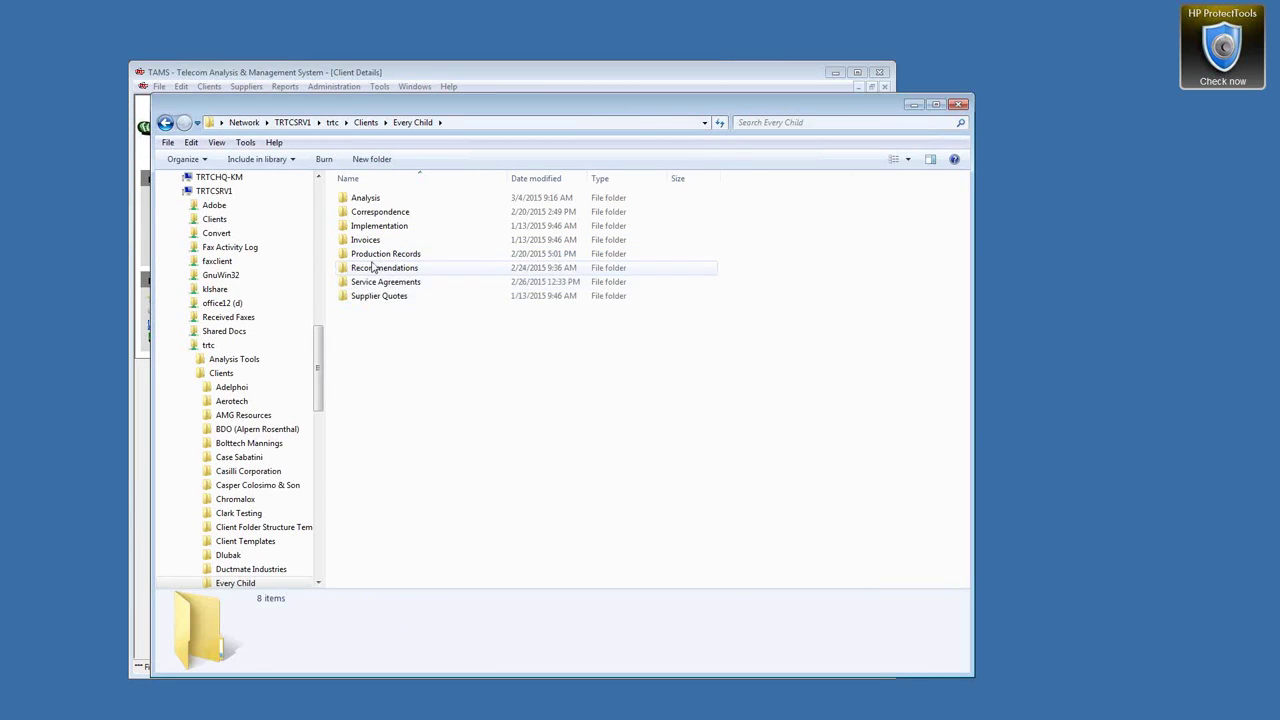
pyautogui.doubleClick(370, 267)
pyautogui.doubleClick(367, 199)
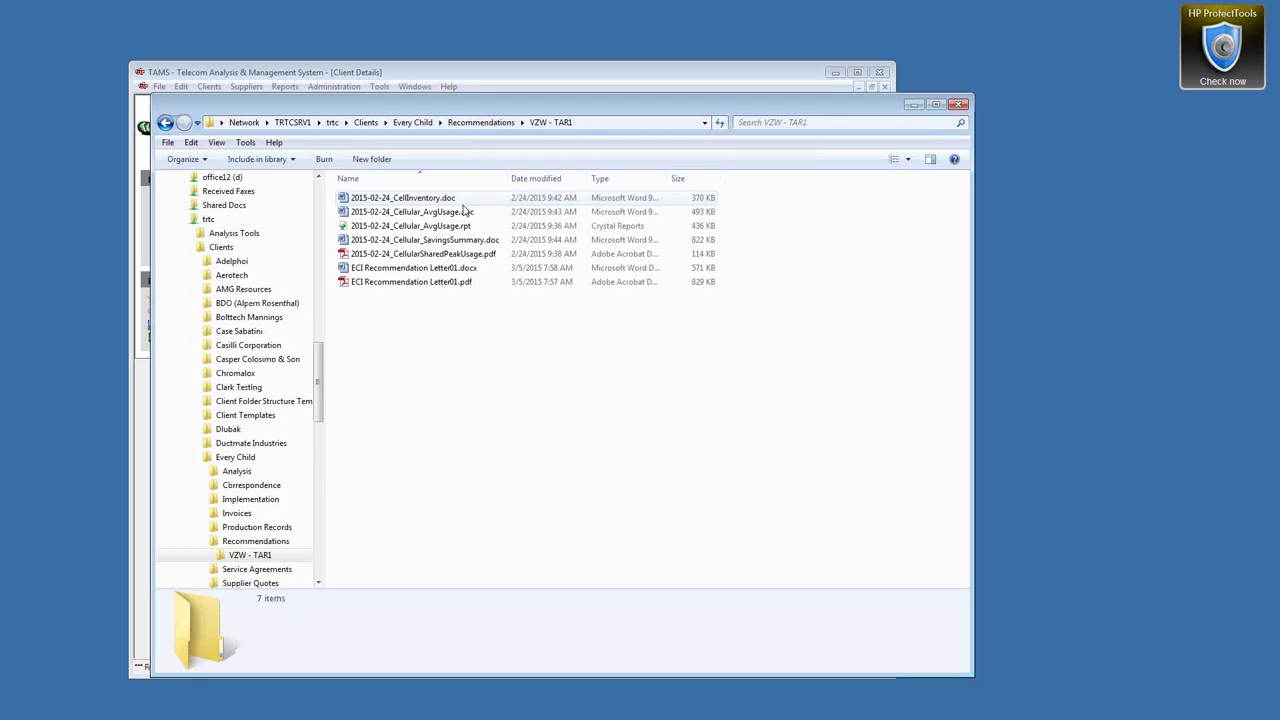
pyautogui.doubleClick(374, 241)
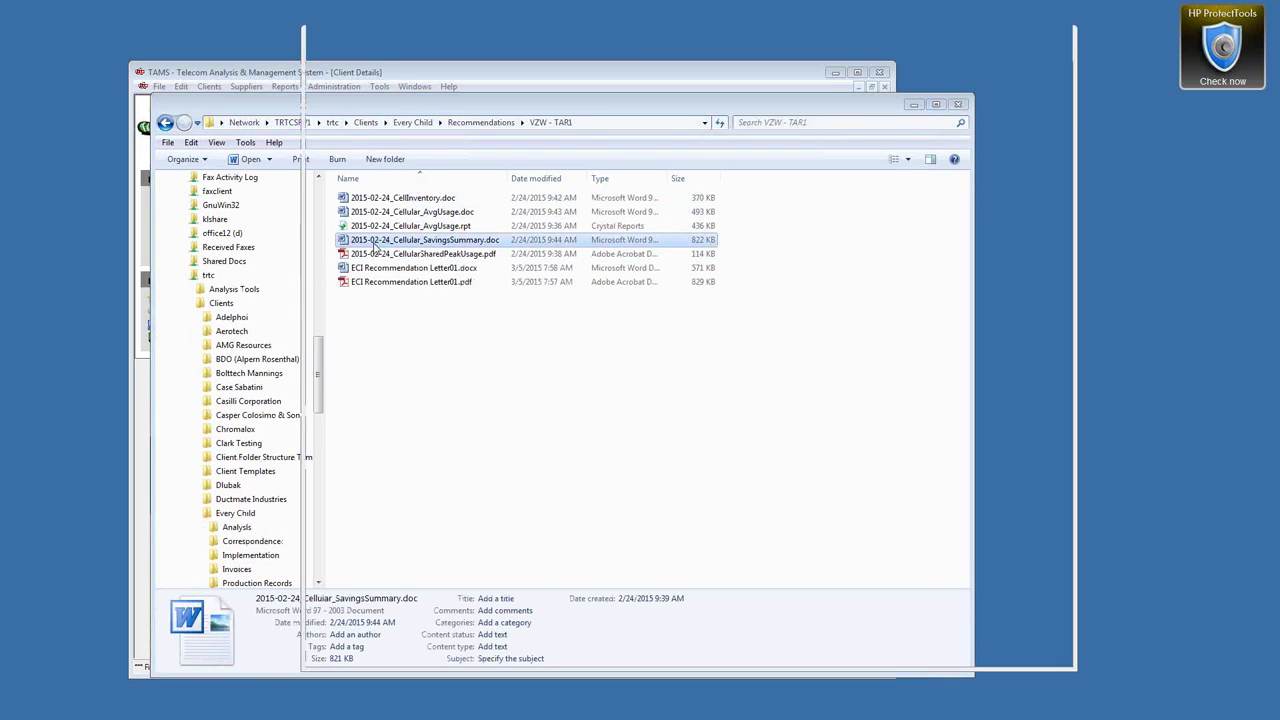
# Select the Cell Domestic Voice rows on the first page of the savings summary and widen the document window.
pyautogui.scroll(-2, 521, 370)
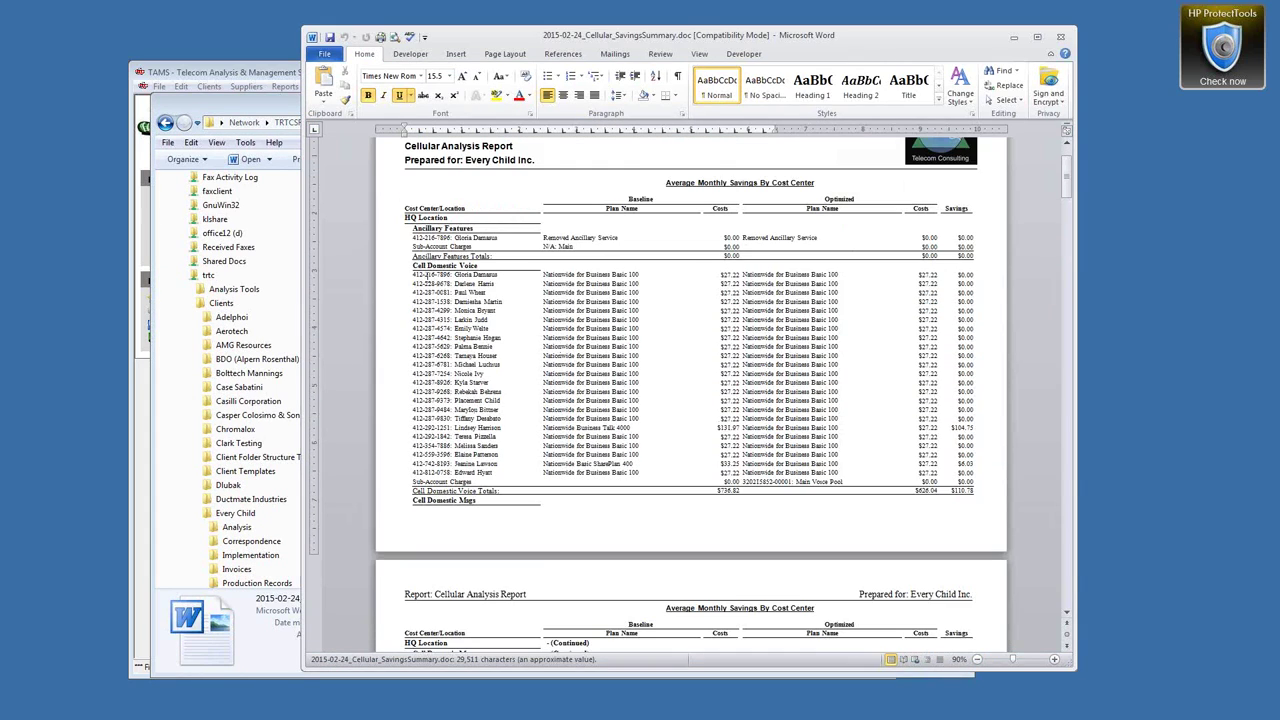
pyautogui.moveTo(455, 284); pyautogui.dragTo(975, 481)
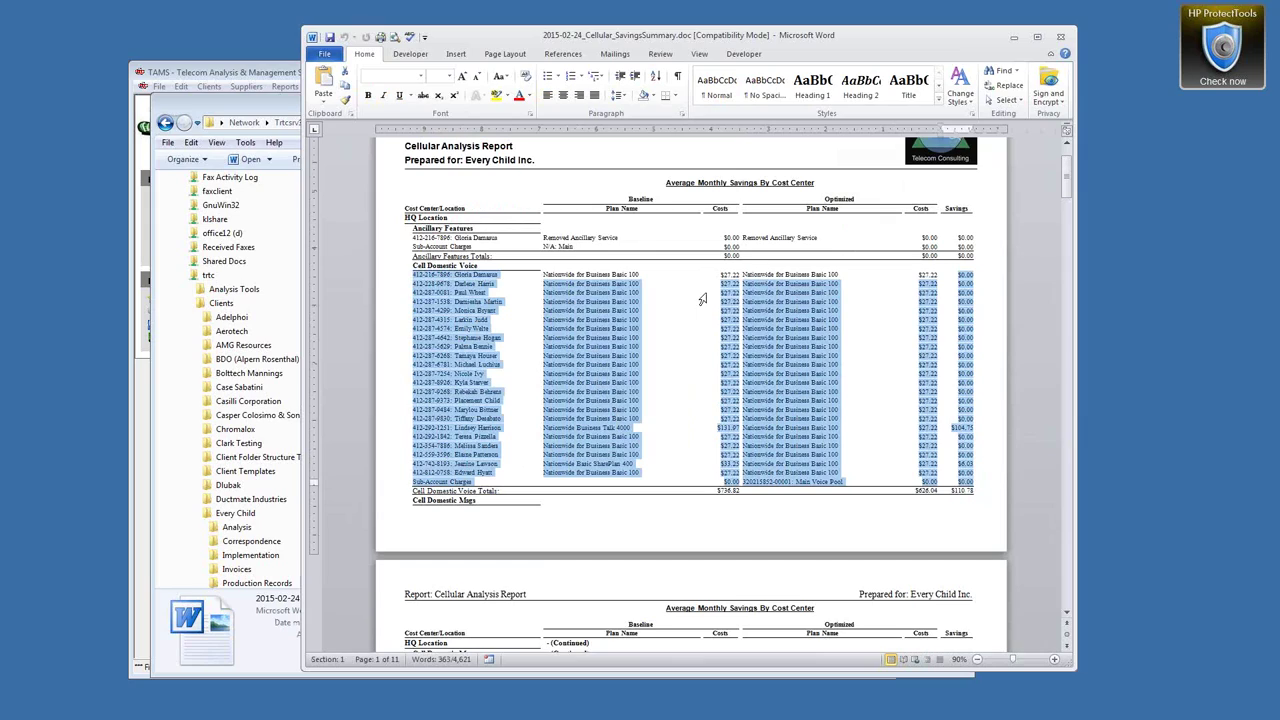
pyautogui.scroll(1, 703, 299)
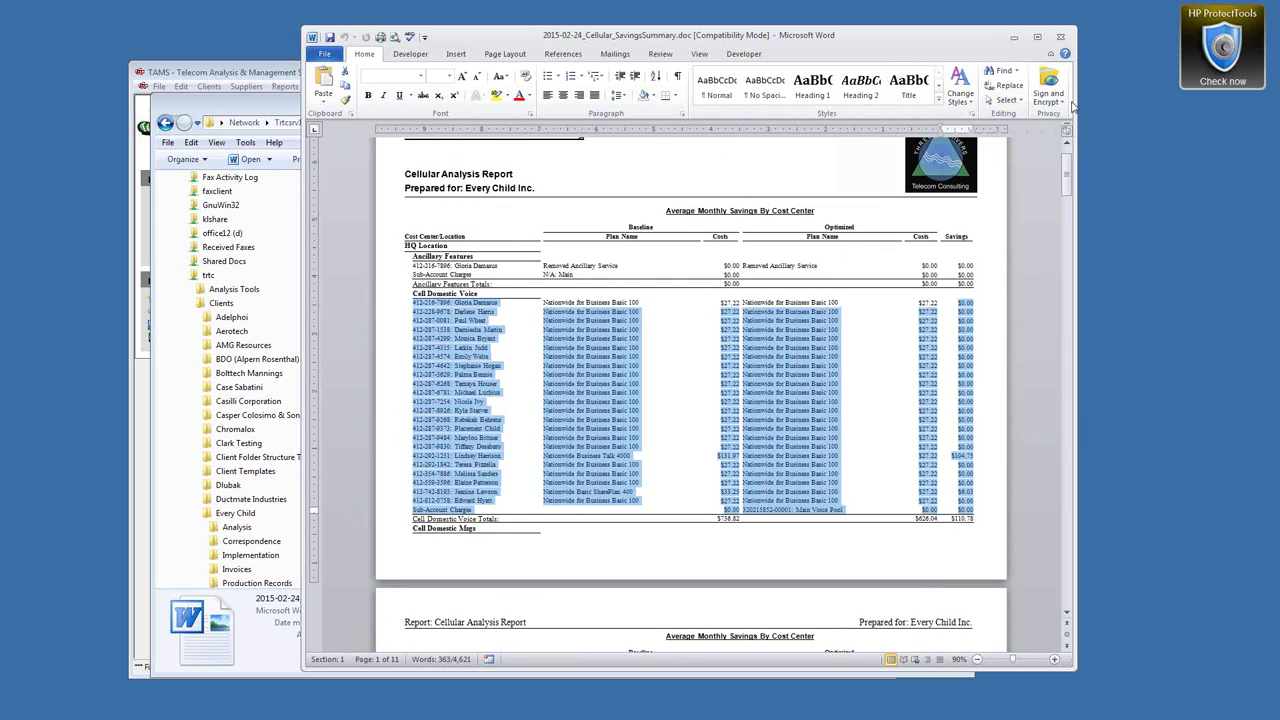
pyautogui.moveTo(1078, 108); pyautogui.dragTo(1156, 108)
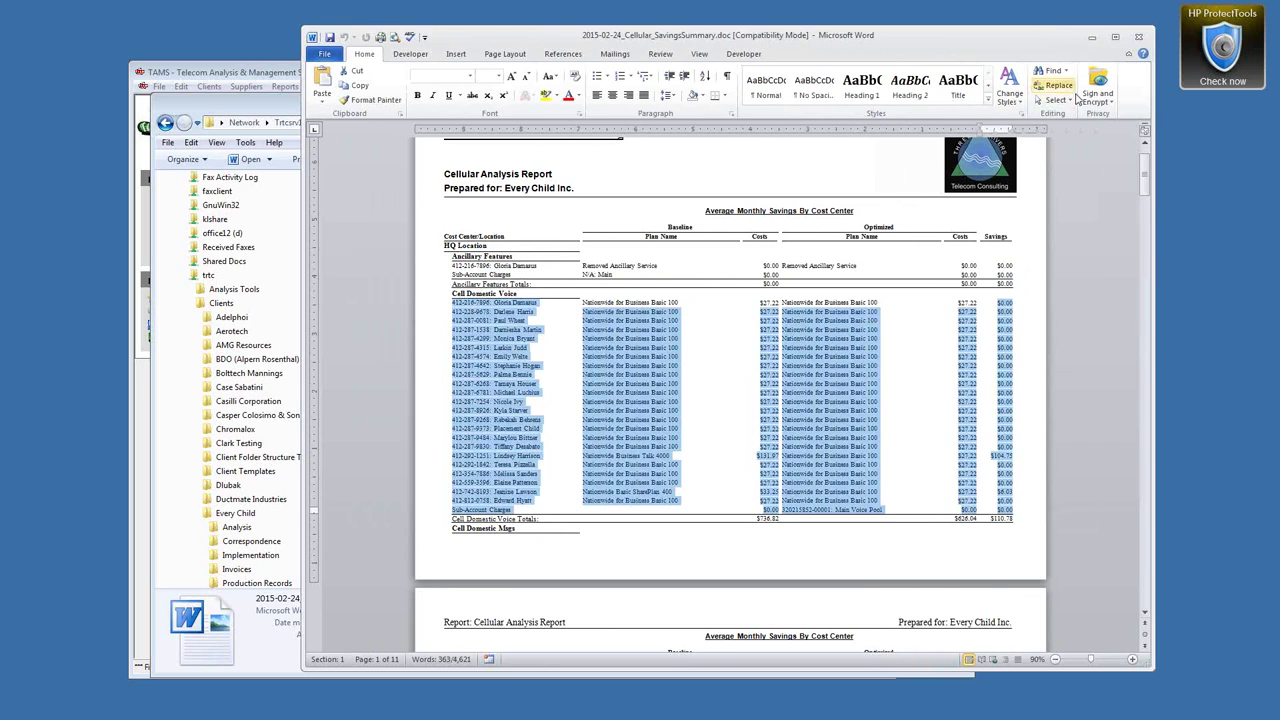
# Try Select Objects and the similar-formatting selection on the Cell Domestic Voice rows, and clear the selection.
pyautogui.click(1068, 102)
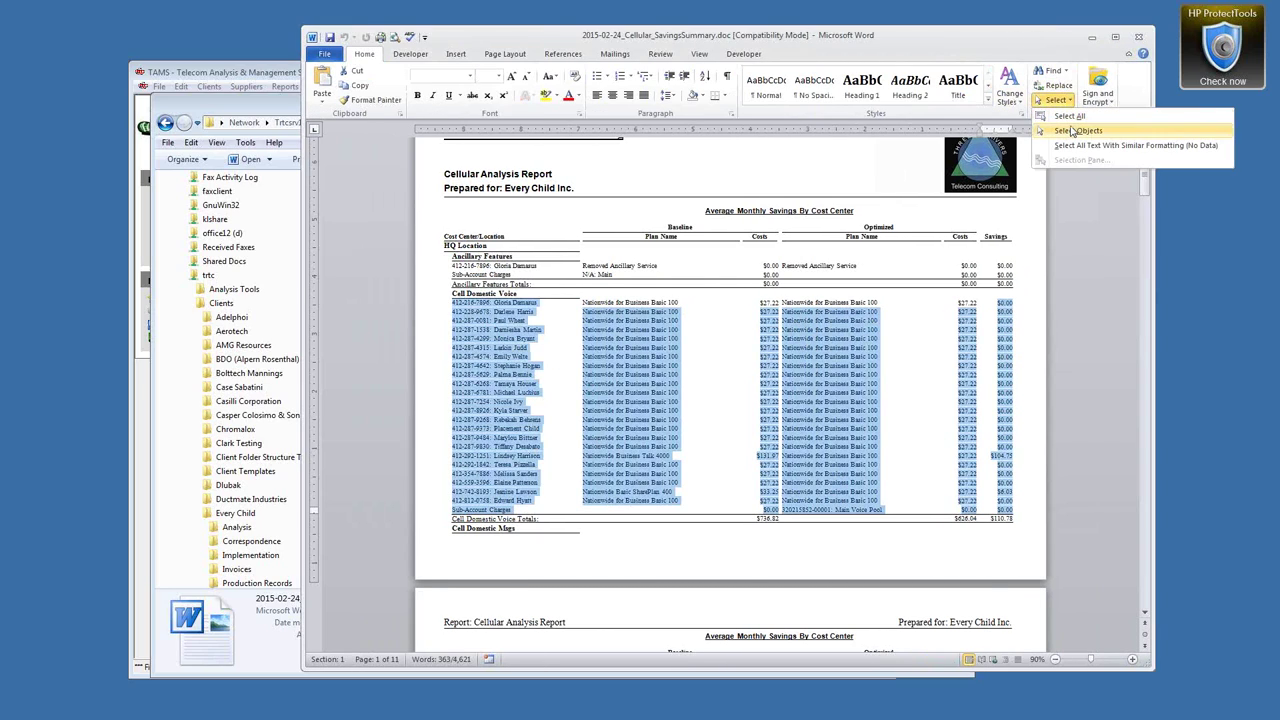
pyautogui.click(1072, 130)
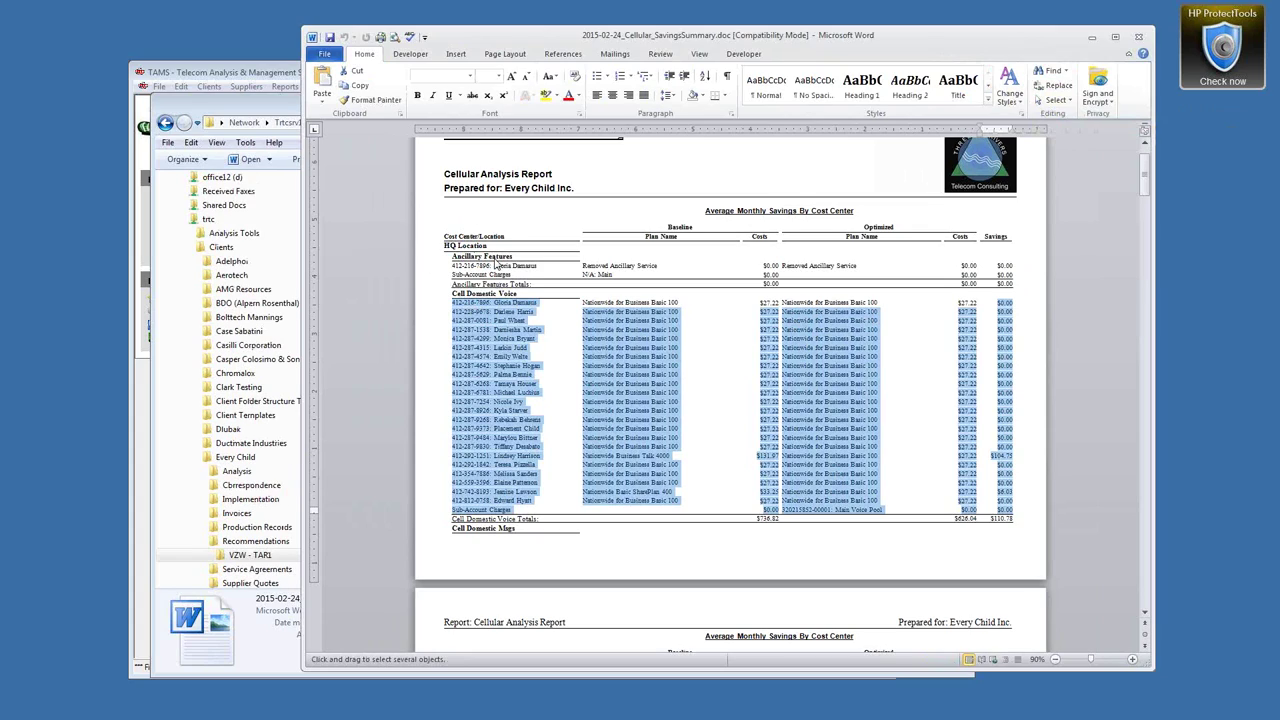
pyautogui.click(1058, 100)
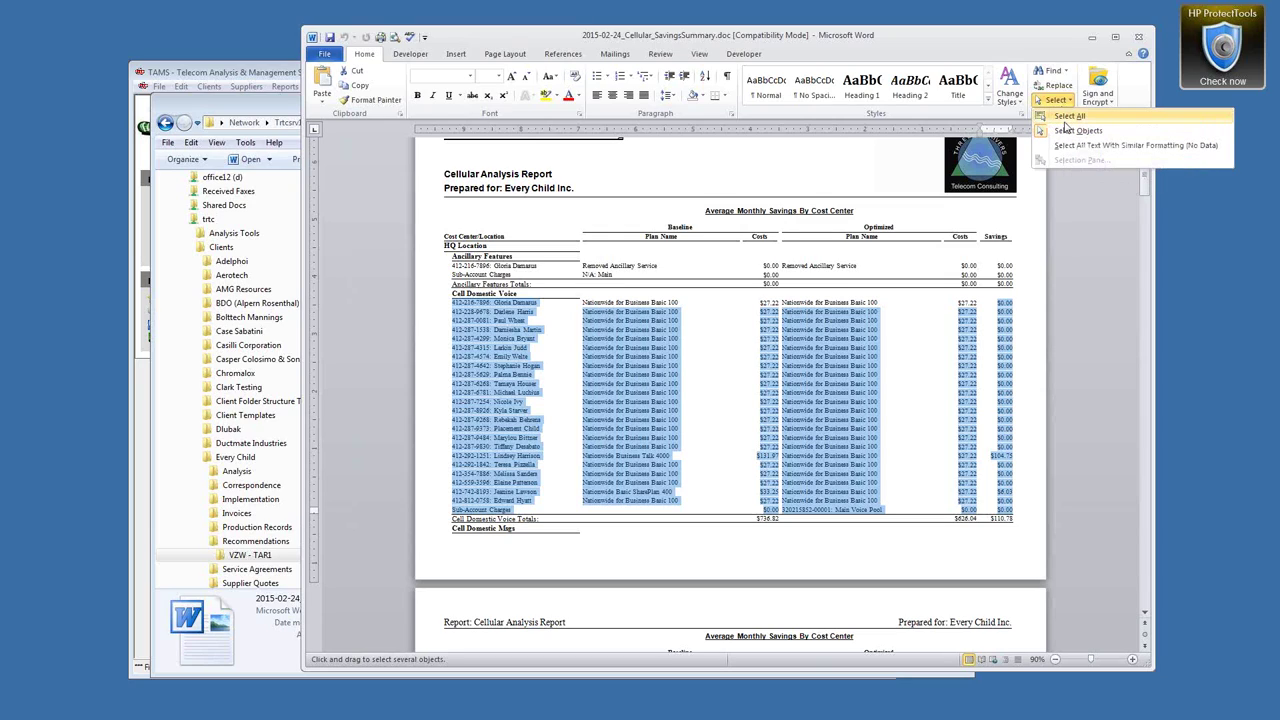
pyautogui.click(1135, 145)
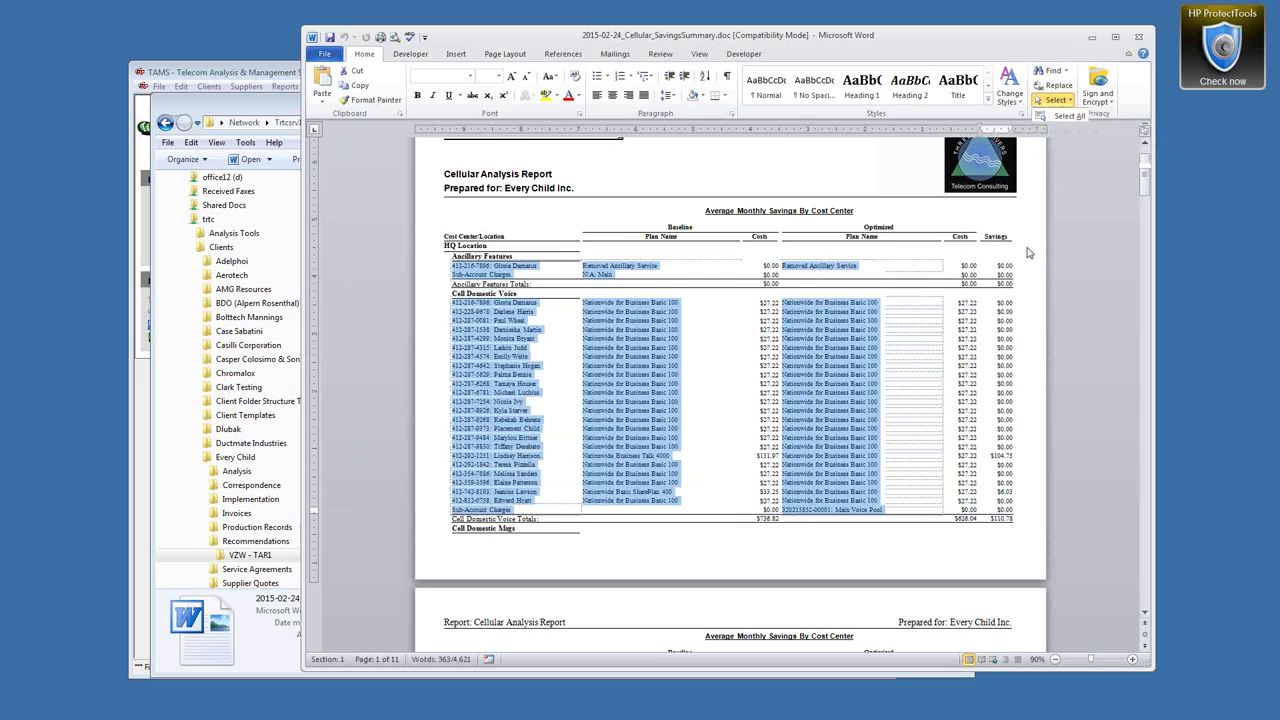
pyautogui.hotkey('ctrl', 'Home')
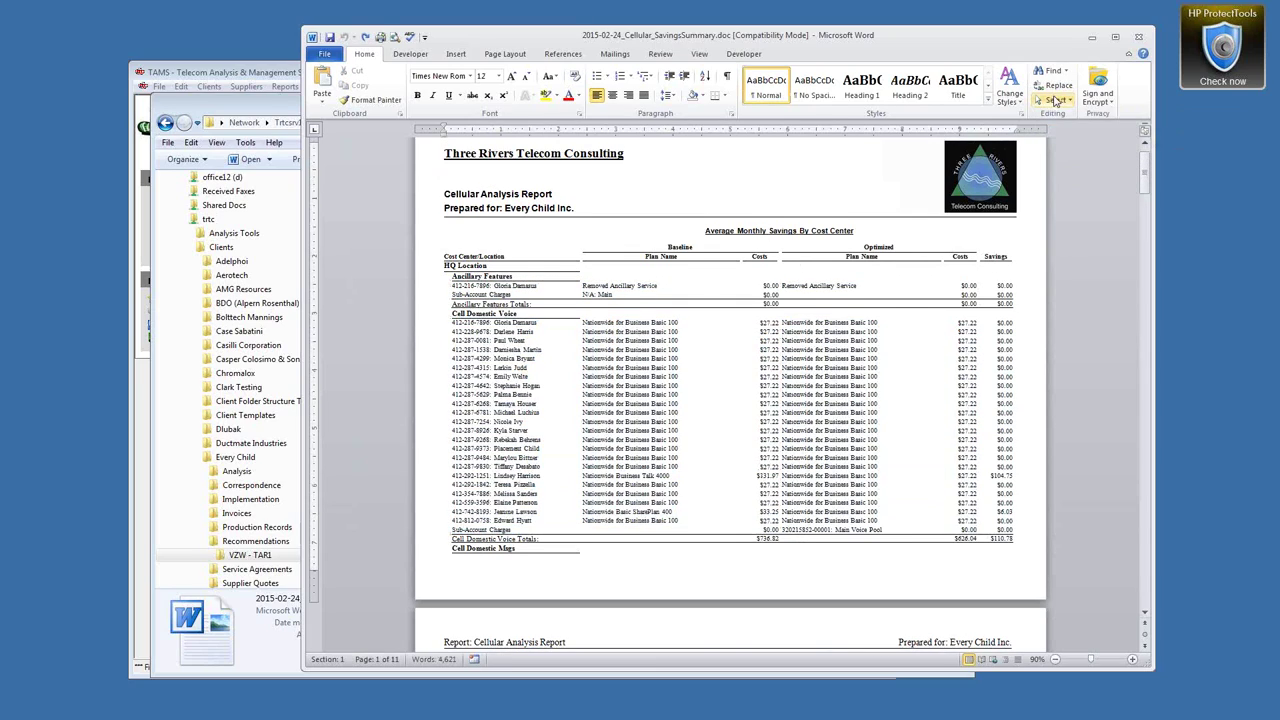
pyautogui.click(1055, 100)
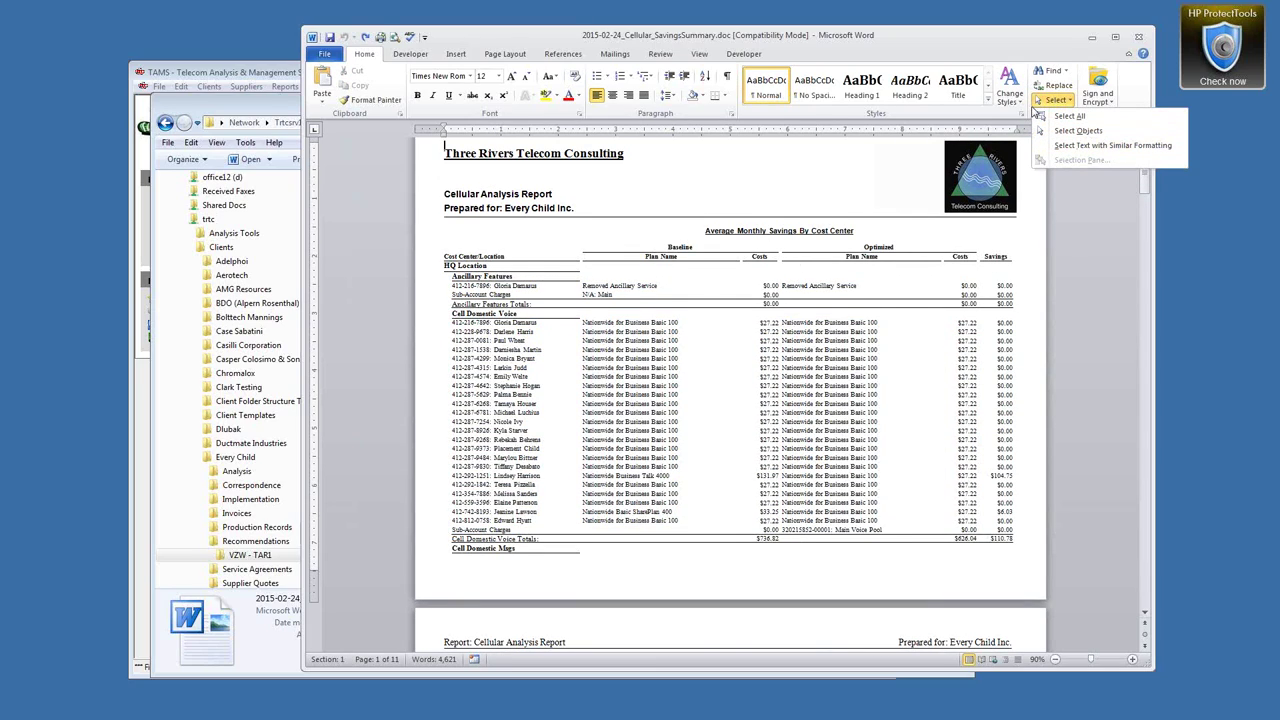
pyautogui.click(446, 252)
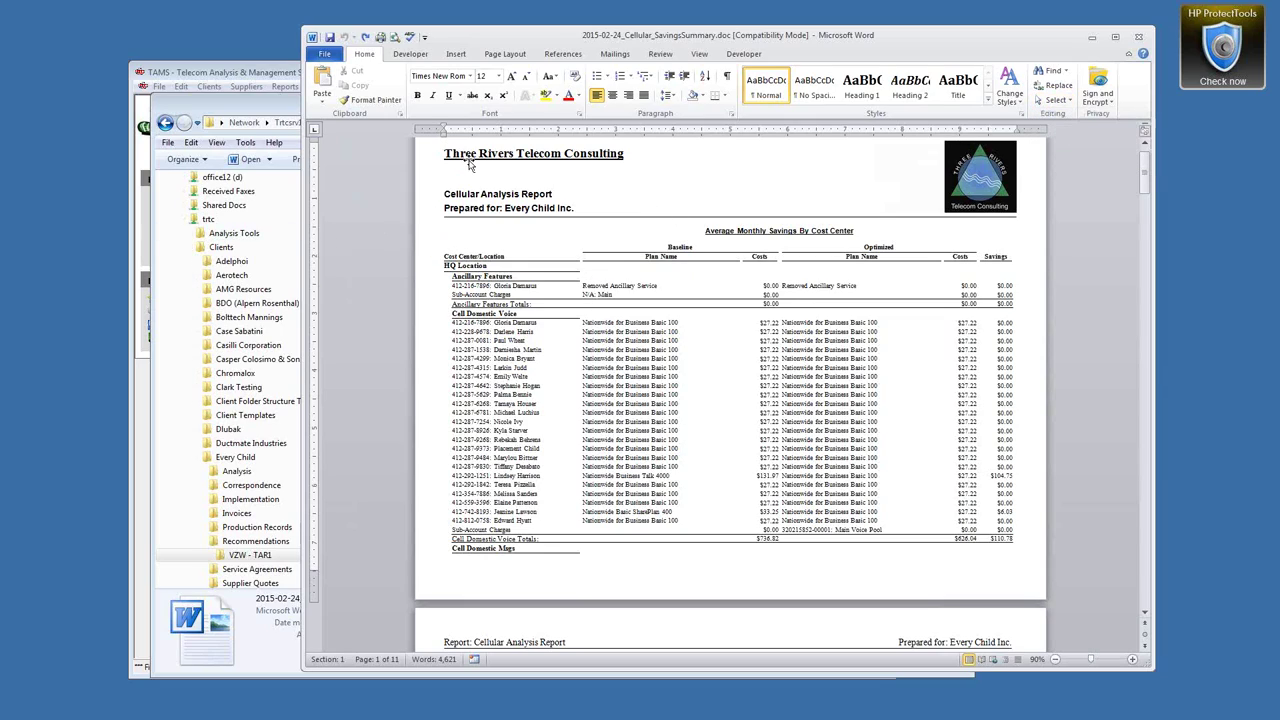
# Examine the separate frames holding the names, plans and costs in the Cell Domestic Voice rows by selecting them individually.
pyautogui.click(497, 330)
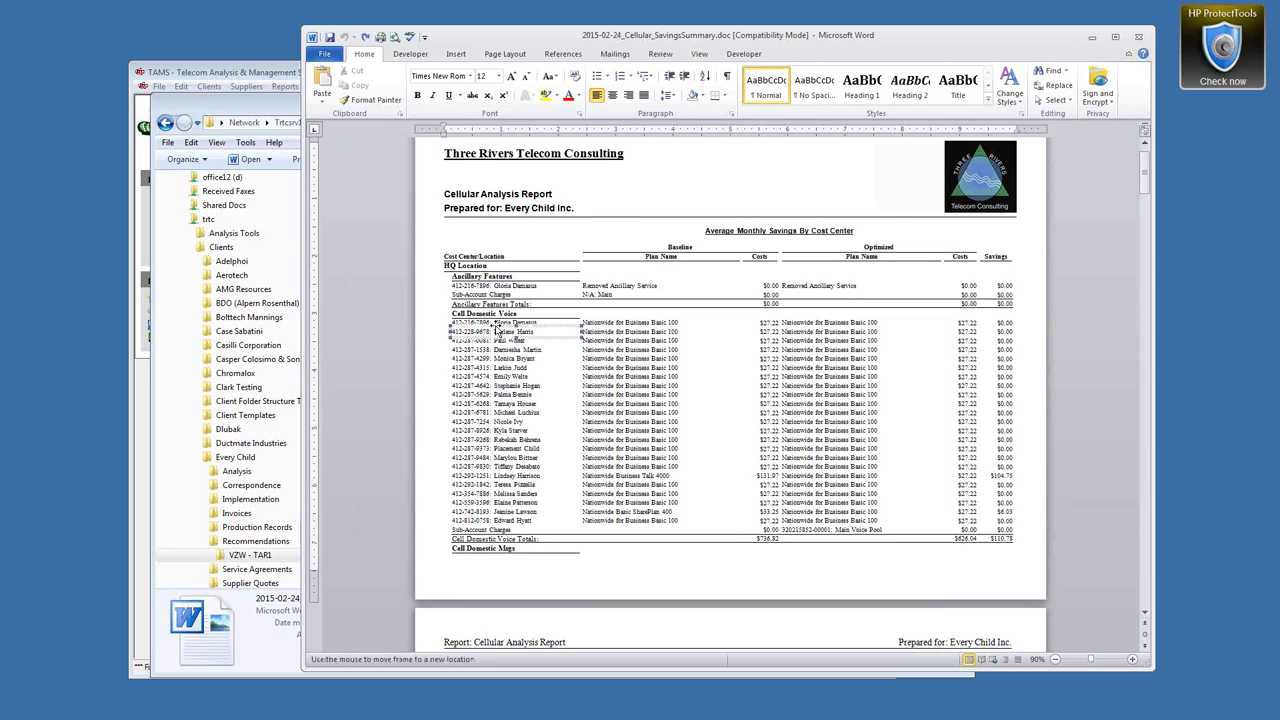
pyautogui.click(625, 340)
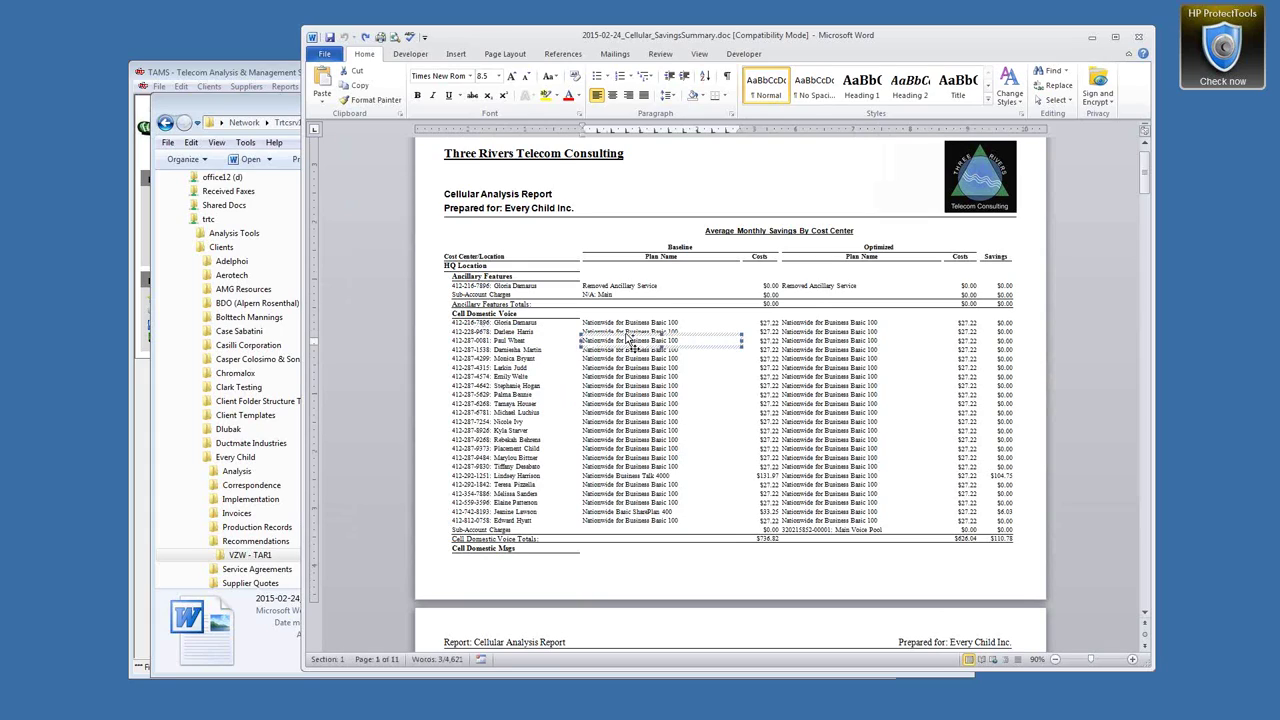
pyautogui.click(766, 342)
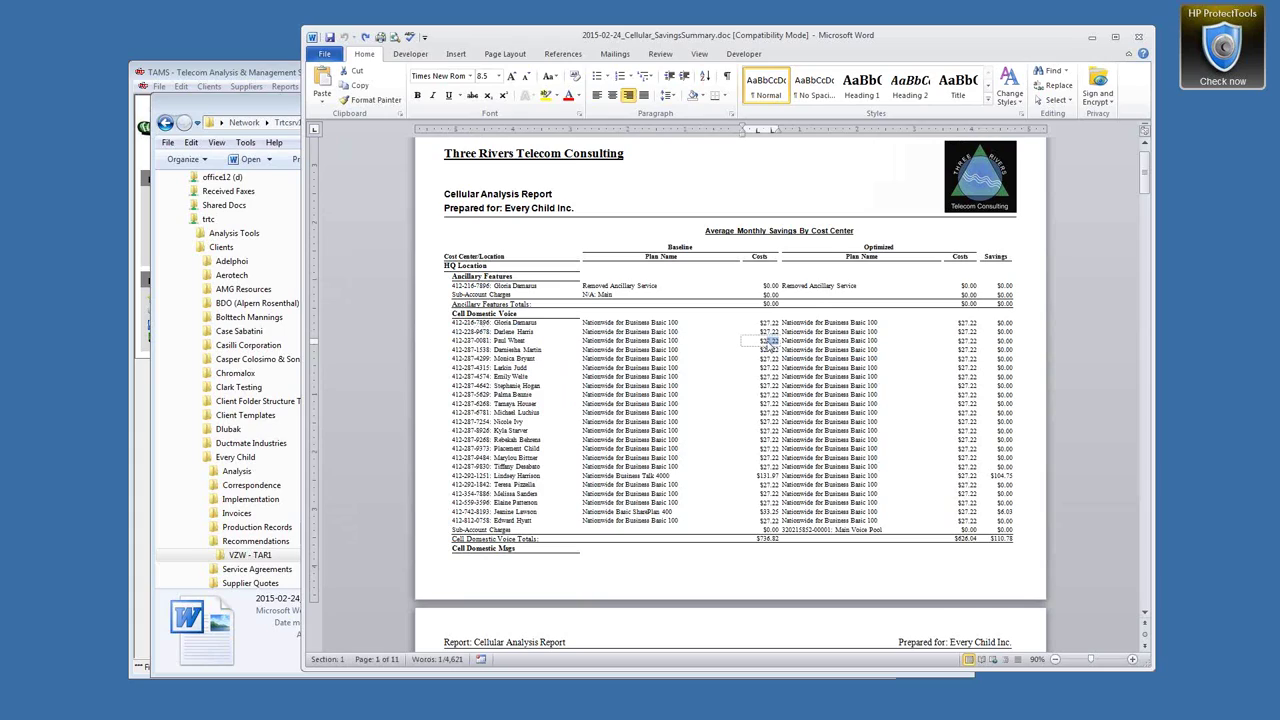
pyautogui.click(770, 349)
pyautogui.click(423, 432)
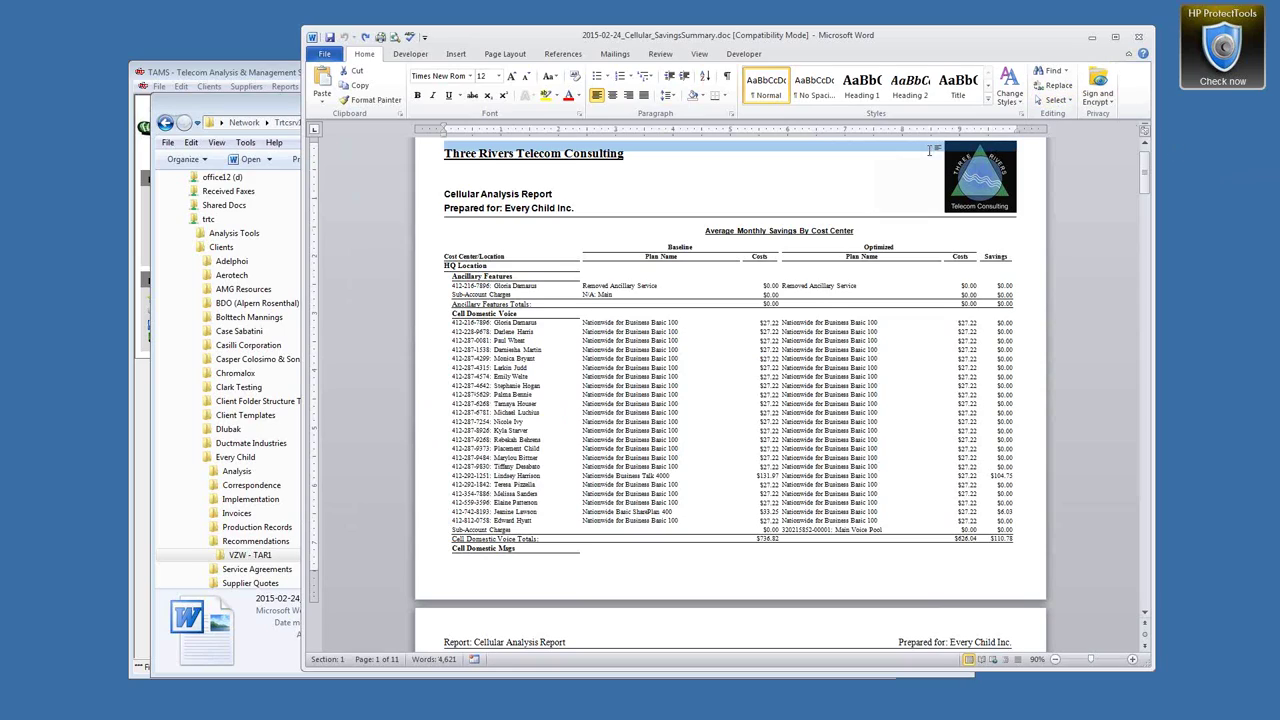
pyautogui.press('Left')
pyautogui.click(1027, 192)
# Try selecting the savings table's contents as a whole and then its headings and totals lines, clearing each selection.
pyautogui.click(1058, 101)
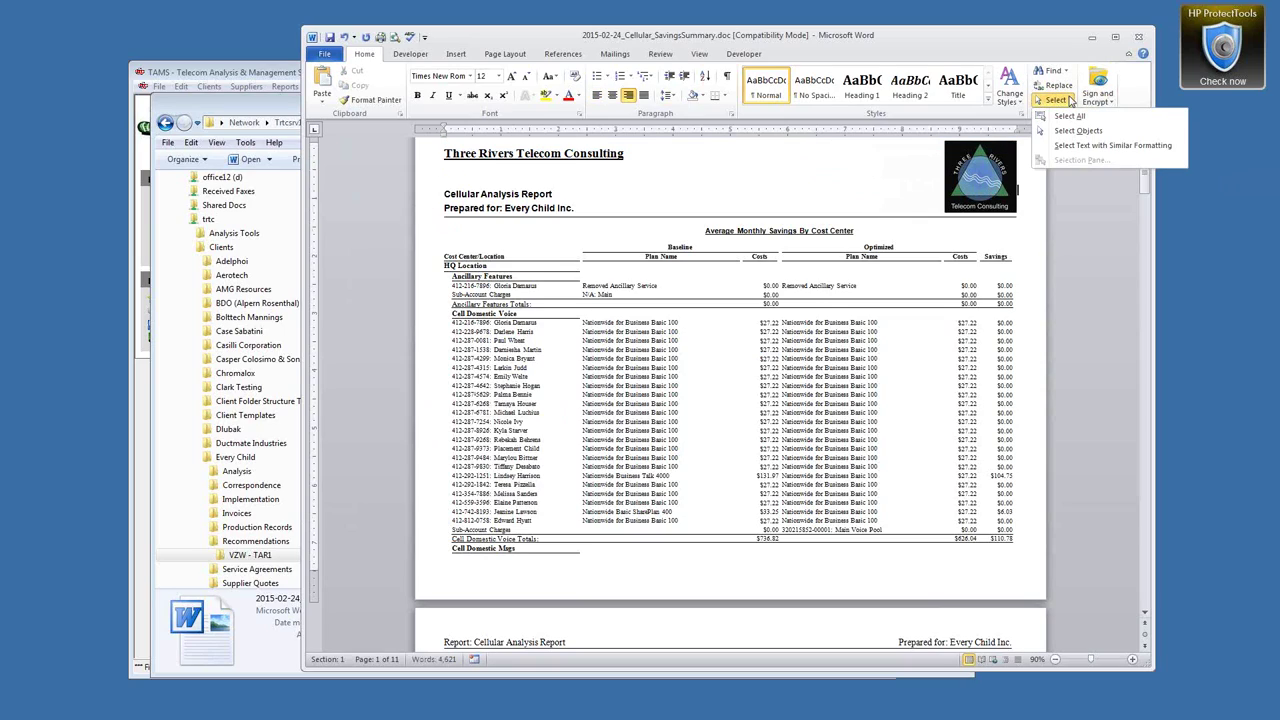
pyautogui.click(1090, 147)
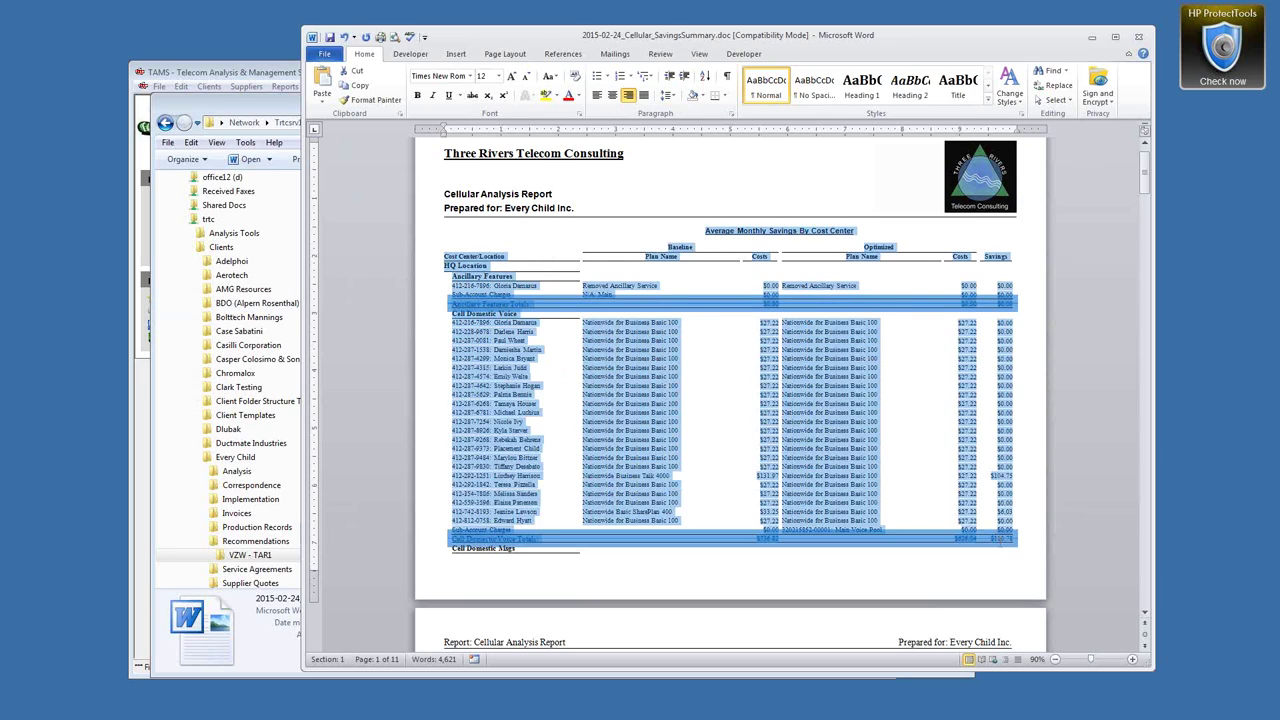
pyautogui.click(521, 320)
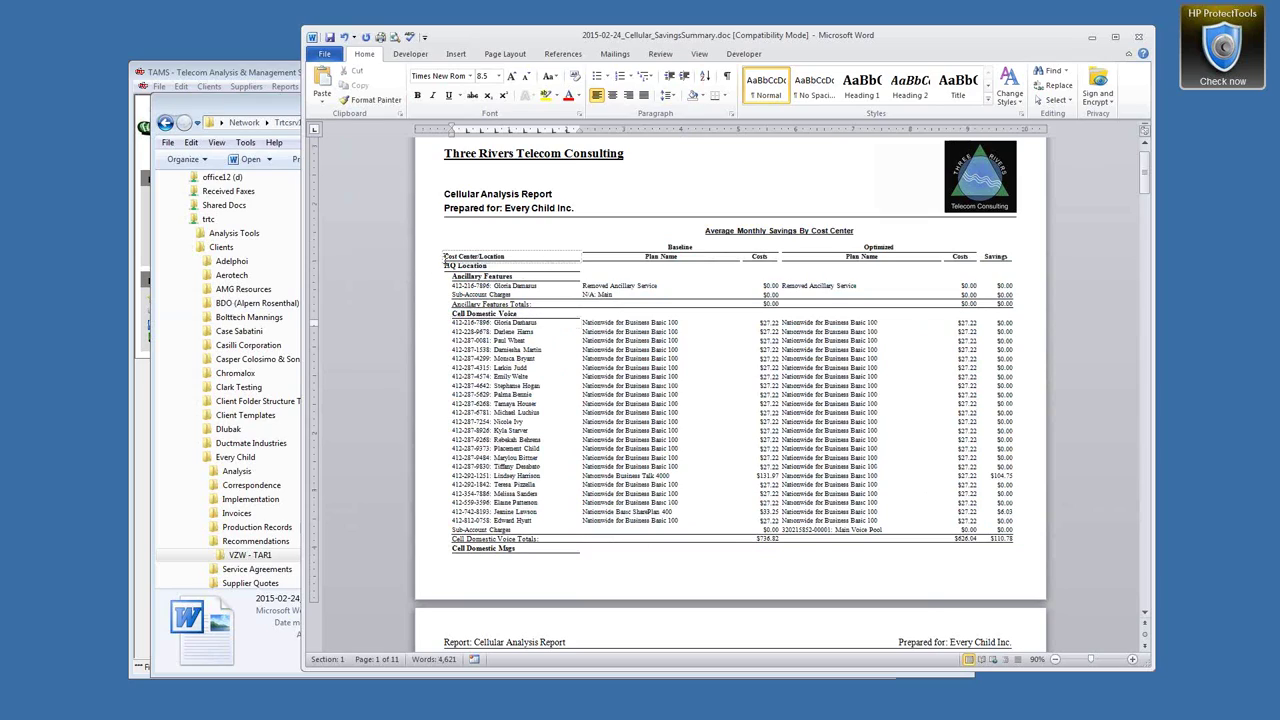
pyautogui.click(446, 258)
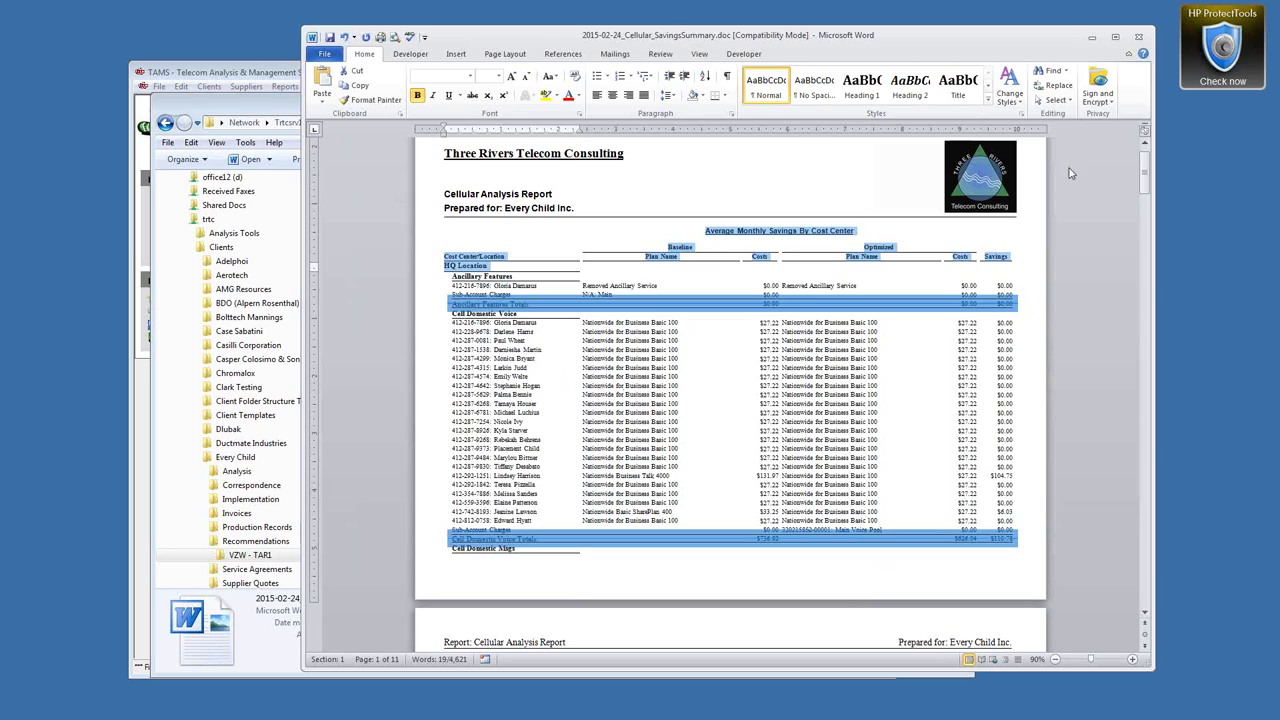
pyautogui.click(801, 200)
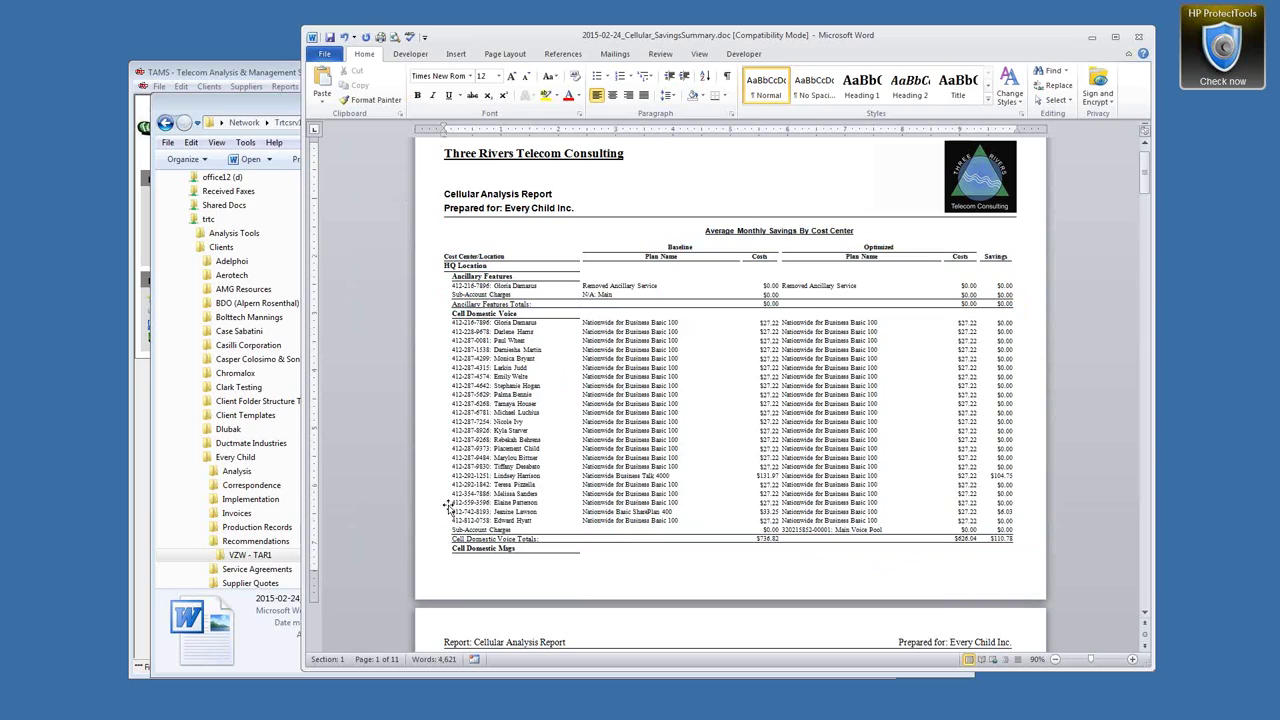
# Insert a page break at the Cell Domestic Voice heading and check how the content is split across the pages.
pyautogui.click(452, 313)
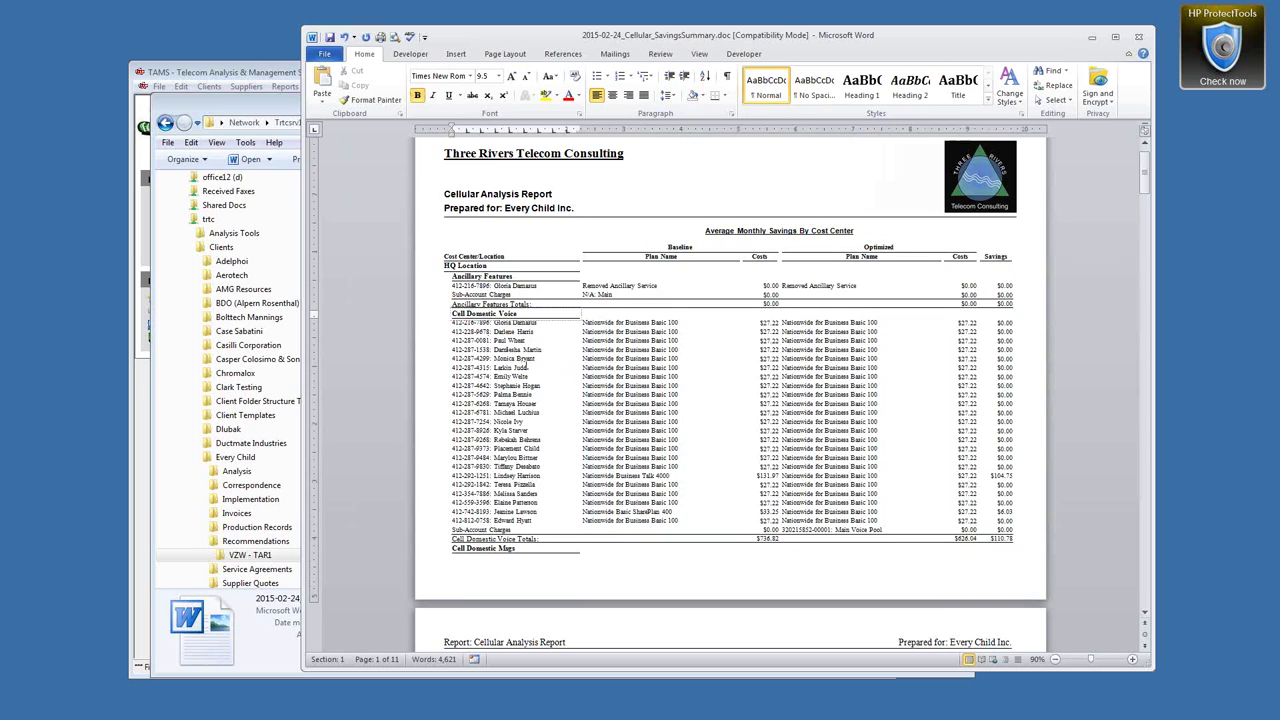
pyautogui.click(455, 54)
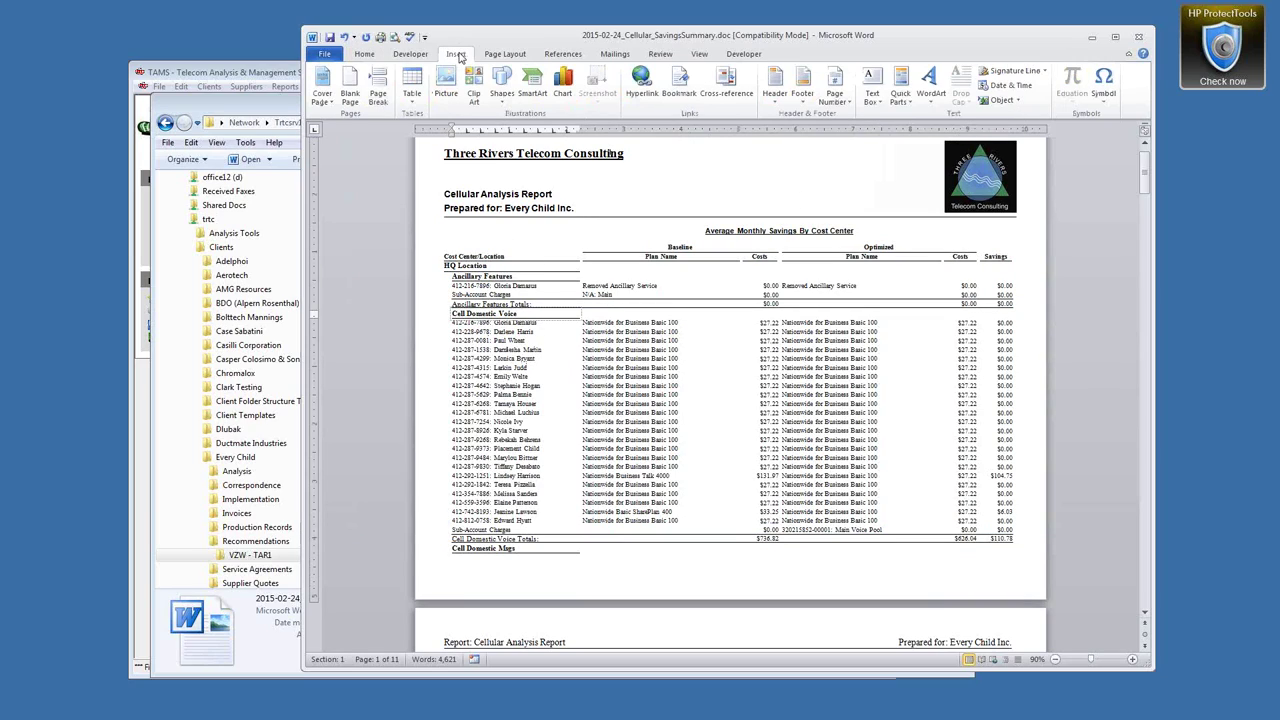
pyautogui.click(378, 88)
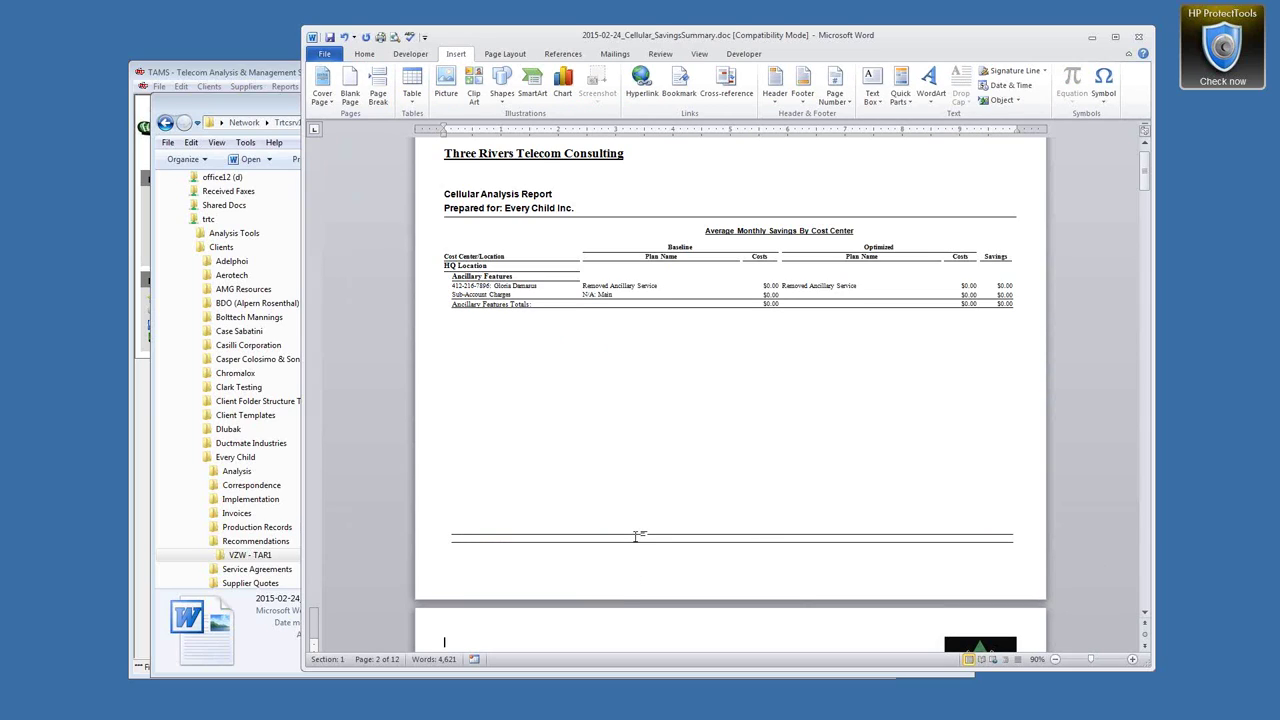
pyautogui.scroll(-6, 635, 533)
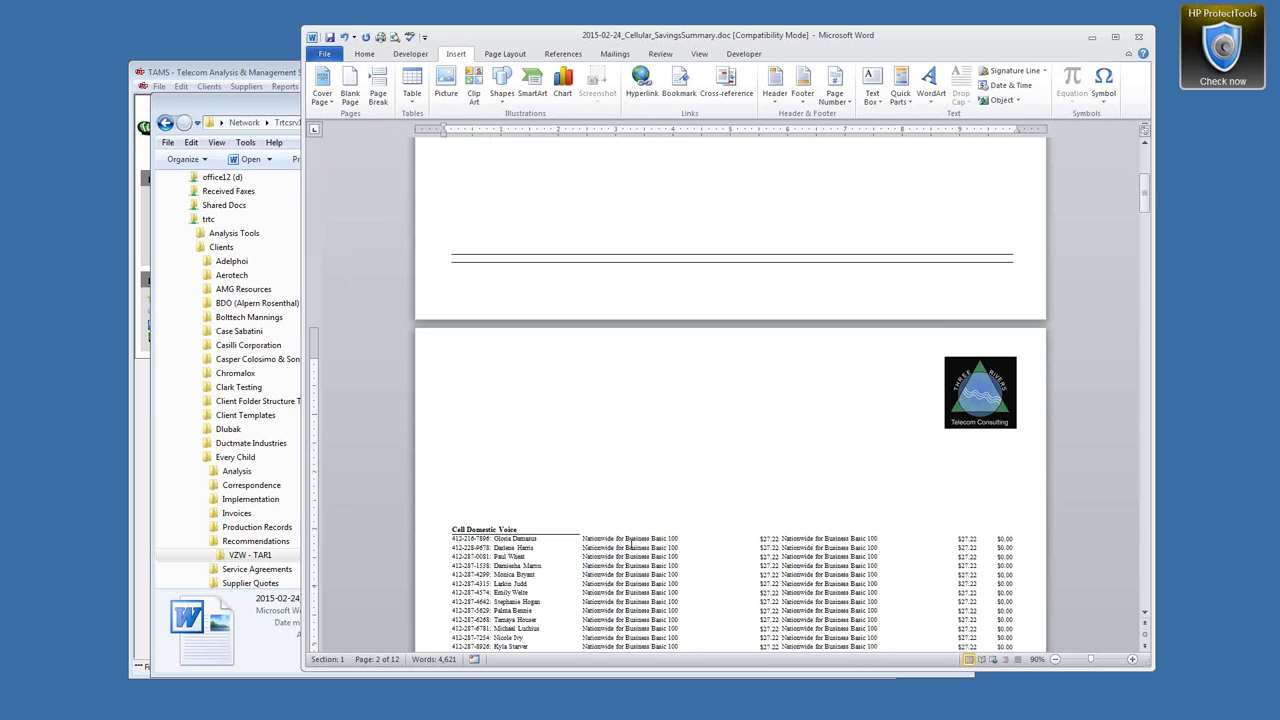
# Check the pages after the break and undo the page break at the Cell Domestic Voice heading.
pyautogui.scroll(-4, 629, 544)
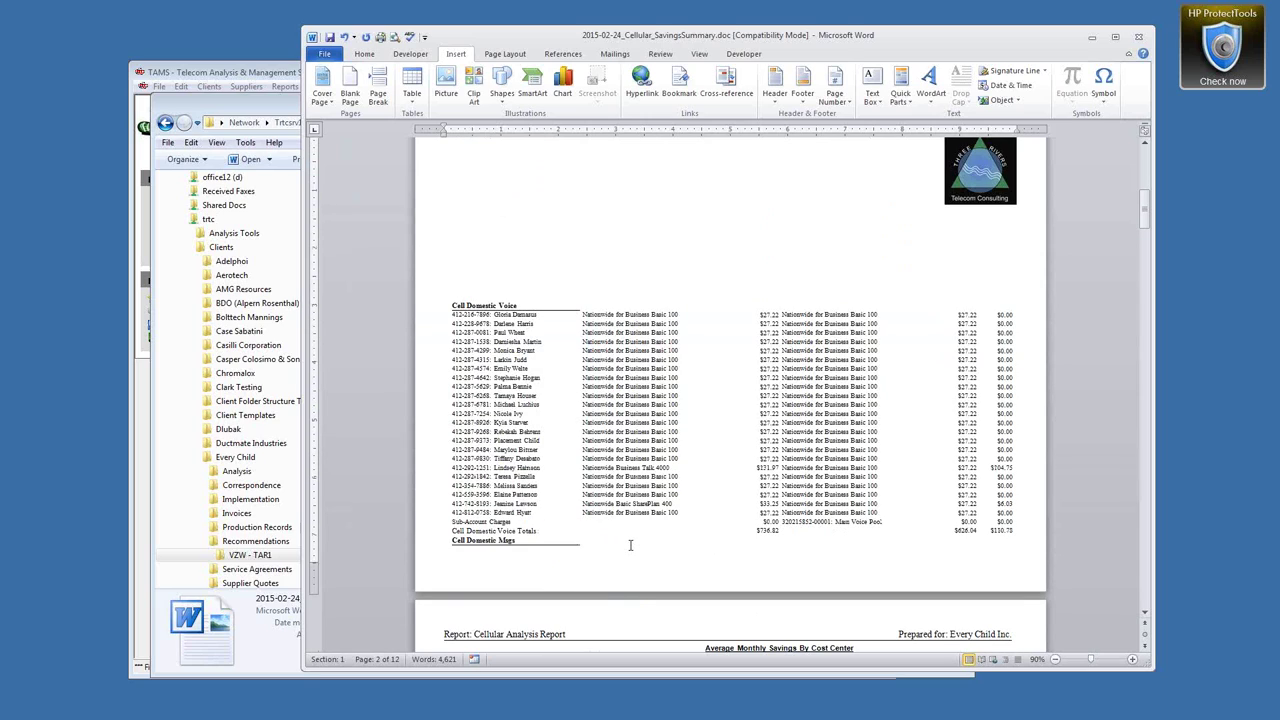
pyautogui.click(443, 152)
pyautogui.click(346, 40)
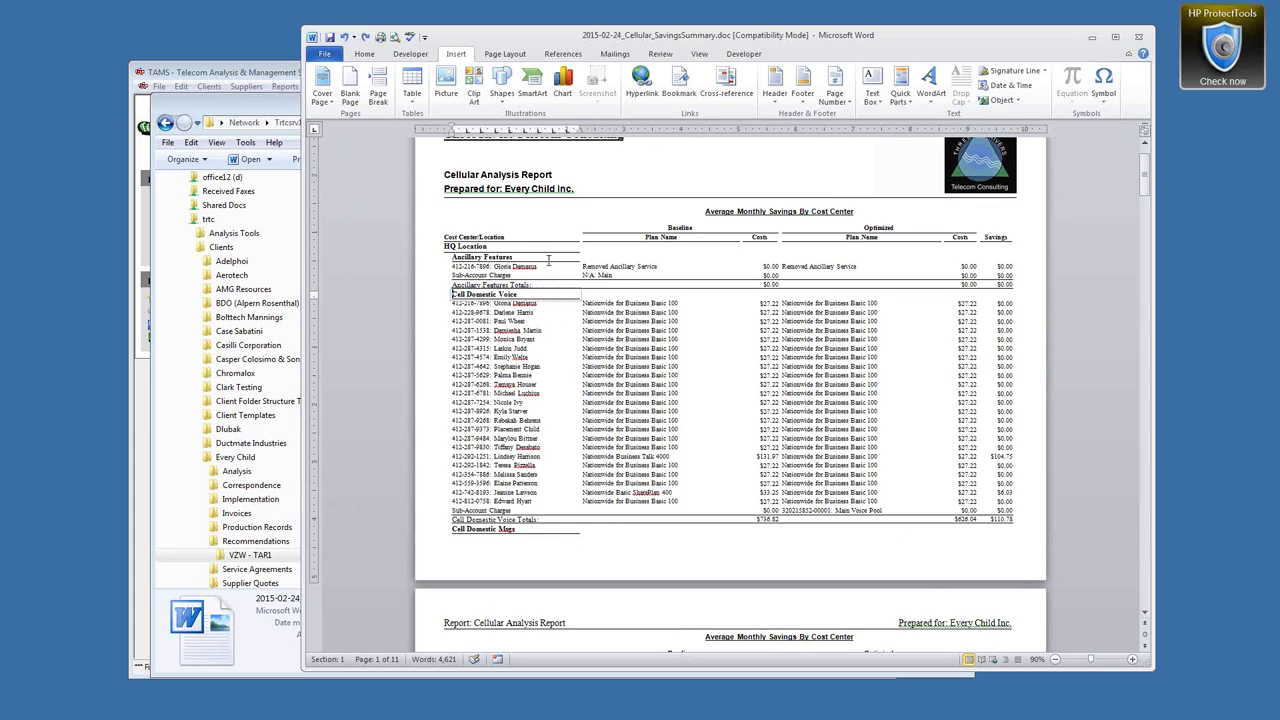
# Switch to TAMS and open the saved report 2015-02-24_Cellular_AvgUsage.rpt from the client's Recommendations\VZW - TAR1 folder.
pyautogui.click(221, 78)
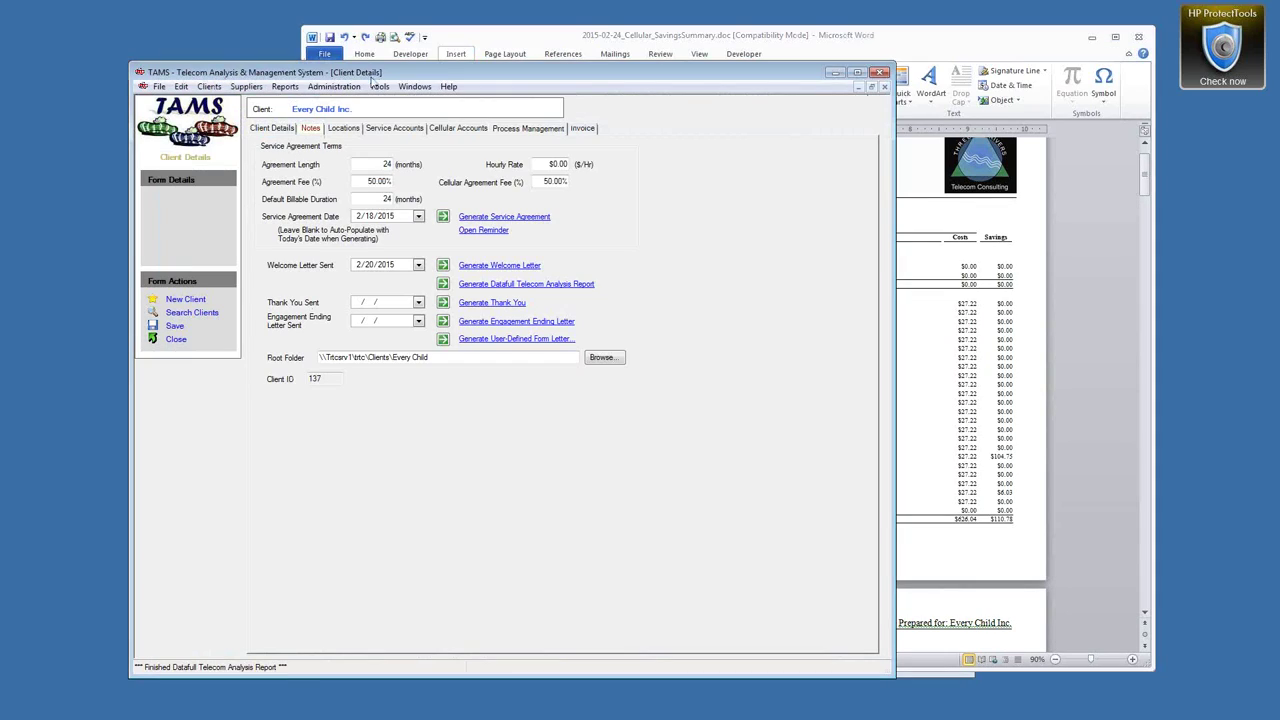
pyautogui.click(284, 87)
pyautogui.click(159, 86)
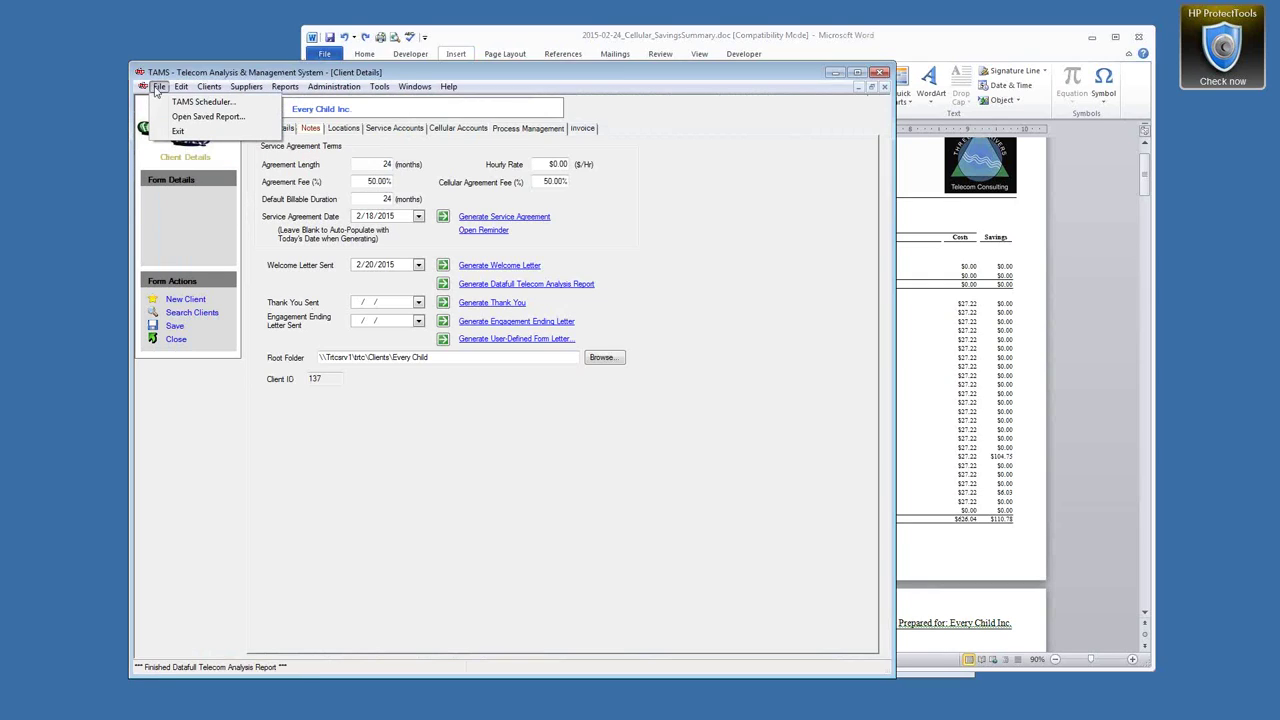
pyautogui.click(174, 117)
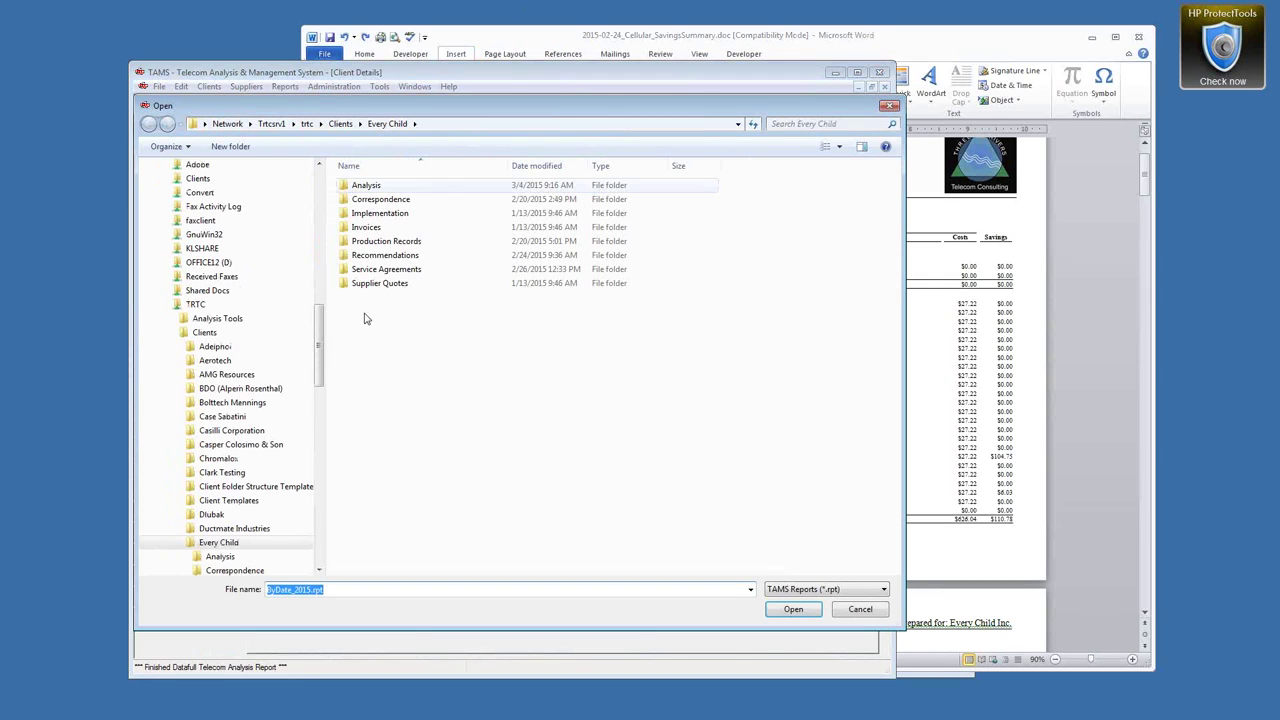
pyautogui.doubleClick(370, 257)
pyautogui.doubleClick(385, 187)
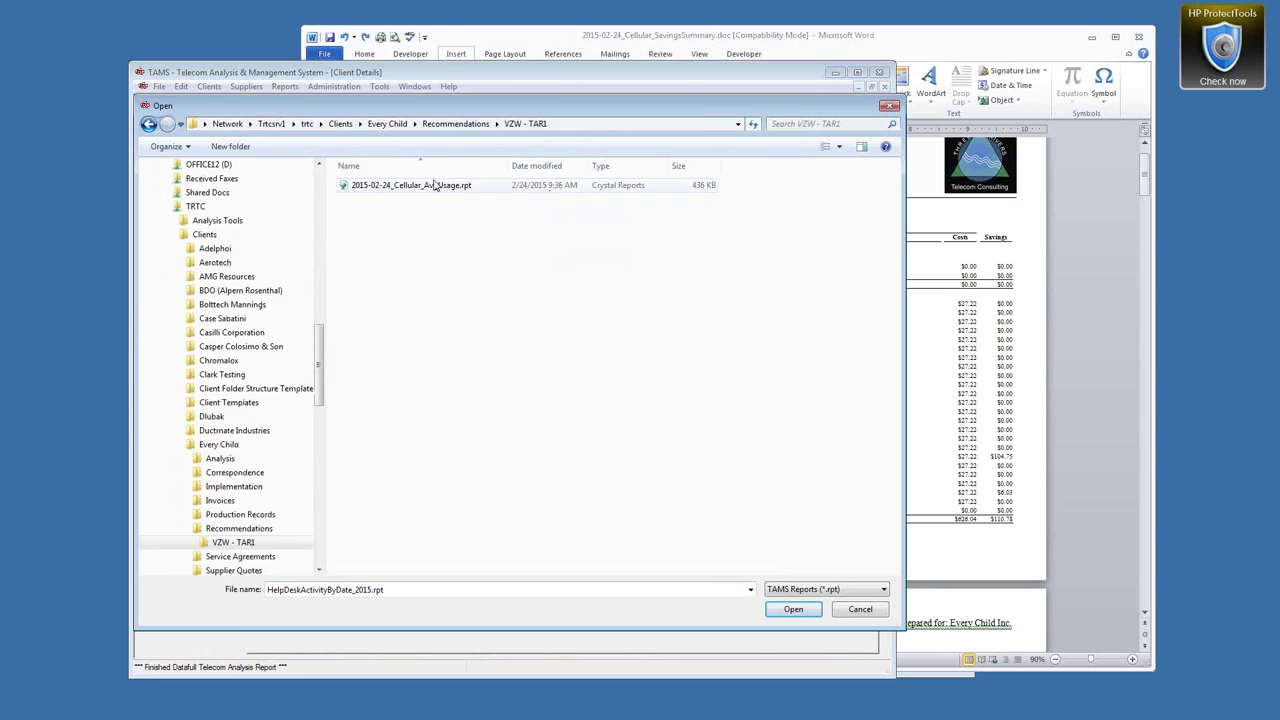
pyautogui.doubleClick(419, 187)
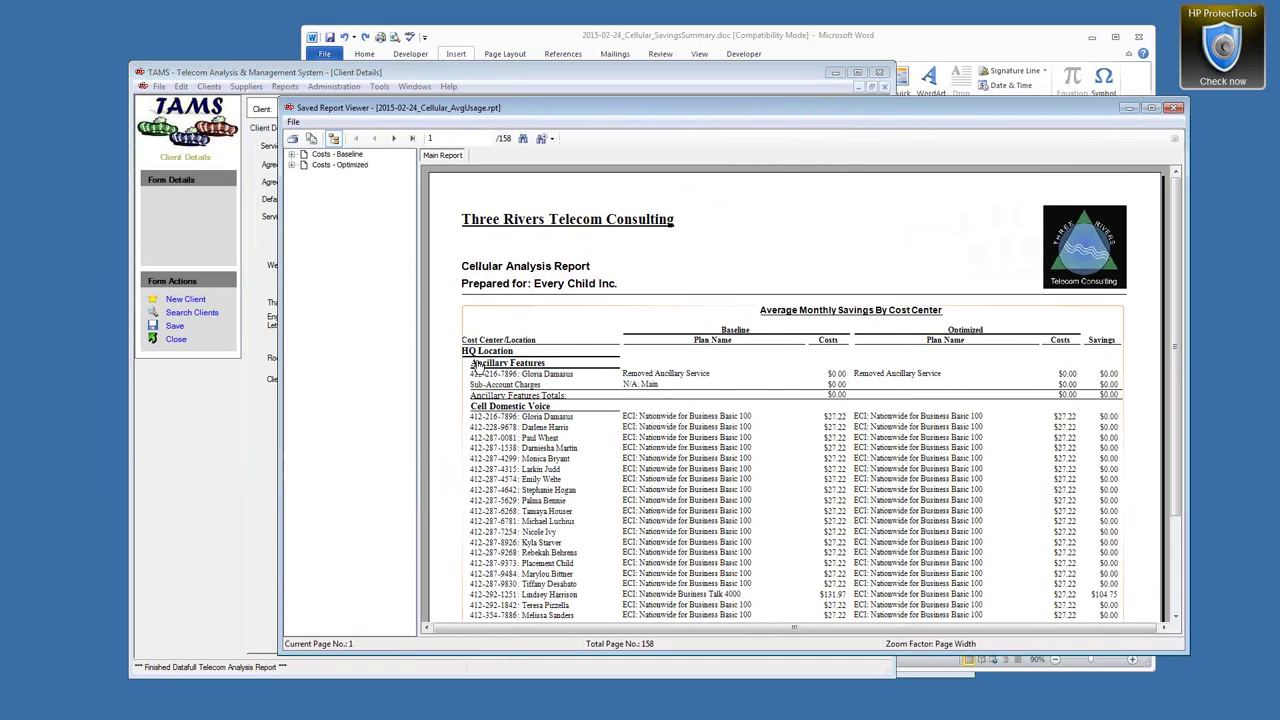
# Open the Cellular CC Costs subreport from page 3 of the main report and compare its Savings Summary groups with the main report.
pyautogui.click(395, 140)
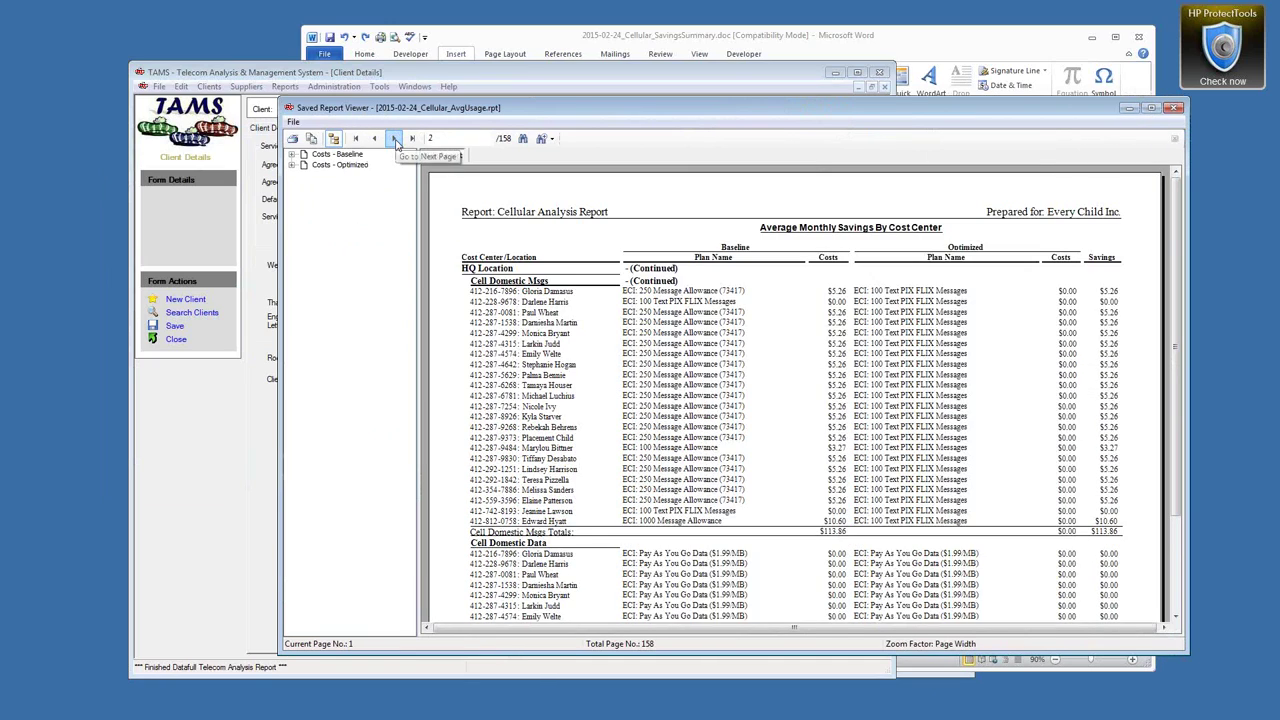
pyautogui.click(395, 140)
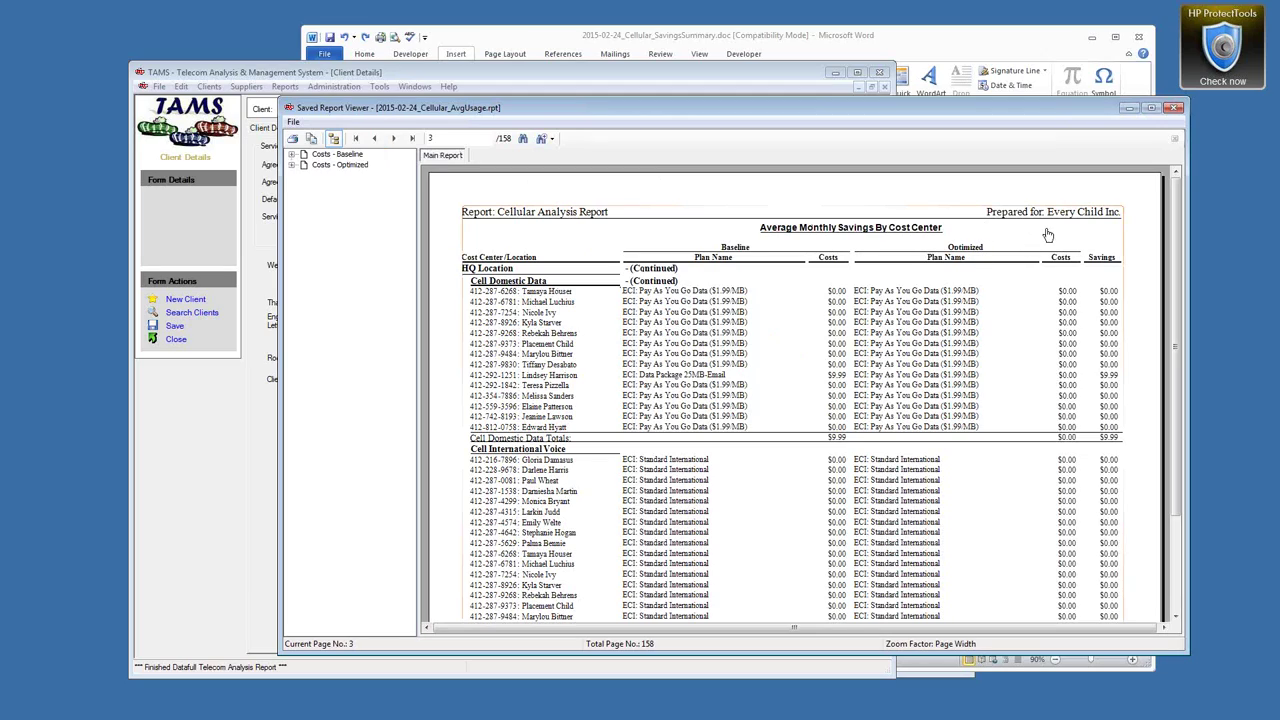
pyautogui.click(807, 301)
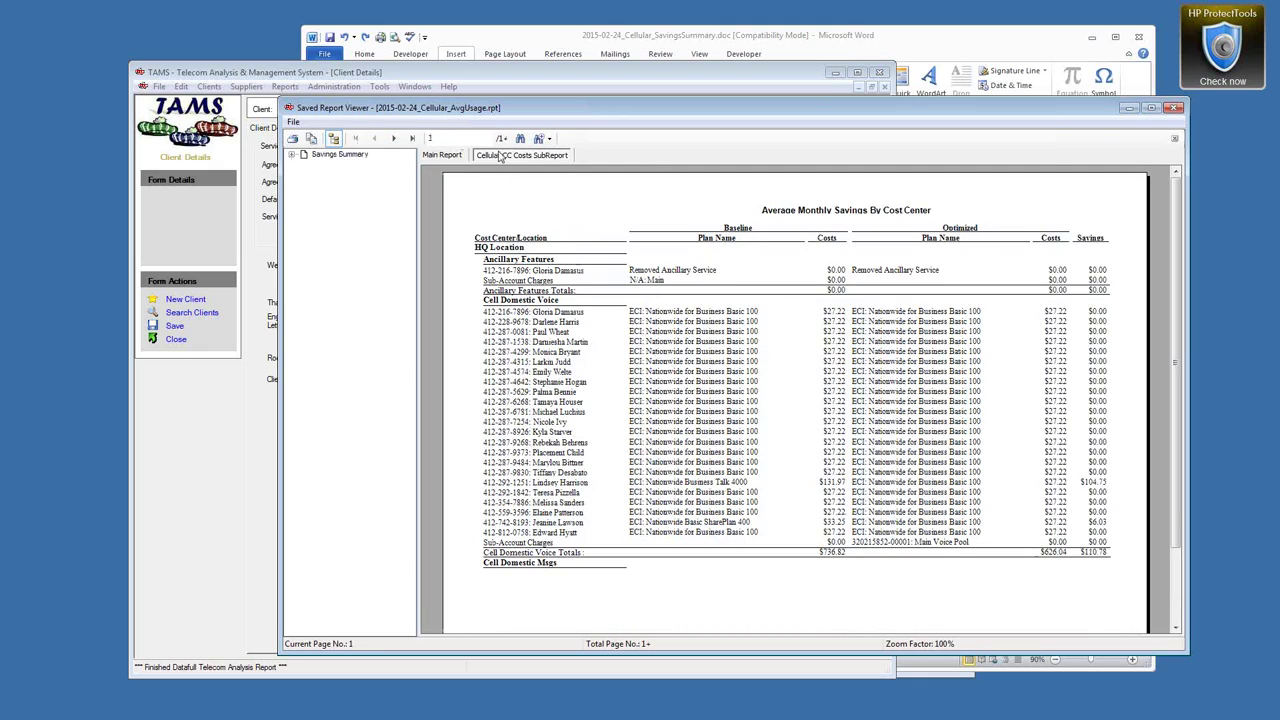
pyautogui.click(443, 155)
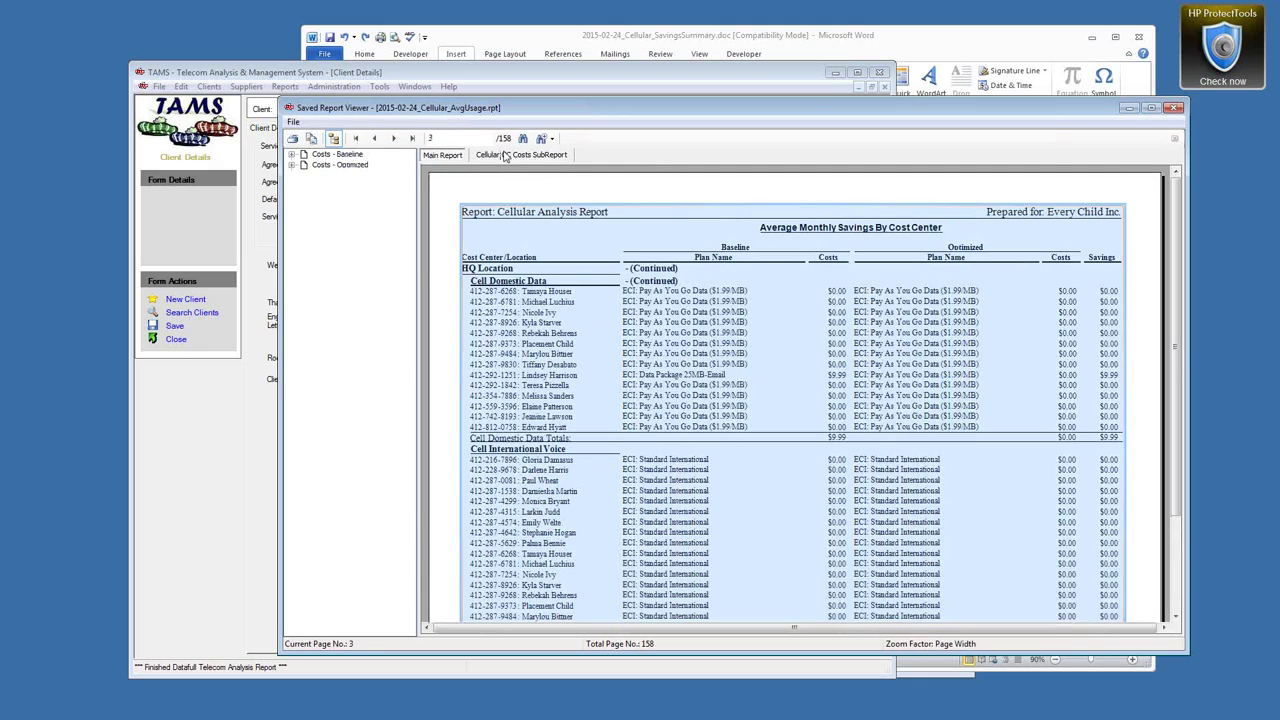
pyautogui.click(507, 157)
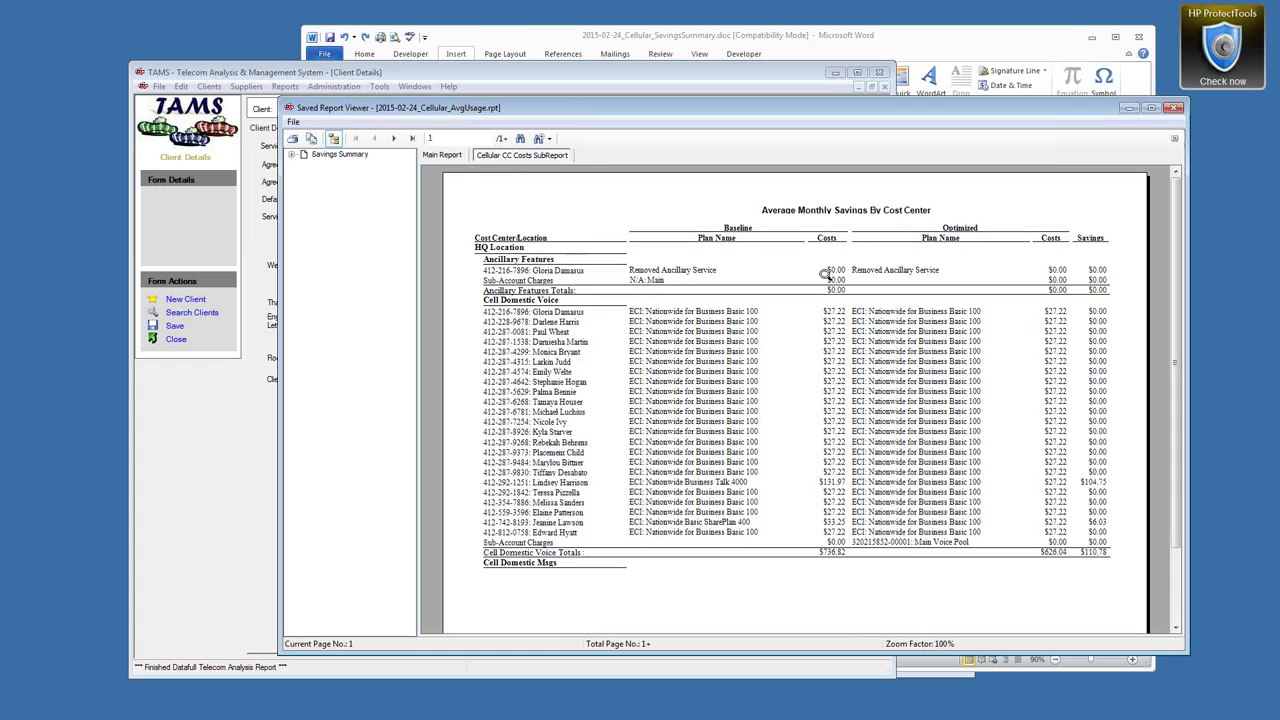
pyautogui.click(291, 156)
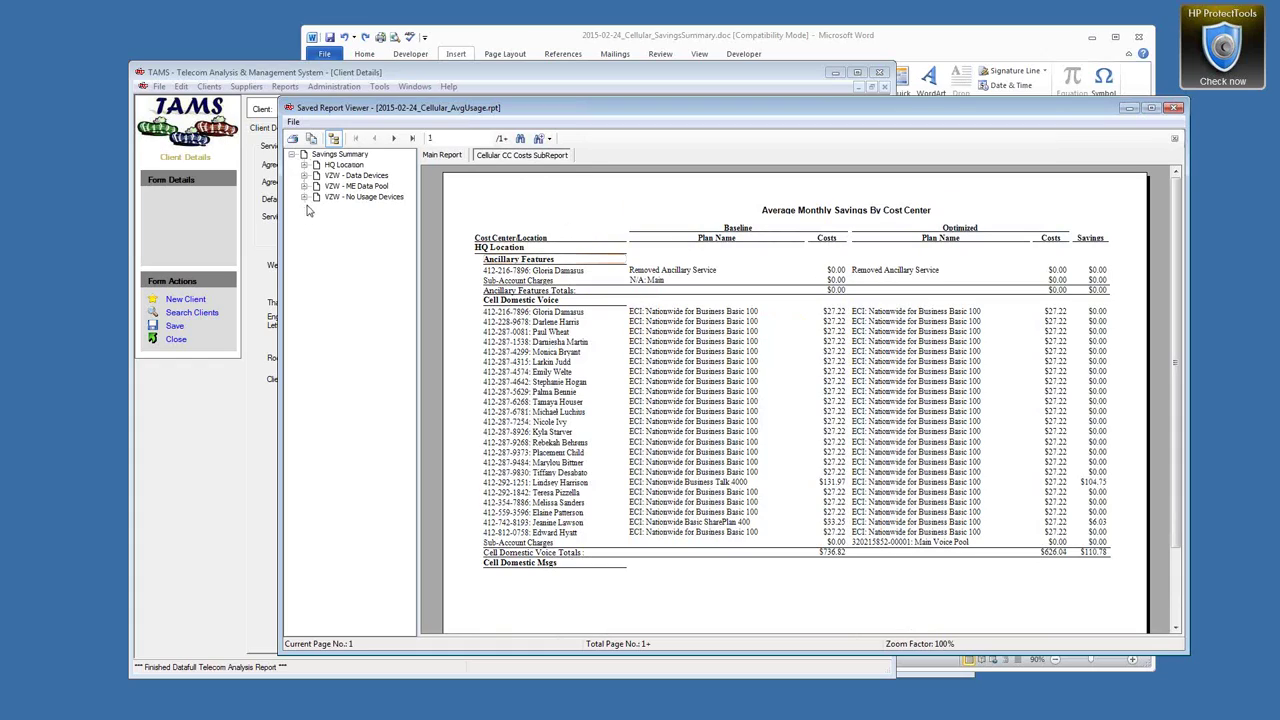
pyautogui.click(448, 158)
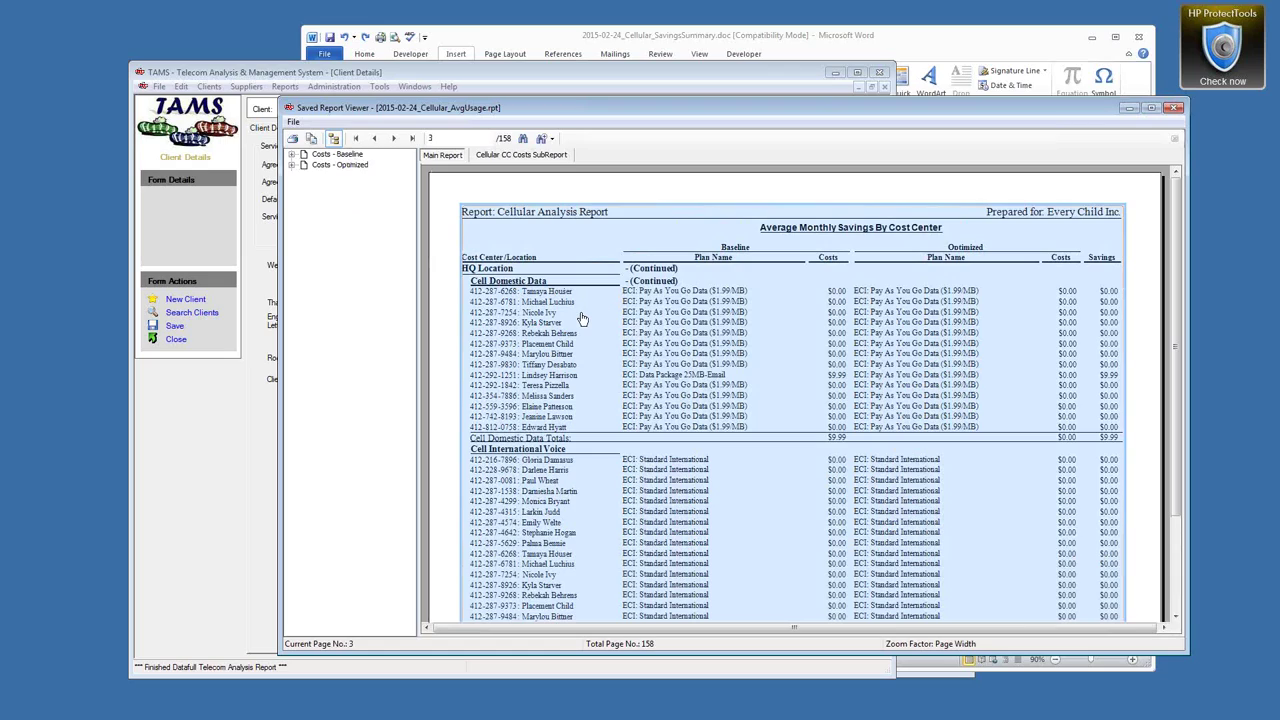
# View the main report's Costs - Baseline section and expand the Savings Summary groups in the Cellular CC Costs subreport.
pyautogui.click(337, 157)
pyautogui.click(337, 157)
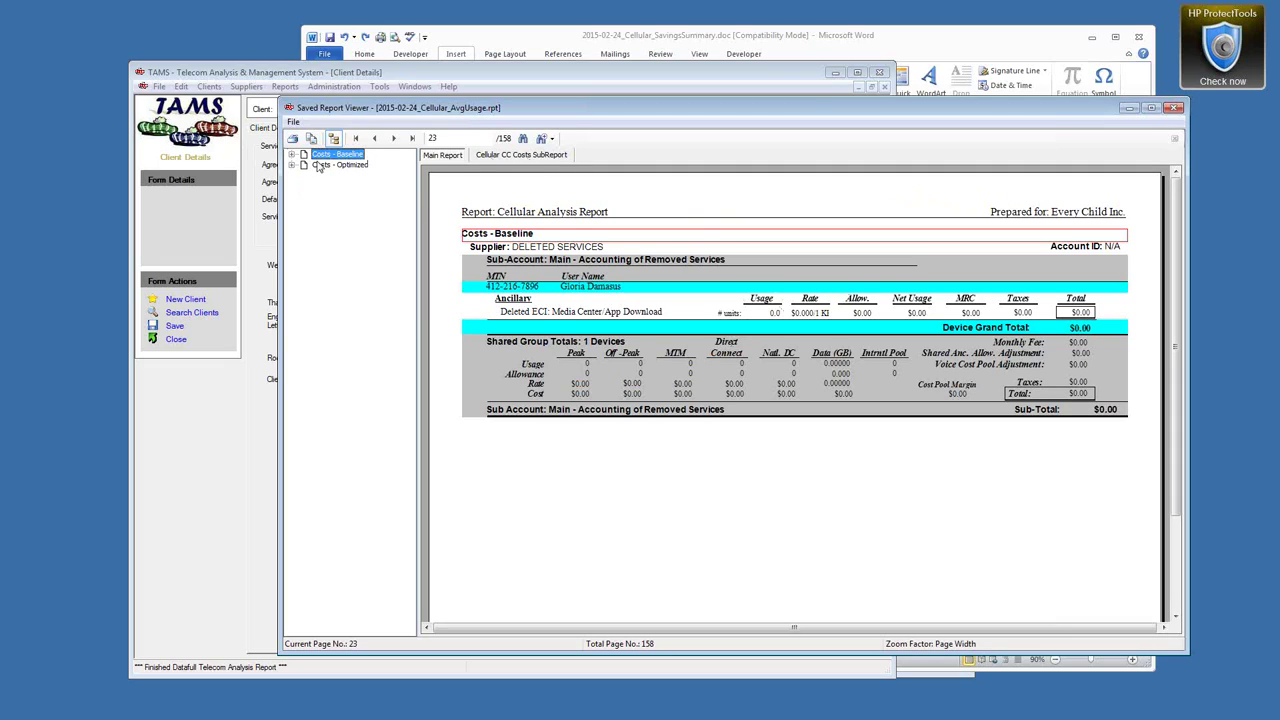
pyautogui.click(530, 158)
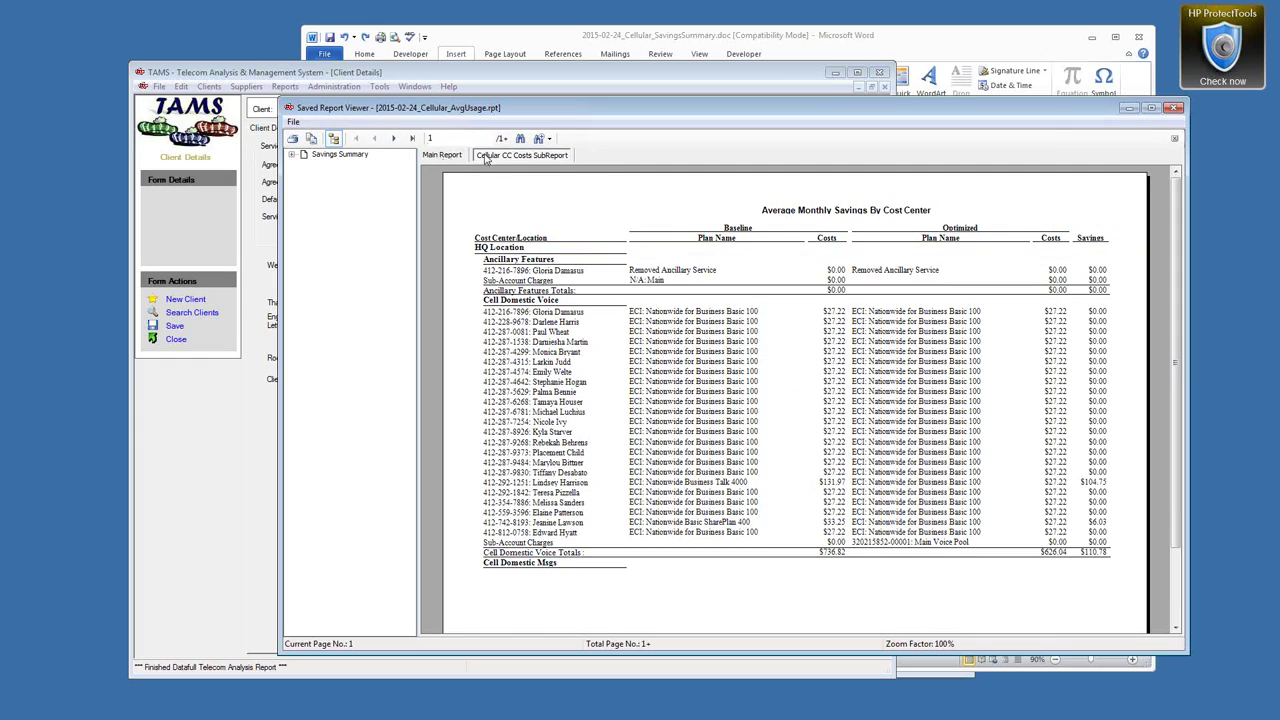
pyautogui.click(292, 155)
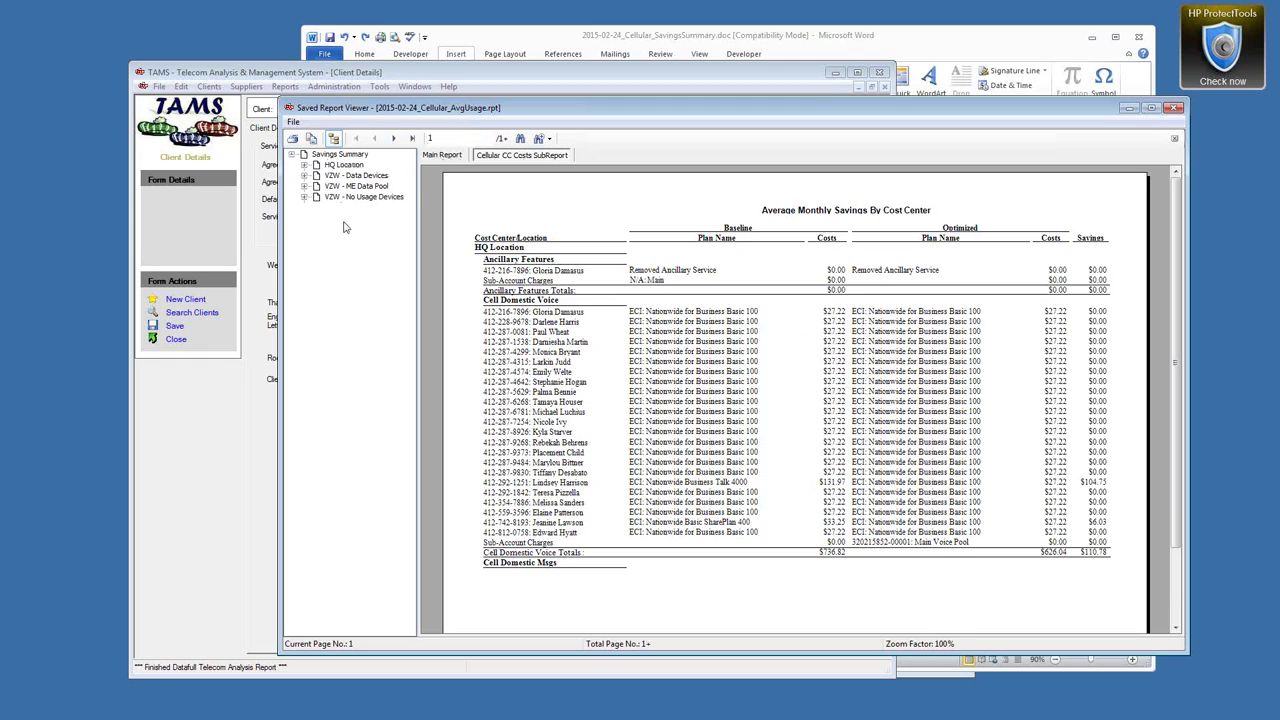
# Drill down into the VZW - No Usage Devices cost center and its Cell Domestic Data section, and return to the cost center view.
pyautogui.click(364, 196)
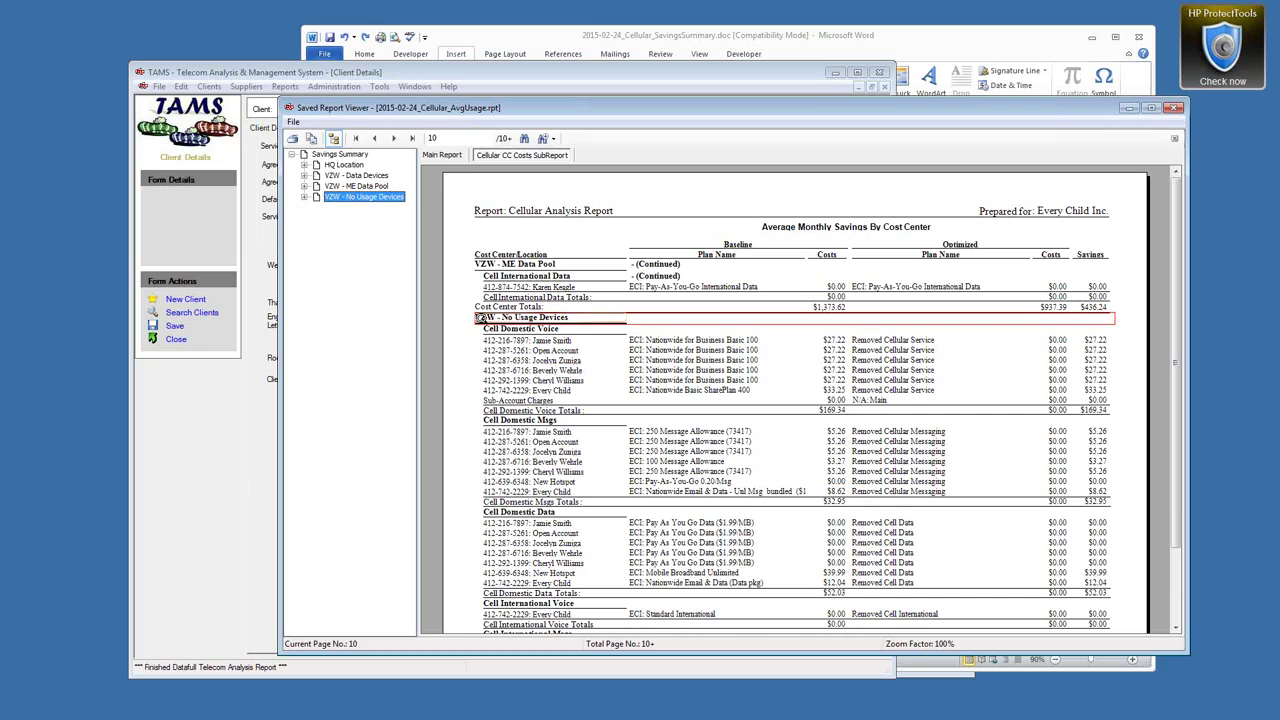
pyautogui.click(479, 318)
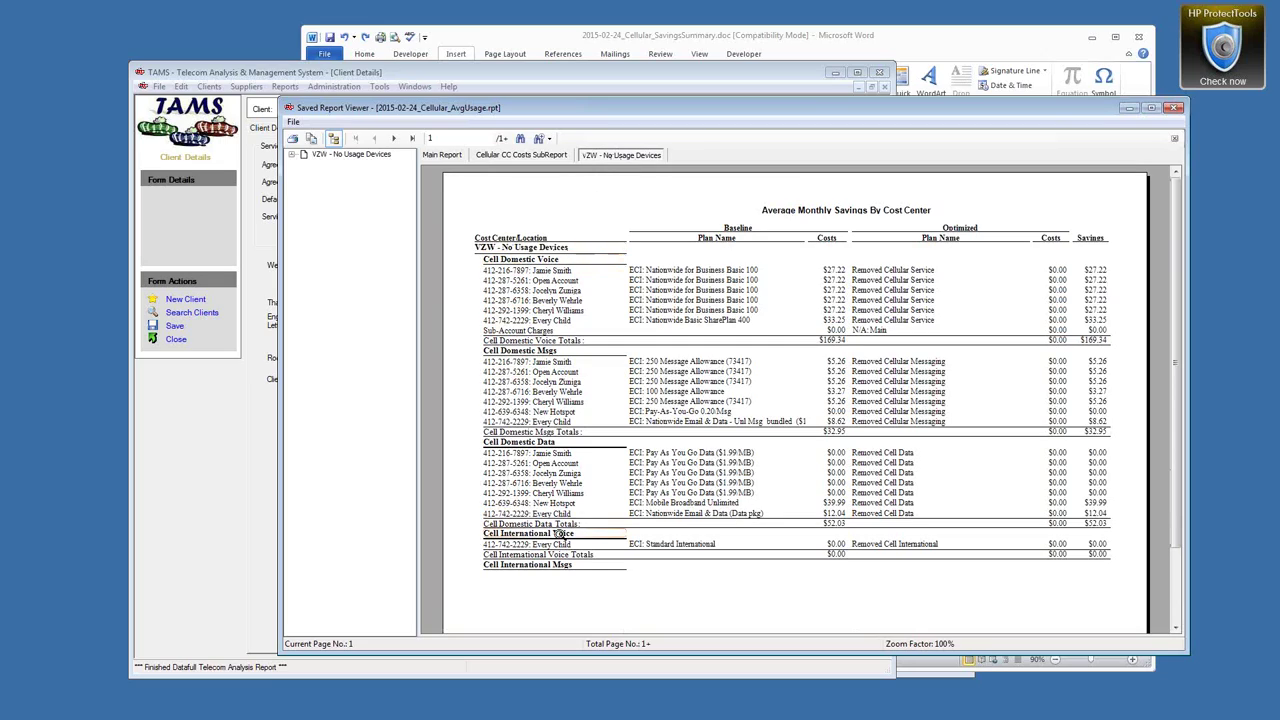
pyautogui.doubleClick(497, 443)
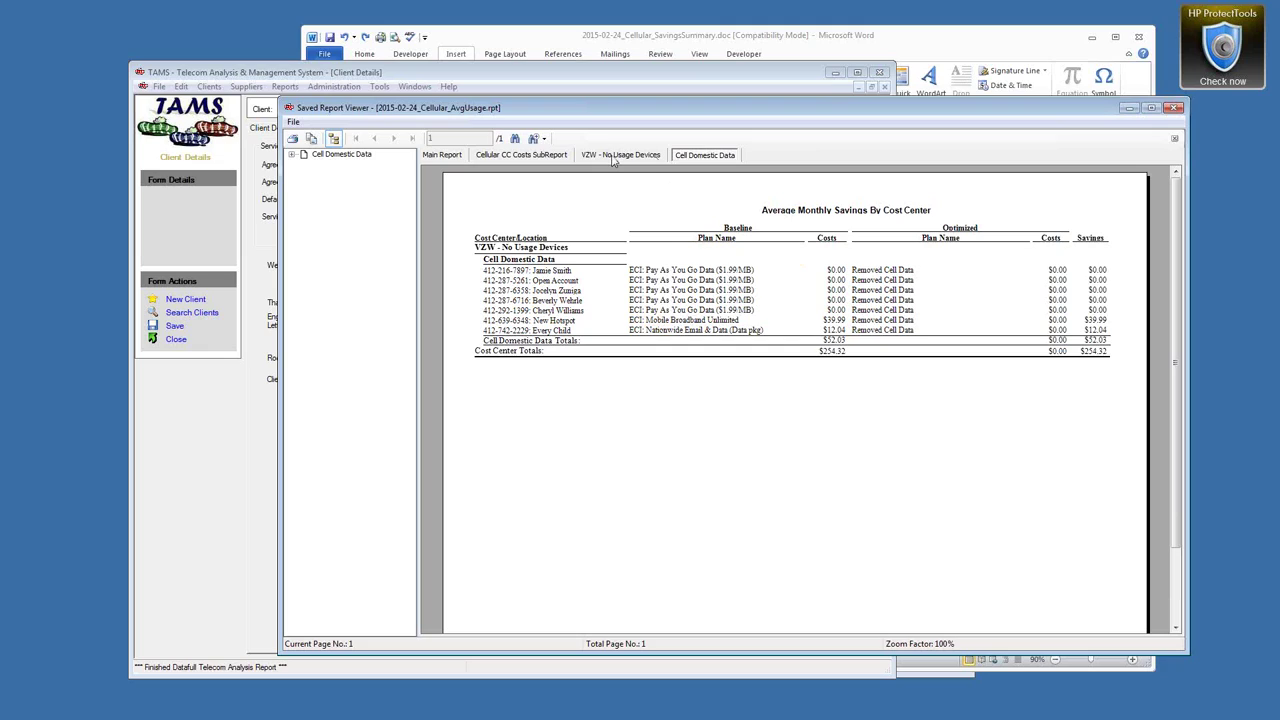
pyautogui.click(612, 156)
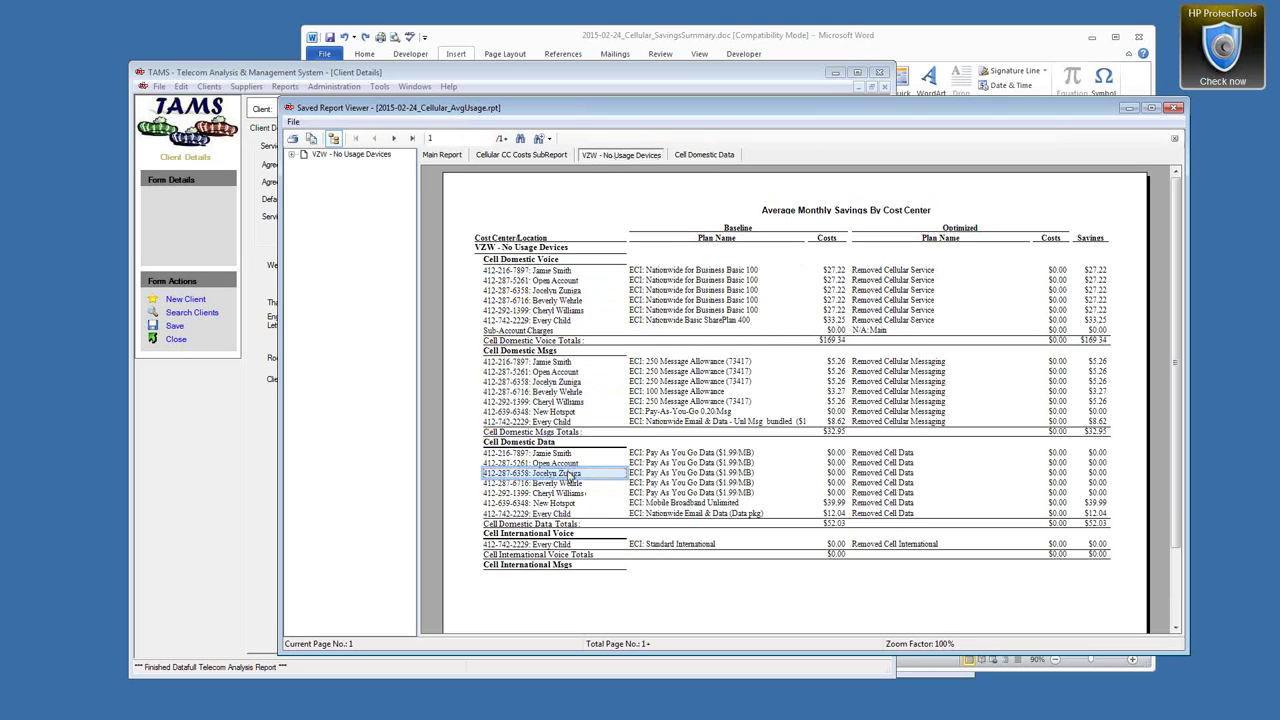
pyautogui.click(568, 493)
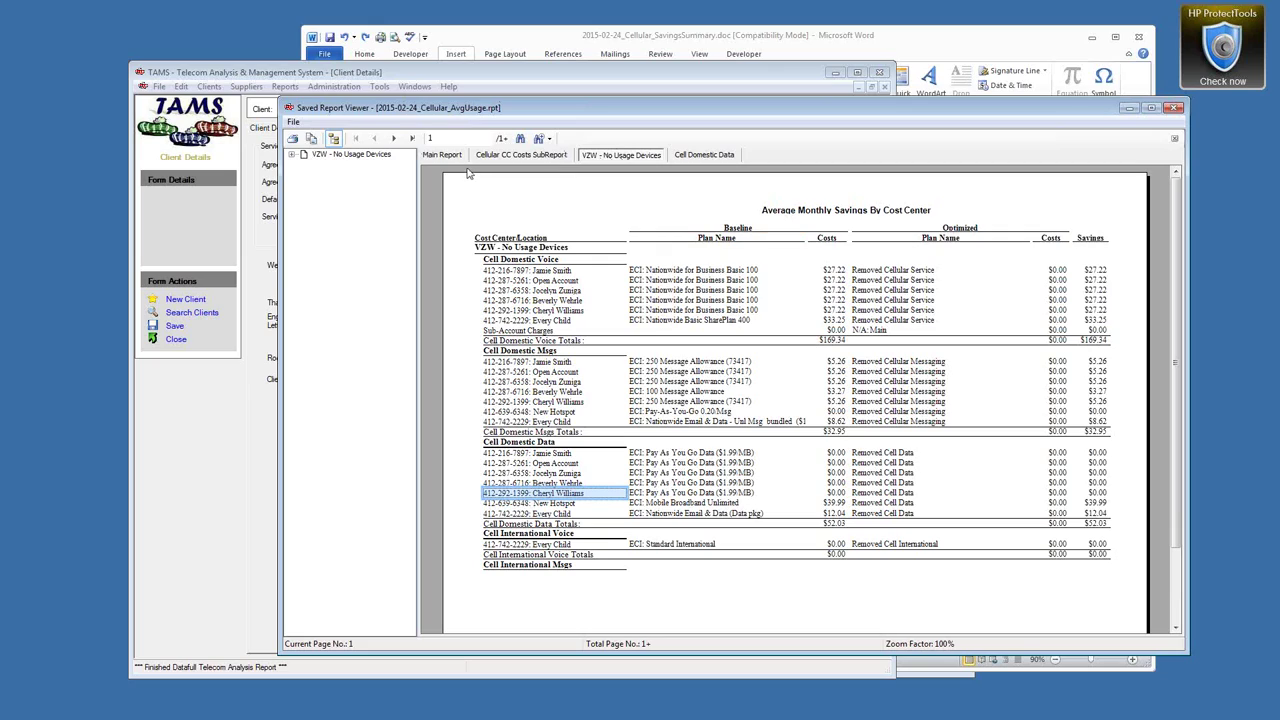
# Bring up the report export for the VZW - No Usage Devices view and dismiss it without saving.
pyautogui.click(311, 139)
pyautogui.click(315, 158)
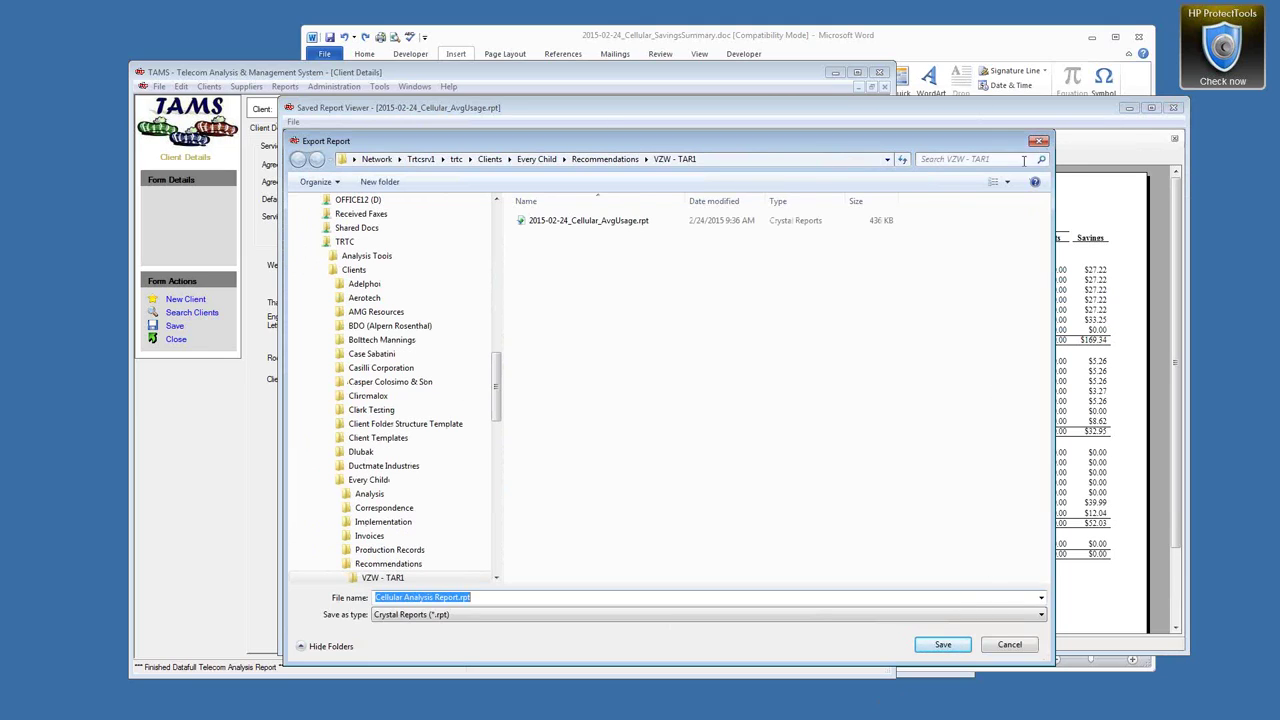
pyautogui.click(1039, 141)
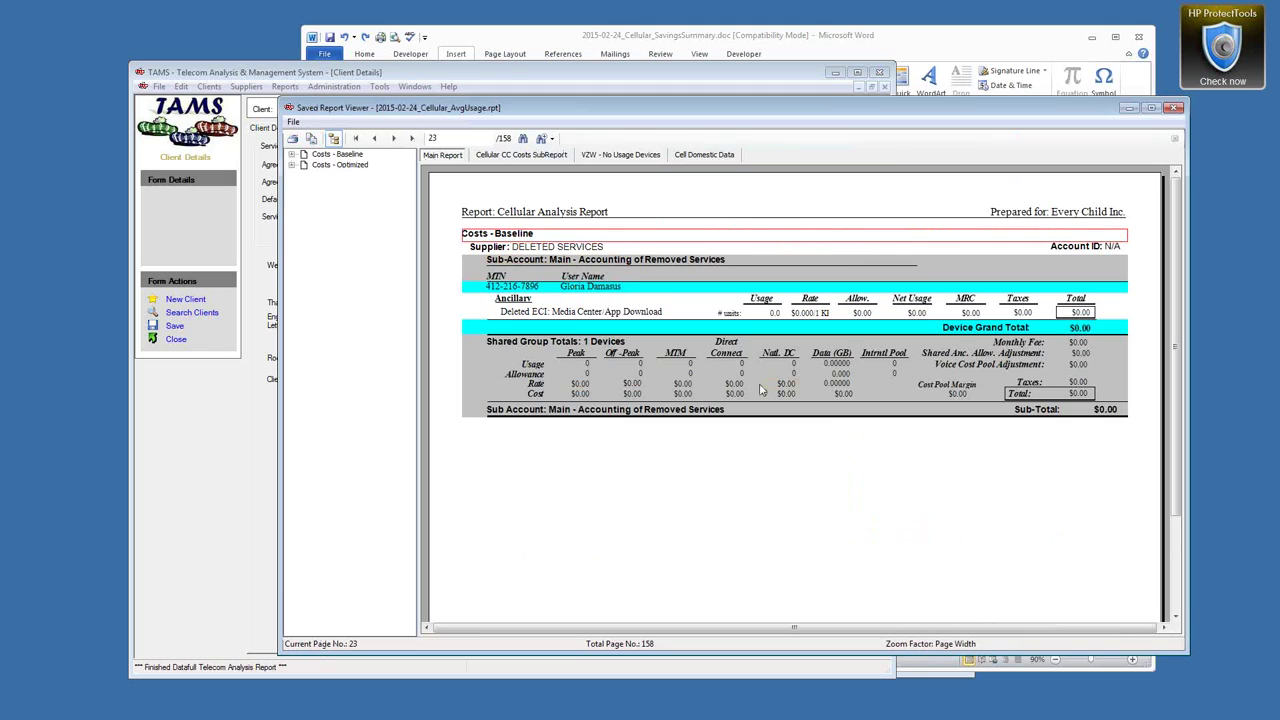
# Compare the Cellular CC Costs subreport and VZW - No Usage Devices views, and return to the main report.
pyautogui.click(521, 155)
pyautogui.click(628, 155)
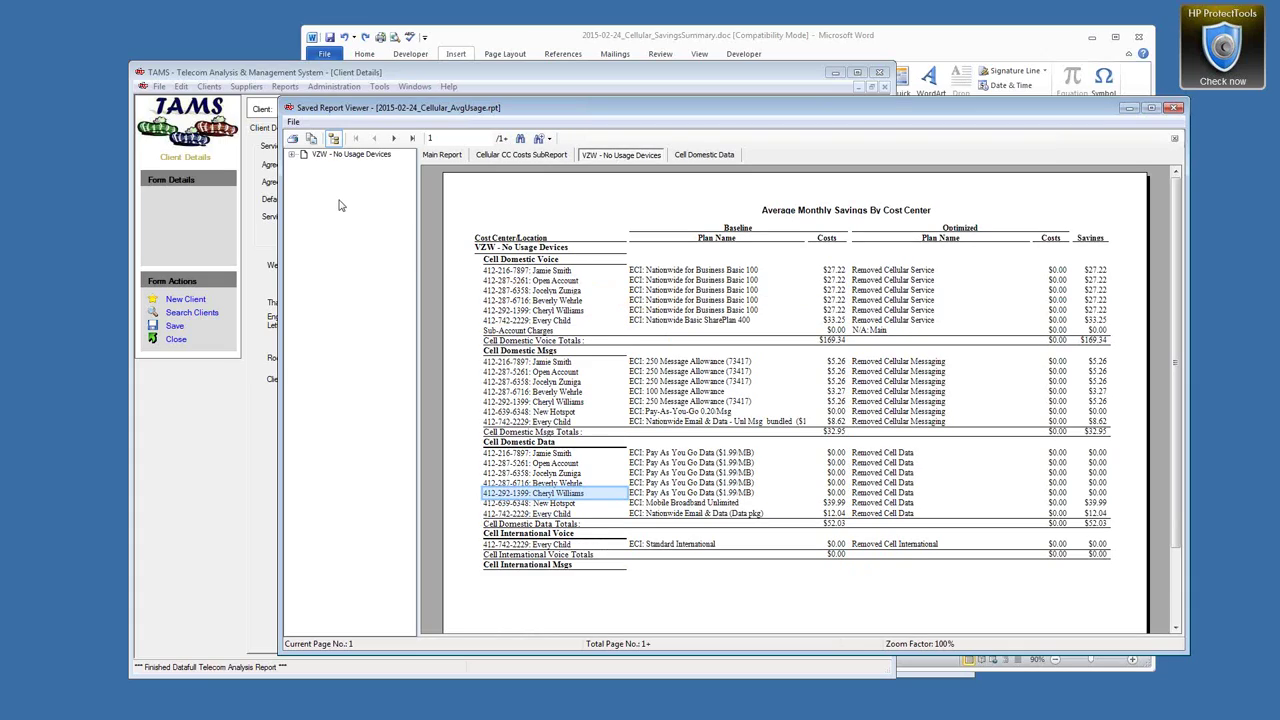
pyautogui.click(450, 155)
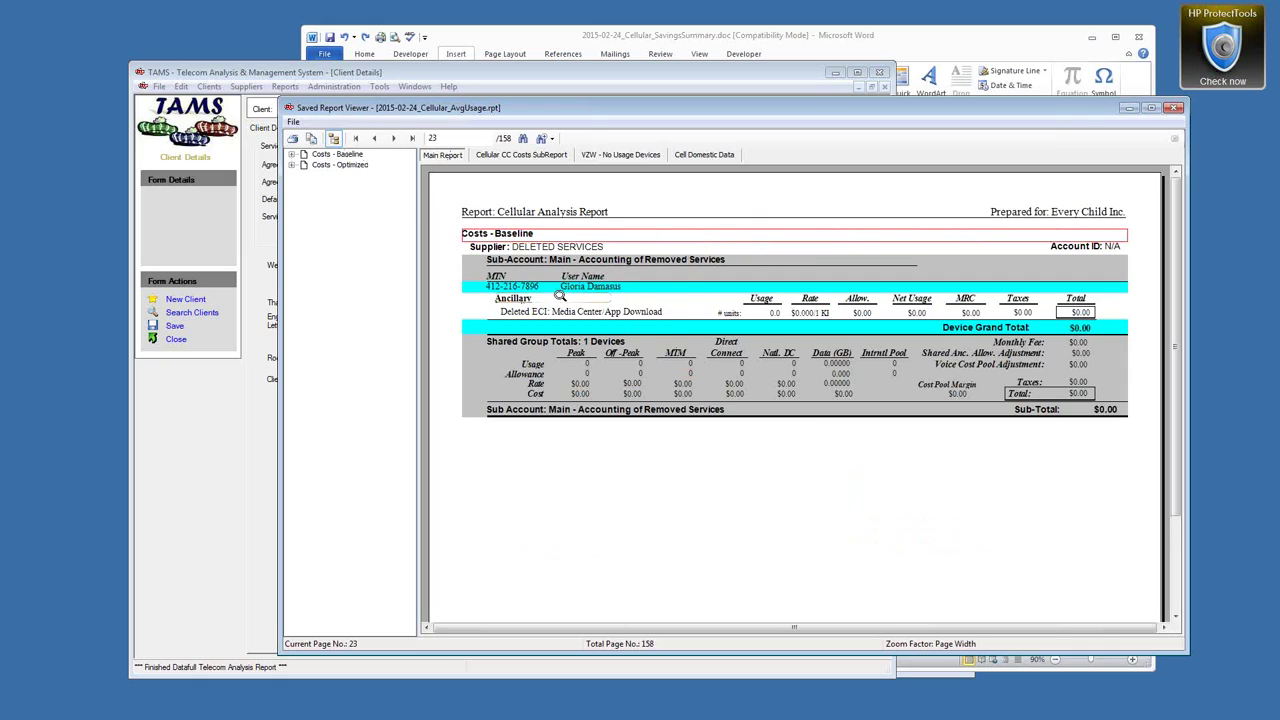
# Expand the Verizon Wireless accounts under Costs - Optimized and go to the Main Voice Pool sub-account.
pyautogui.click(291, 165)
pyautogui.click(304, 186)
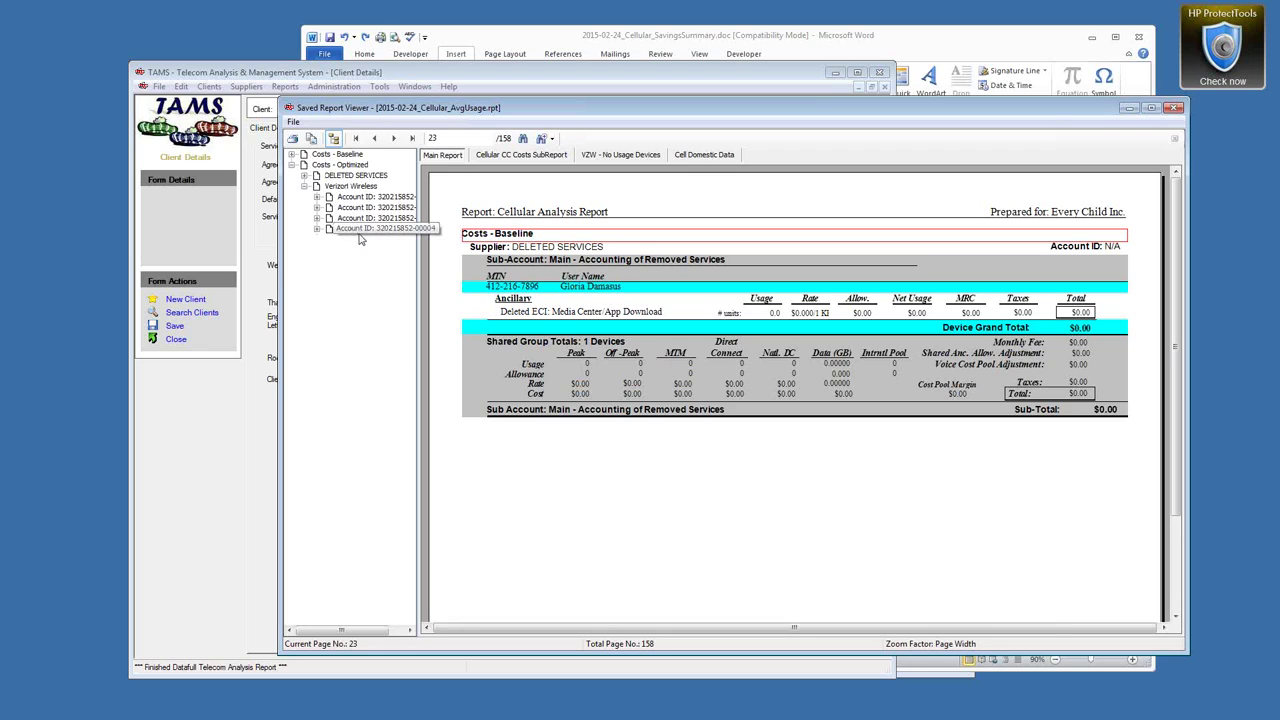
pyautogui.click(317, 207)
pyautogui.click(317, 197)
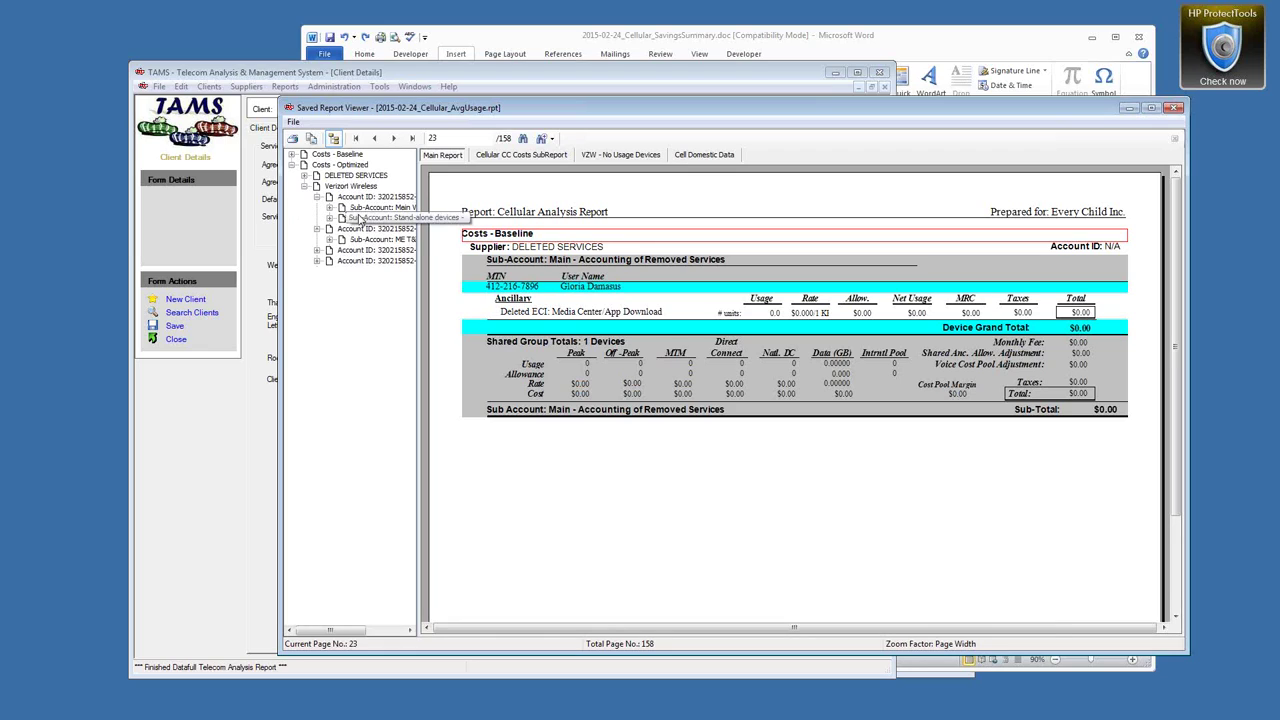
pyautogui.click(352, 209)
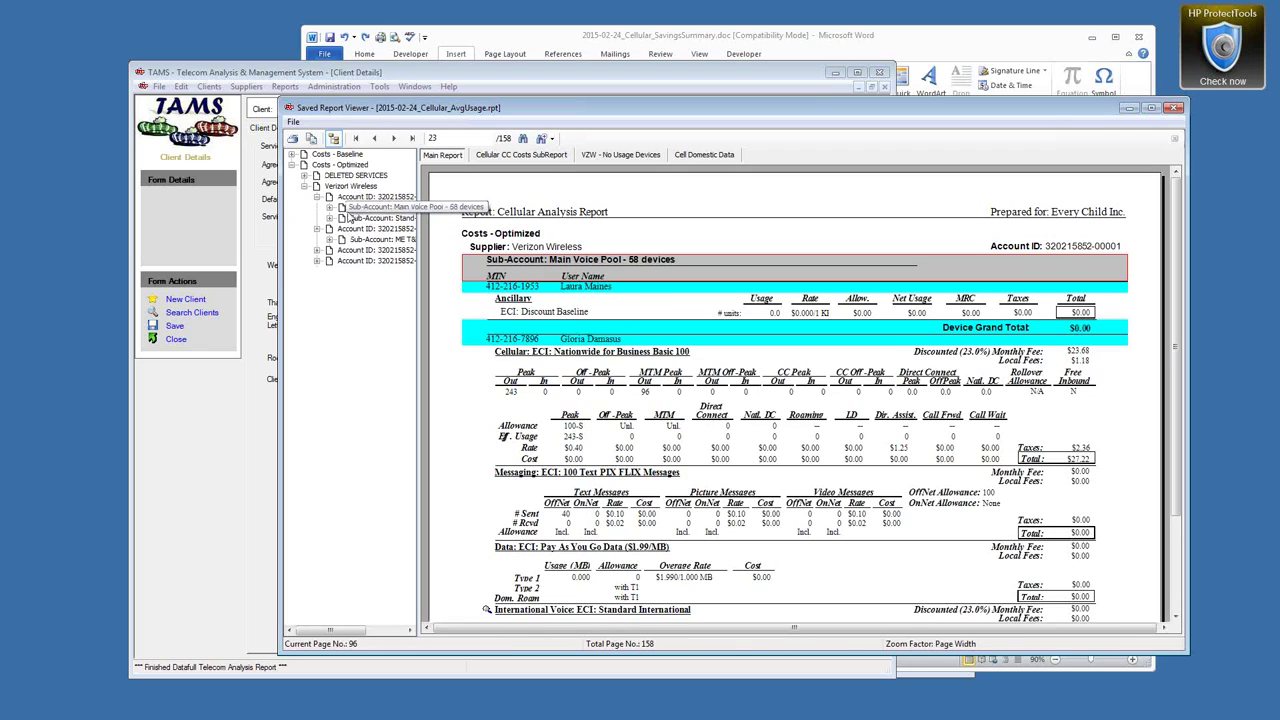
# Examine the peak, mobile-to-mobile and text message usage of the Nationwide for Business Basic 100 device, and return to the report's first page.
pyautogui.click(511, 393)
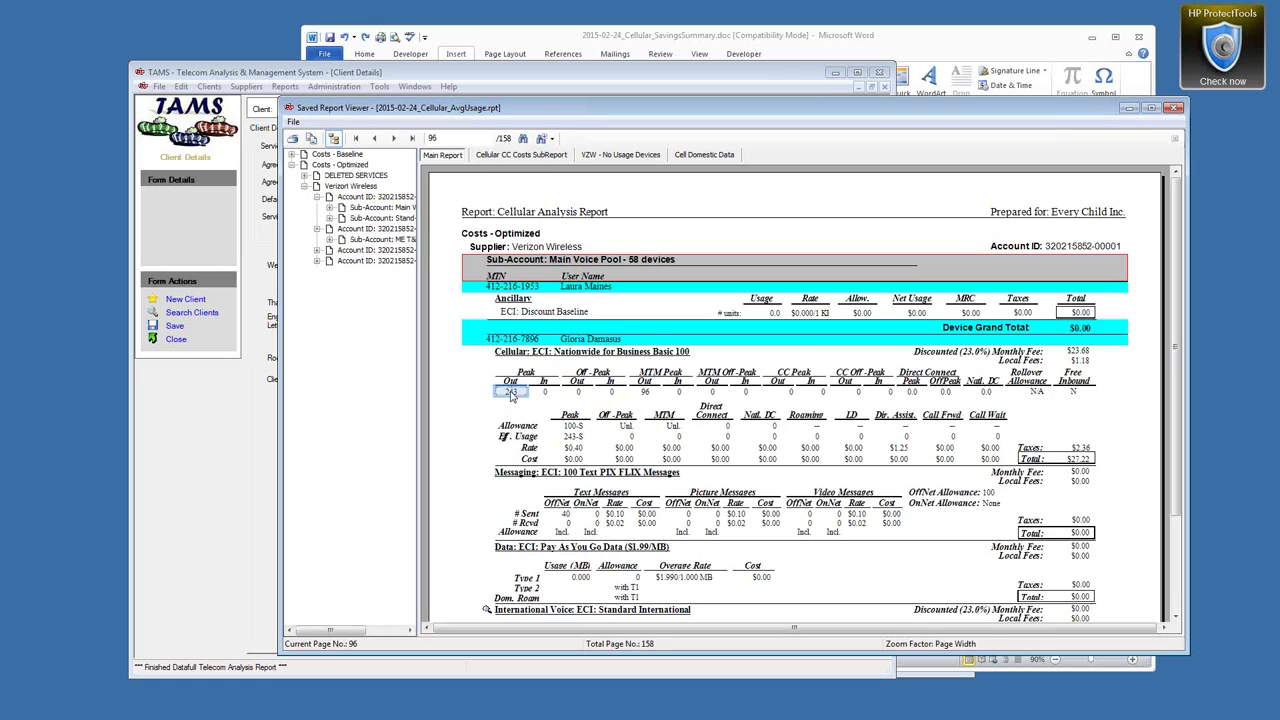
pyautogui.click(574, 437)
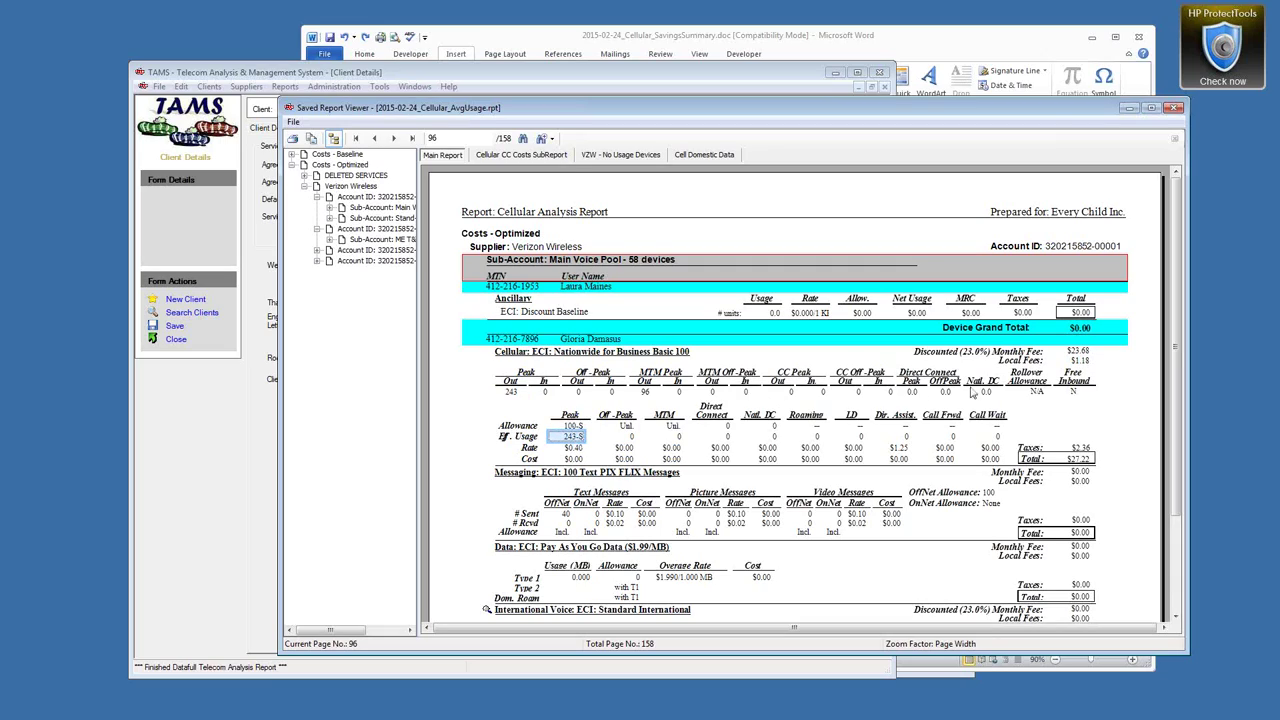
pyautogui.click(643, 393)
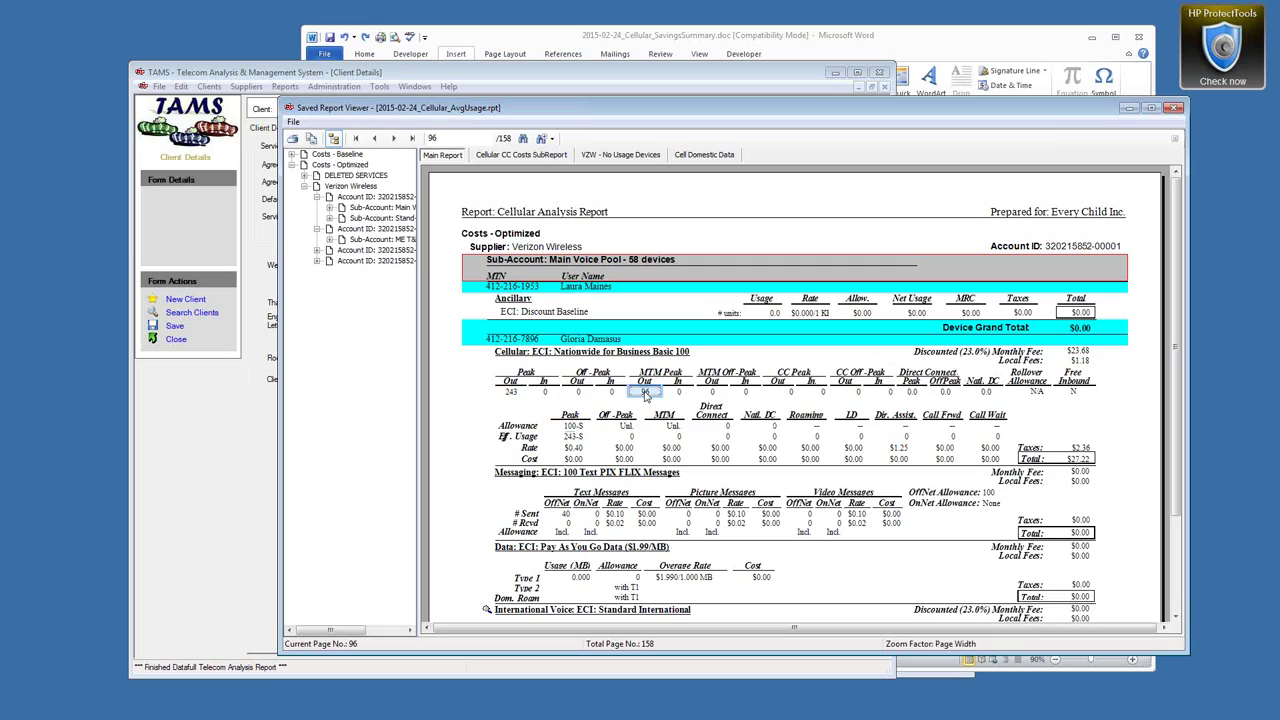
pyautogui.click(566, 514)
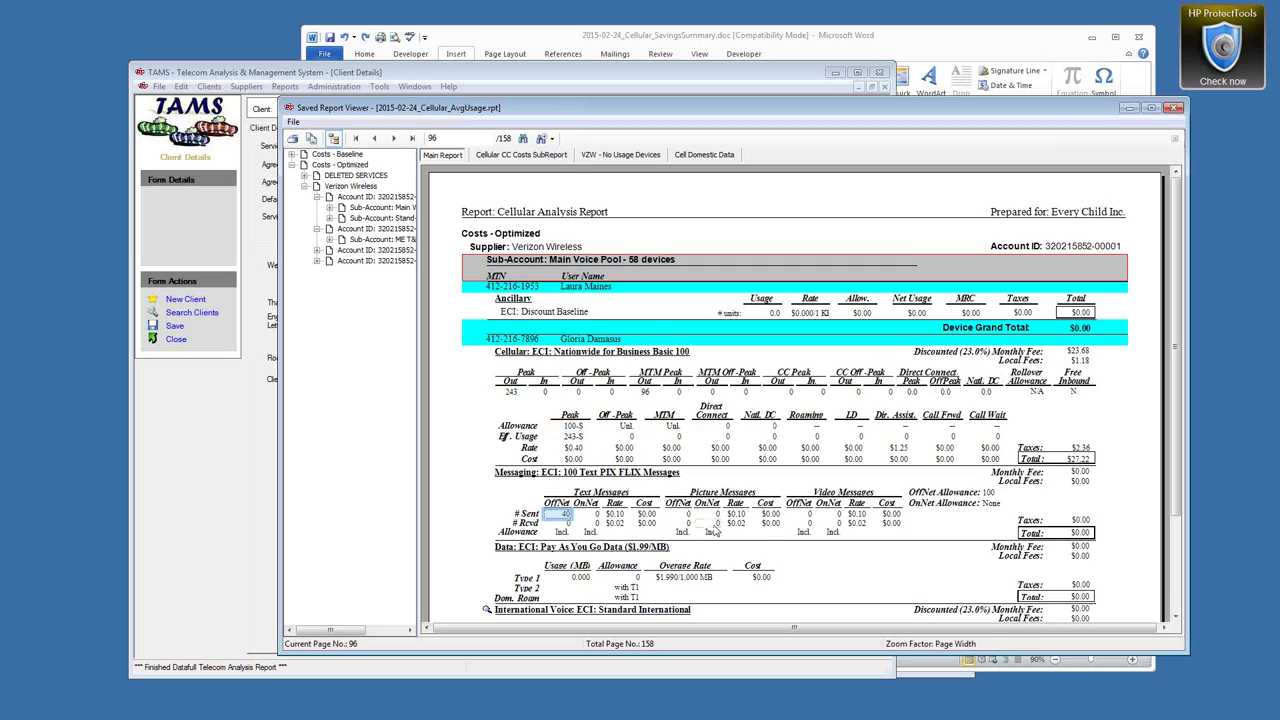
pyautogui.scroll(-2, 714, 540)
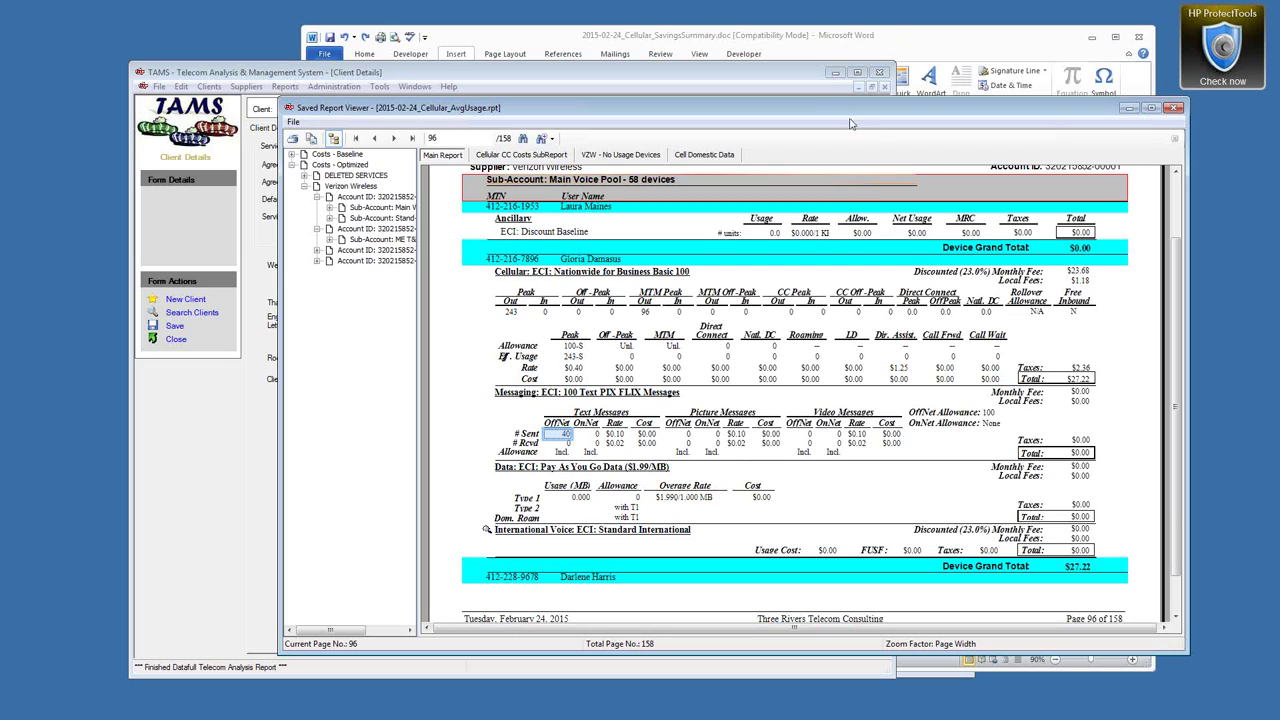
pyautogui.click(358, 139)
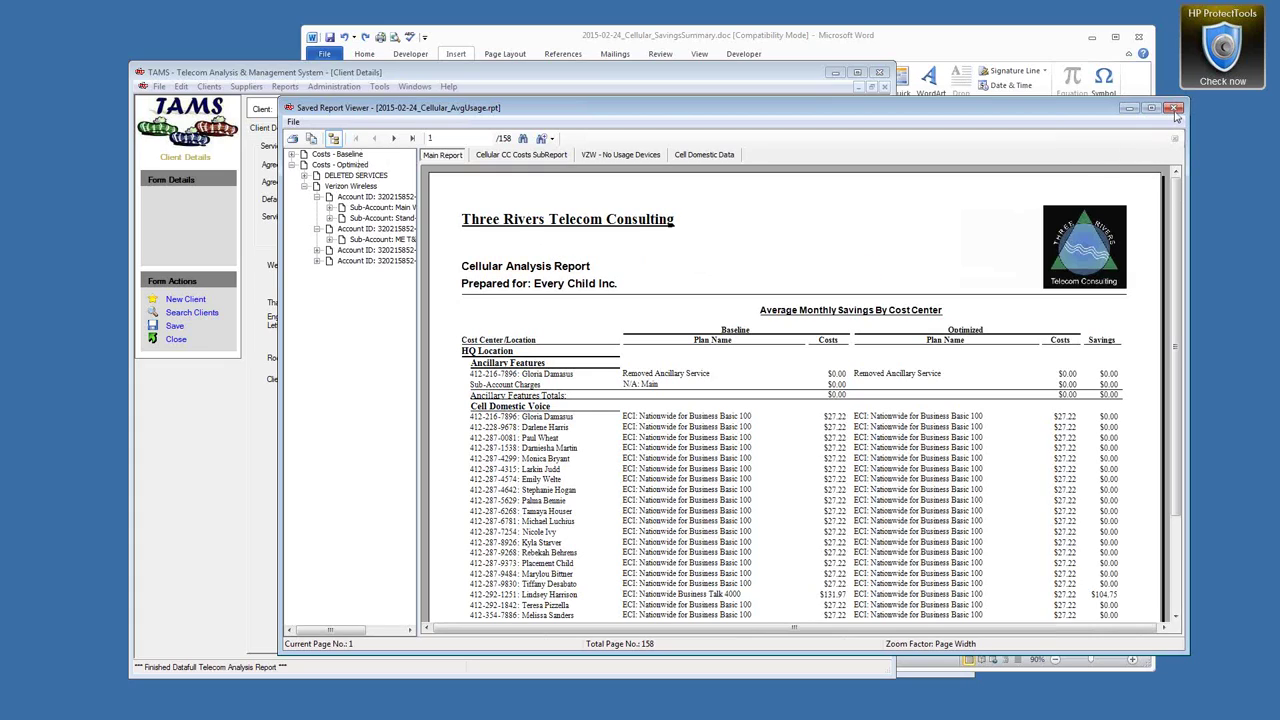
# Close the saved 2015-02-24_Cellular_AvgUsage.rpt report and the Word savings summary, discarding changes to the document.
pyautogui.click(1175, 108)
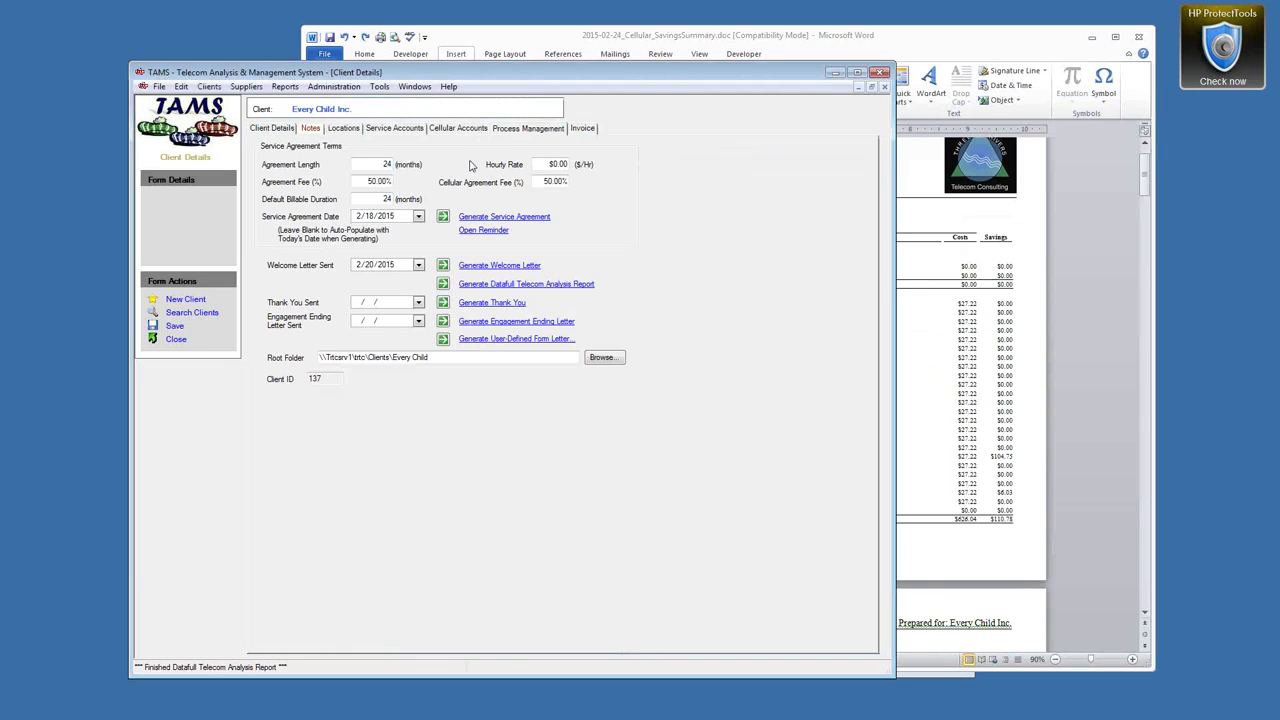
pyautogui.click(682, 42)
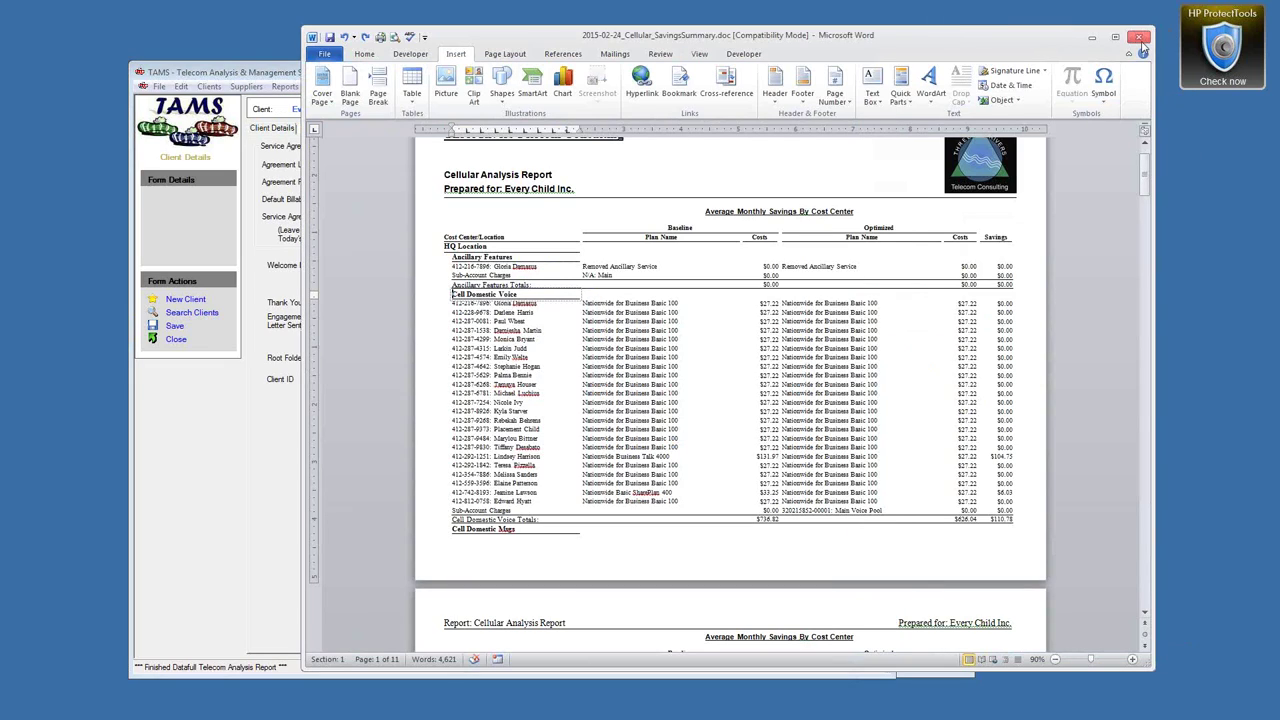
pyautogui.click(1139, 40)
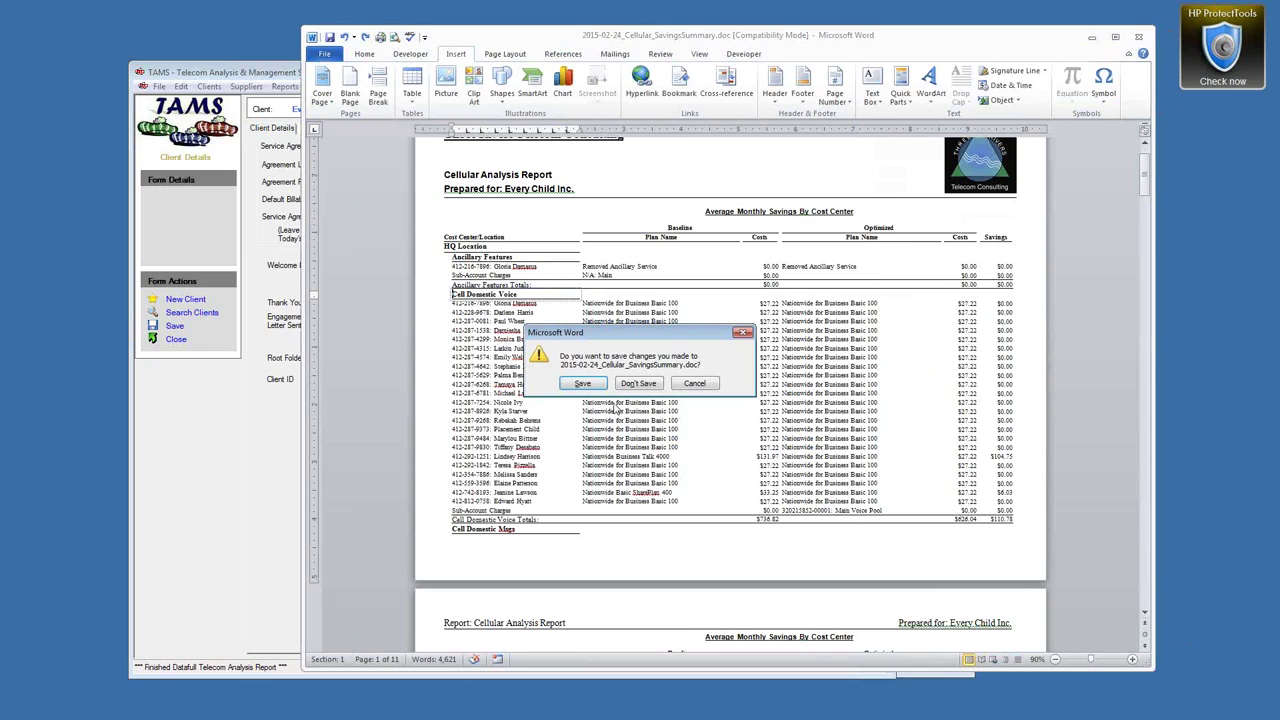
pyautogui.click(645, 384)
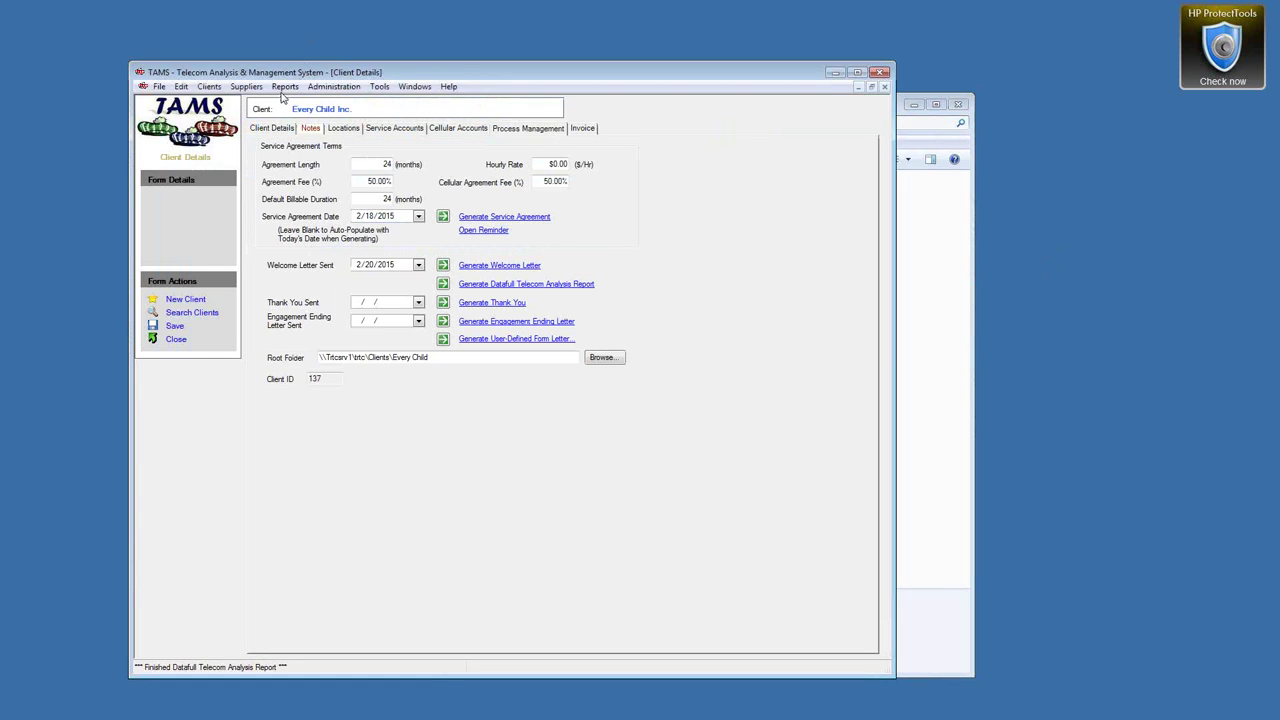
# Look over the Cellular Summary analysis reports available in TAMS.
pyautogui.click(285, 87)
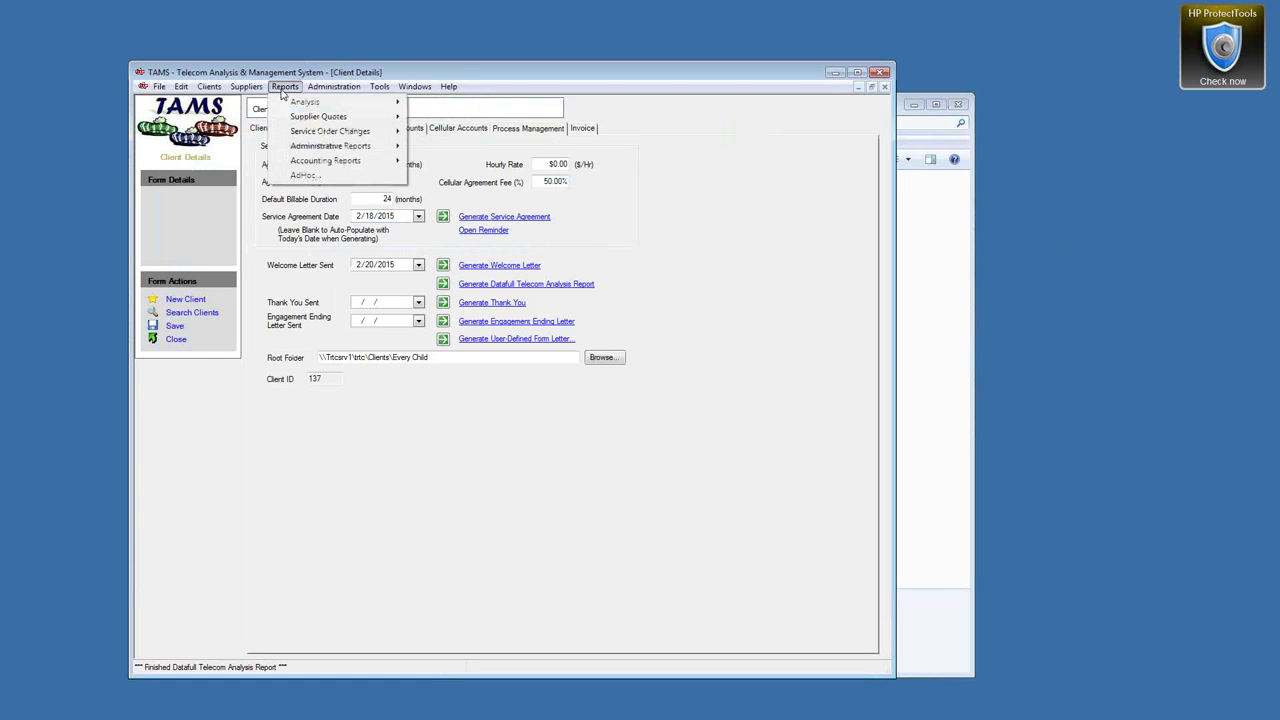
pyautogui.moveTo(360, 102)
pyautogui.moveTo(427, 117)
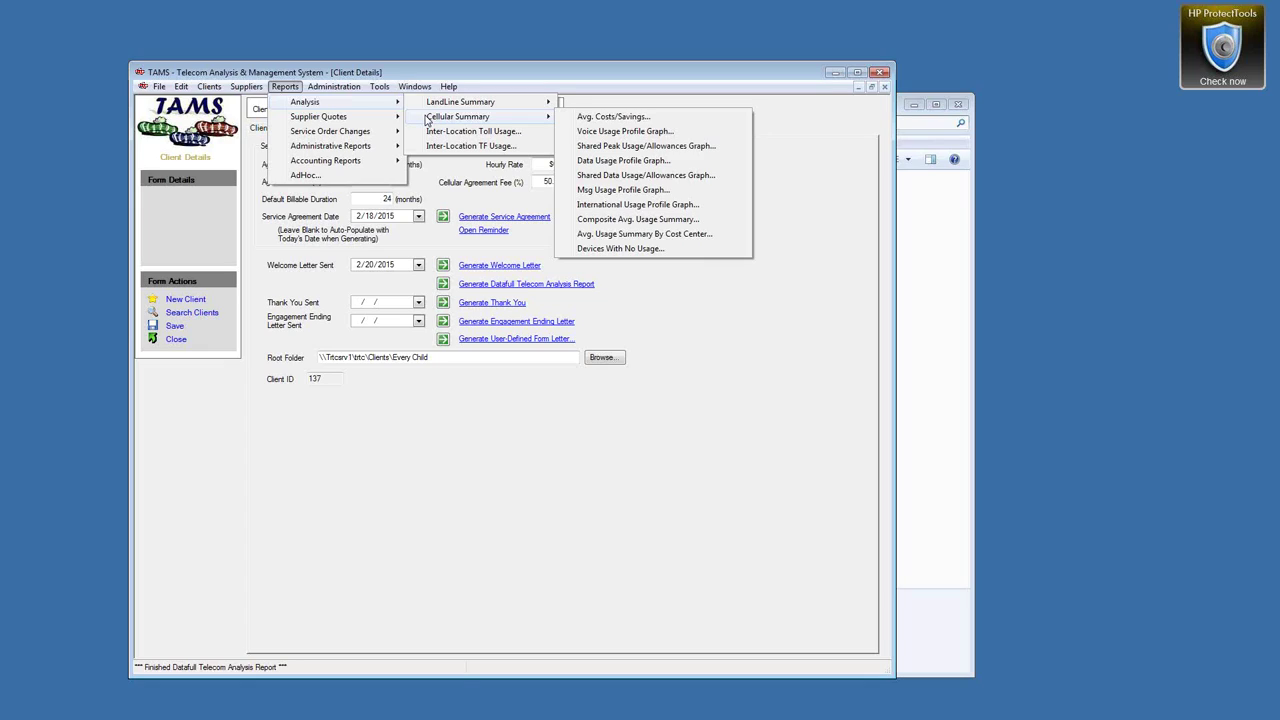
# Open 2015-02-24_Cellular_SavingsSummary.doc from the VZW - TAR1 folder and highlight the Cell Domestic Msgs heading on the first page.
pyautogui.click(940, 192)
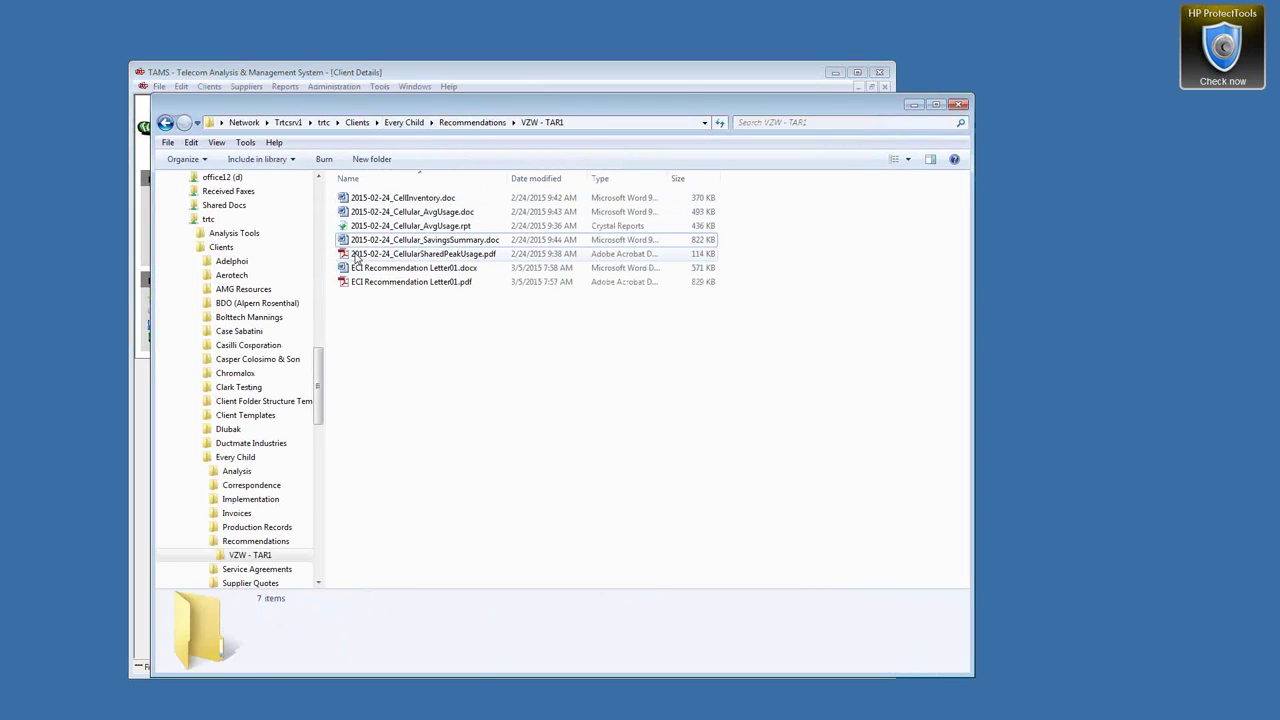
pyautogui.doubleClick(448, 244)
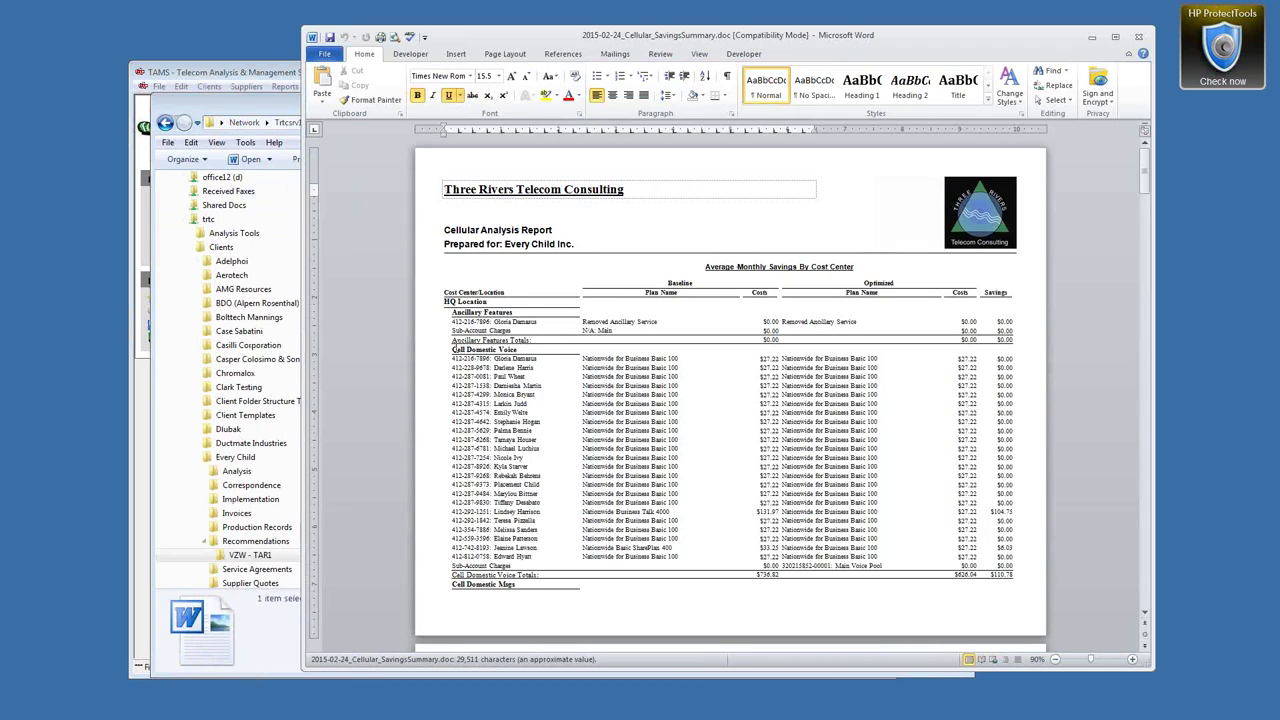
pyautogui.click(698, 373)
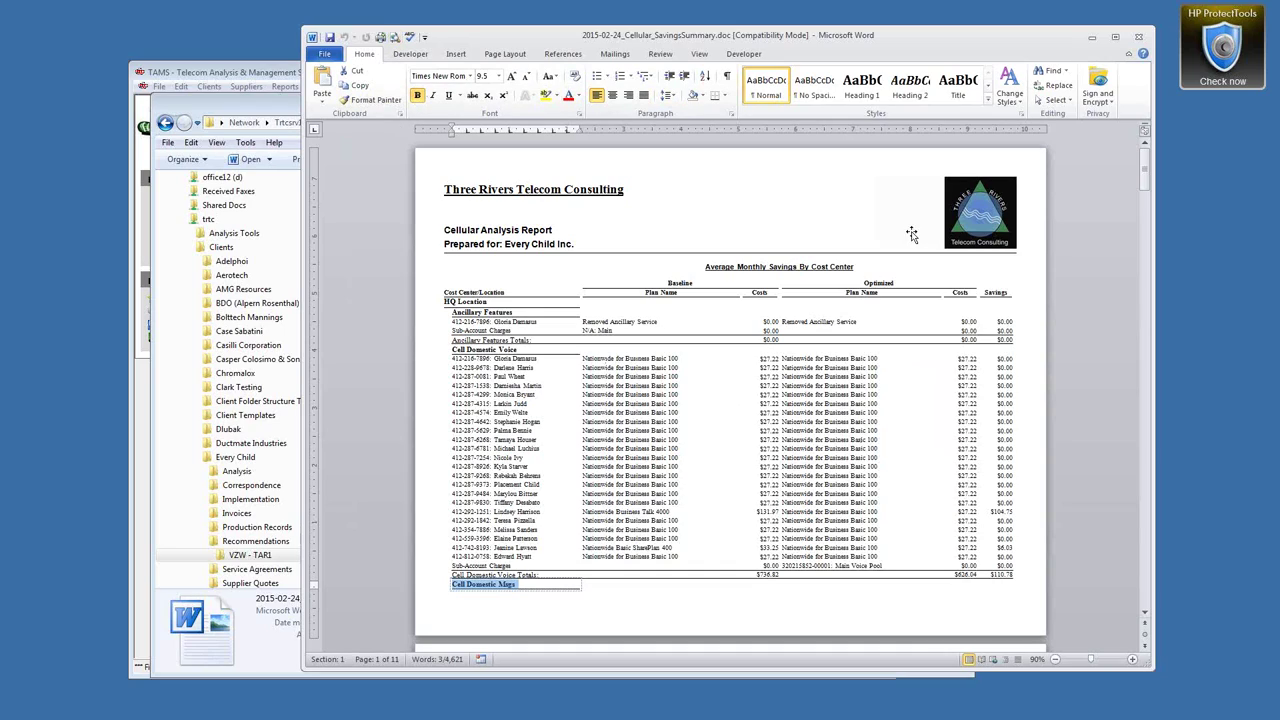
# Examine the HQ Location device rows, plans and savings under Cell Domestic Voice, Cell Domestic Msgs and Cell Domestic Data.
pyautogui.click(1148, 594)
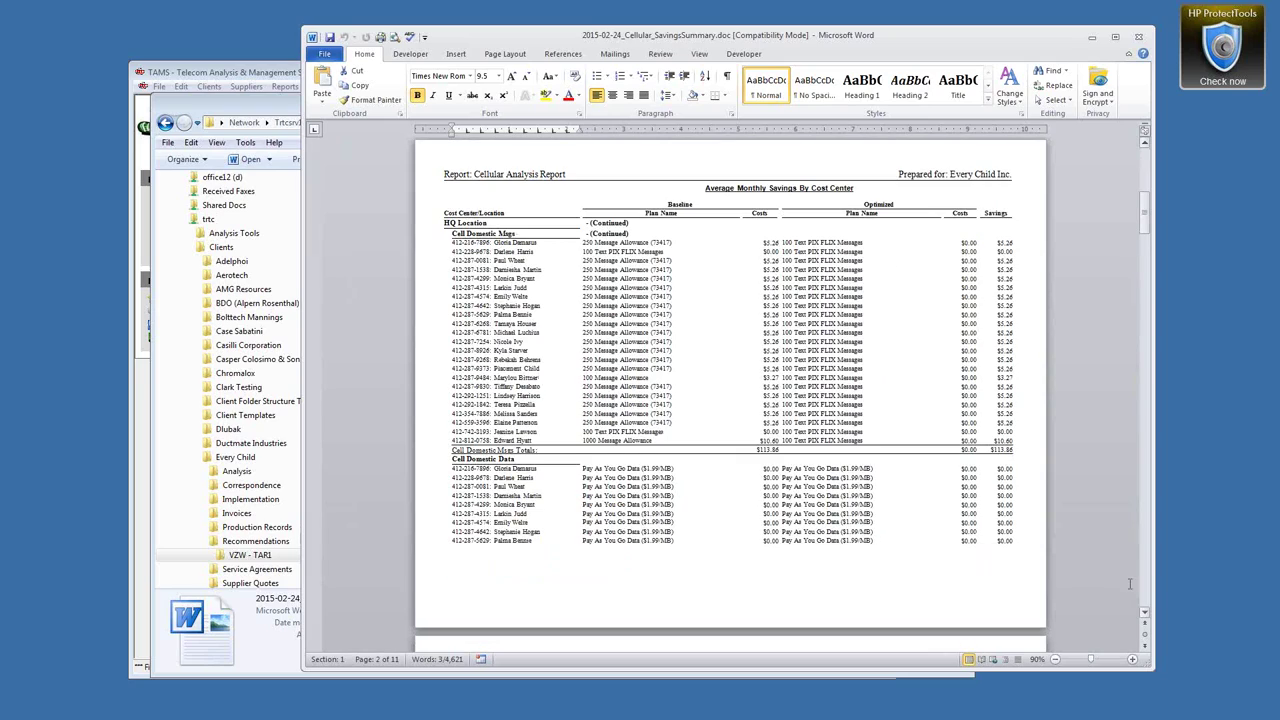
pyautogui.moveTo(452, 233); pyautogui.dragTo(480, 246)
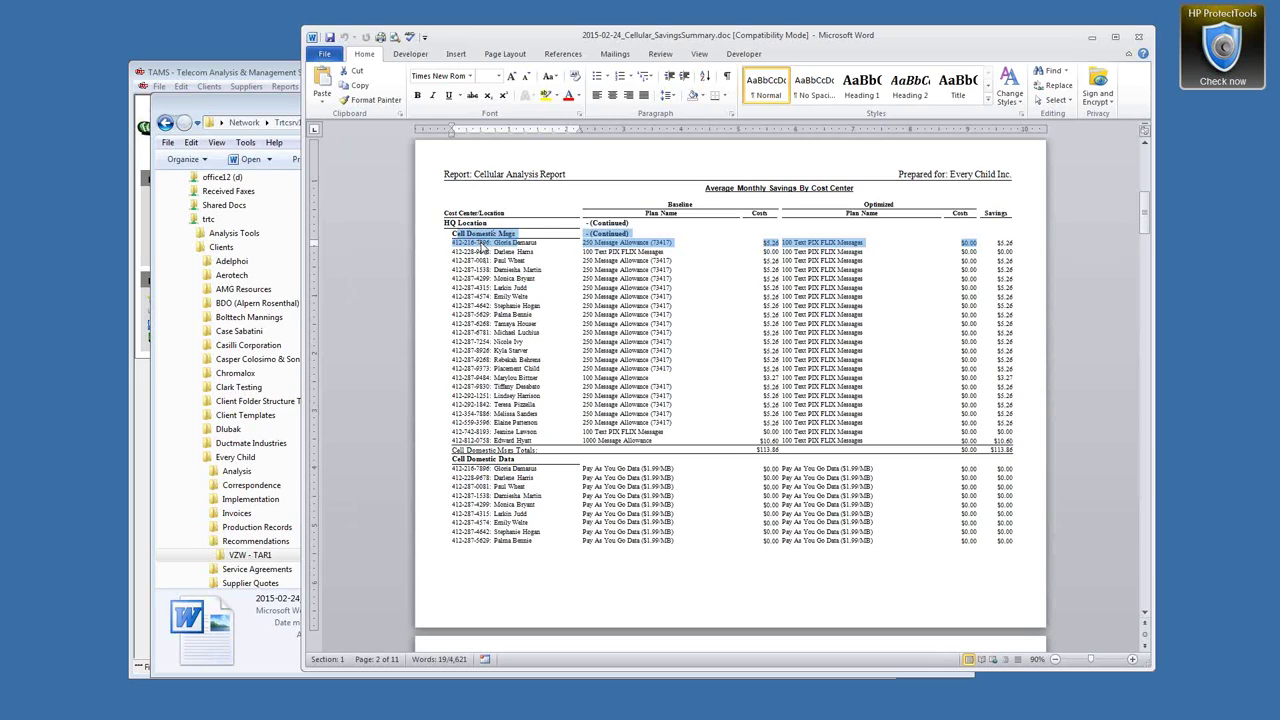
pyautogui.click(493, 249)
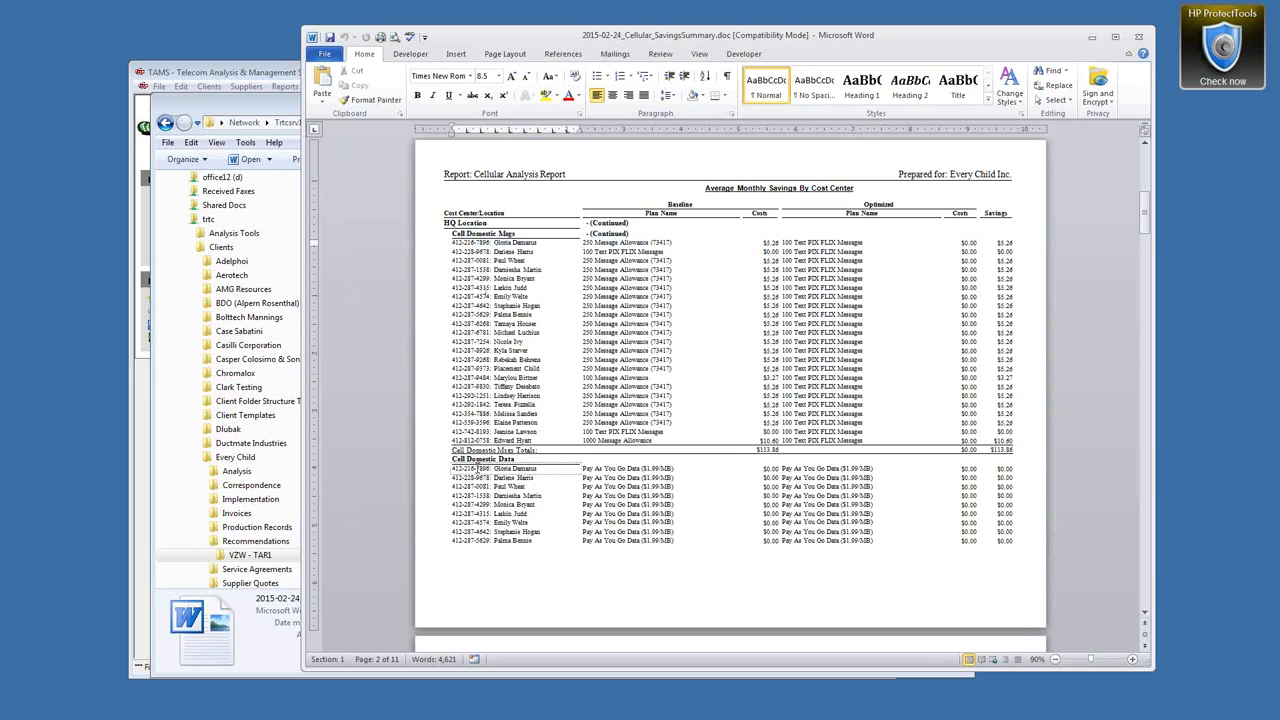
pyautogui.moveTo(1012, 541); pyautogui.dragTo(446, 466)
pyautogui.moveTo(461, 243); pyautogui.dragTo(1012, 541)
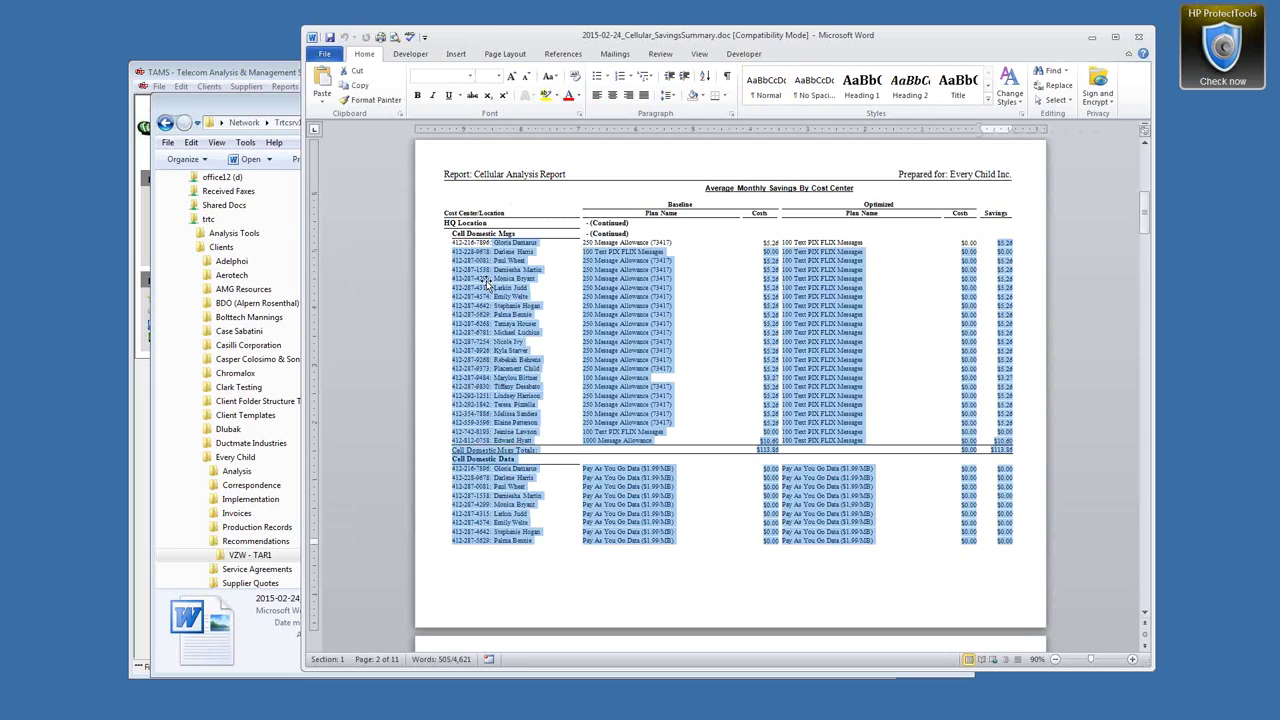
pyautogui.scroll(6, 499, 281)
pyautogui.moveTo(490, 218); pyautogui.dragTo(446, 219)
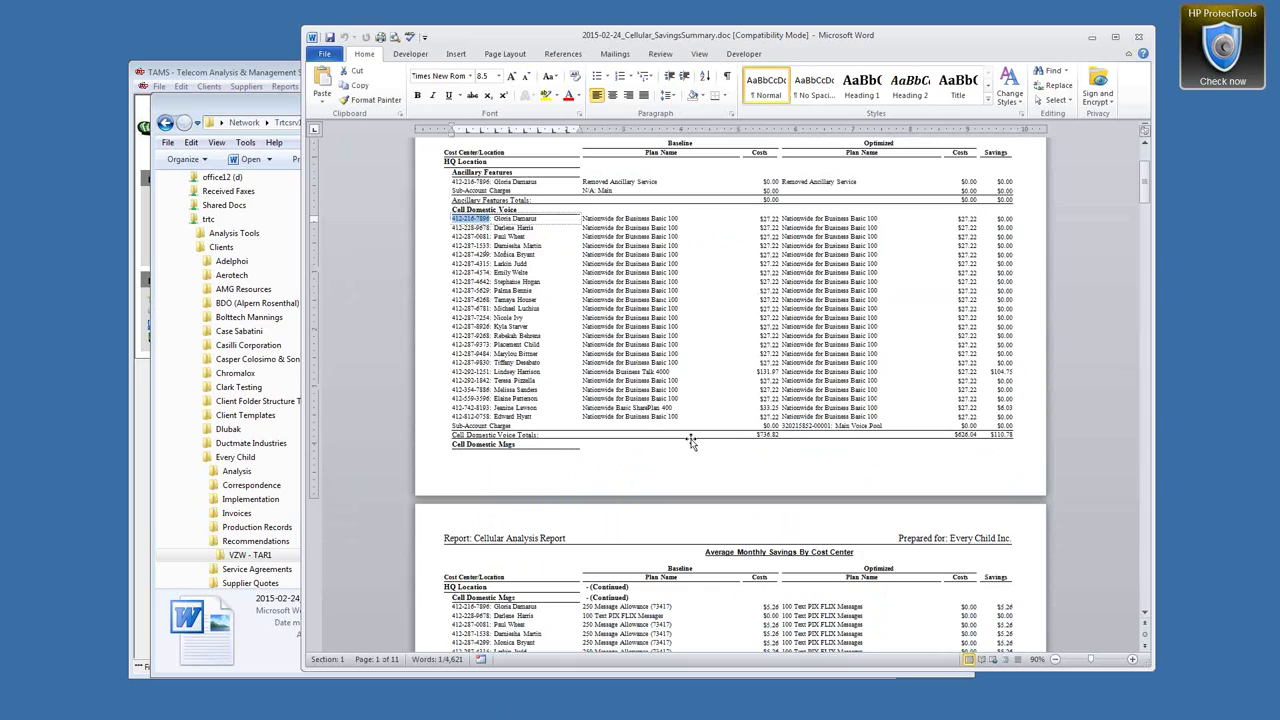
pyautogui.scroll(-3, 690, 442)
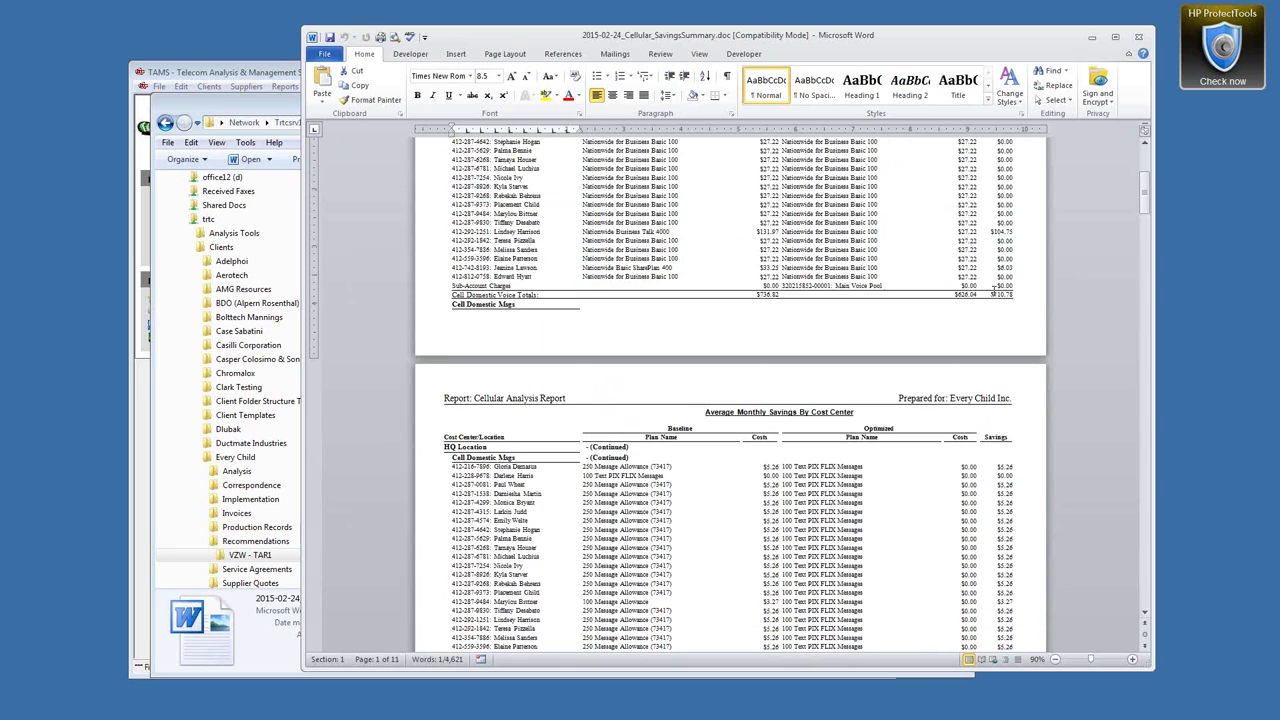
pyautogui.scroll(-2, 993, 290)
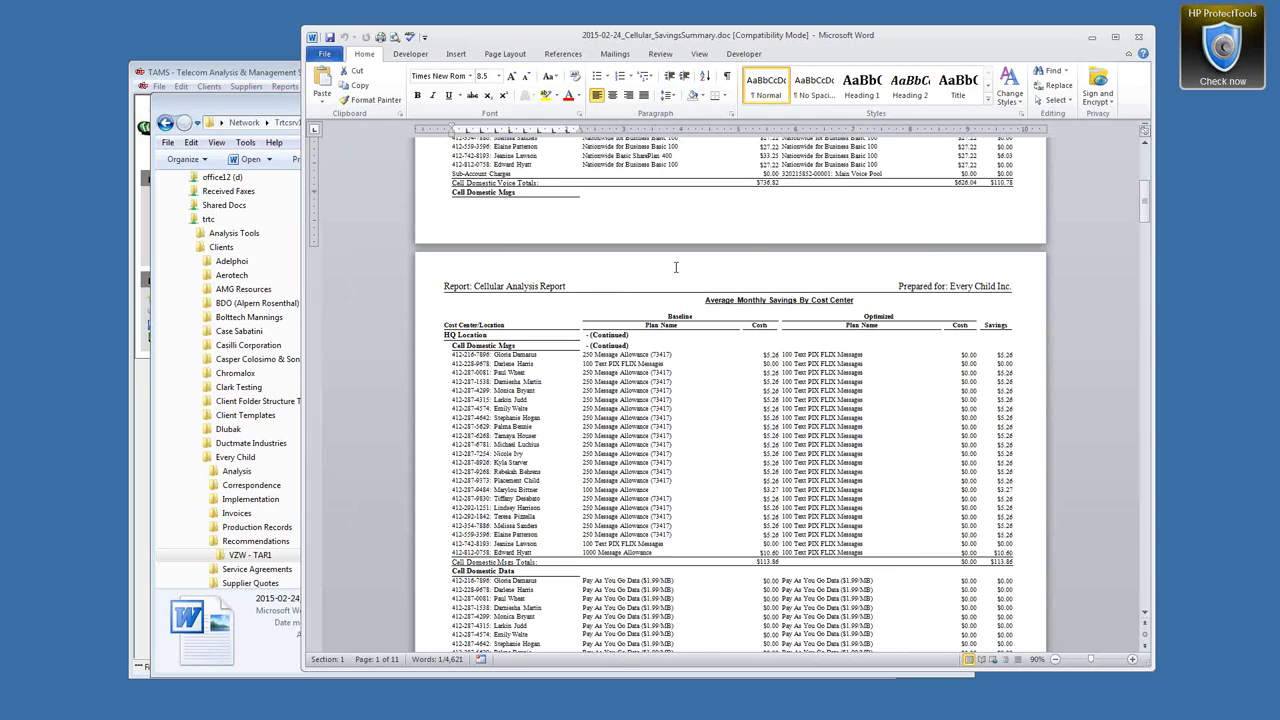
# Check the report categories offered in TAMS, including AdHoc, and return to the savings summary in Word.
pyautogui.click(281, 75)
pyautogui.click(285, 86)
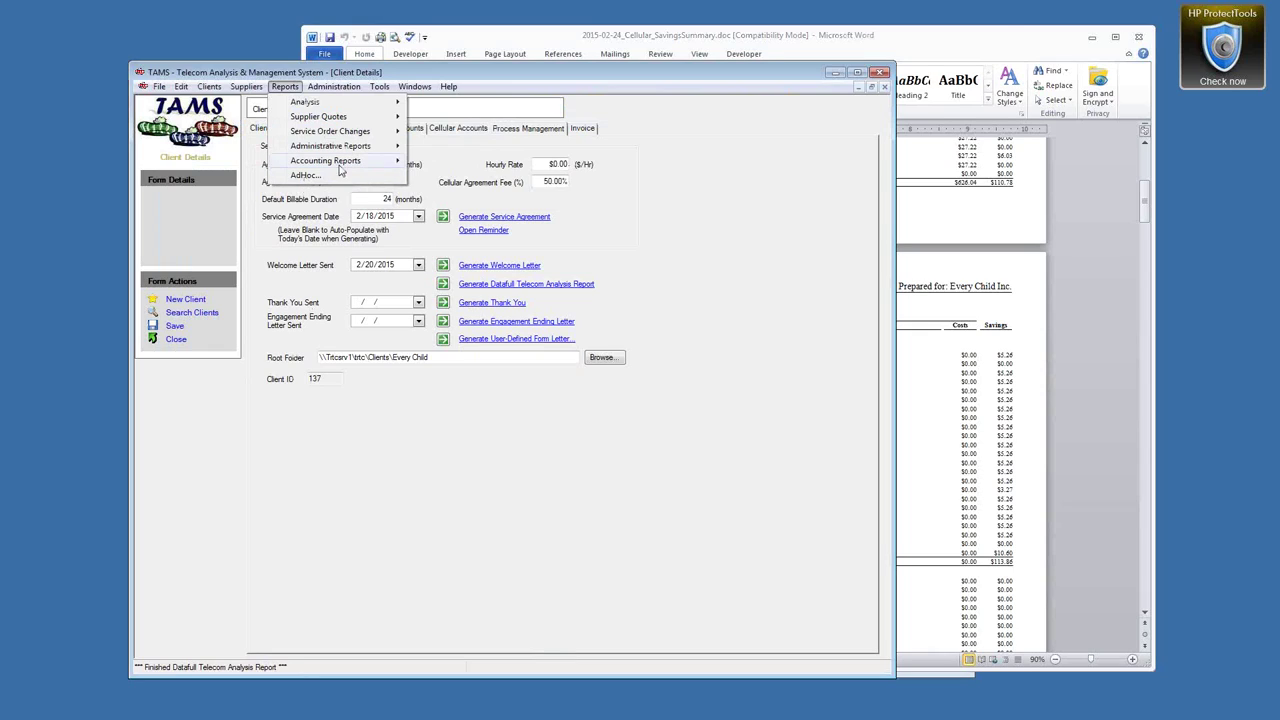
pyautogui.click(870, 39)
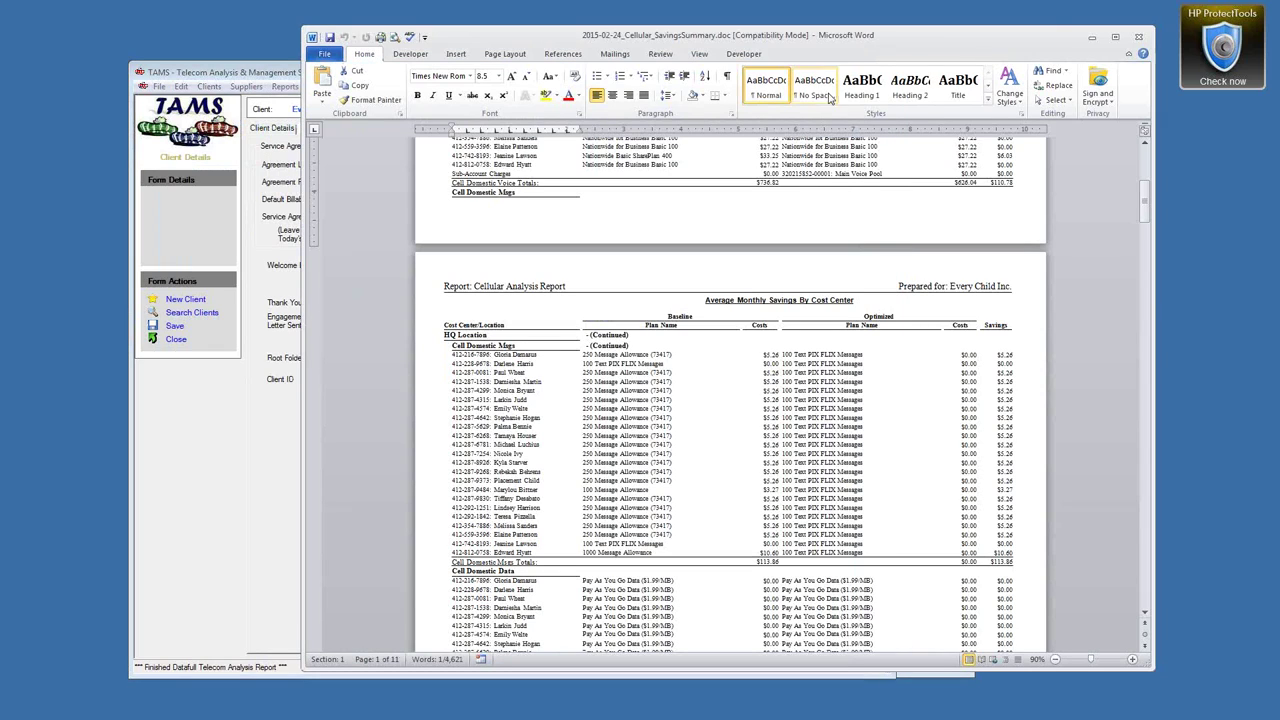
pyautogui.click(288, 75)
pyautogui.click(285, 86)
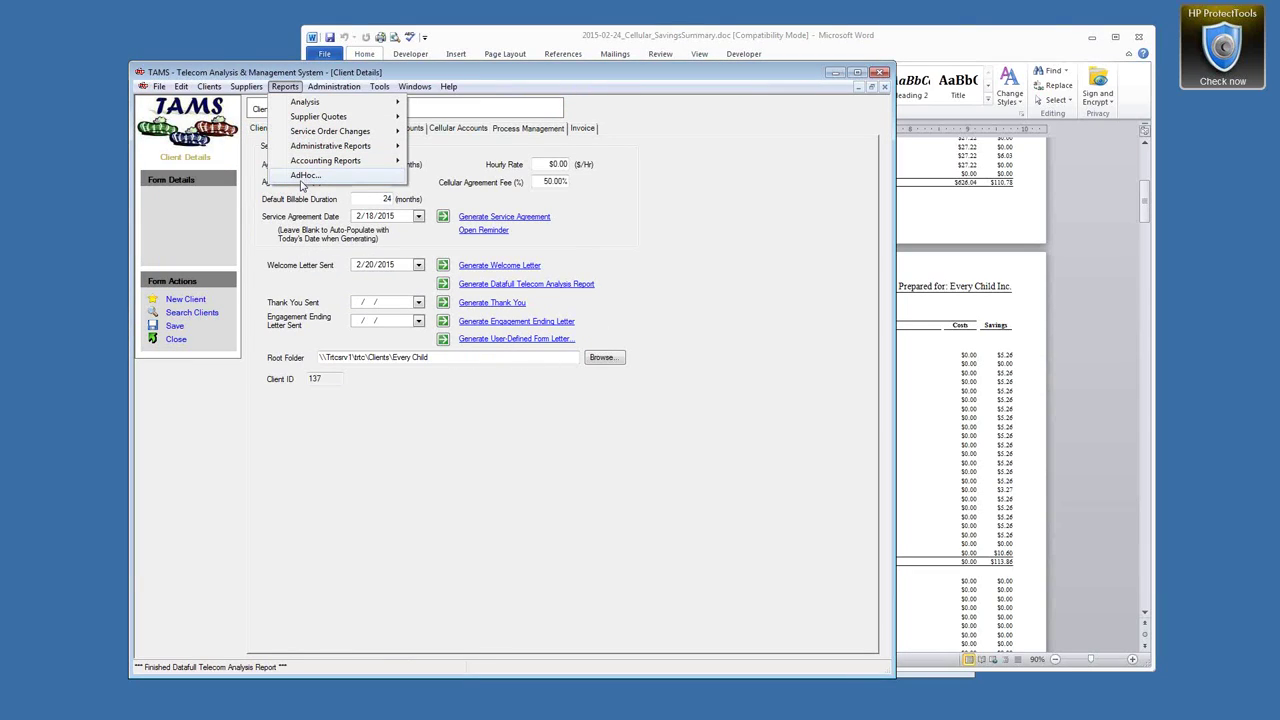
pyautogui.click(650, 75)
pyautogui.click(645, 42)
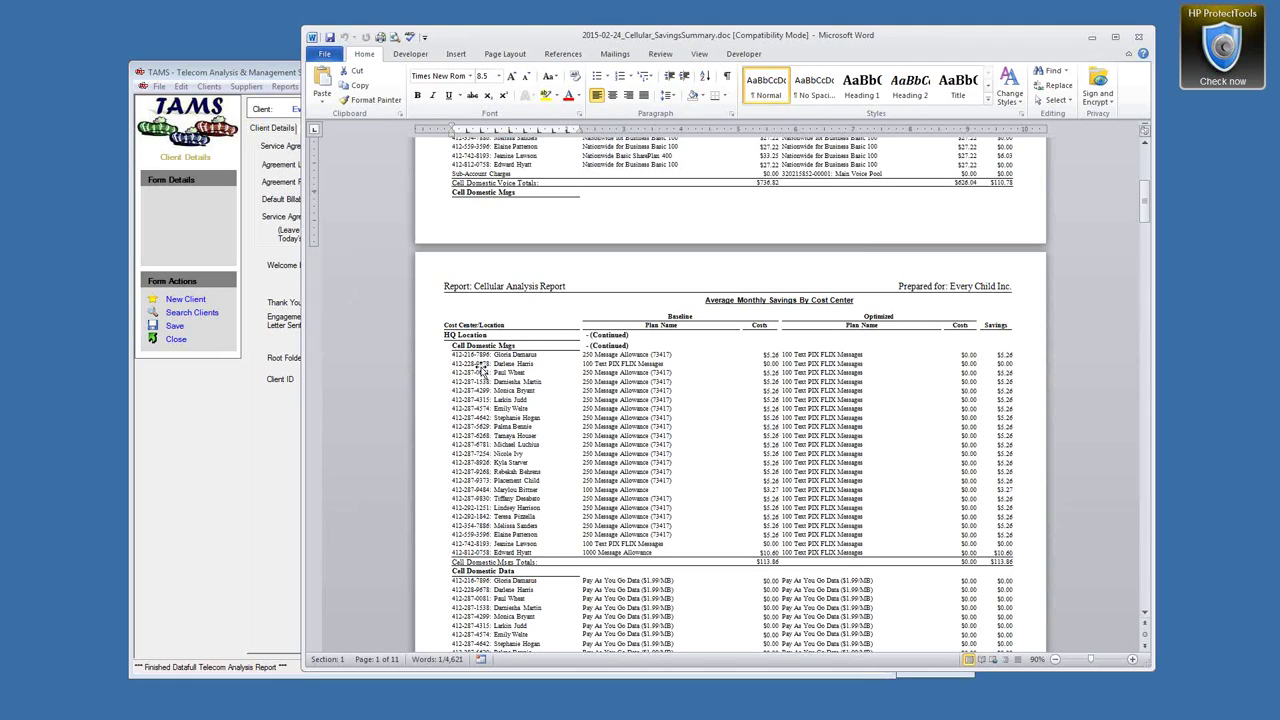
# Examine the cost center savings through to the estimated monthly savings on the last page, and return to the savings summary's first page.
pyautogui.scroll(2, 865, 433)
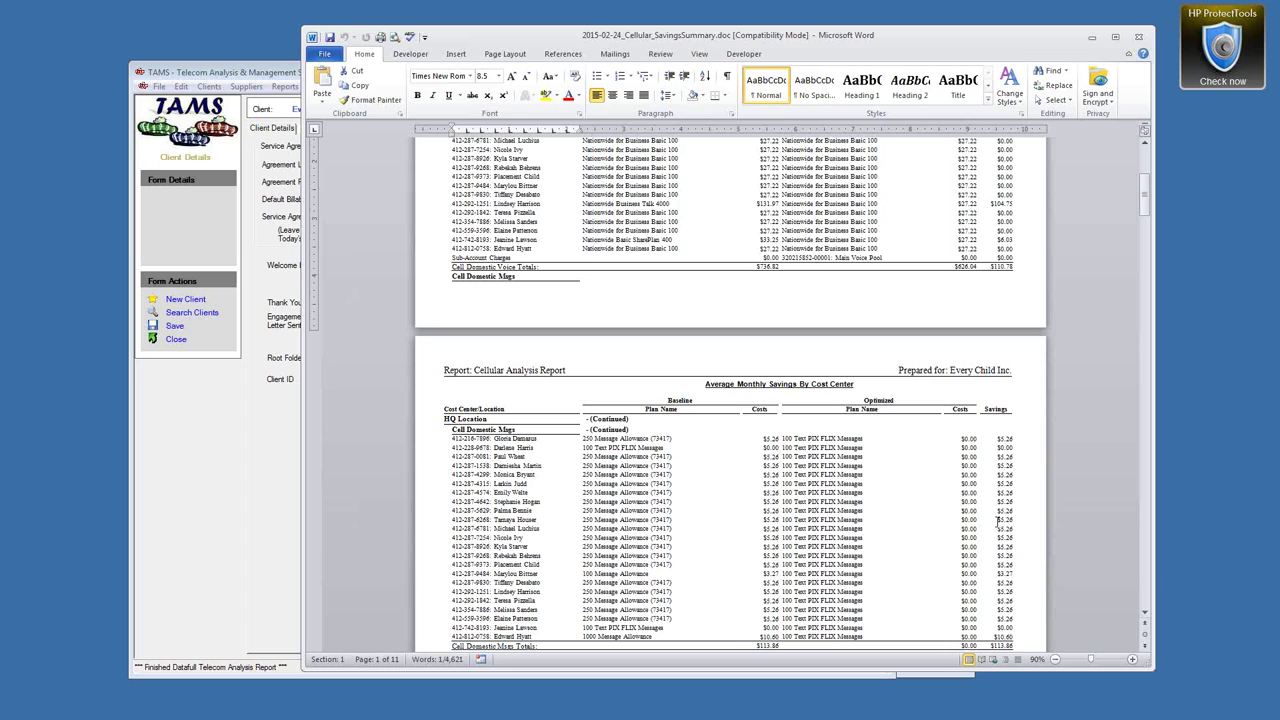
pyautogui.scroll(7, 490, 415)
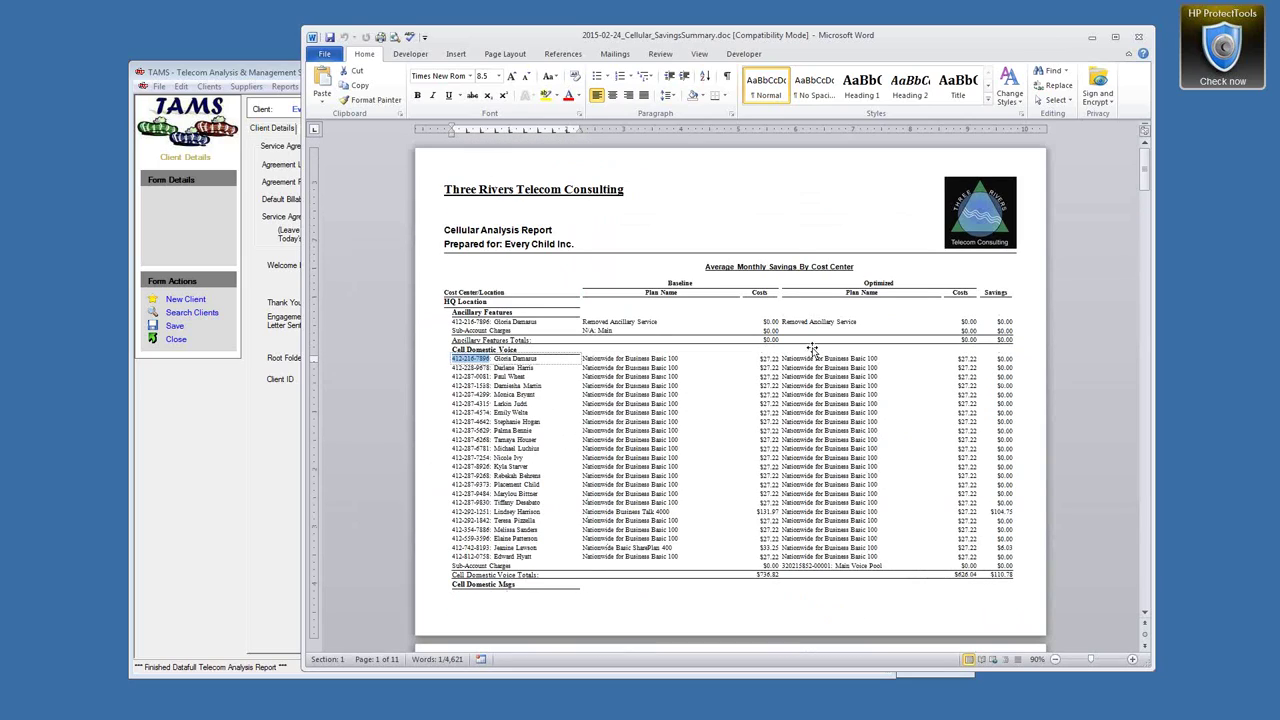
pyautogui.moveTo(1147, 176); pyautogui.dragTo(1120, 421)
pyautogui.moveTo(1120, 421); pyautogui.dragTo(1120, 419)
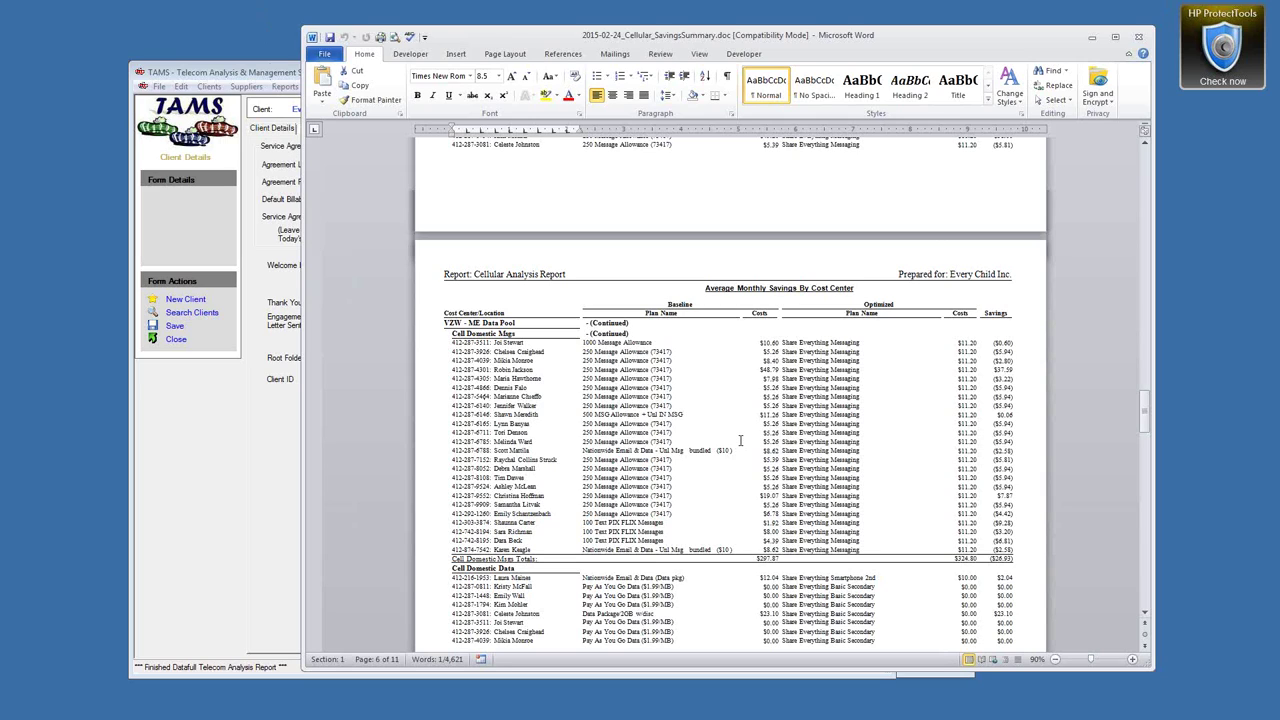
pyautogui.moveTo(1147, 413); pyautogui.dragTo(1137, 162)
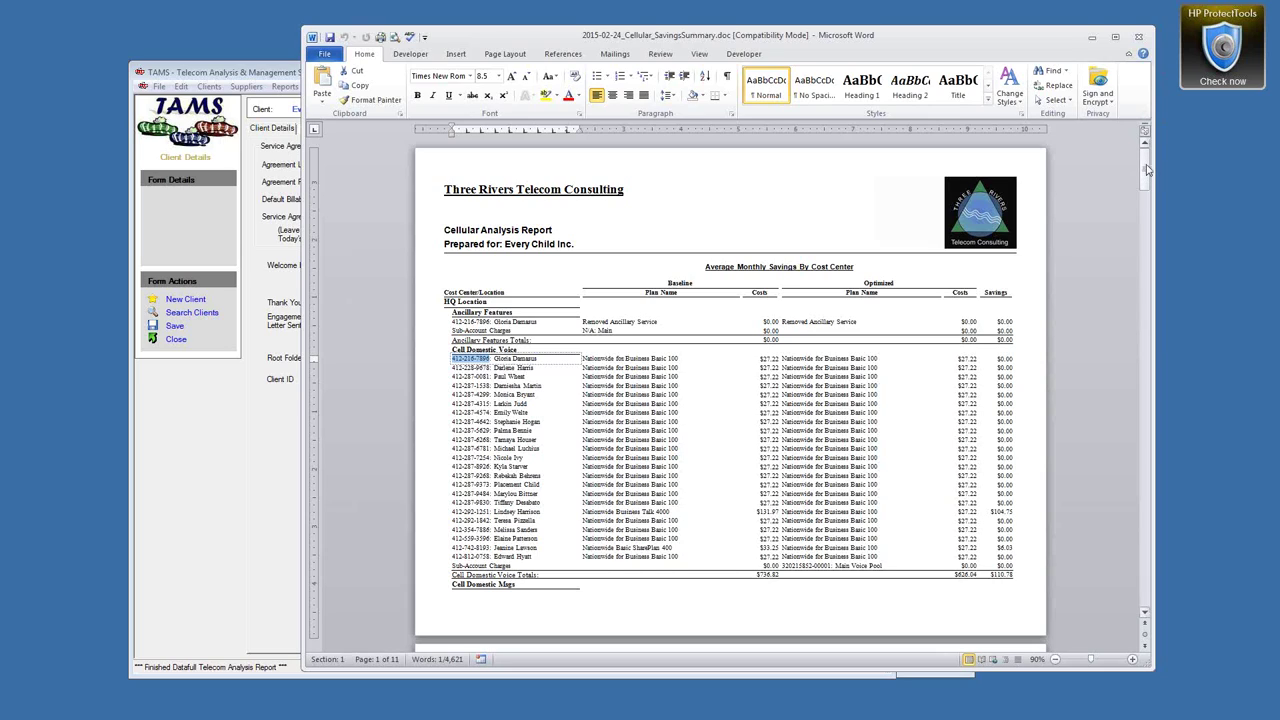
pyautogui.moveTo(1148, 170); pyautogui.dragTo(1129, 586)
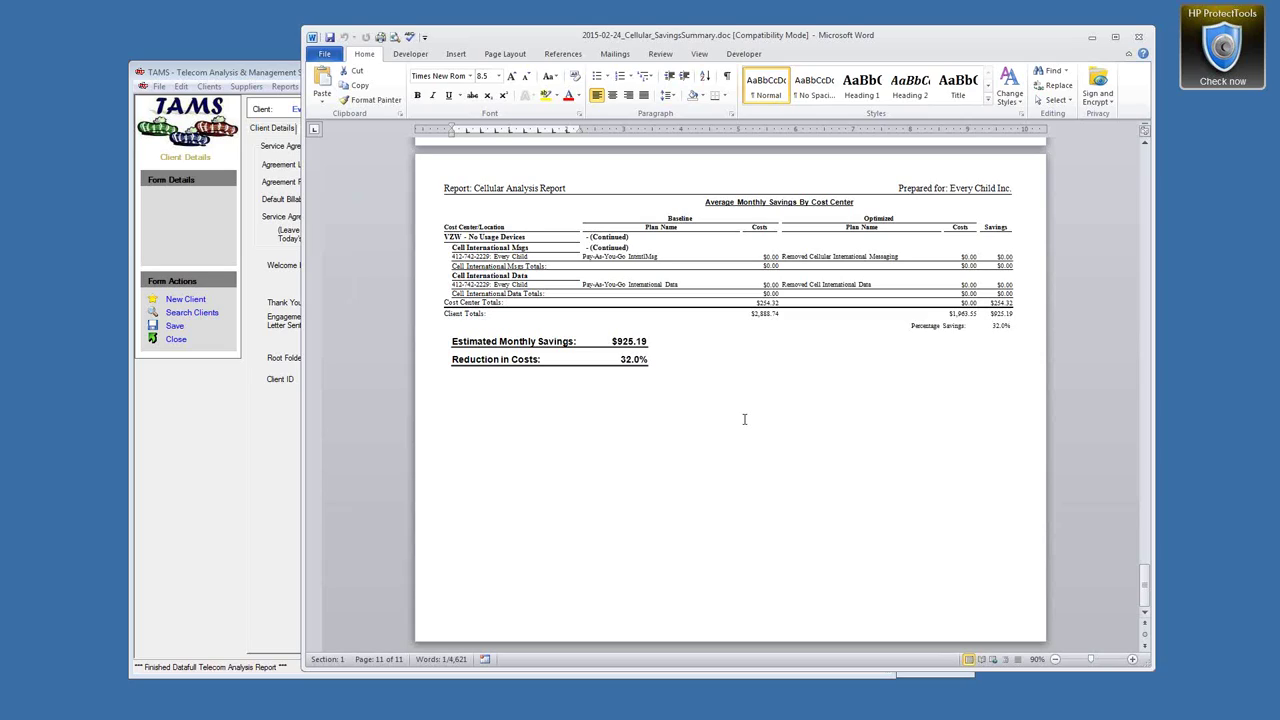
pyautogui.moveTo(1146, 586); pyautogui.dragTo(1148, 460)
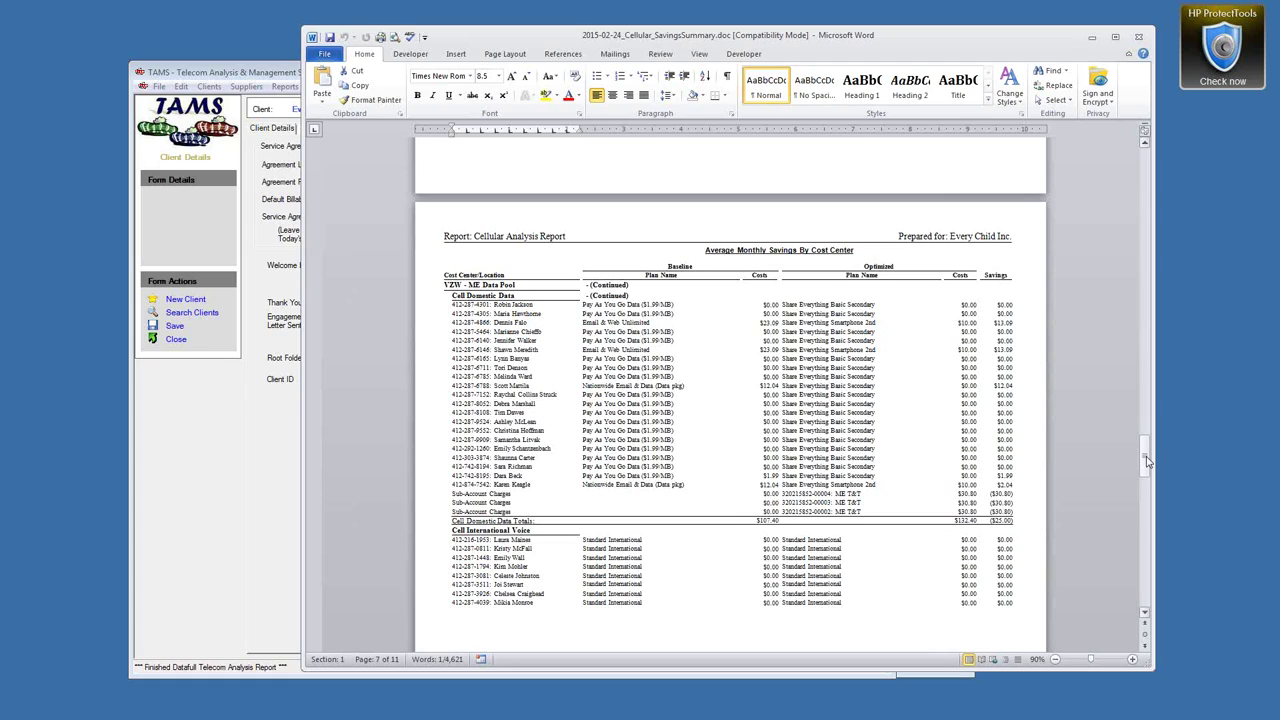
pyautogui.moveTo(1148, 461); pyautogui.dragTo(1161, 160)
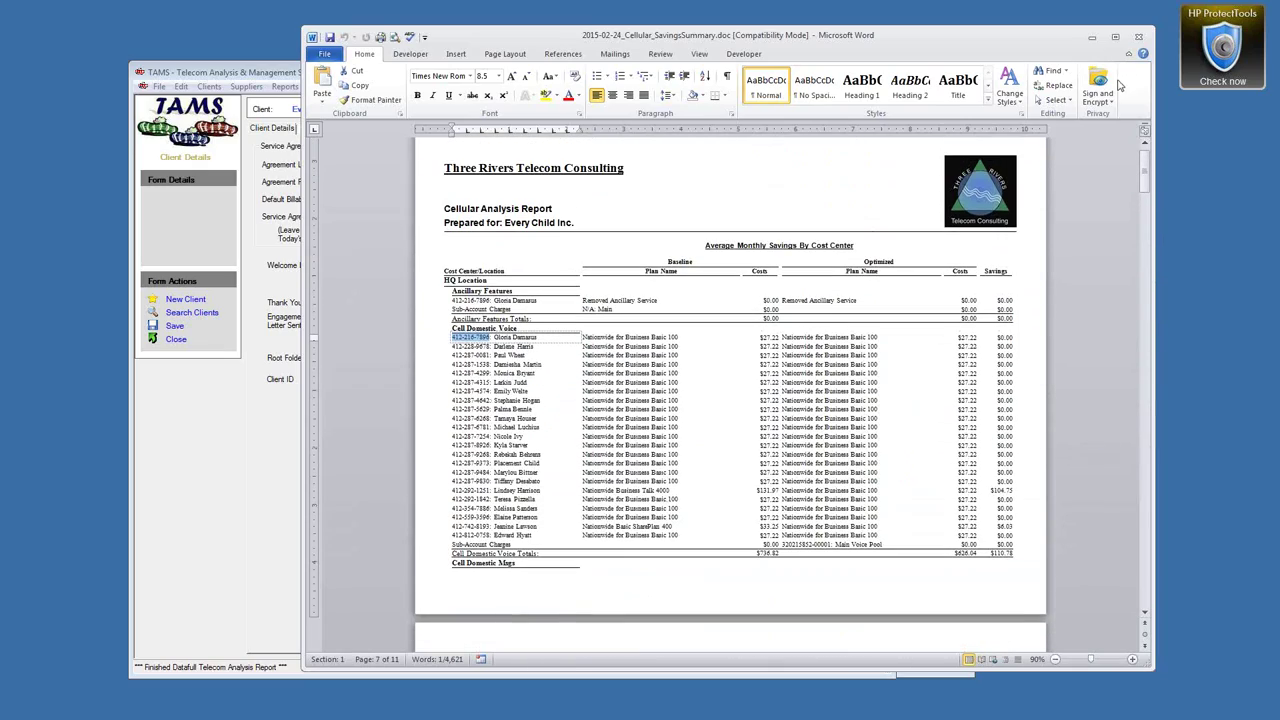
# Close the savings summary and review the client's VZW - Data Devices, VZW - No Usage Devices and VZW - ME Data Pool locations in TAMS.
pyautogui.click(1138, 37)
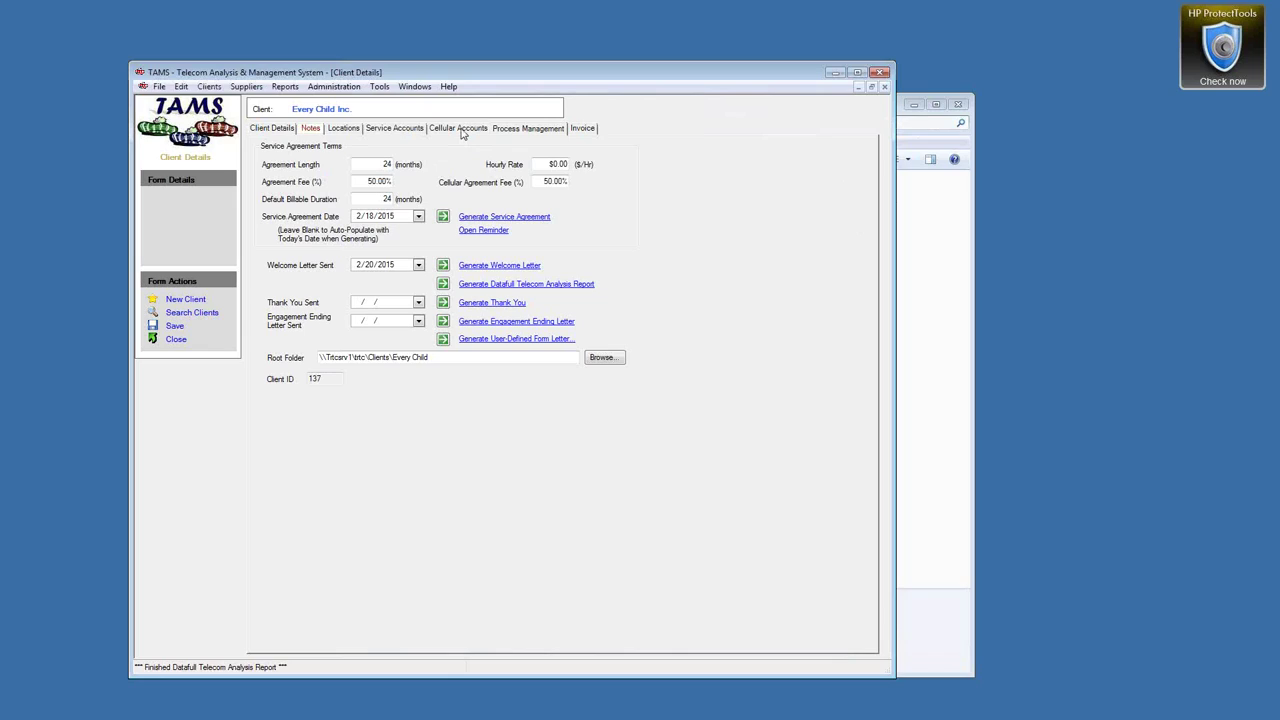
pyautogui.click(343, 128)
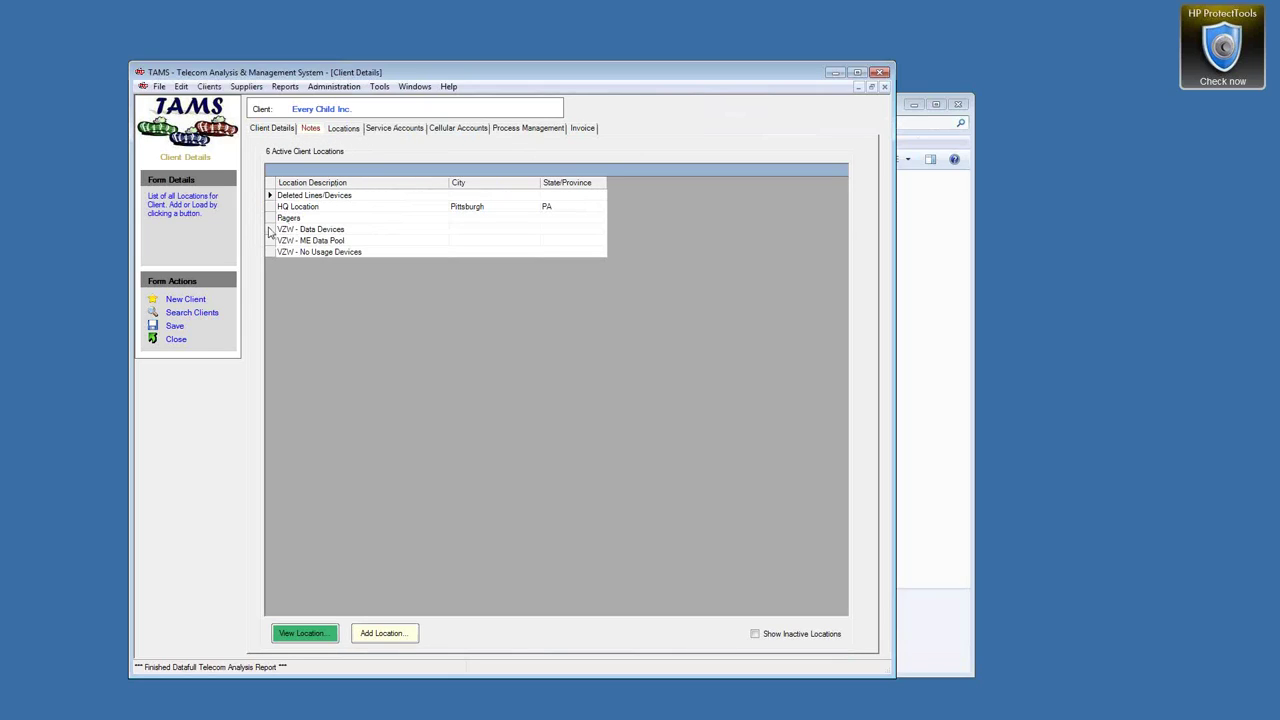
pyautogui.click(269, 230)
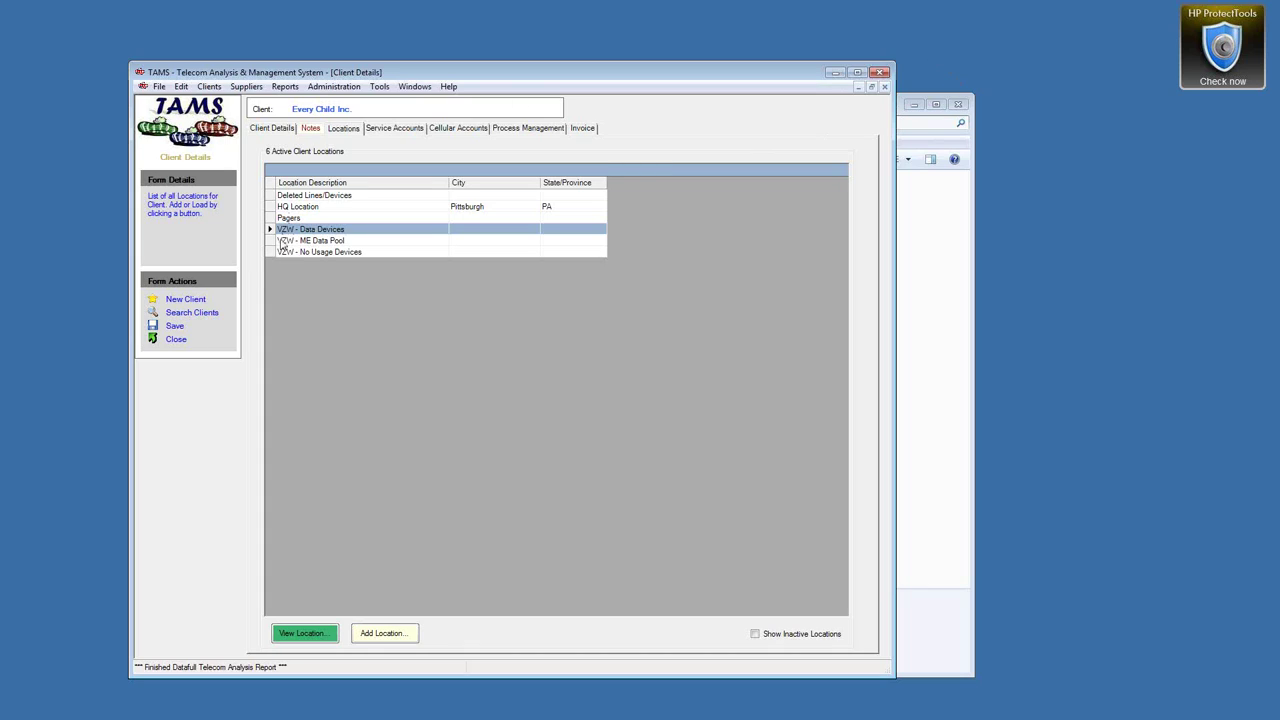
pyautogui.click(269, 252)
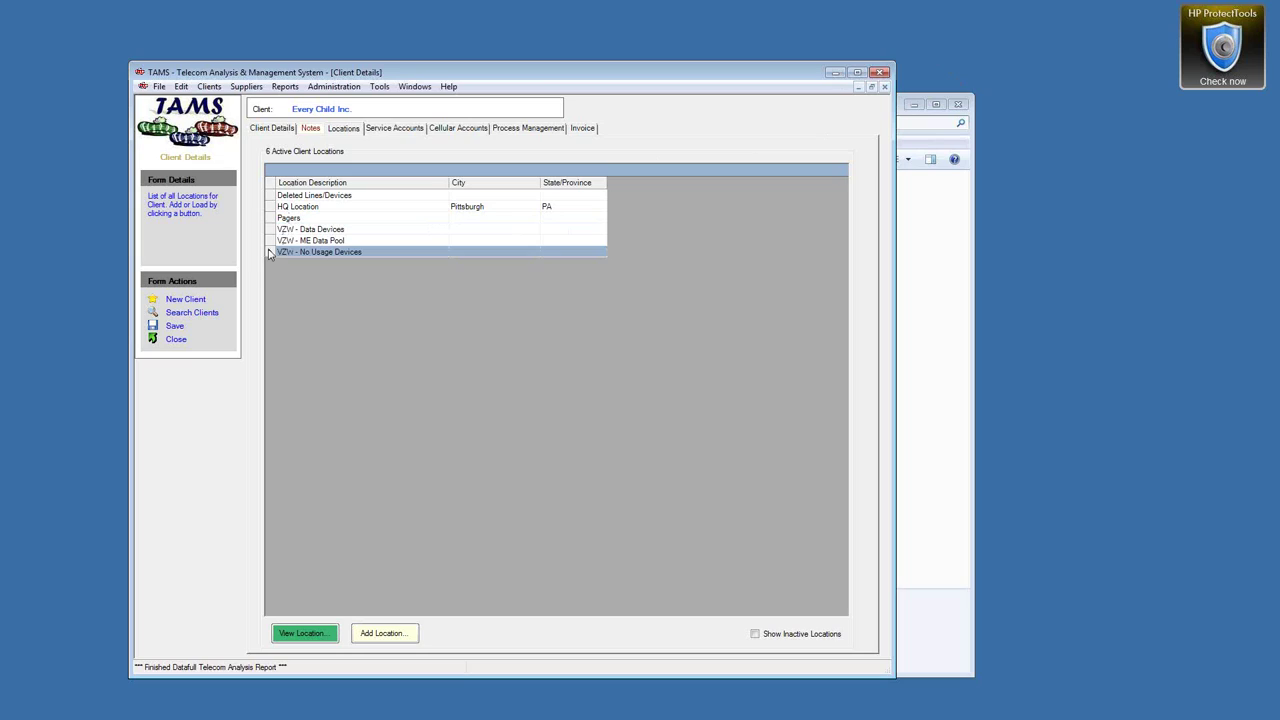
pyautogui.click(269, 241)
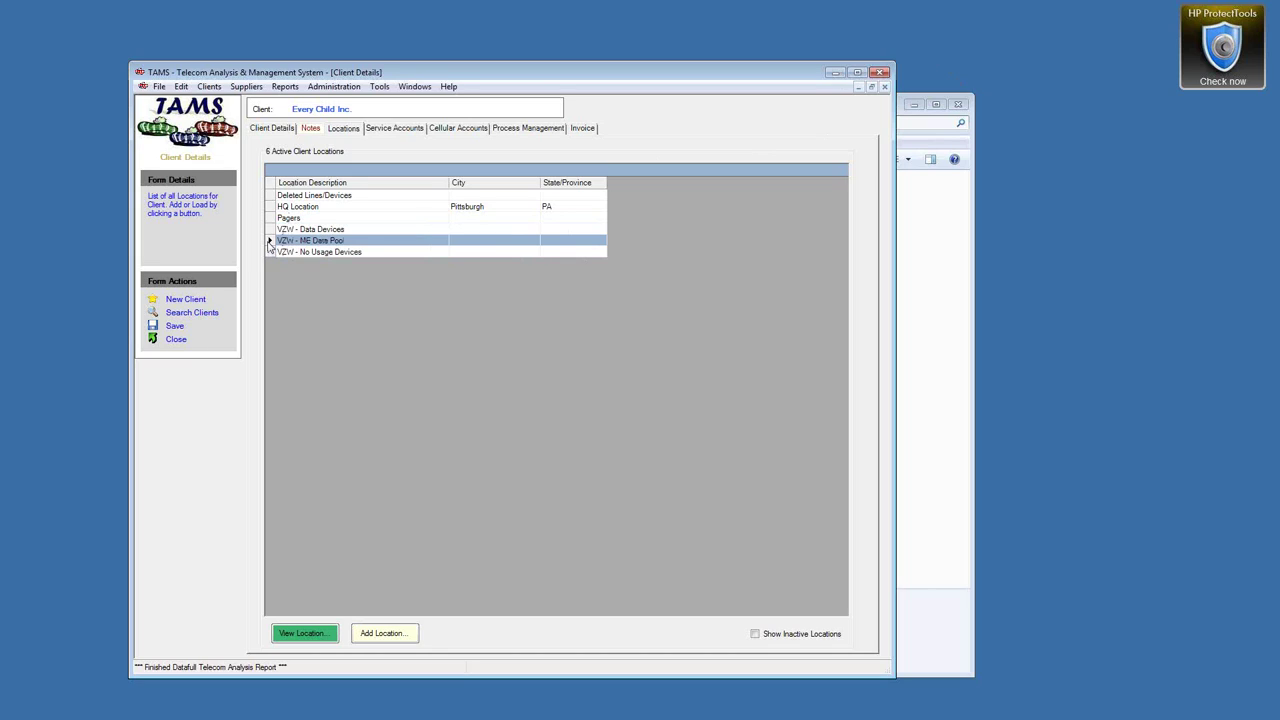
pyautogui.click(269, 230)
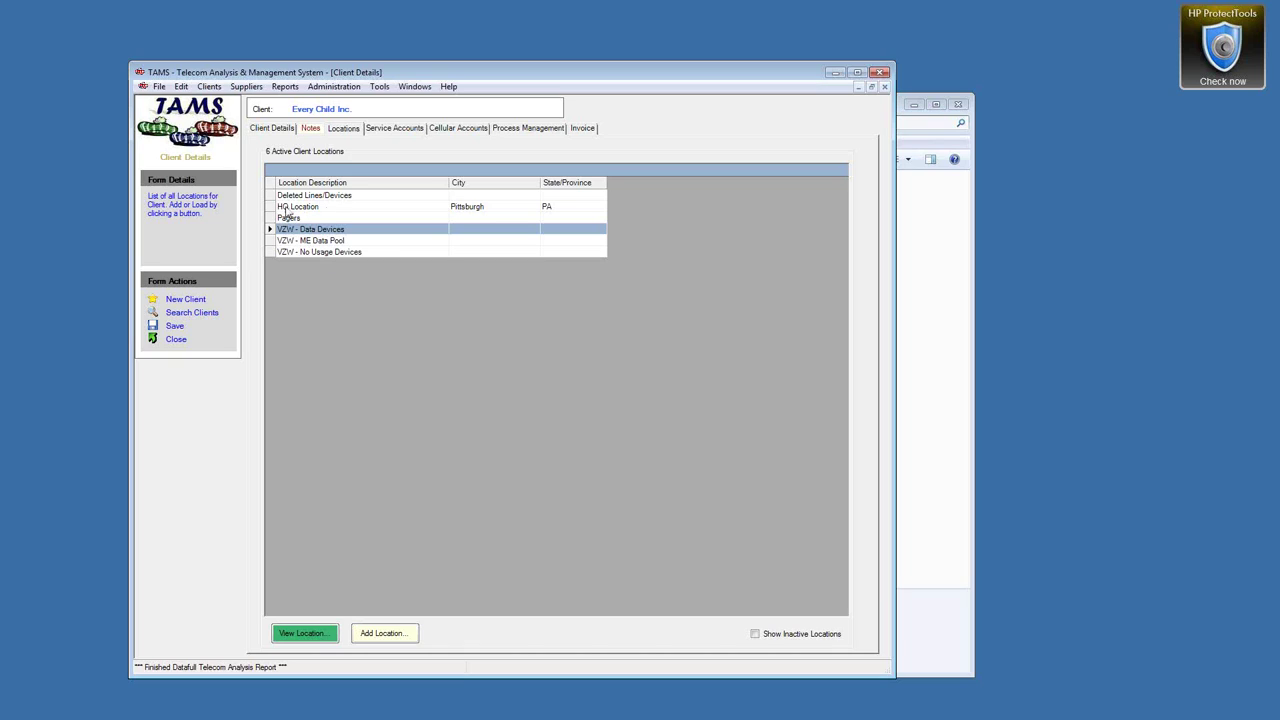
# Open 2015-02-24_CellInventory.doc from the VZW - TAR1 folder and select the device inventory text from the Voice Pool category onward.
pyautogui.click(905, 120)
pyautogui.doubleClick(368, 199)
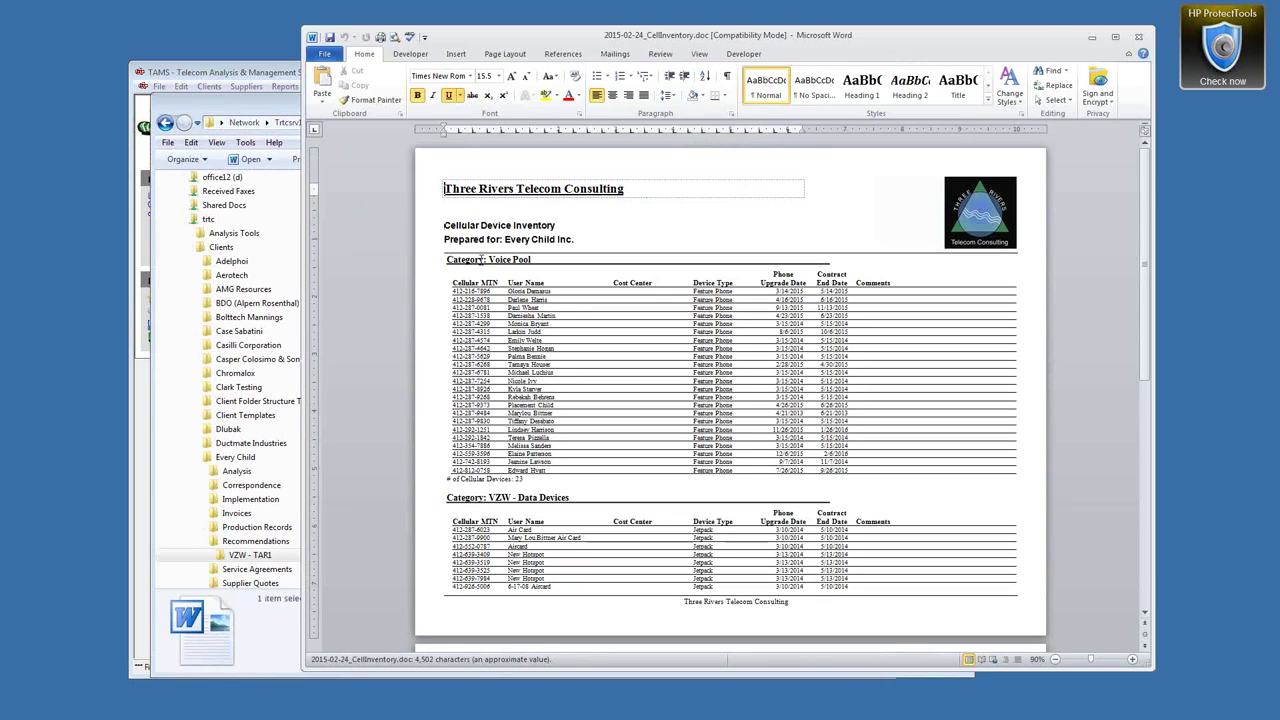
pyautogui.hotkey('ctrl', 'a')
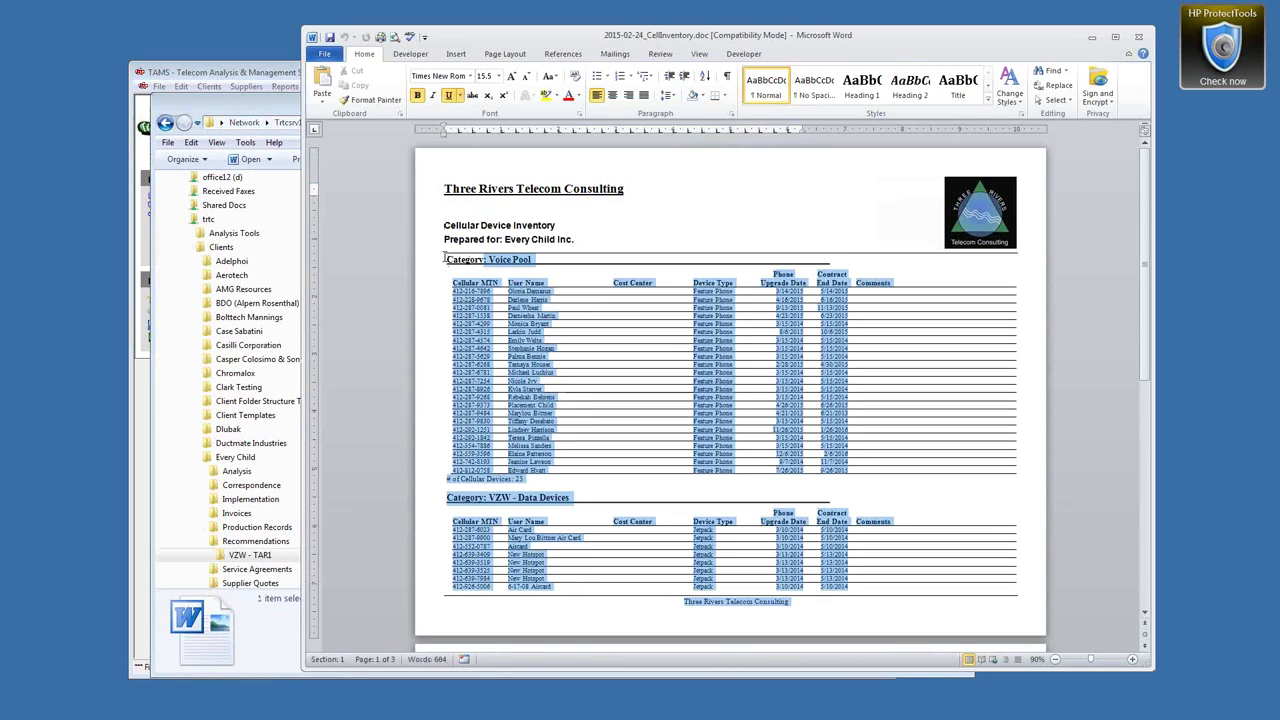
# Examine the device inventory from the Voice Pool category through the first VZW - No Usage Devices entry and the company device total.
pyautogui.doubleClick(465, 260)
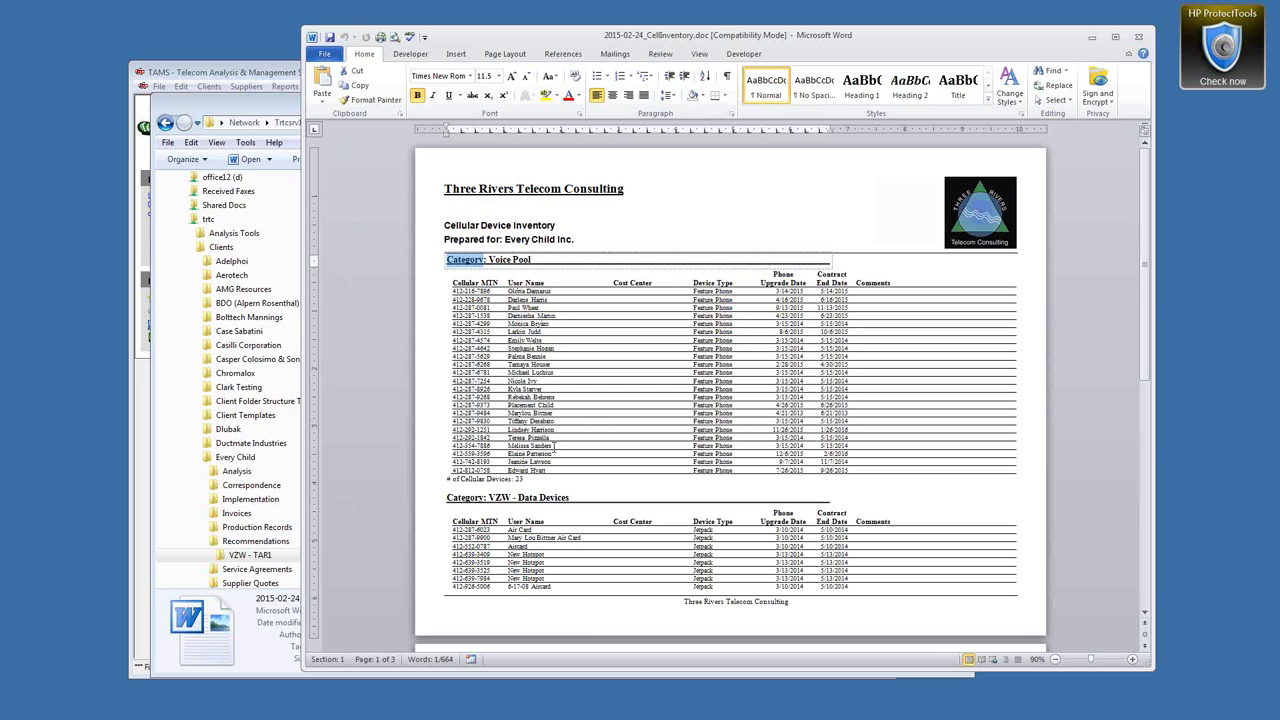
pyautogui.scroll(-4, 553, 458)
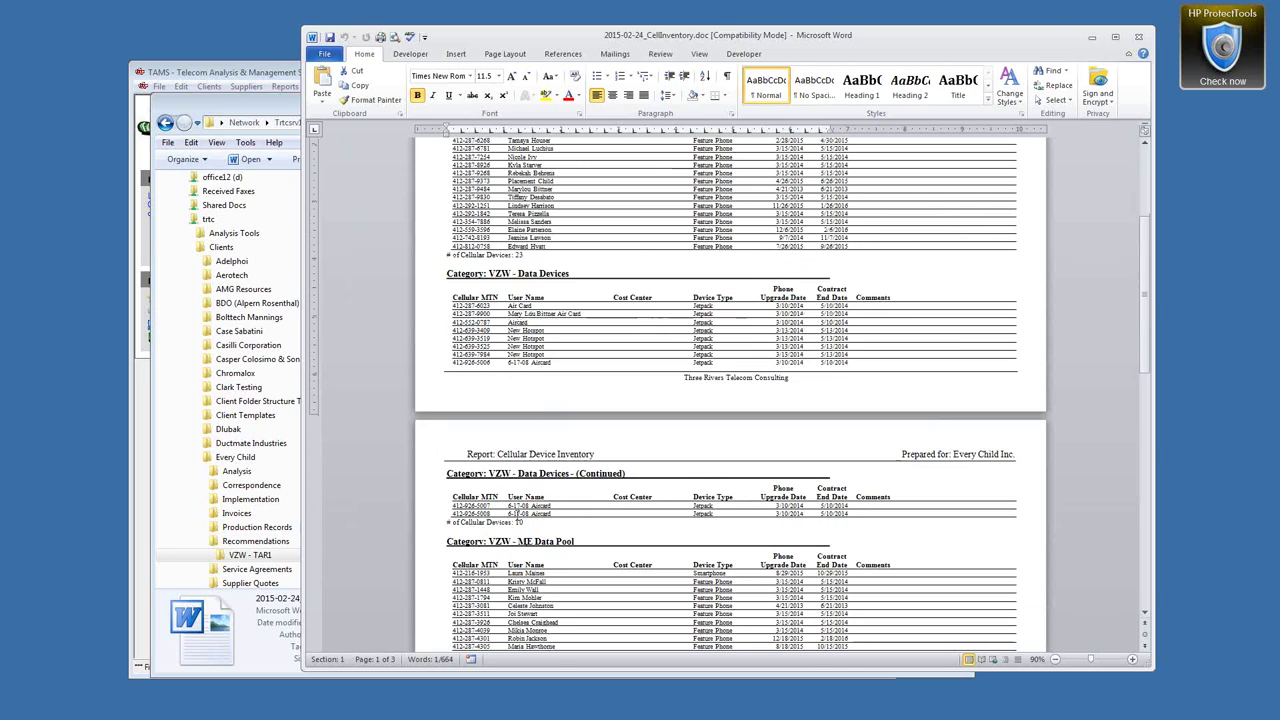
pyautogui.scroll(-5, 540, 520)
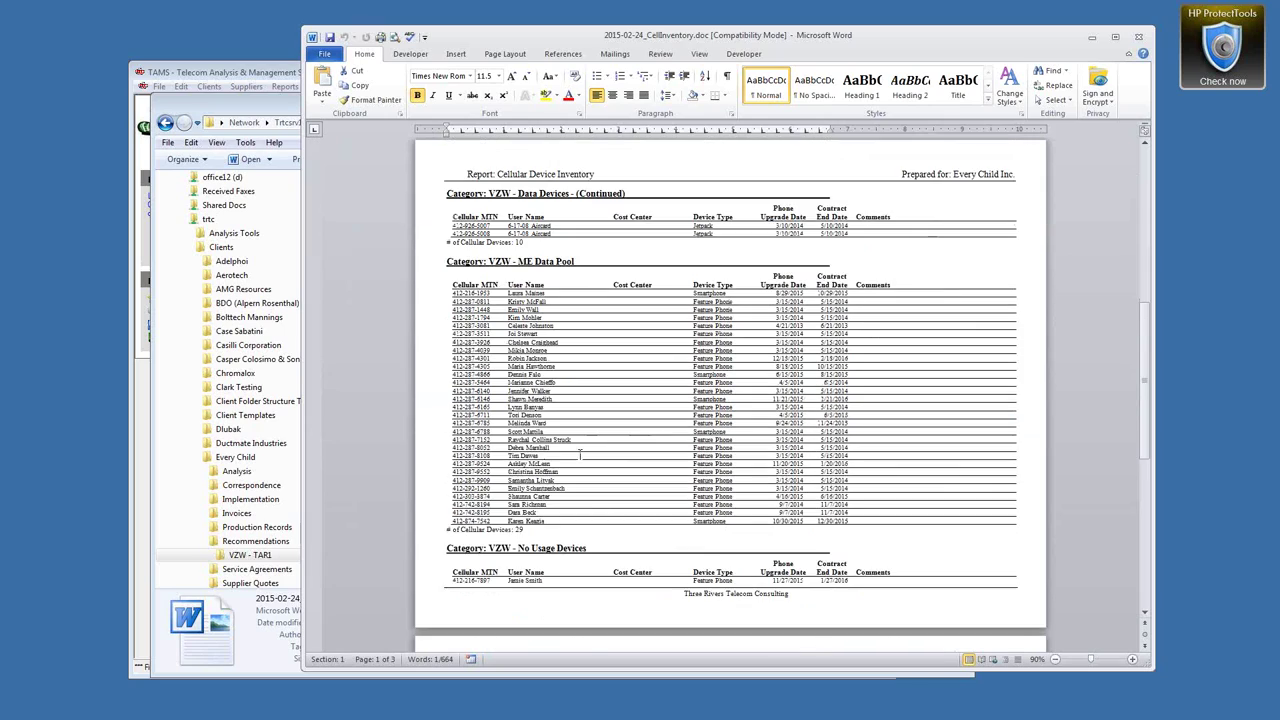
pyautogui.scroll(-5, 580, 455)
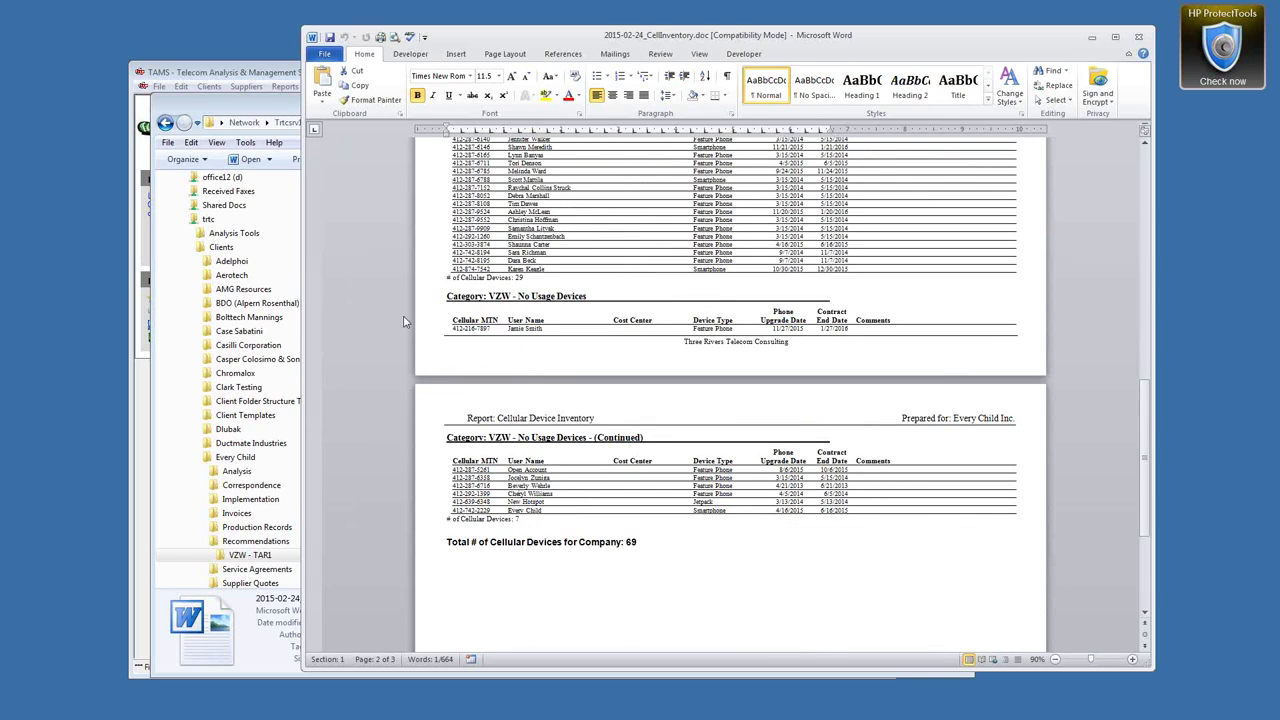
pyautogui.moveTo(455, 328)
pyautogui.mouseDown()
pyautogui.moveTo(737, 344)
pyautogui.moveTo(843, 478)
pyautogui.moveTo(455, 330)
pyautogui.mouseUp()
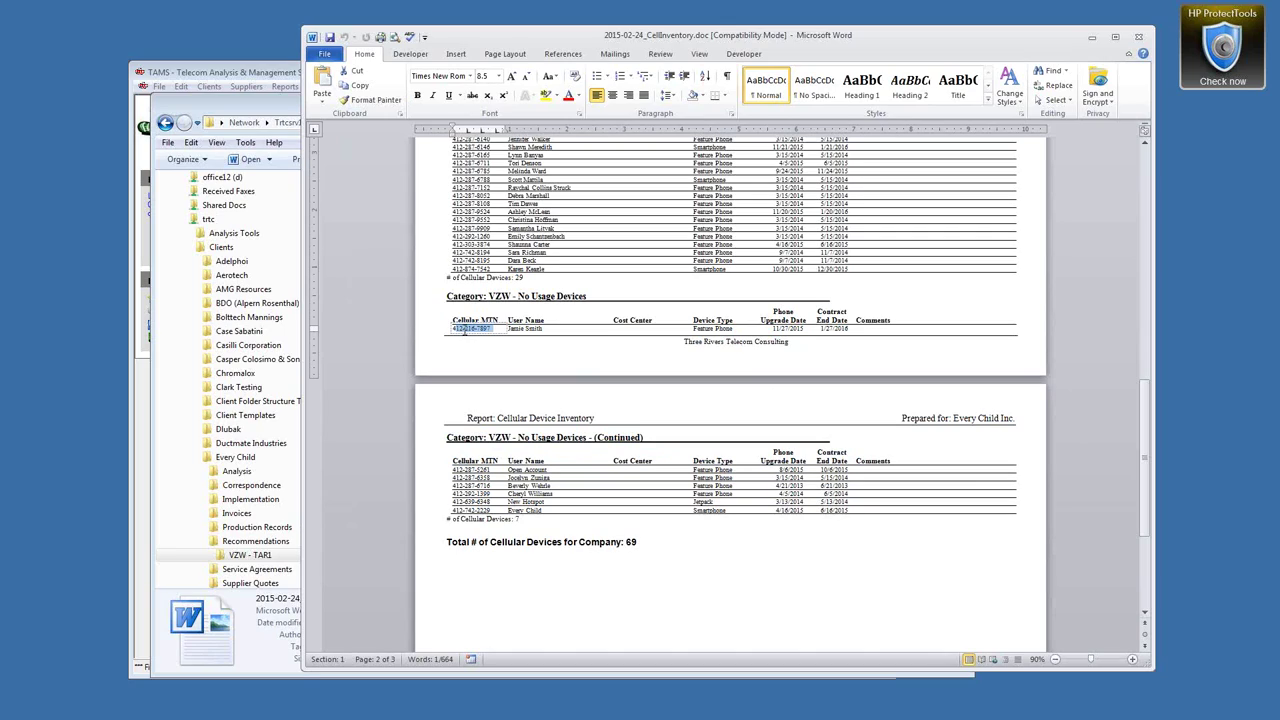
pyautogui.click(453, 330)
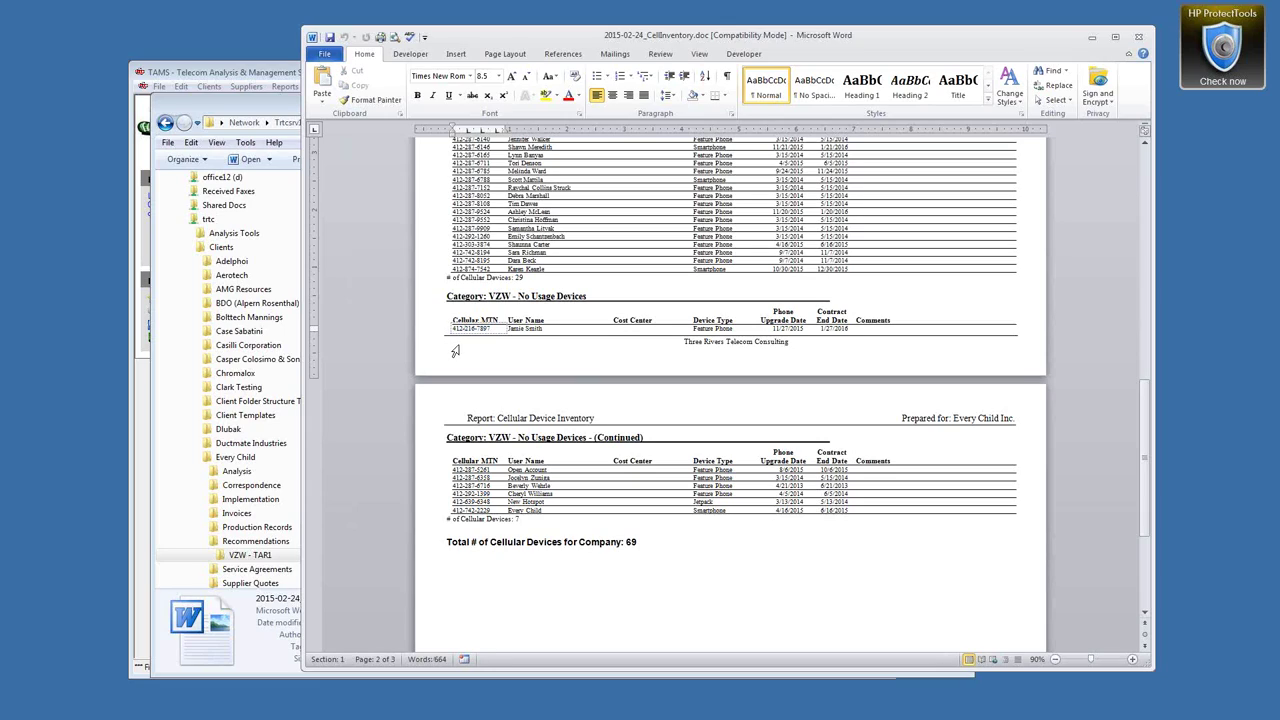